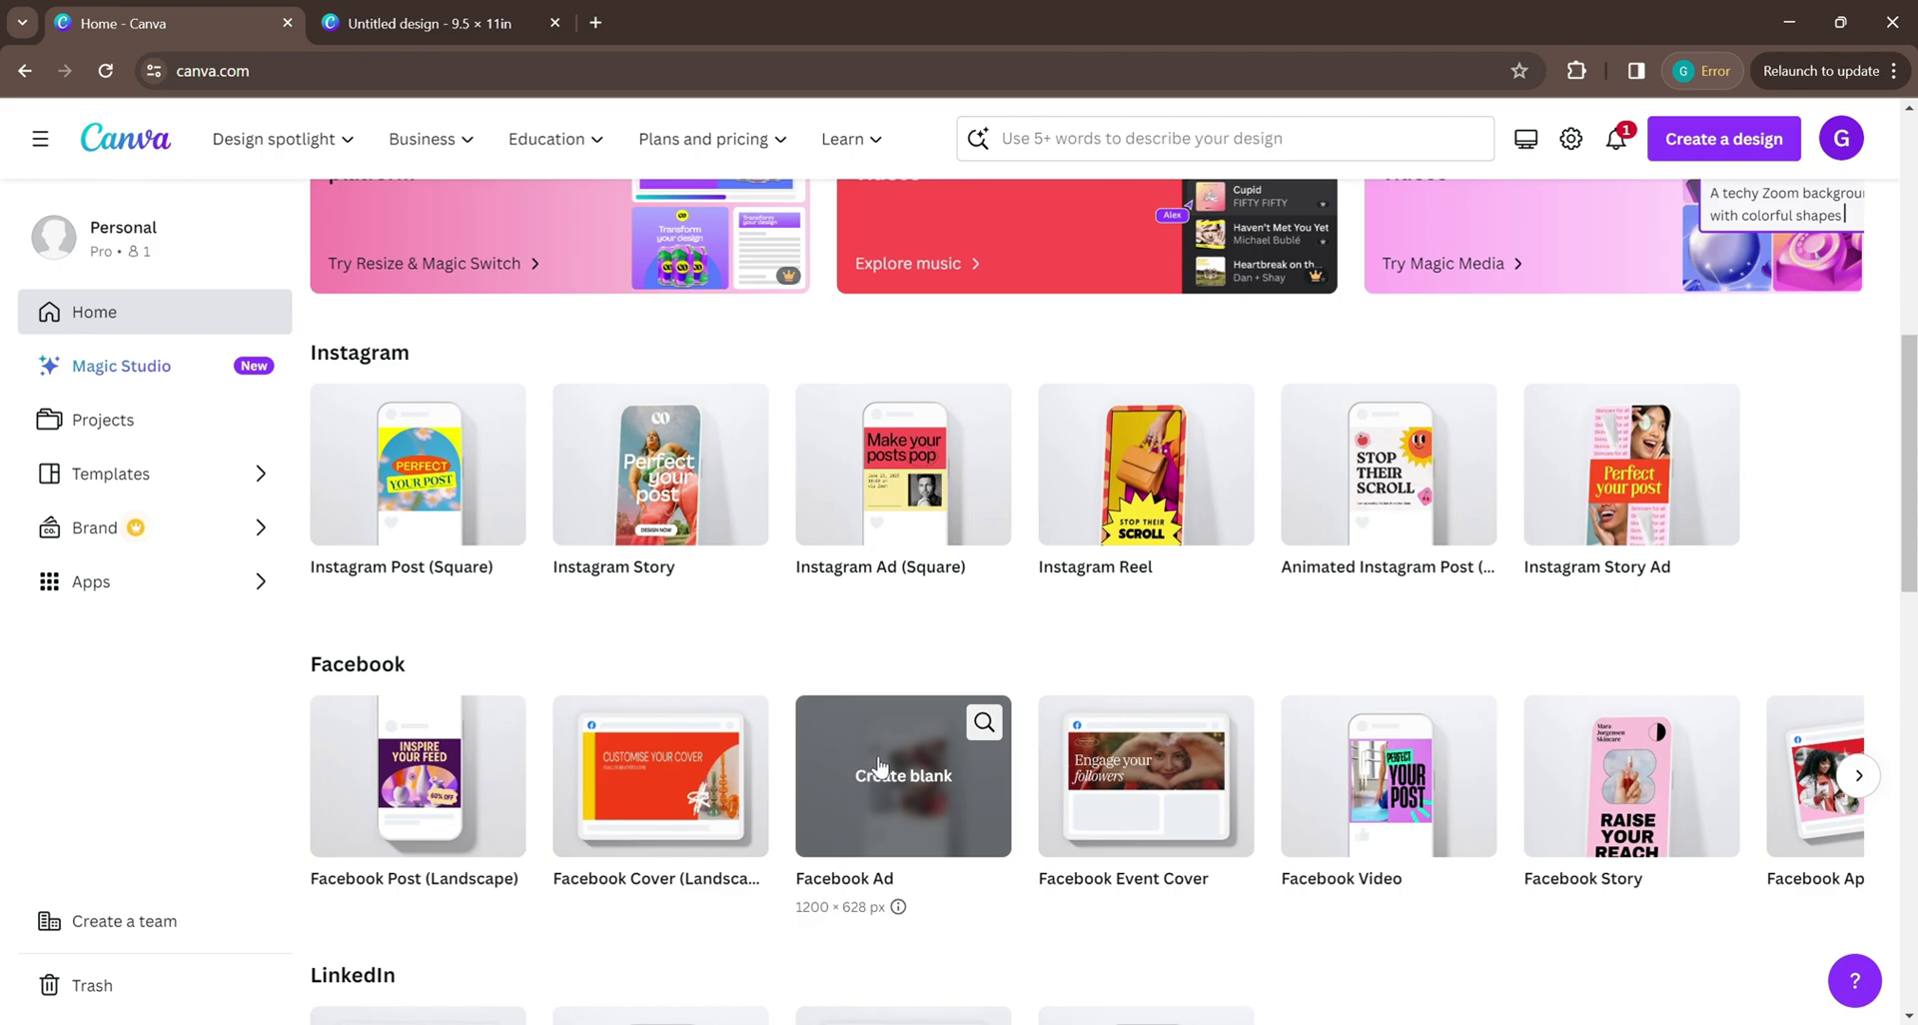
Check the custom size option for a new design, and switch to the open untitled 9.5 × 11 in design.
scroll(877, 761, up, 8)
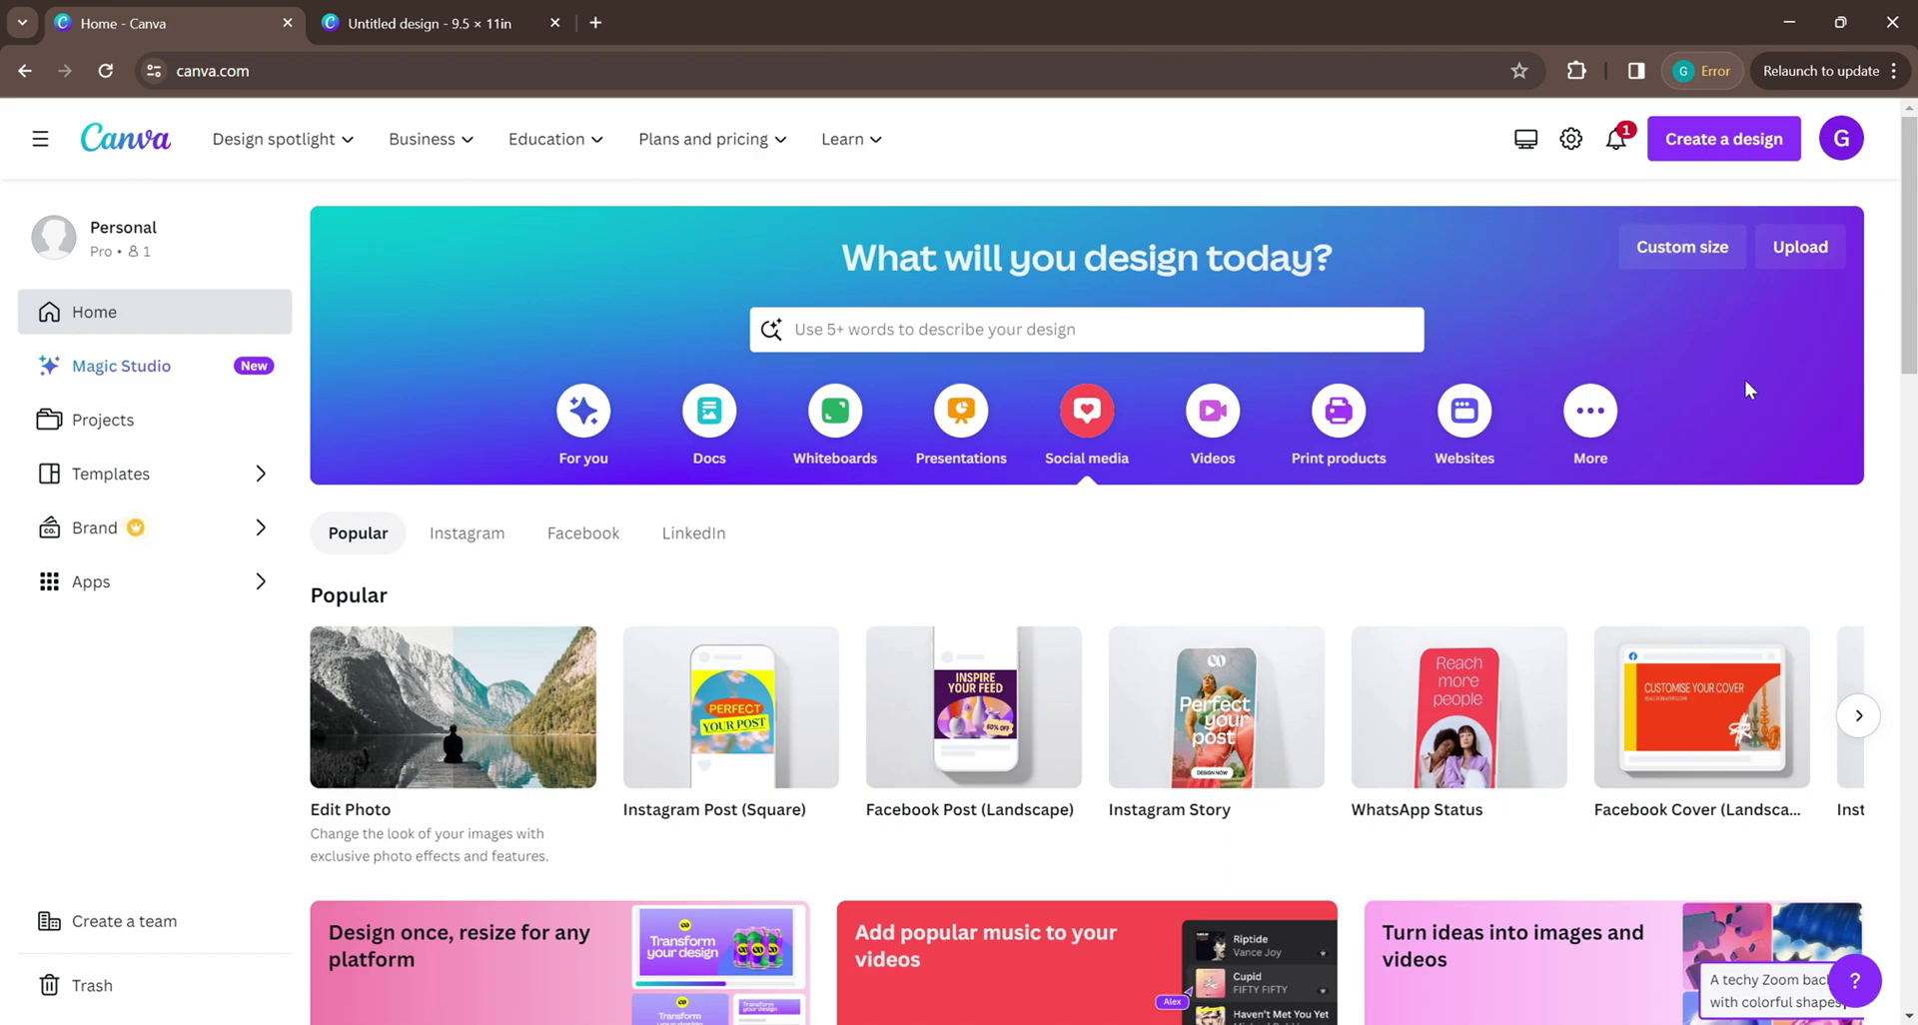
click(1729, 157)
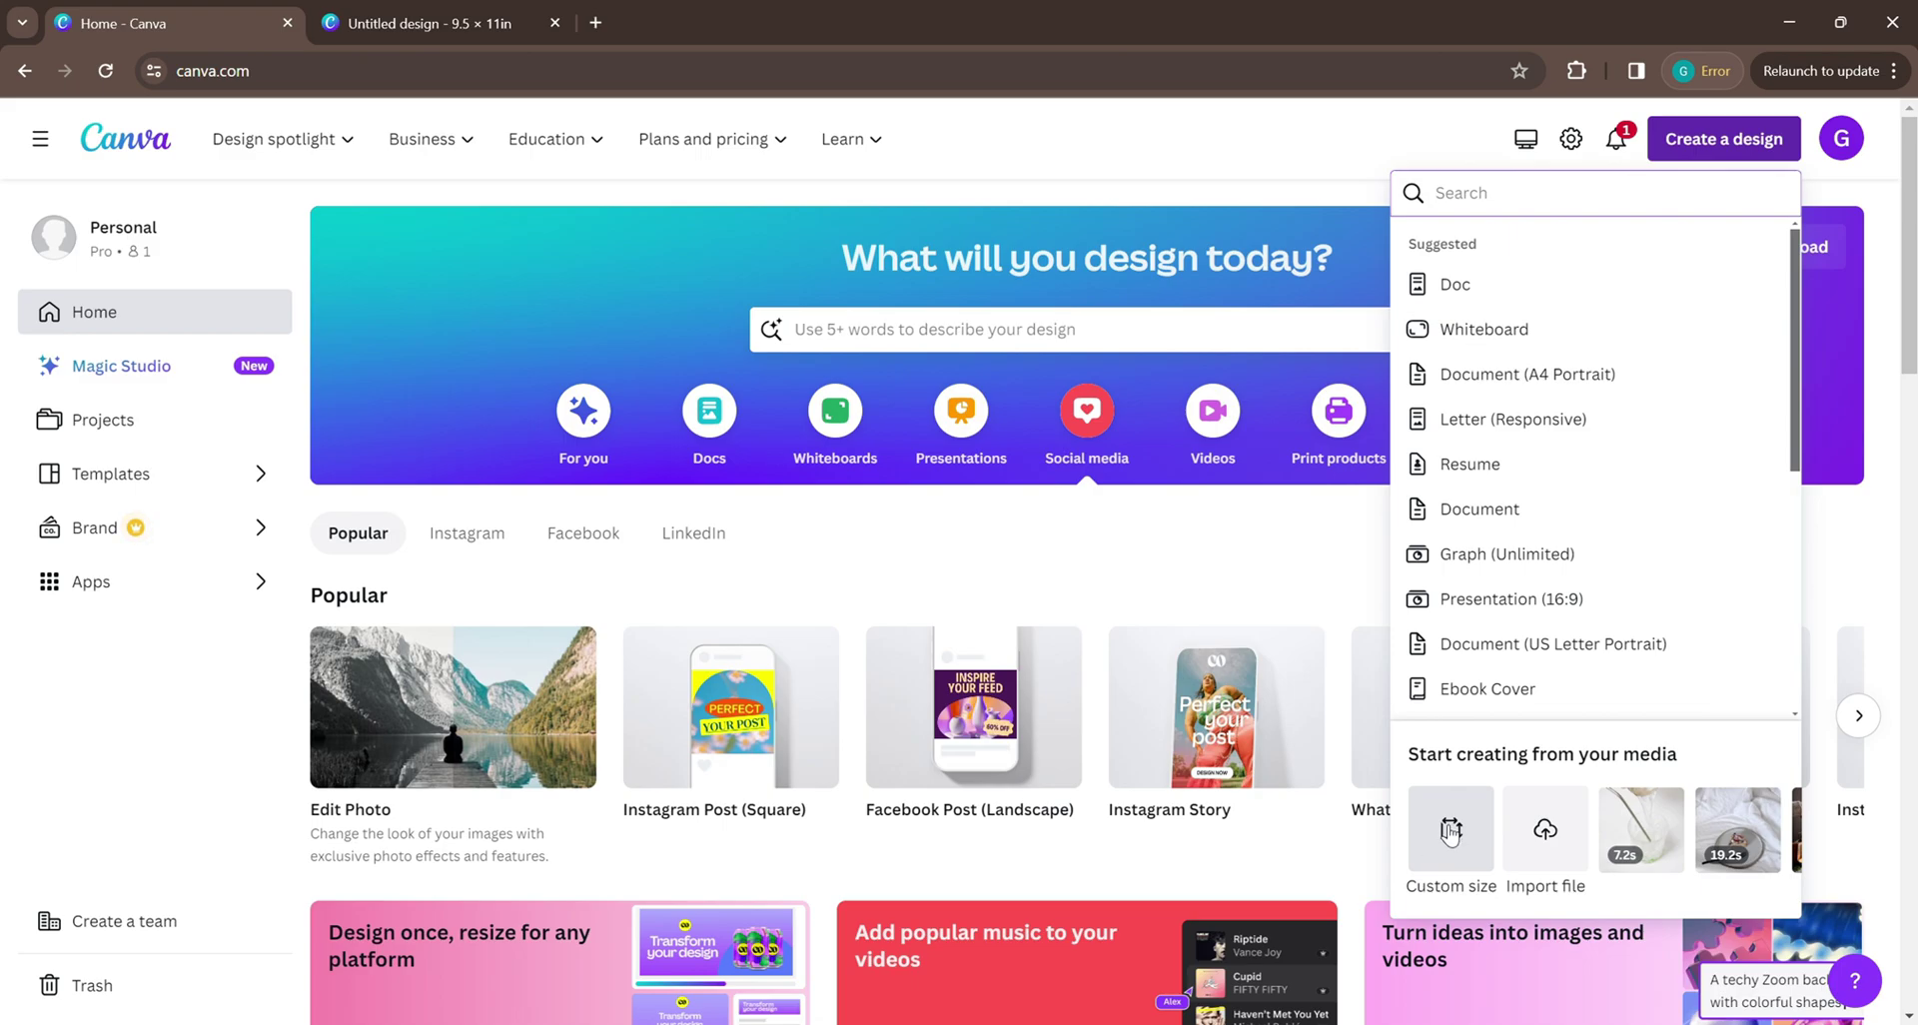
click(451, 12)
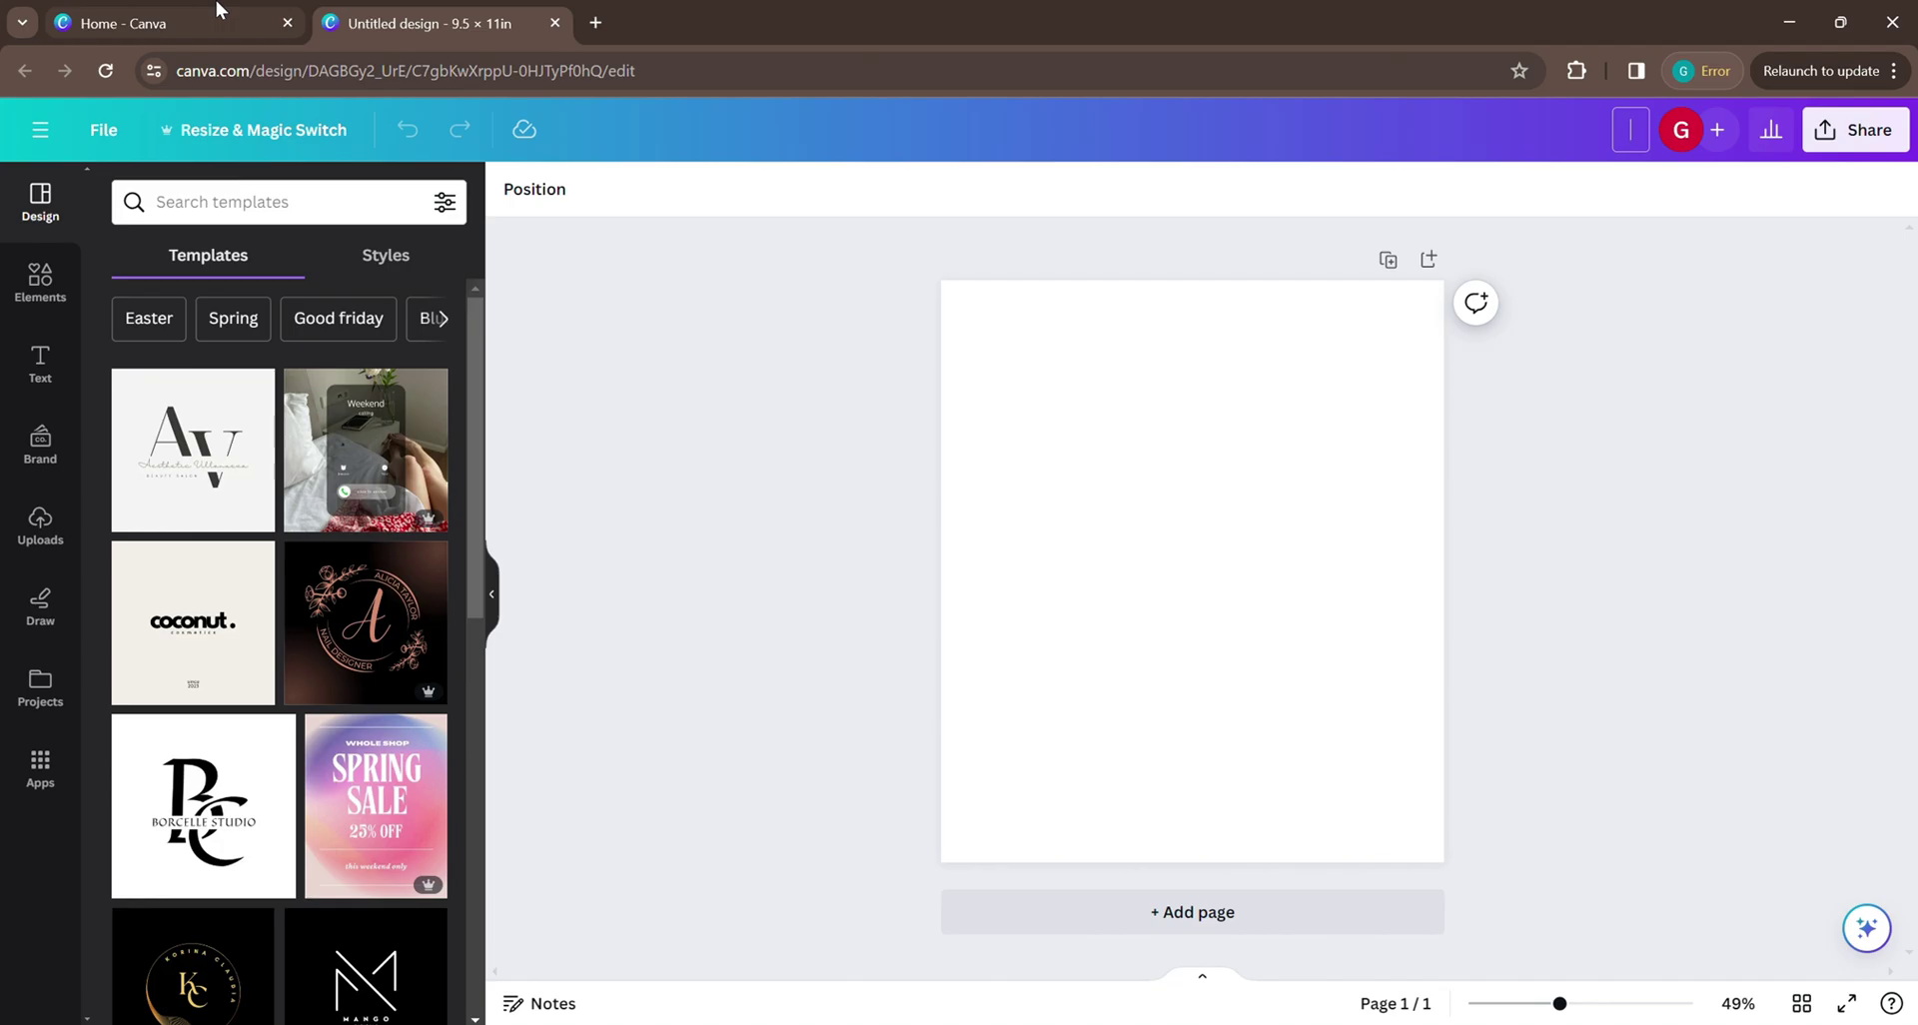
Search the elements for "notebook spiral" and show all matching graphics.
click(45, 285)
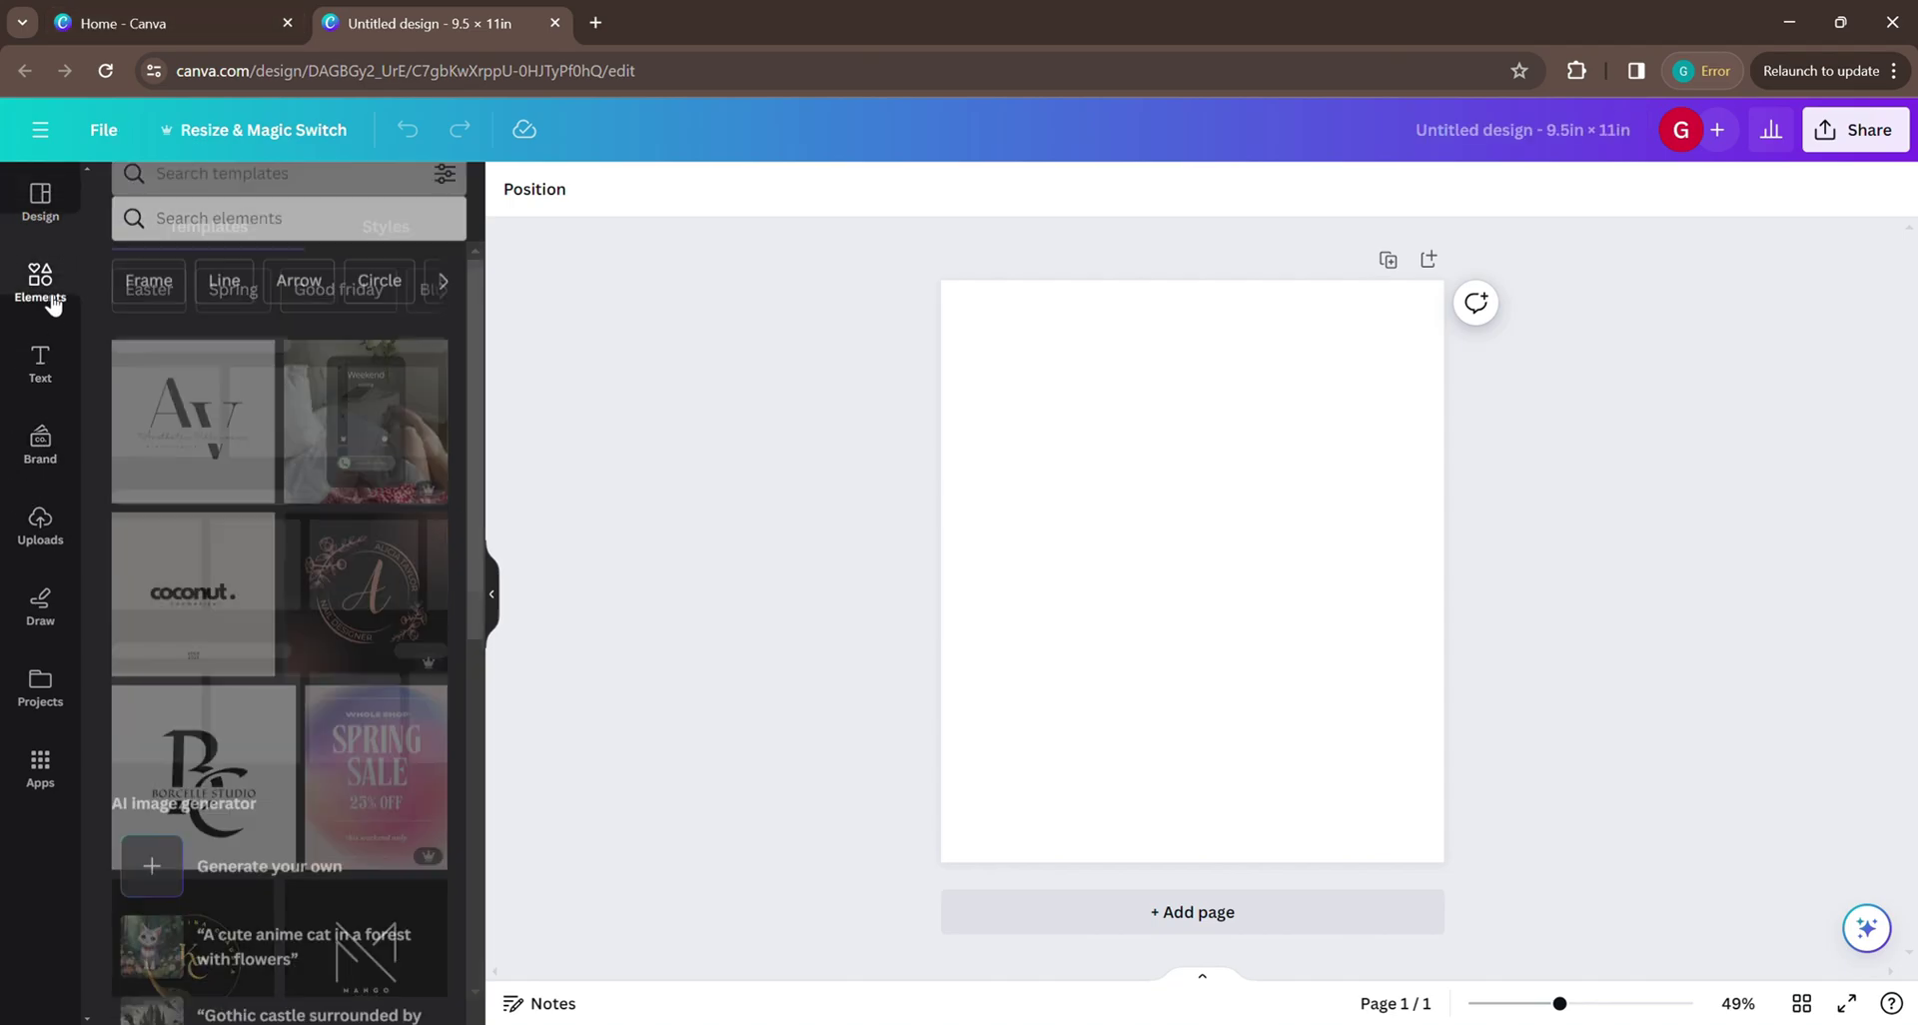
click(220, 205)
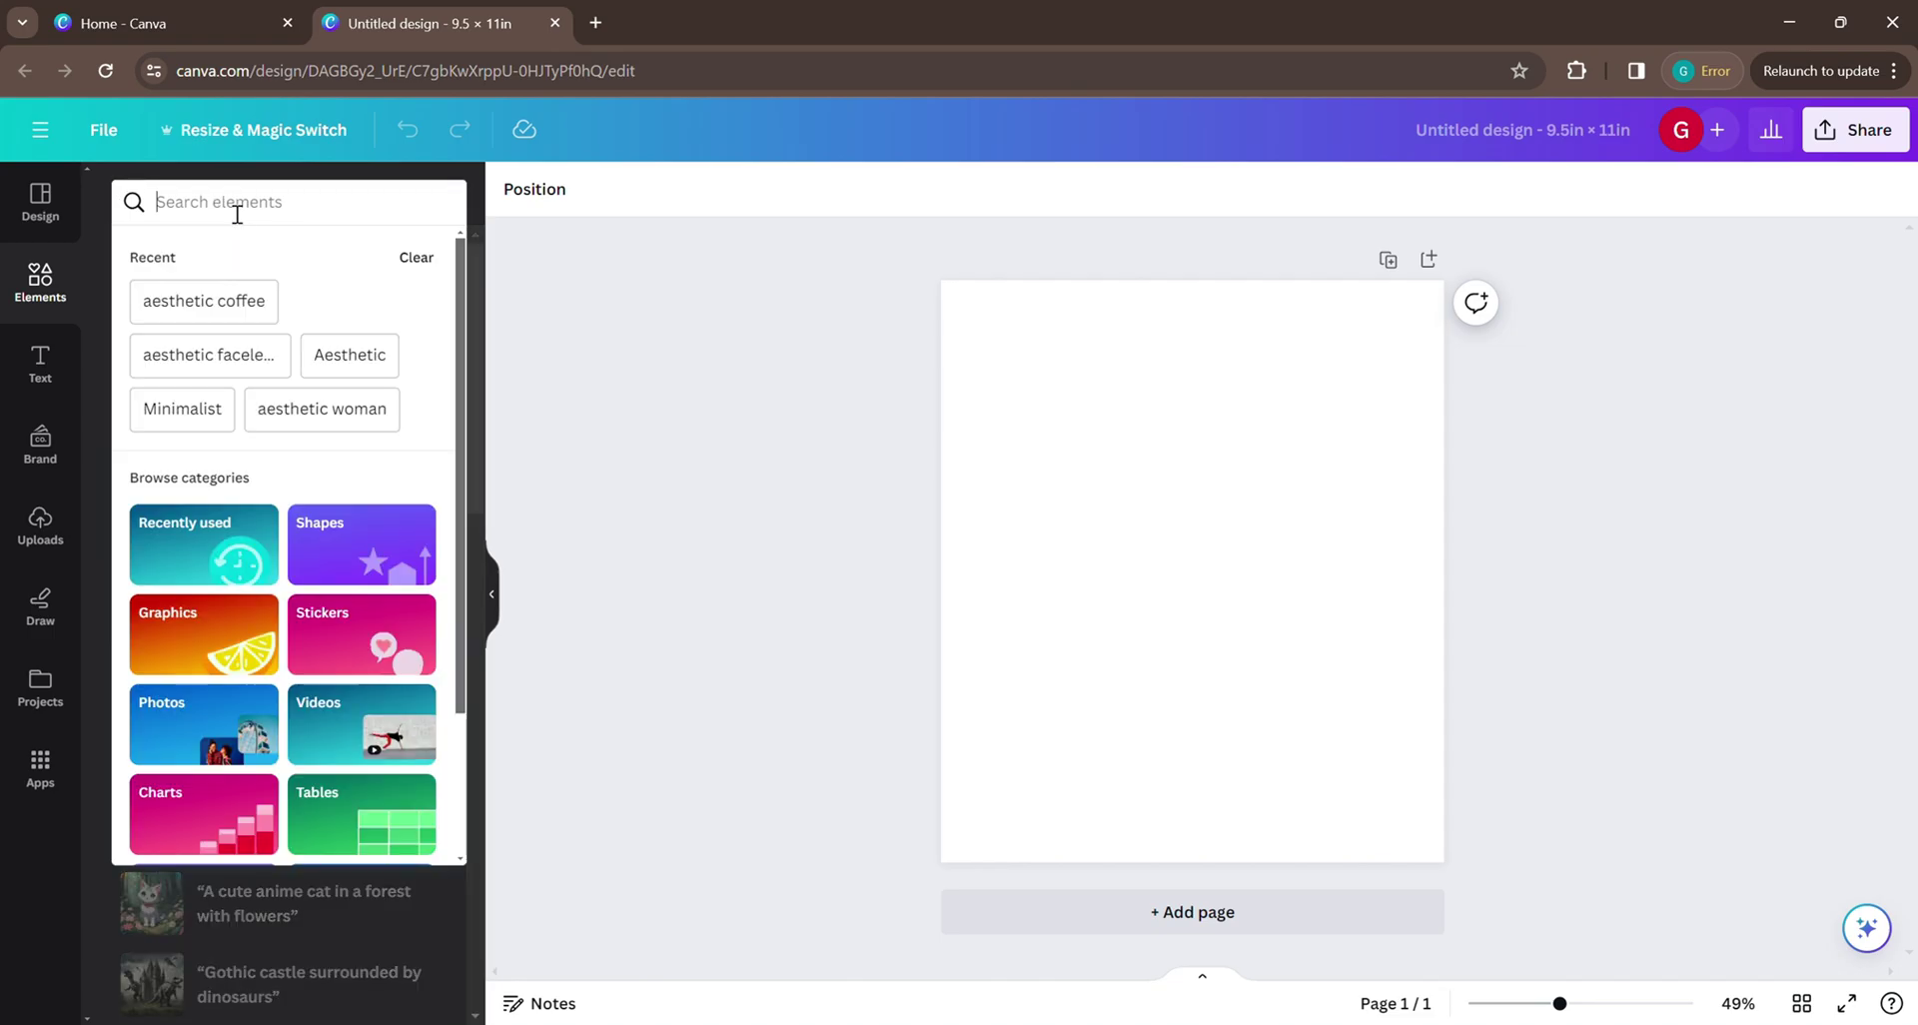
text(spir)
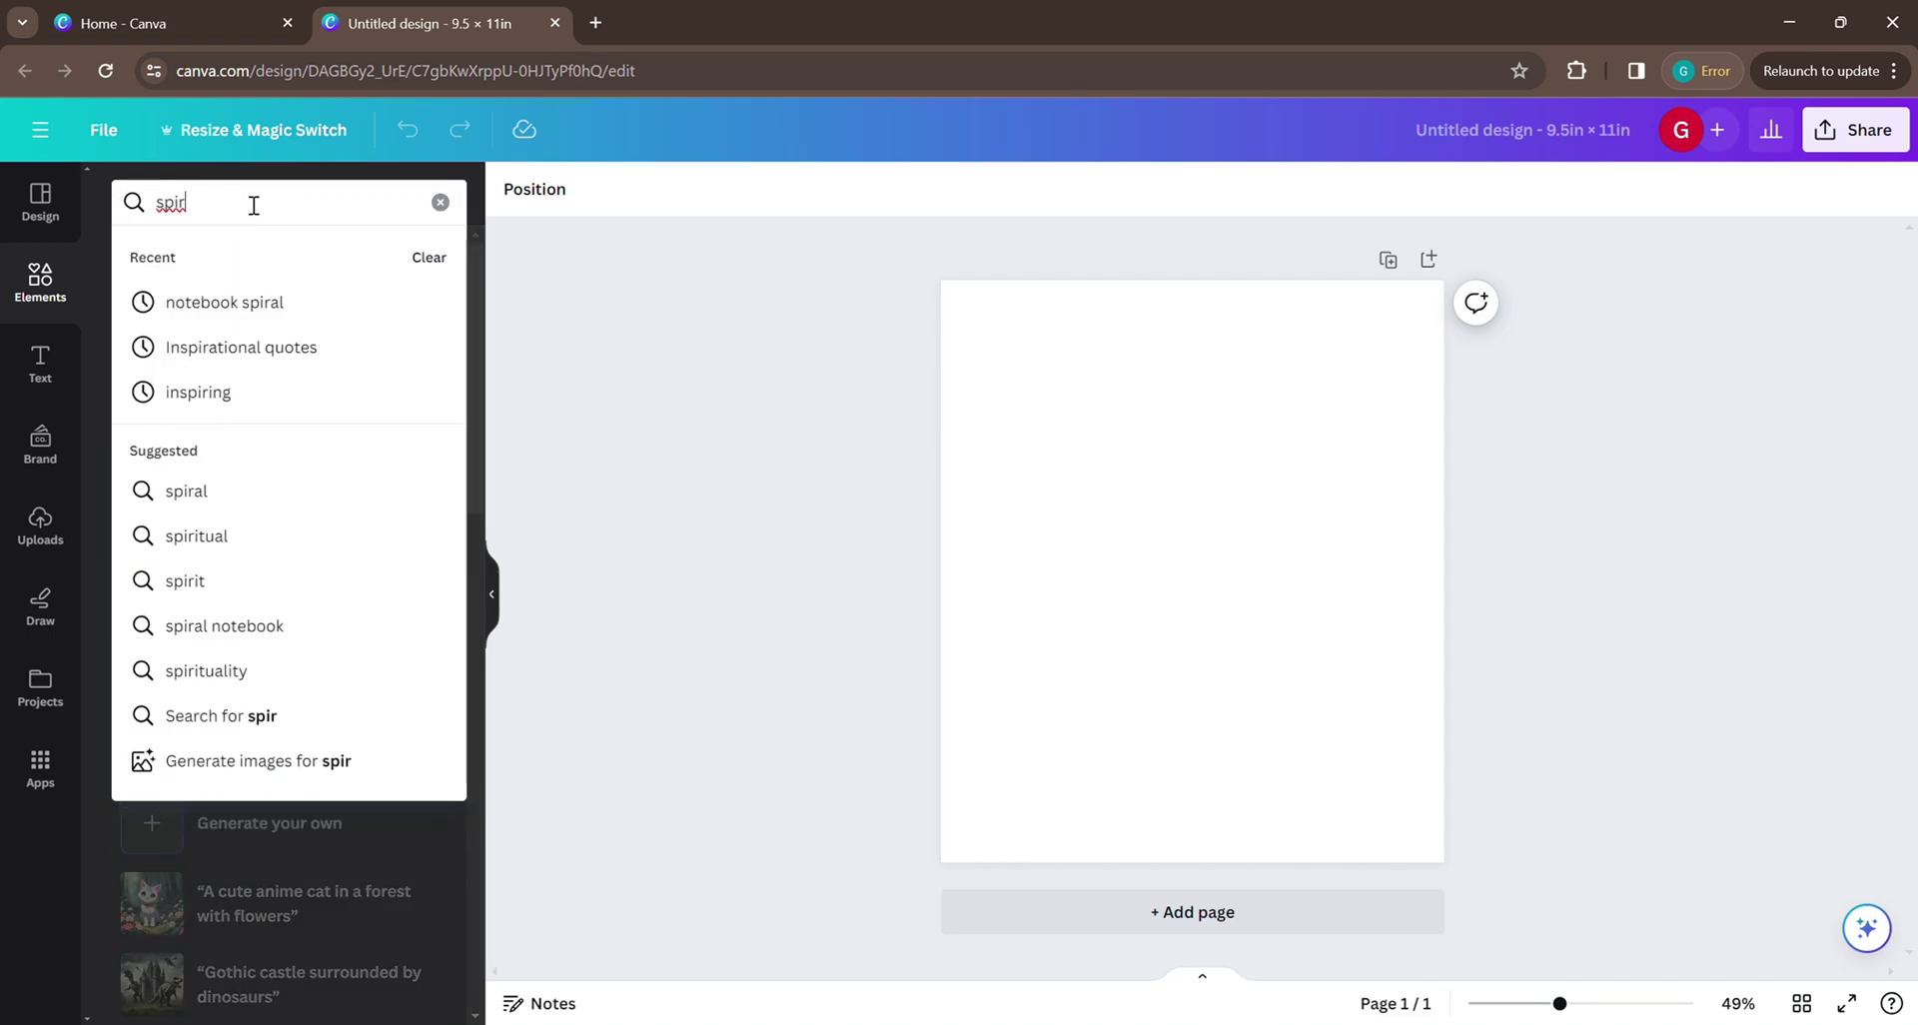
click(253, 302)
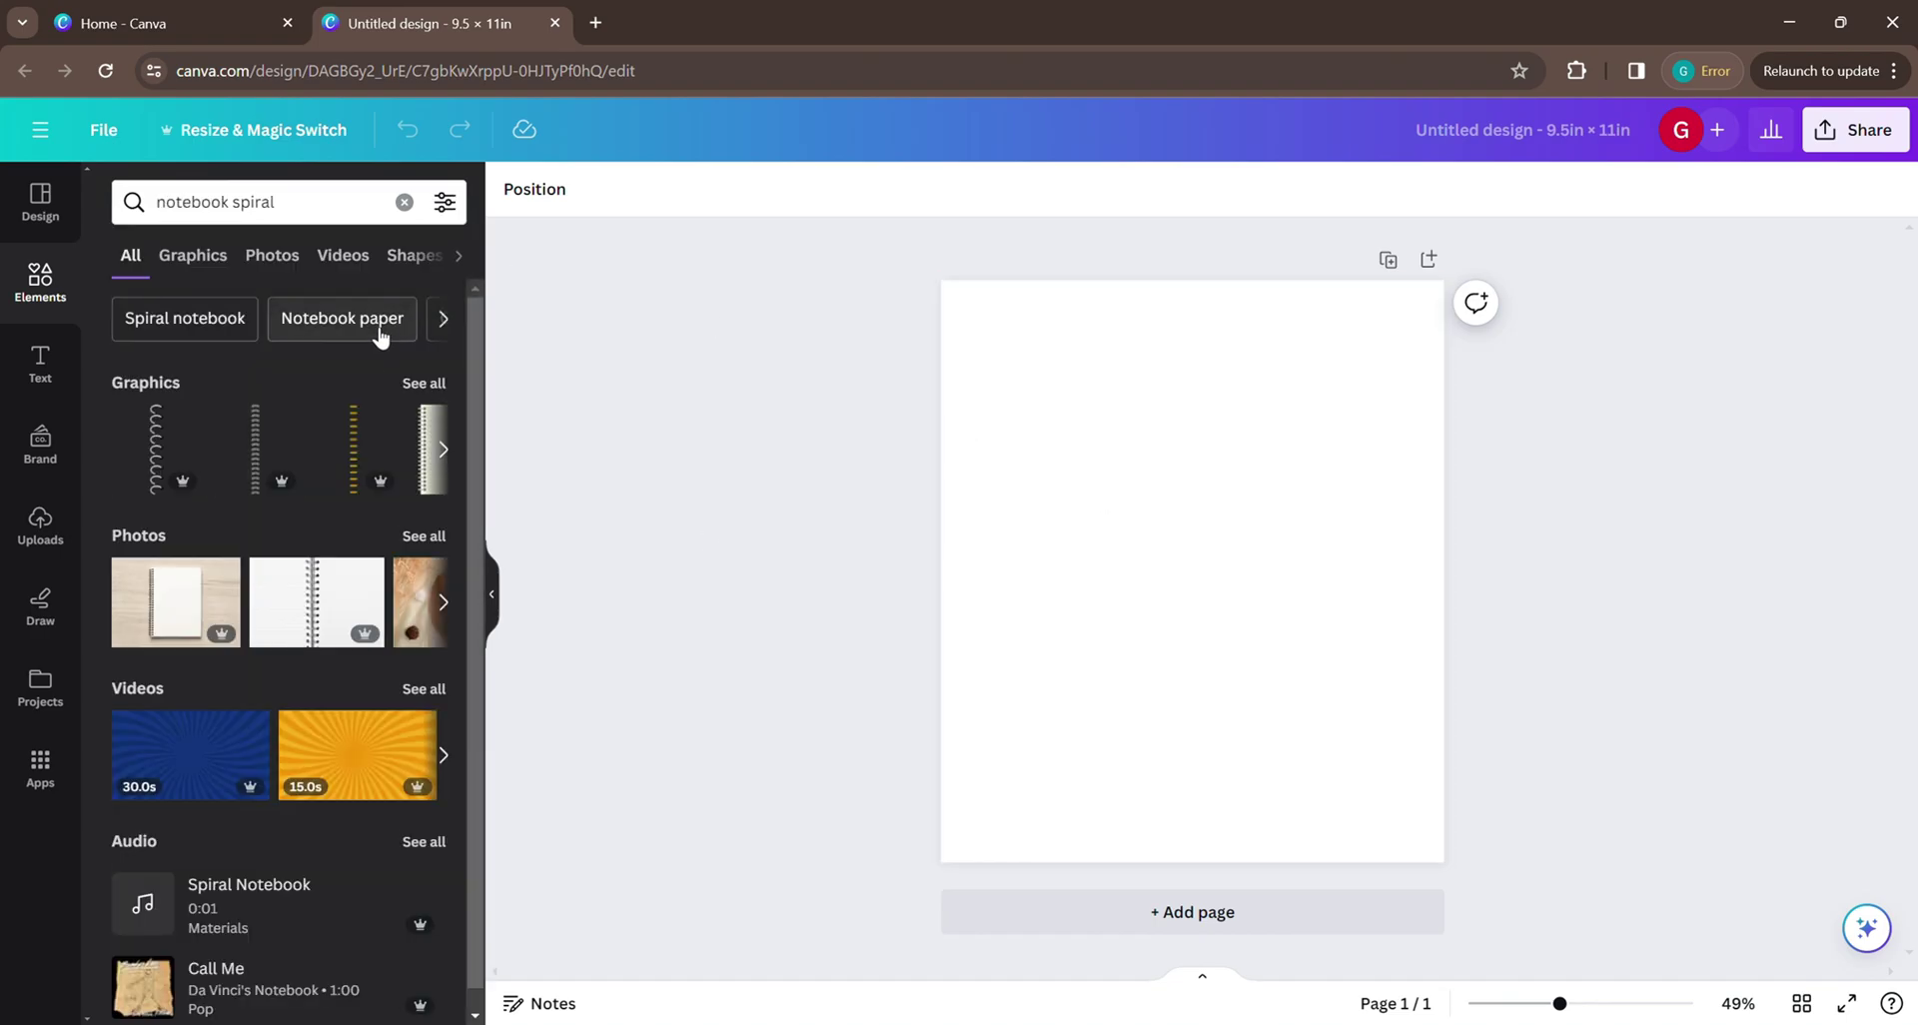
click(437, 383)
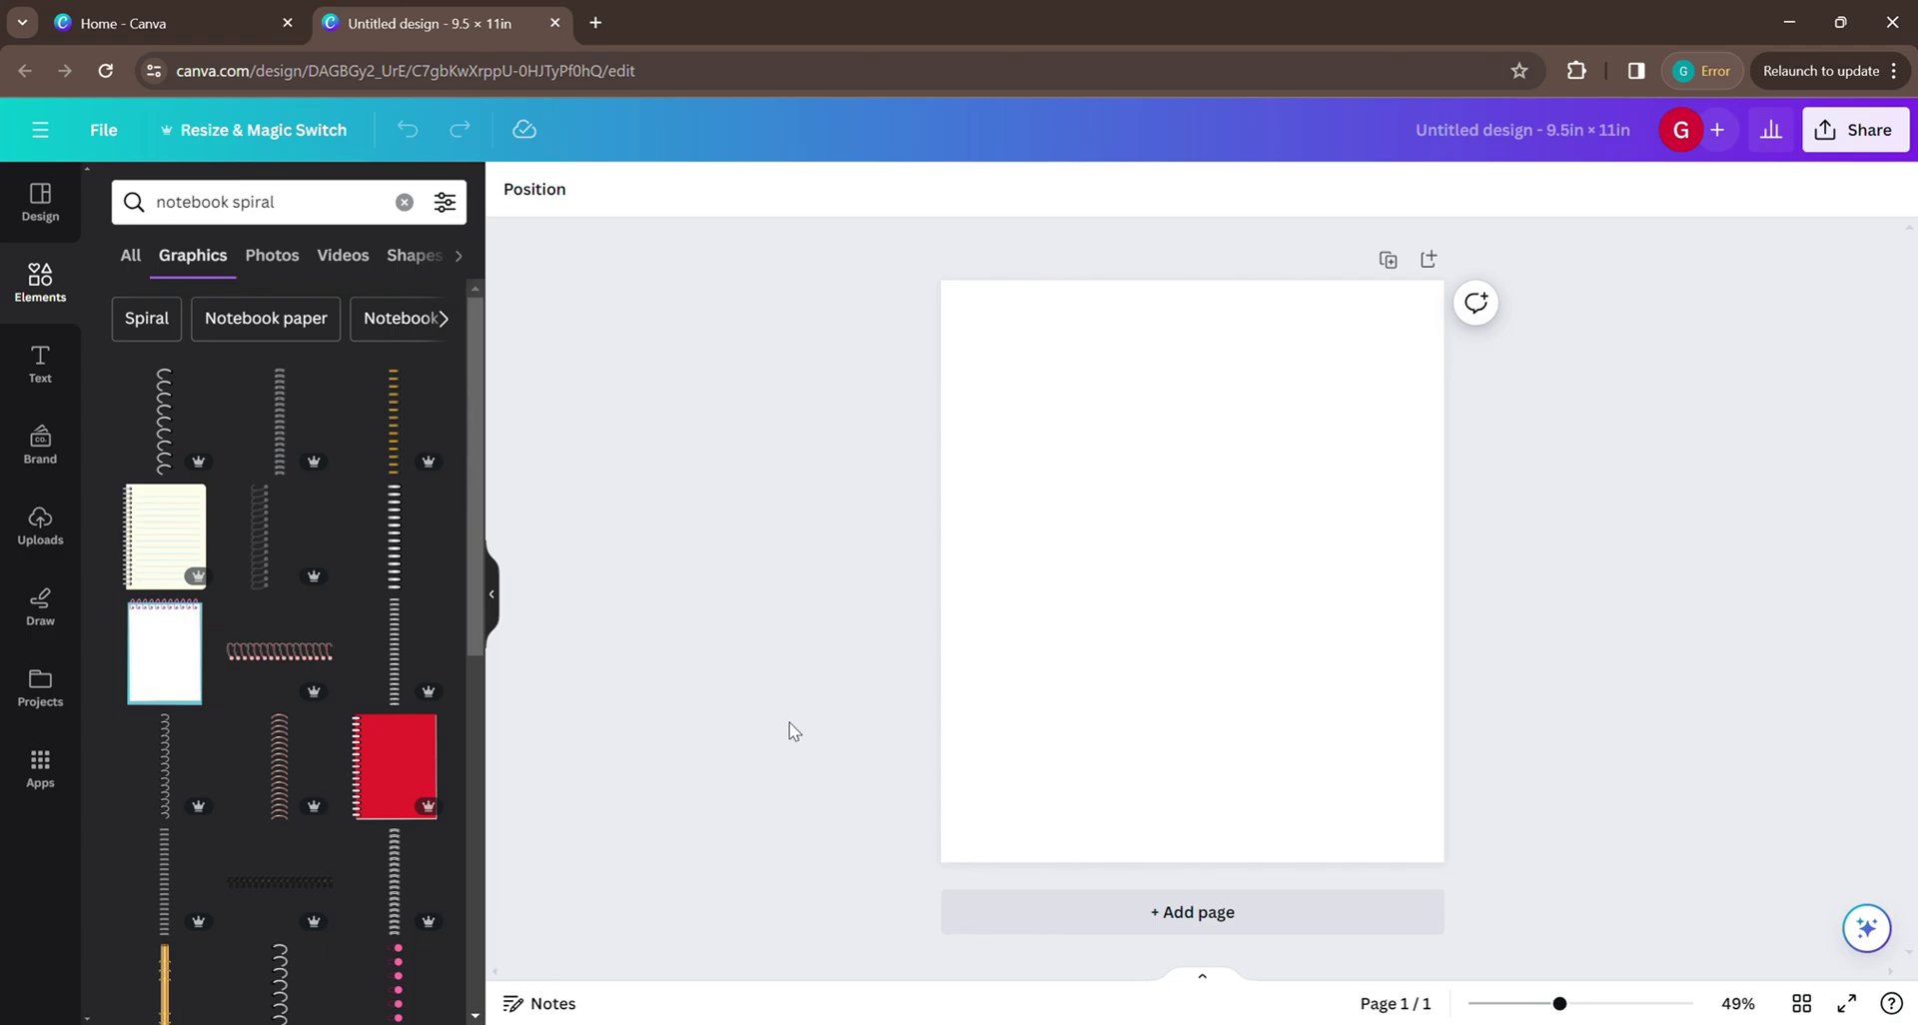
Browse the spiral graphics and add the vertical grey double-ring binding to the page.
scroll(194, 797, down, 2)
scroll(194, 798, down, 3)
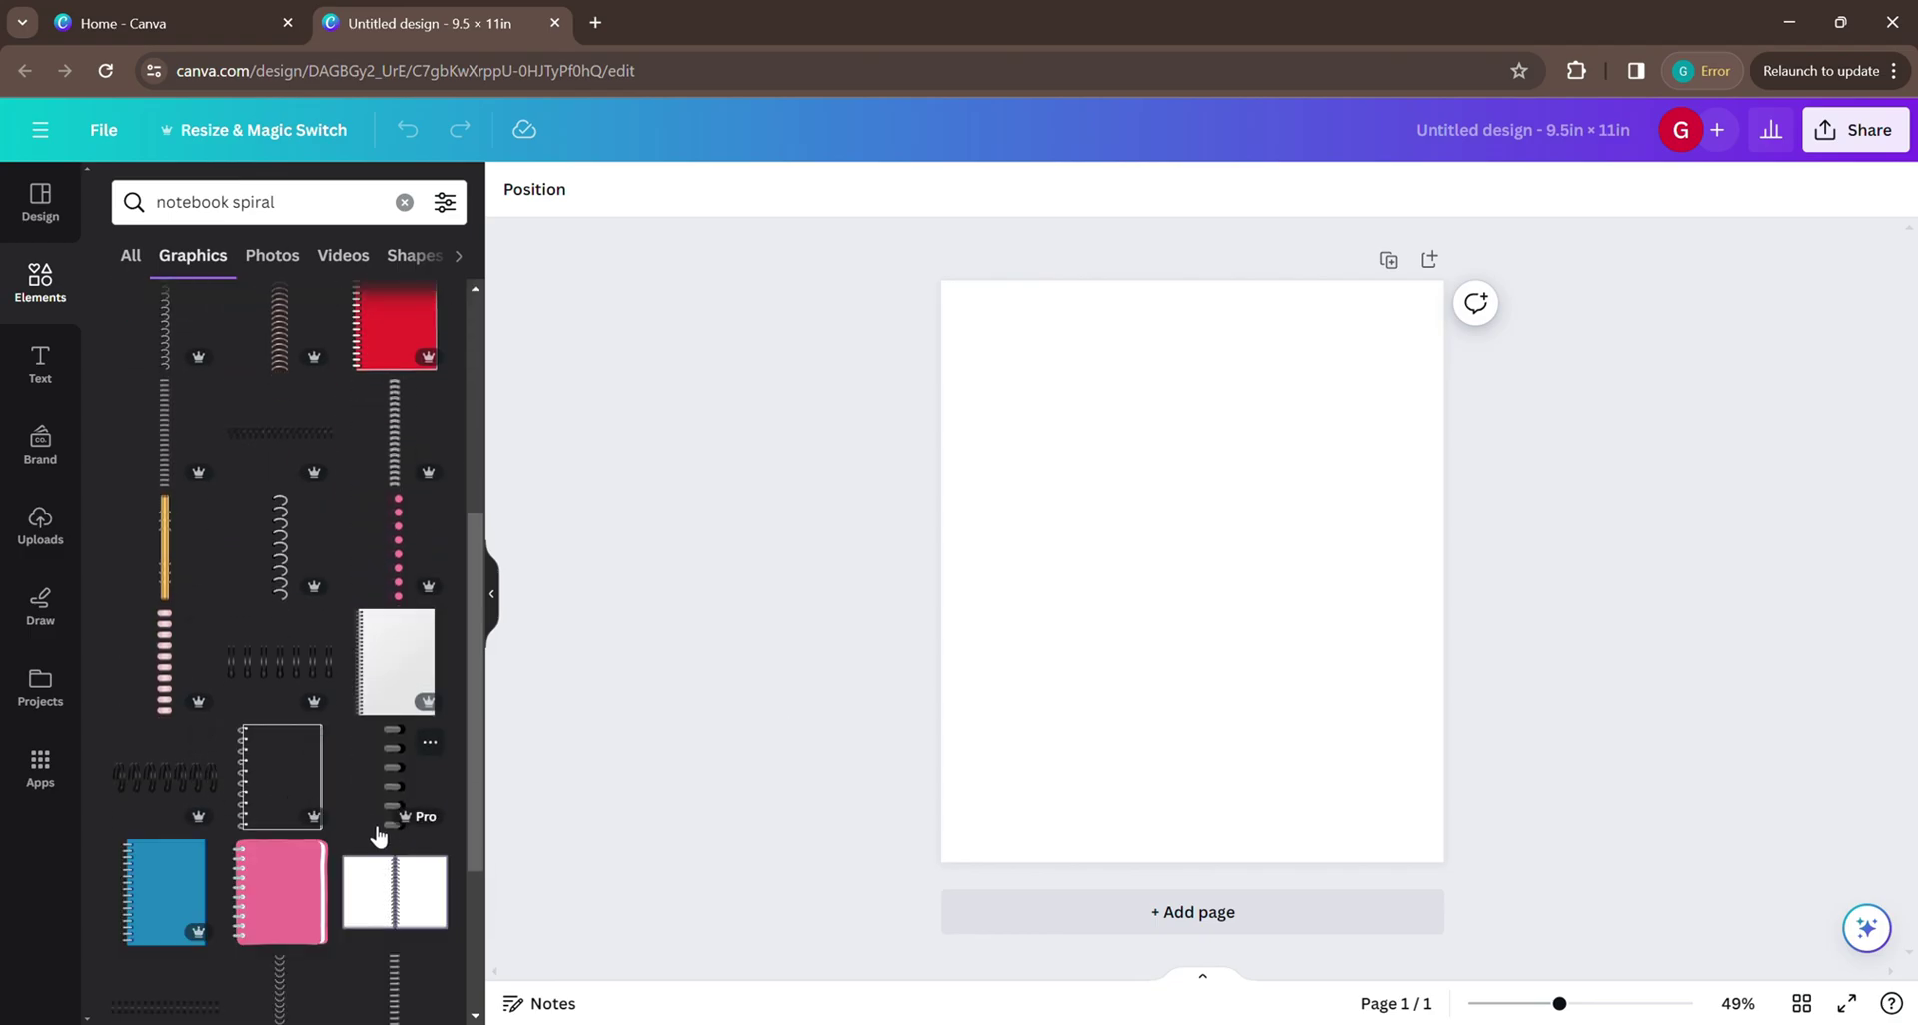
scroll(371, 833, up, 5)
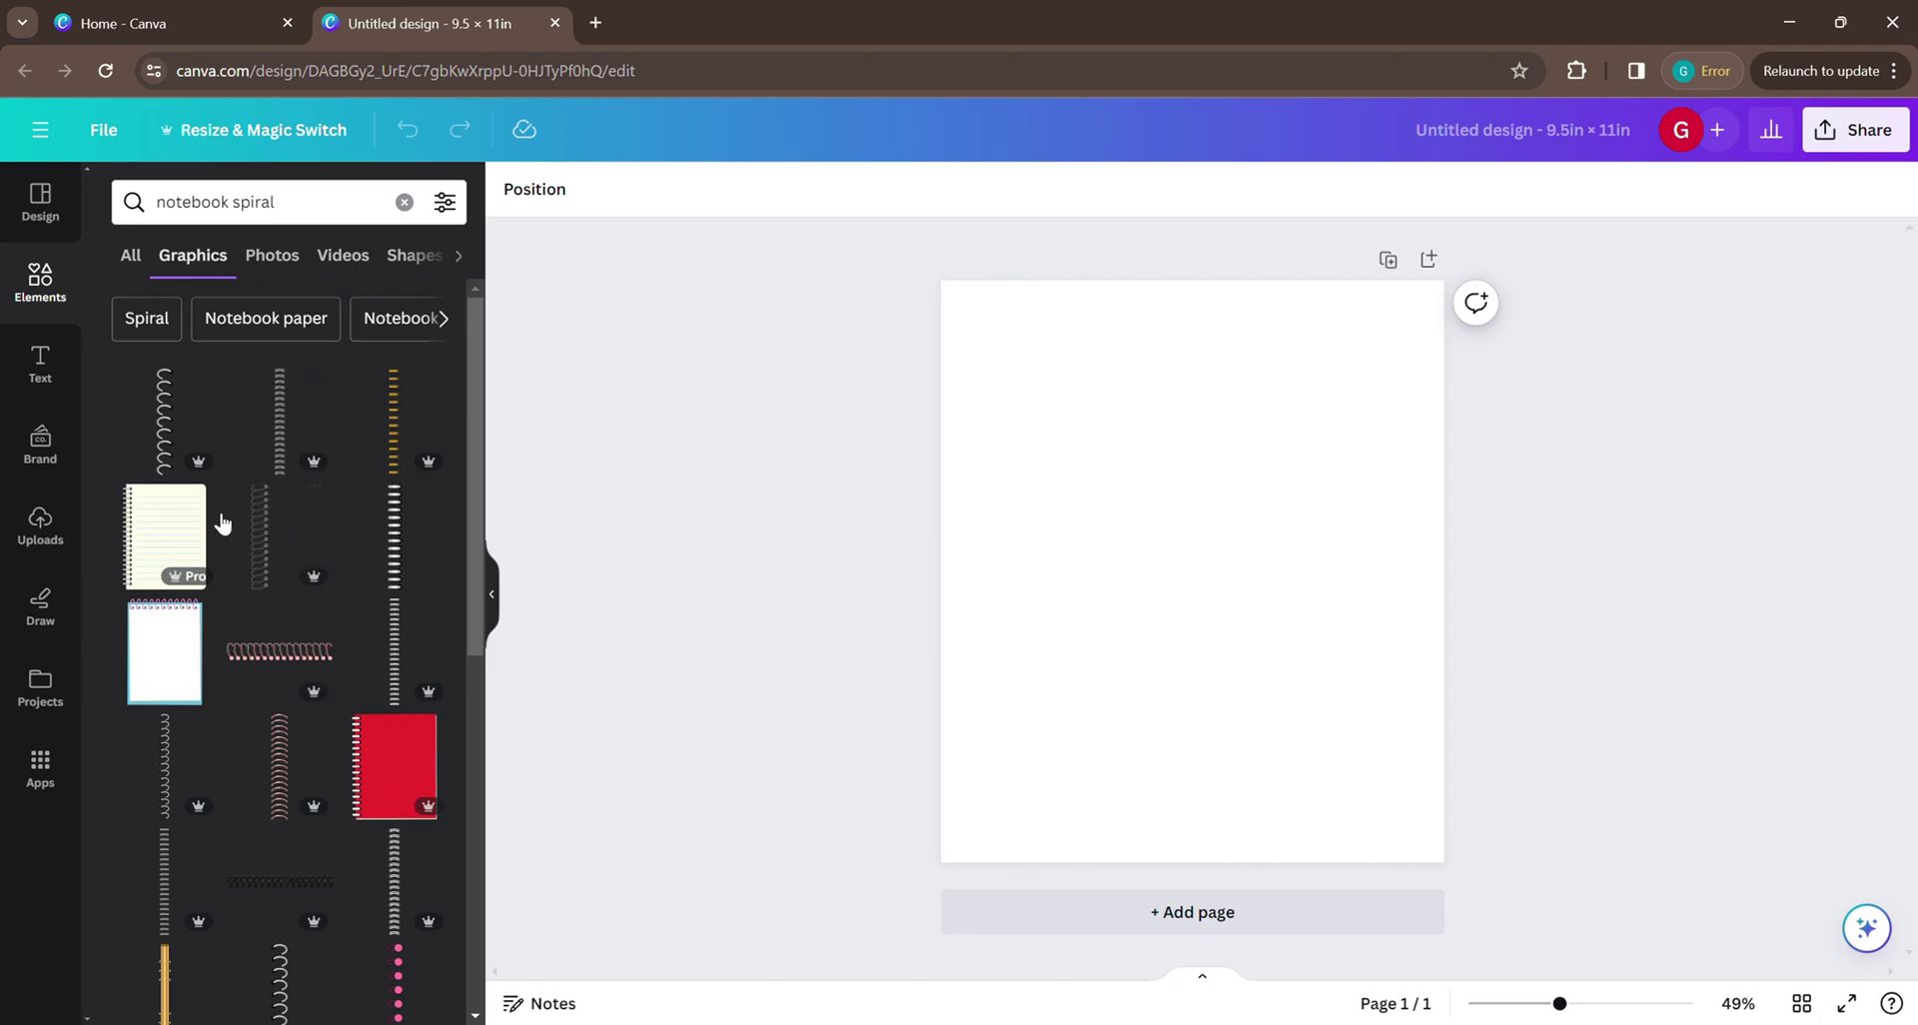
click(280, 418)
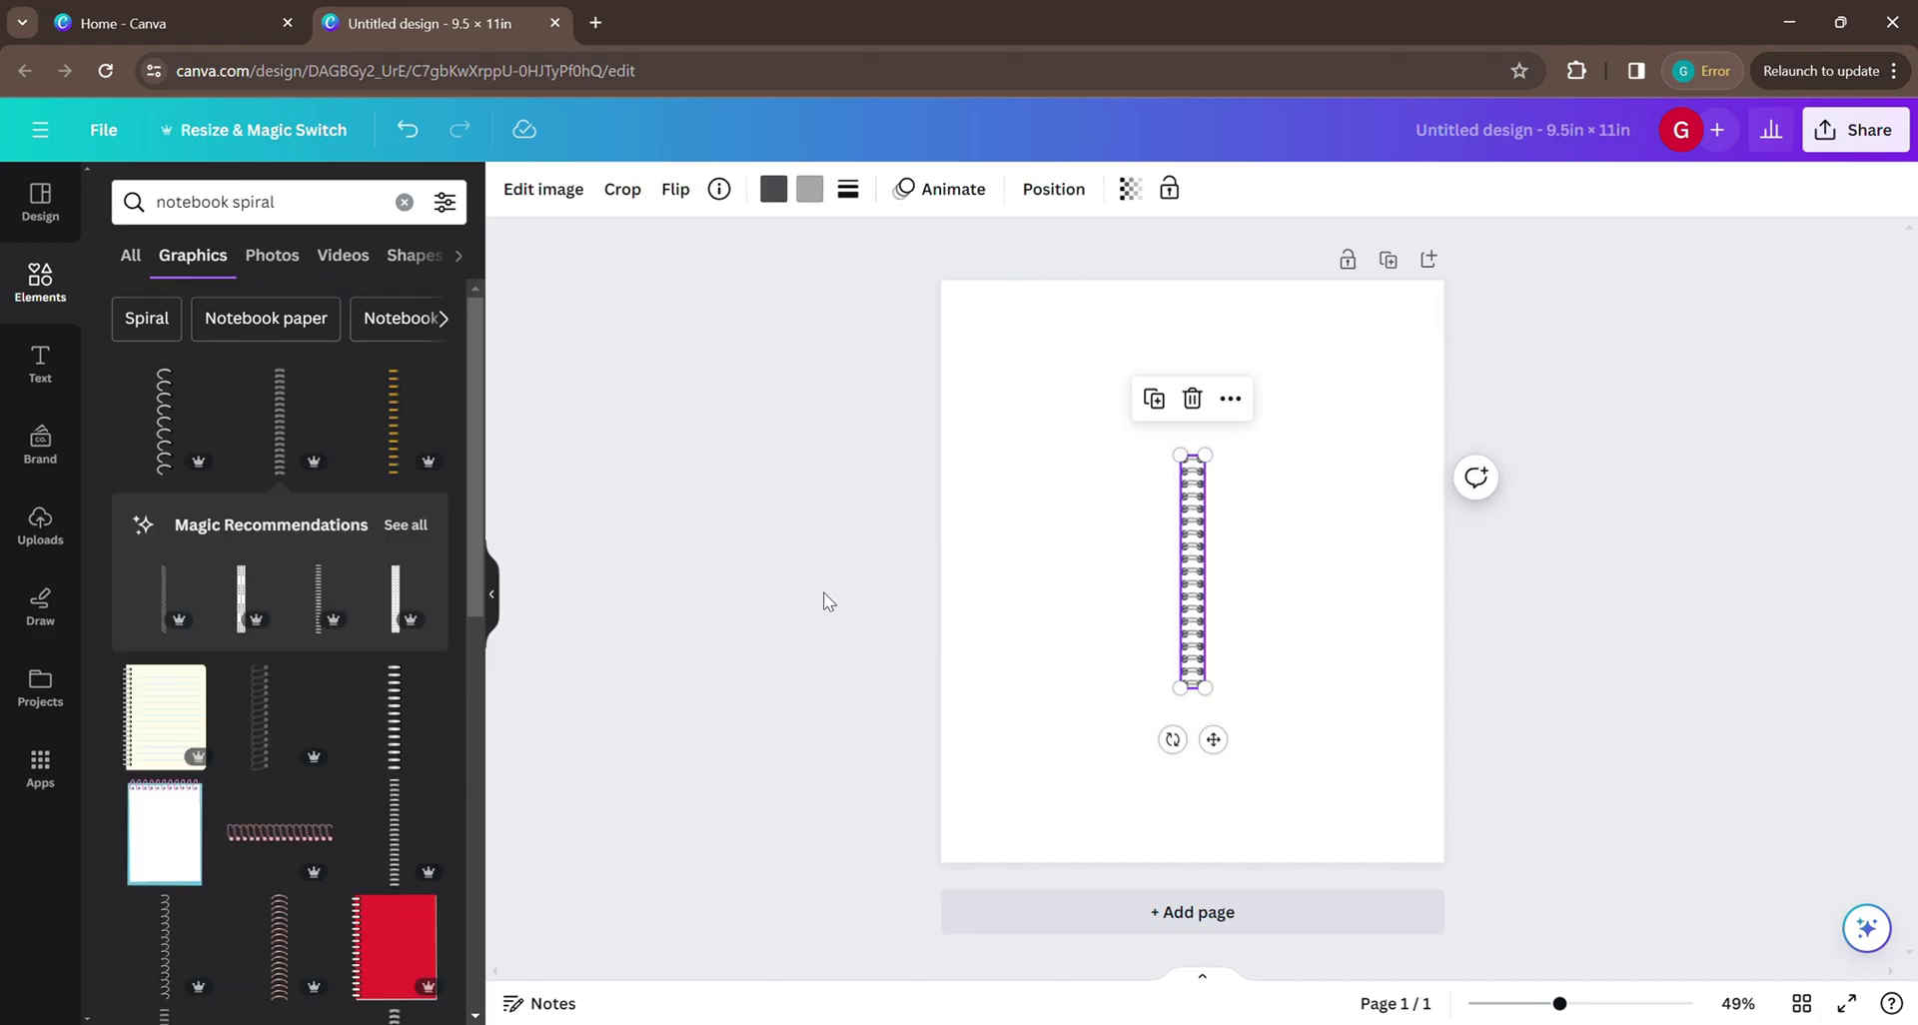
Place the spiral binding along the page's left edge and enlarge it to nearly the full page height.
drag(1187, 614, 982, 456)
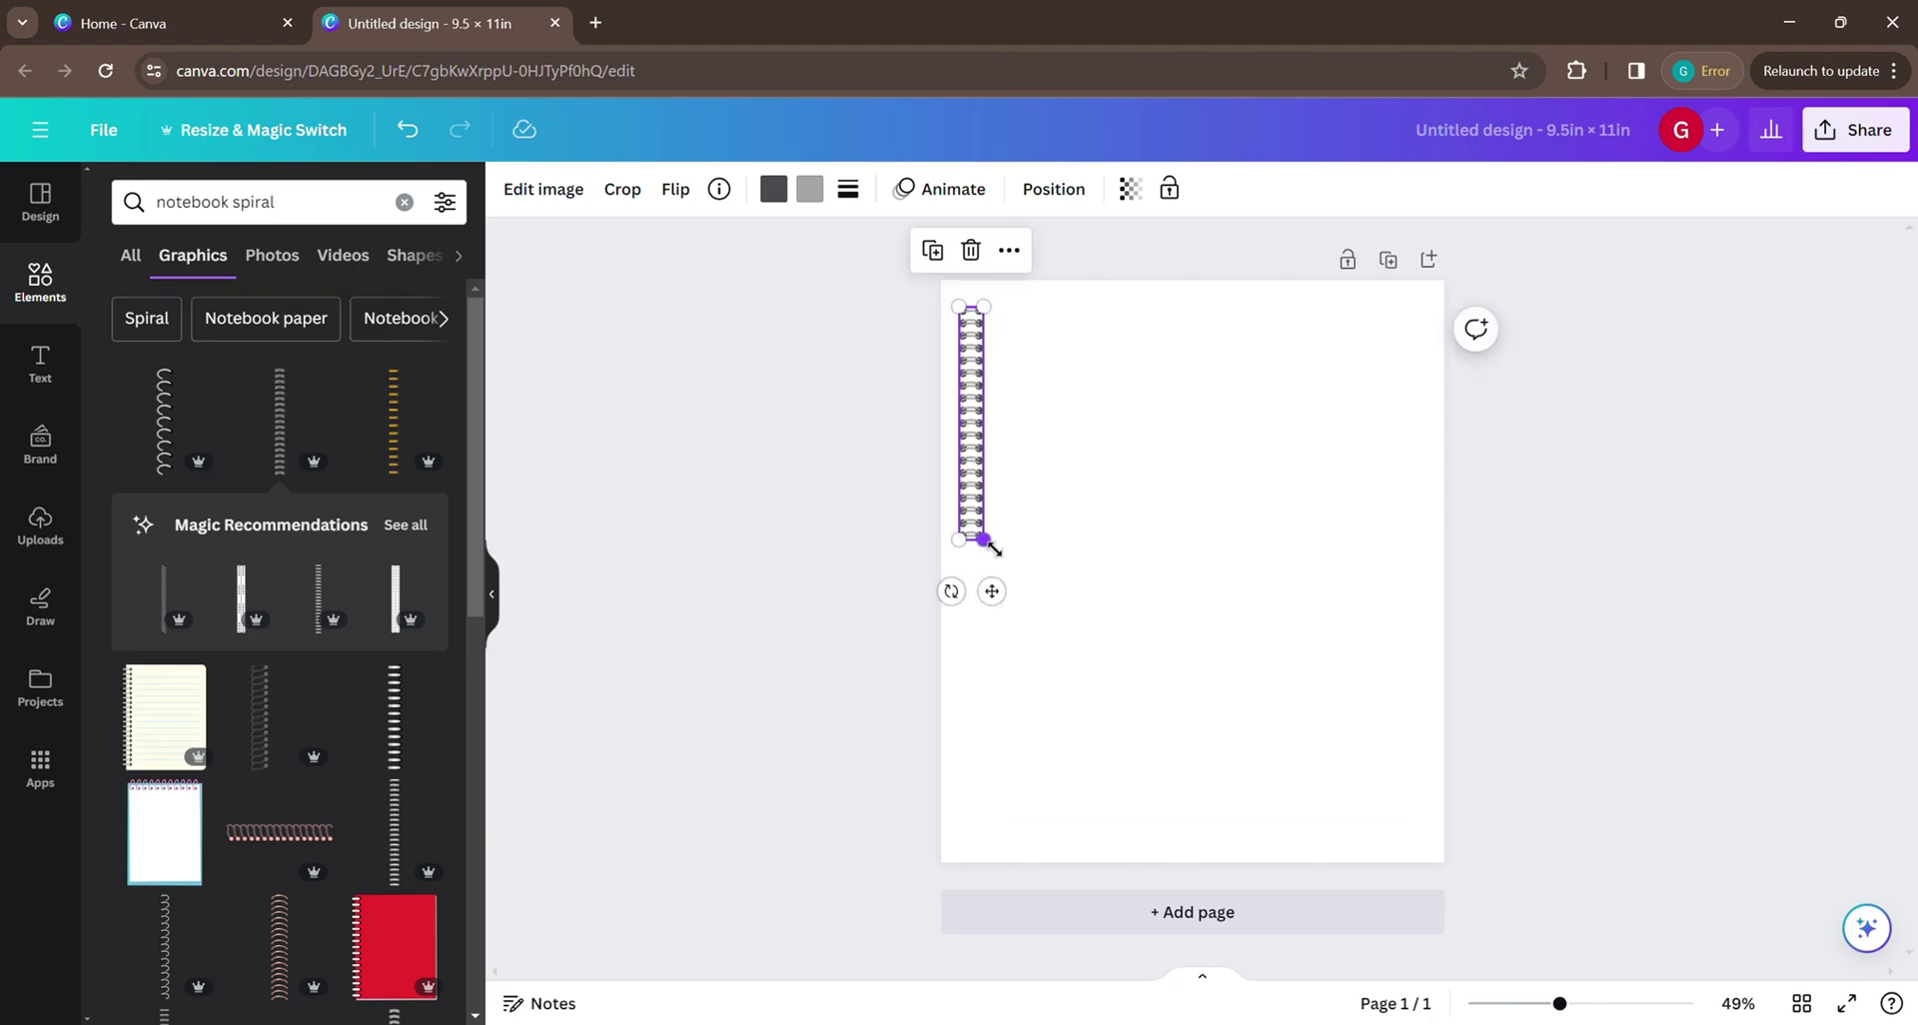
drag(995, 549, 1088, 844)
drag(1000, 598, 1005, 594)
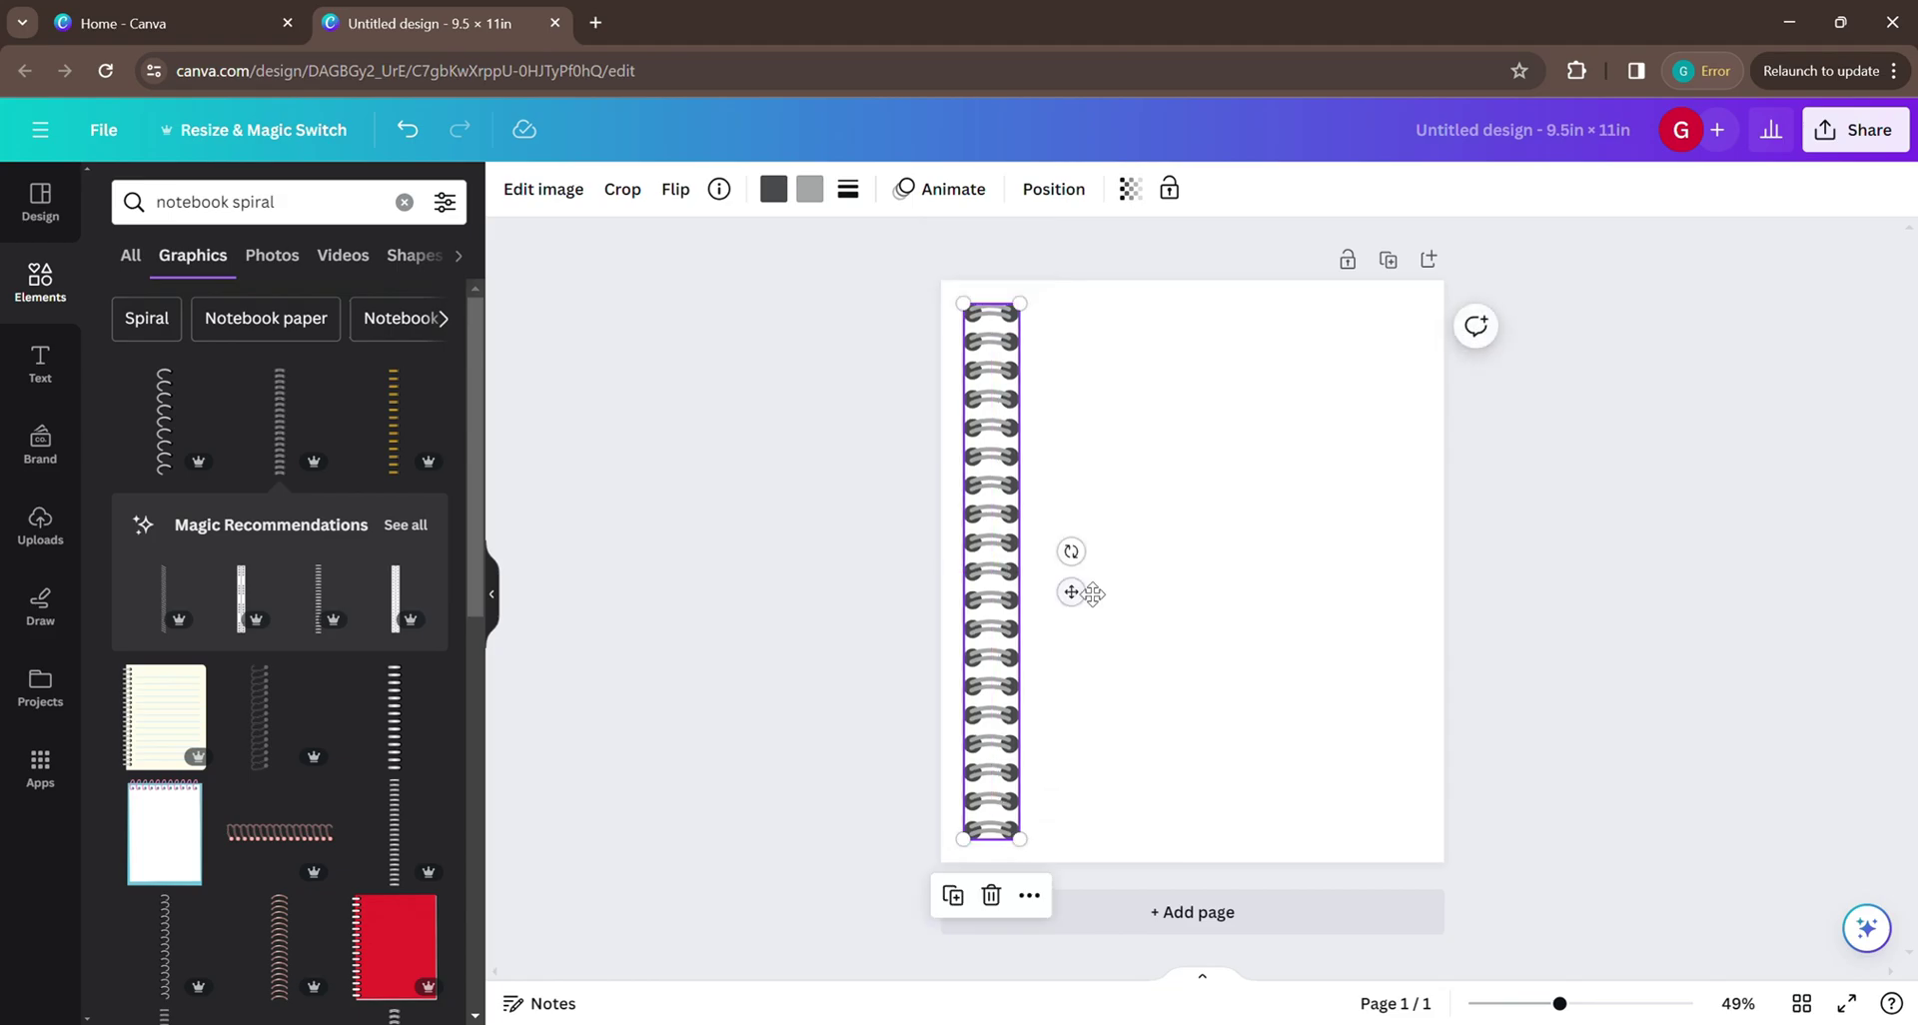
click(1333, 590)
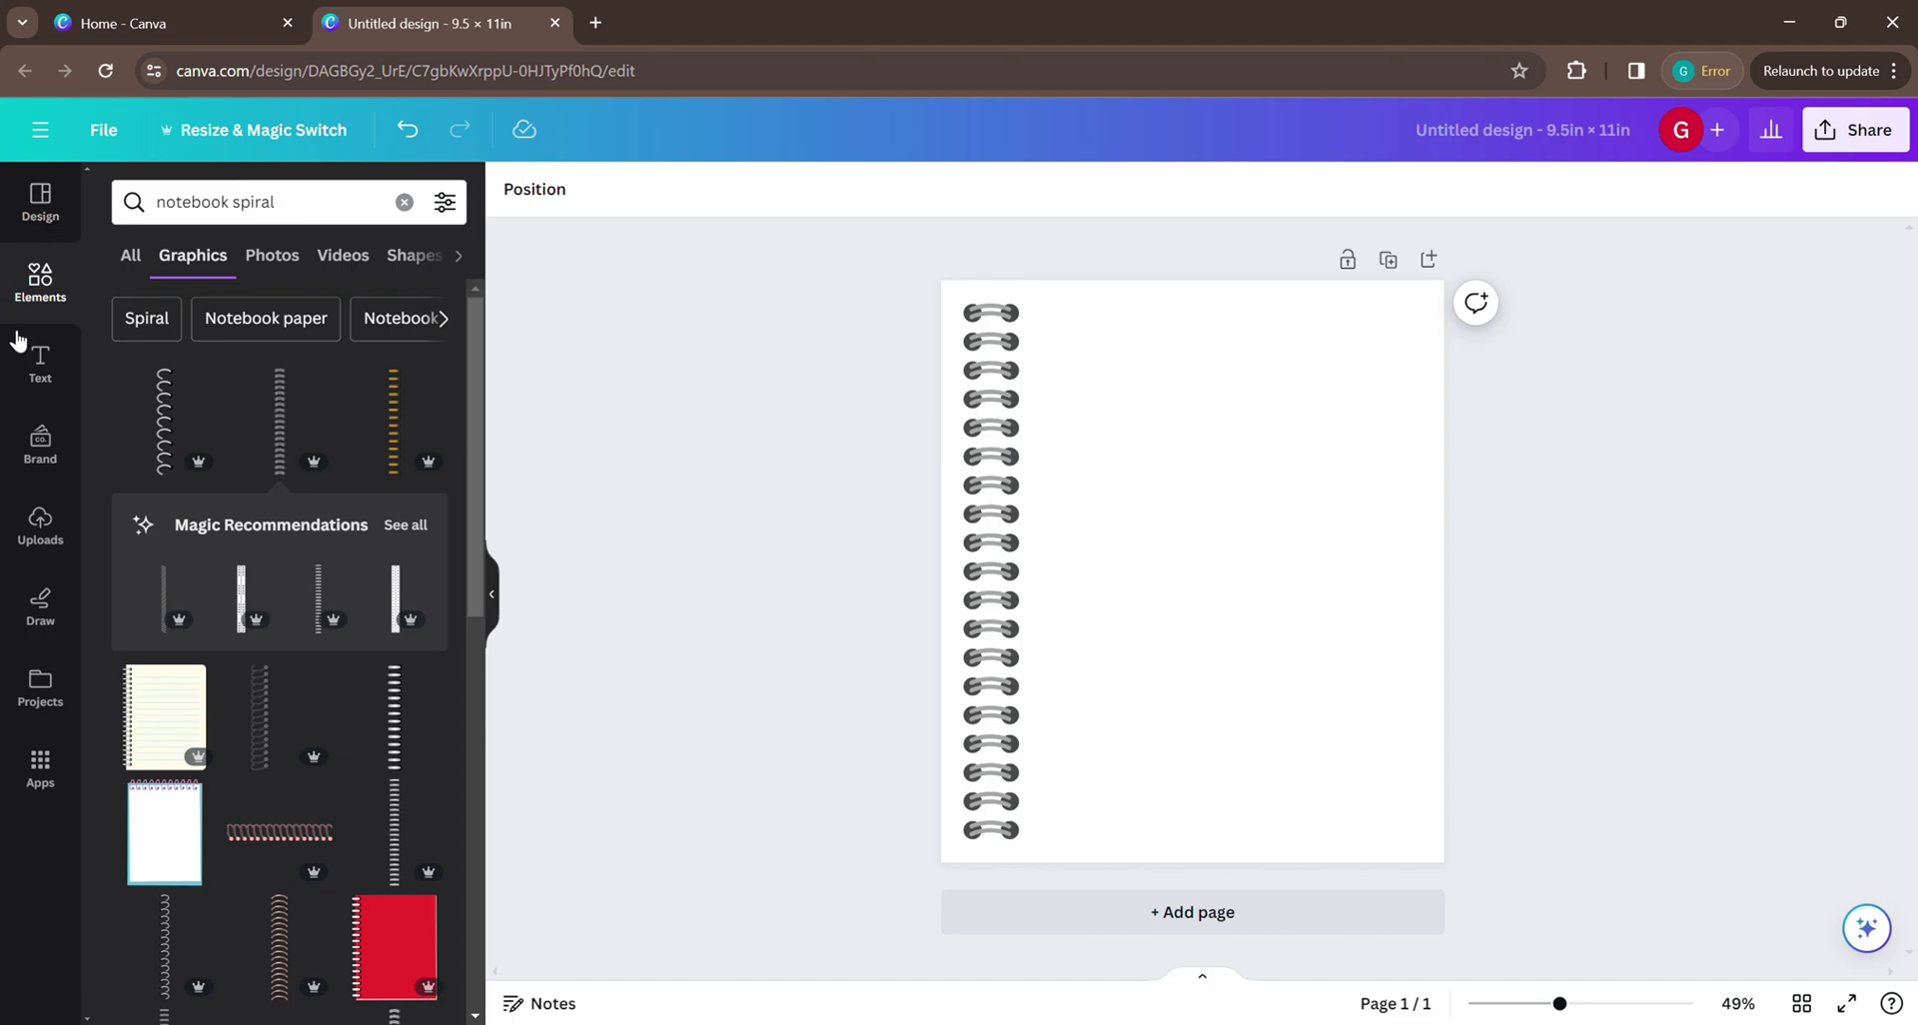
Add a square shape and stretch it into a notebook cover matching the spiral's height and overlapping its right half.
click(55, 284)
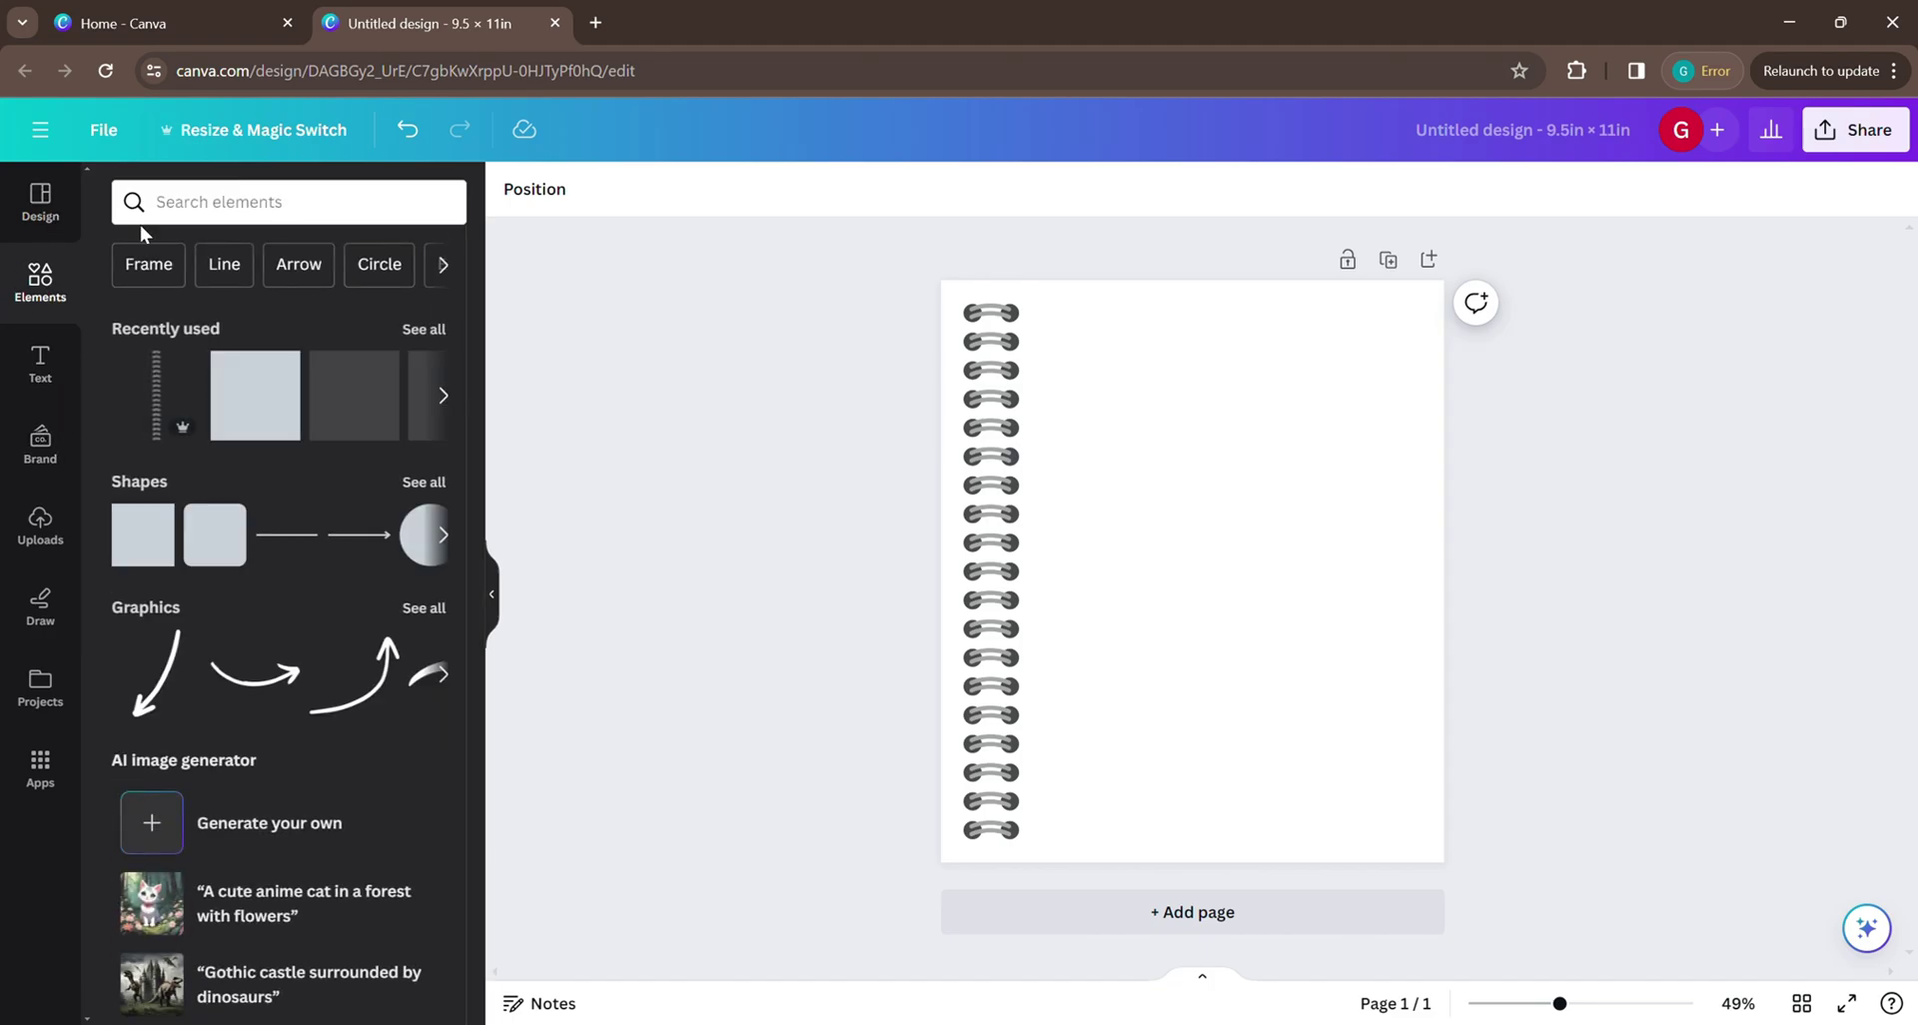
click(142, 534)
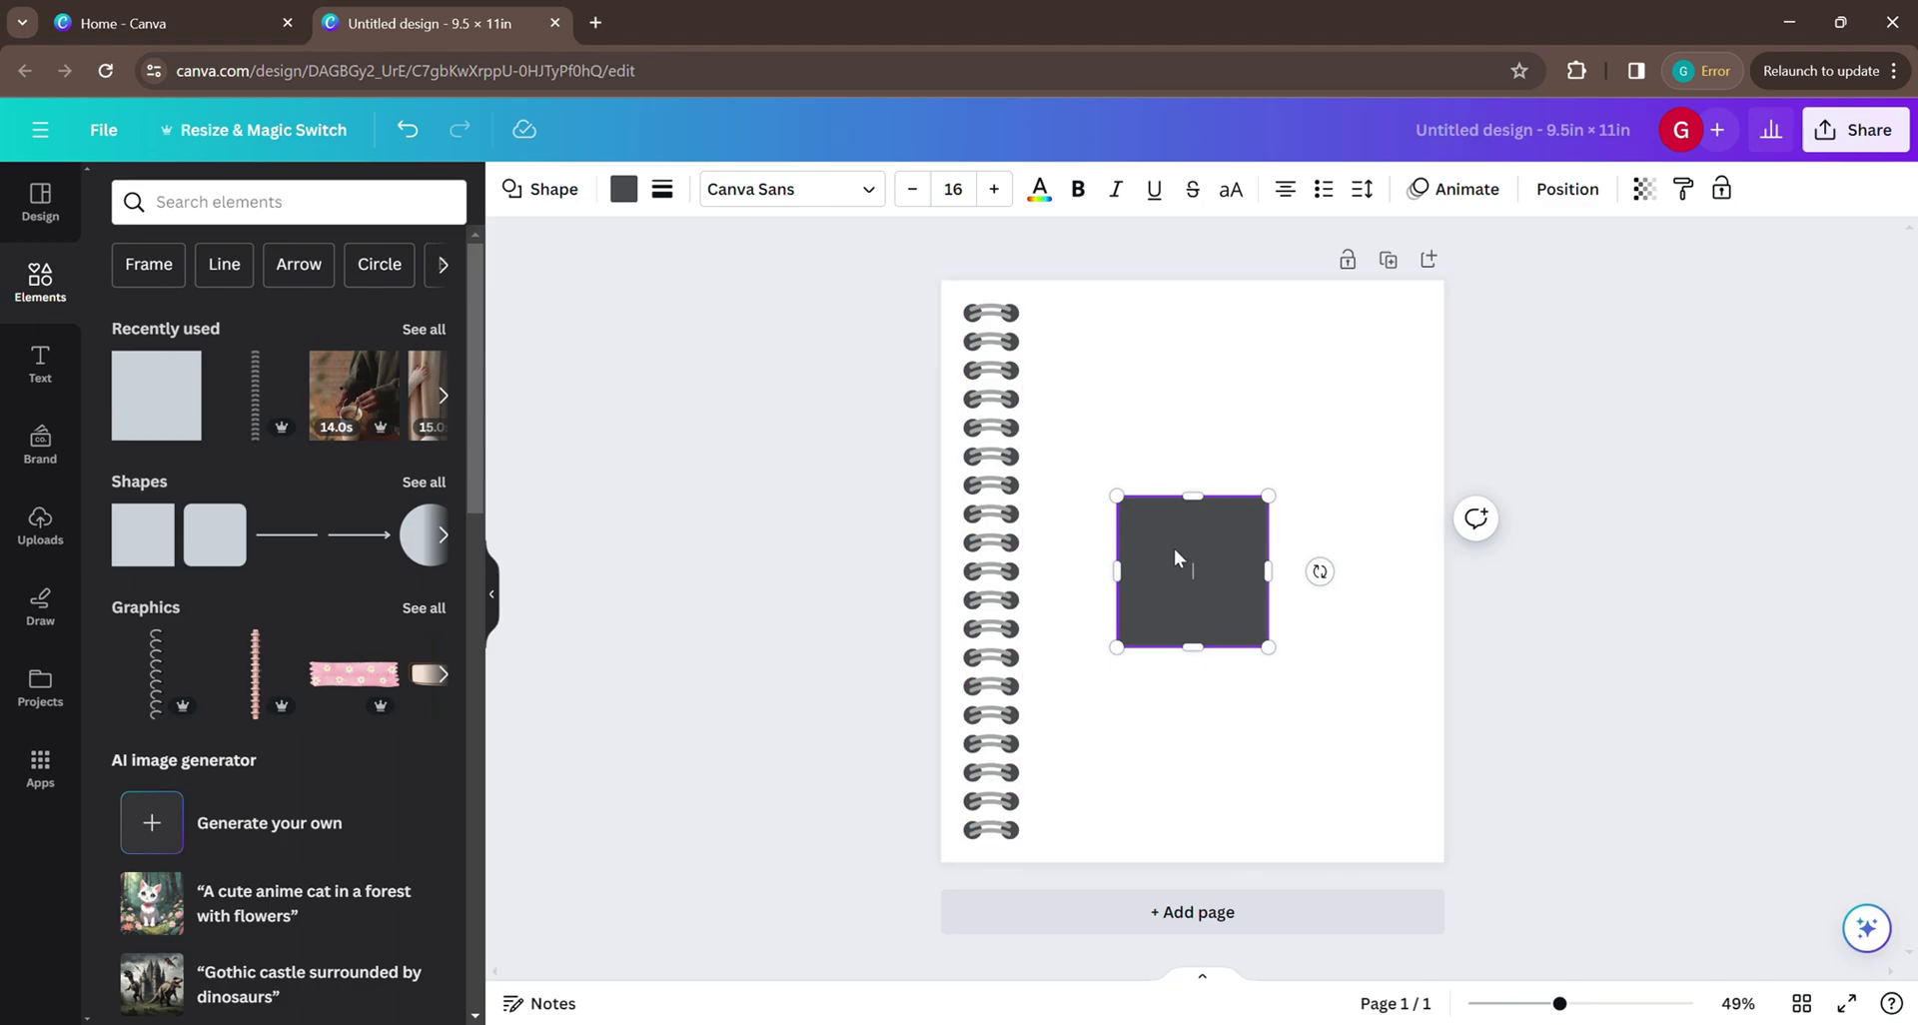
drag(1175, 556, 1065, 360)
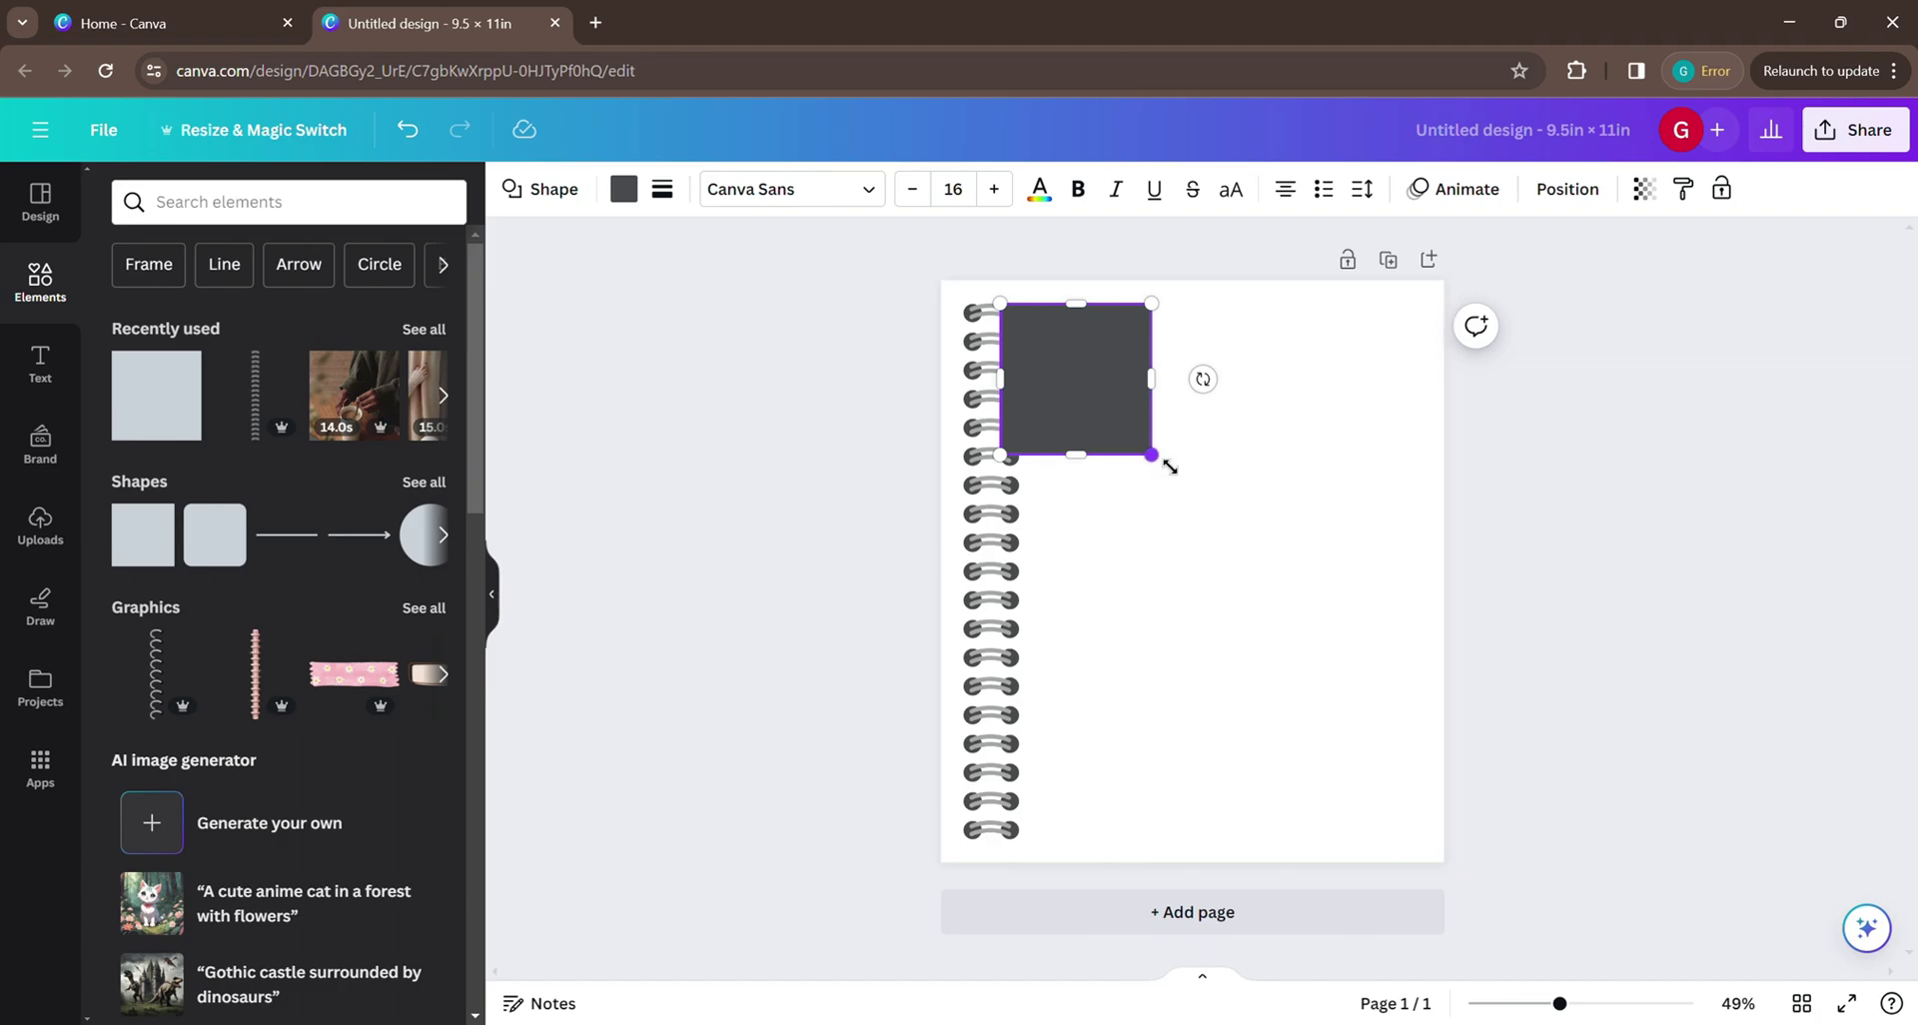
drag(1169, 467, 1436, 855)
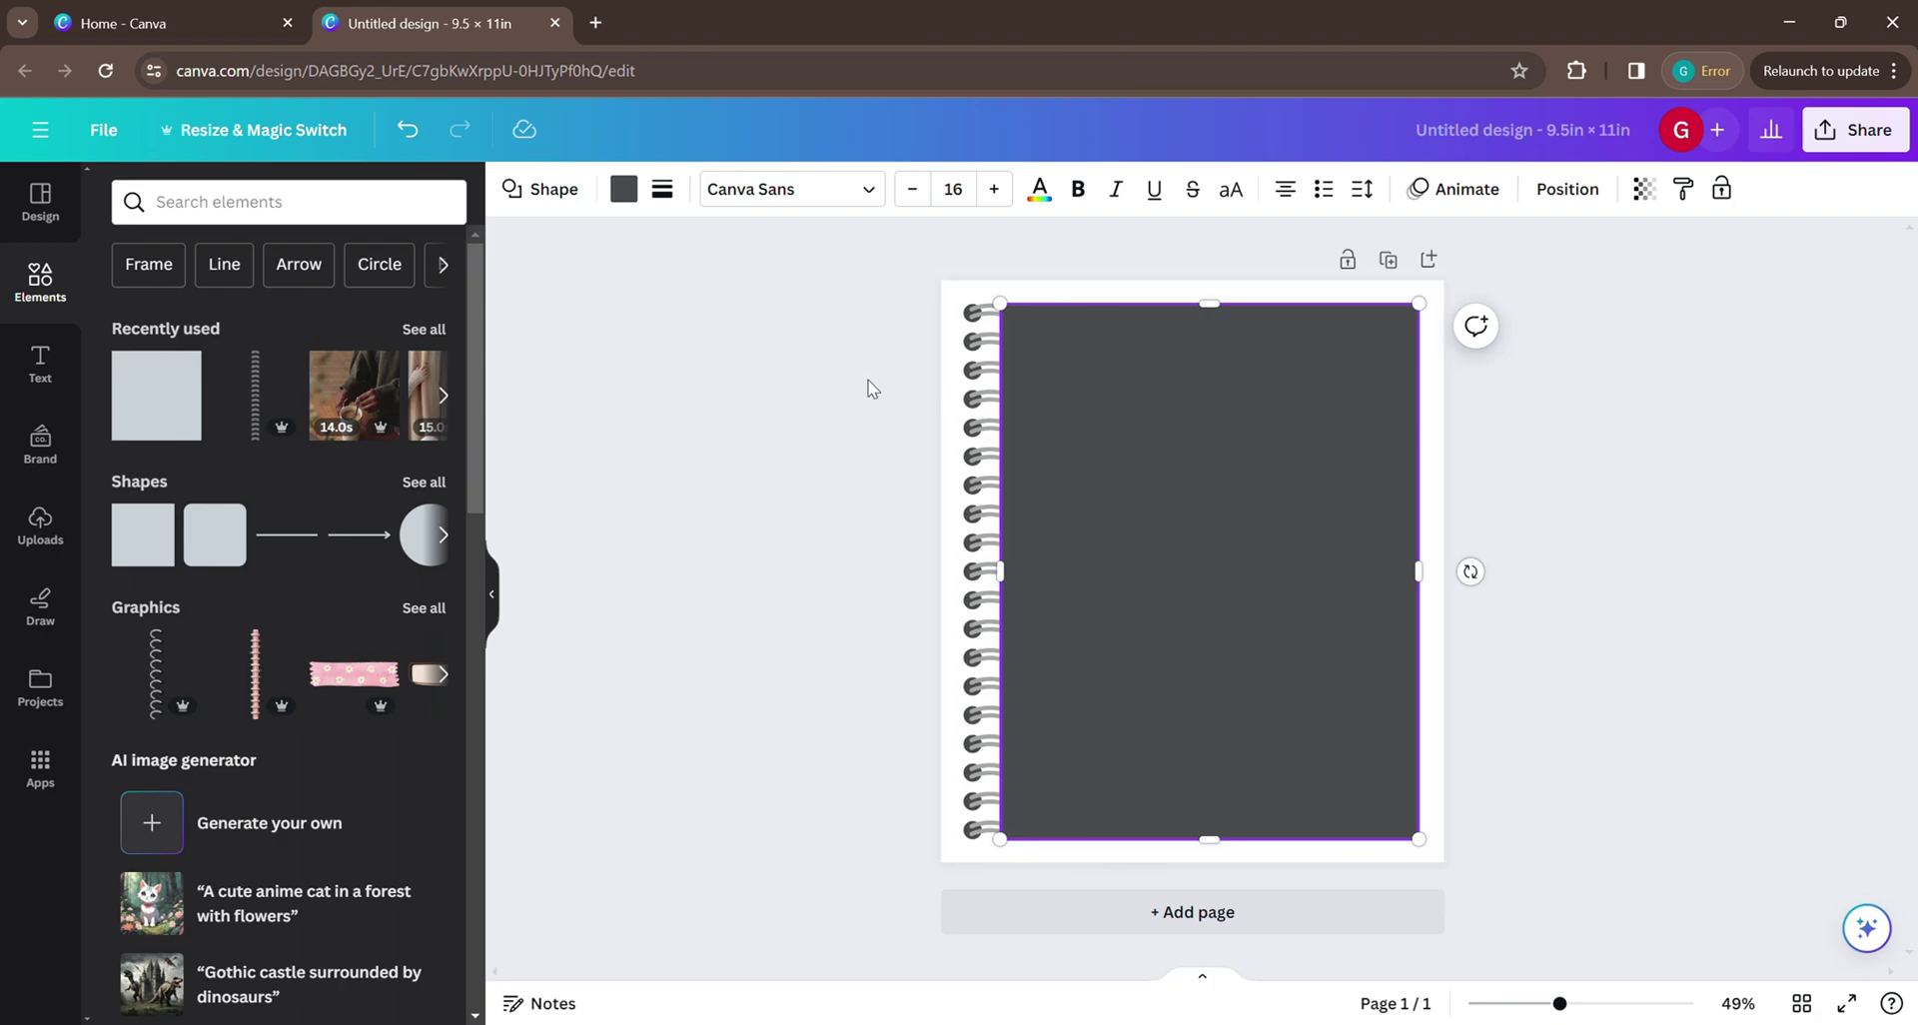
Bring the spiral binding to the front so its rings lie over the dark cover rectangle.
click(981, 440)
right_click(973, 434)
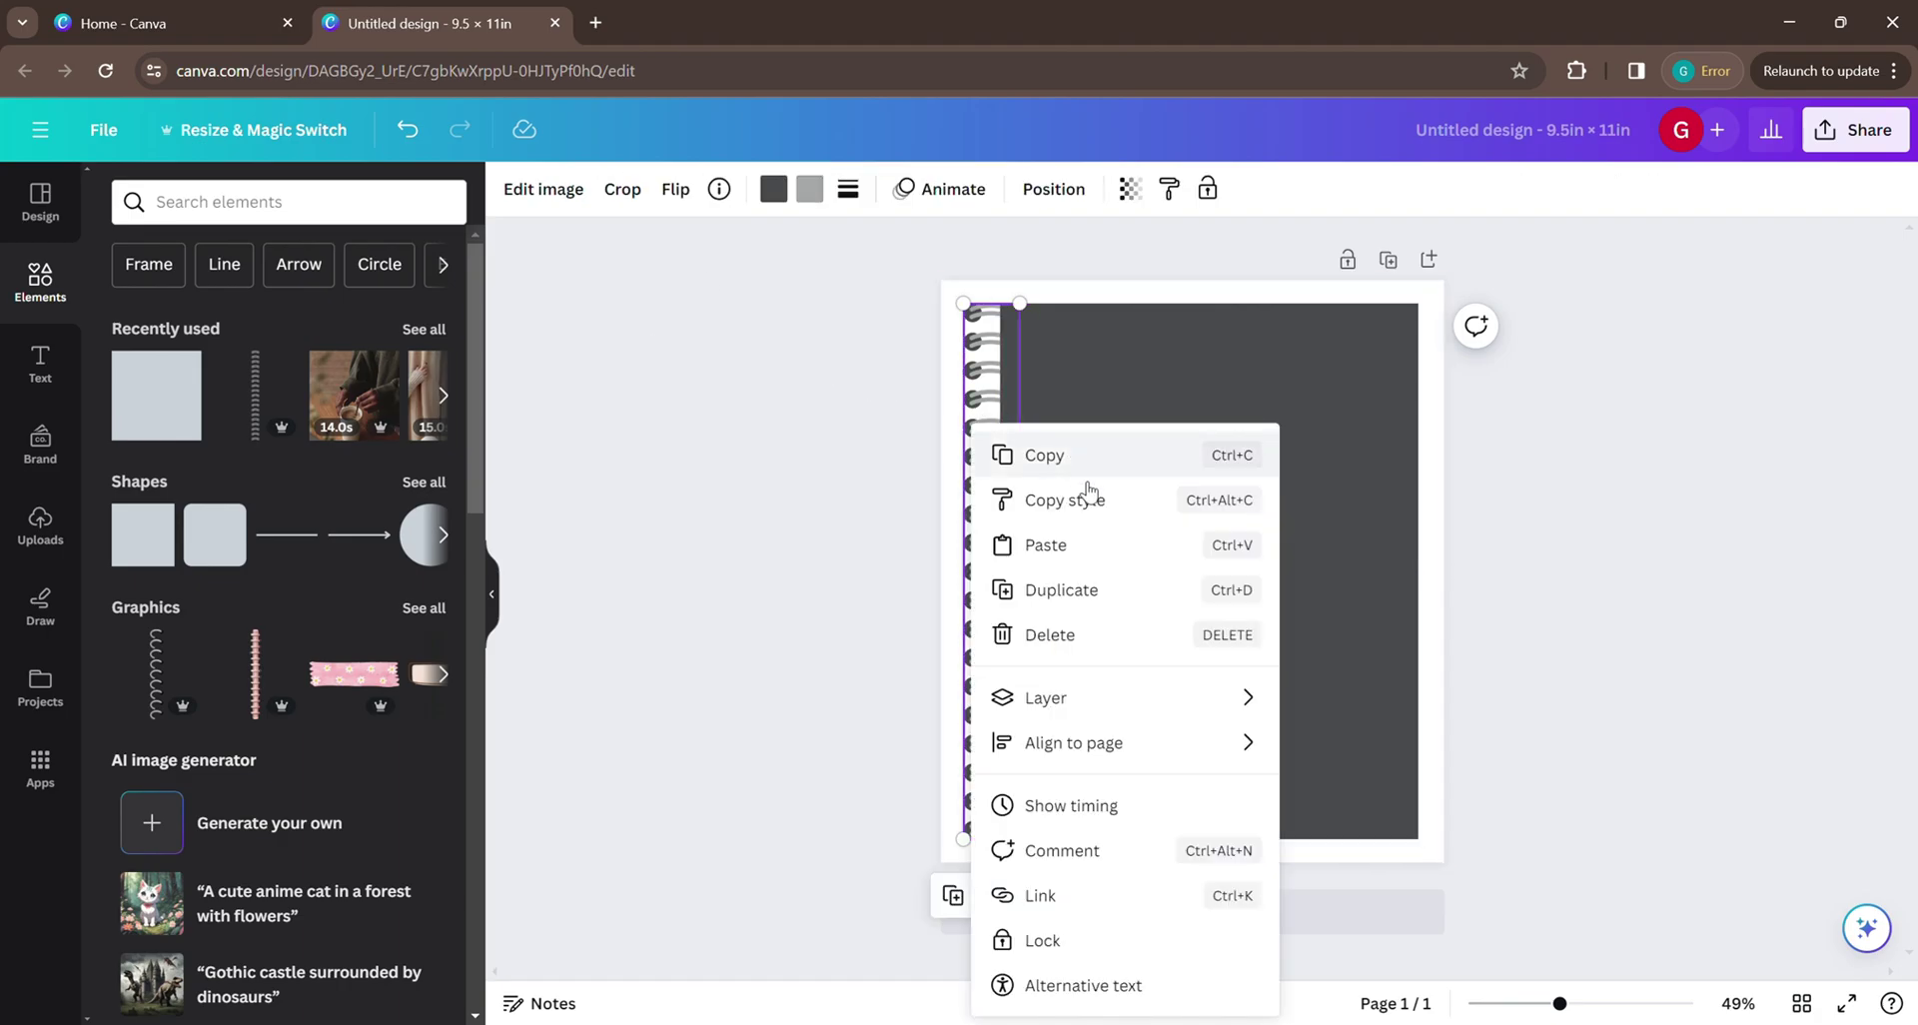
click(884, 451)
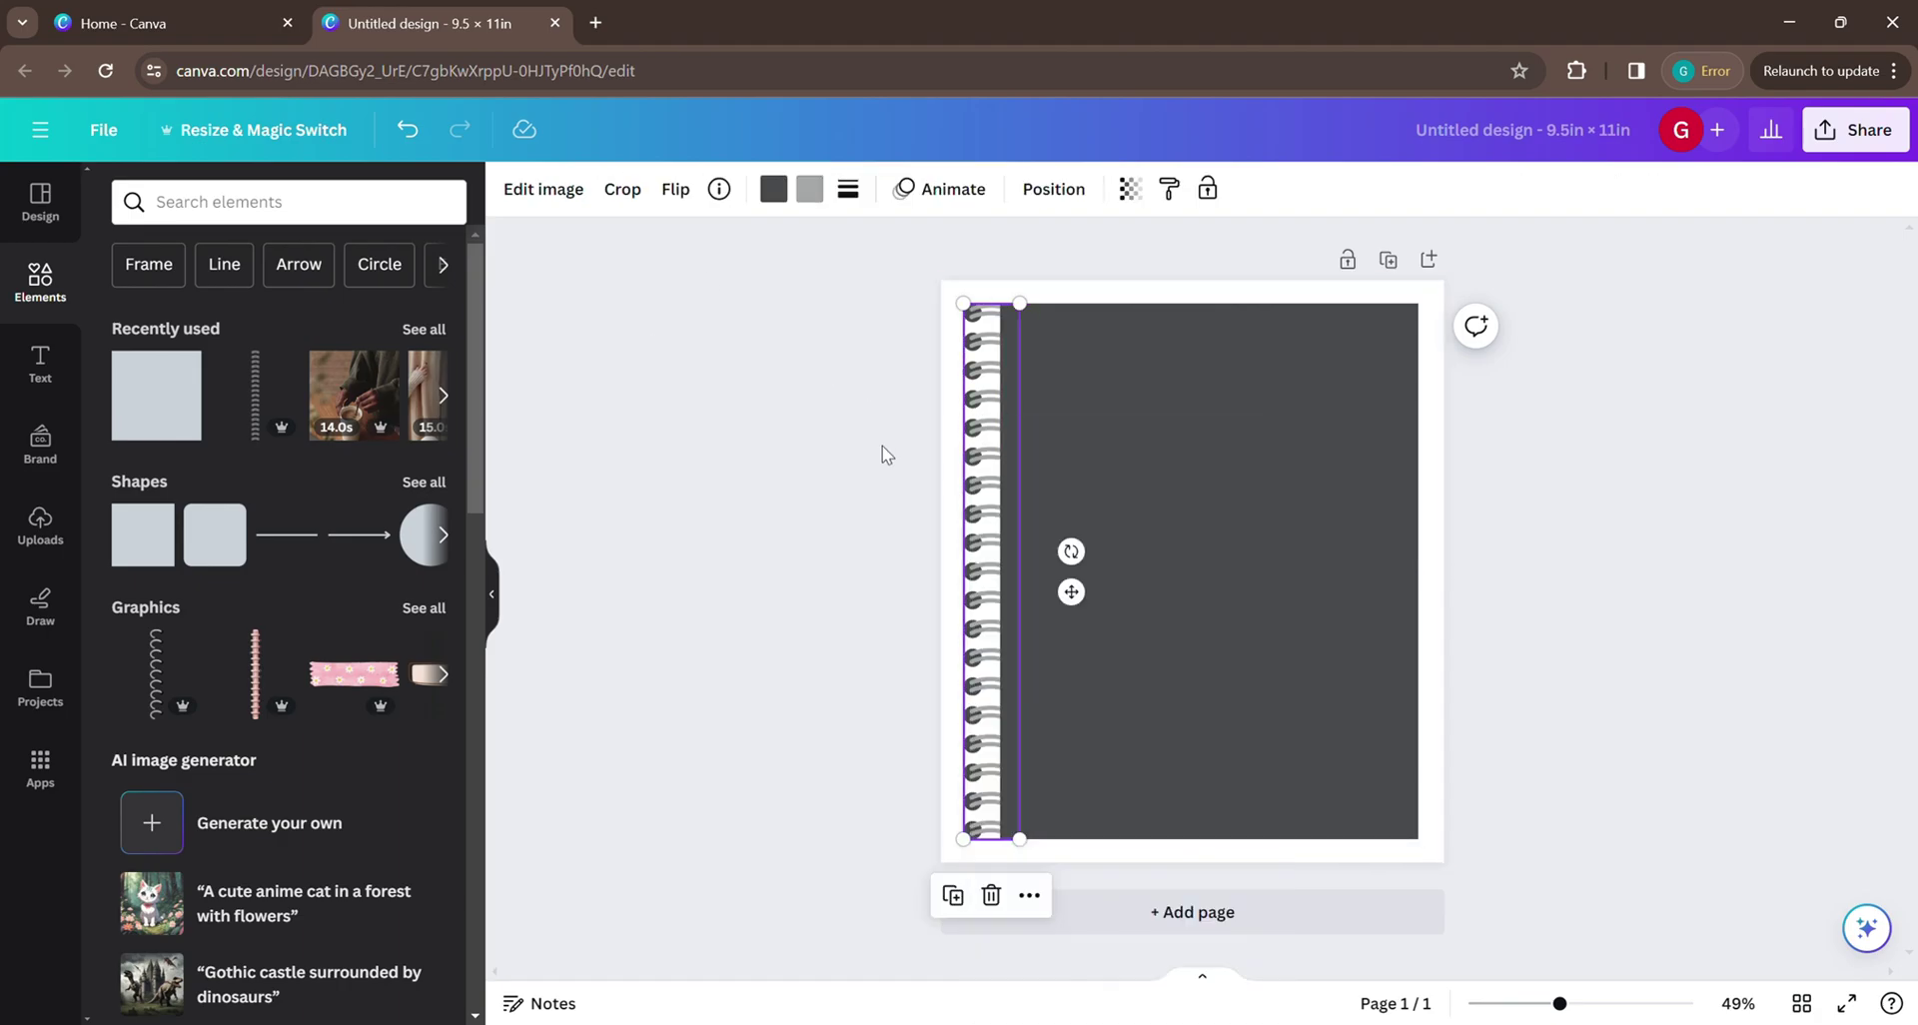
right_click(974, 429)
mouse_move(1083, 693)
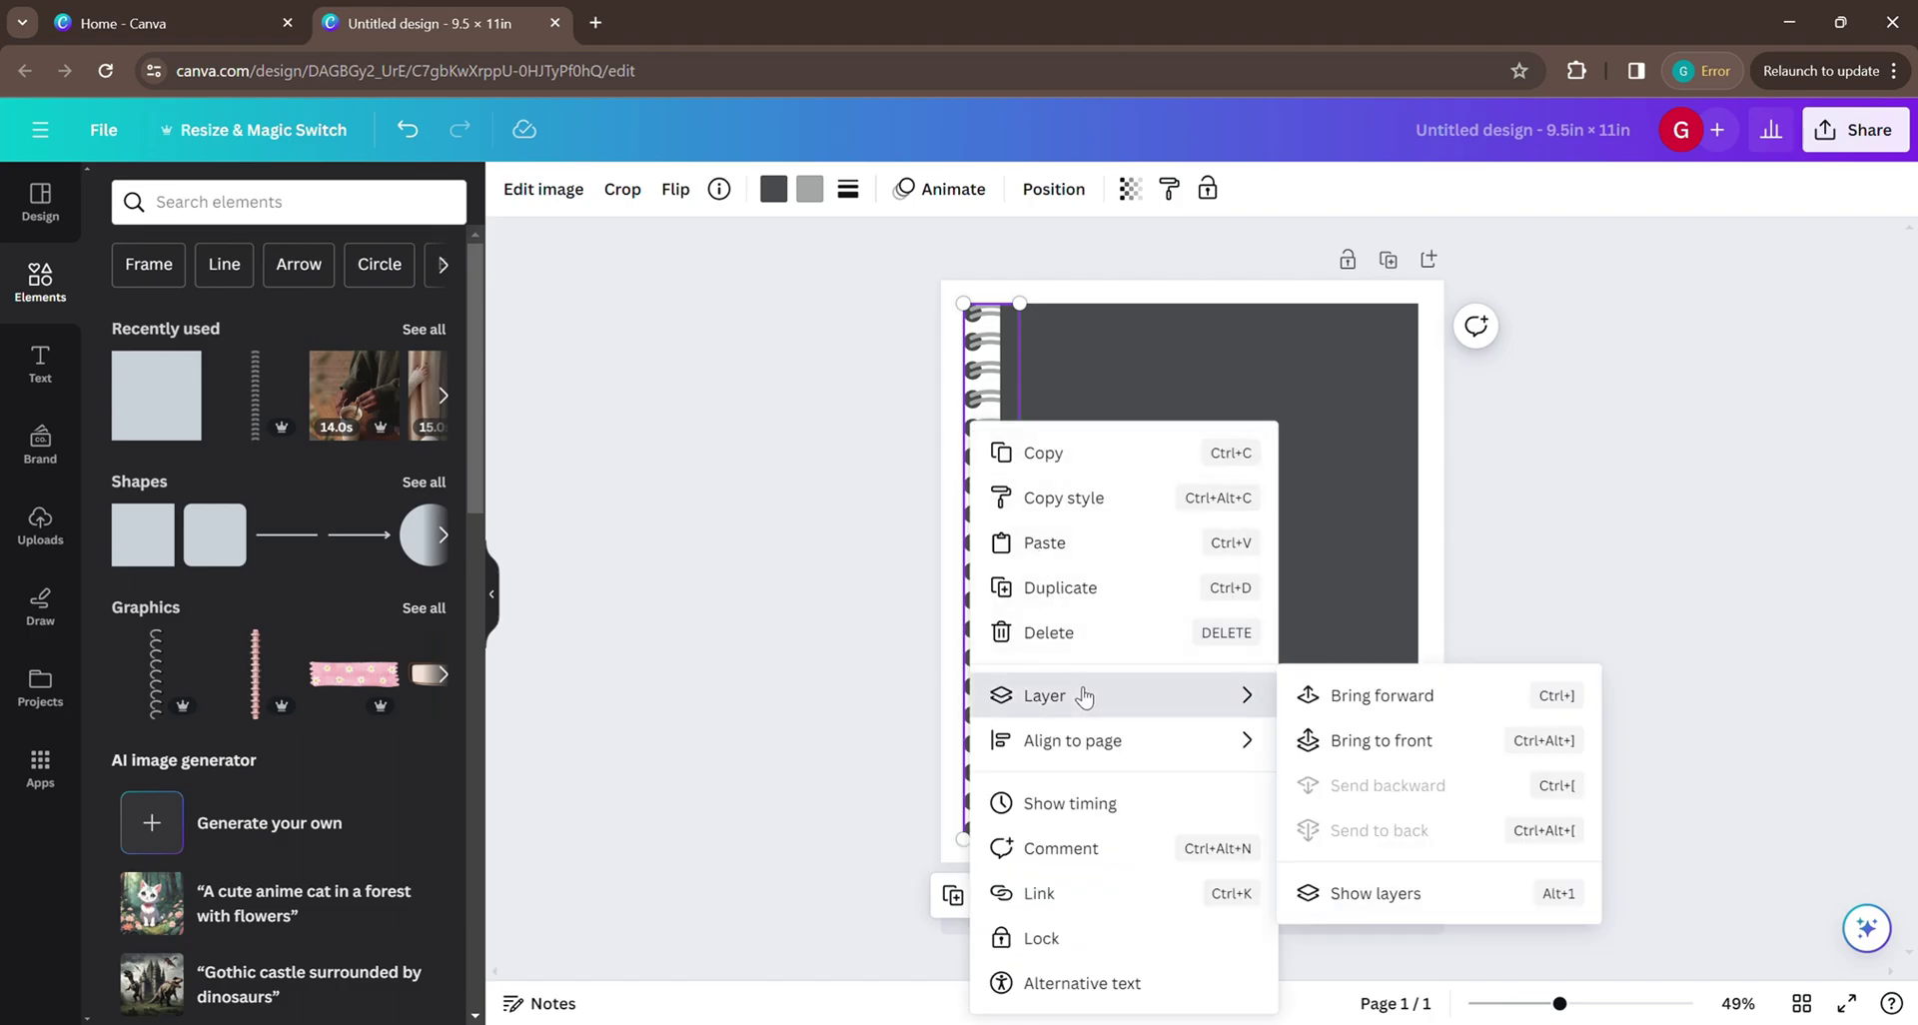
click(1355, 737)
click(1342, 739)
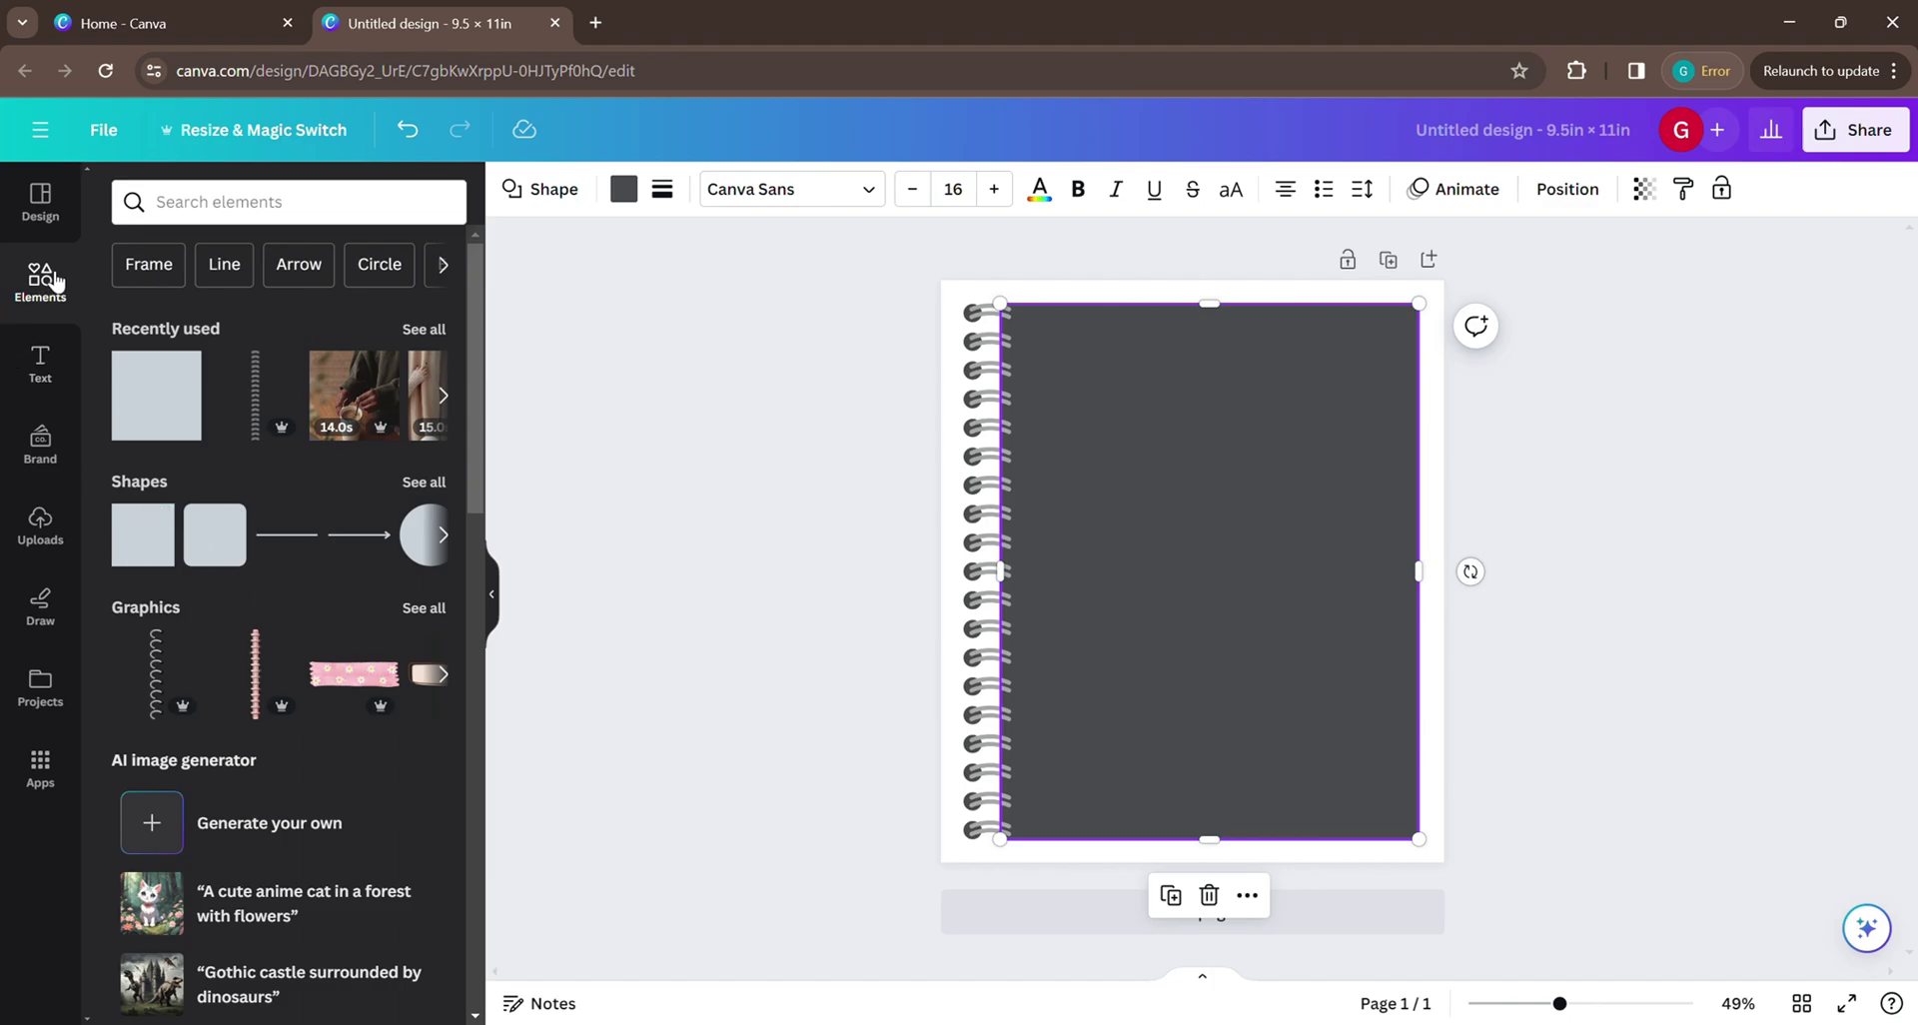
Search the elements for "notebook tabs" and show all matching graphics.
click(203, 206)
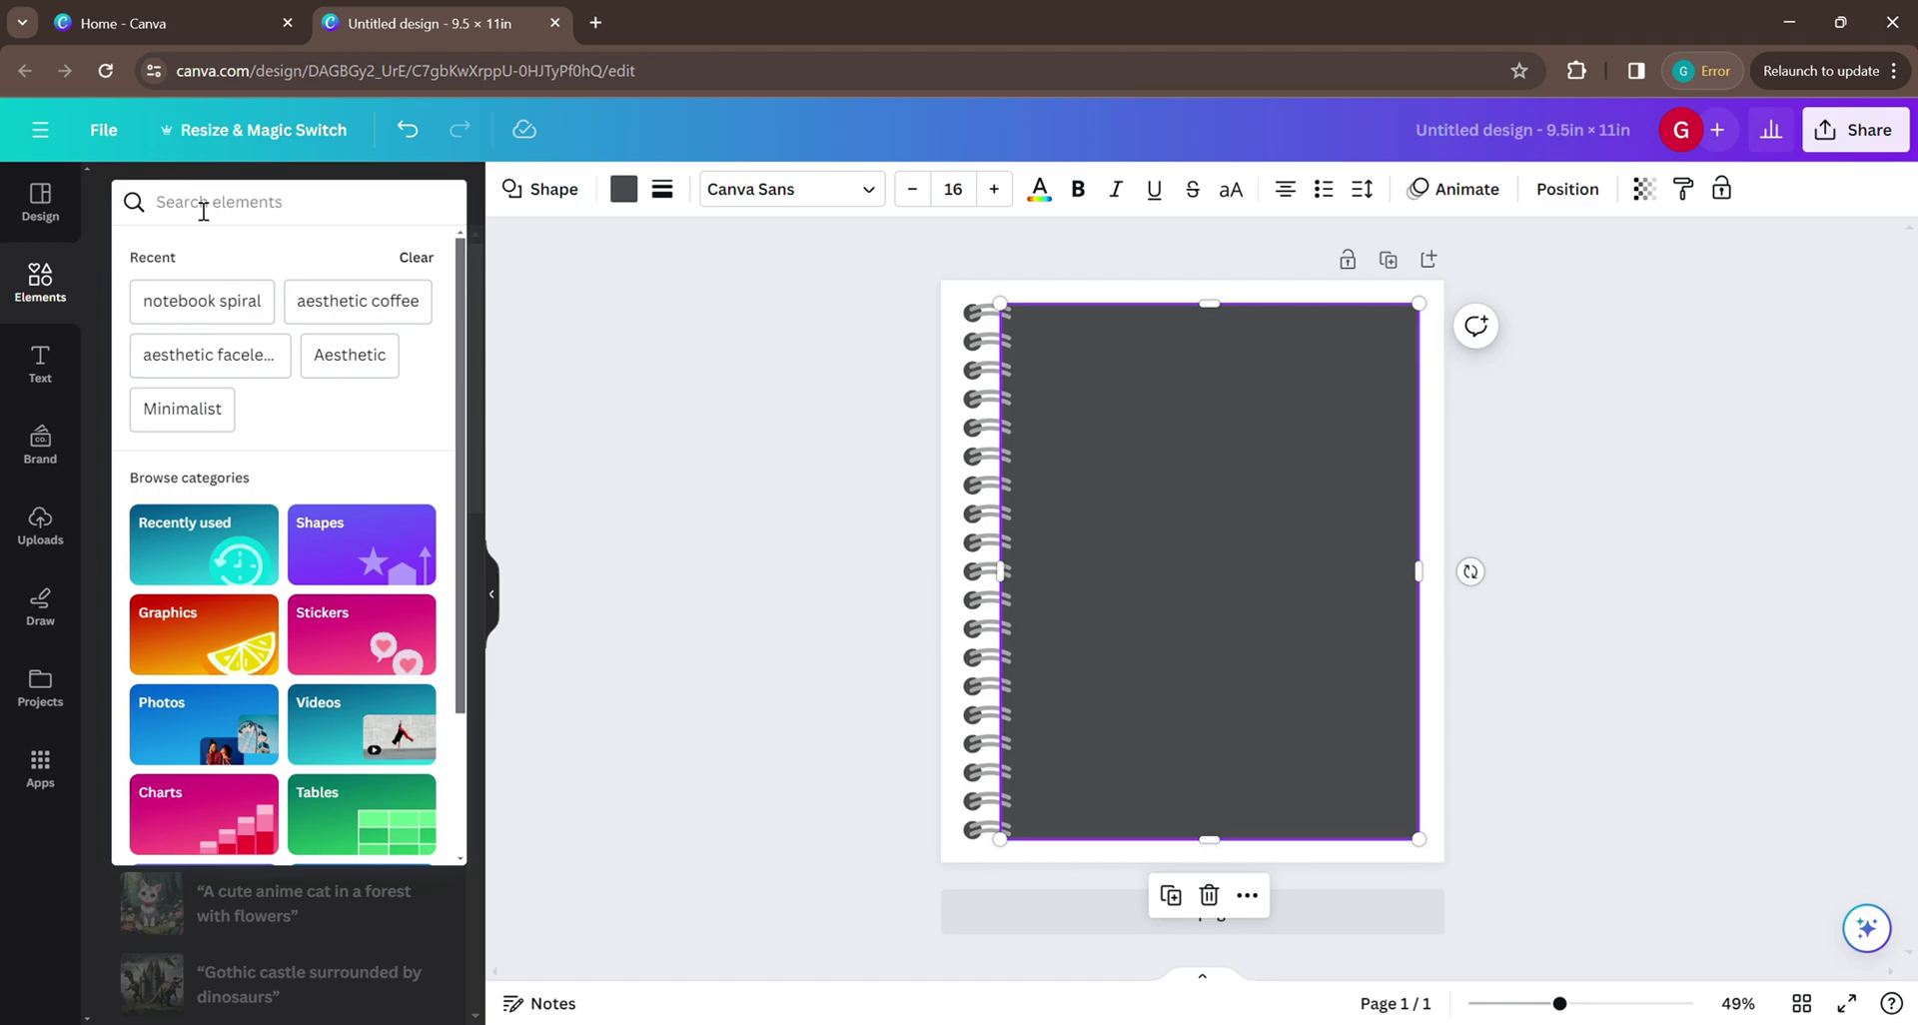
text(notebook)
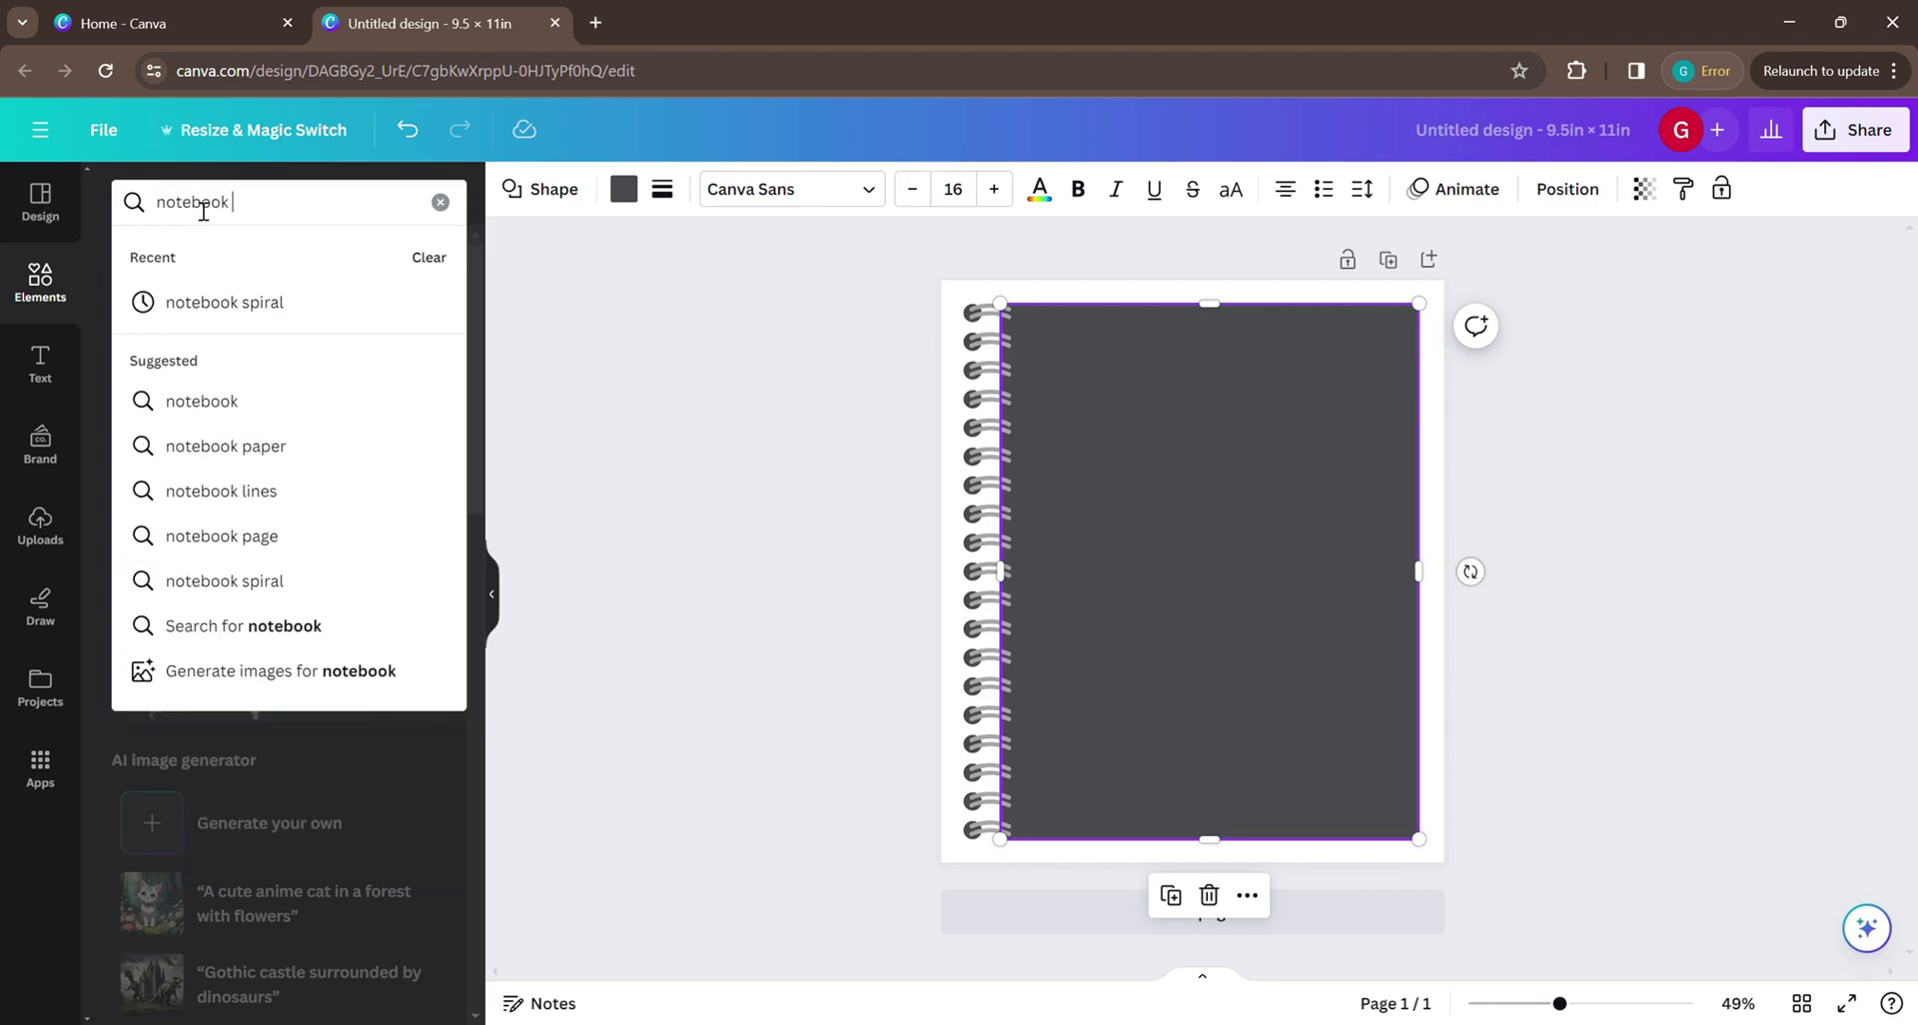
text( tabs)
key(Return)
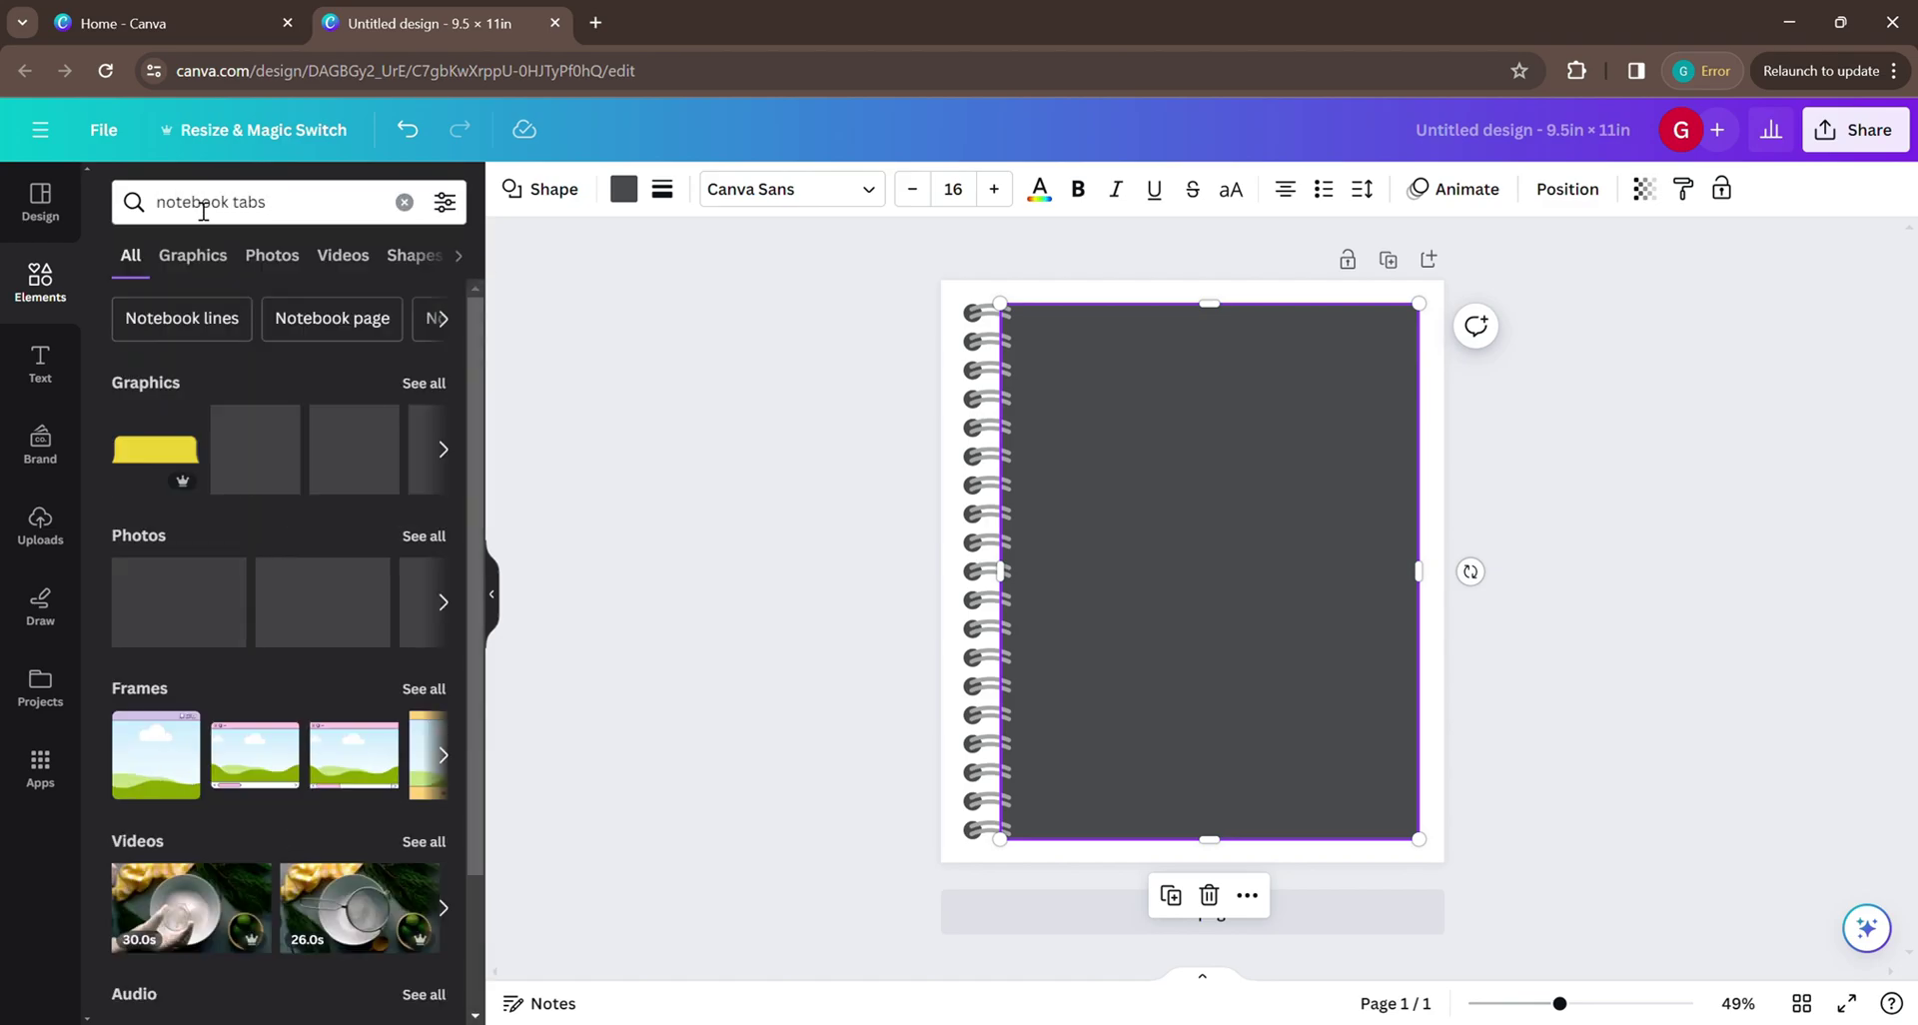
click(424, 389)
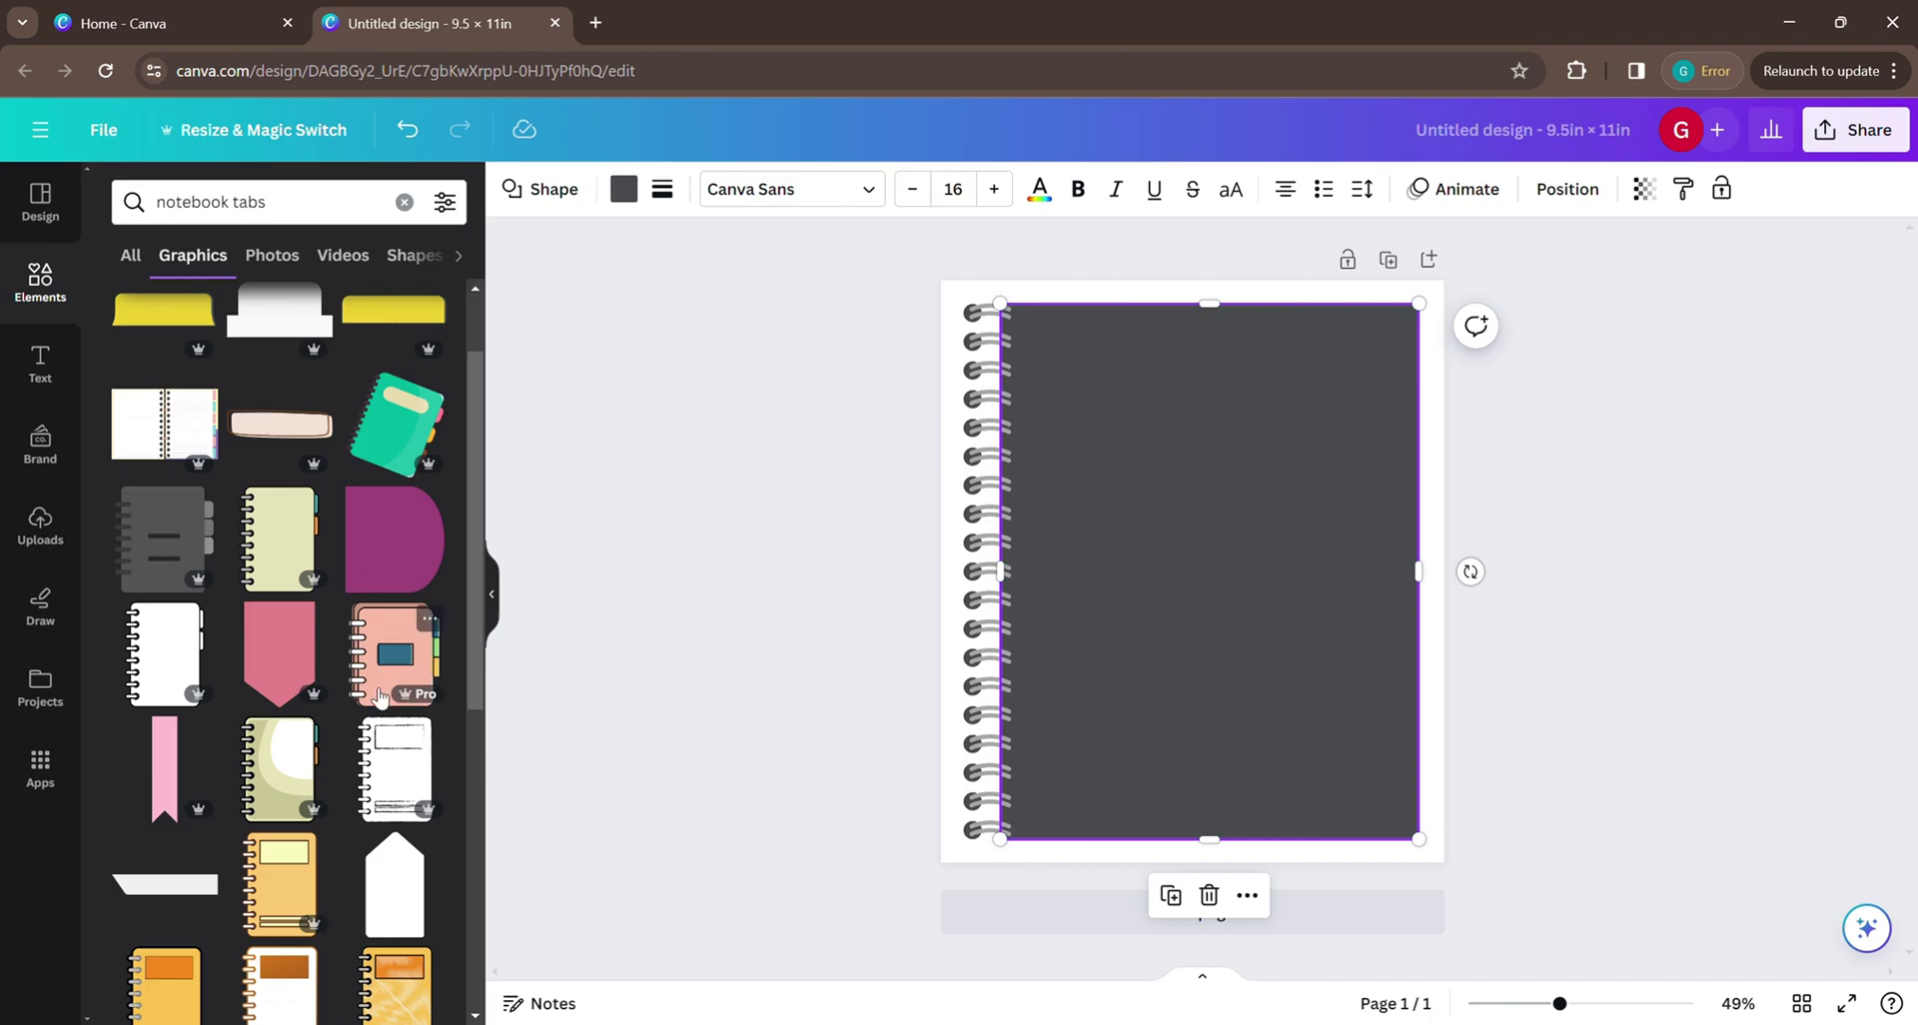
Browse the tab graphics, add the purple tab with one rounded side, and shrink it to a small divider tab.
scroll(377, 639, down, 1)
scroll(377, 639, down, 3)
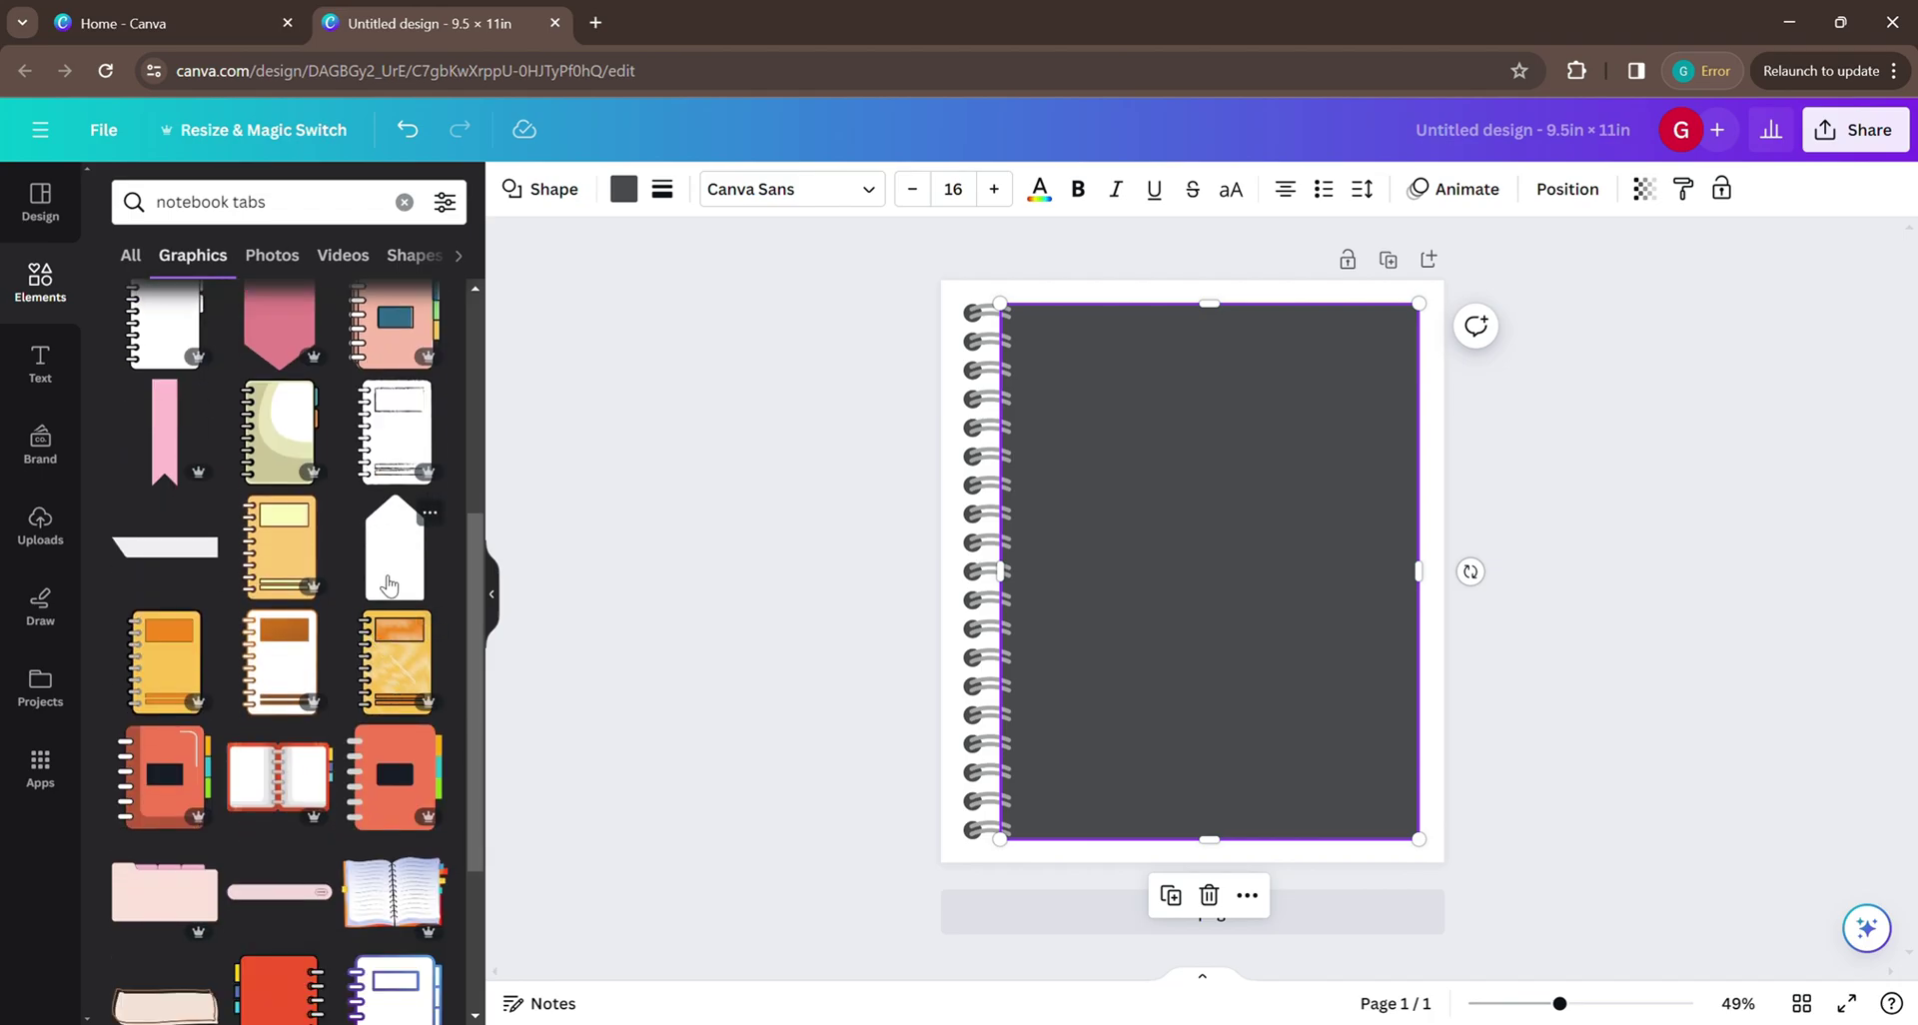
scroll(389, 584, down, 3)
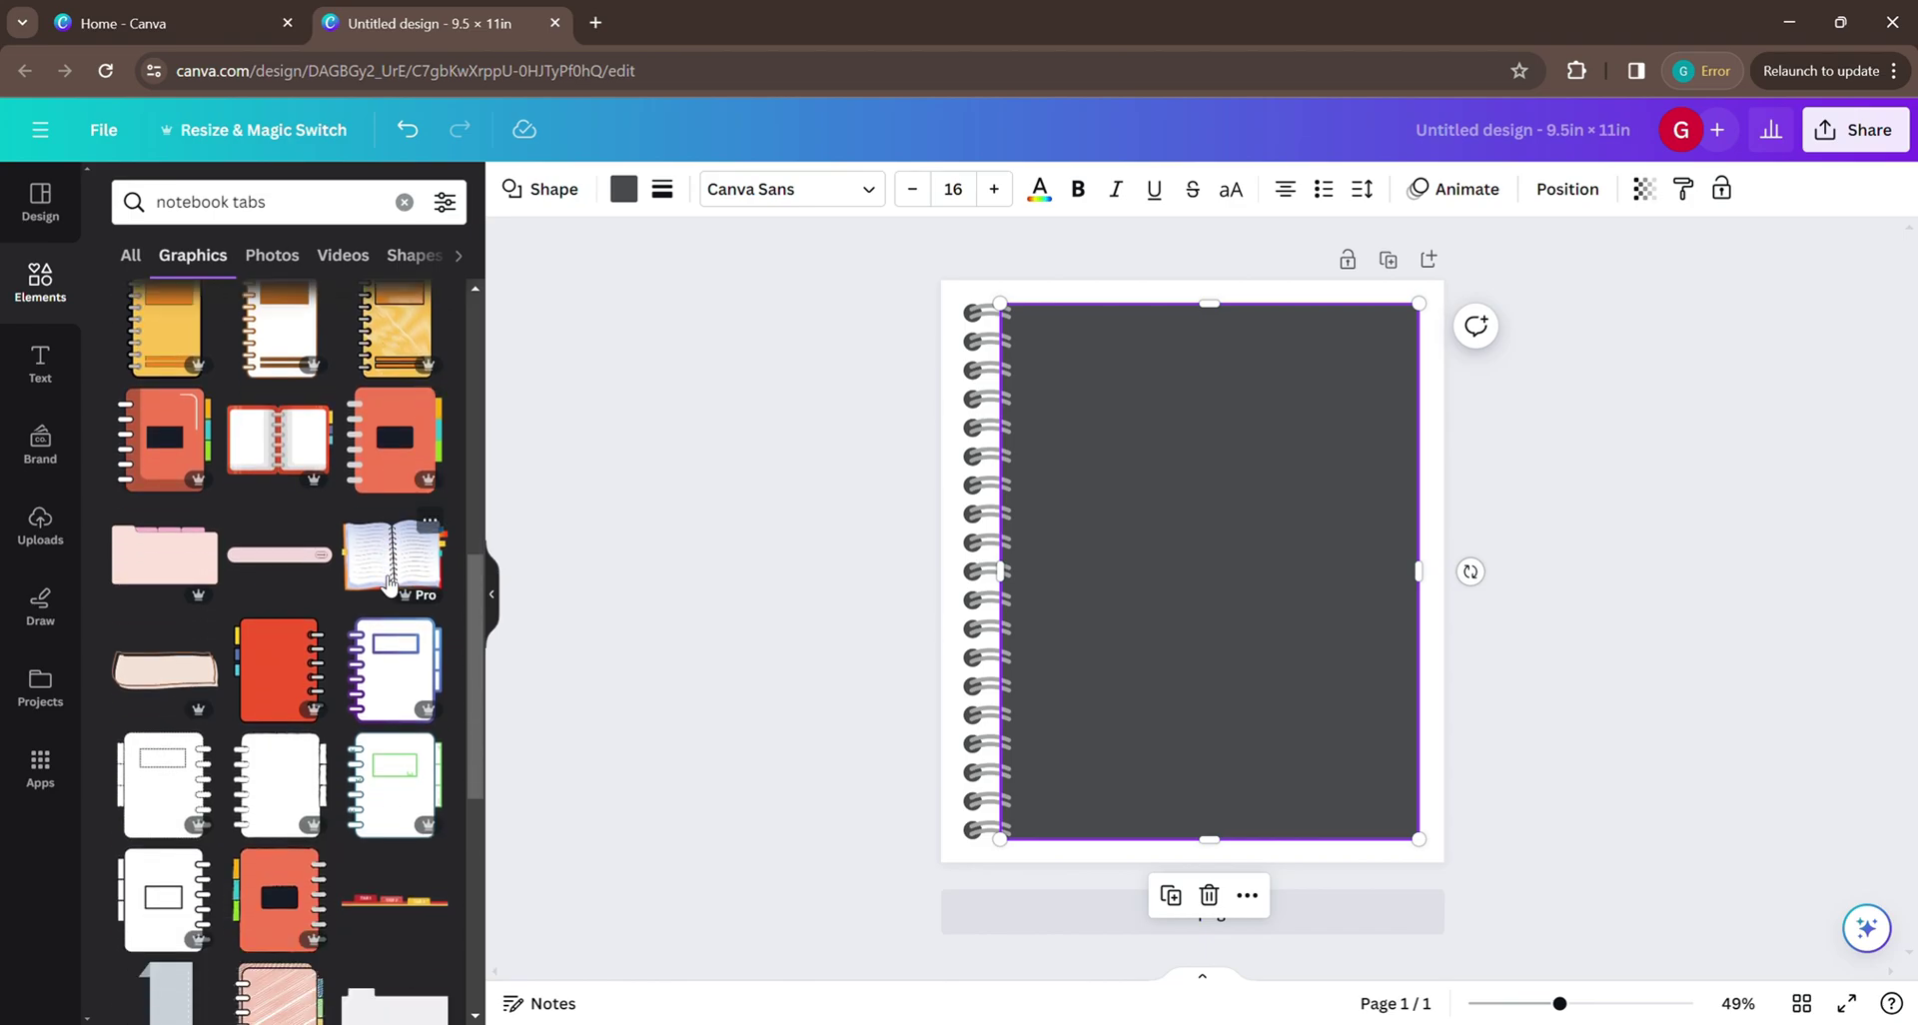
scroll(395, 589, up, 5)
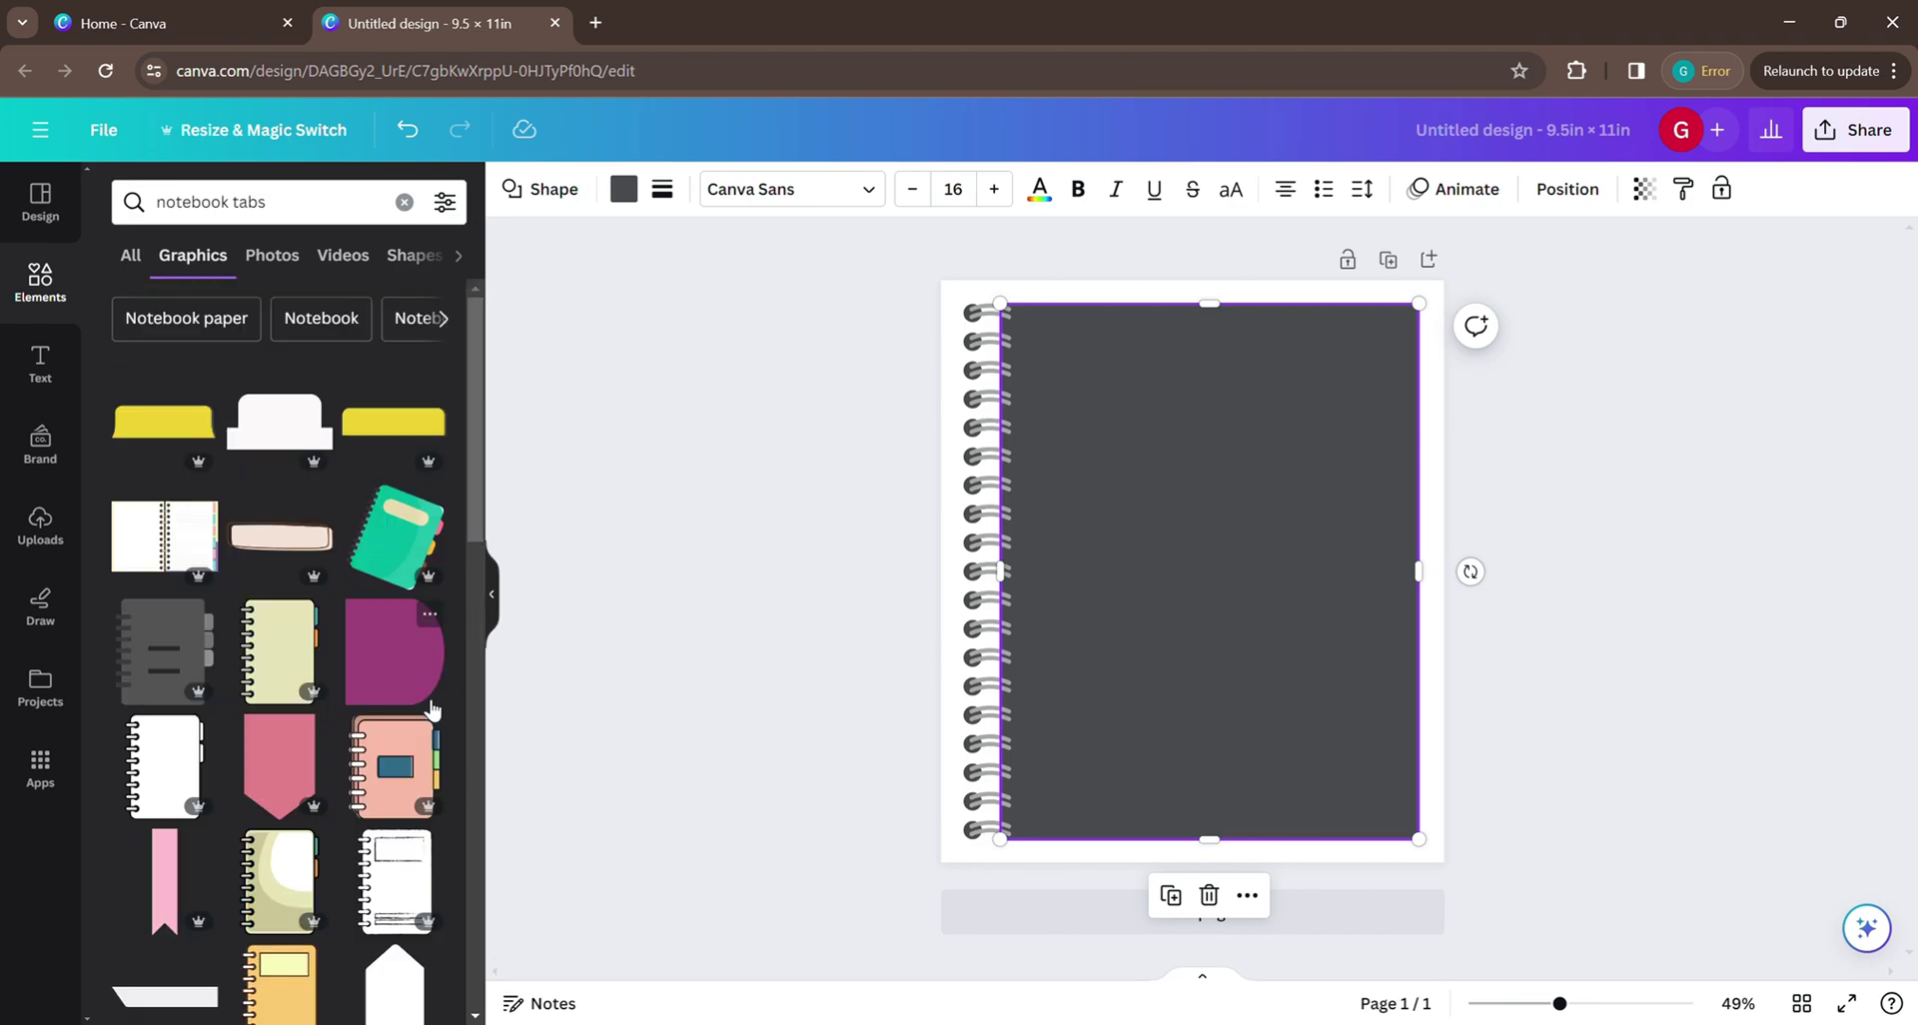
click(394, 649)
drag(1110, 485, 1235, 715)
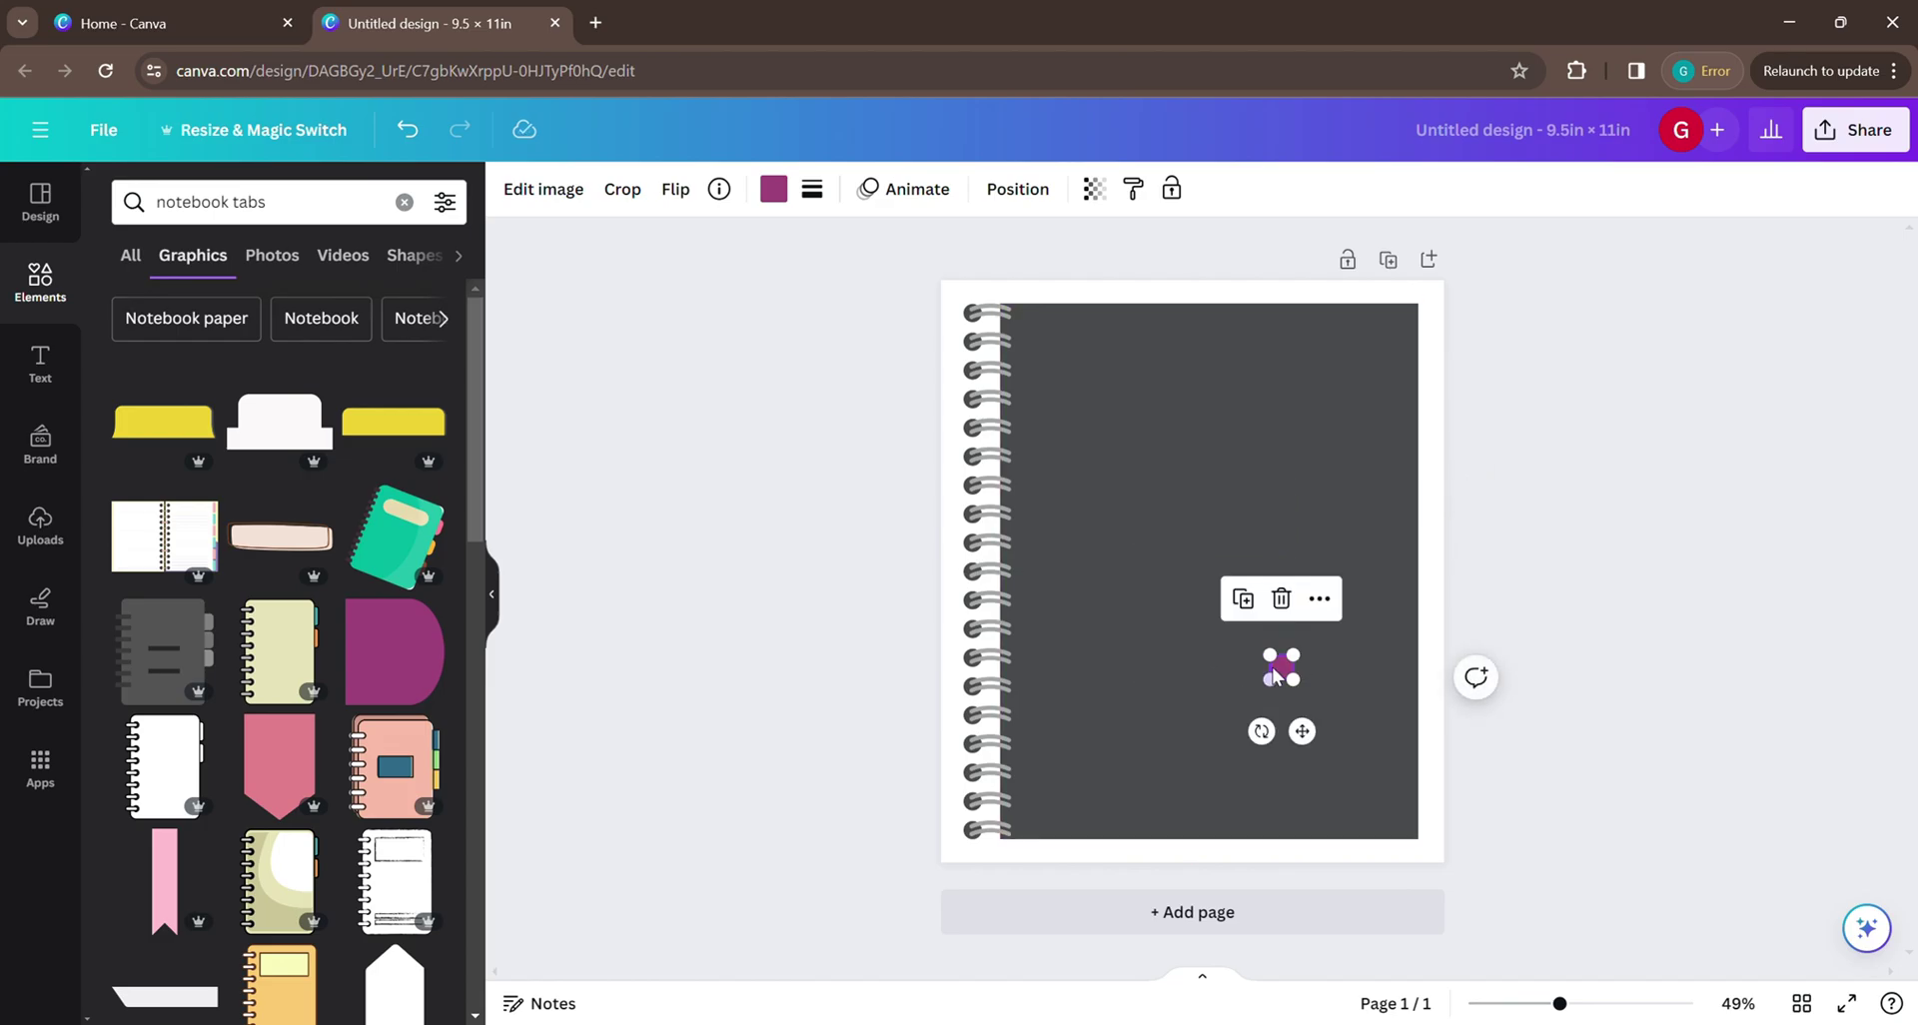
Change the cover rectangle's fill from the default solid colors to light turquoise.
click(1159, 582)
click(621, 189)
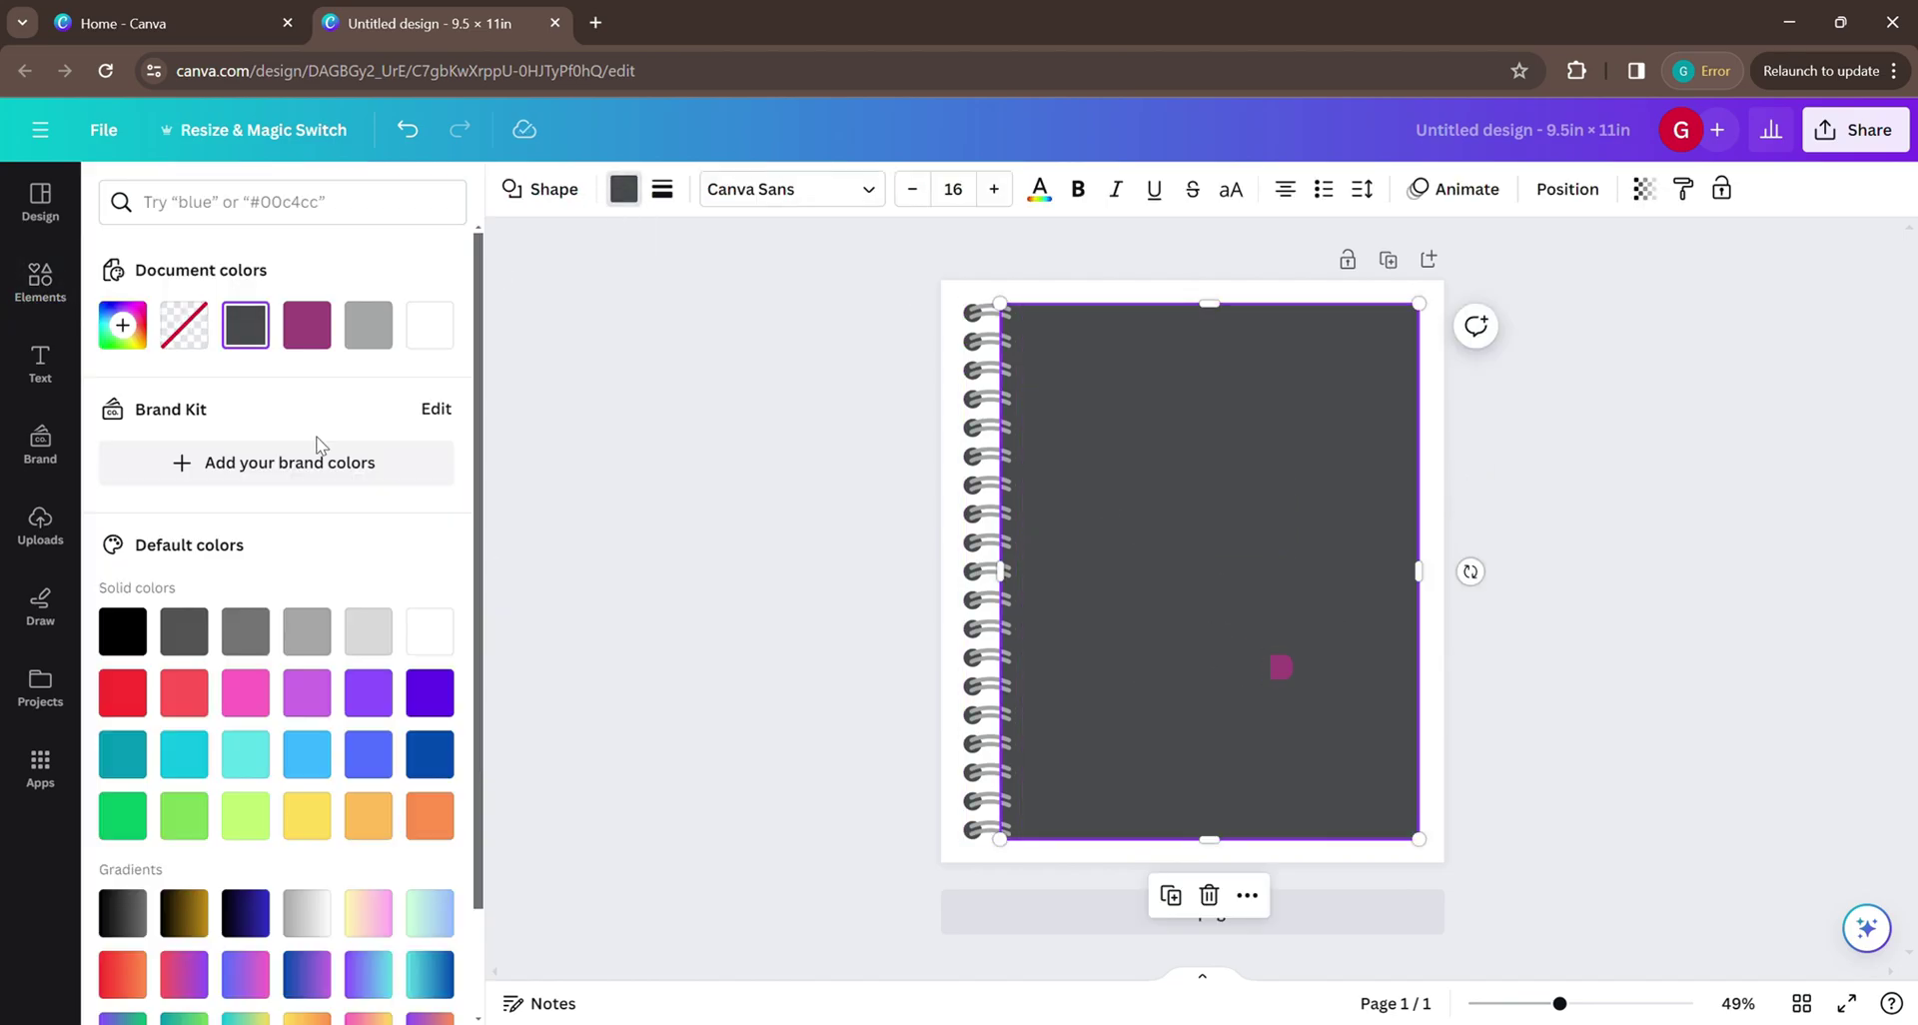
scroll(397, 666, down, 2)
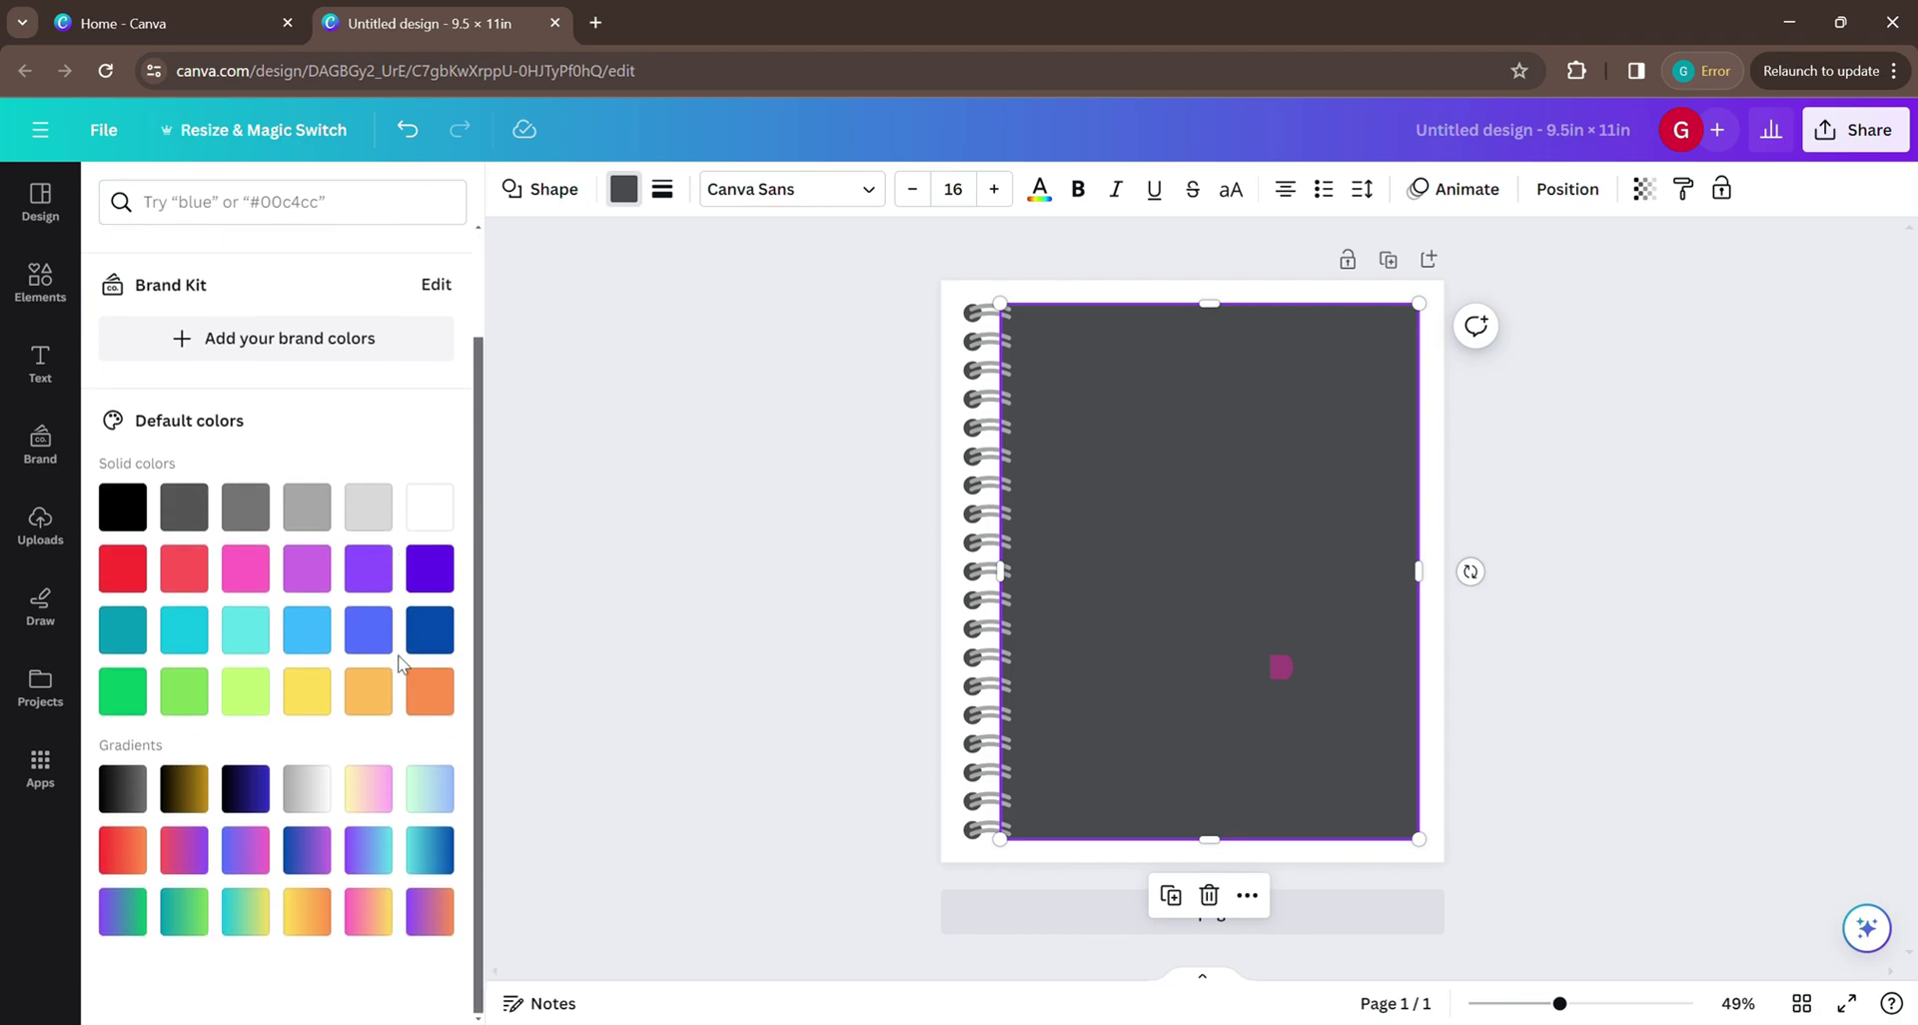
click(250, 631)
click(1263, 602)
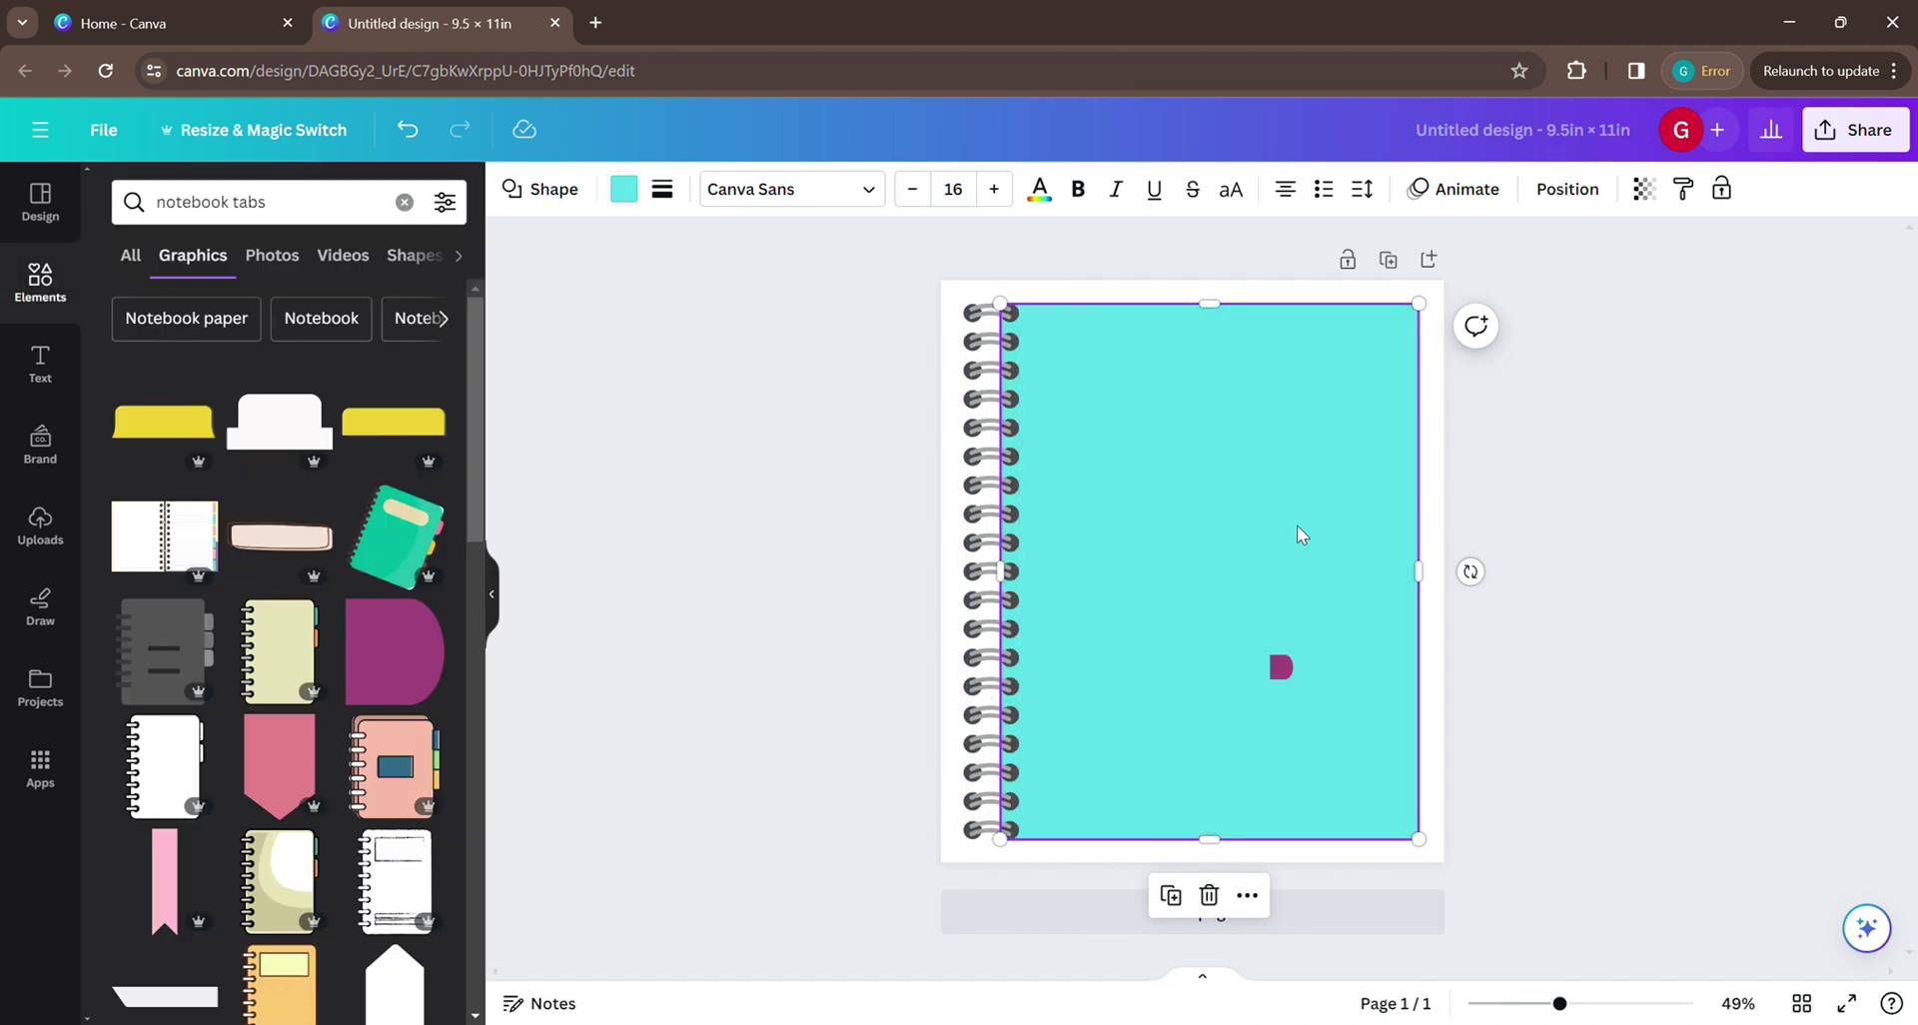
Move the small purple tab onto the cover's right edge, near its upper corner.
drag(1297, 672, 1433, 352)
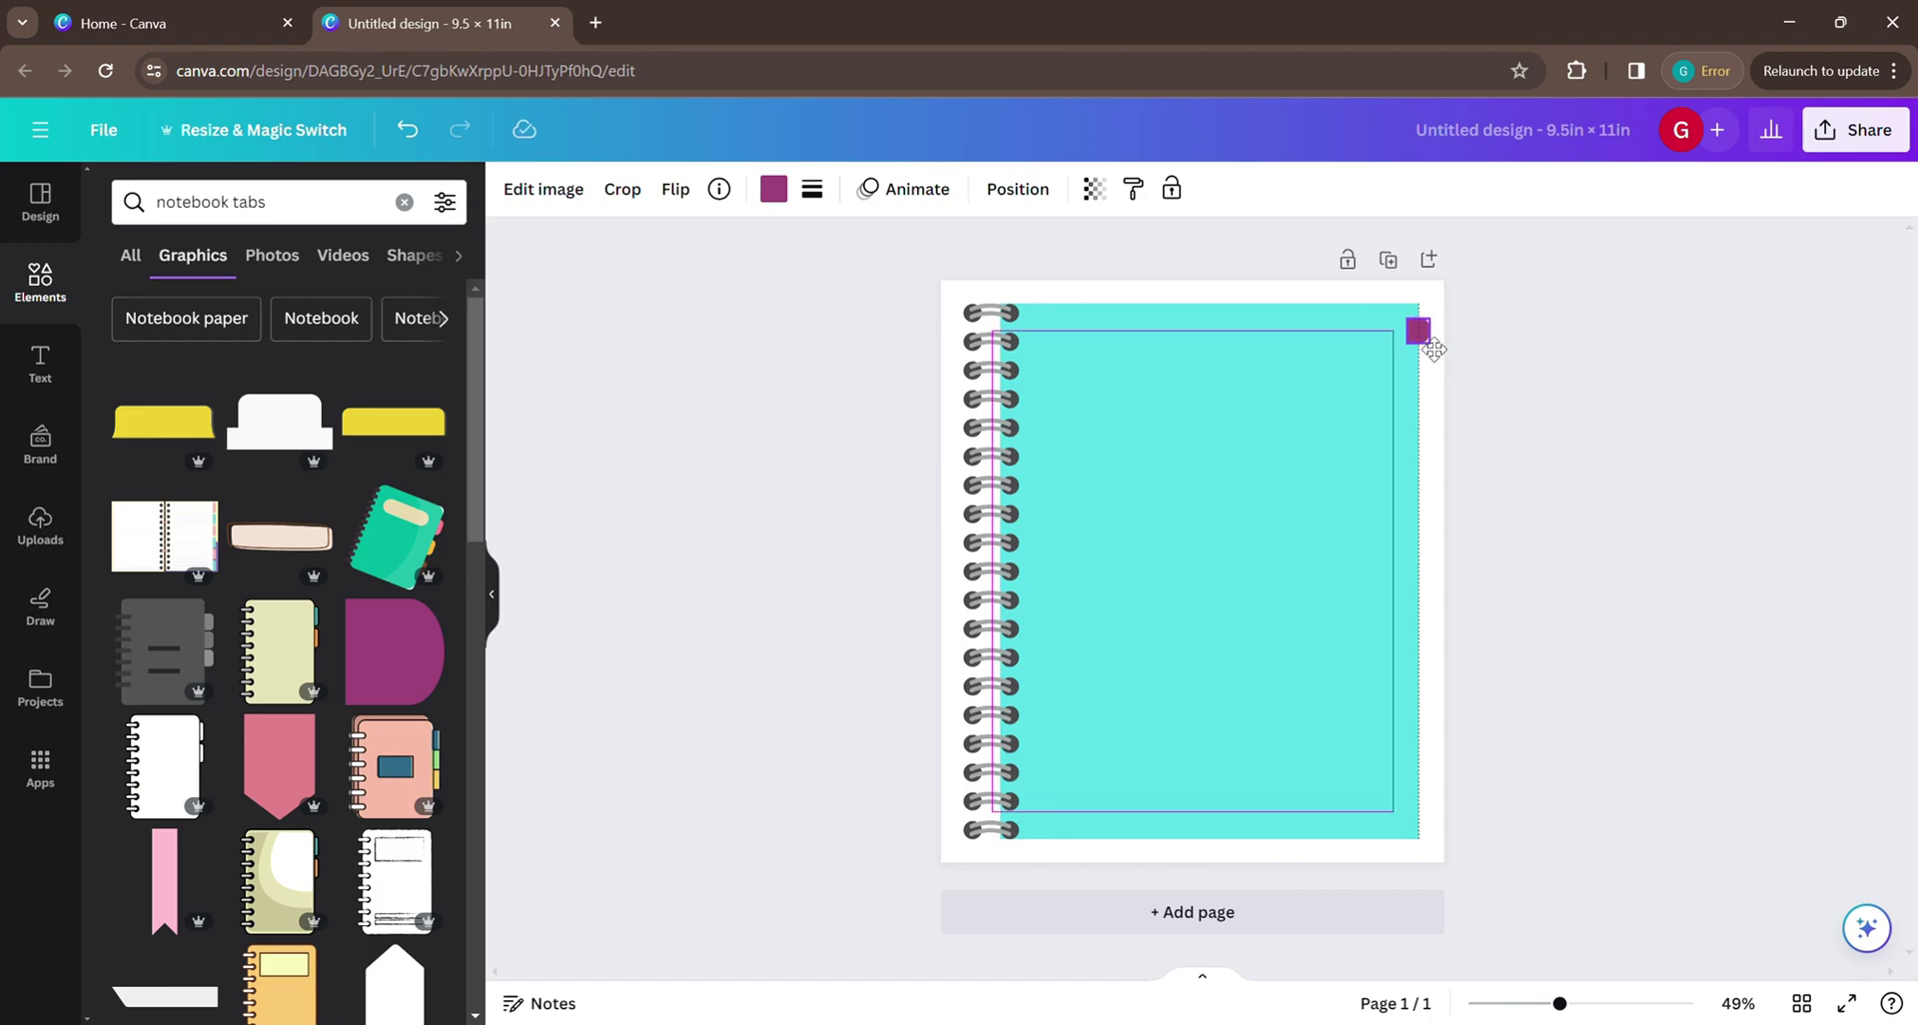
drag(1433, 350, 1434, 351)
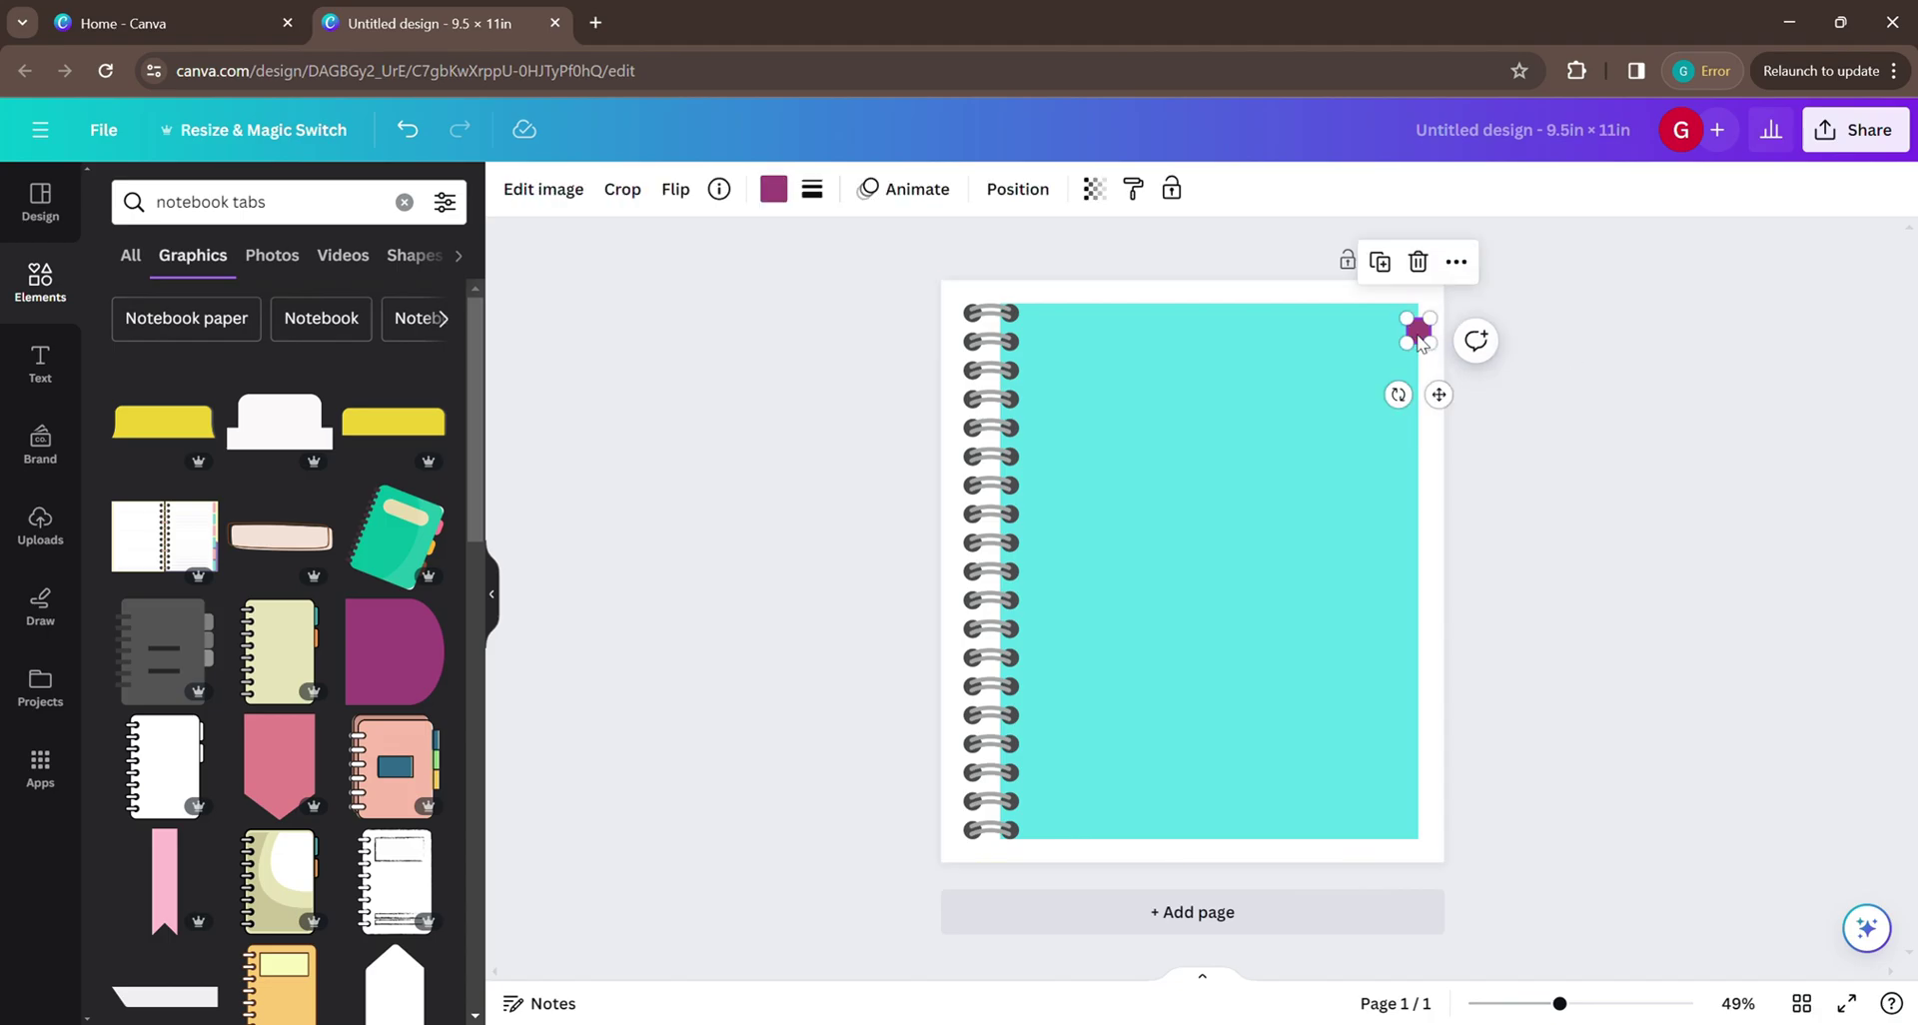
Move the small purple tab outward so its flat side meets the cover's right edge.
drag(1434, 344, 1437, 345)
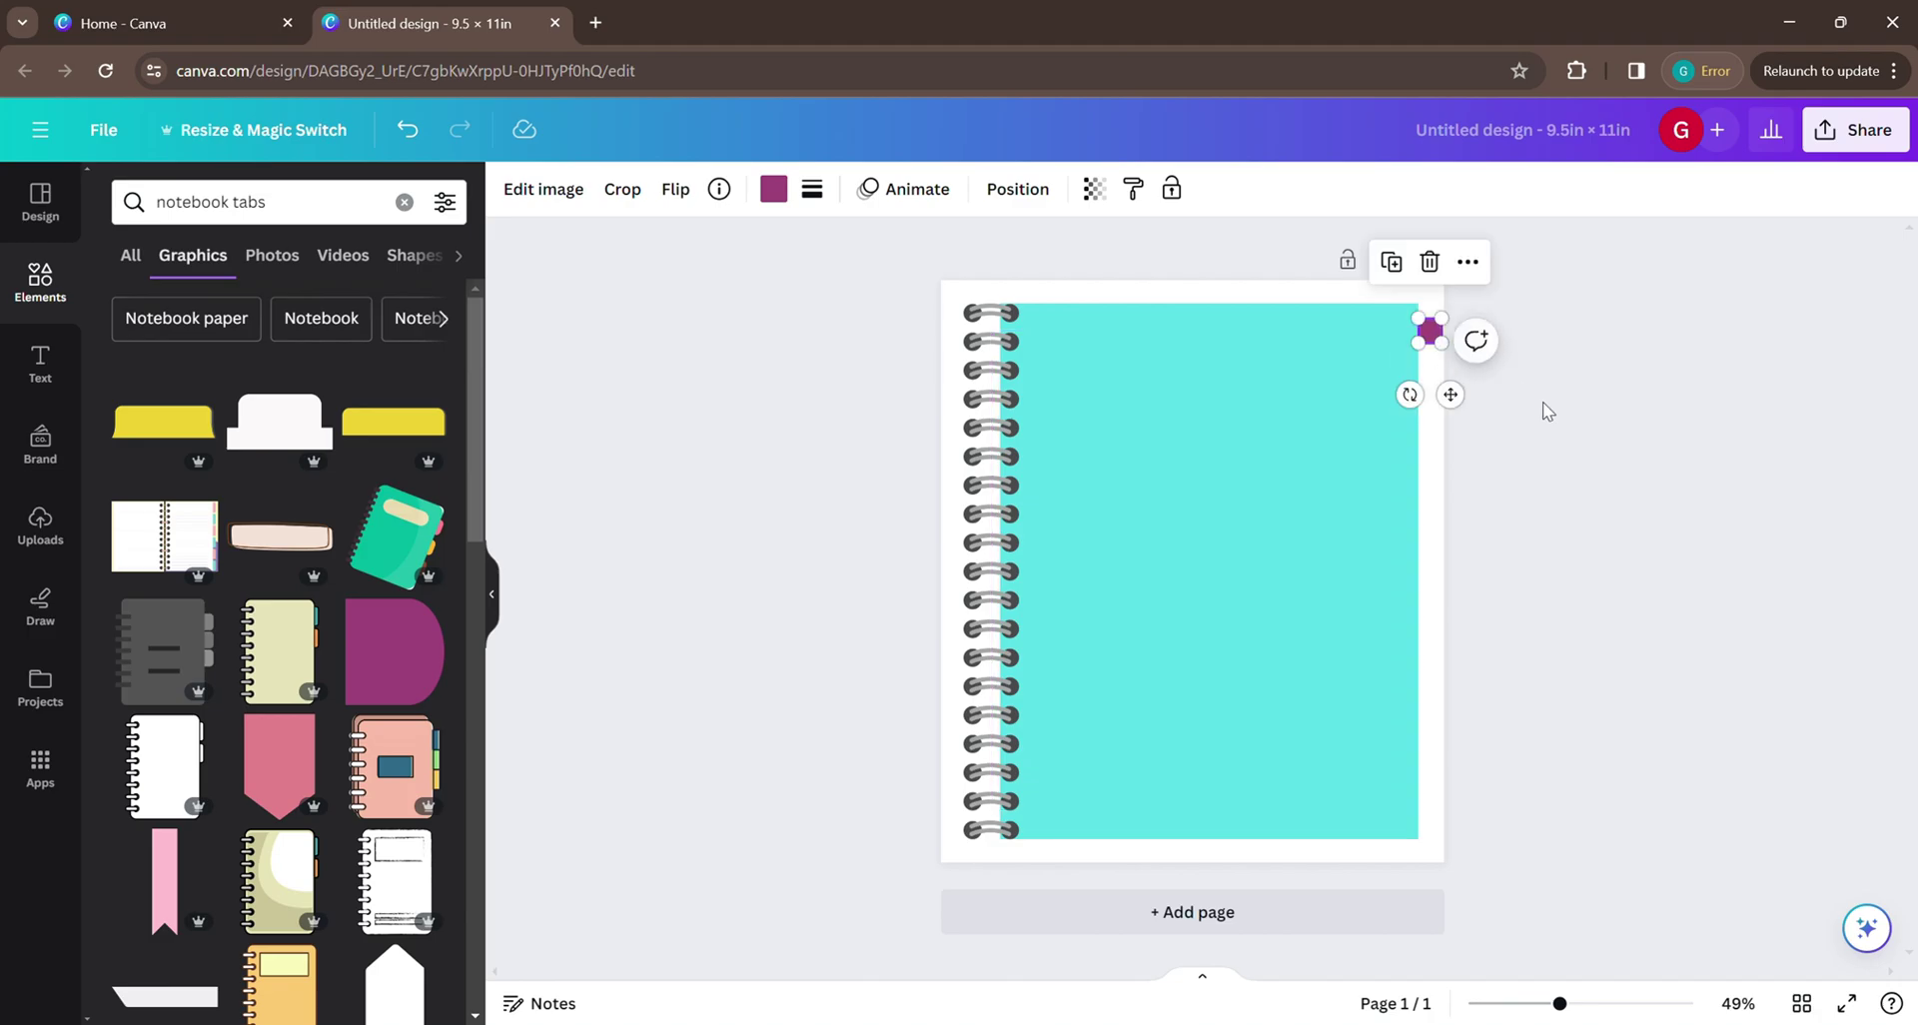
click(1427, 335)
click(1391, 262)
drag(1440, 346, 1438, 370)
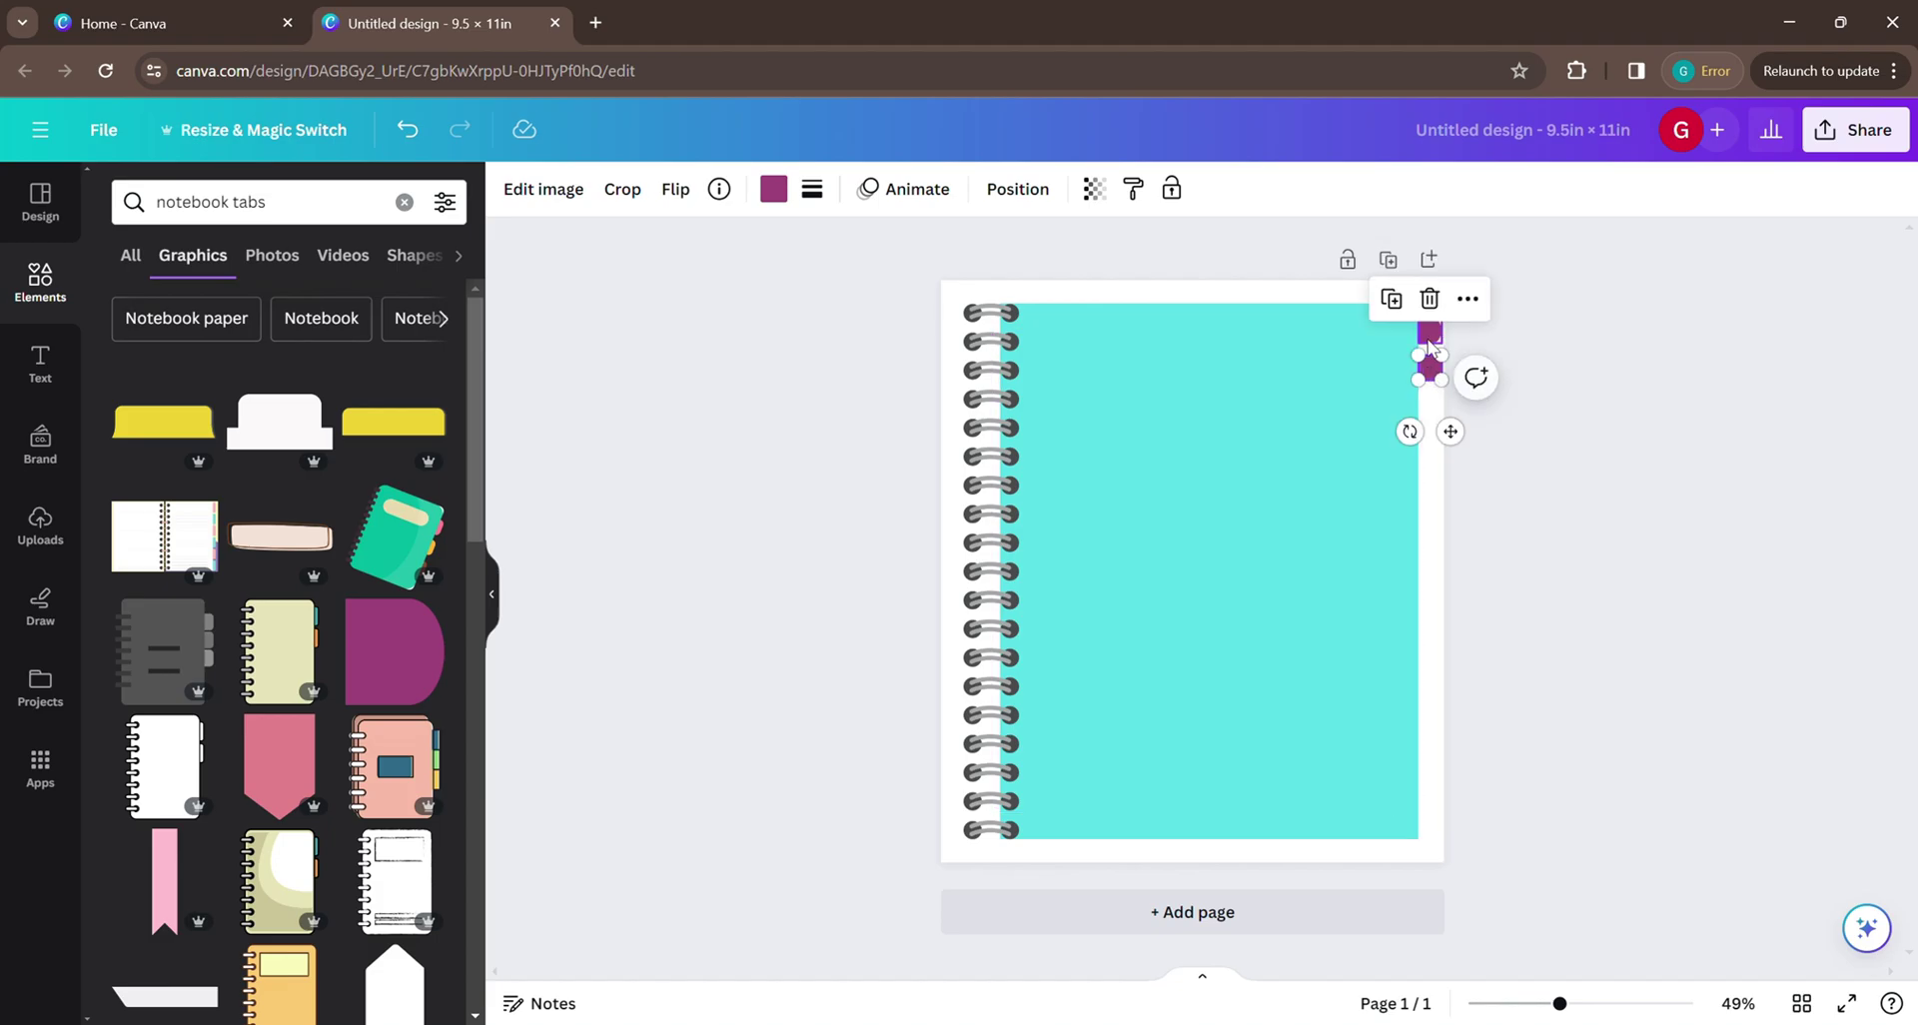
key(Delete)
click(1409, 412)
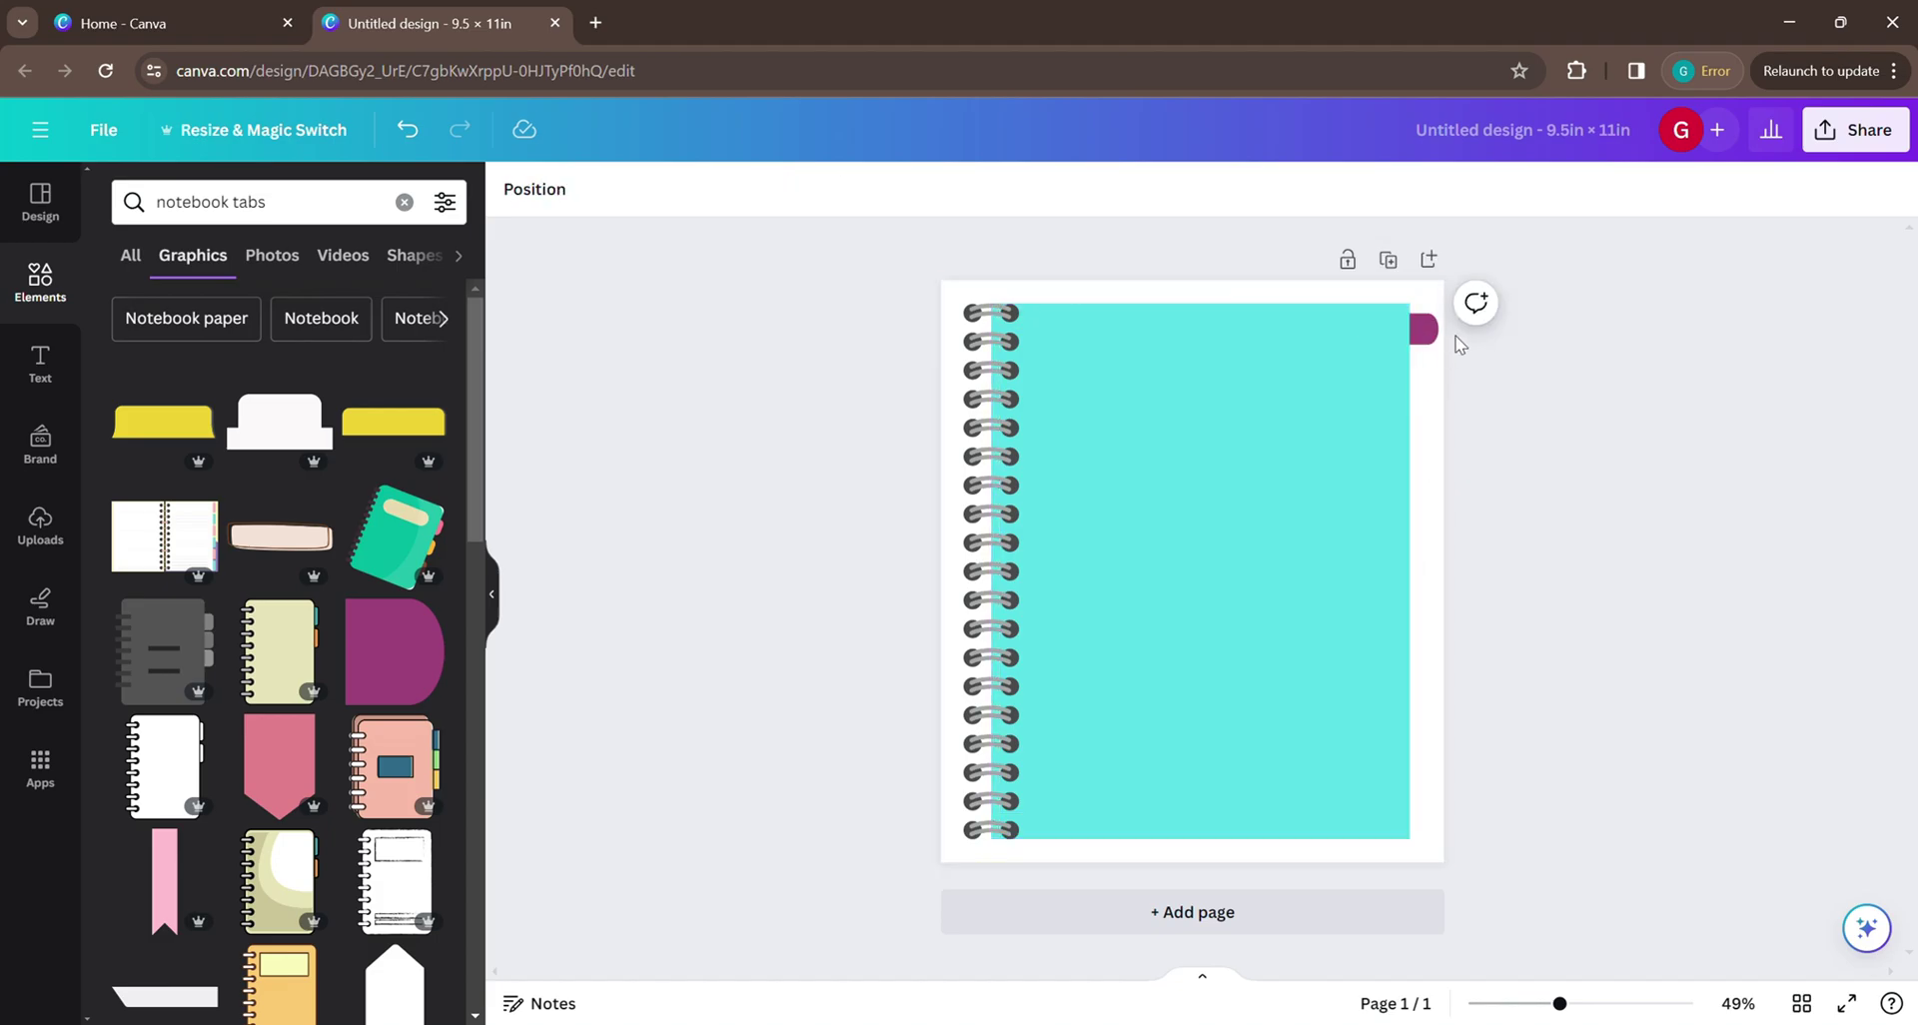
Duplicate the purple tab eleven times to form an evenly spaced column of twelve down the cover's right edge.
click(1431, 333)
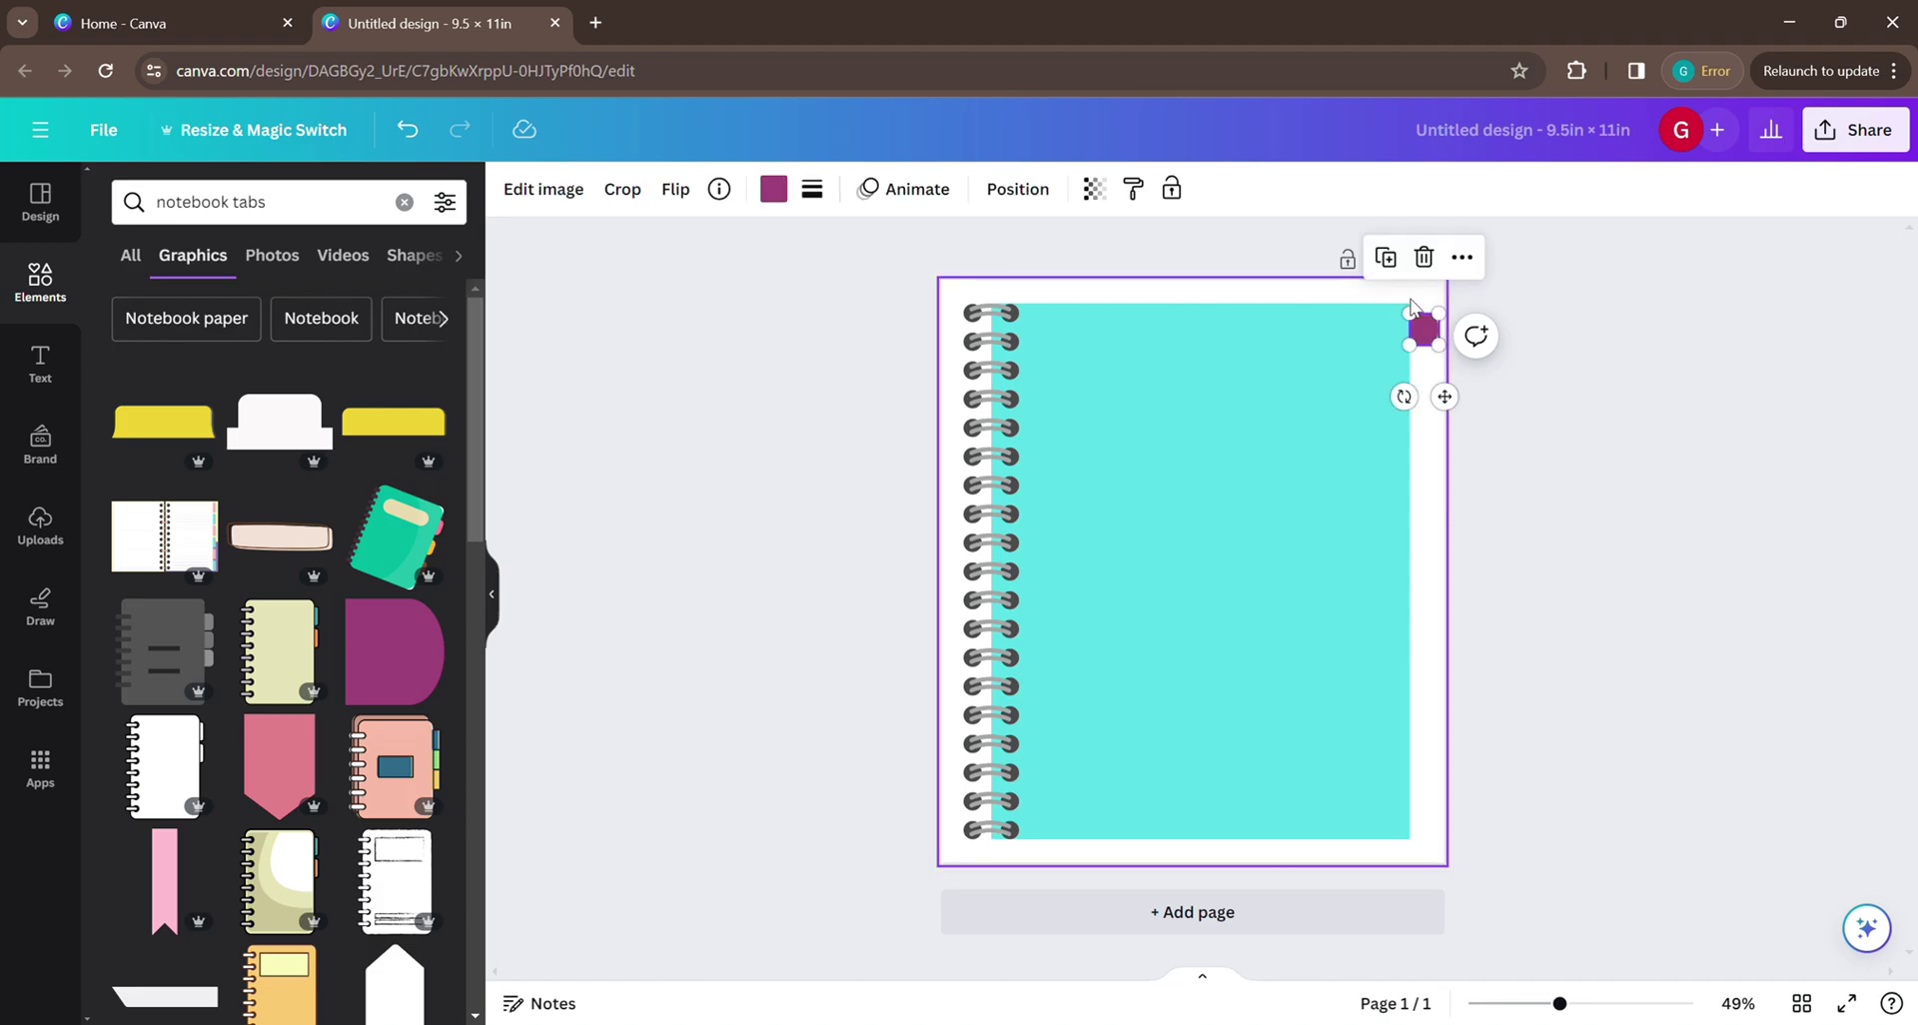
click(1387, 258)
click(1387, 299)
click(1387, 343)
click(1386, 384)
click(1387, 428)
click(1387, 471)
click(1387, 514)
click(1386, 556)
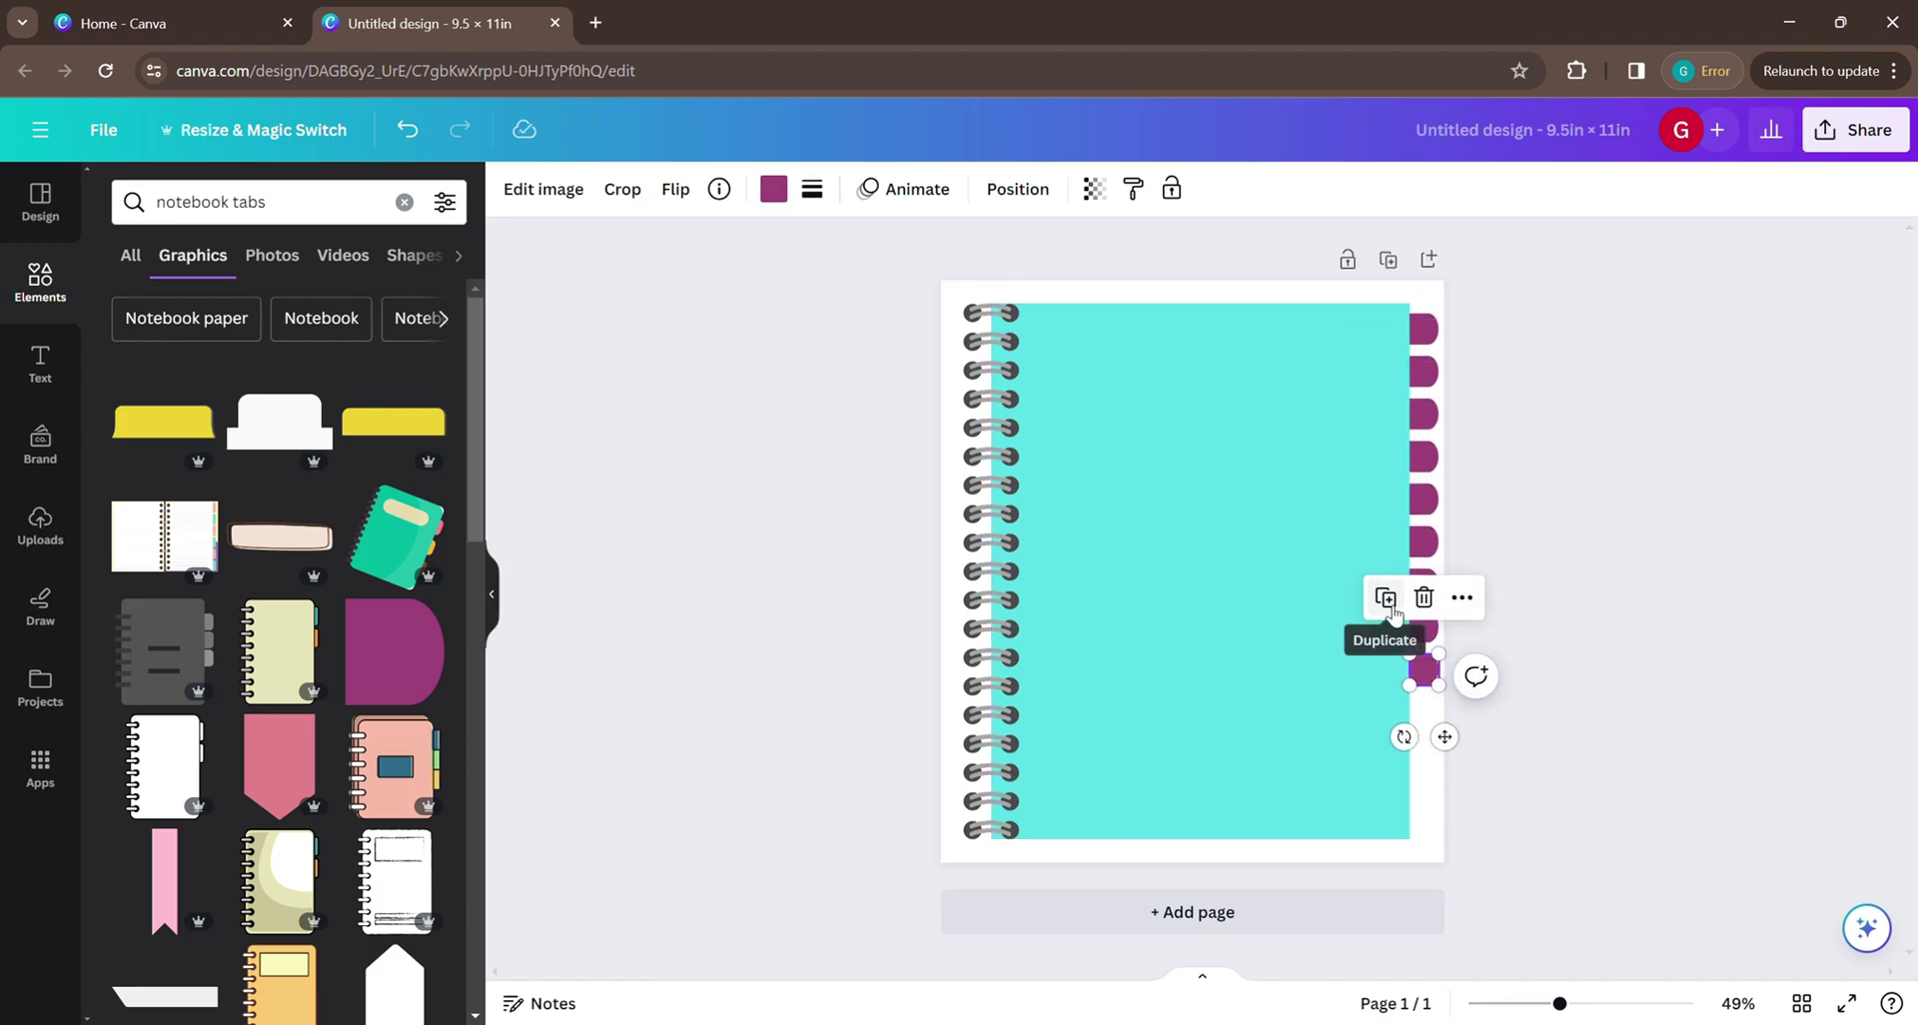
click(1386, 600)
click(1387, 643)
click(1386, 685)
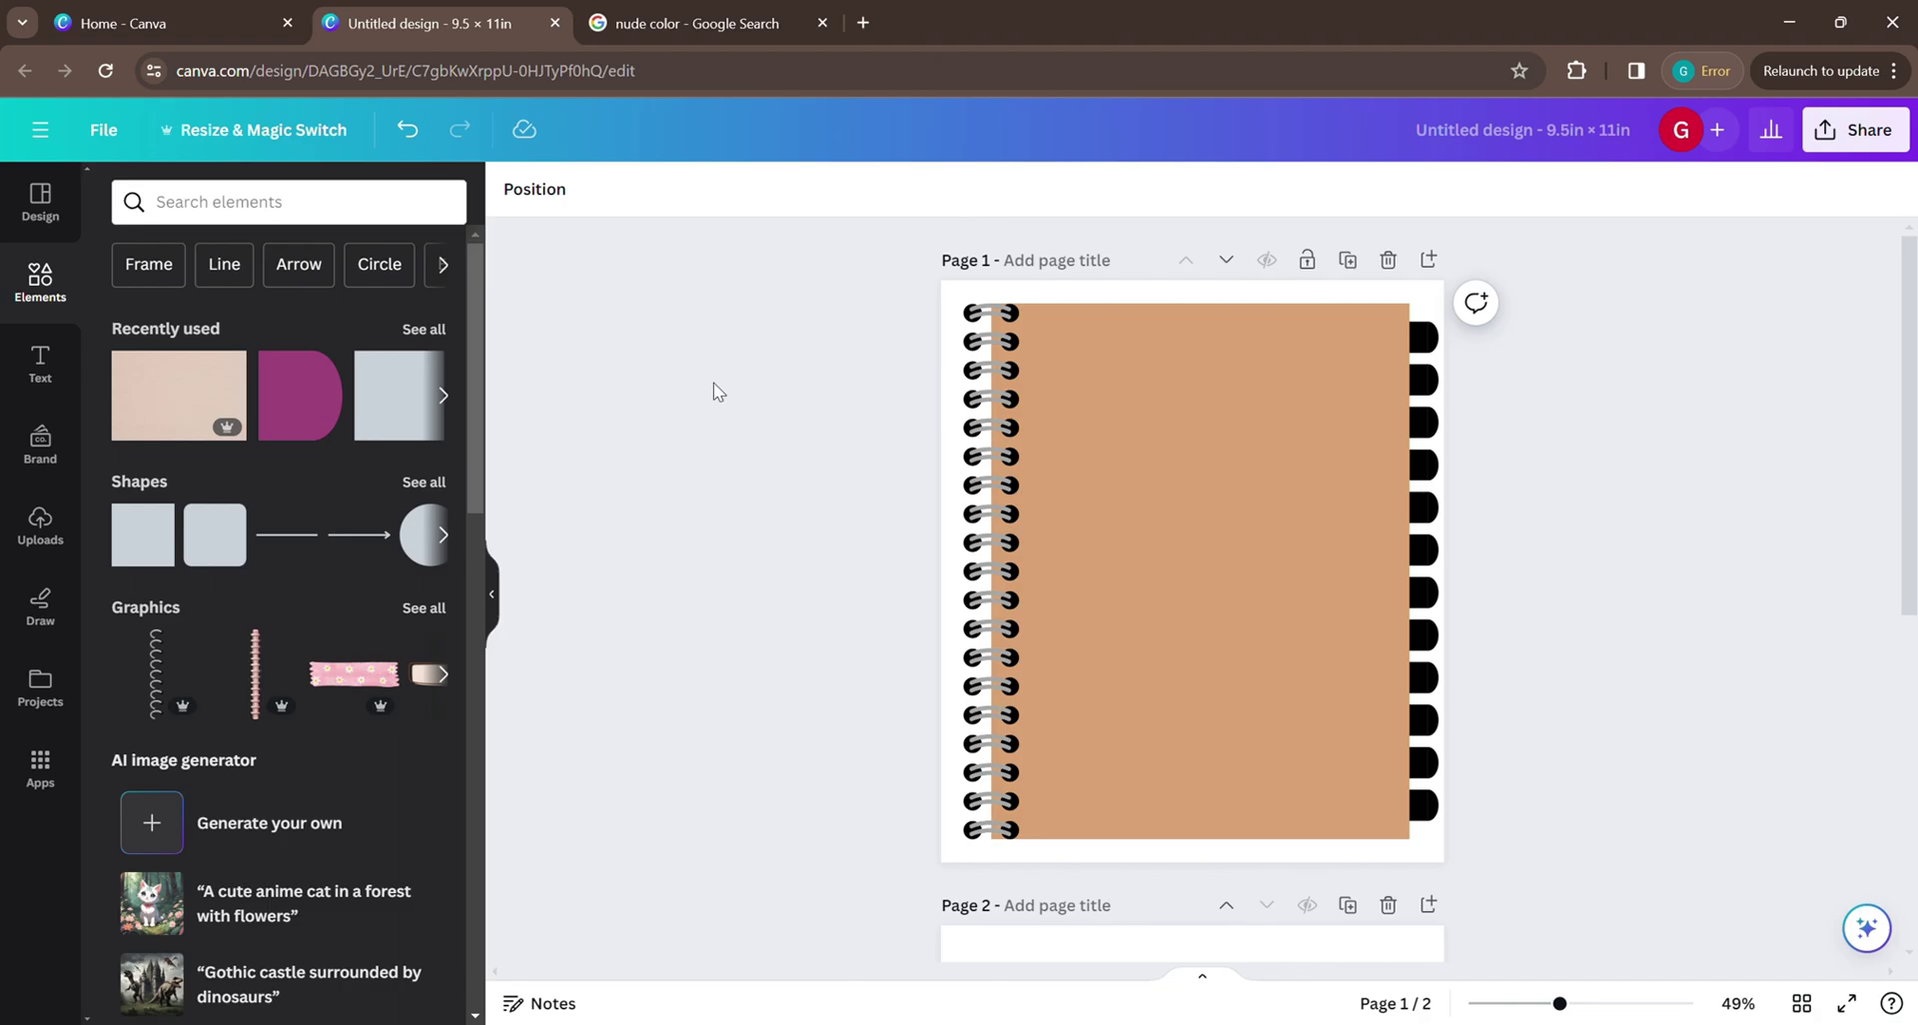
Ungroup the black divider tabs on page 1 and group them together again.
scroll(1448, 659, down, 5)
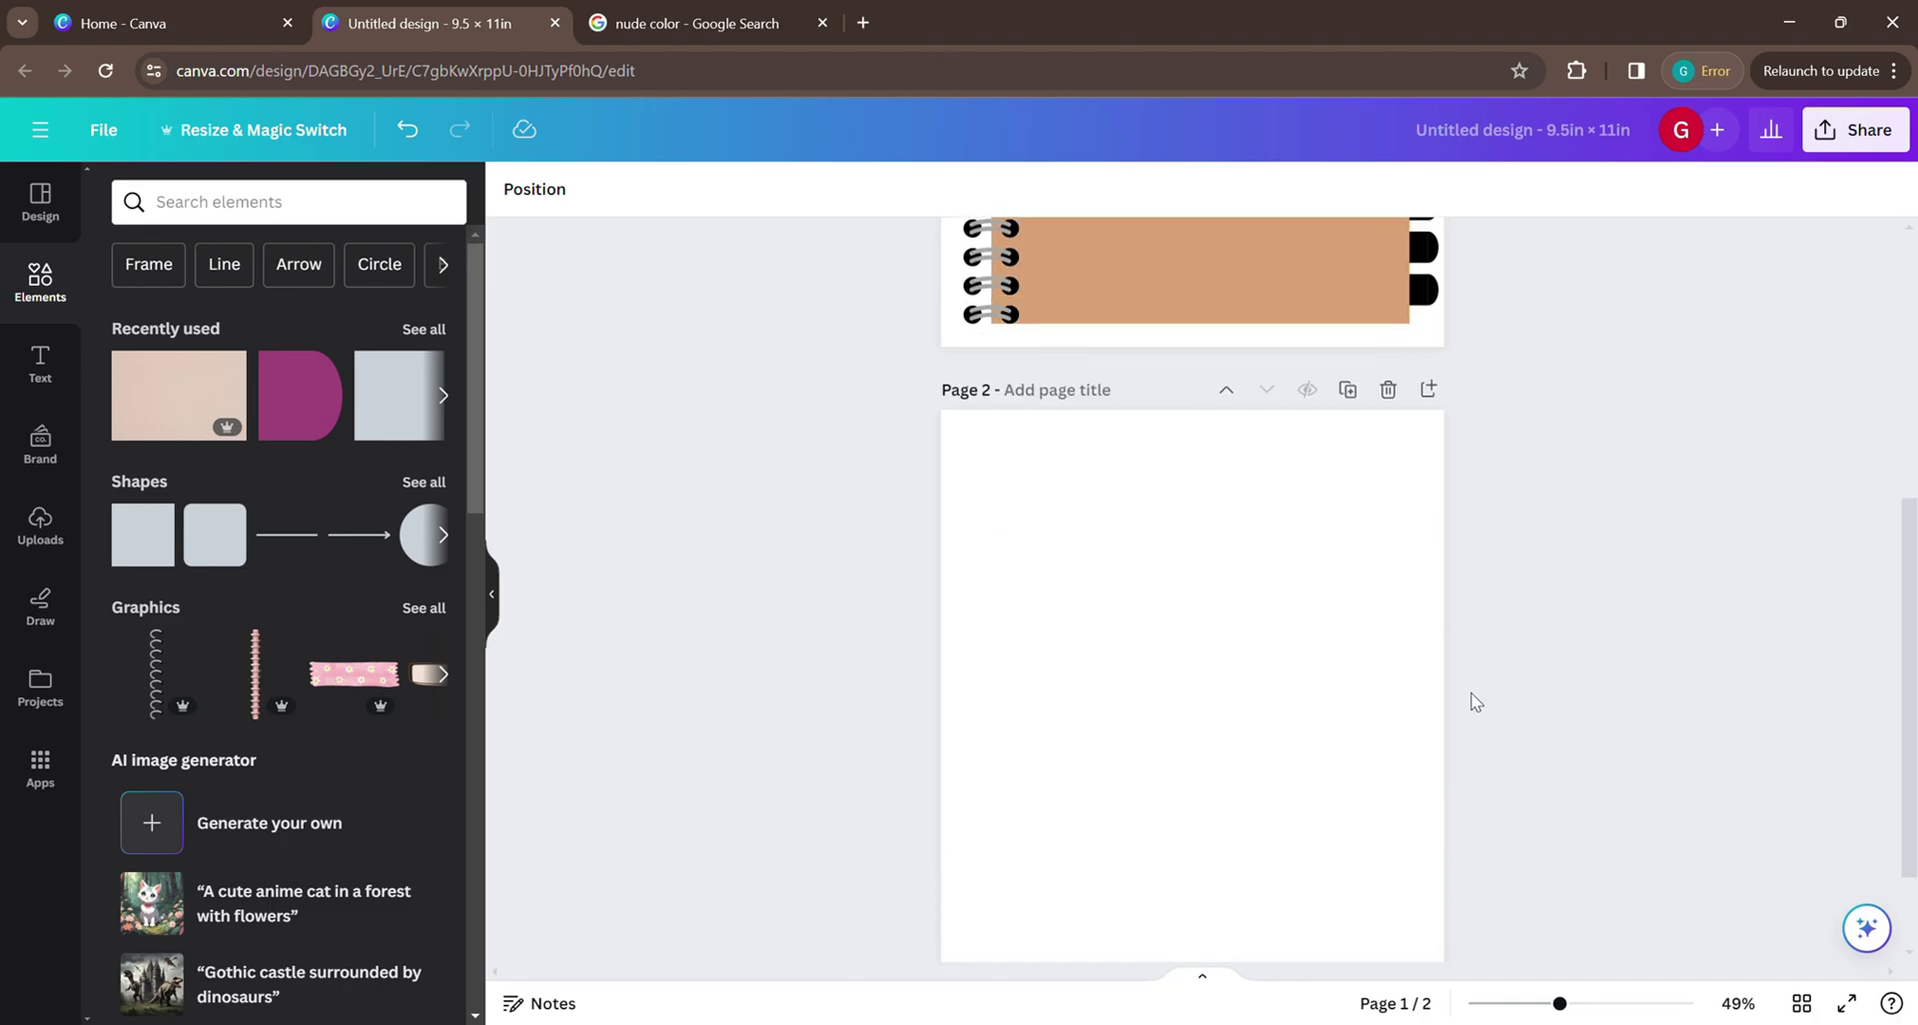
scroll(1469, 698, up, 5)
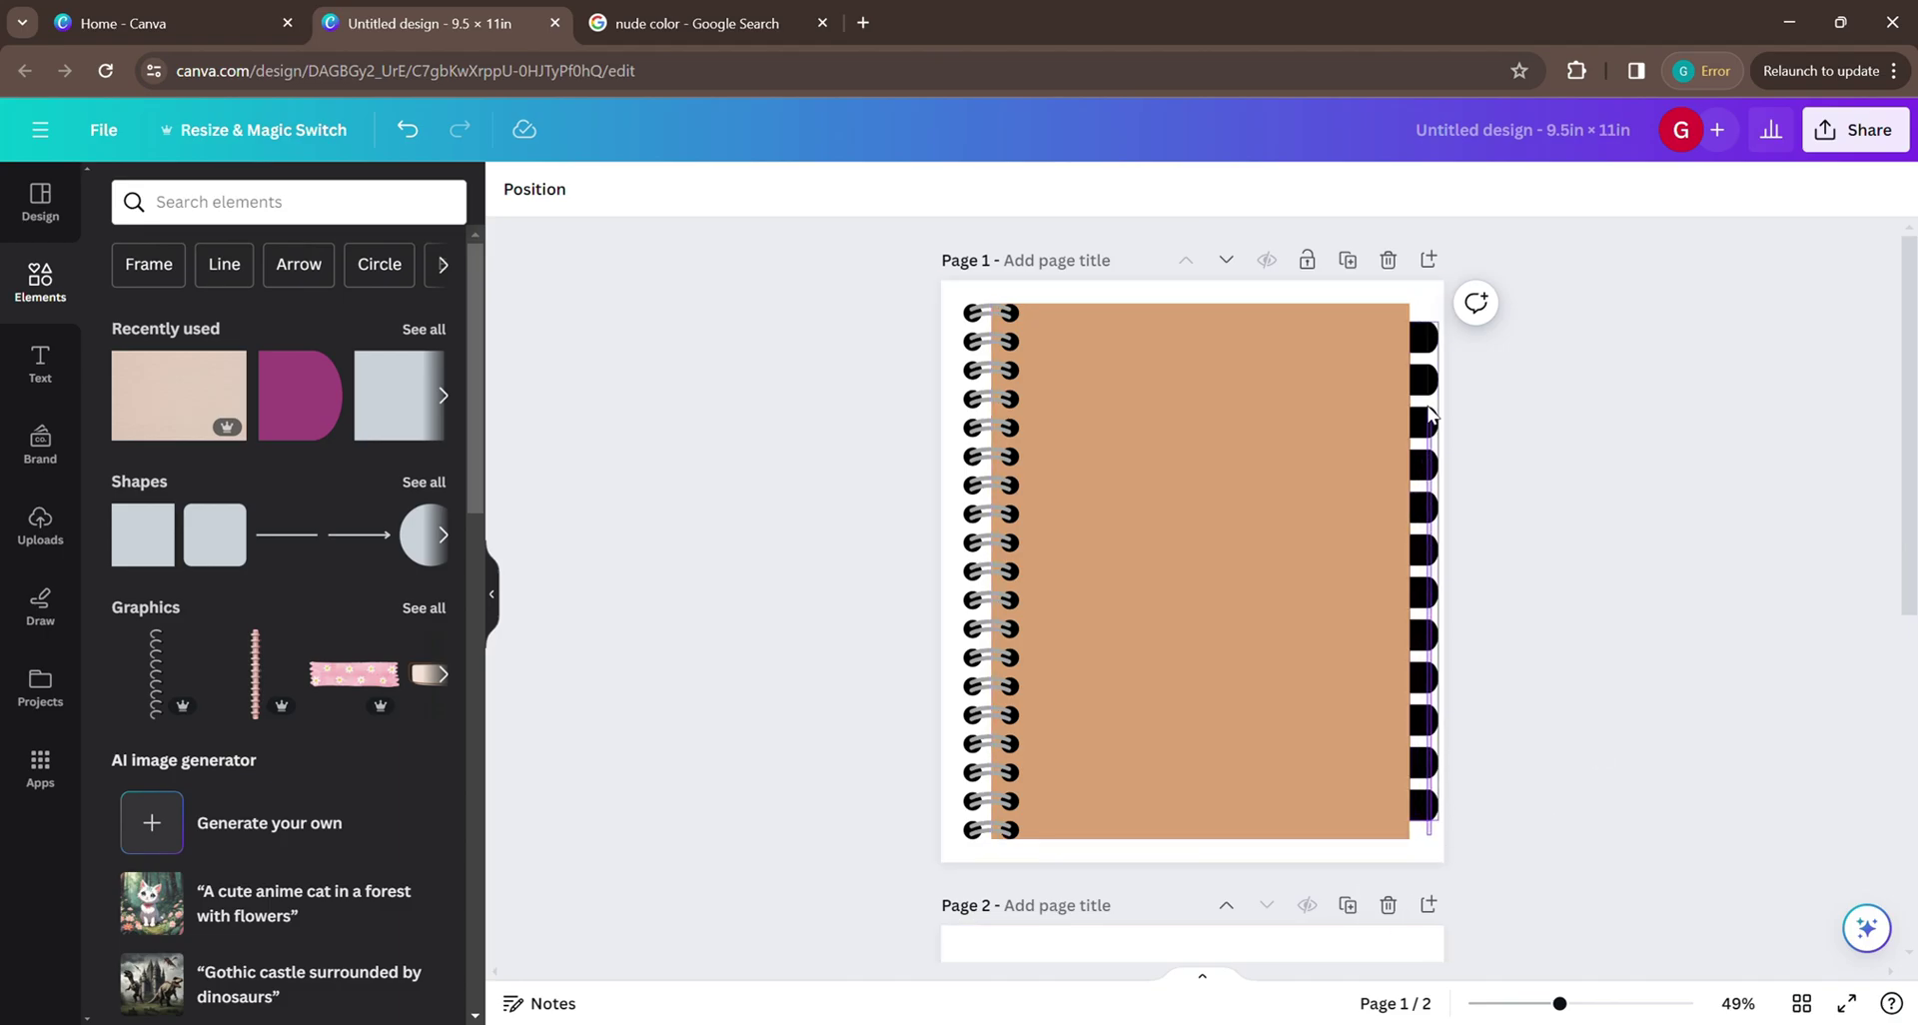
click(1426, 340)
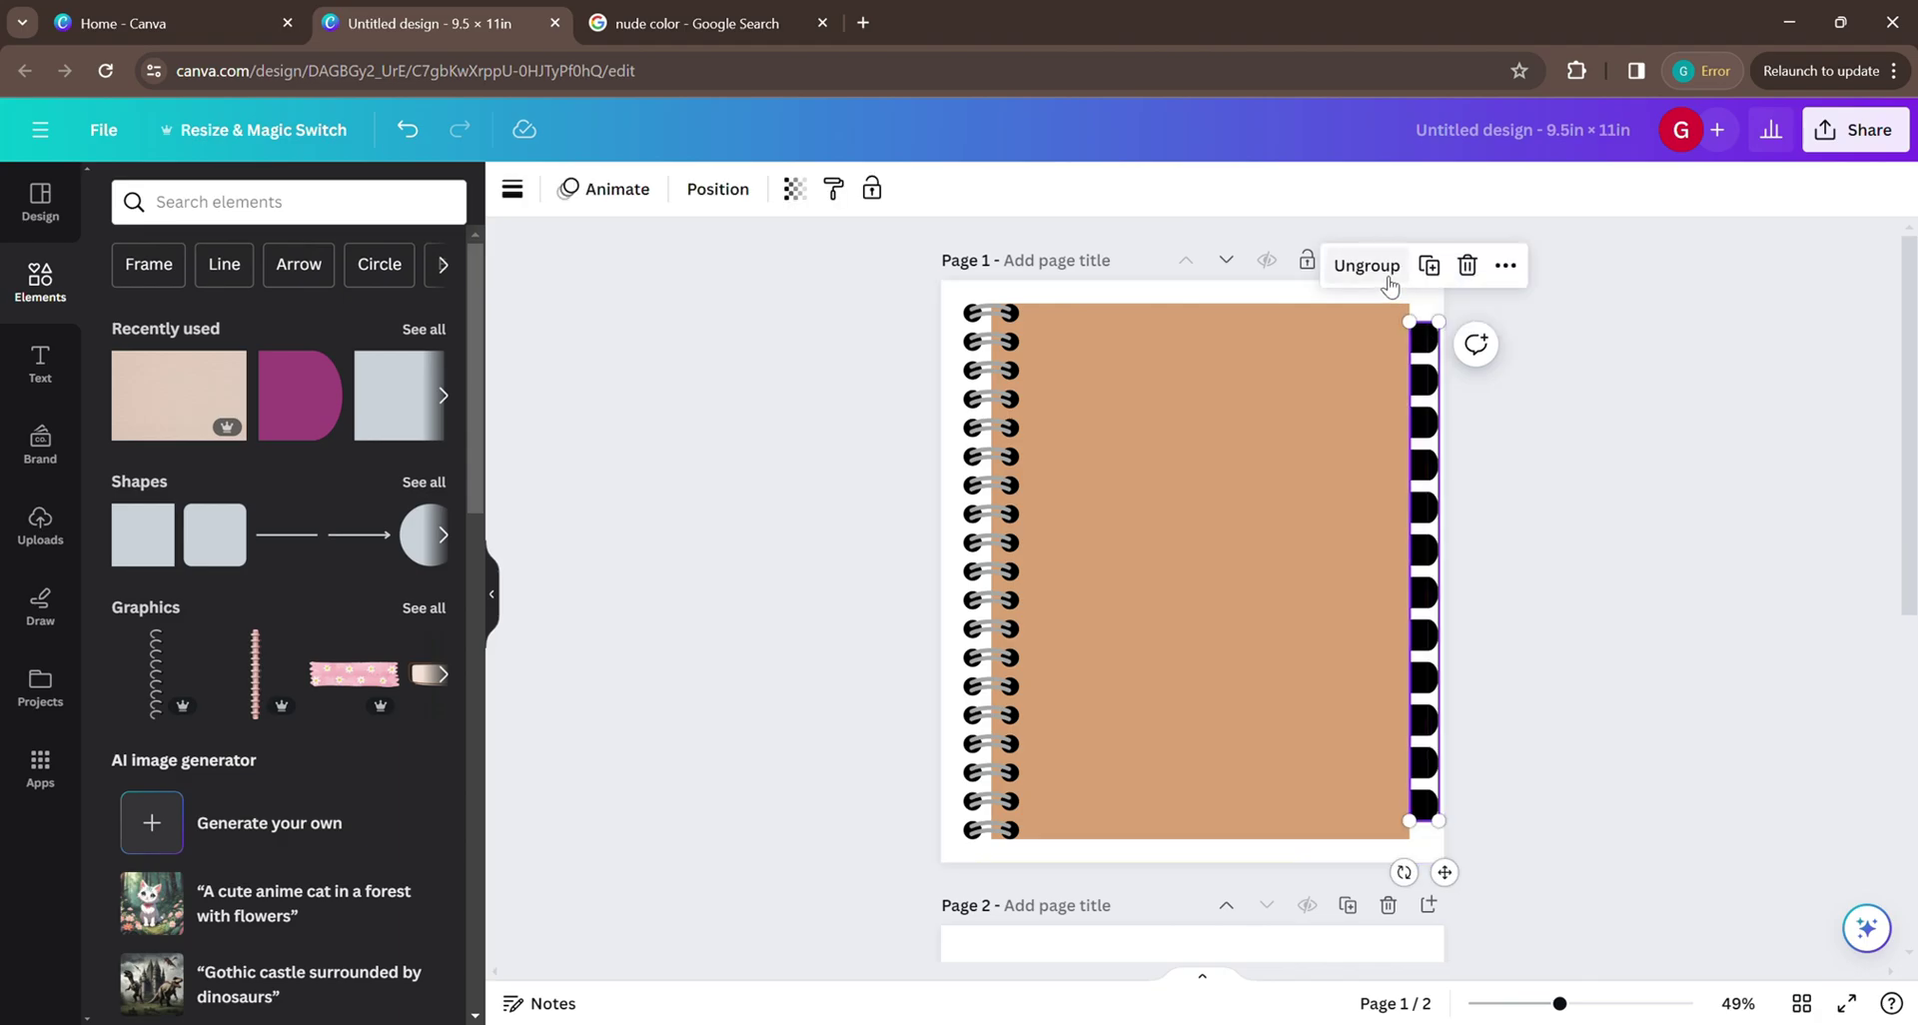
click(1508, 266)
click(1518, 266)
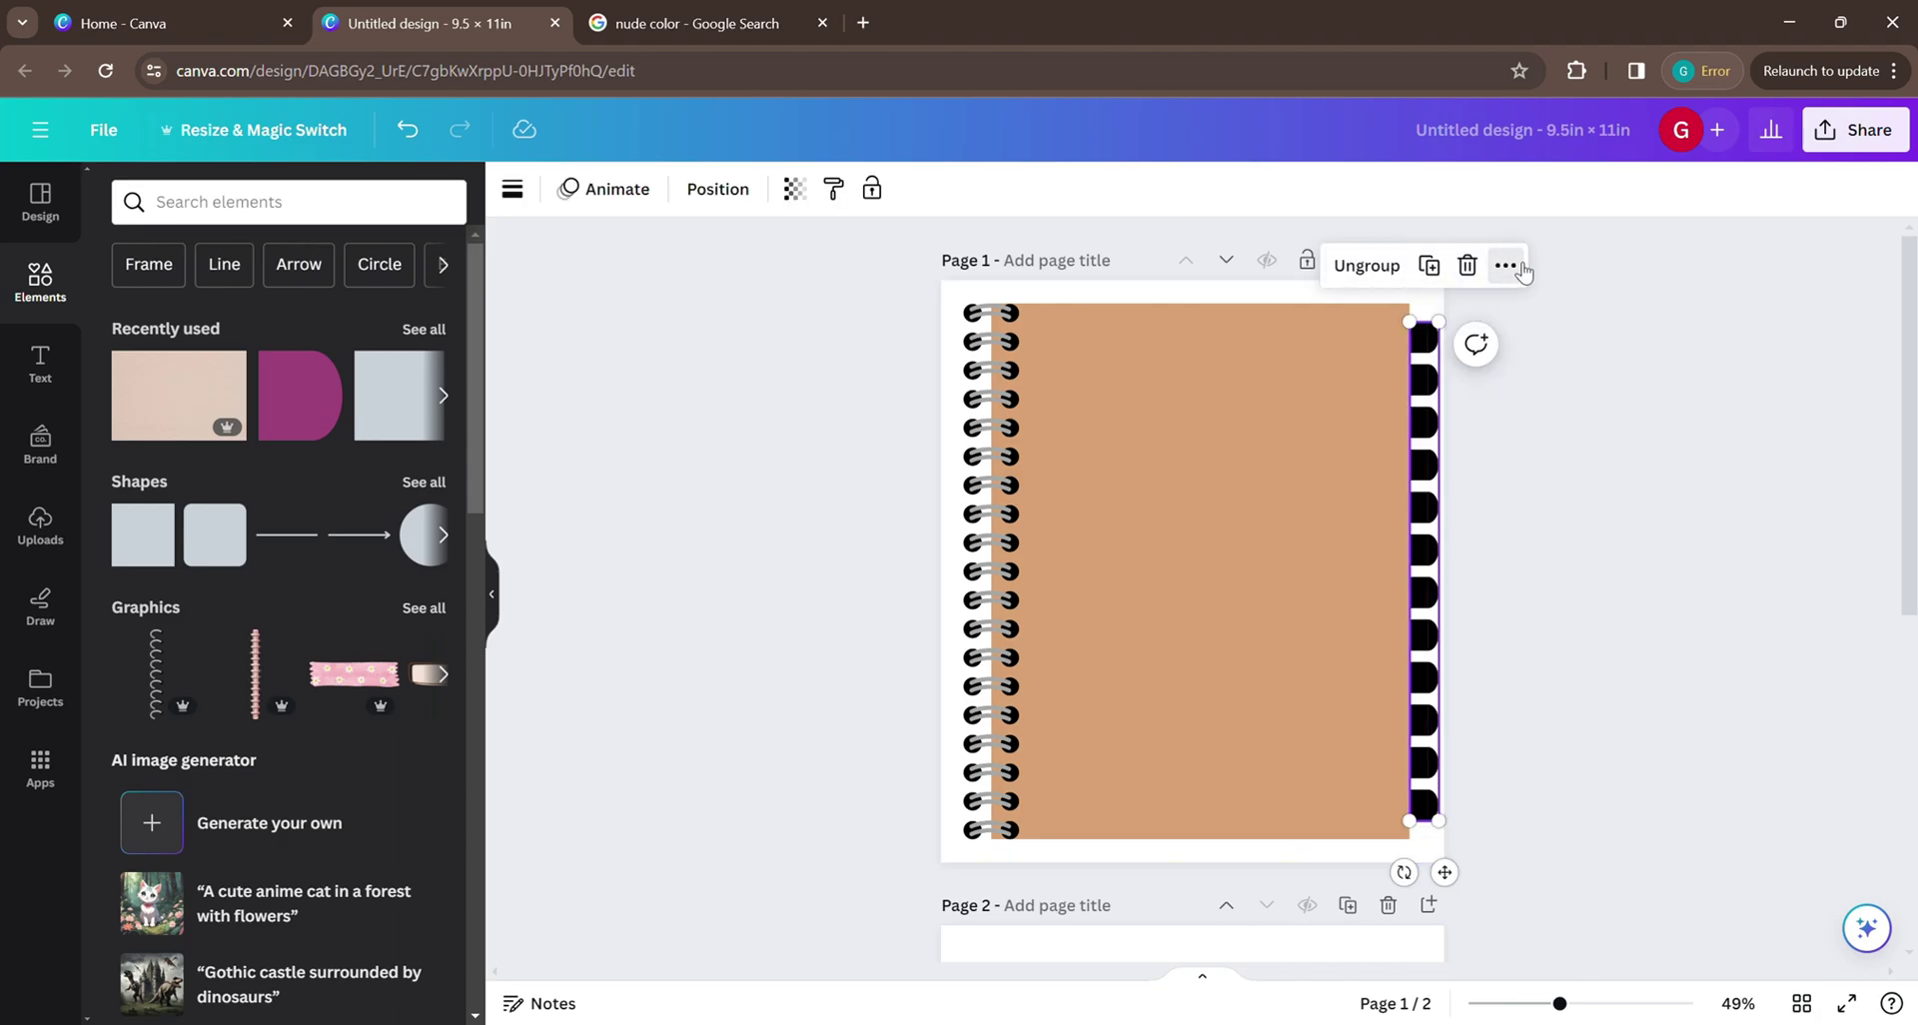
click(1366, 266)
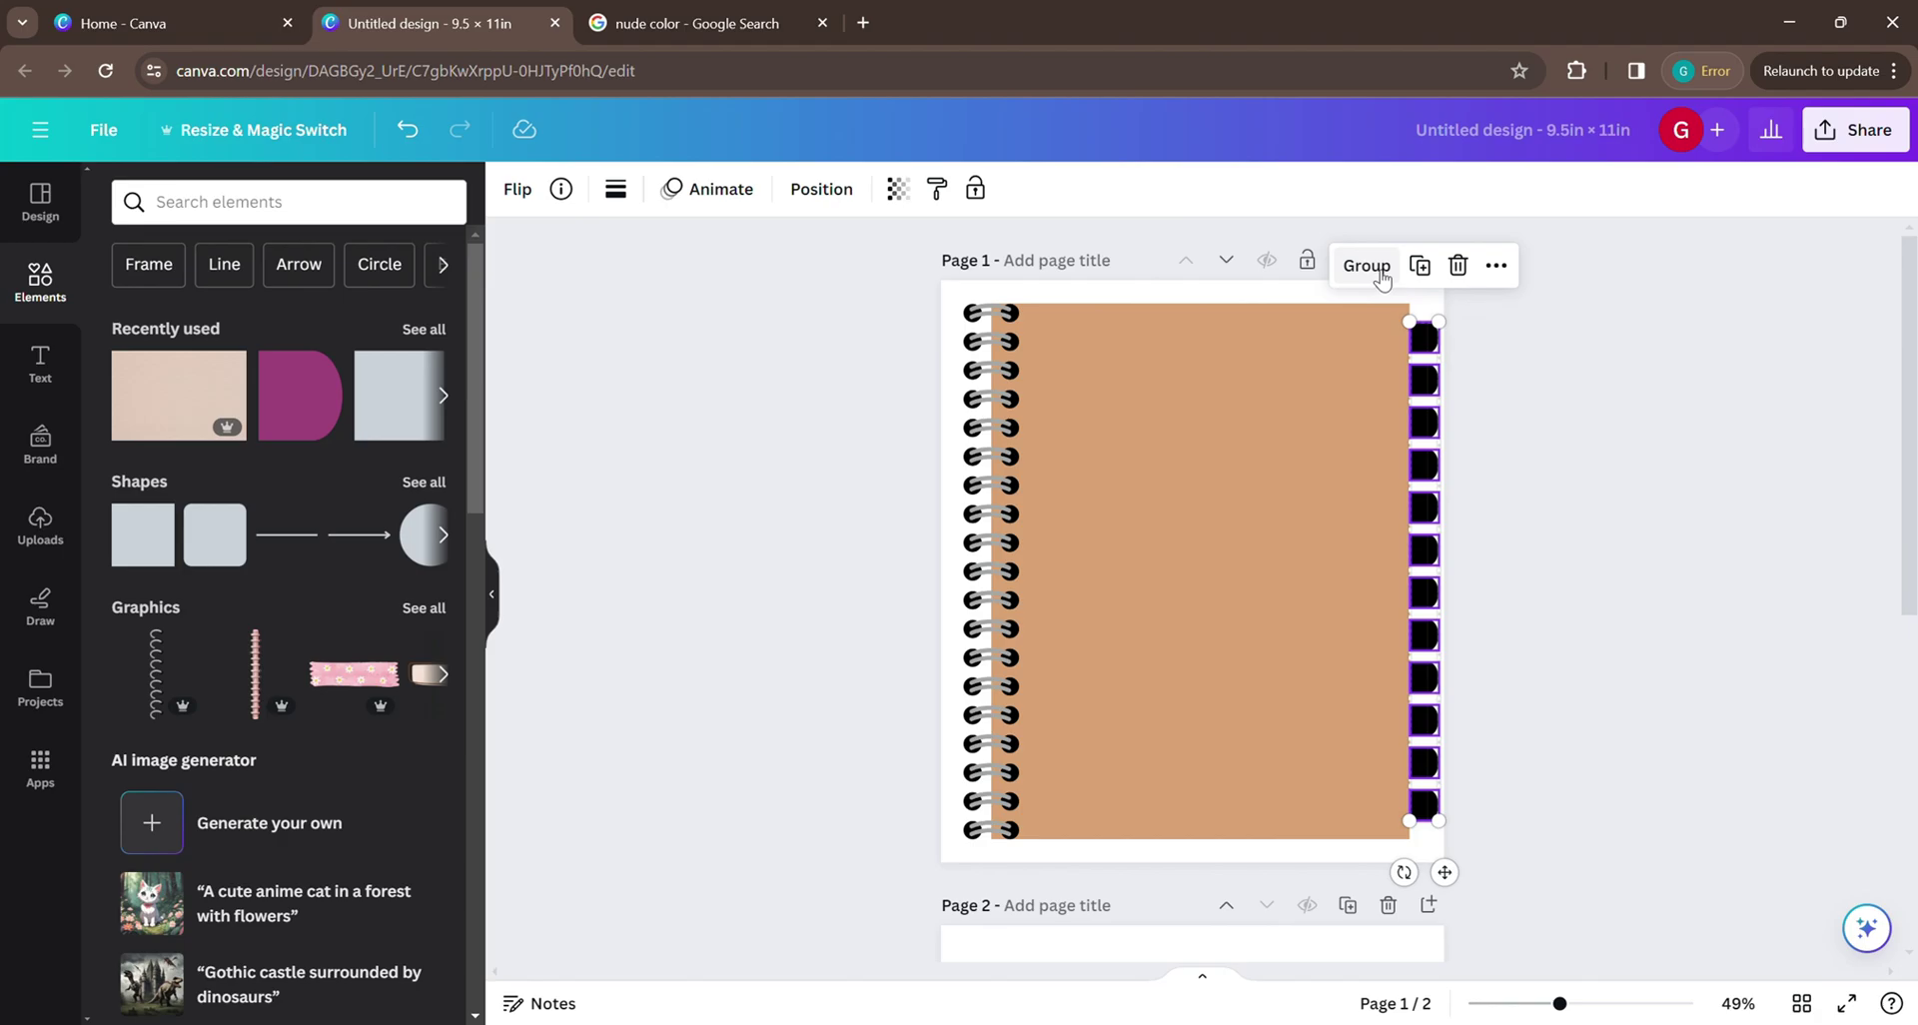
click(1378, 272)
drag(1421, 361, 1418, 361)
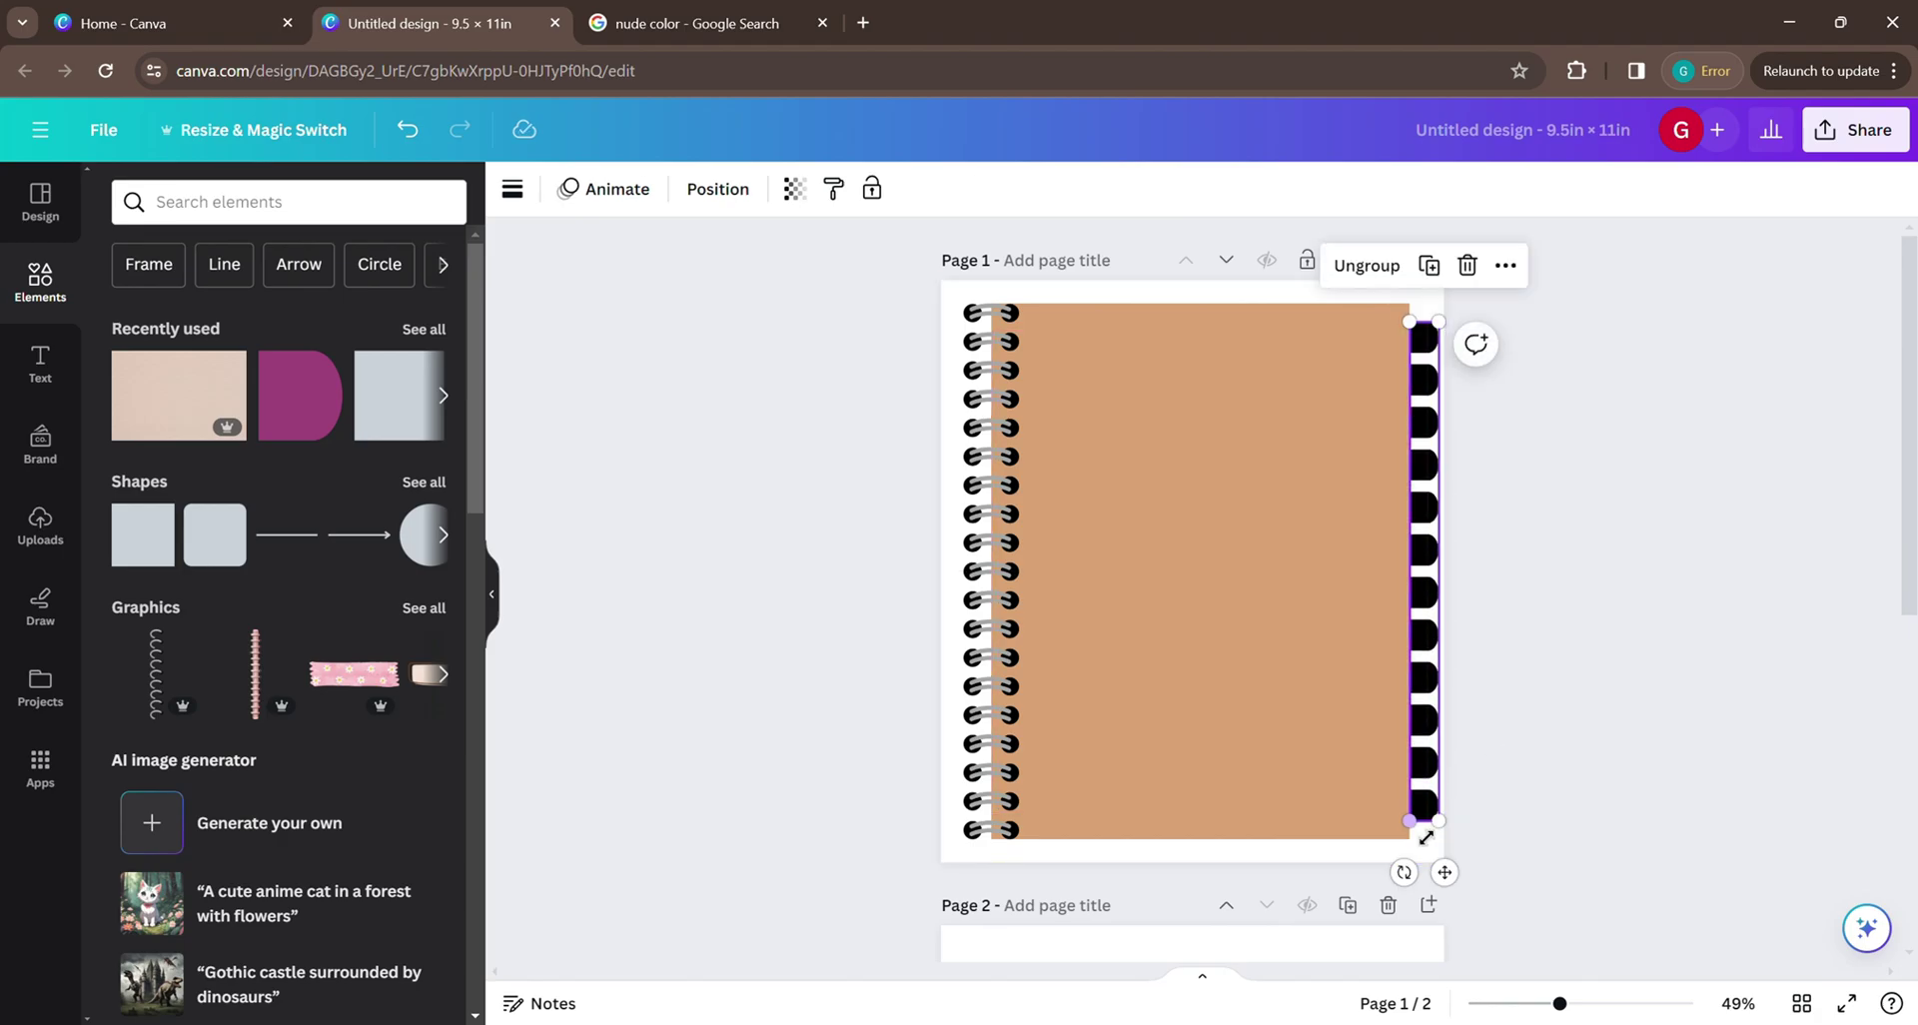
click(1593, 409)
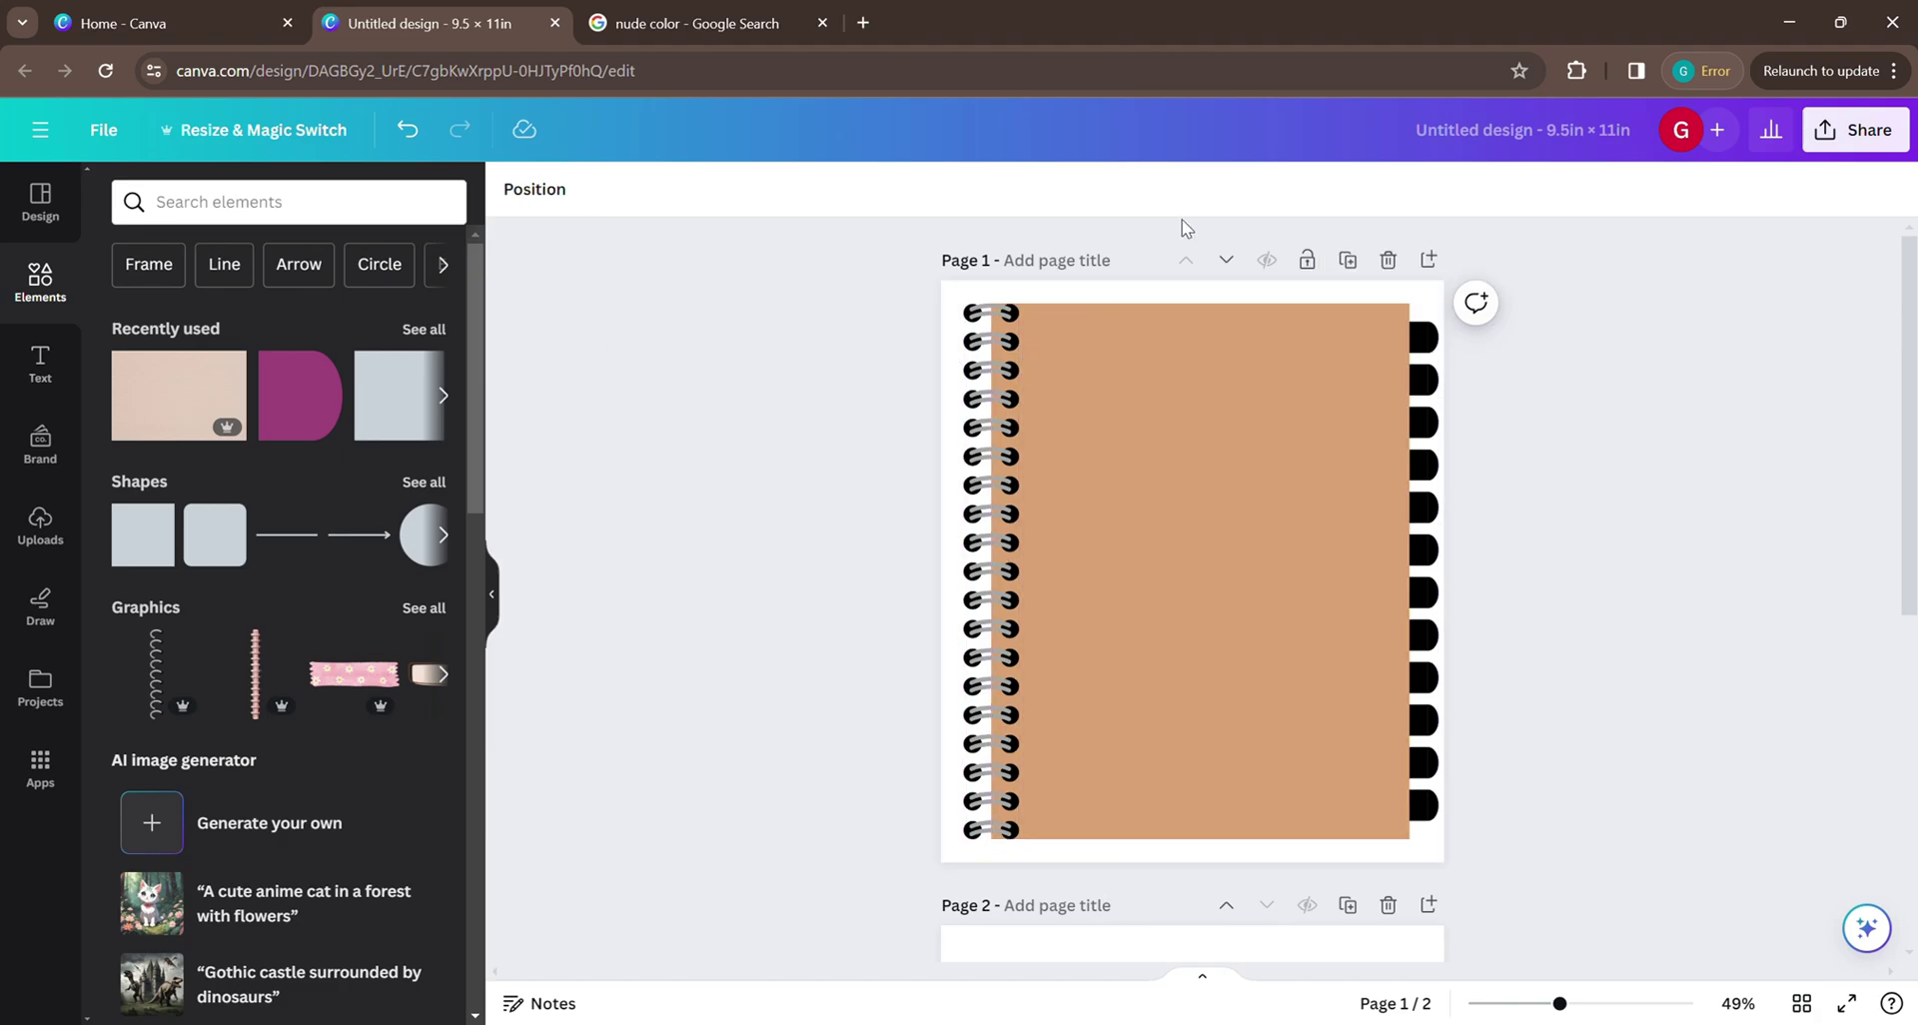
Search the photos for "papaer background" and set the light grey textured paper as page 1's background.
click(1176, 293)
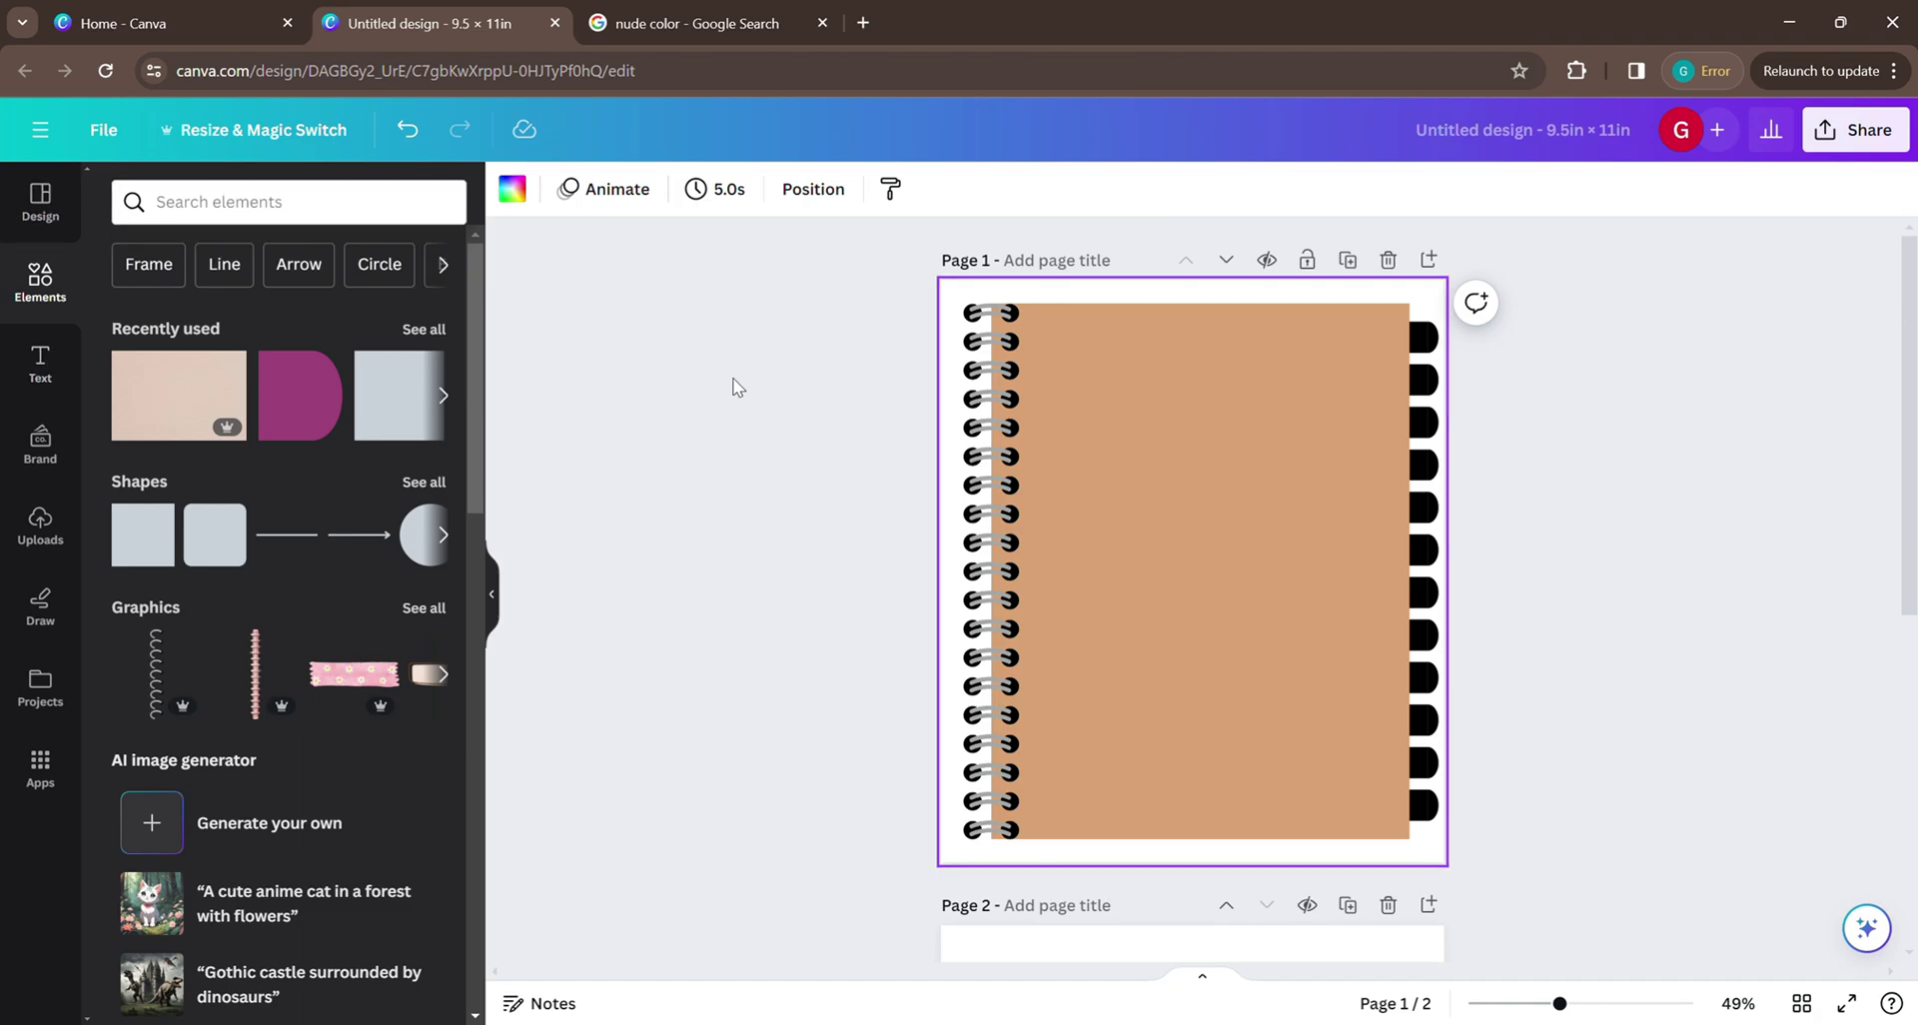
click(254, 205)
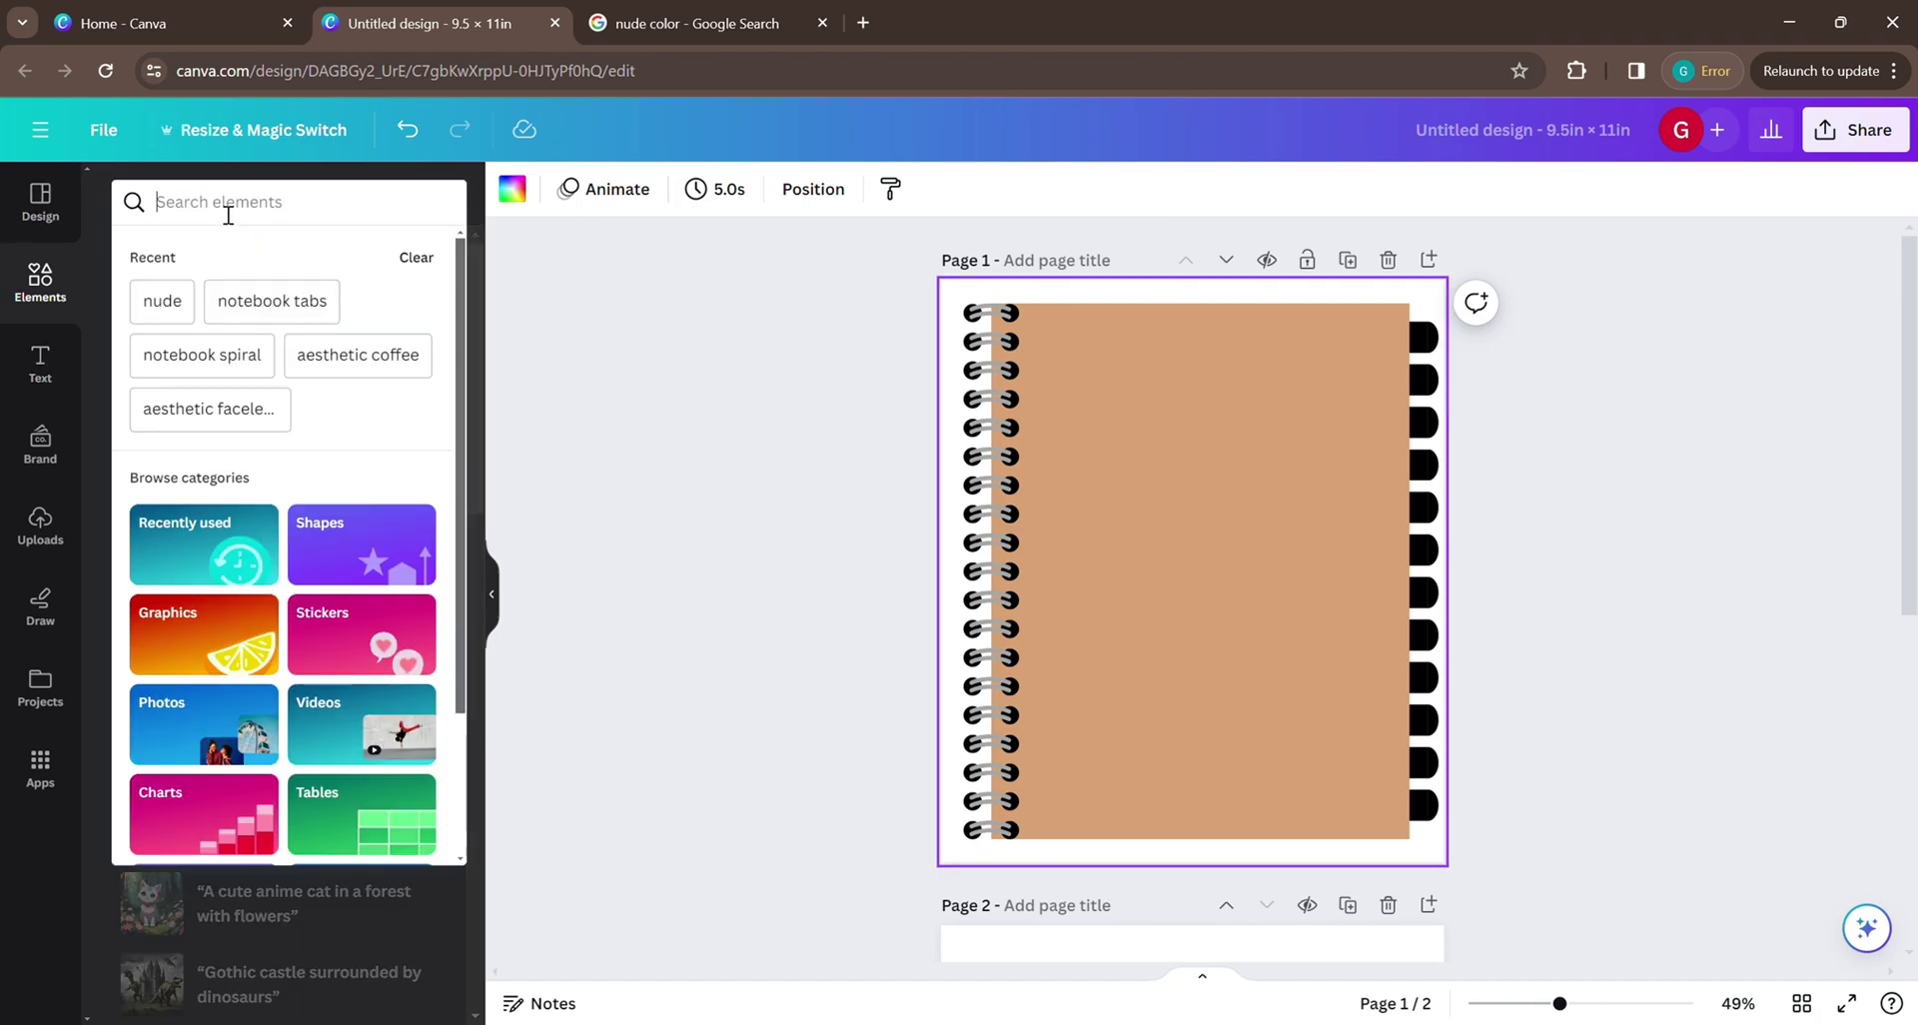
text(papaer background)
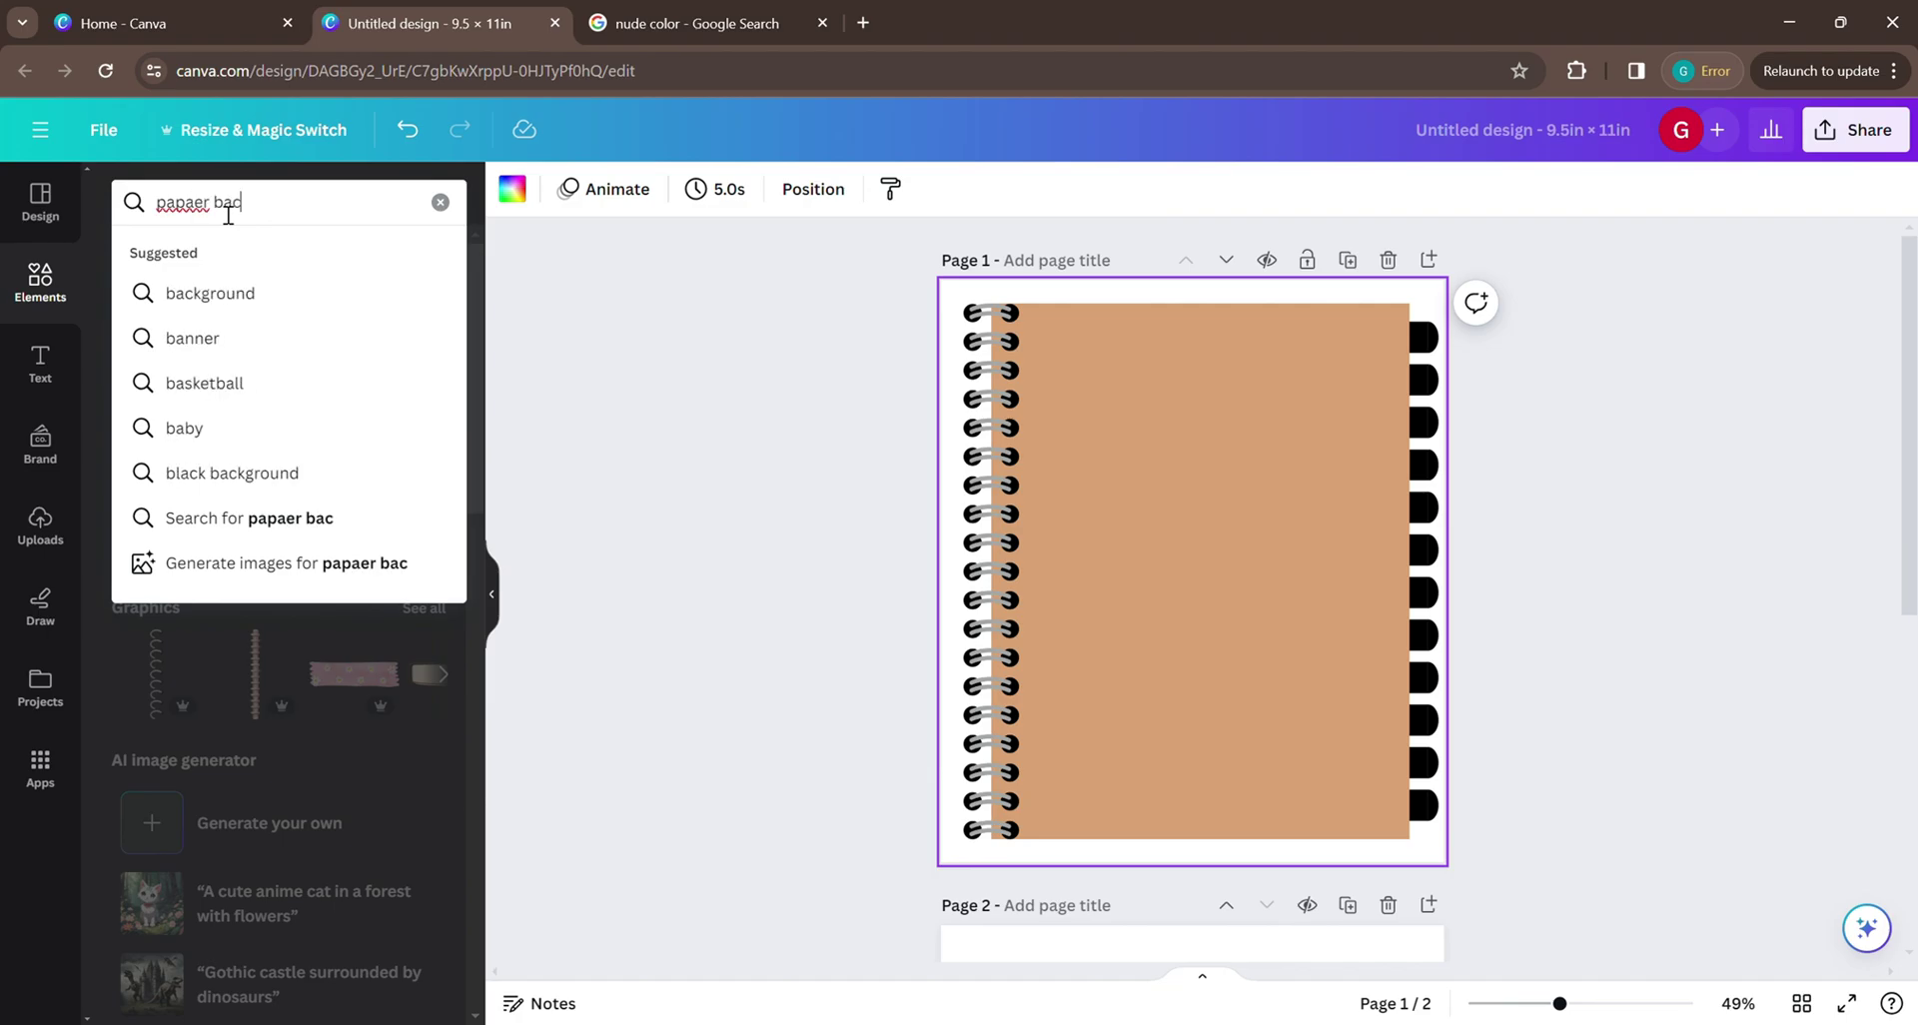
key(Return)
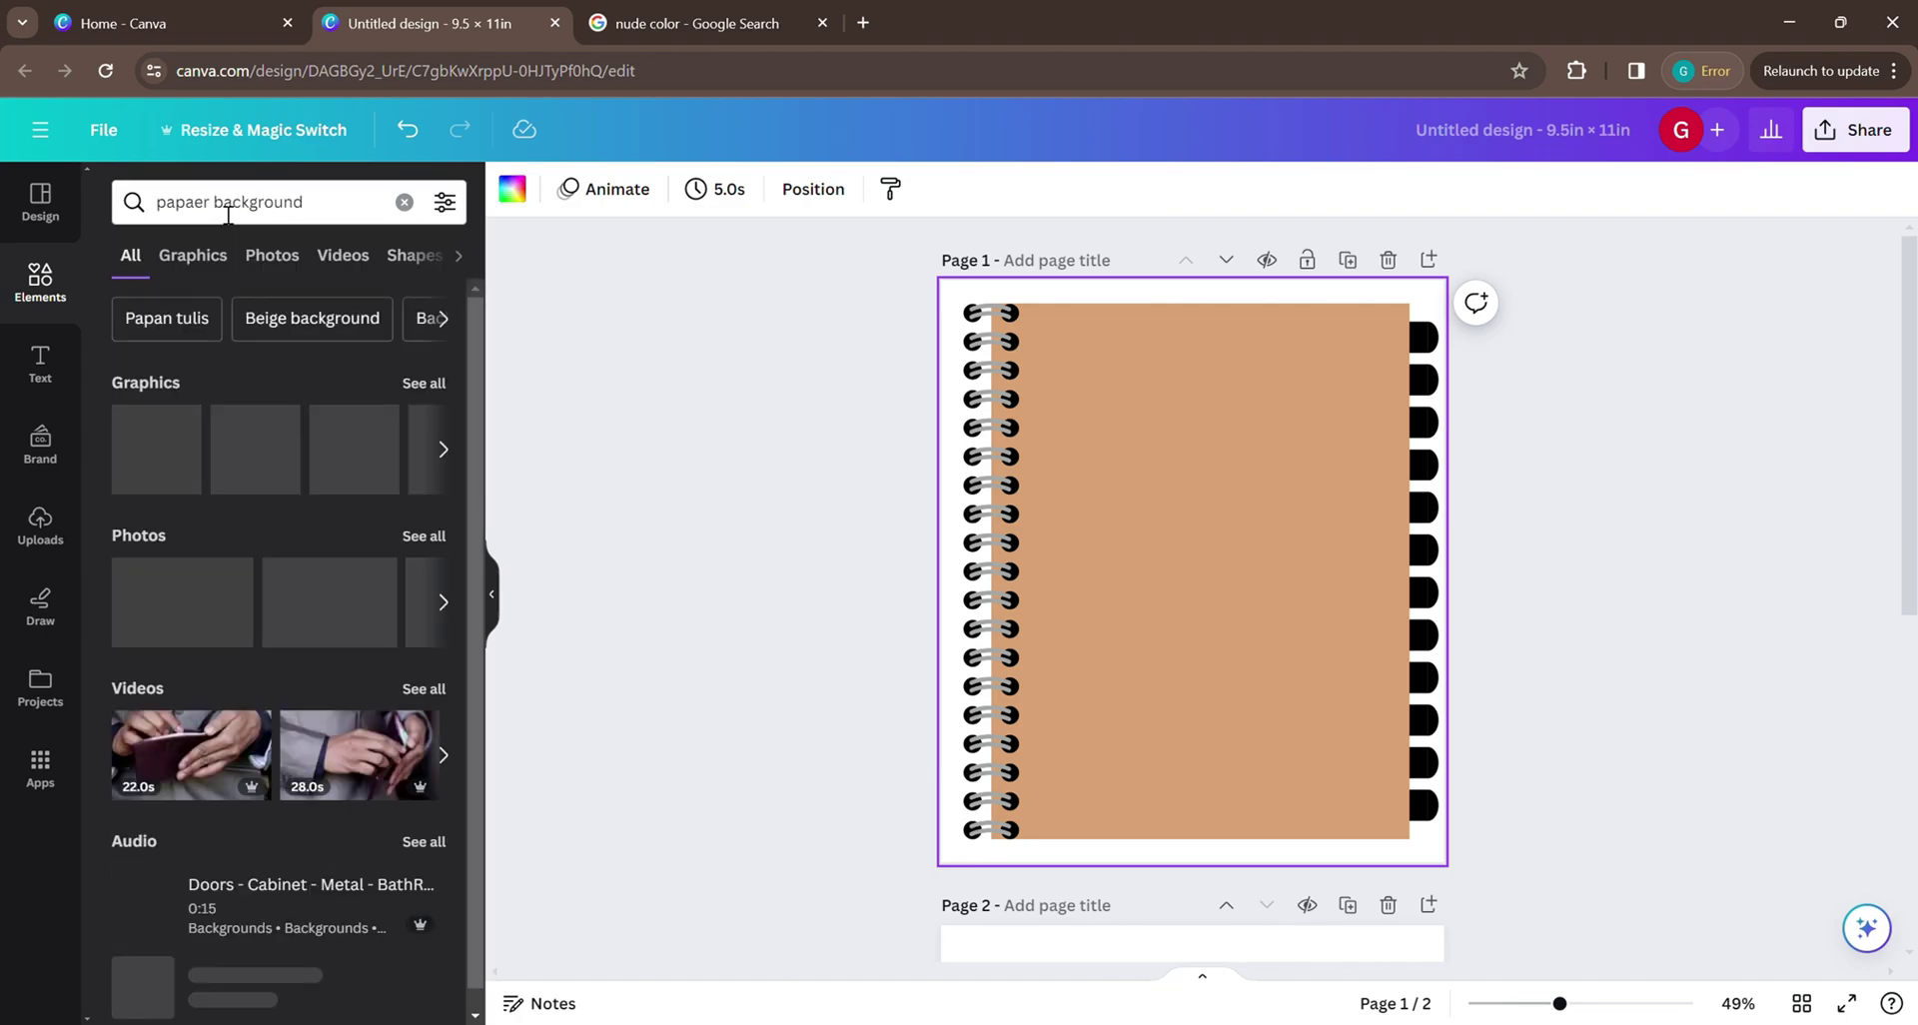
click(437, 535)
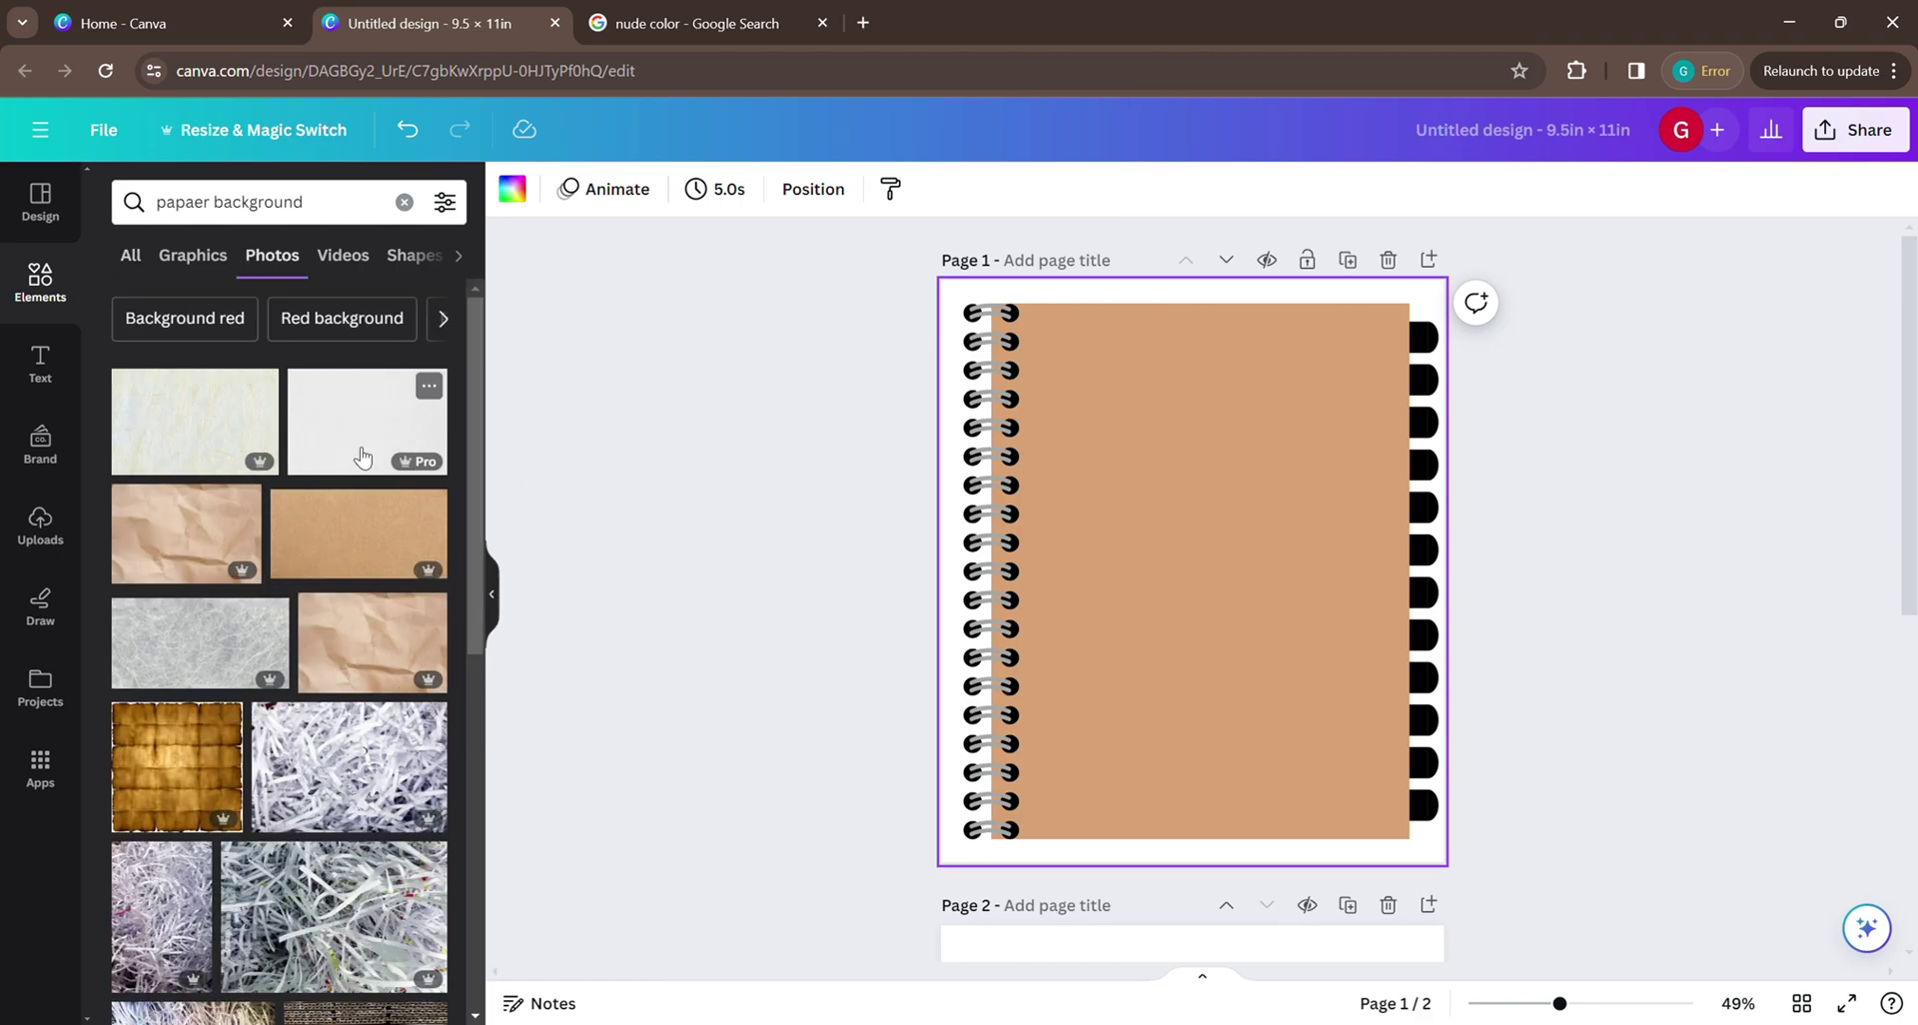
click(248, 461)
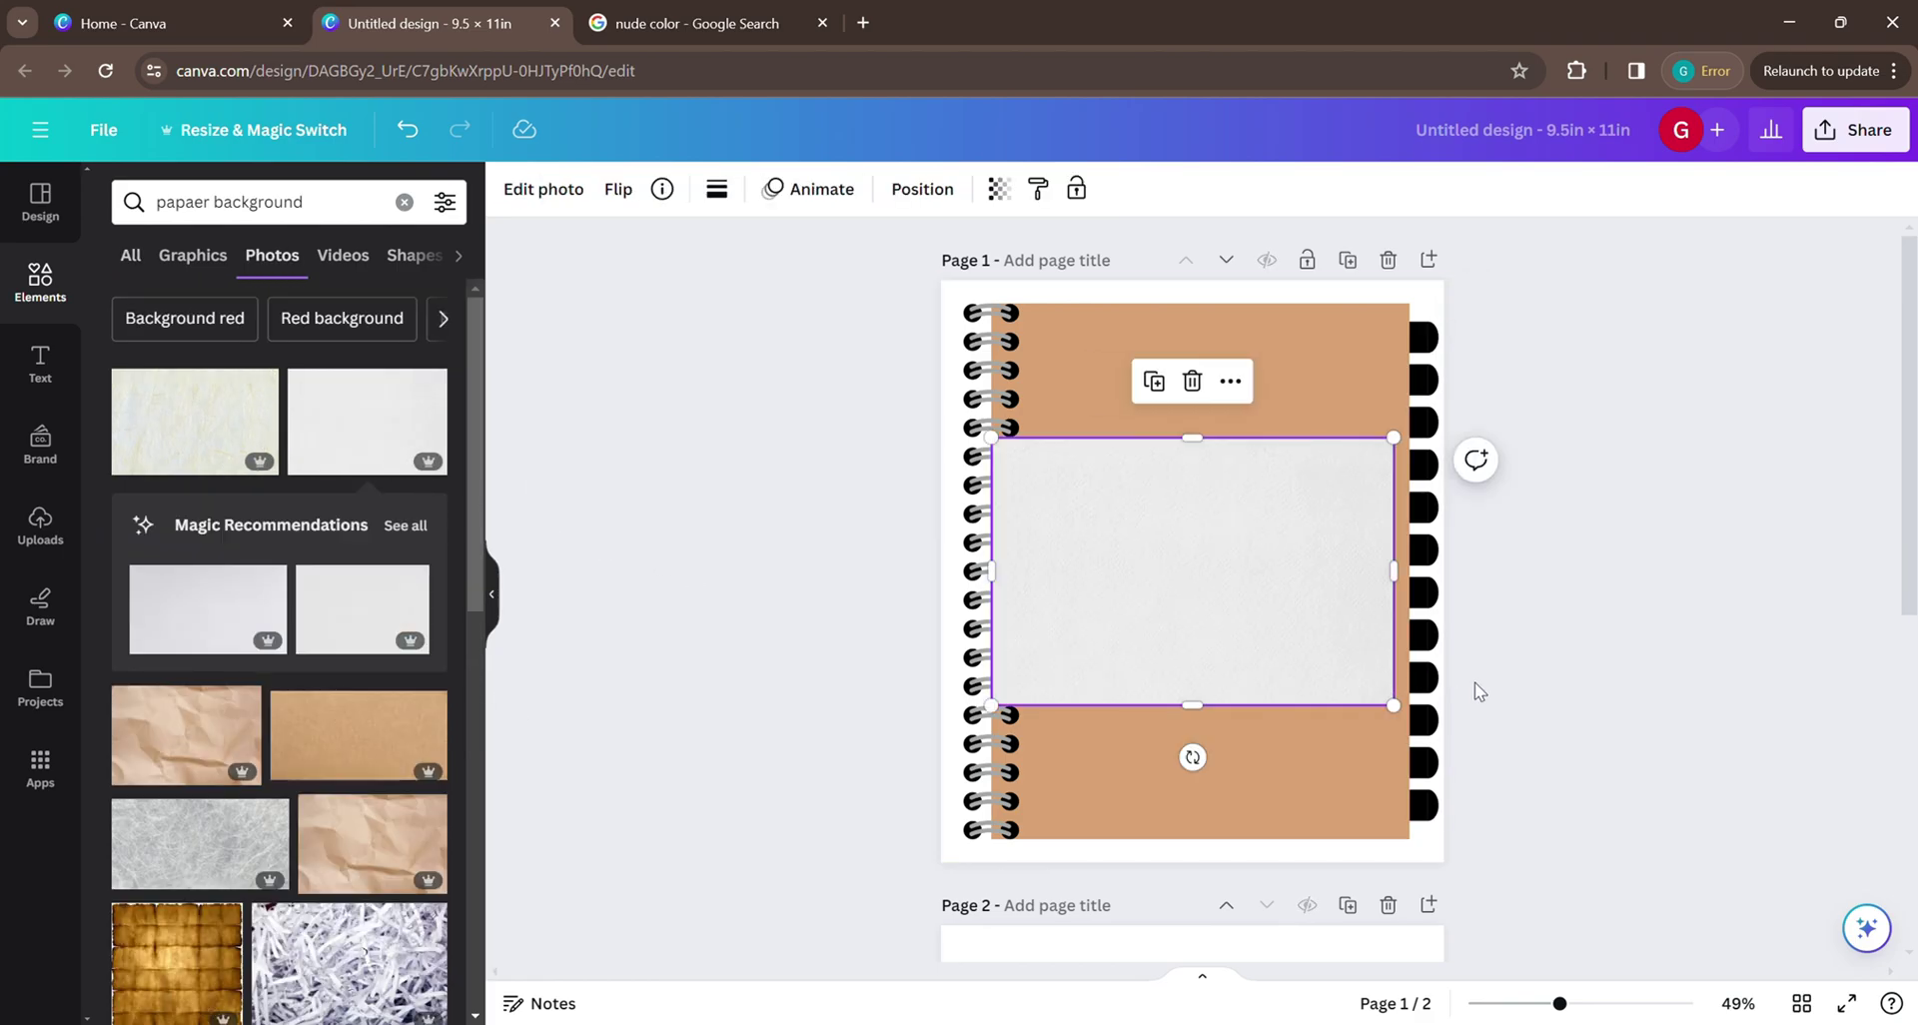
right_click(1182, 567)
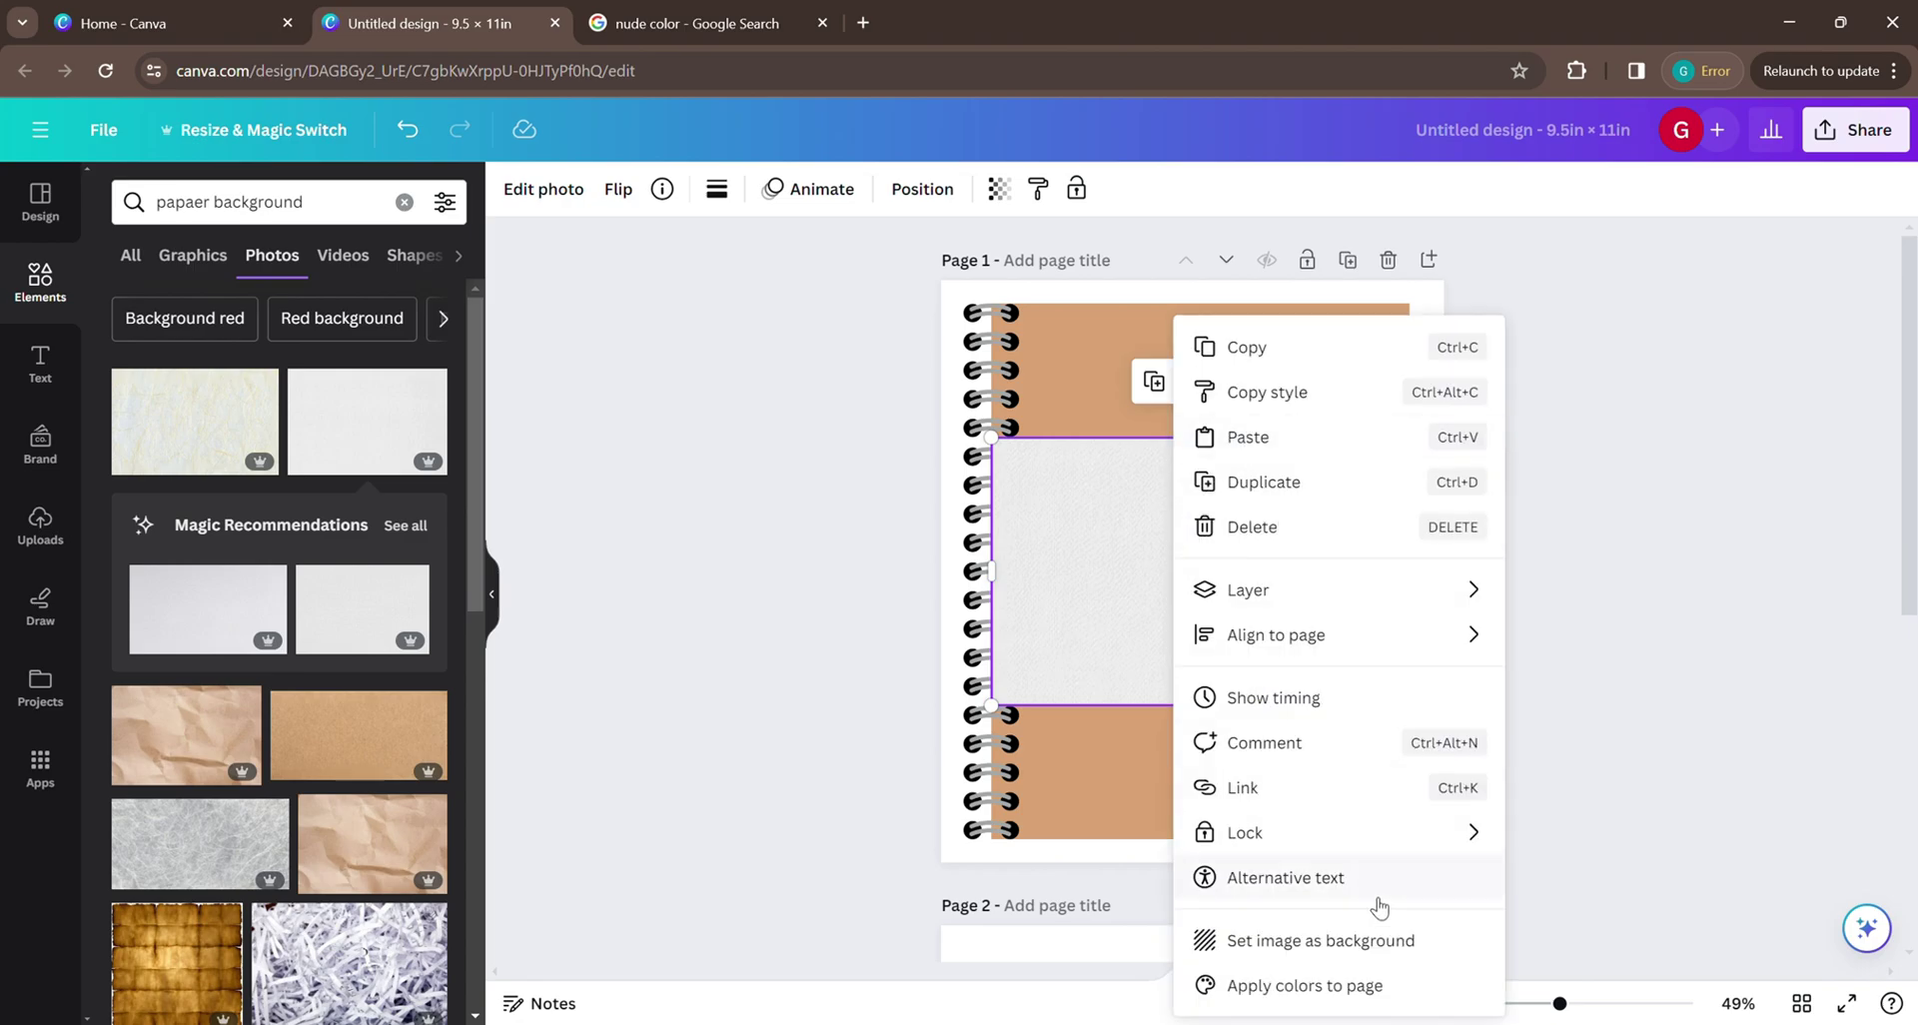
click(1363, 935)
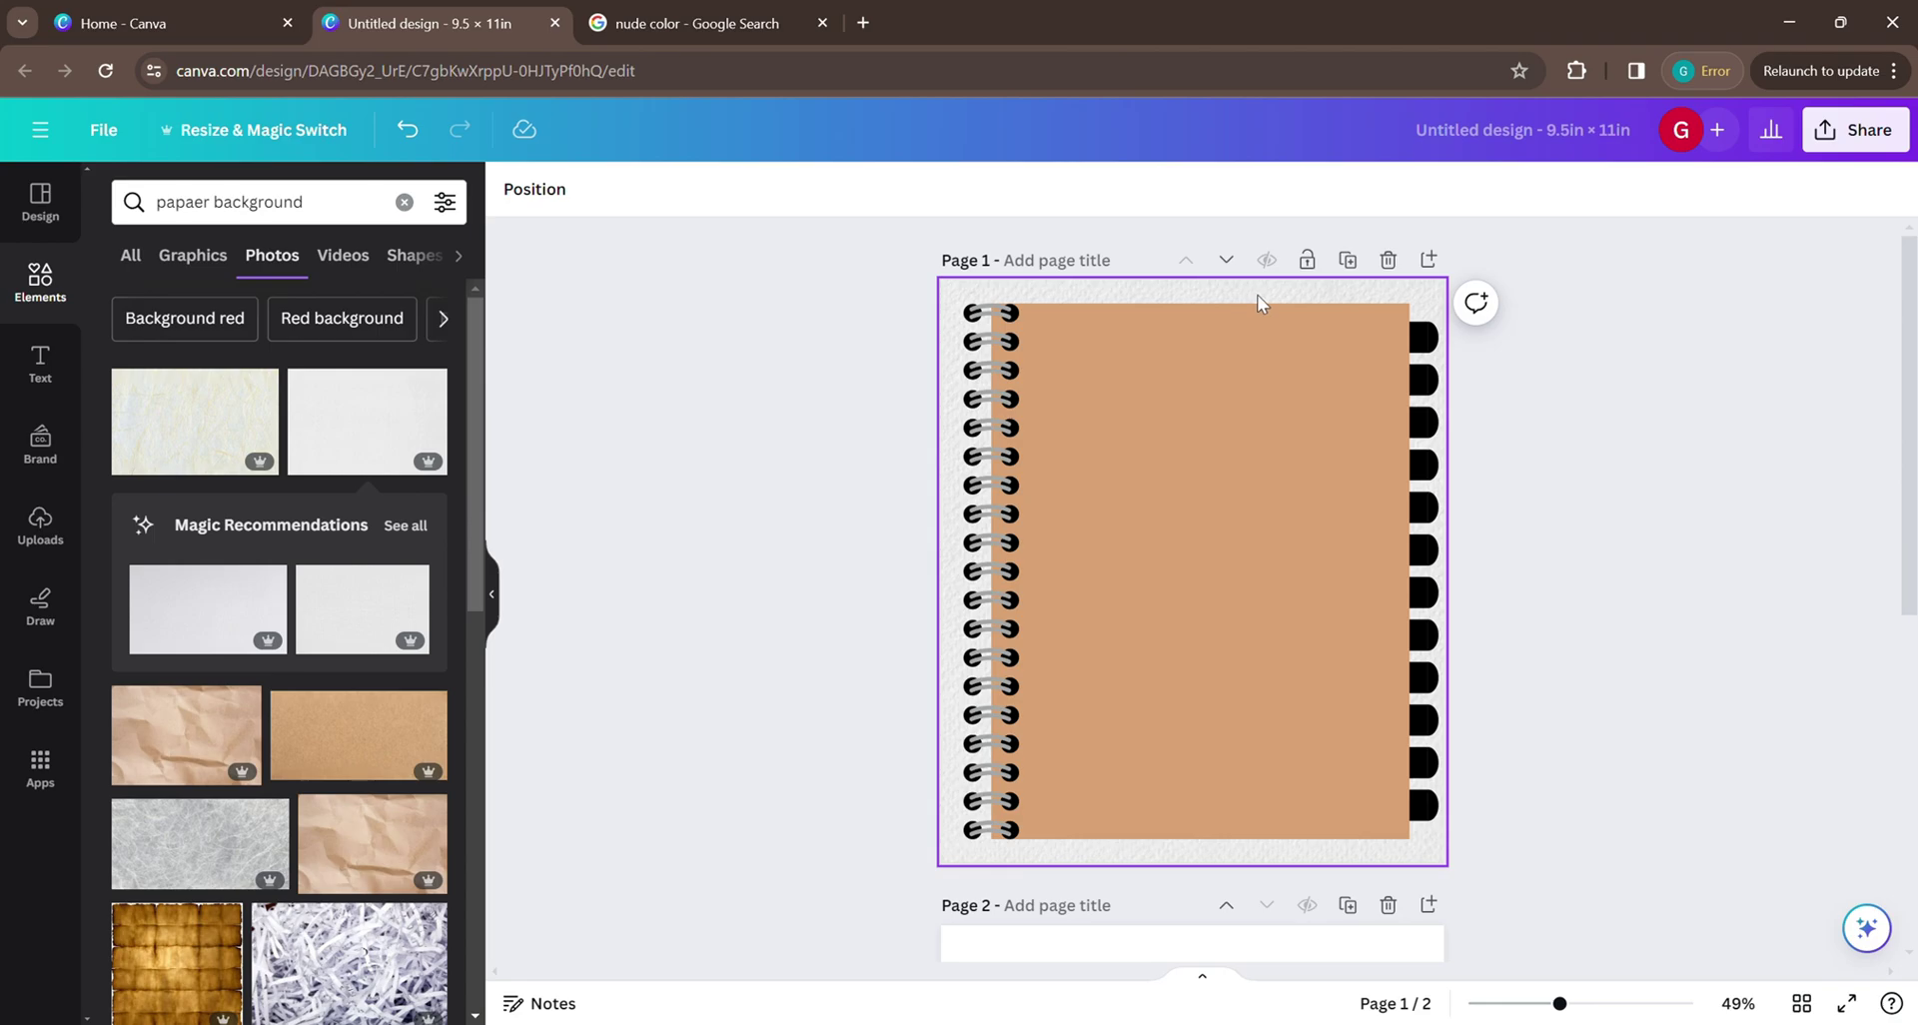
Change the photo search to "white background".
scroll(280, 599, down, 6)
scroll(209, 373, up, 8)
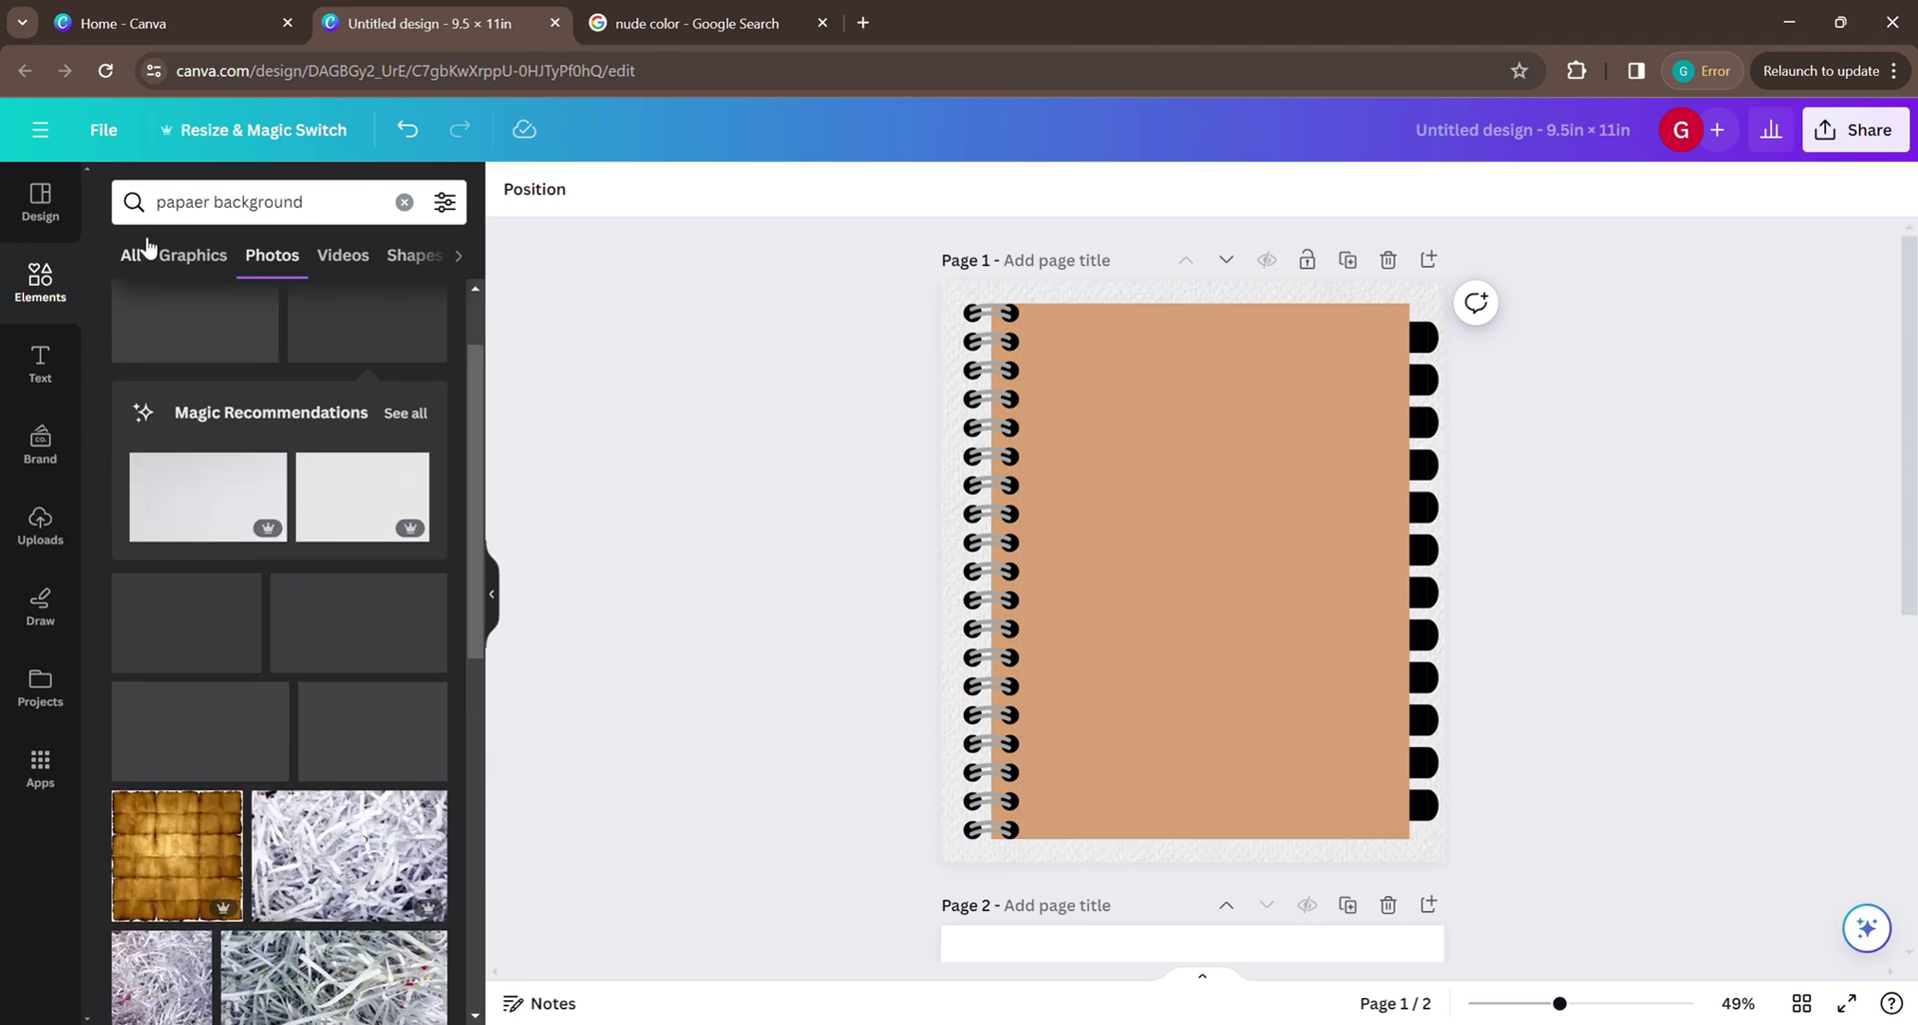
double_click(204, 201)
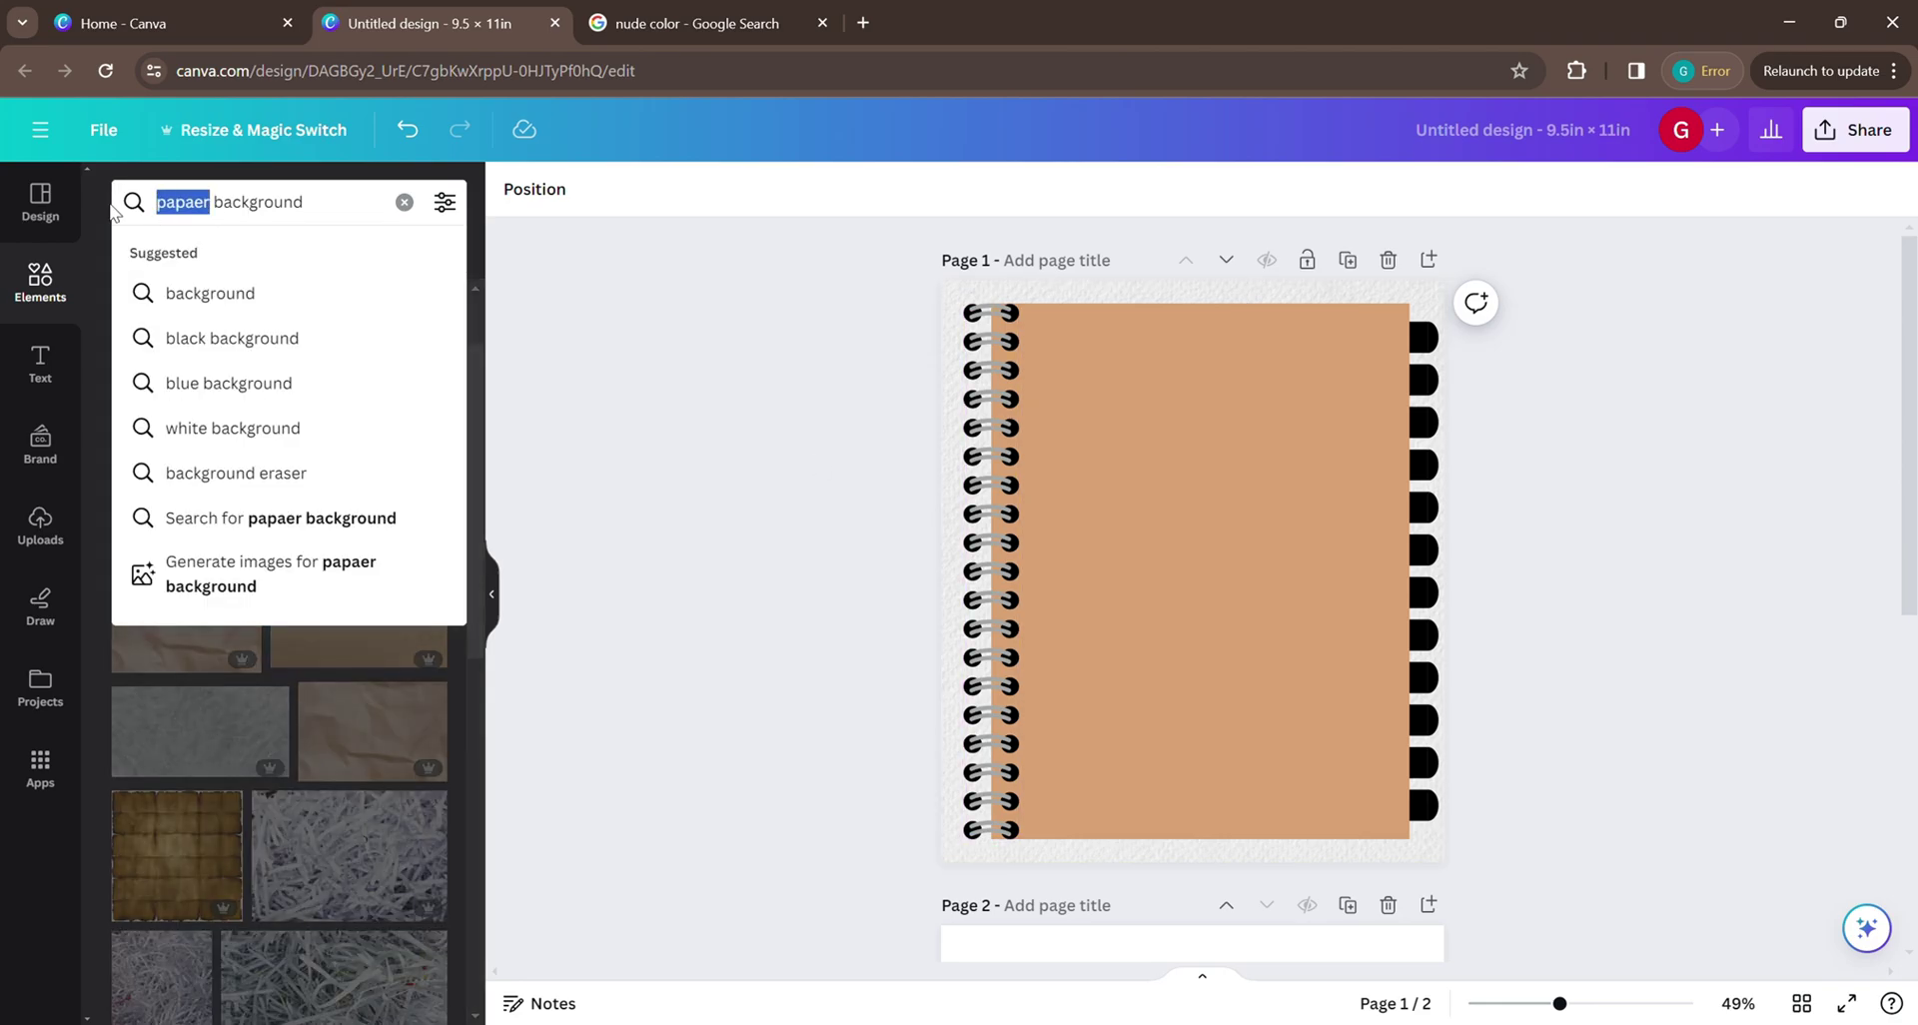
text(whitw)
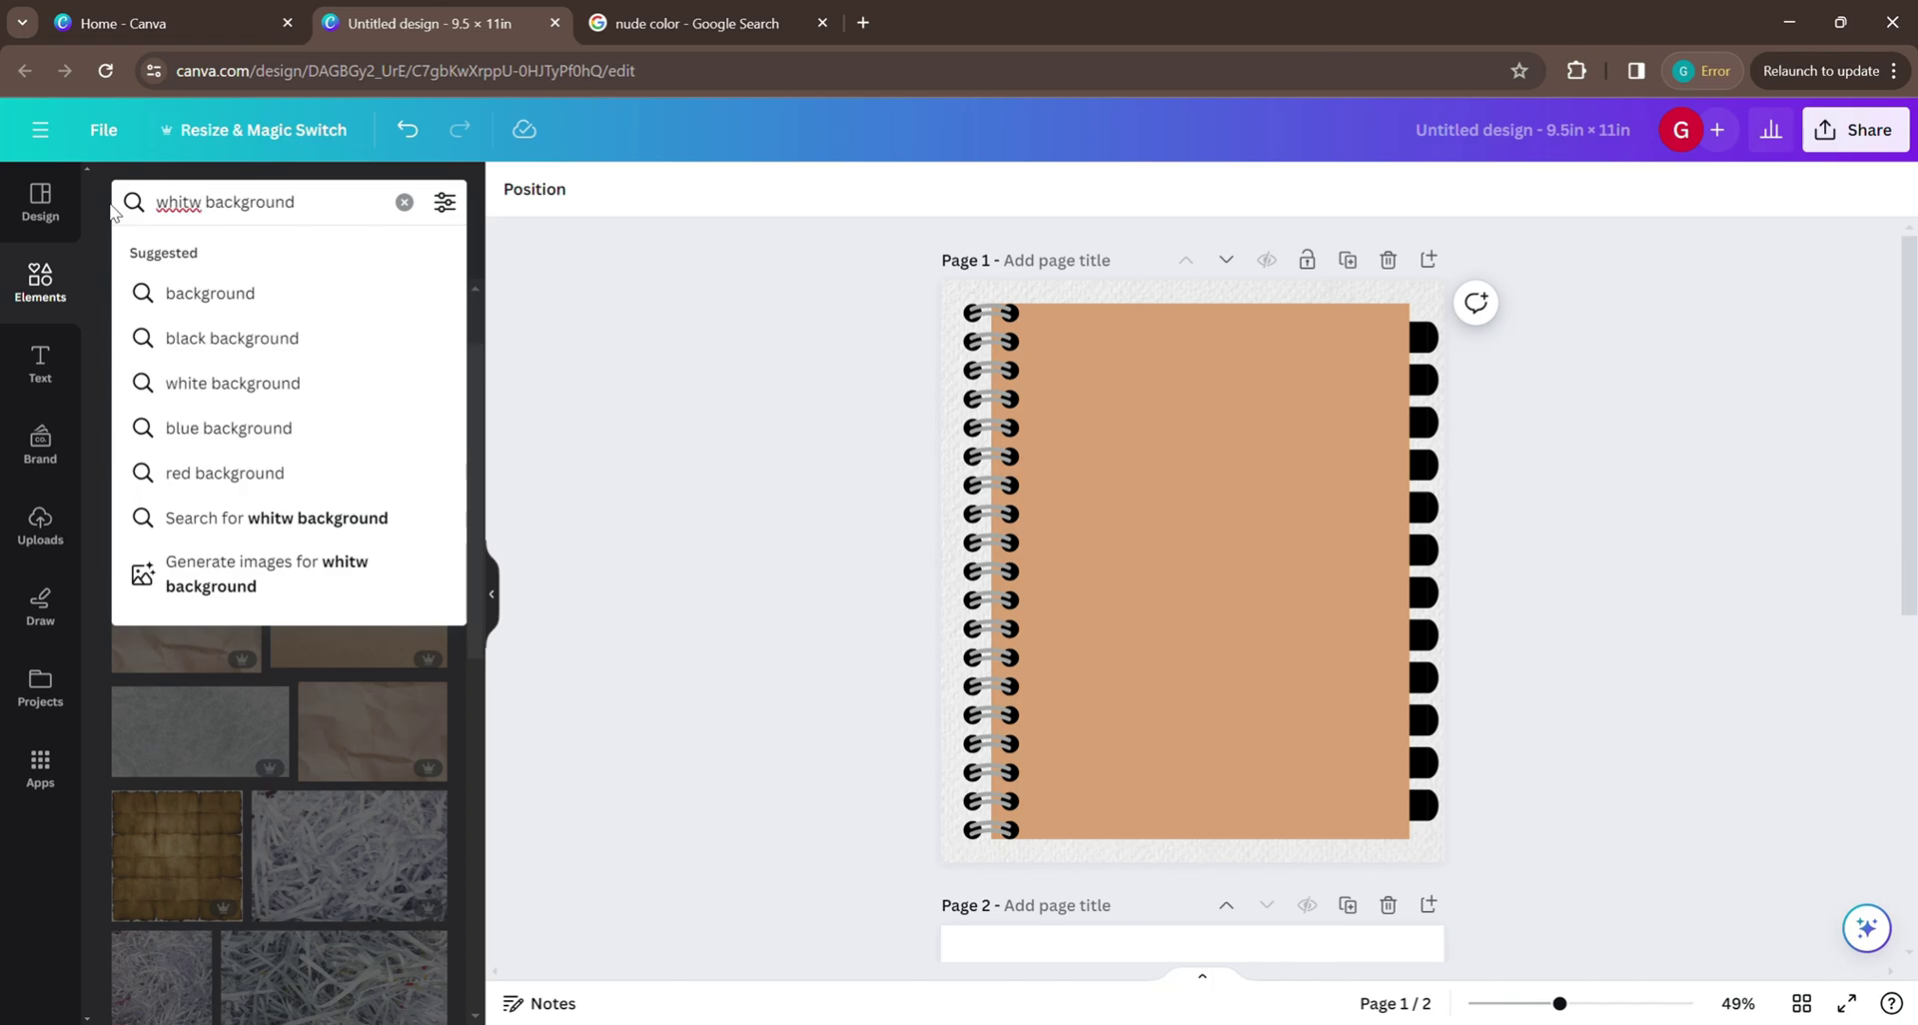
click(279, 382)
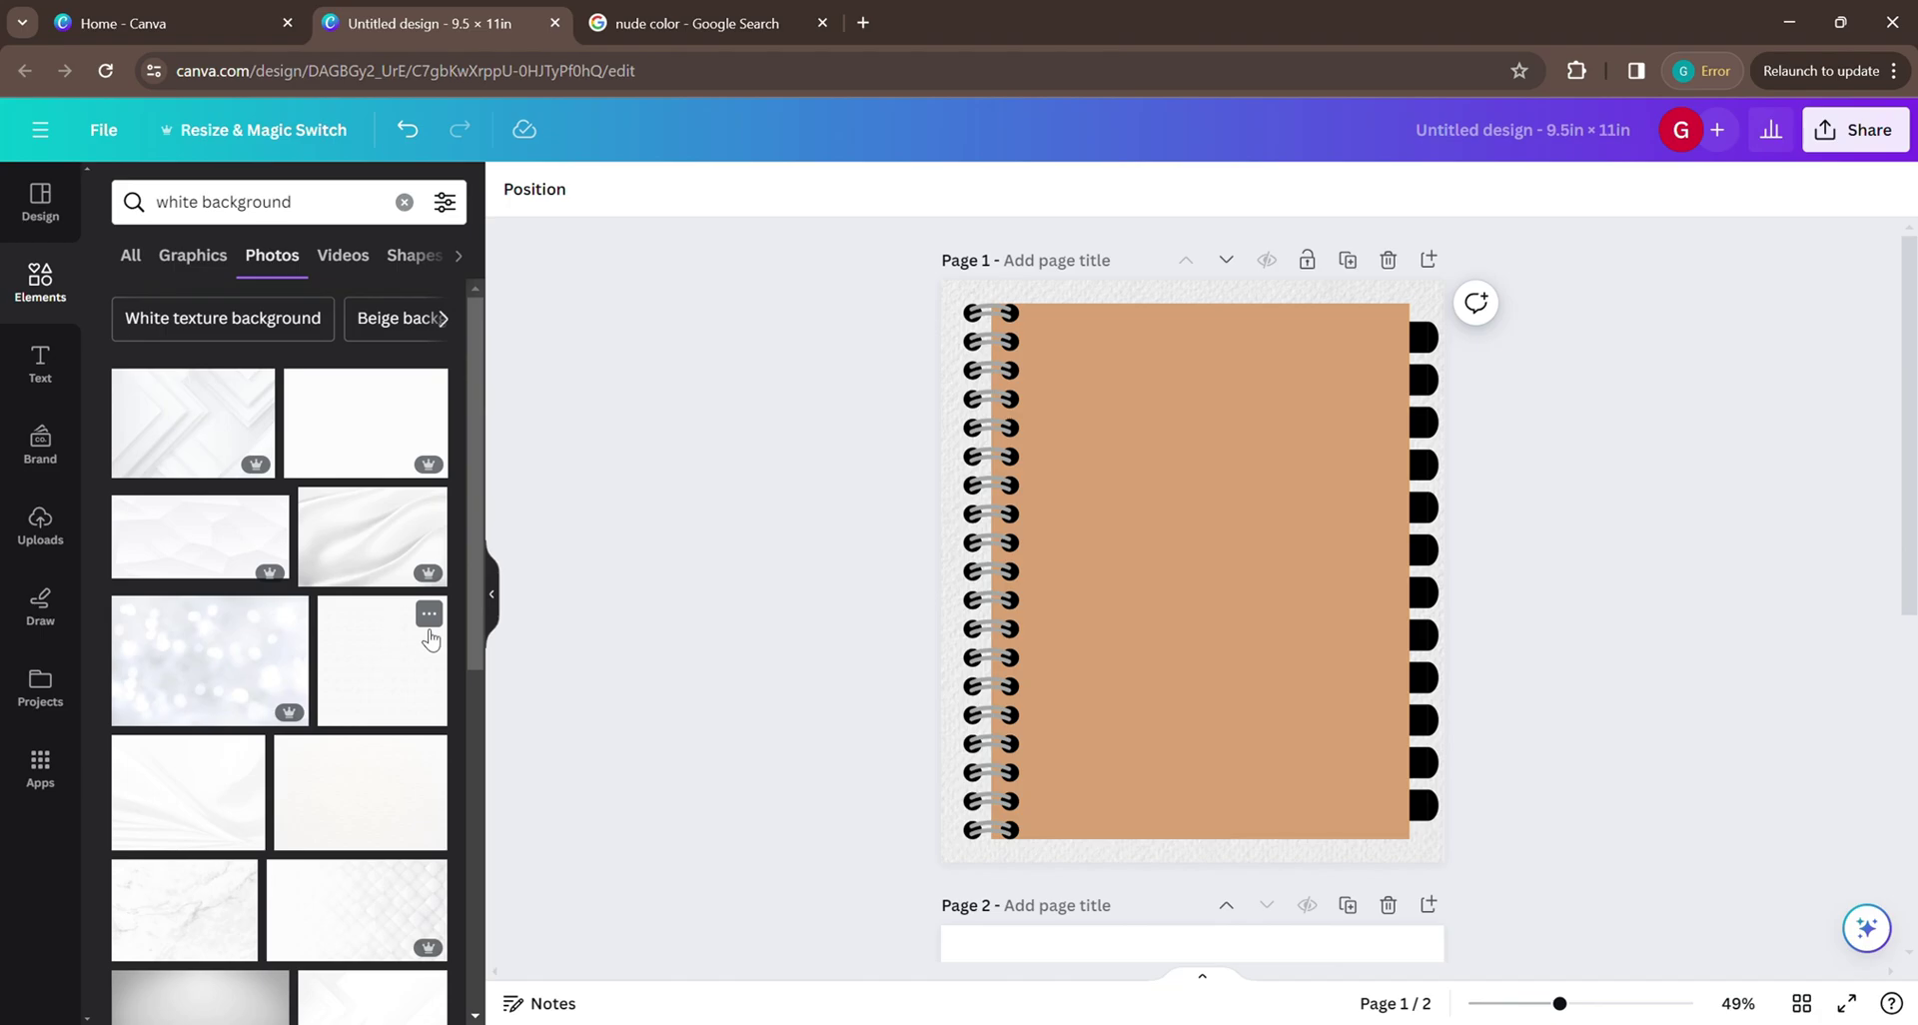
Add the nearly plain white photo to page 1 and replace the page background with it.
click(389, 694)
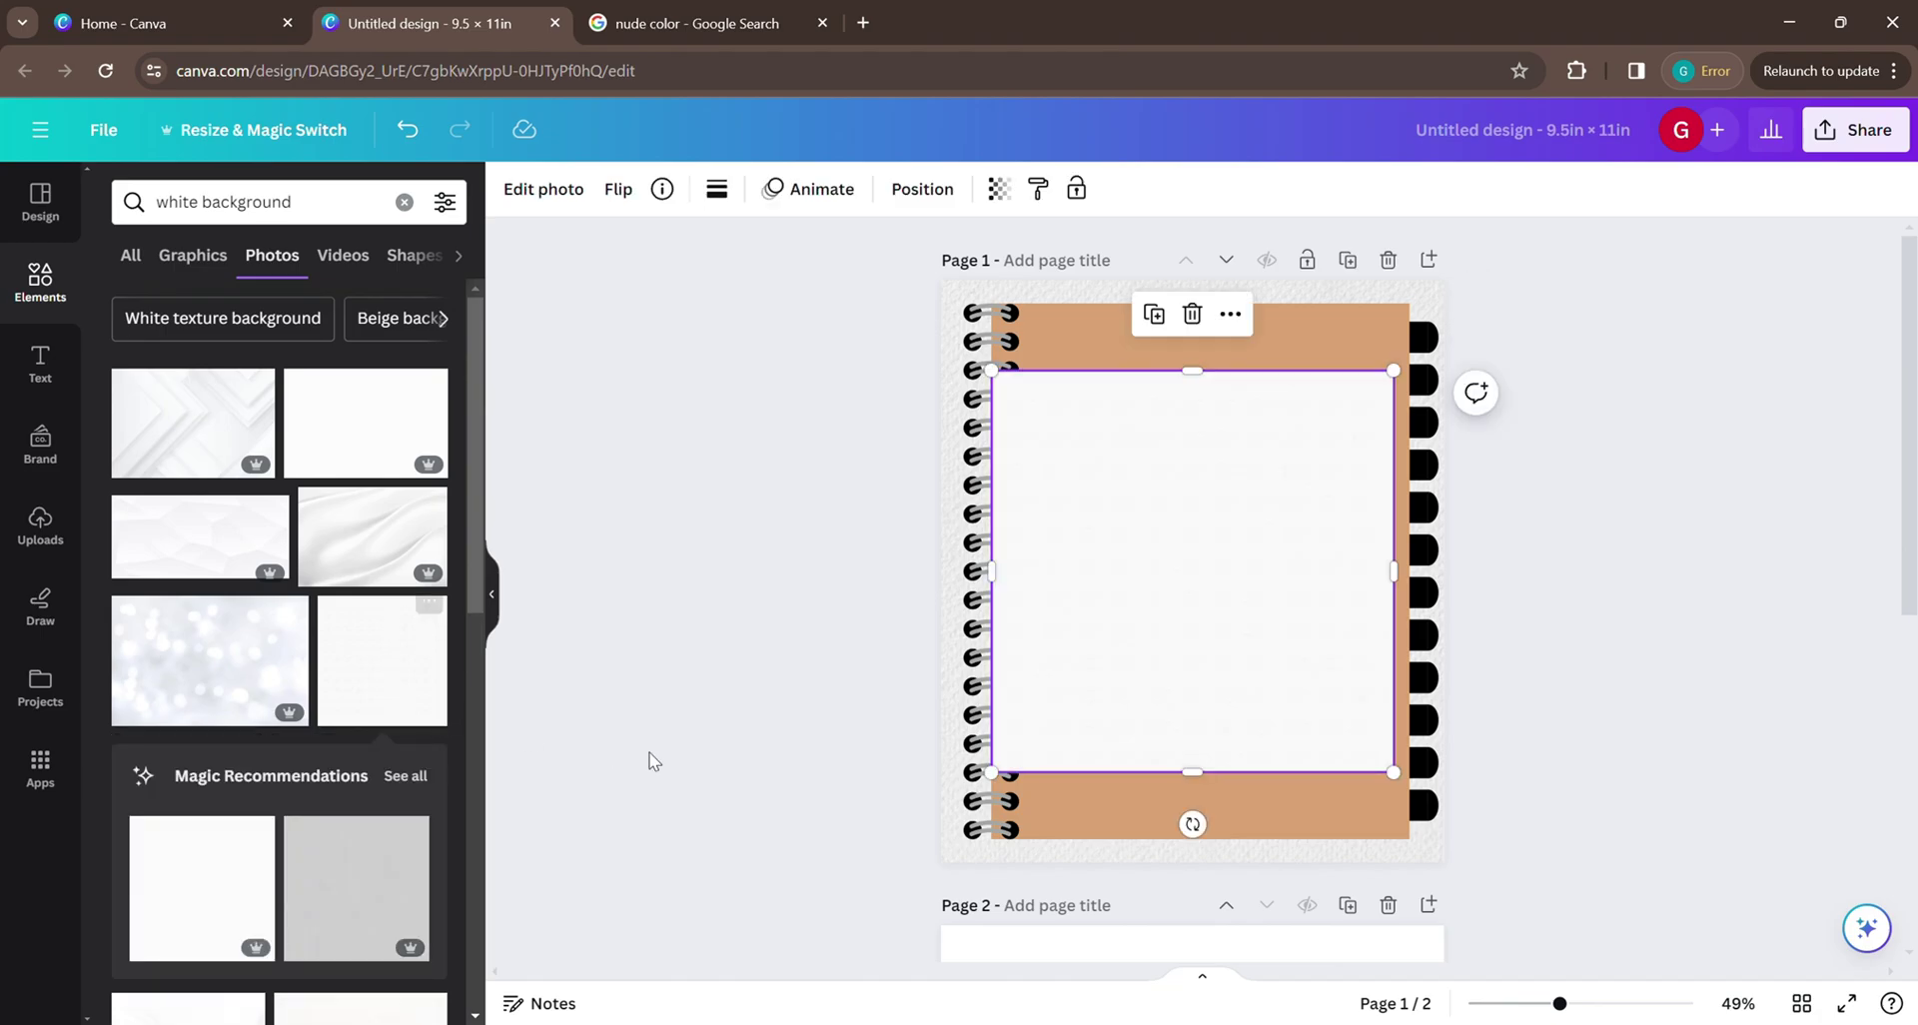
right_click(1152, 611)
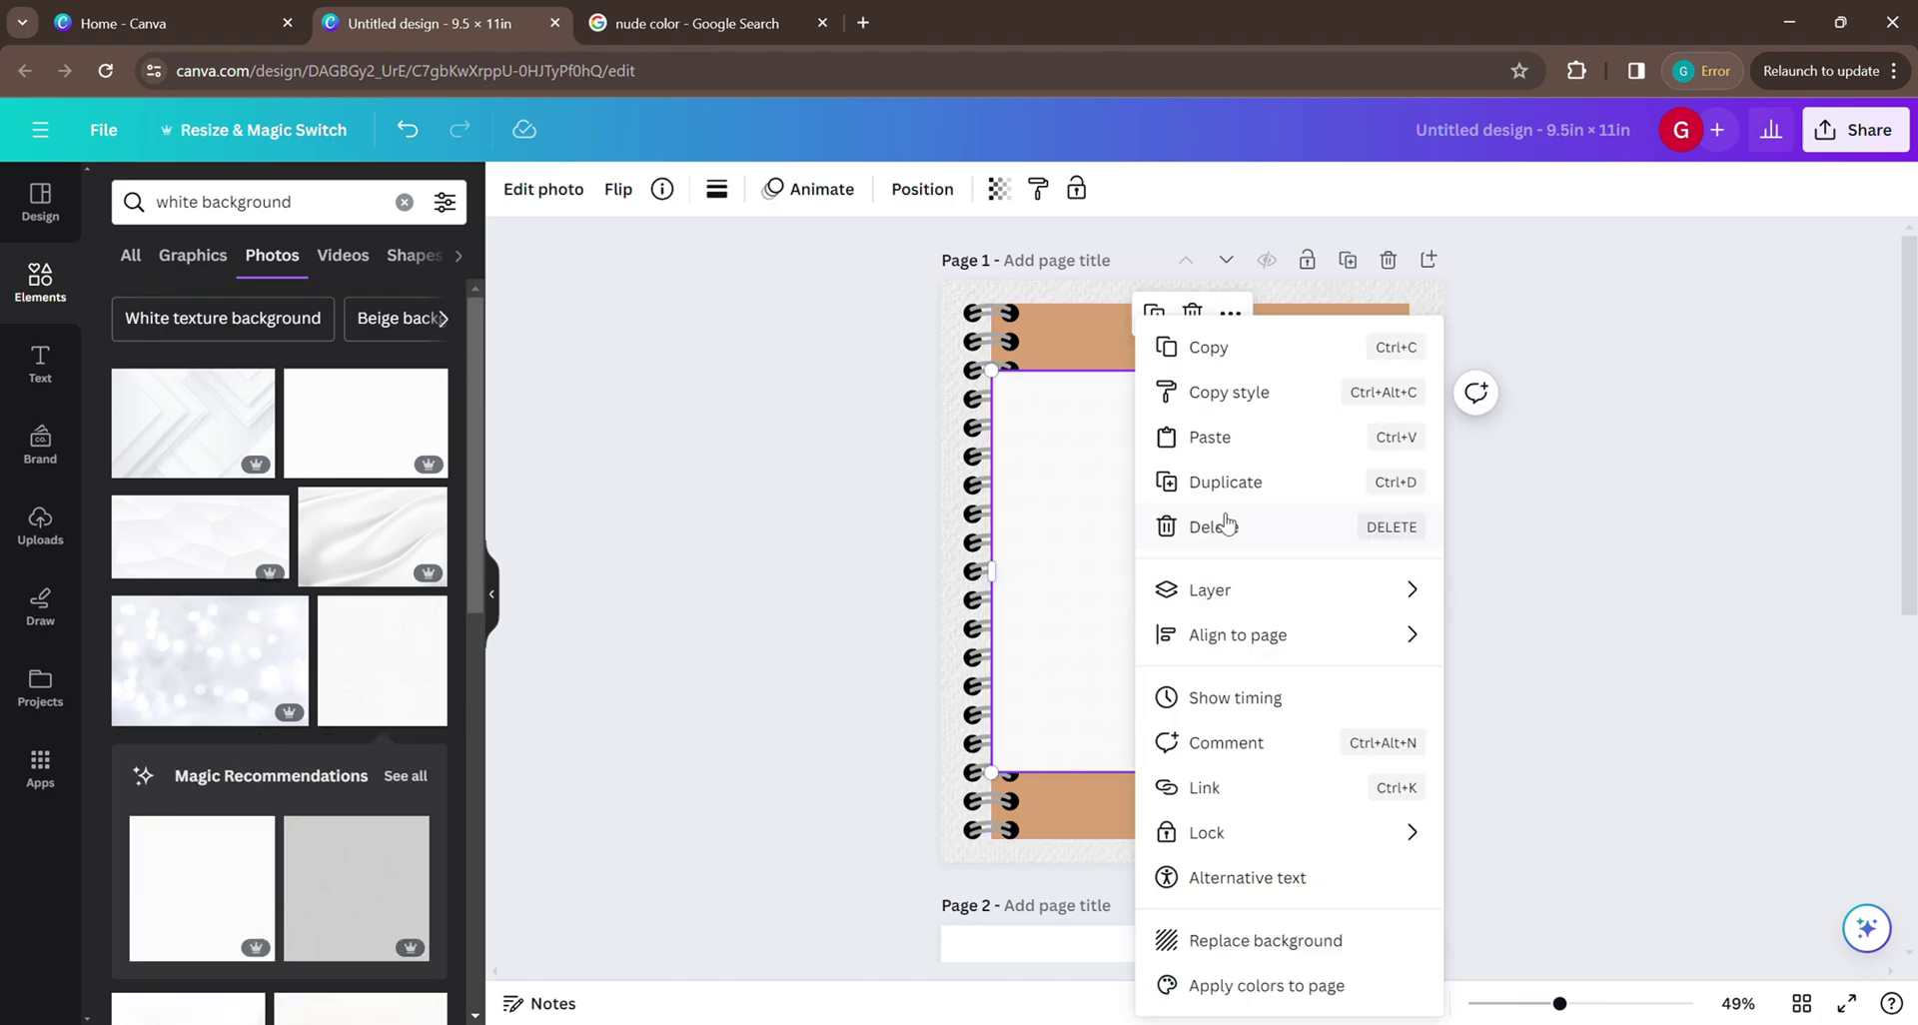
click(1136, 499)
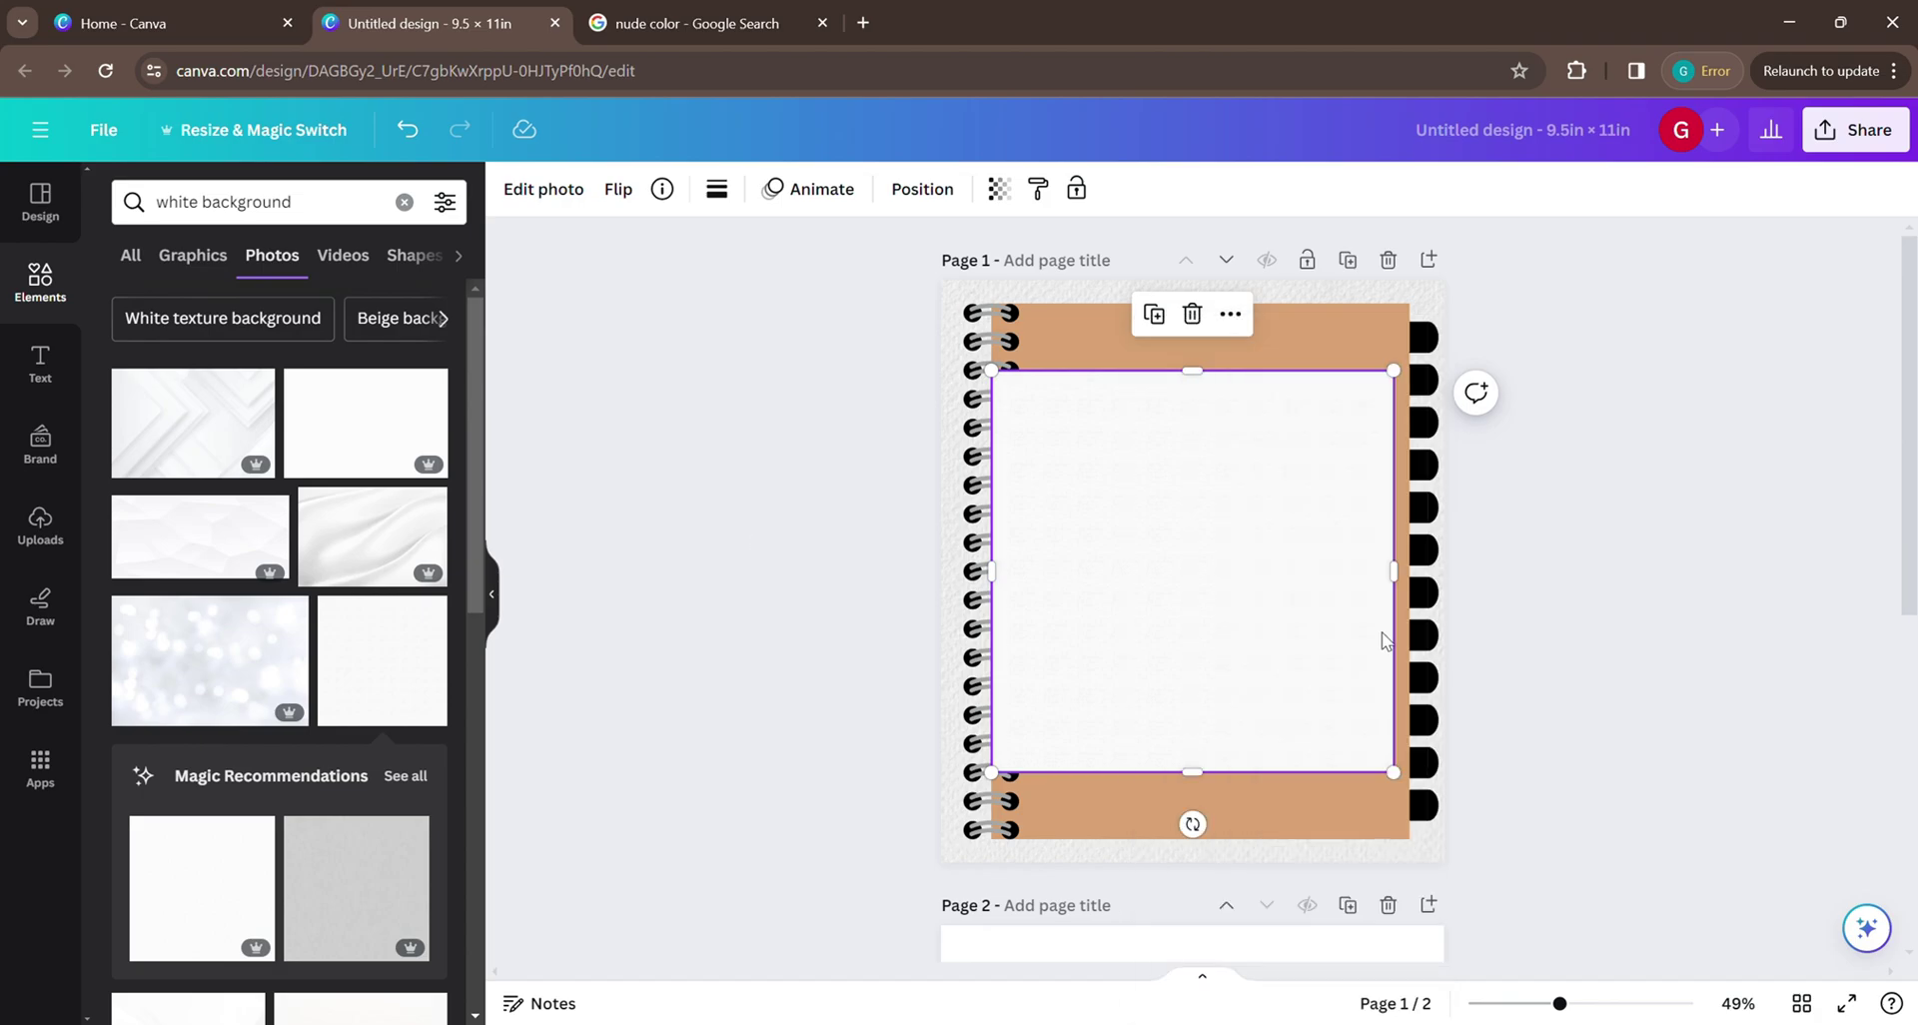
right_click(1168, 611)
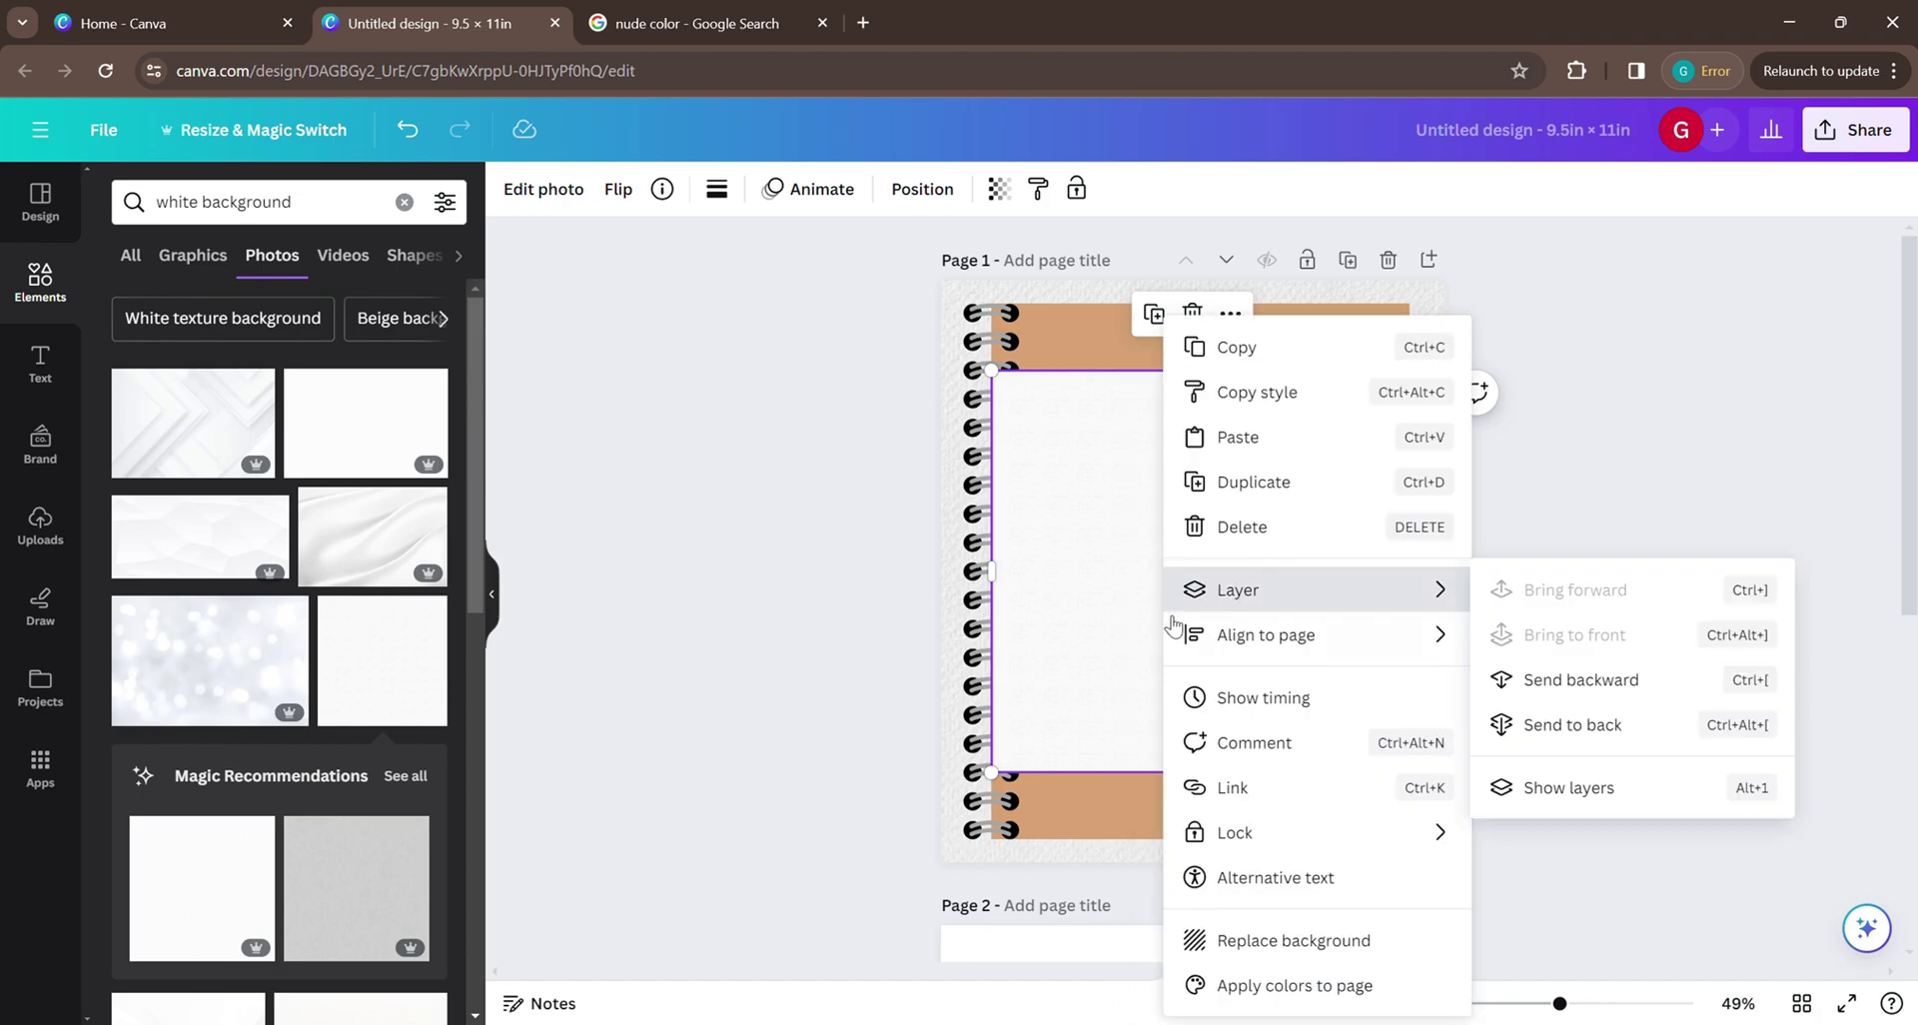
click(1285, 943)
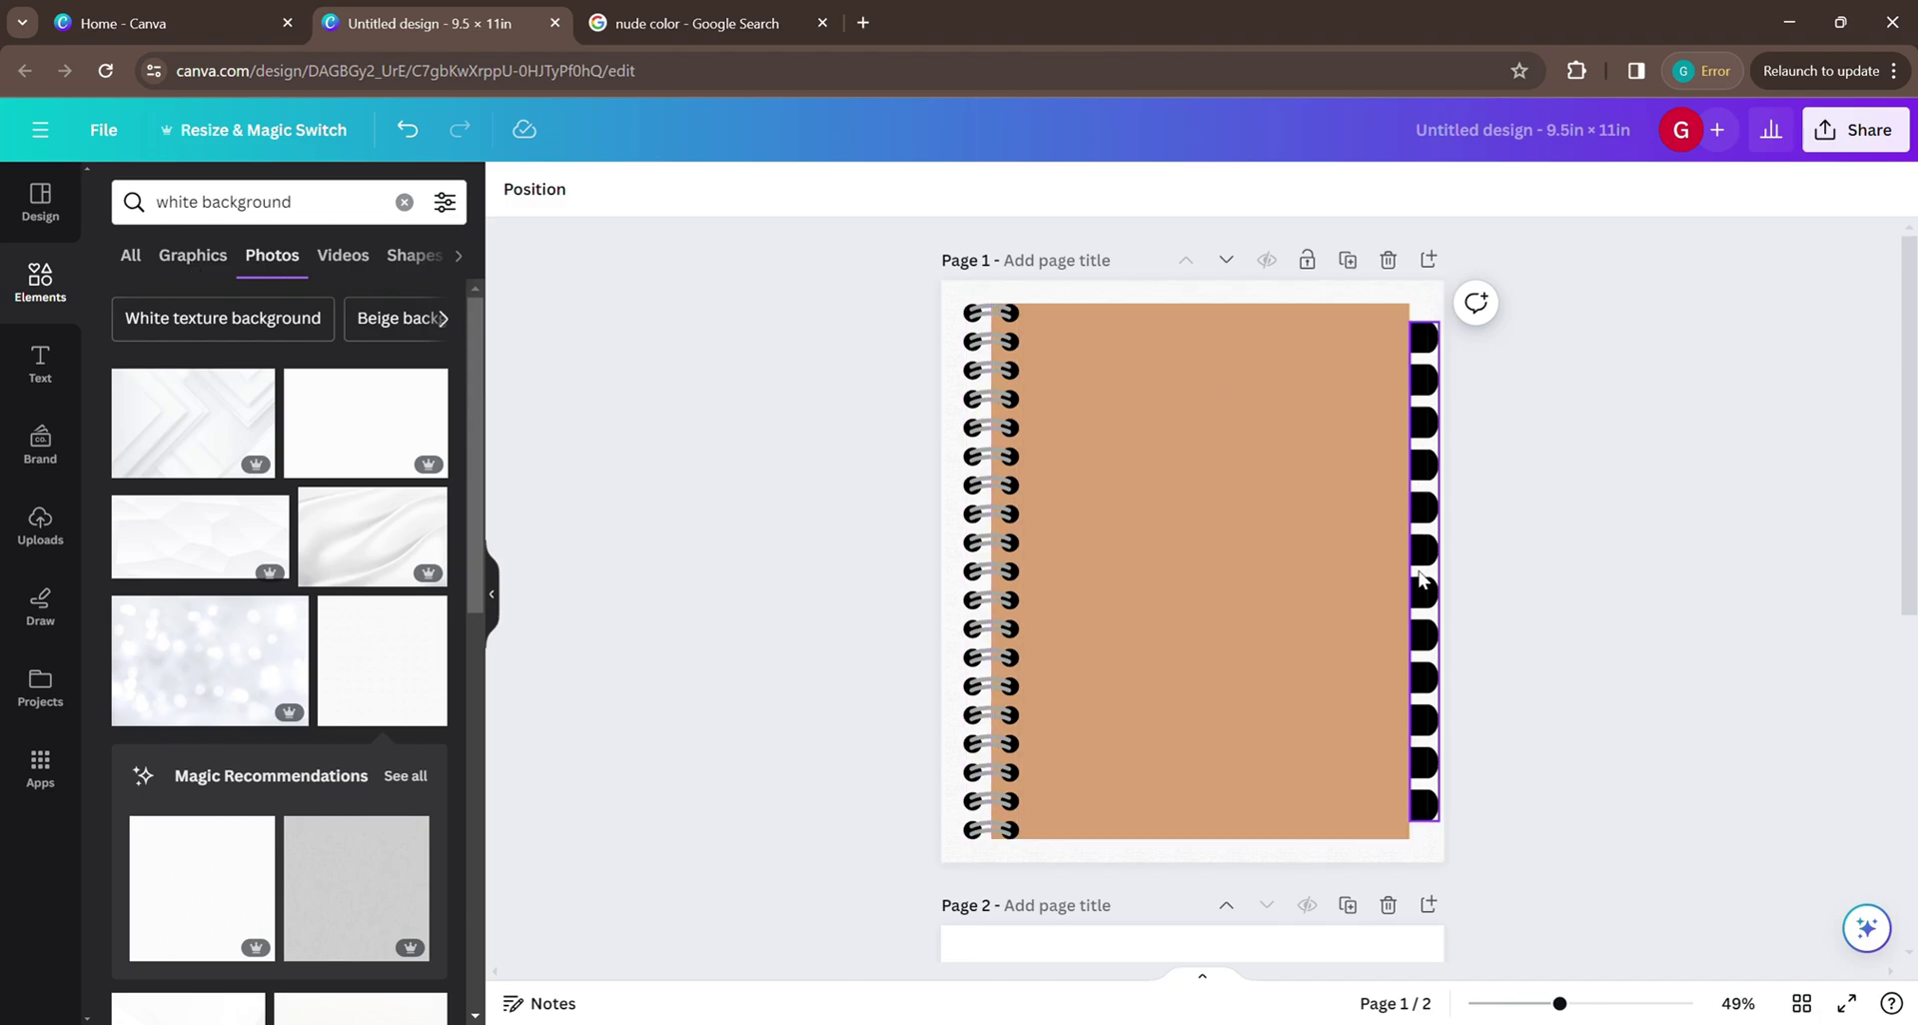
Add a body text box reading "jan" and rotate it a quarter turn clockwise.
click(45, 362)
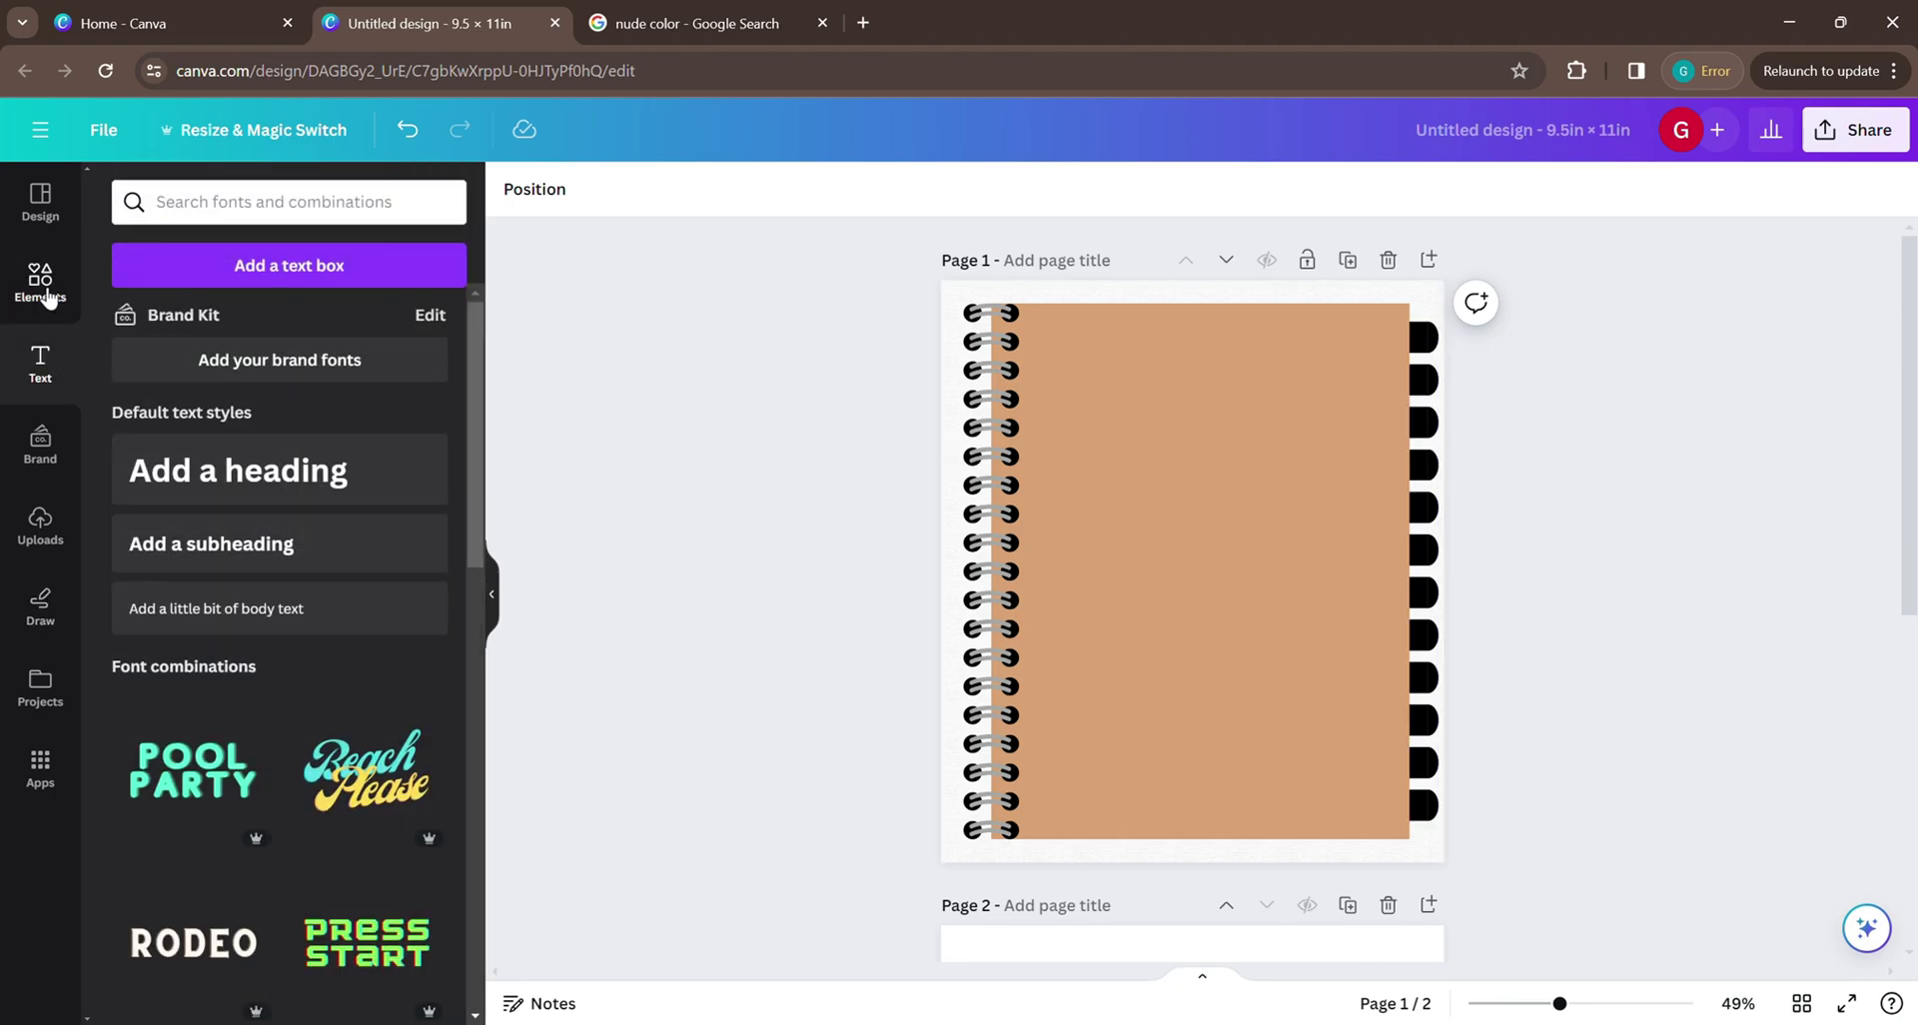
click(291, 609)
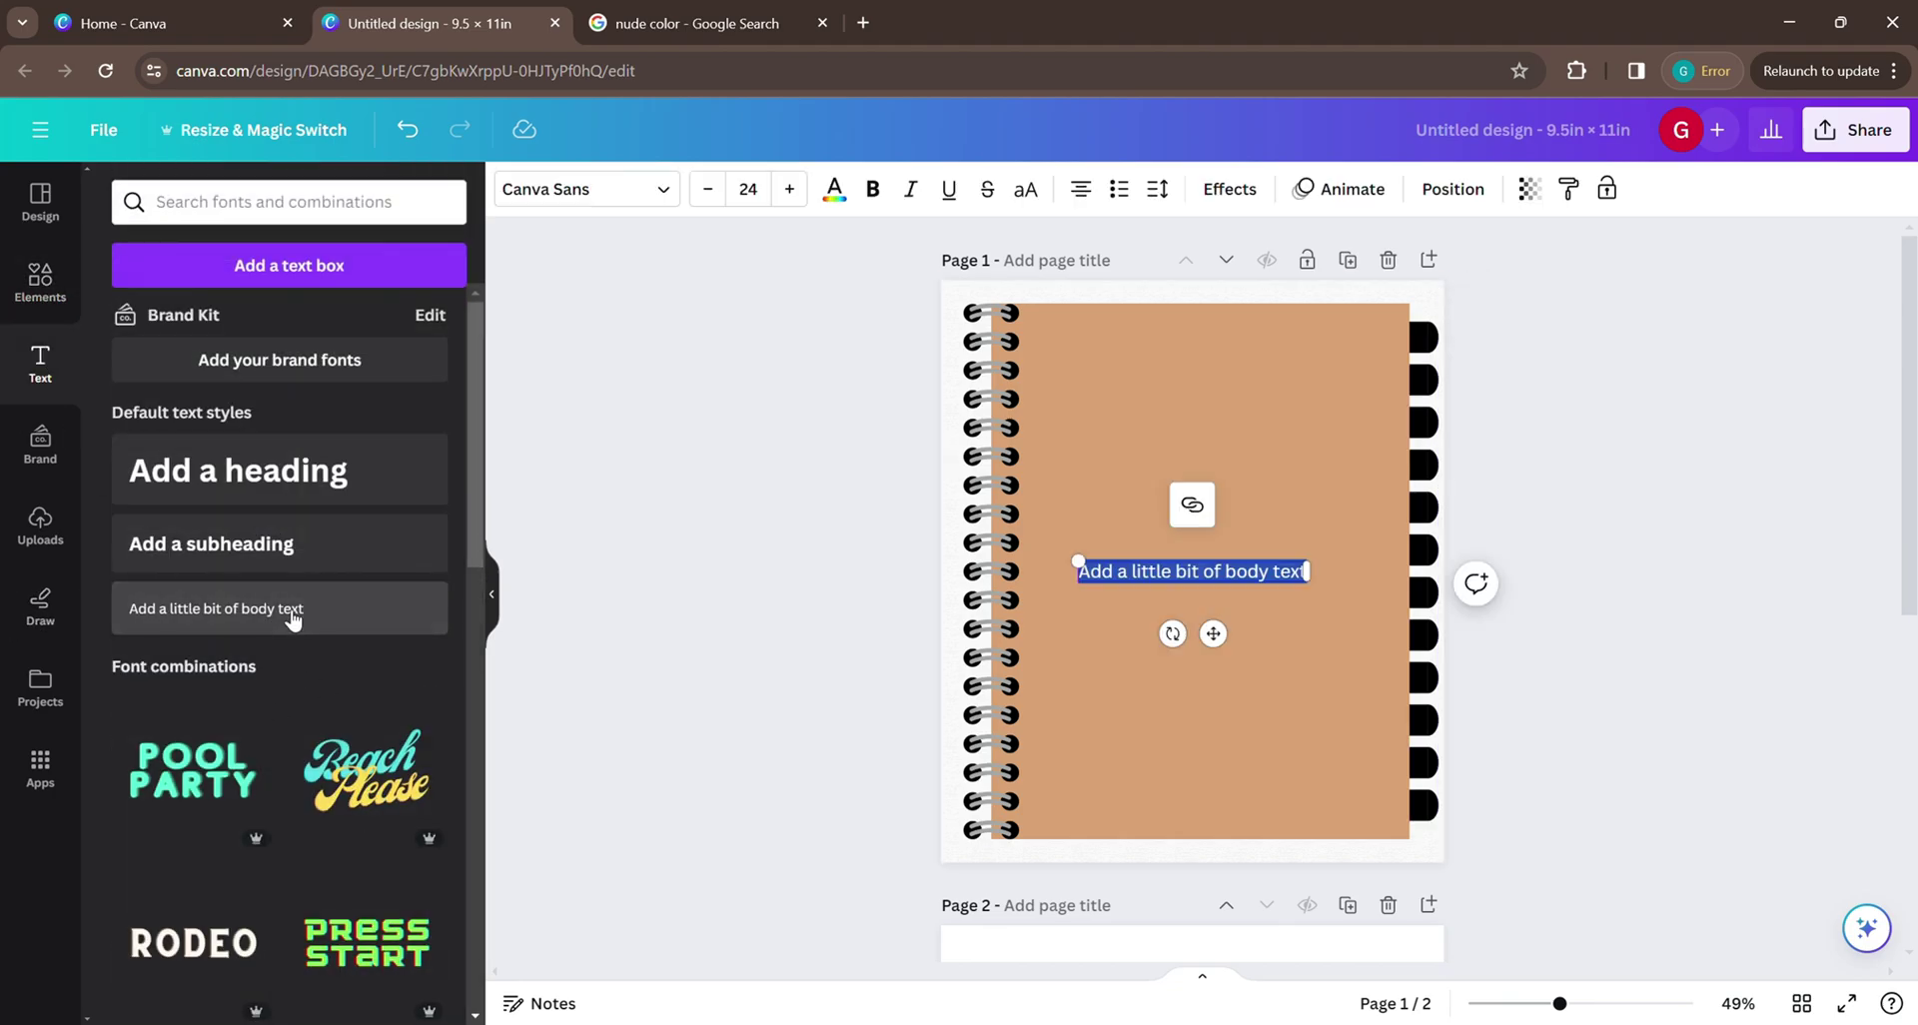
text(ar)
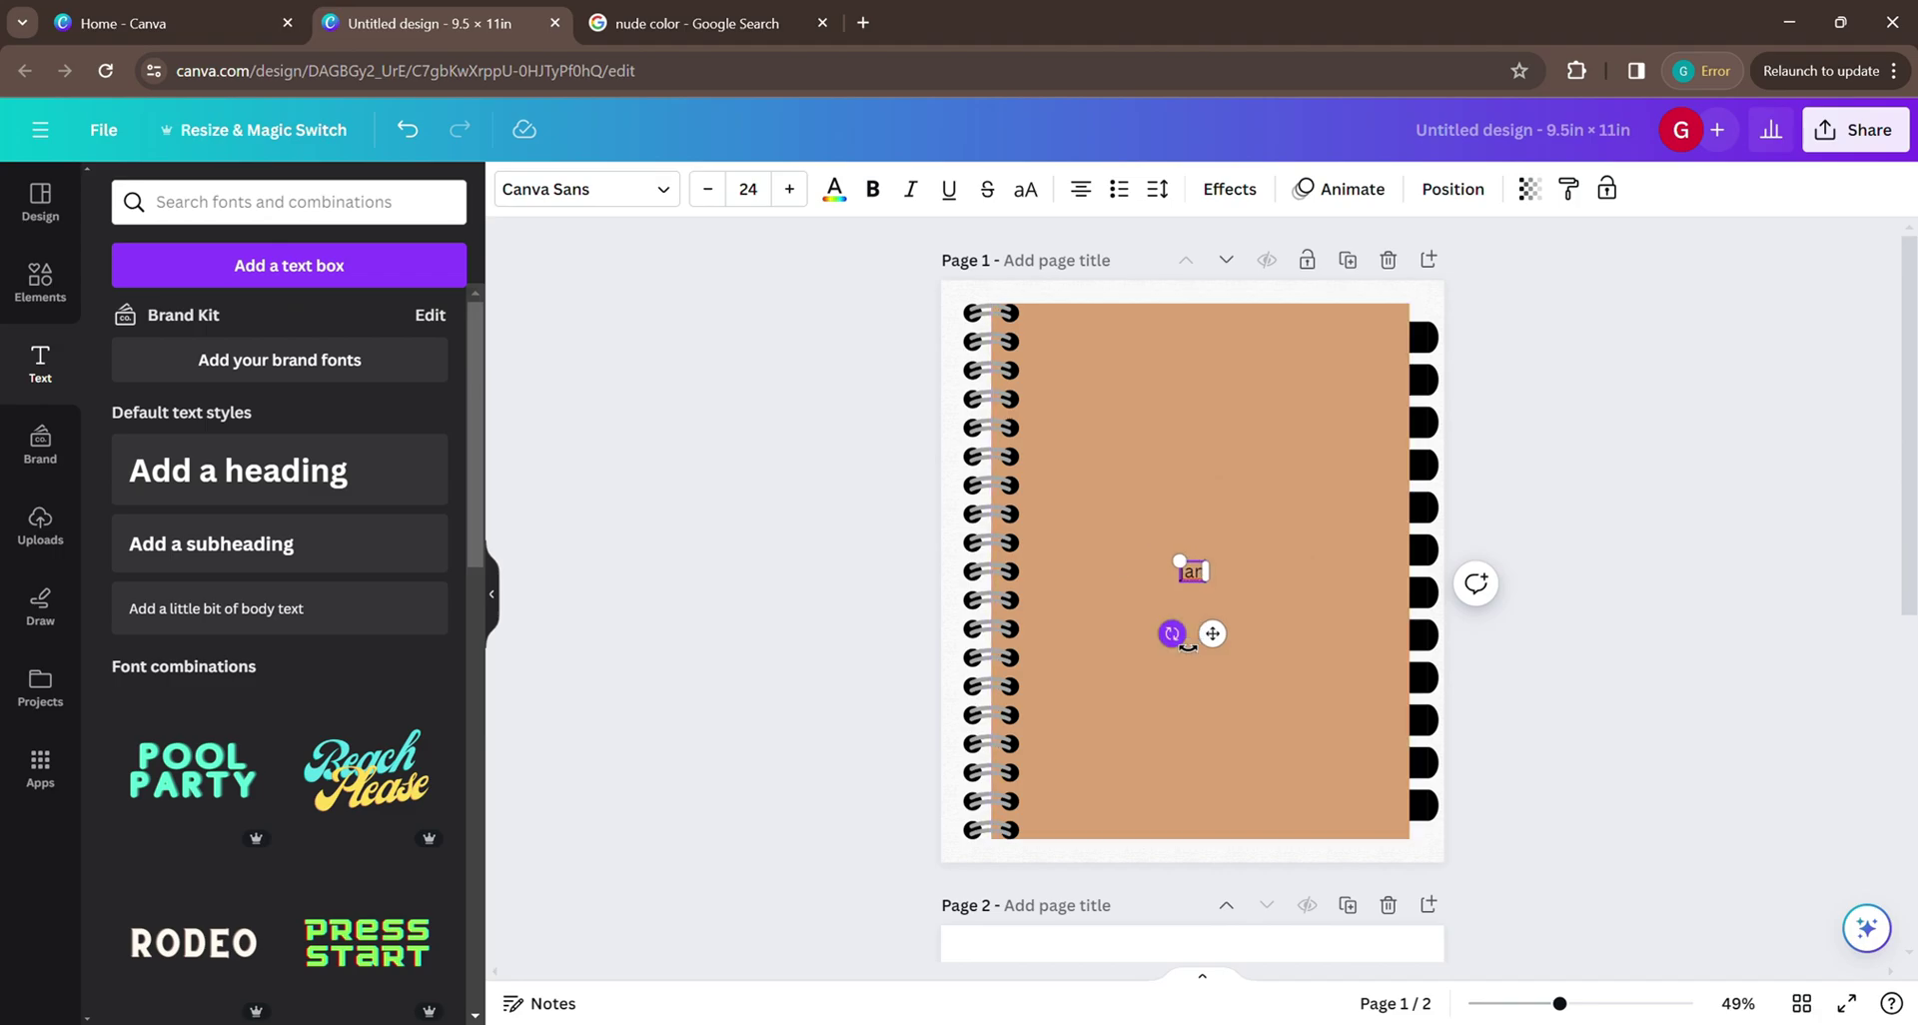
drag(1184, 647, 1189, 585)
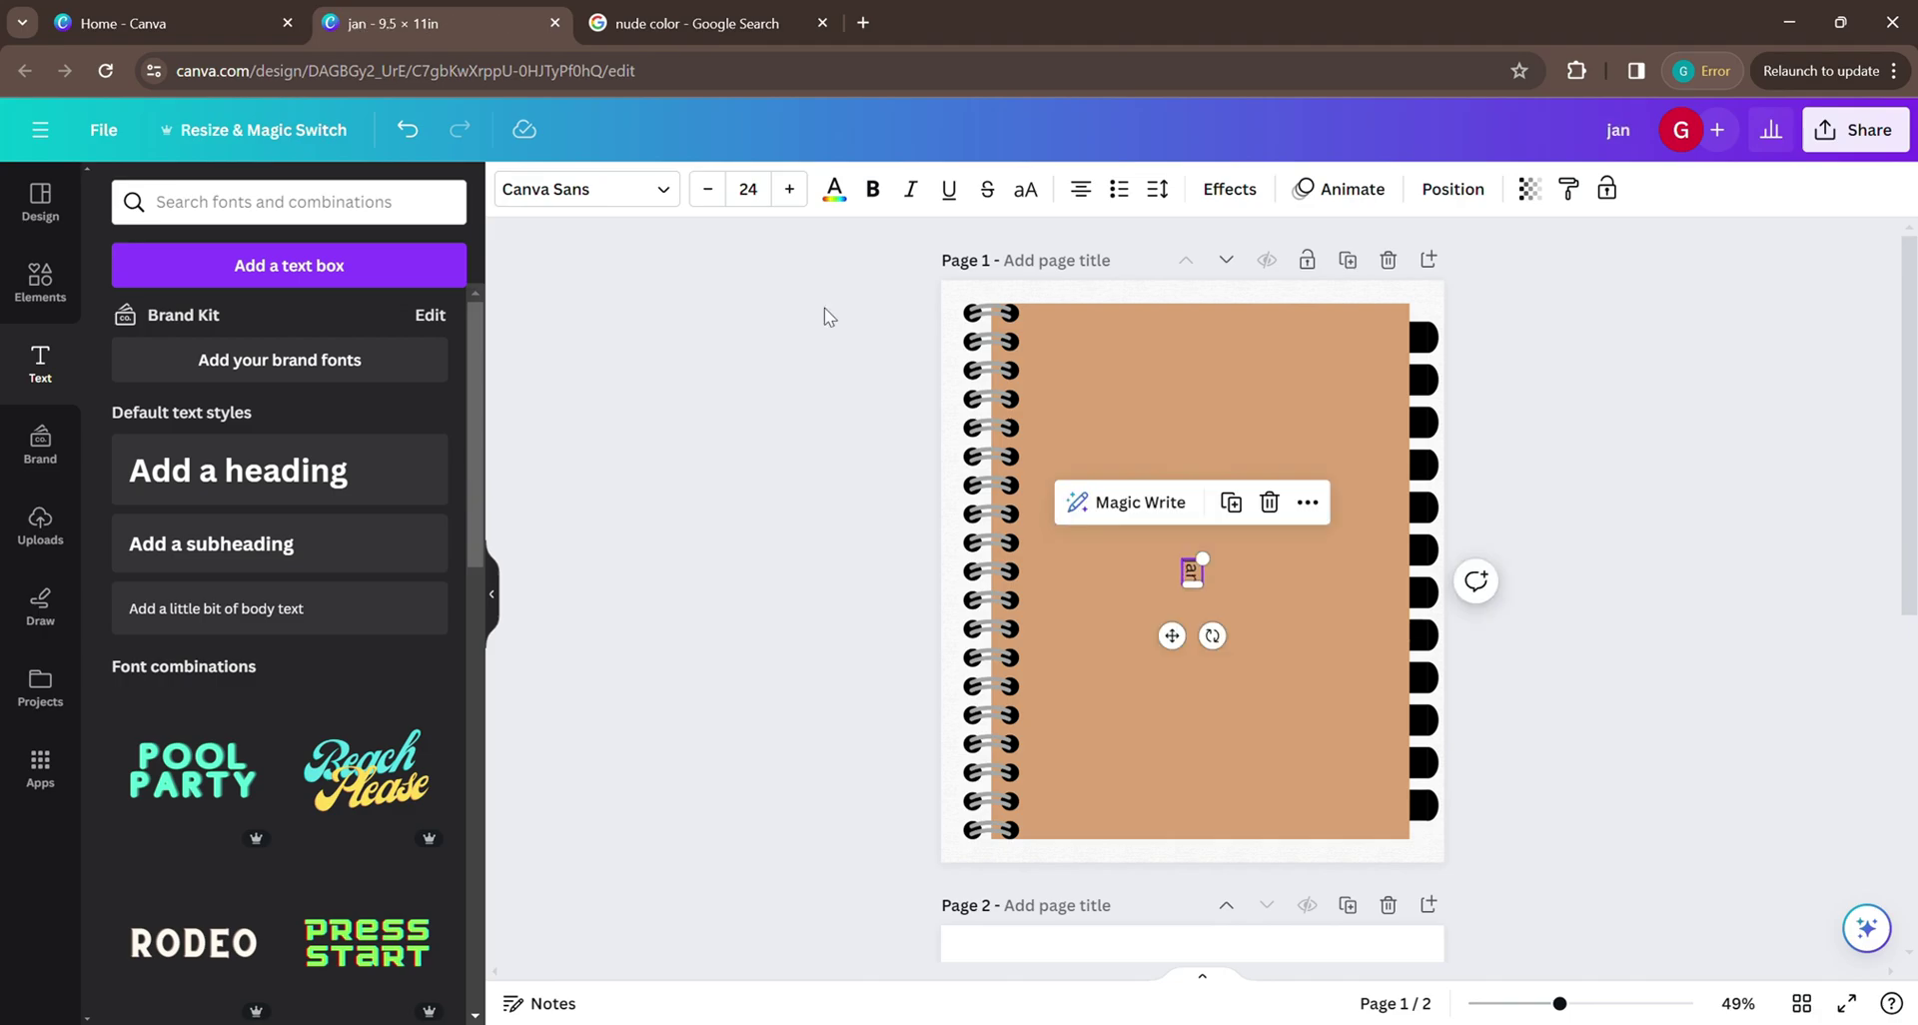
Color the "jan" text white and change its font to Alice.
click(835, 192)
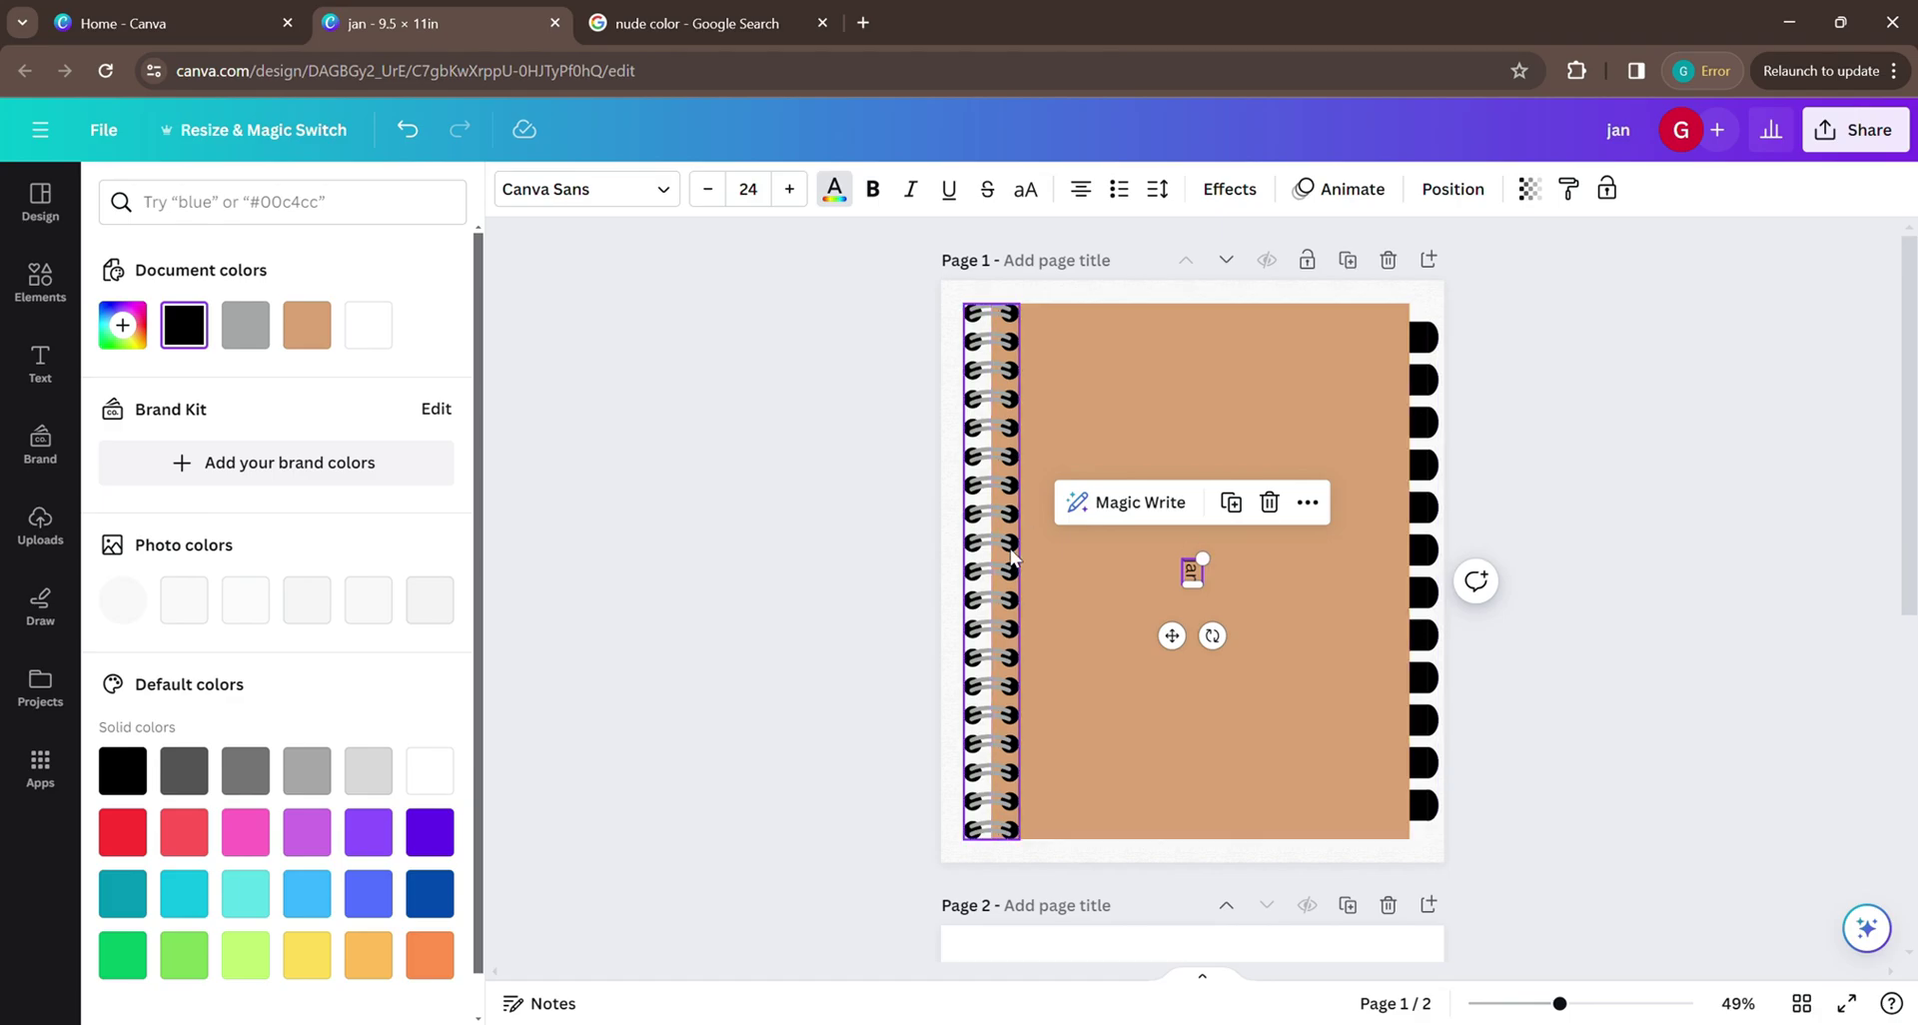
click(368, 325)
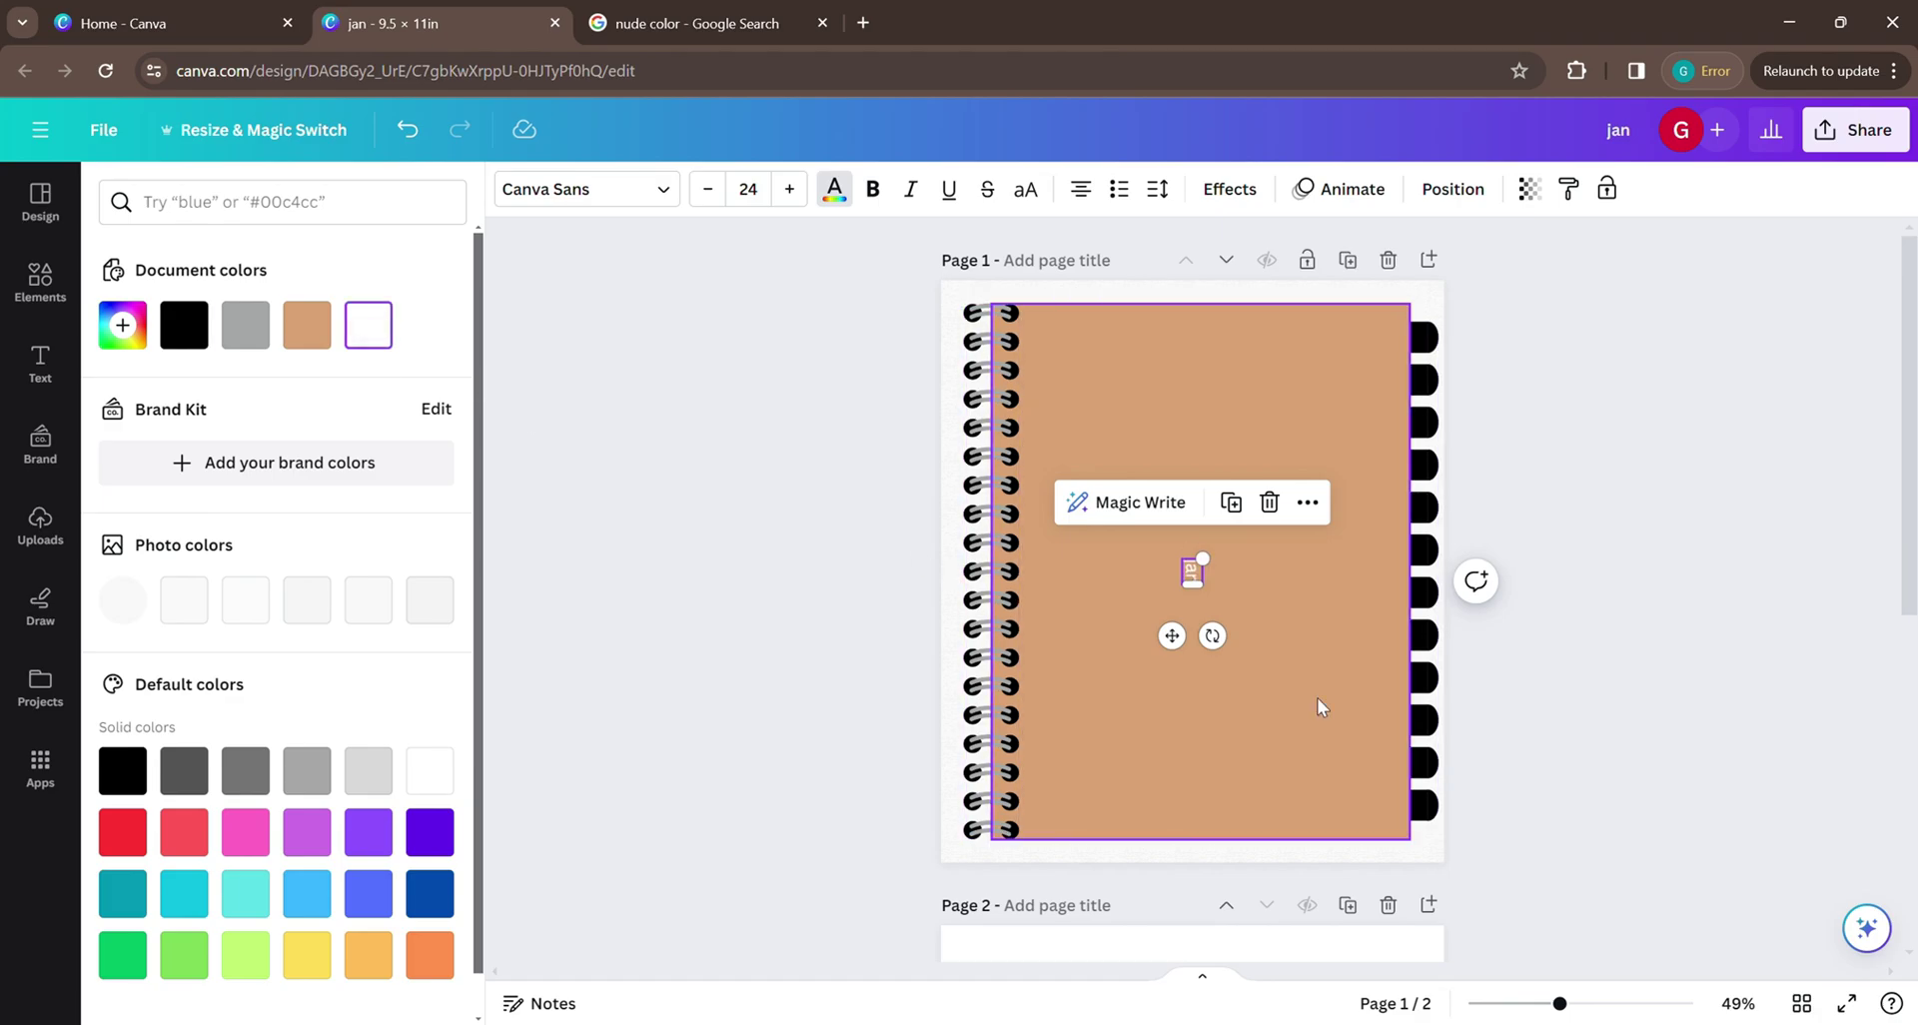
click(642, 189)
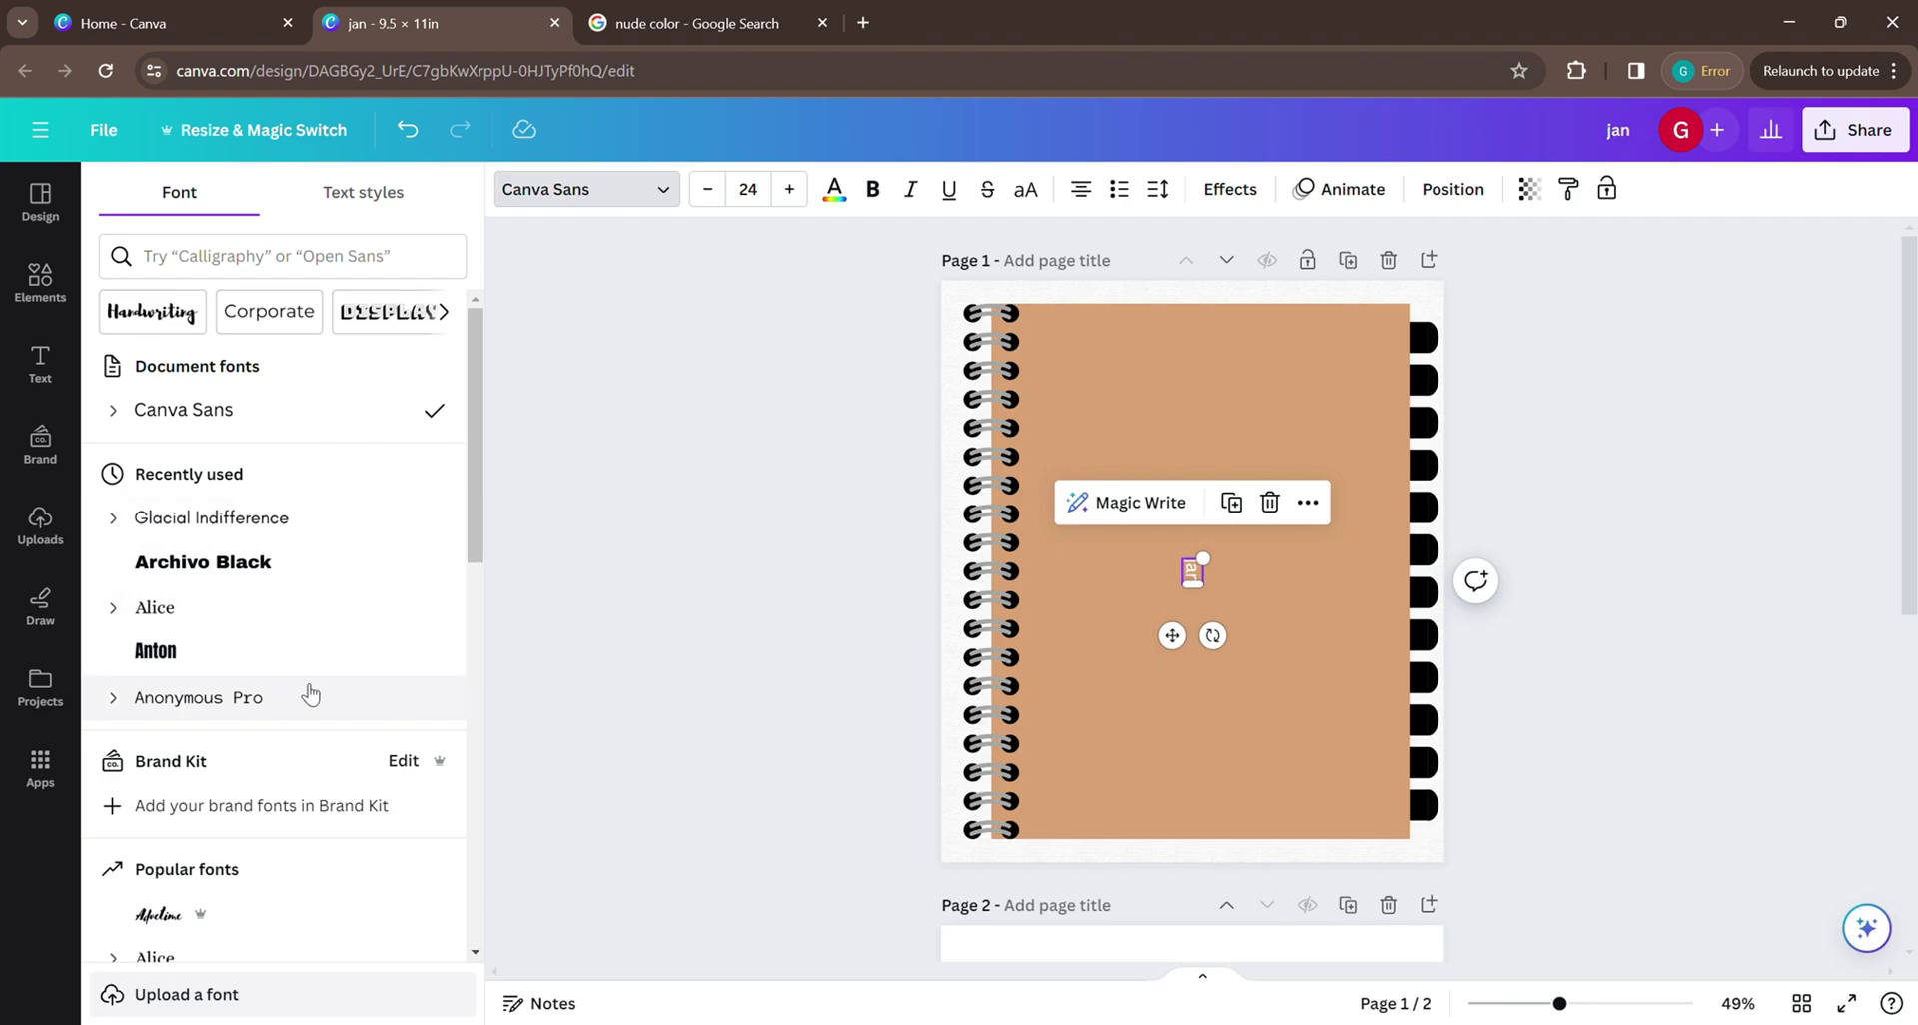
click(256, 606)
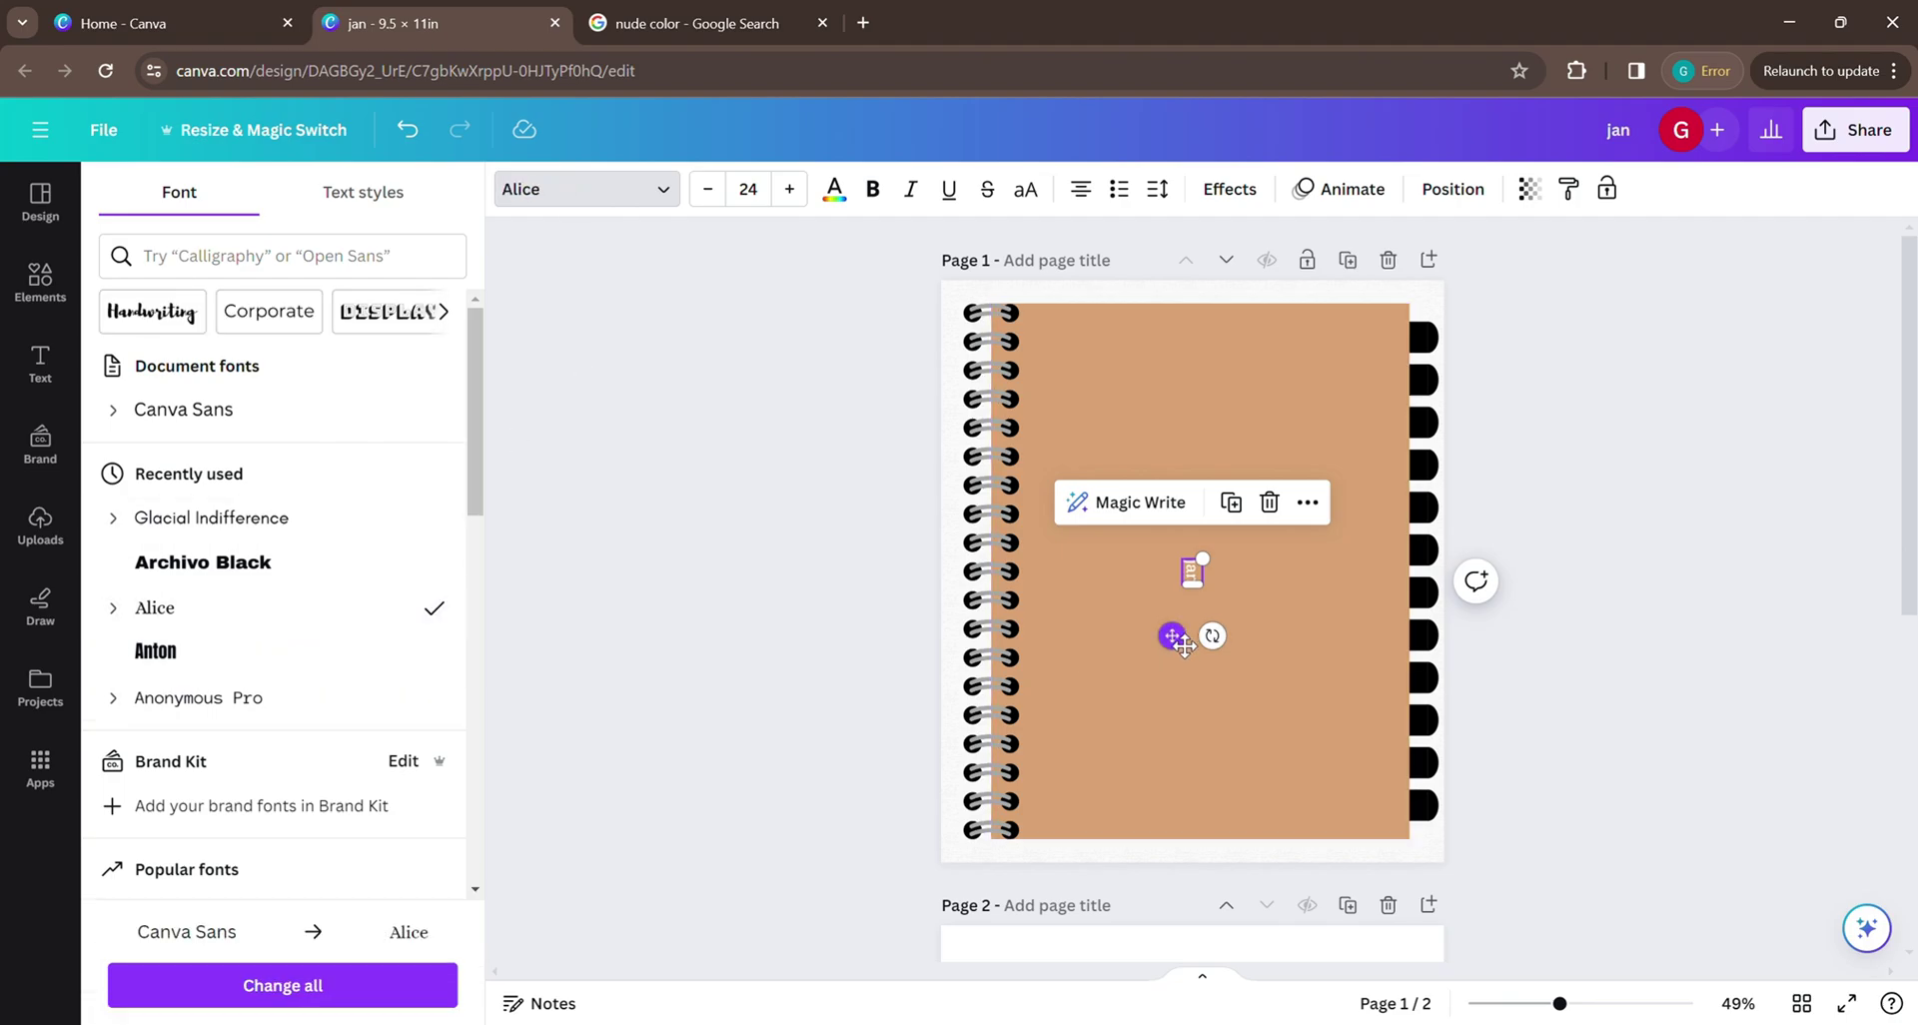
Move the rotated "jan" label onto the topmost black divider tab and adjust its position there.
drag(1172, 636, 1403, 398)
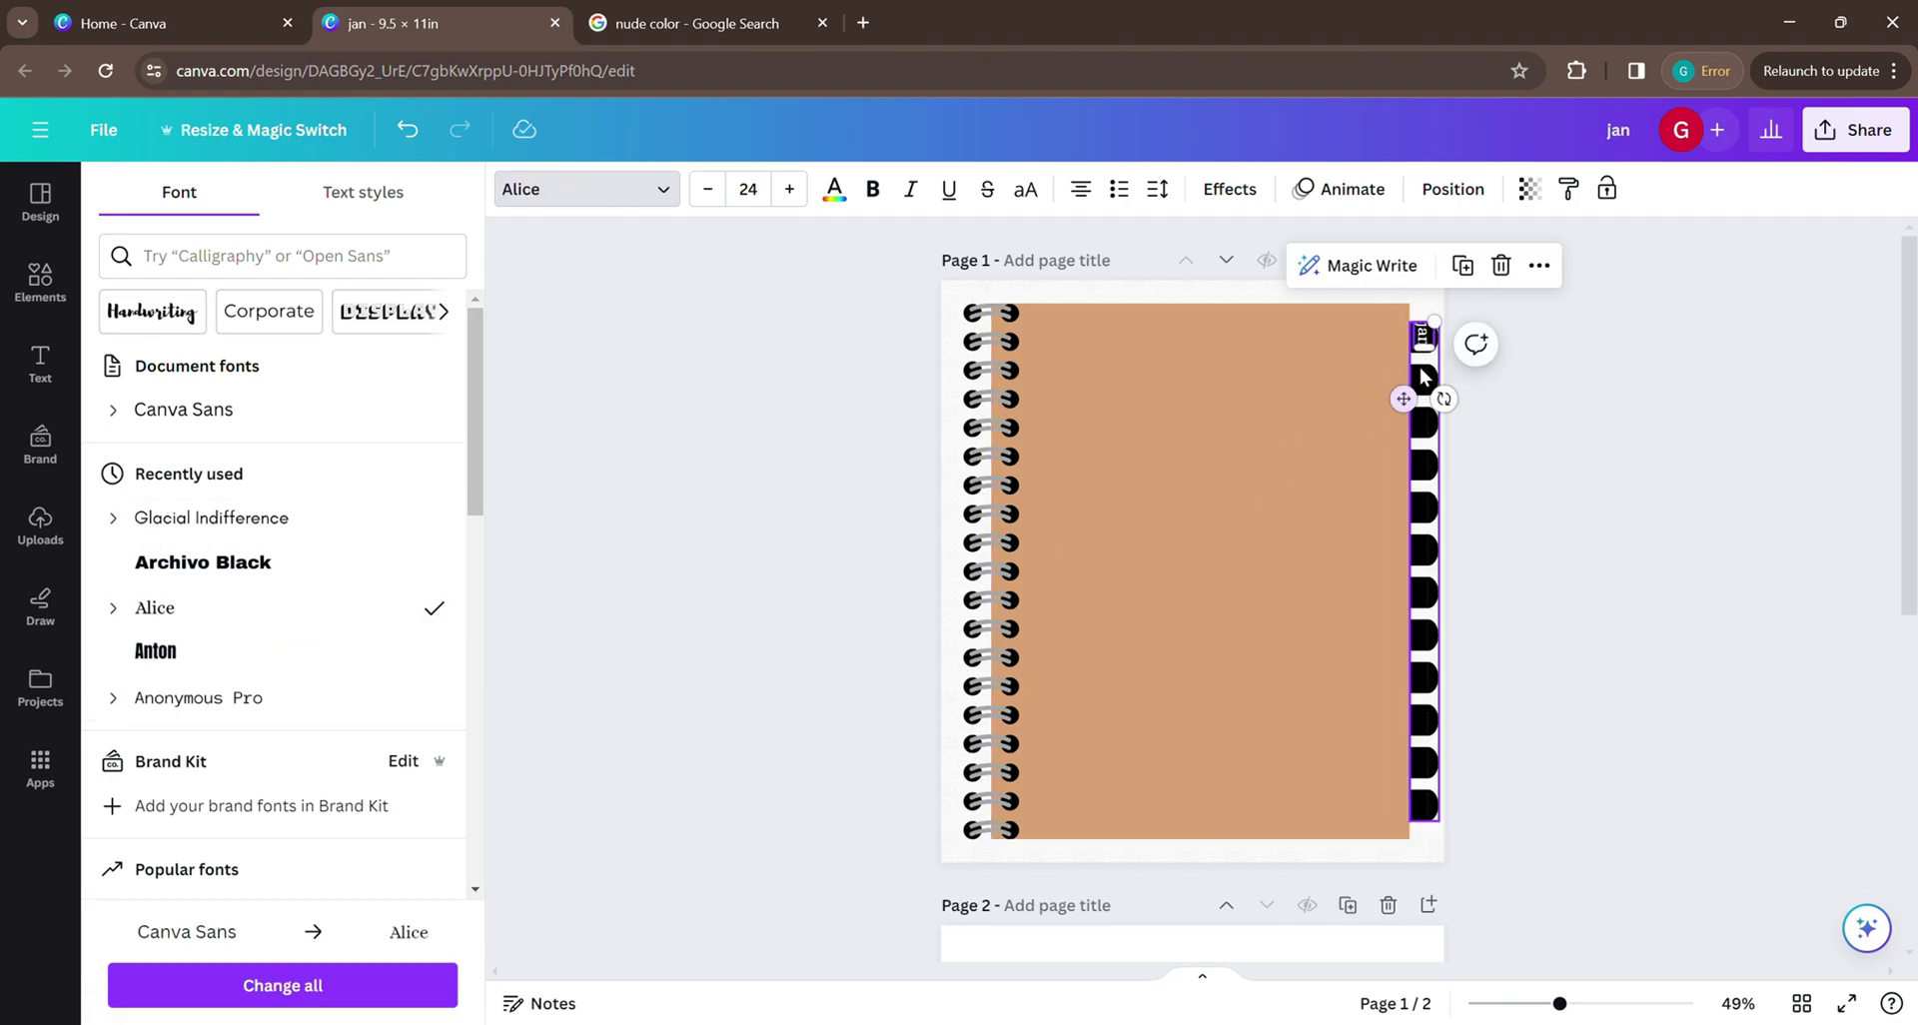
drag(1442, 333, 1418, 405)
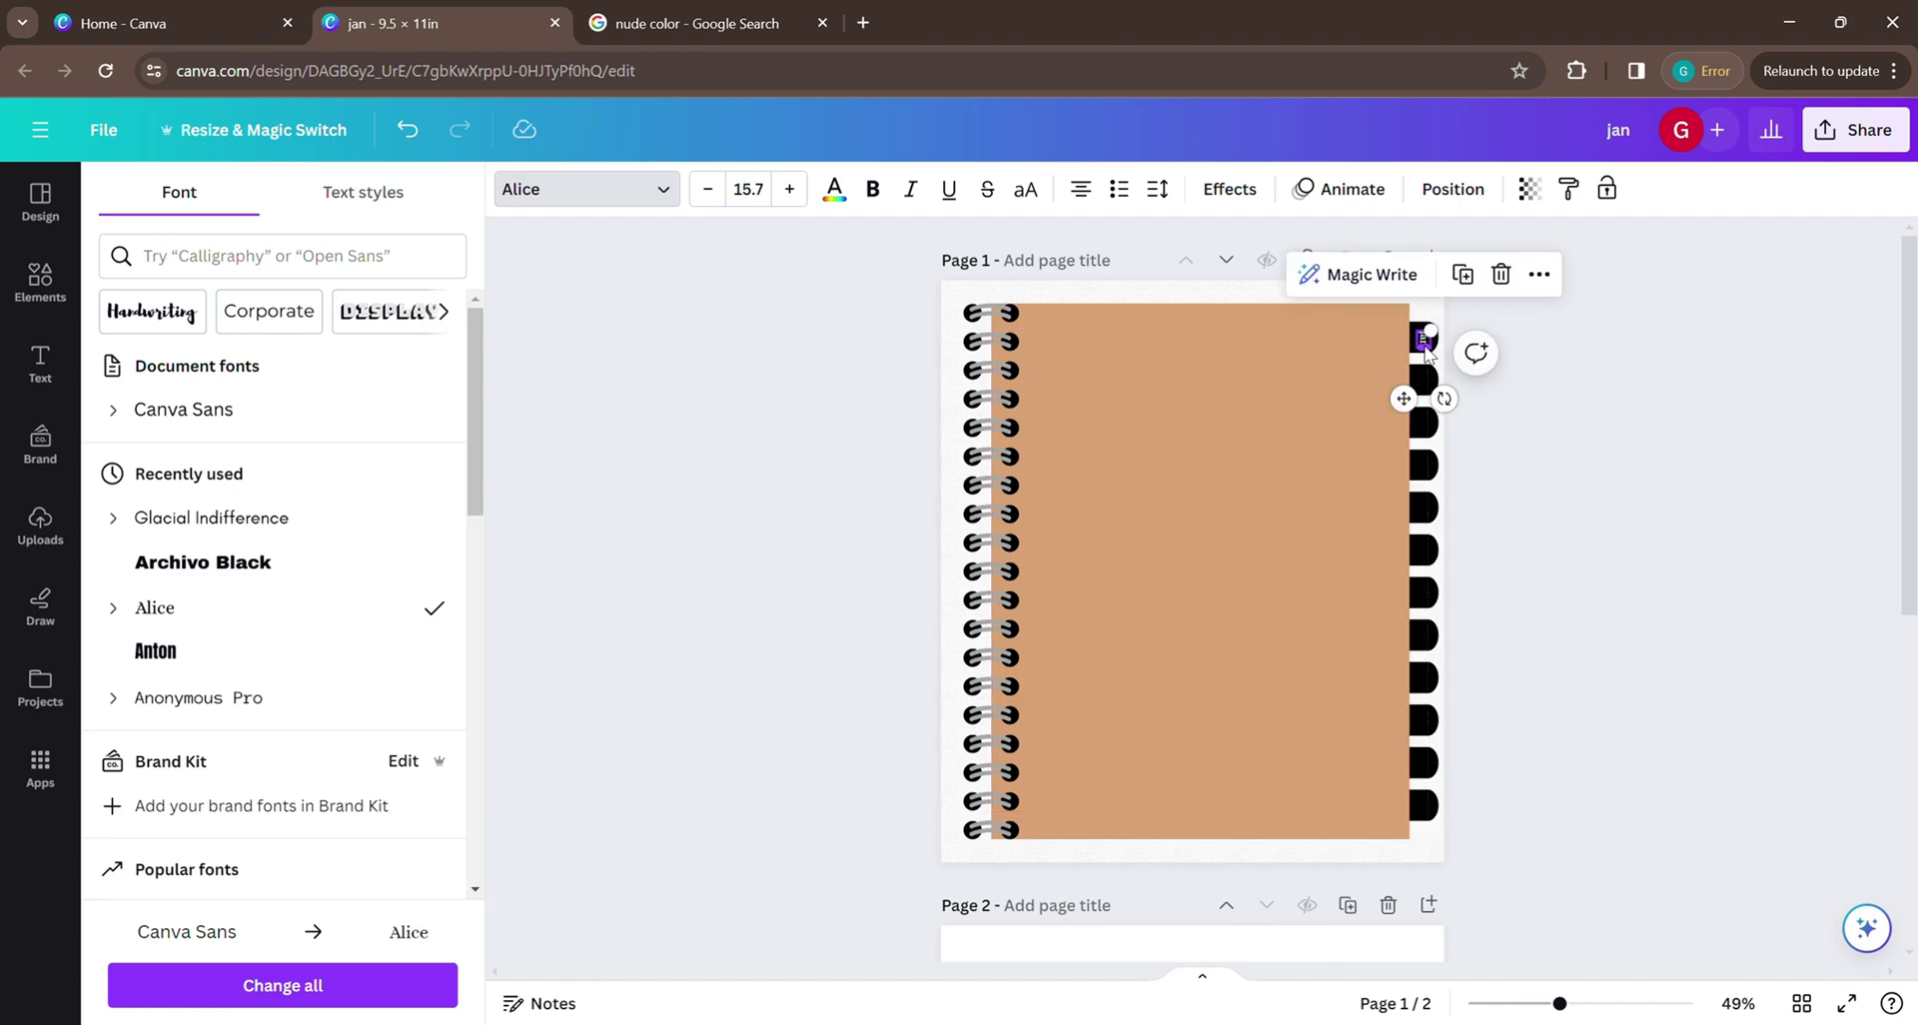
drag(1447, 343, 1445, 332)
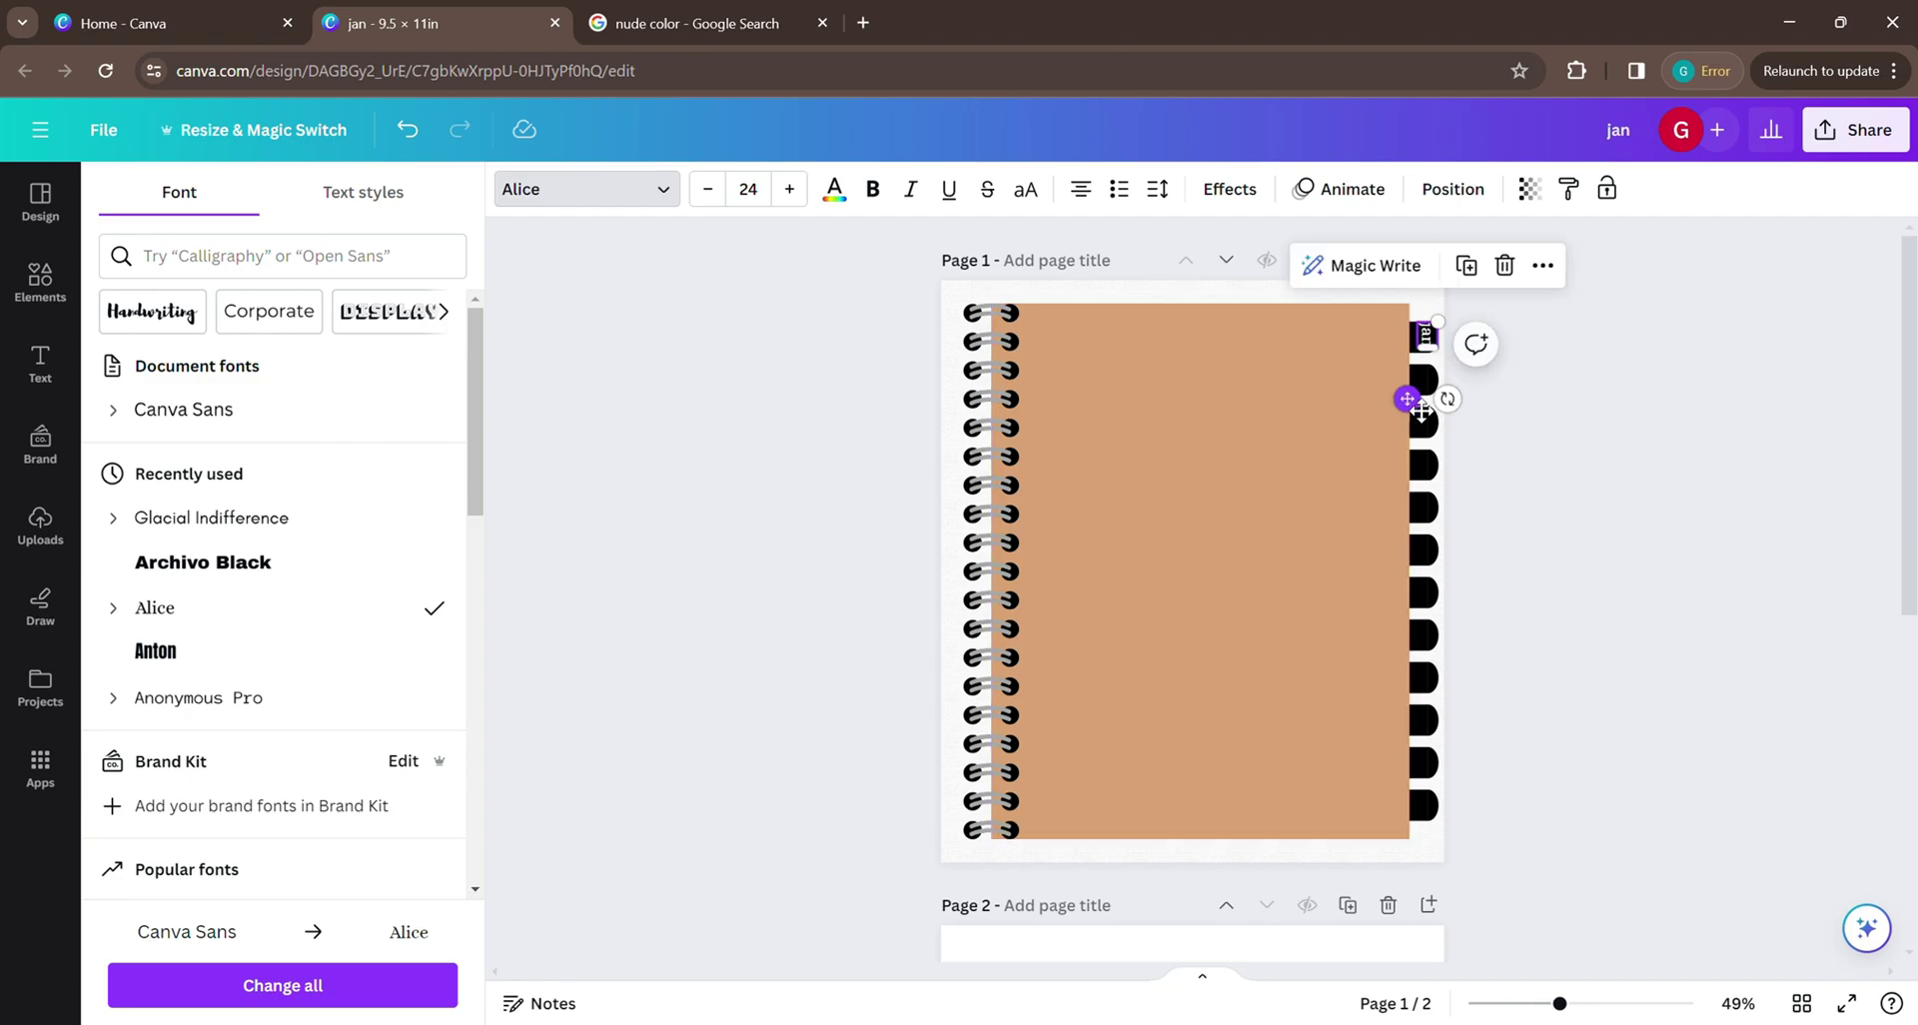
drag(1421, 410, 1418, 412)
key(Escape)
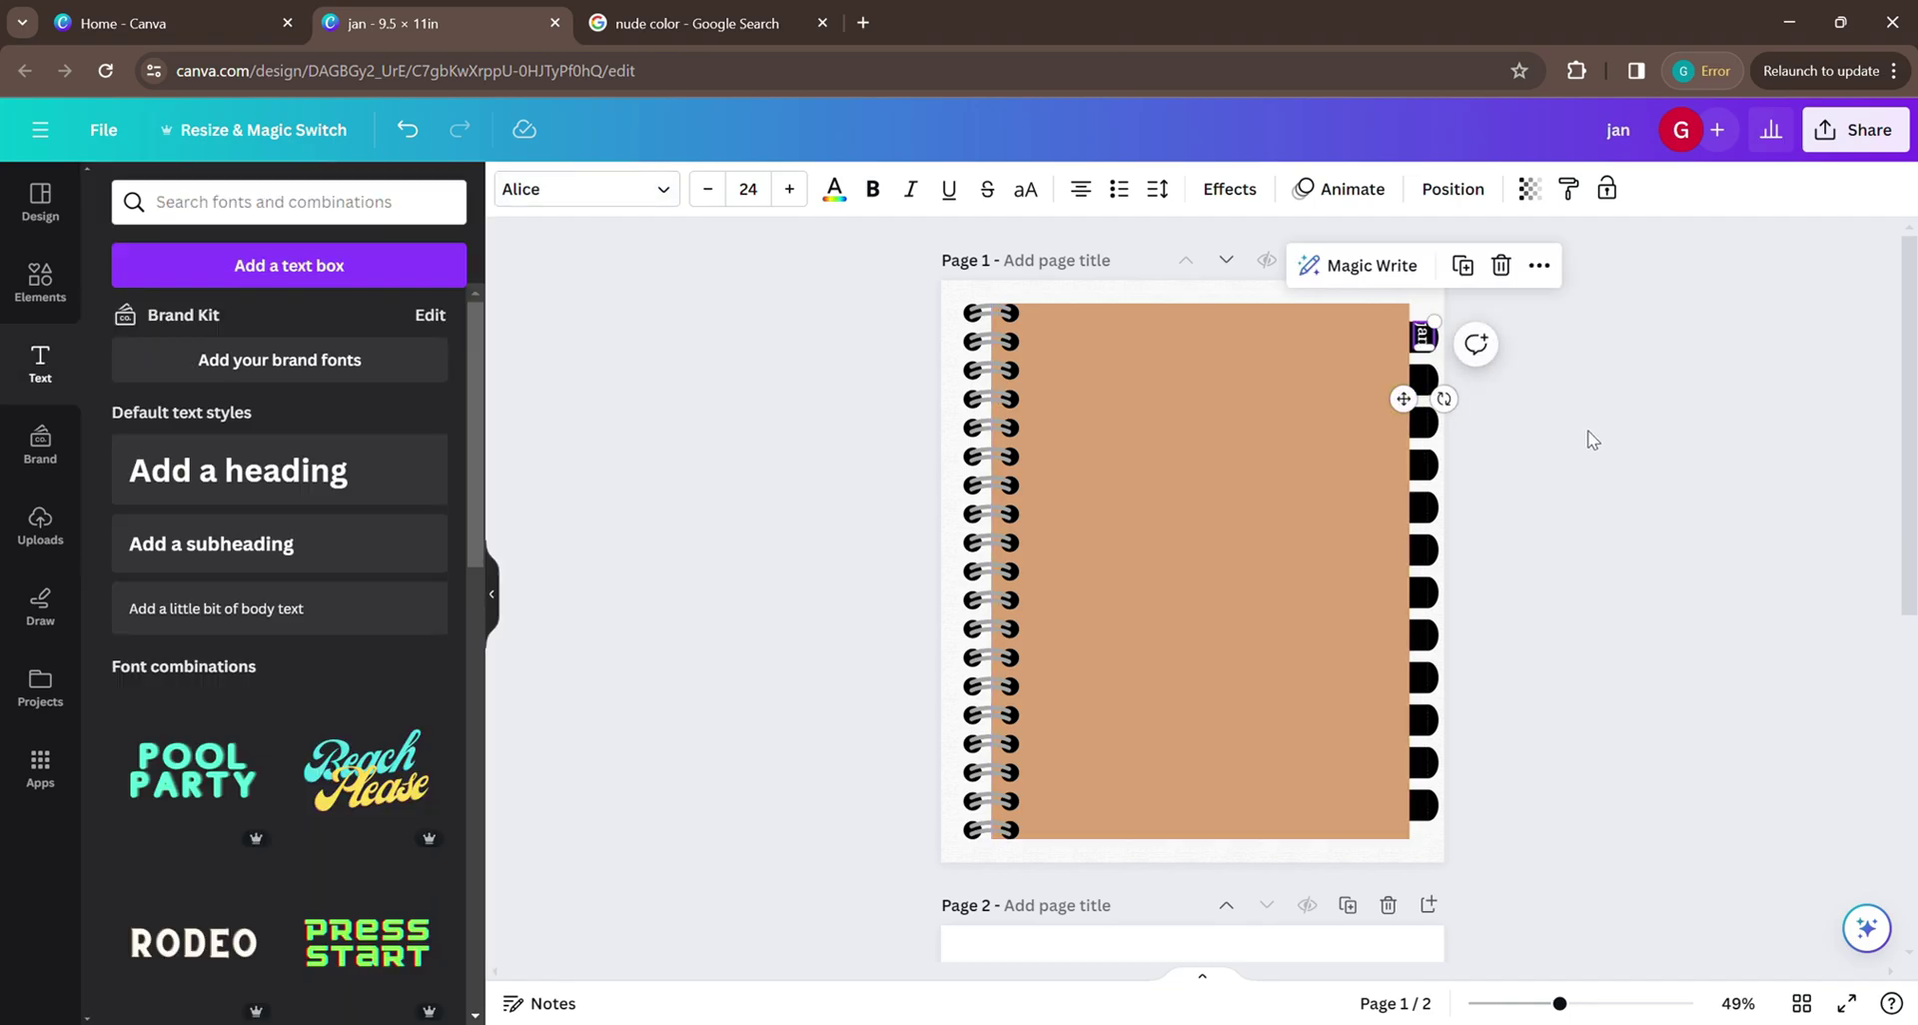
key(Escape)
click(1430, 346)
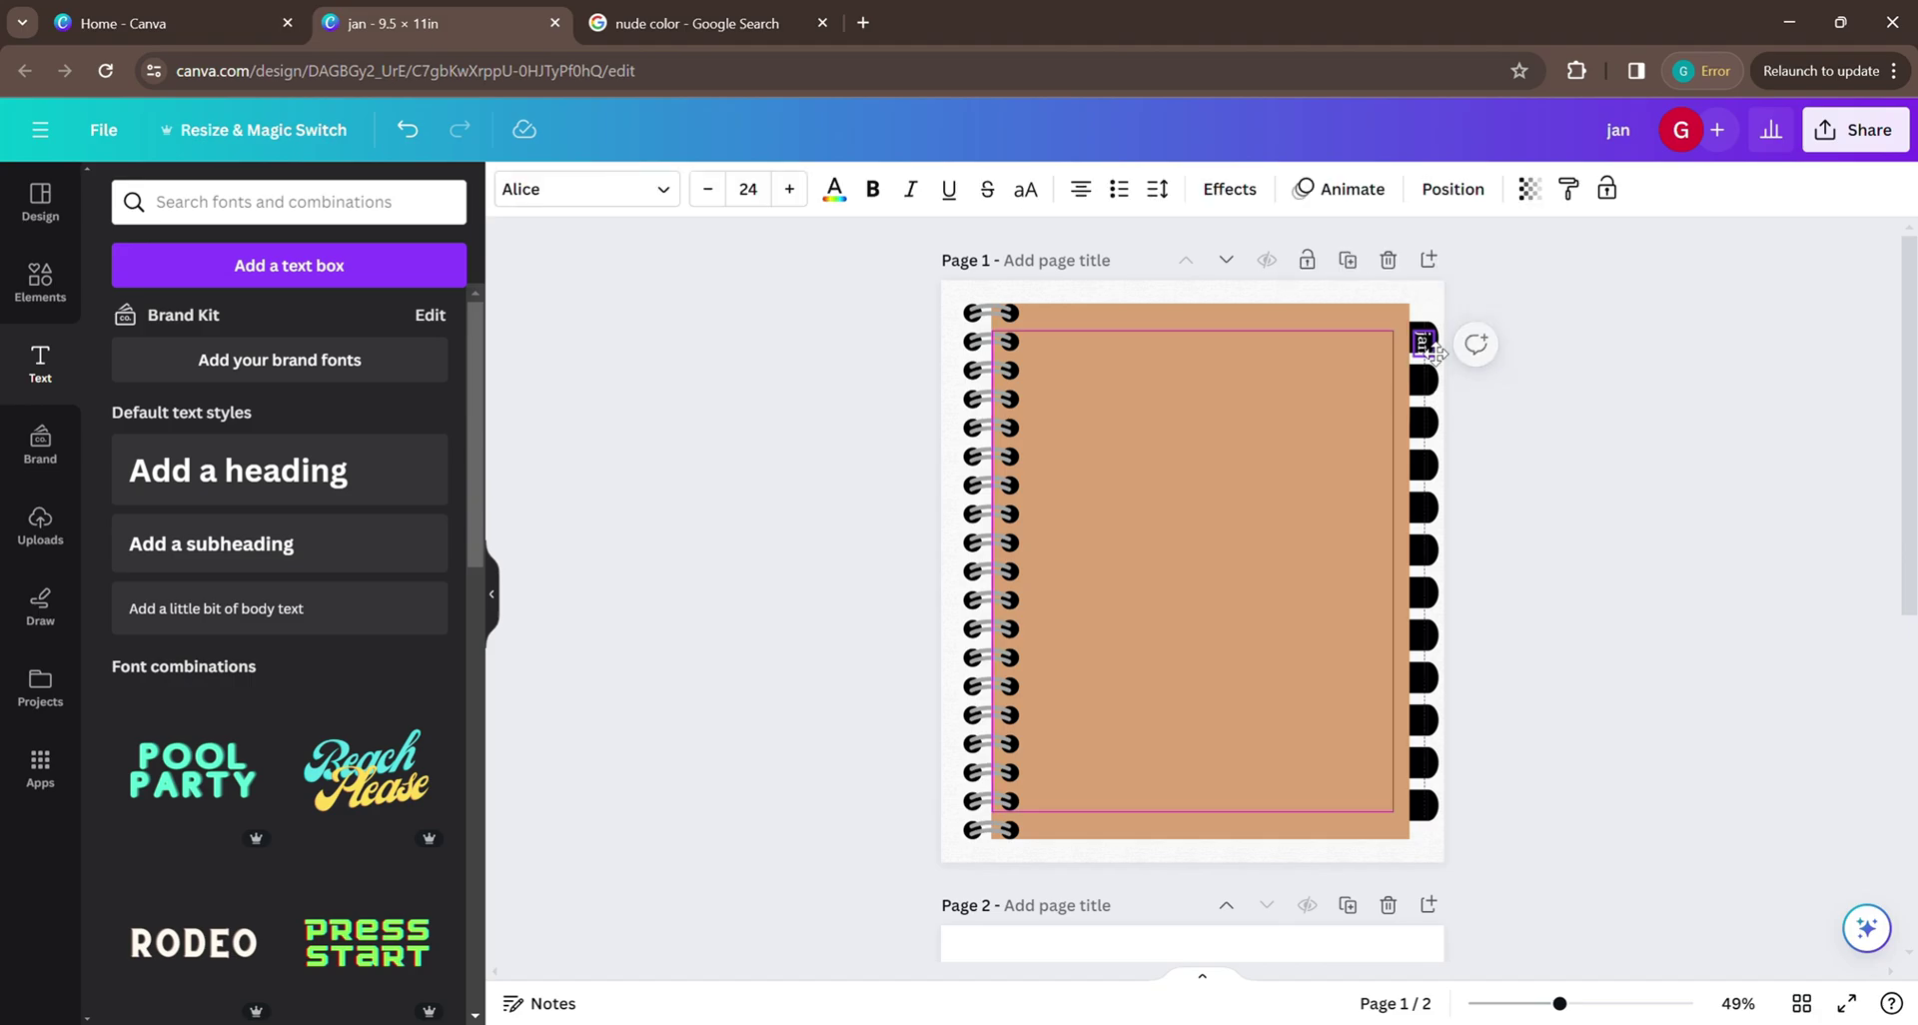
drag(1435, 352, 1438, 347)
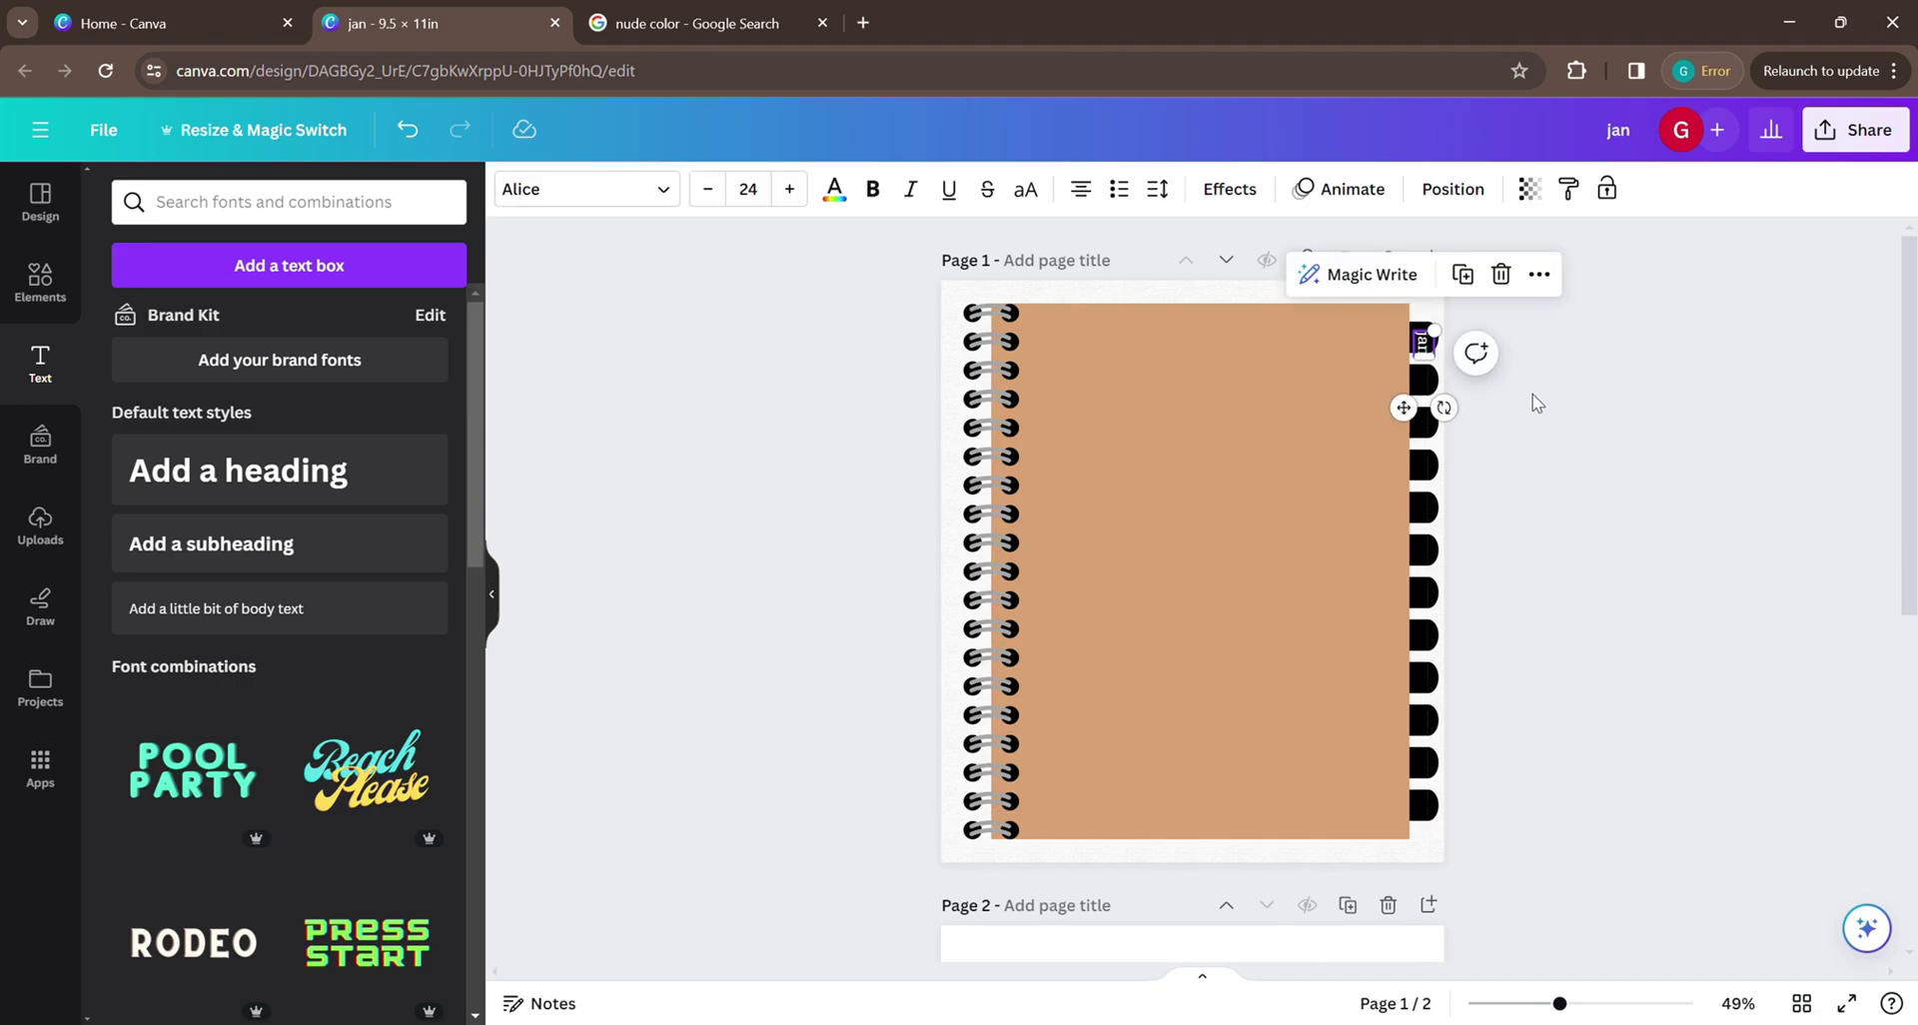
click(1495, 390)
Reduce the "jan" label to font size 22 so it fits the first tab.
click(1439, 353)
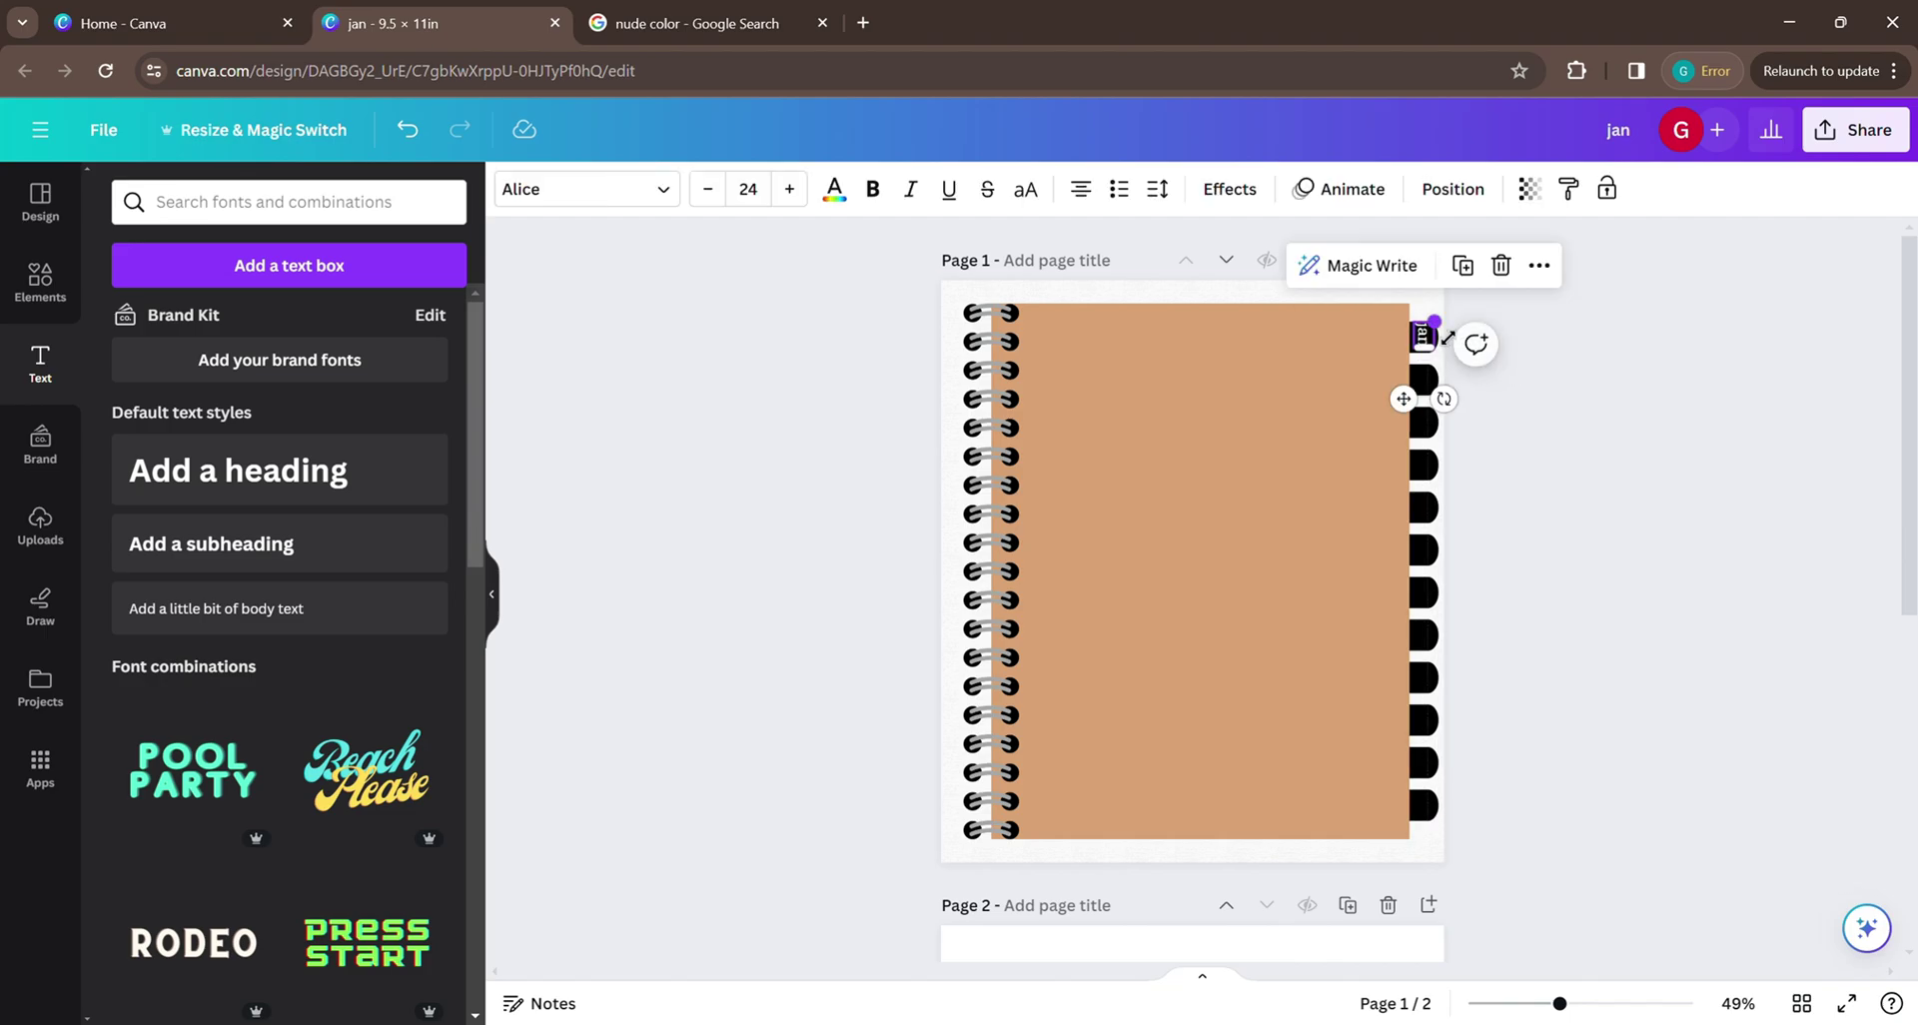
drag(1448, 338, 1436, 340)
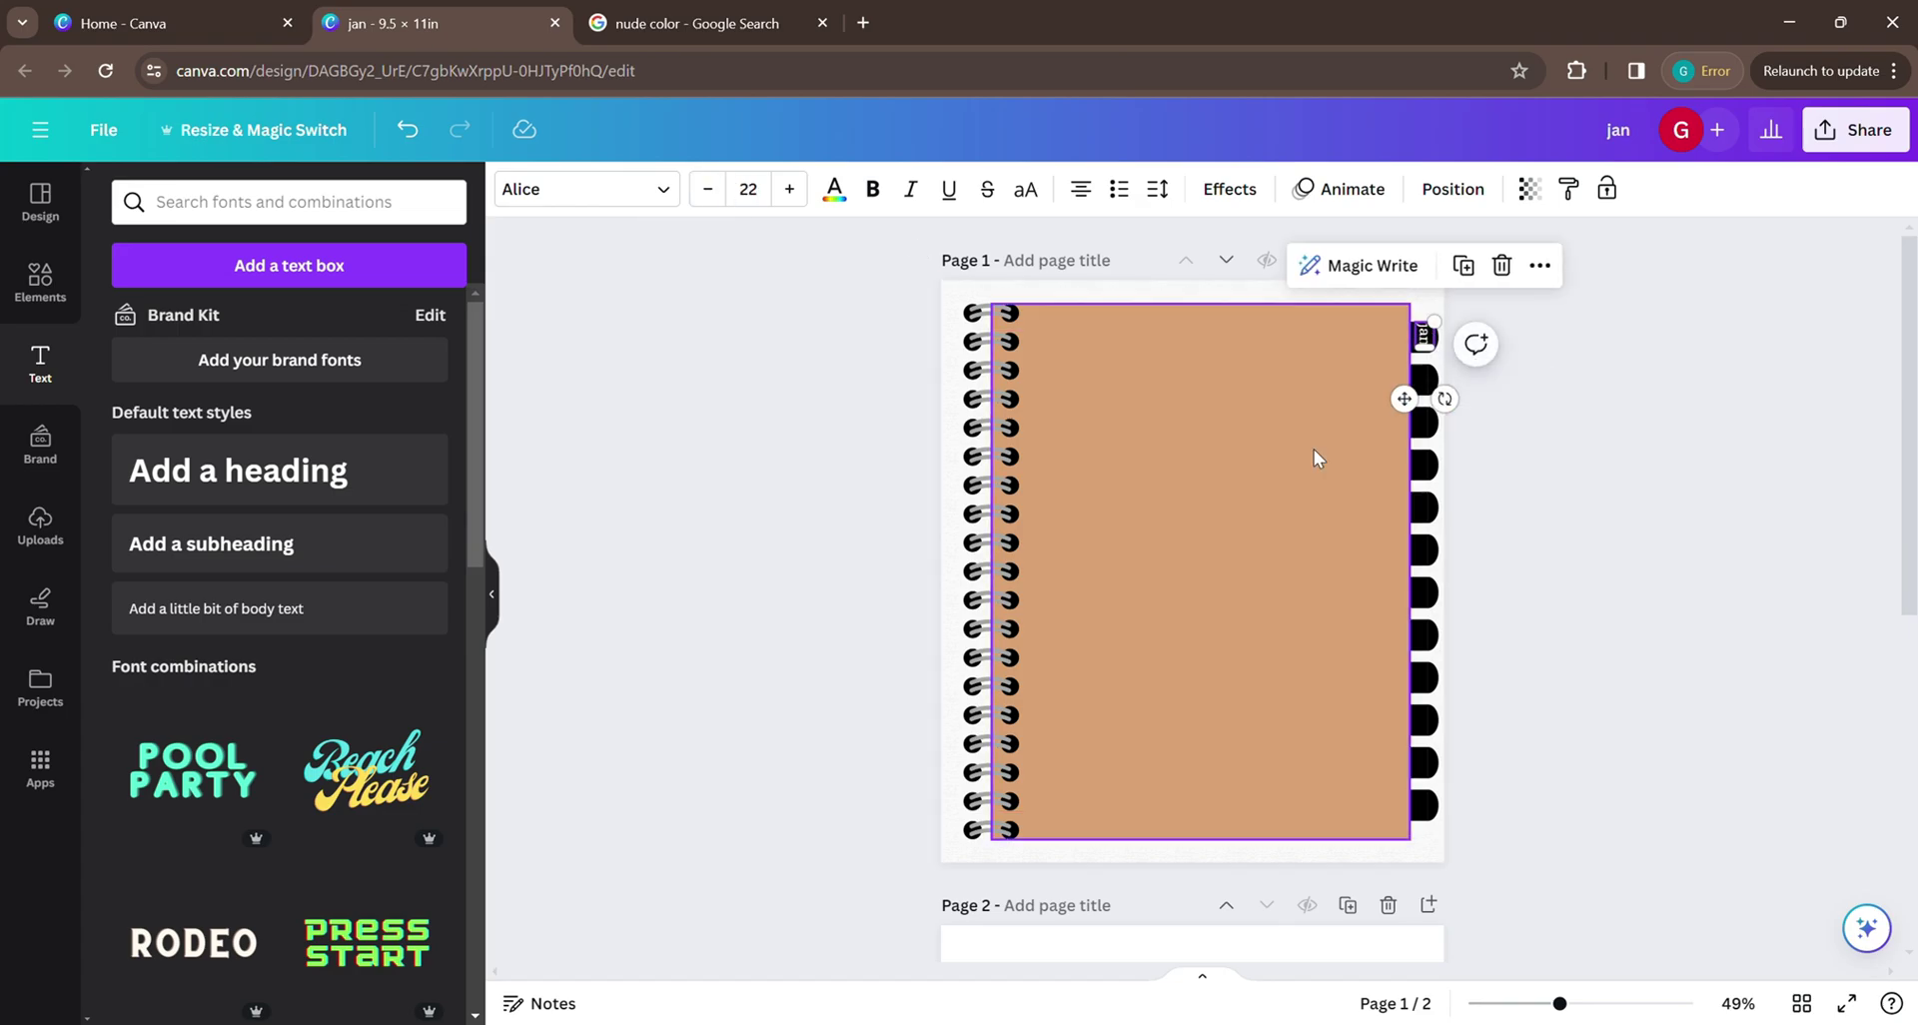
click(1515, 420)
click(1424, 338)
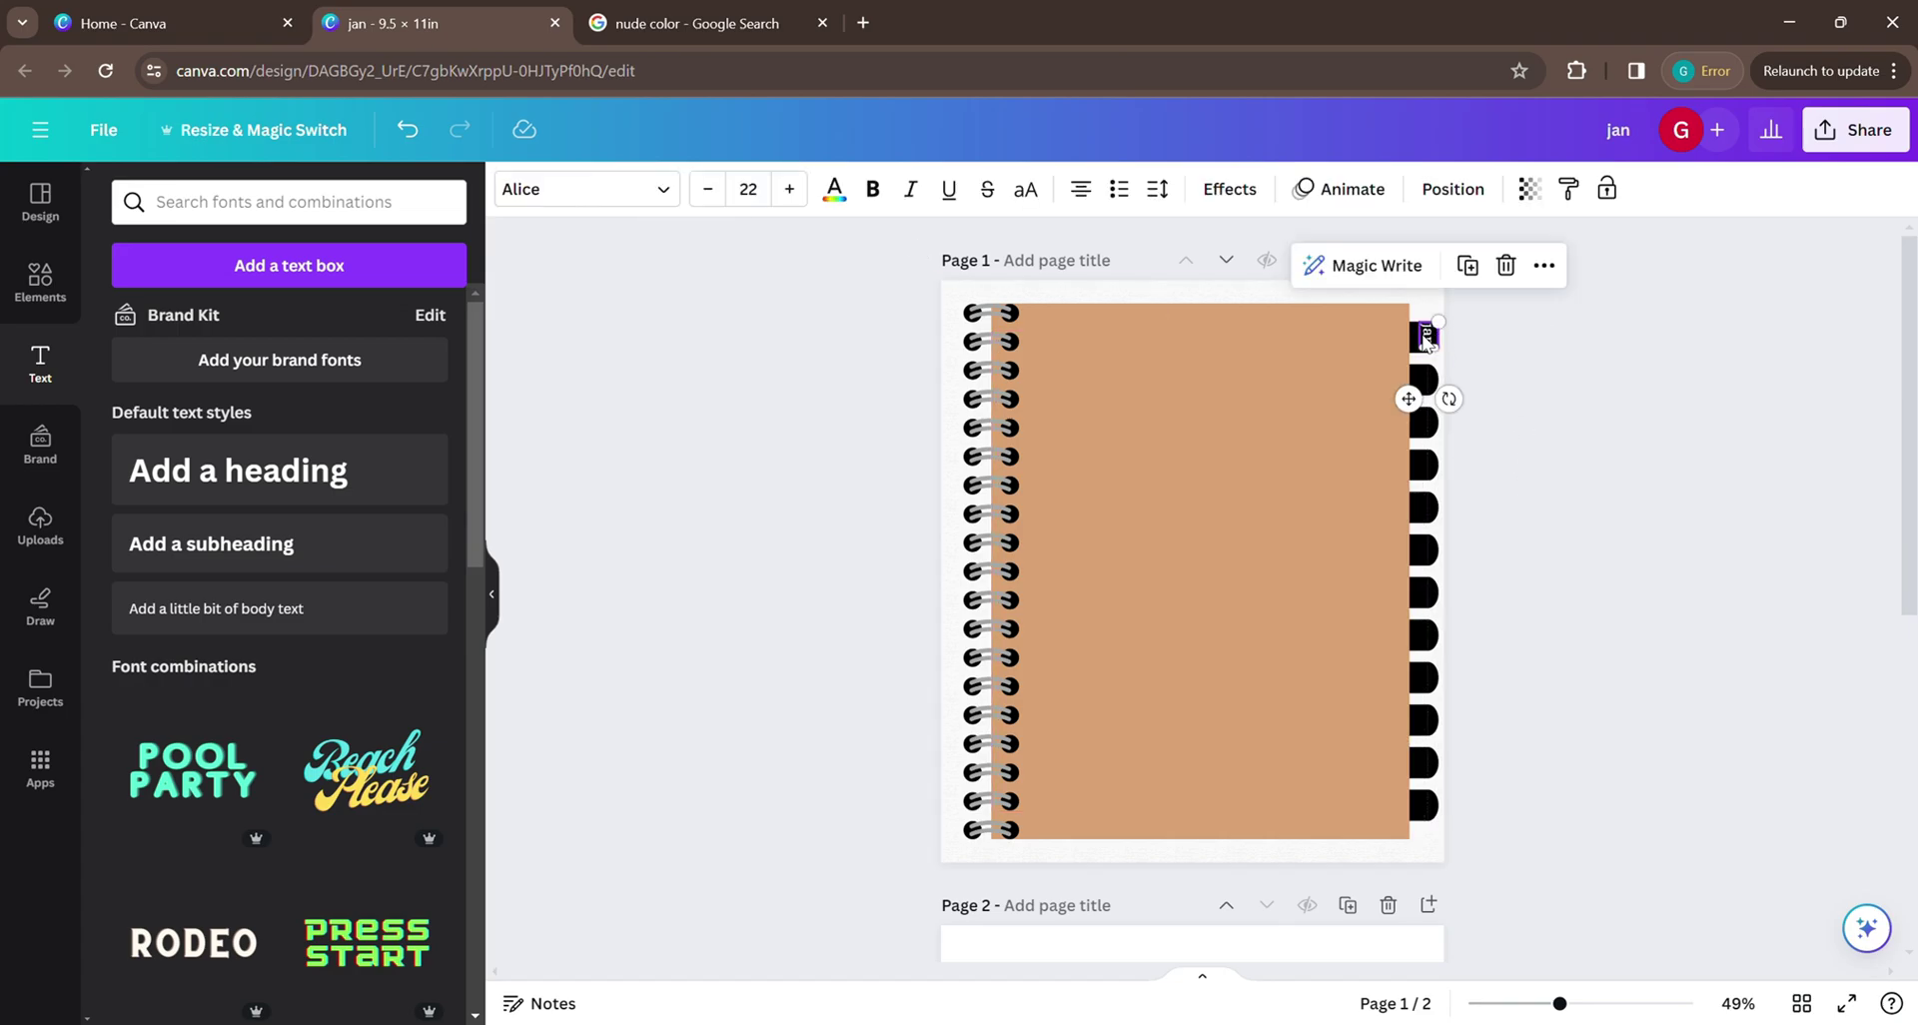
click(1610, 438)
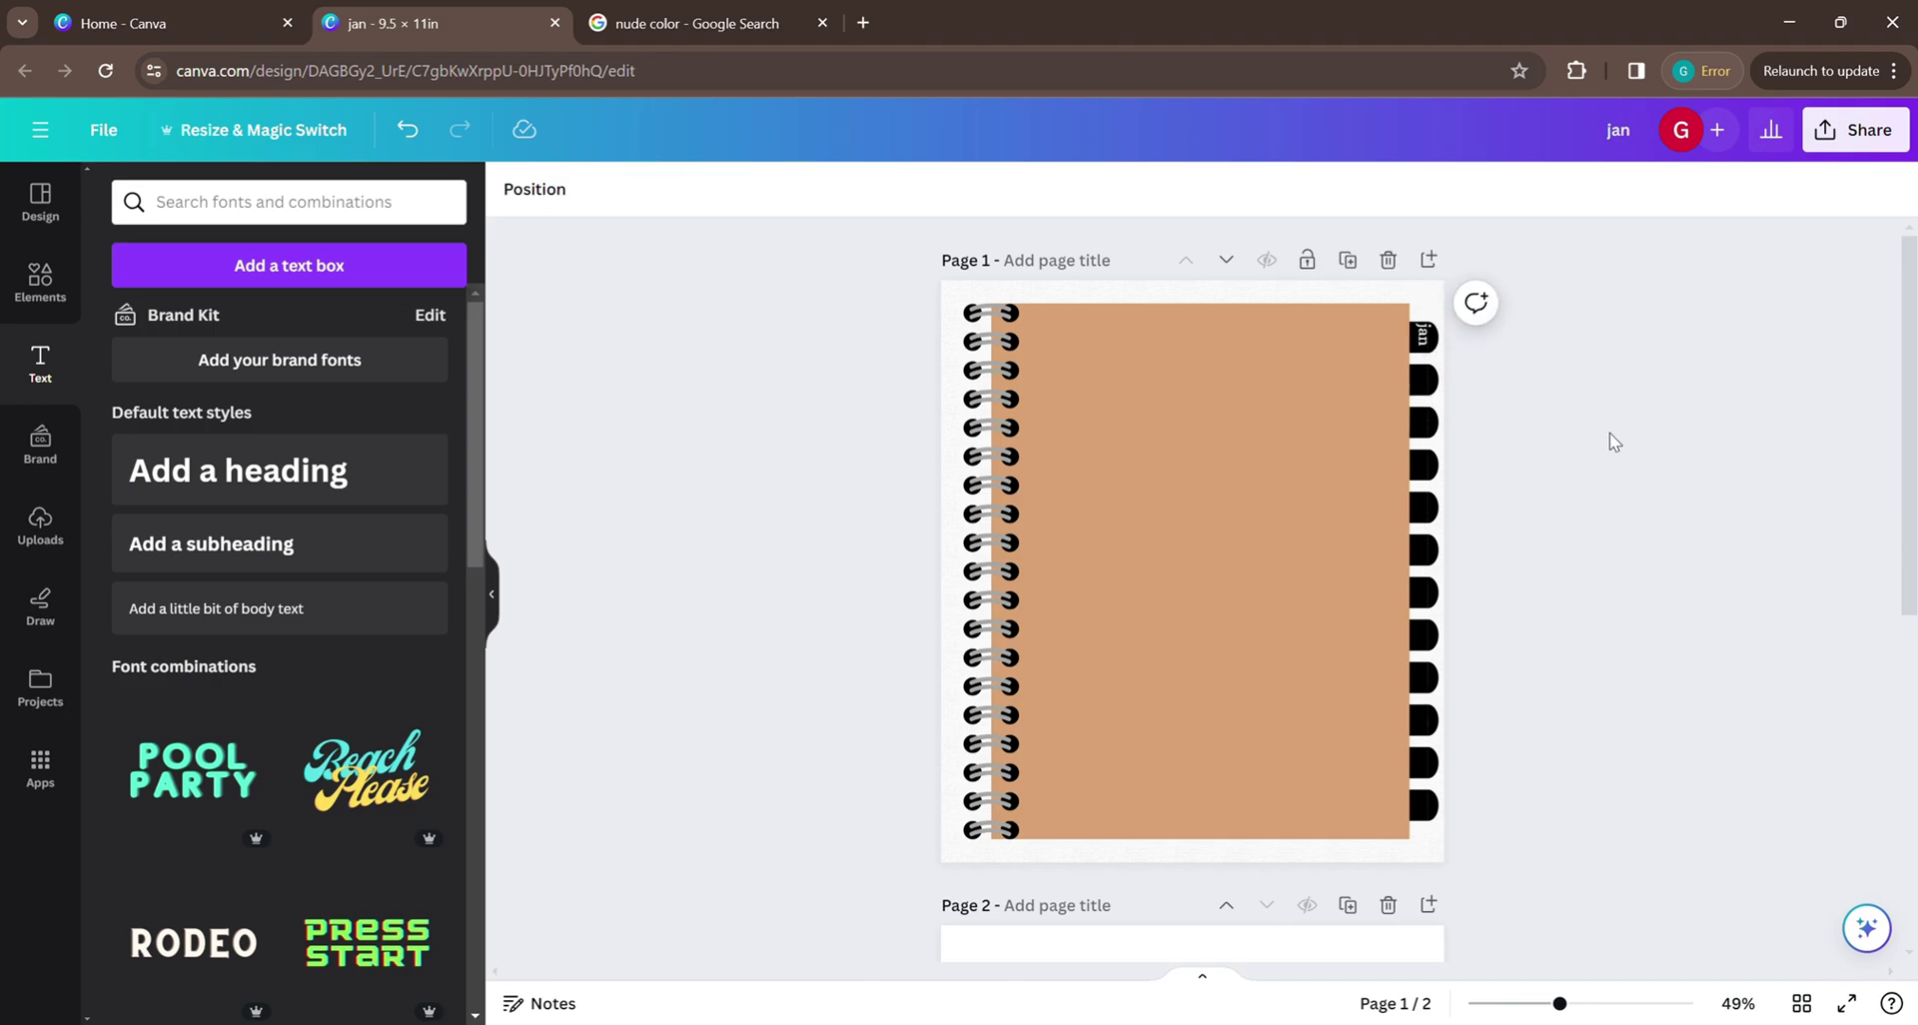
Duplicate the "jan" label down the column of divider tabs so that all twelve tabs carry a copy.
click(1421, 339)
drag(1403, 398, 1412, 407)
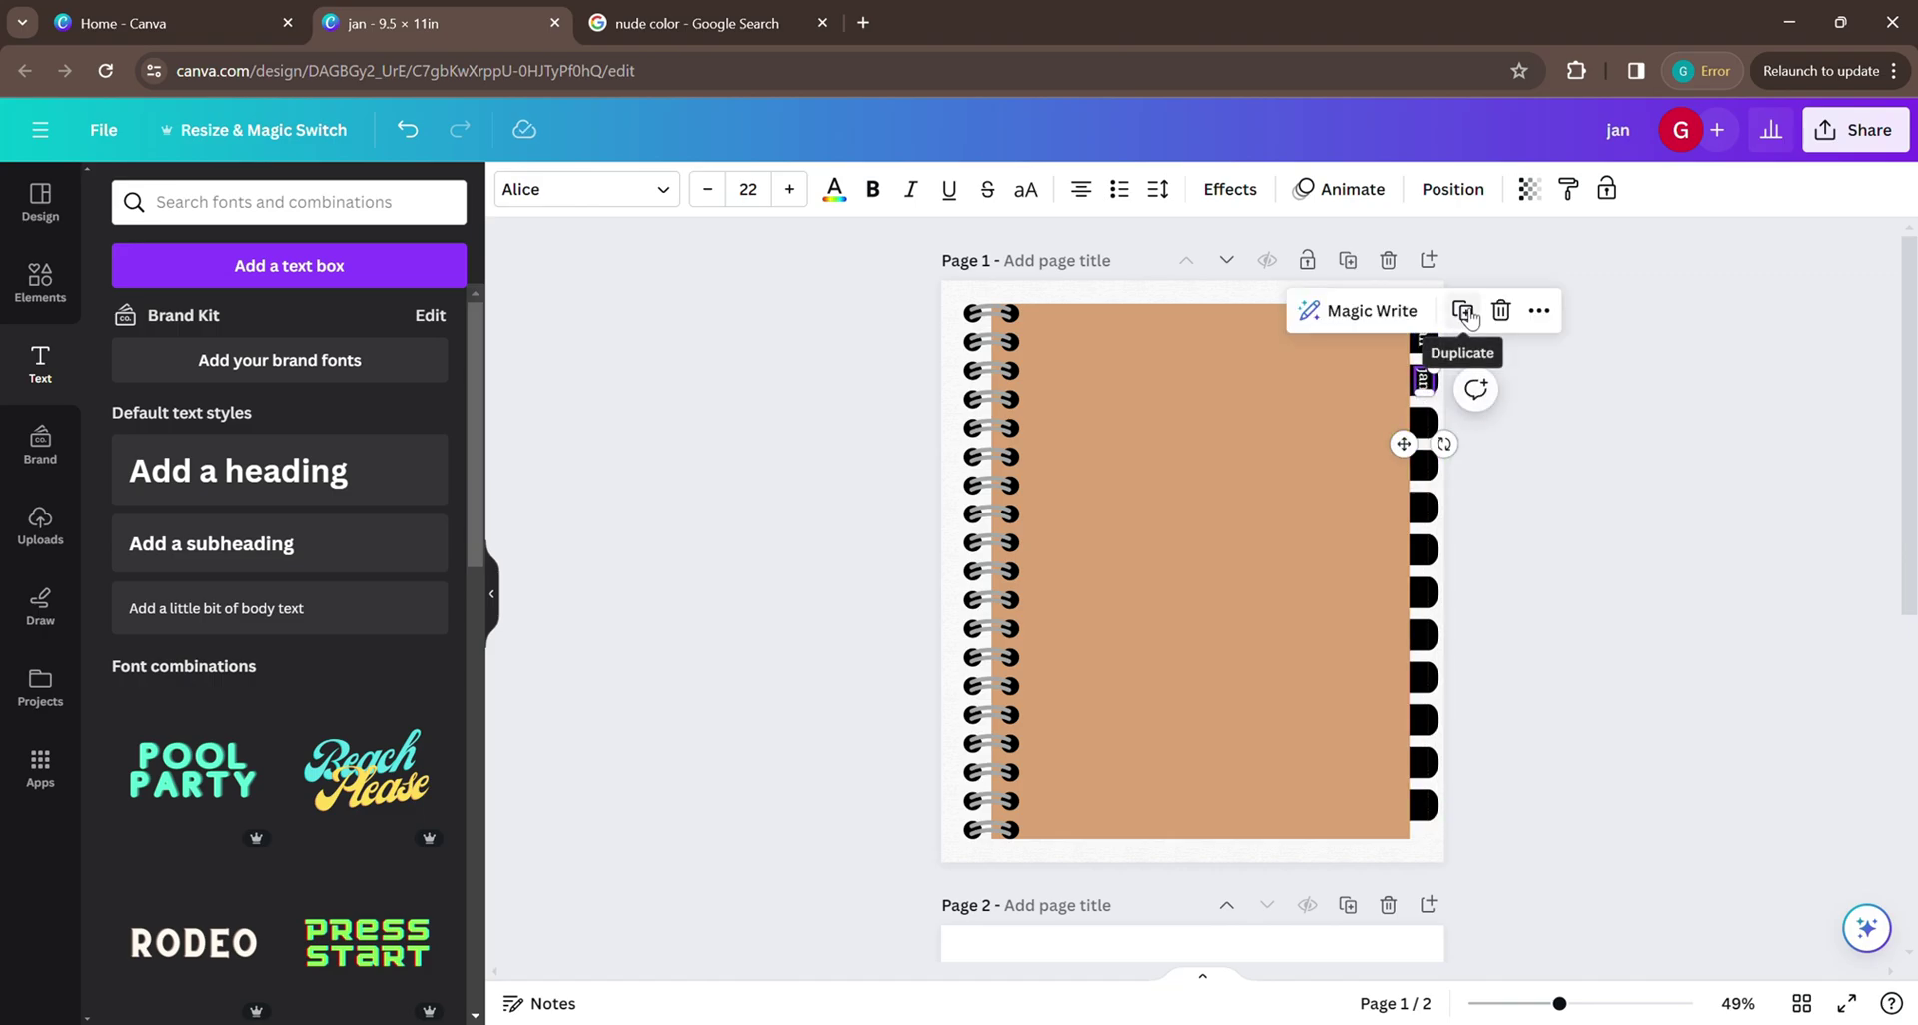
click(1462, 308)
click(1462, 355)
click(1462, 399)
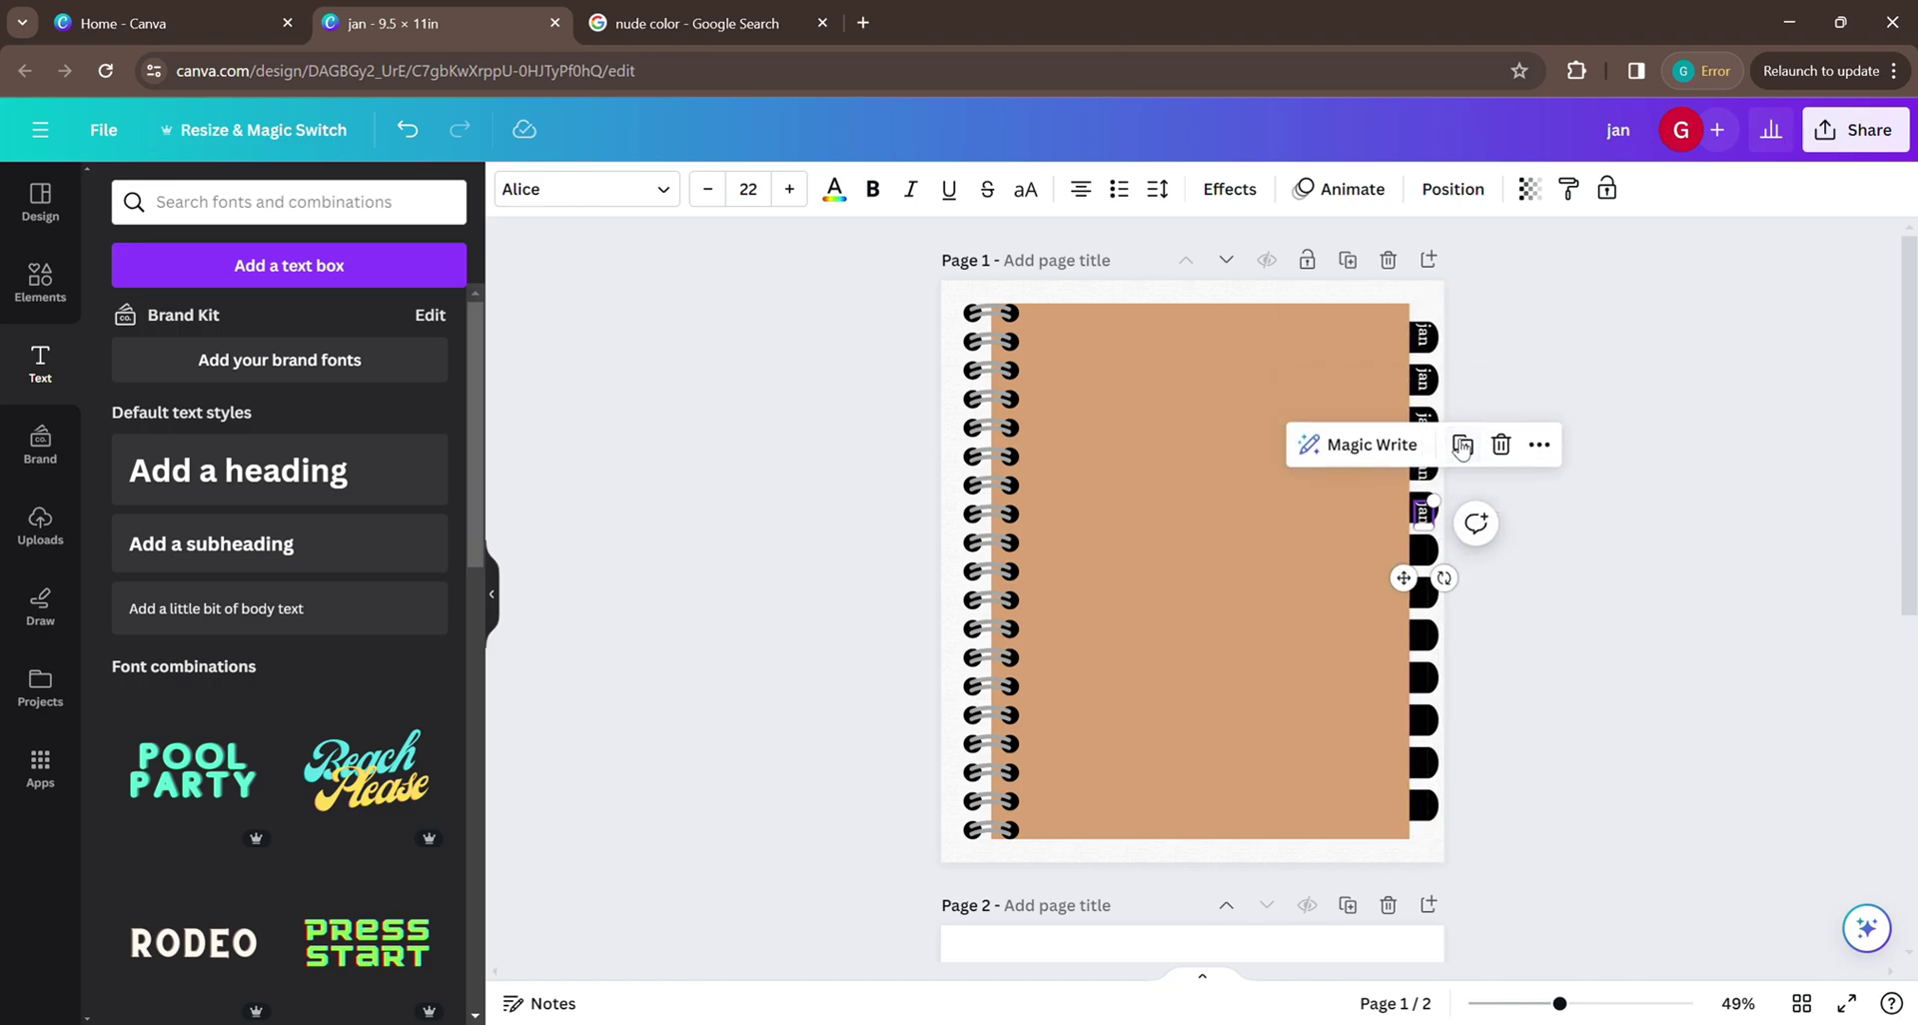
click(1462, 444)
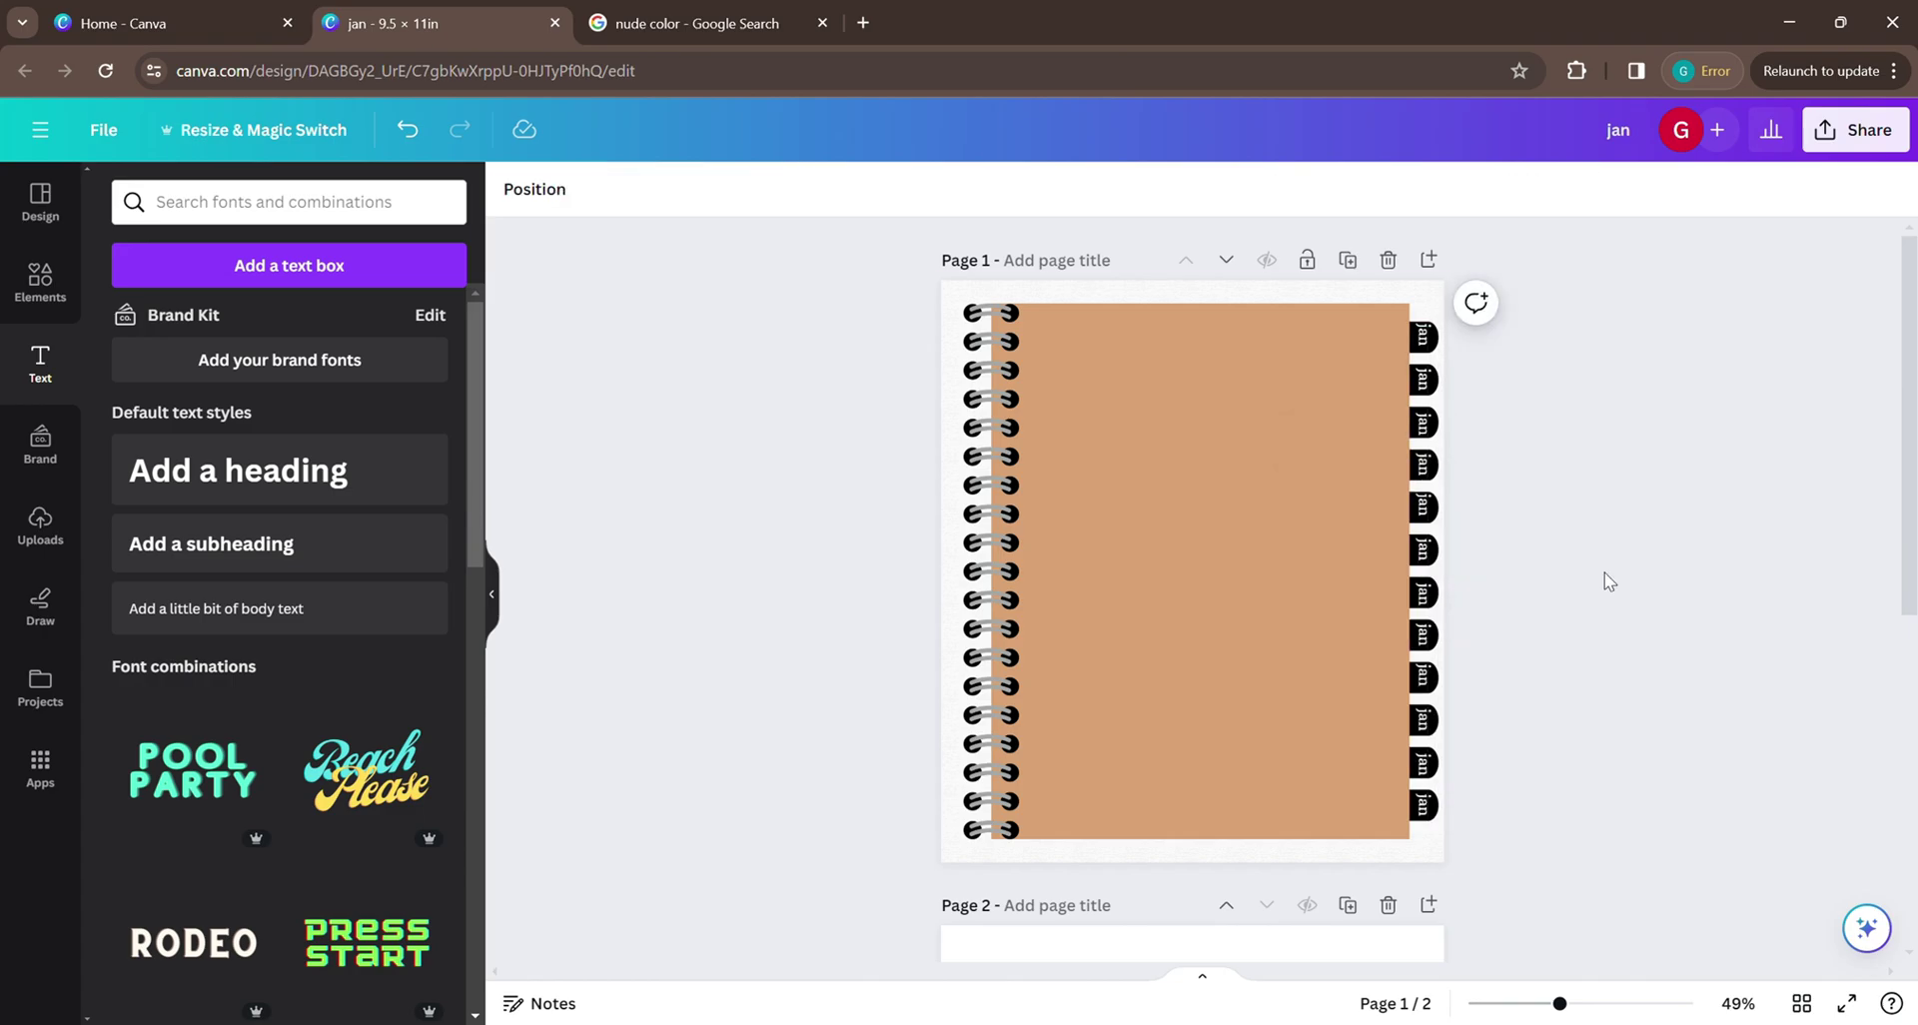
Change the labels on the second to fifth tabs to Feb, Mar, Apr and May, reducing May's font size to fit its tab.
click(1427, 377)
click(1427, 377)
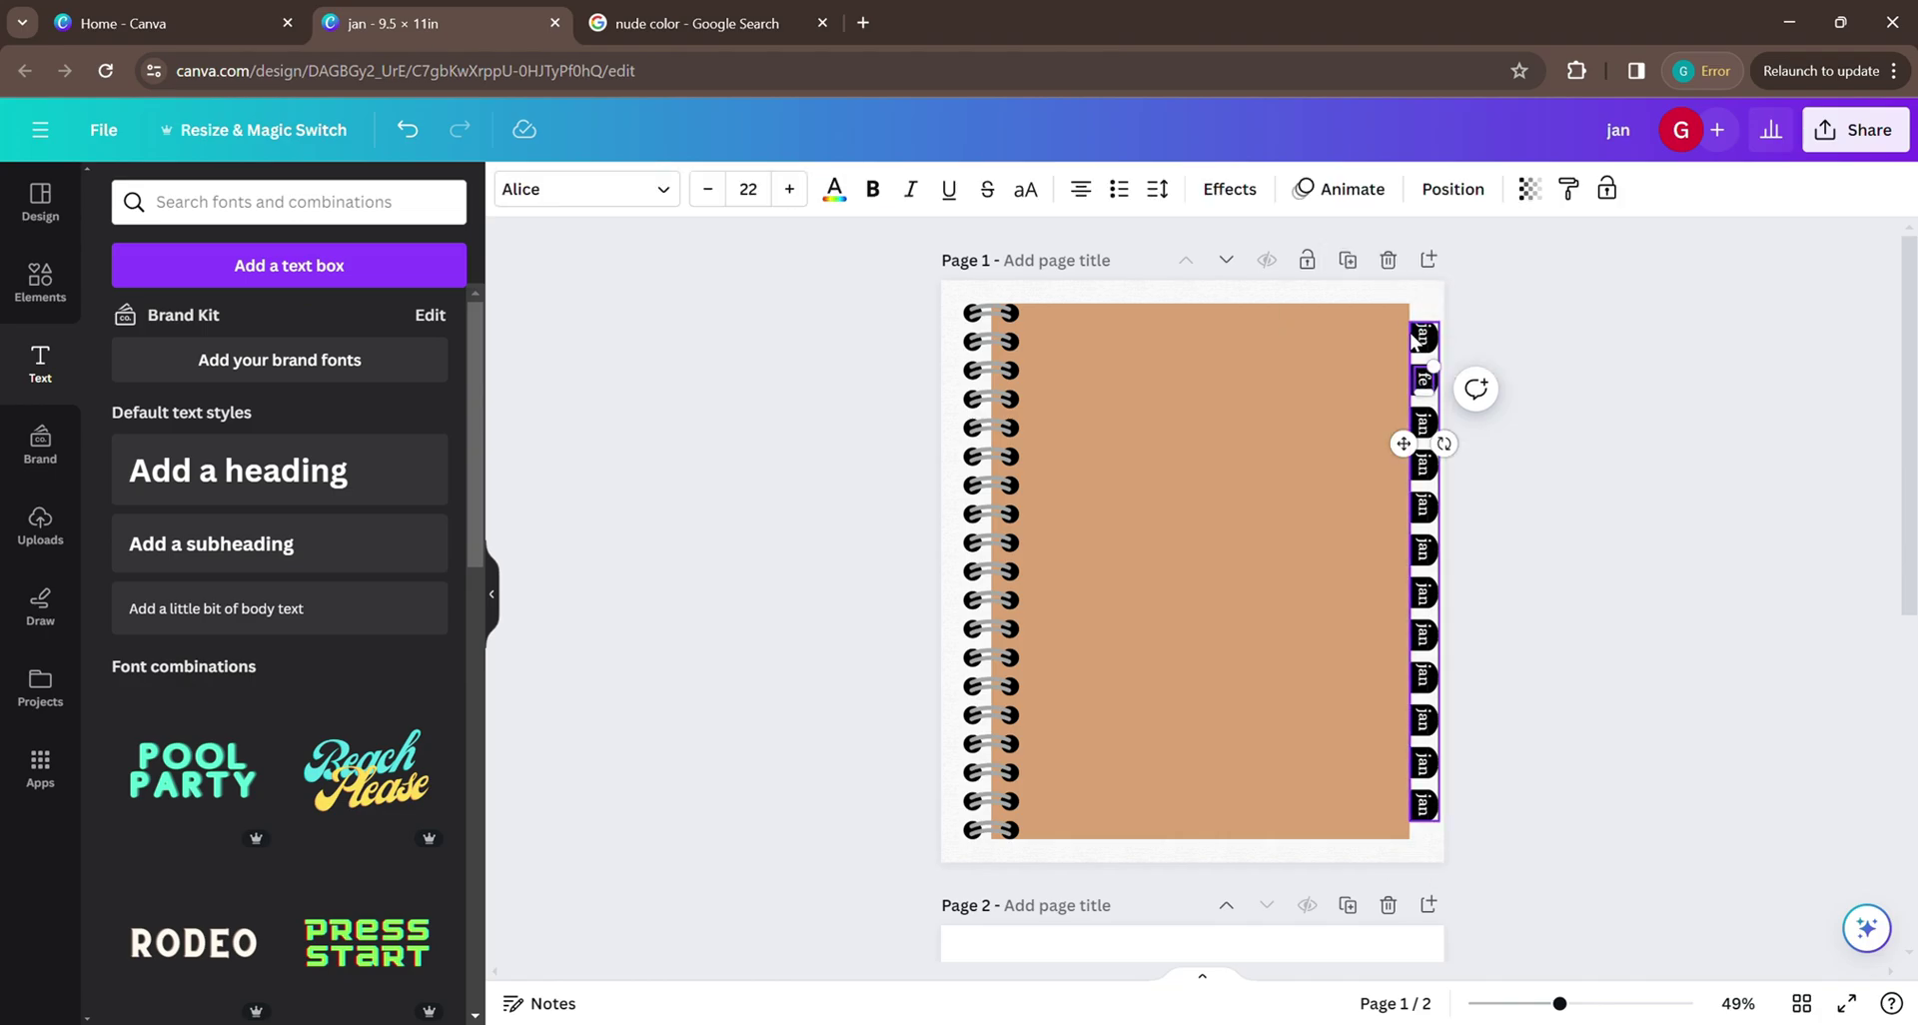
click(1422, 425)
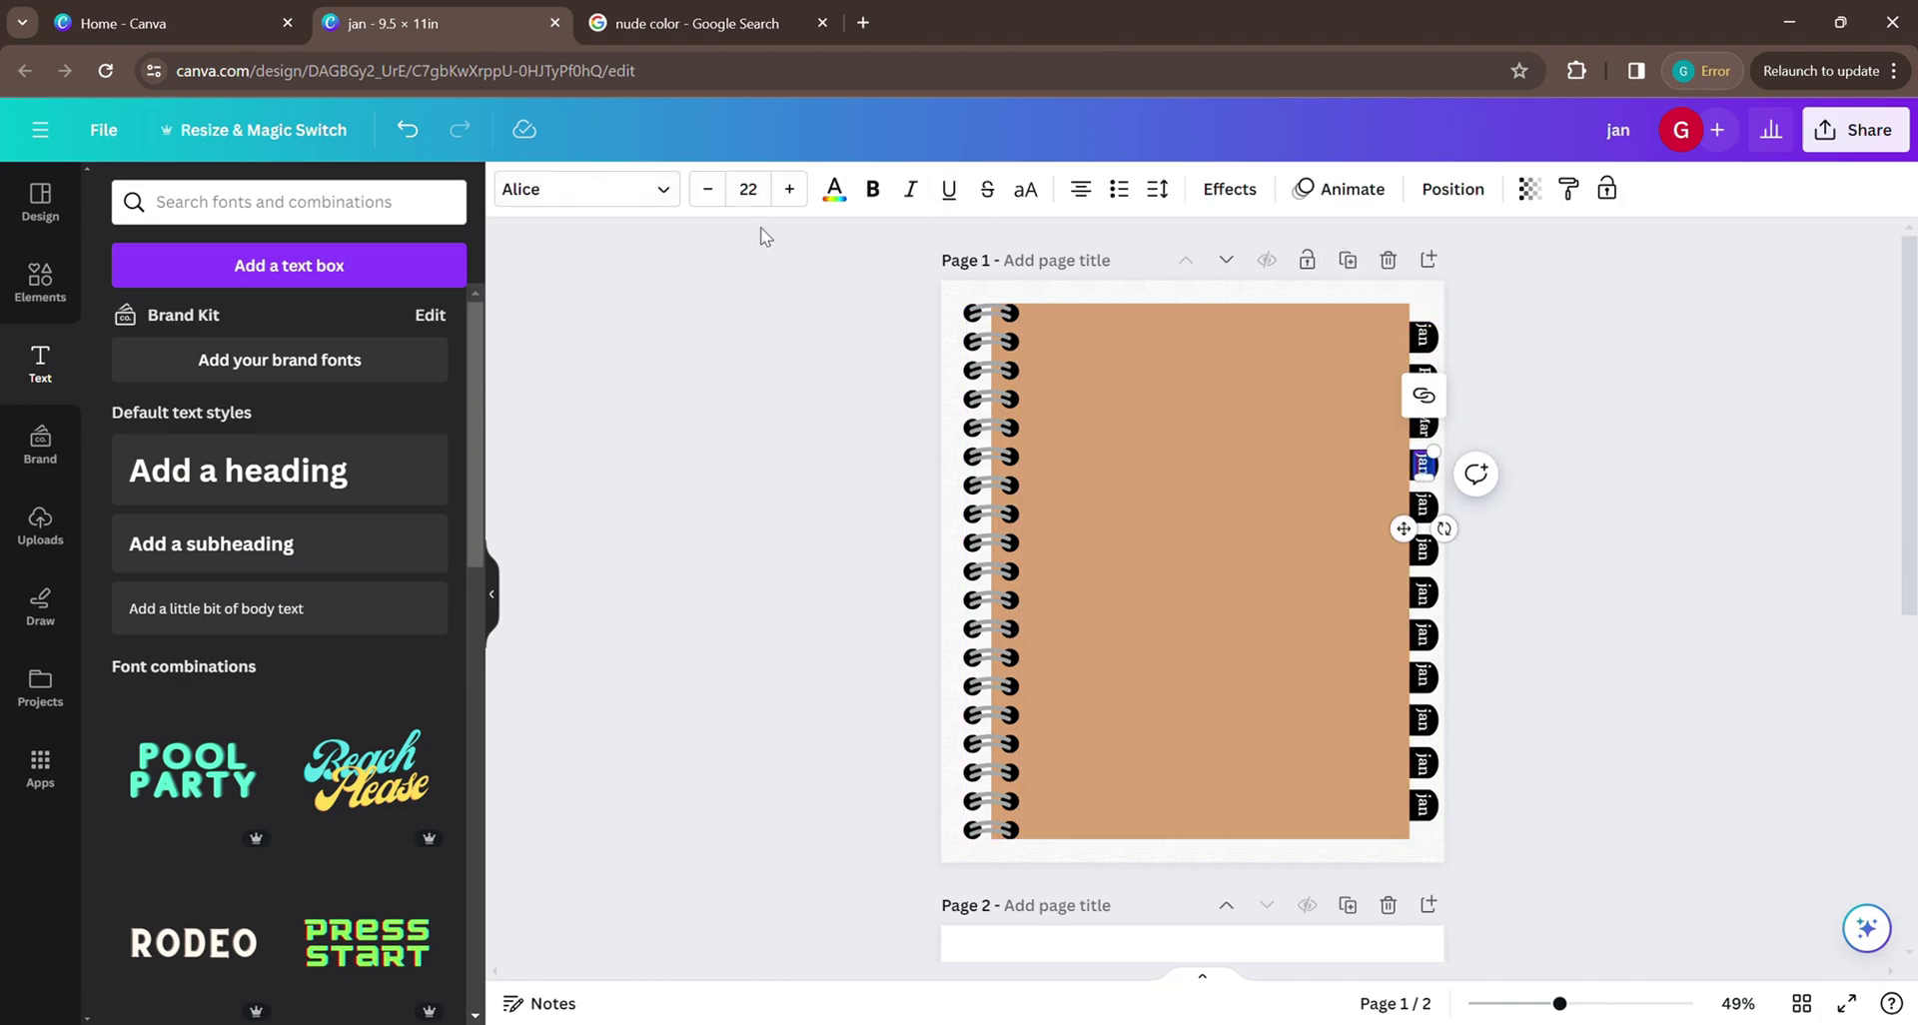
click(1423, 505)
click(707, 190)
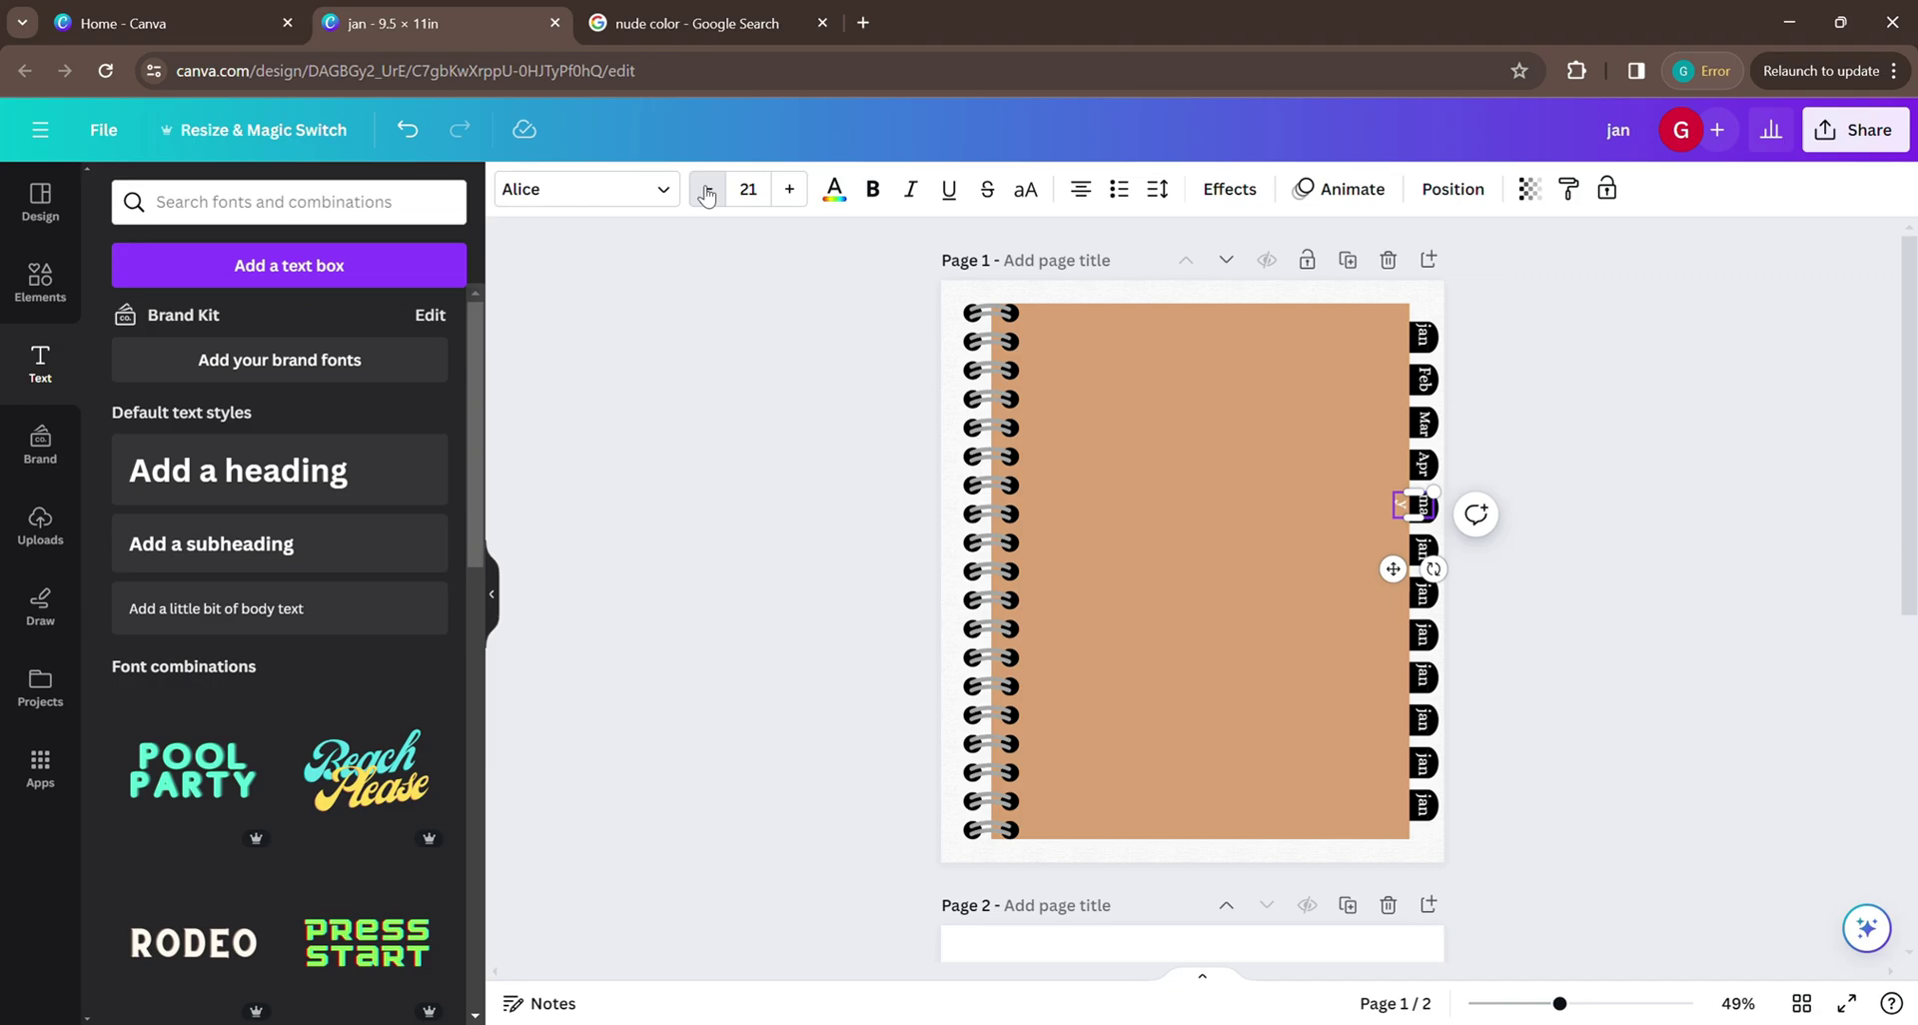
Change the sixth to tenth tab labels to Jun, Jul, Aug, Sep and Oct, setting Oct to font size 21.
click(1423, 549)
click(1423, 549)
double_click(1423, 594)
text(Jul)
double_click(1422, 634)
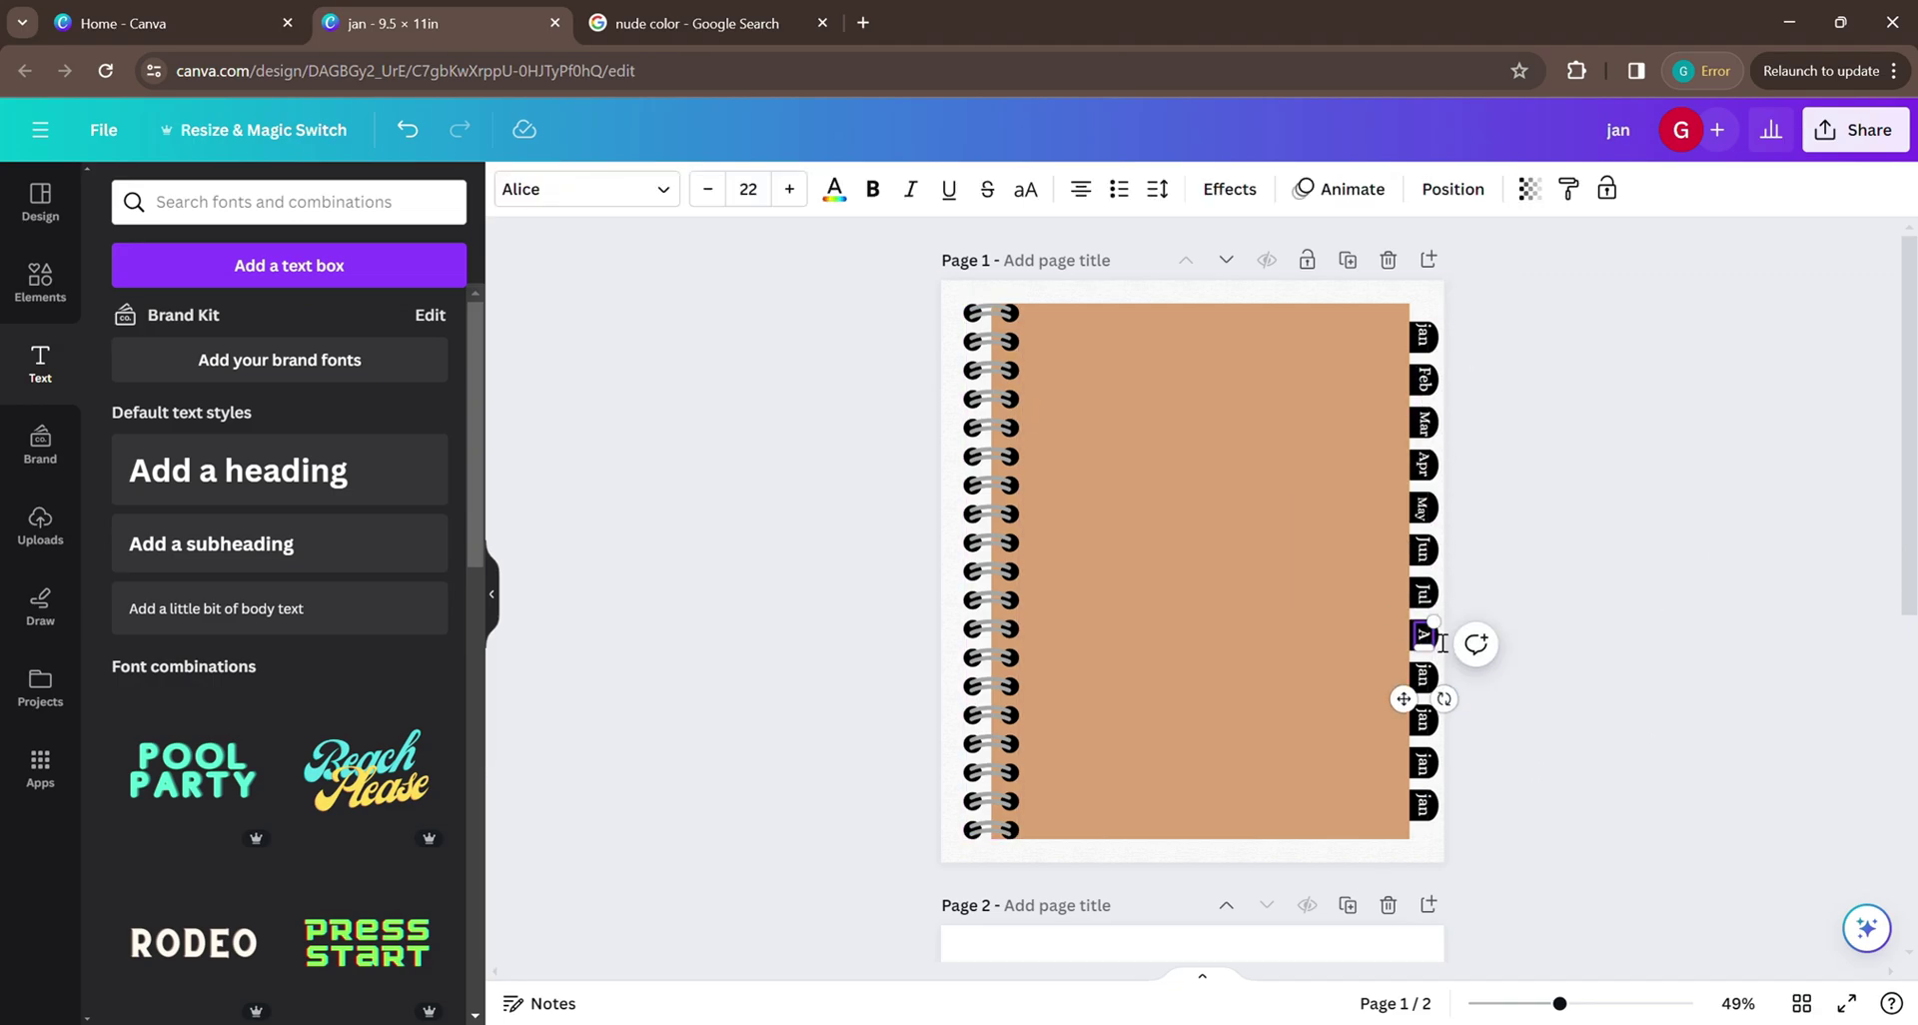
text(Aug)
double_click(1422, 679)
text(Sep)
double_click(1423, 717)
text(Oct)
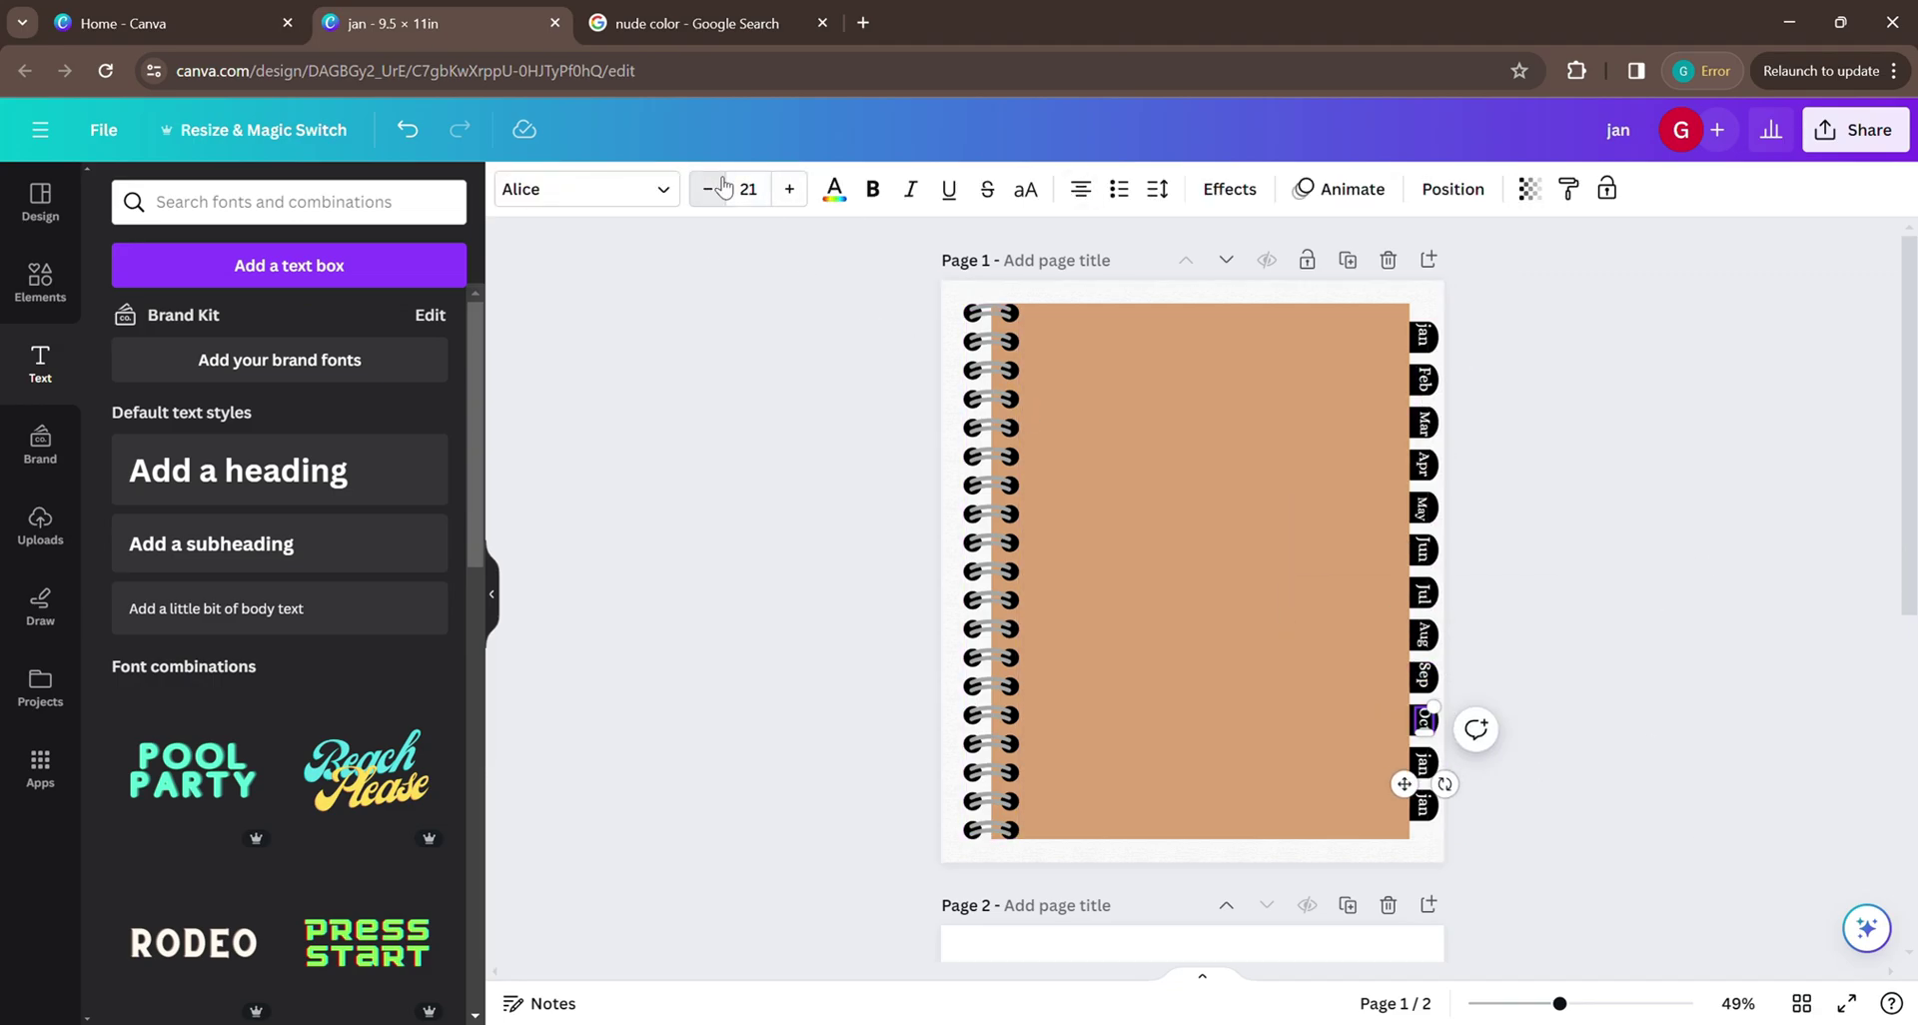
Change the last two tab labels to Nov and Dec, and capitalize the first label as Jan.
double_click(1422, 762)
text(Nov)
double_click(1422, 806)
text(Dec)
key(Escape)
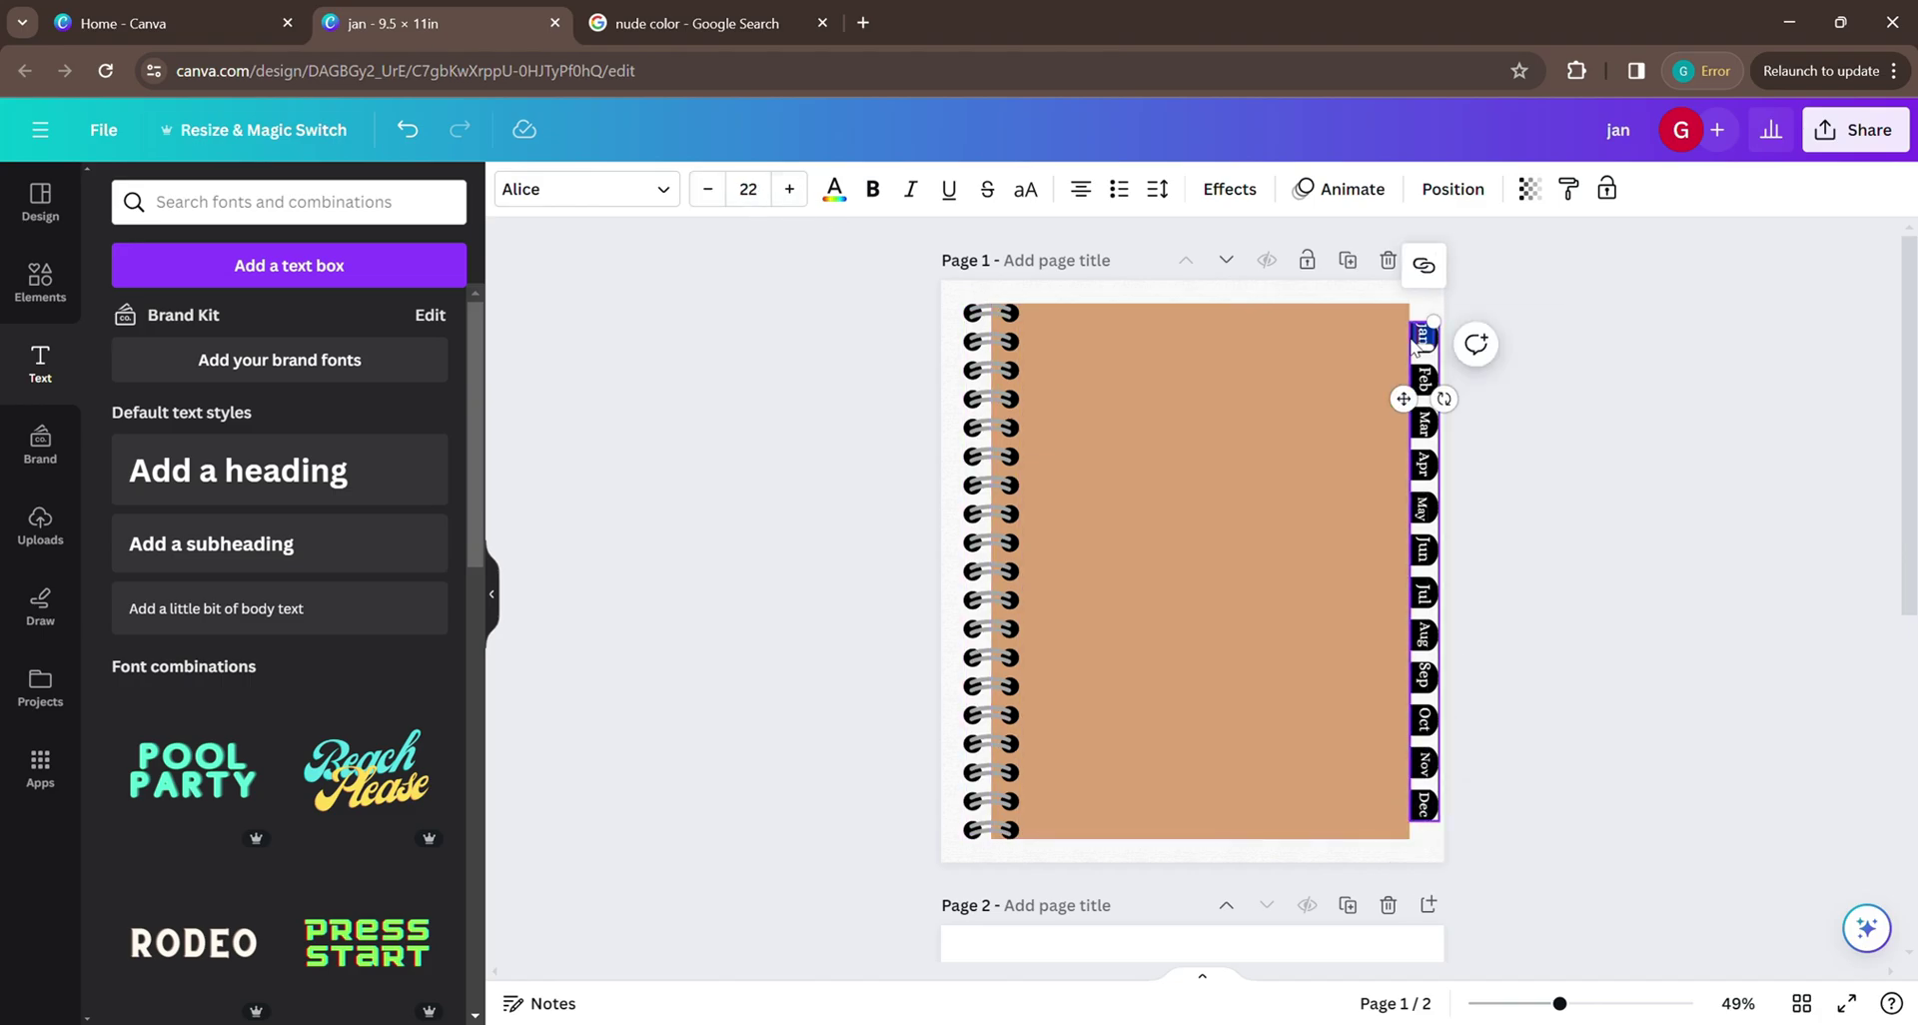
click(1670, 542)
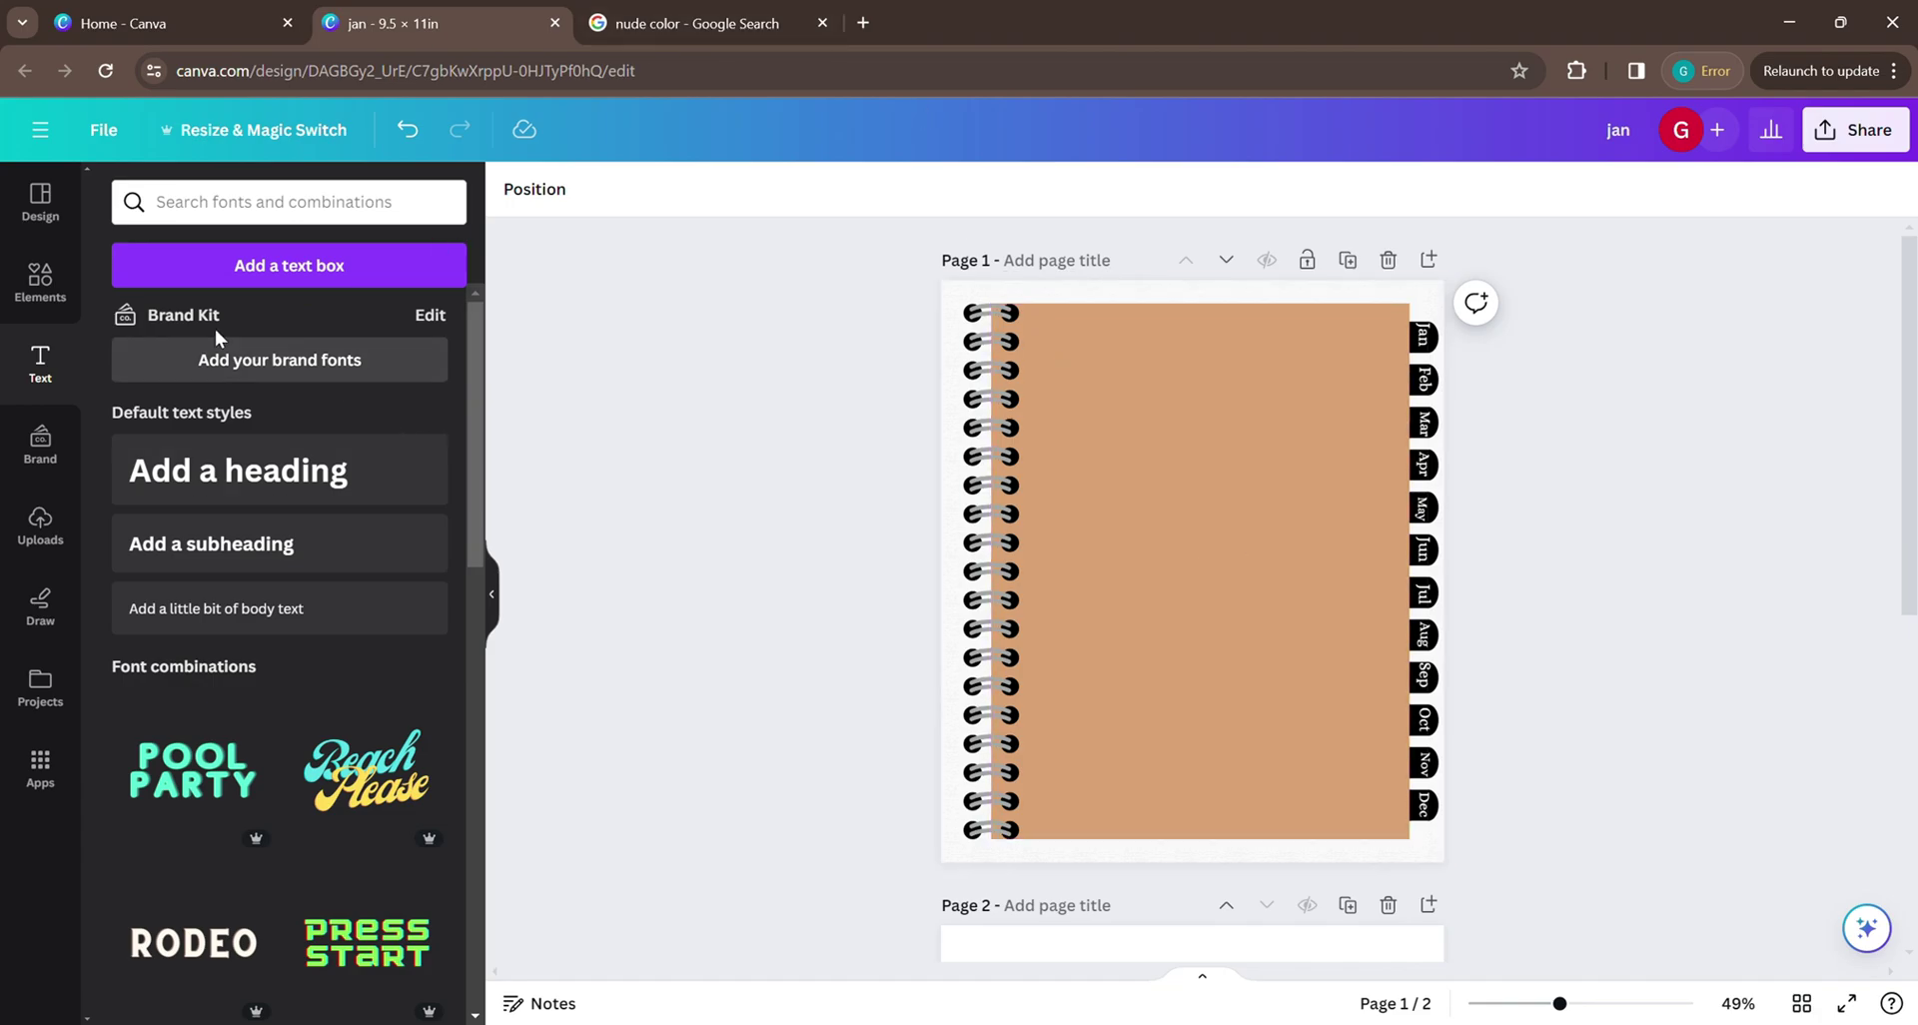
Search the elements for "journal cover page" and look through the graphics for a cover decoration.
click(40, 280)
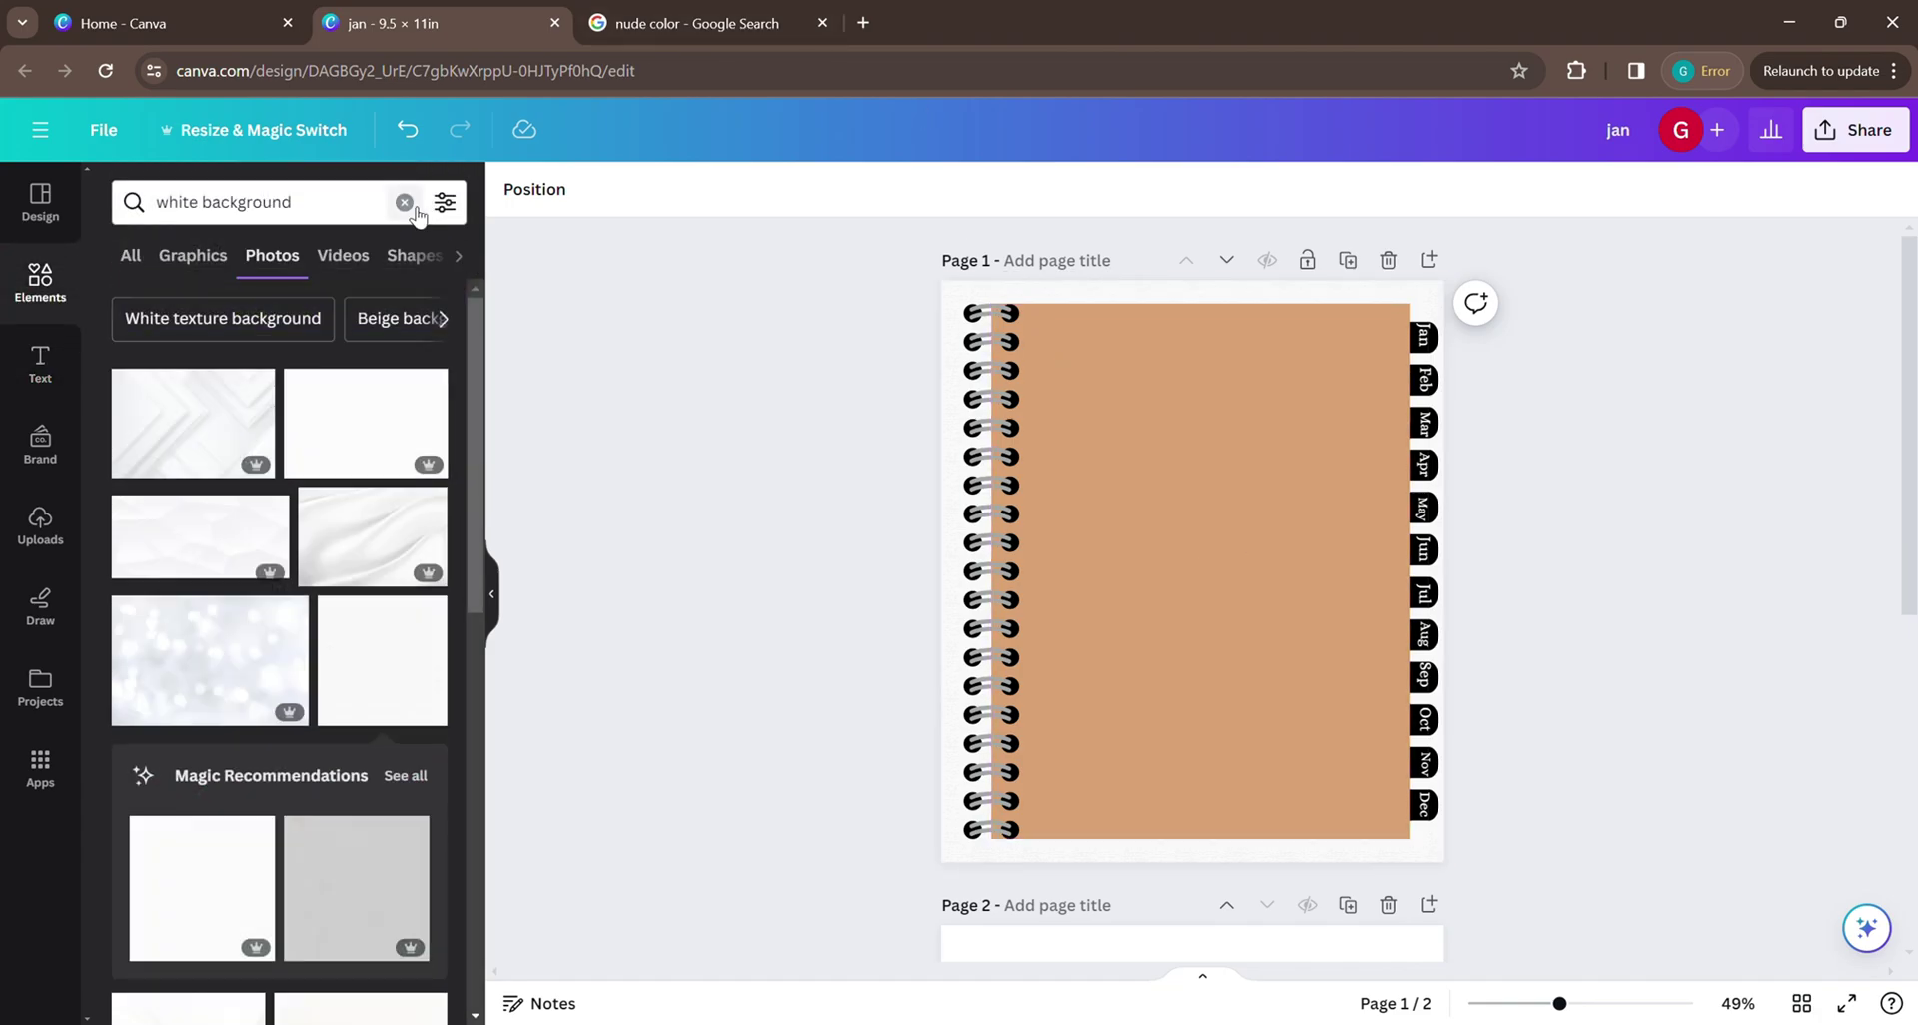
click(415, 207)
text(jour)
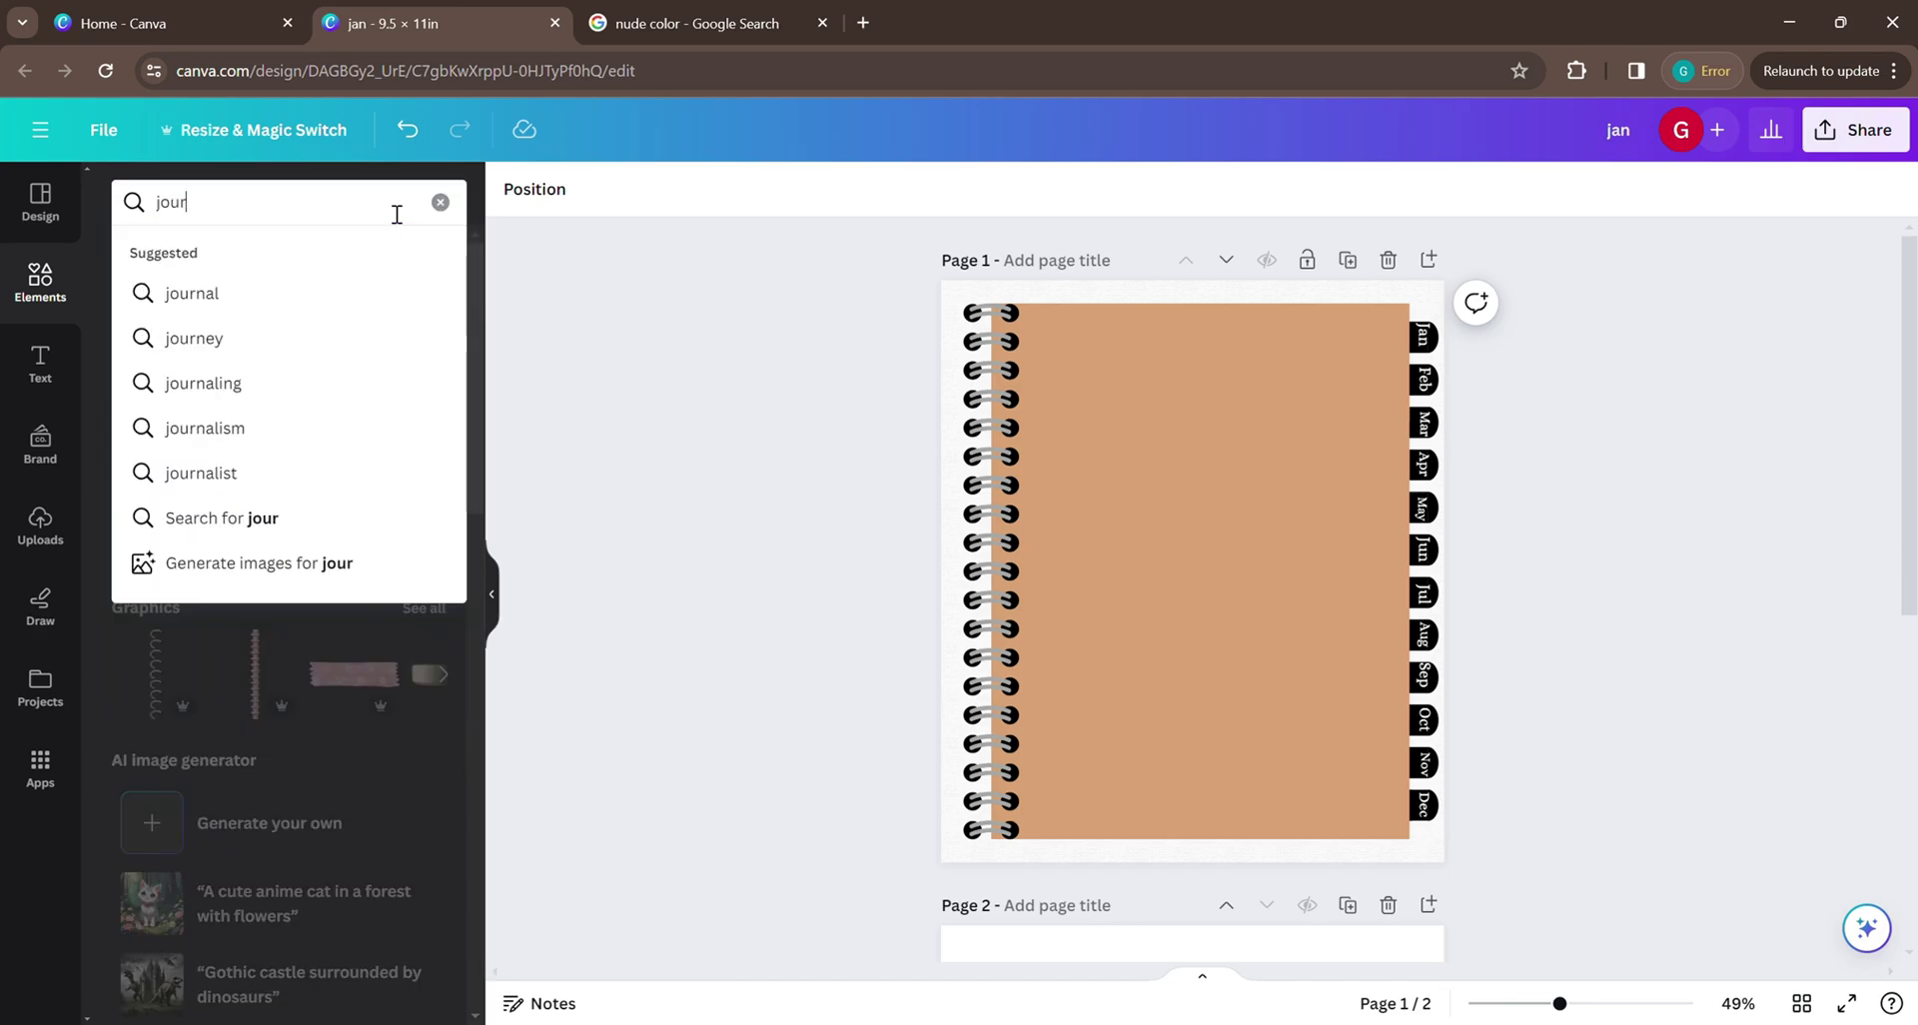
text(nal cover page)
key(Return)
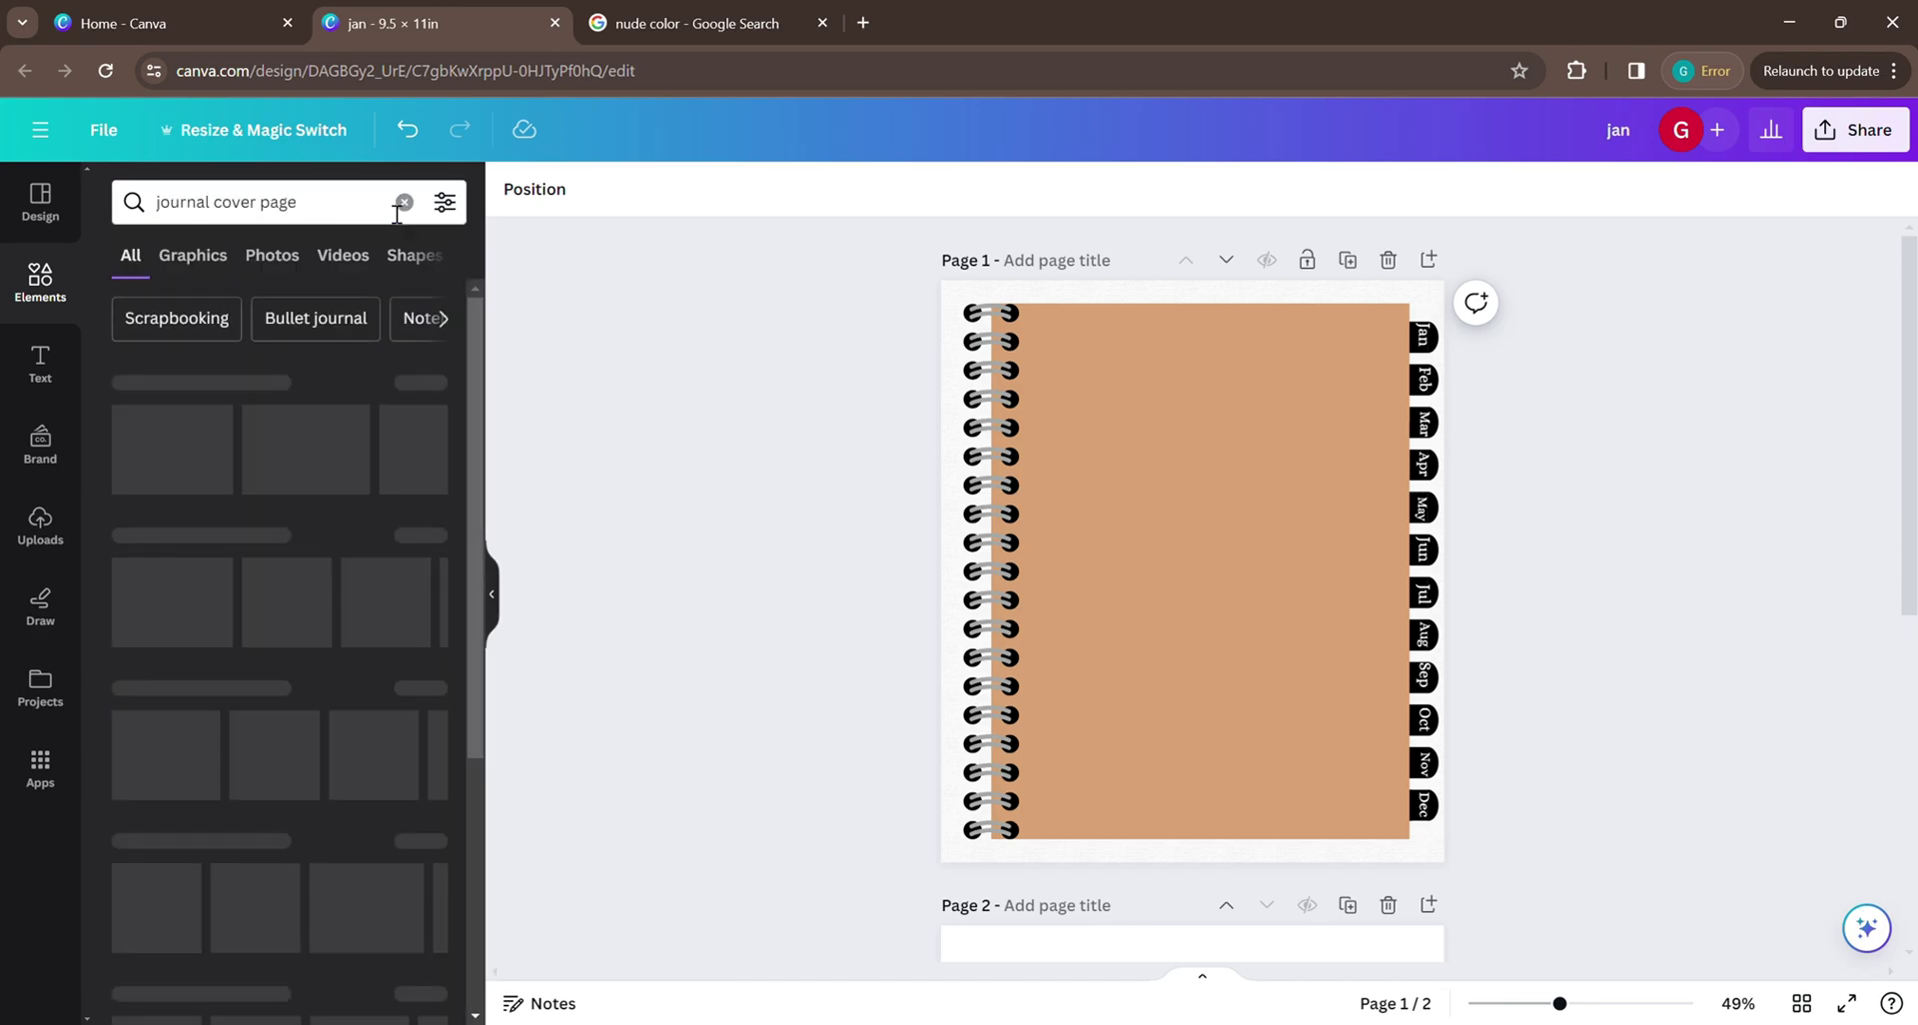
click(421, 389)
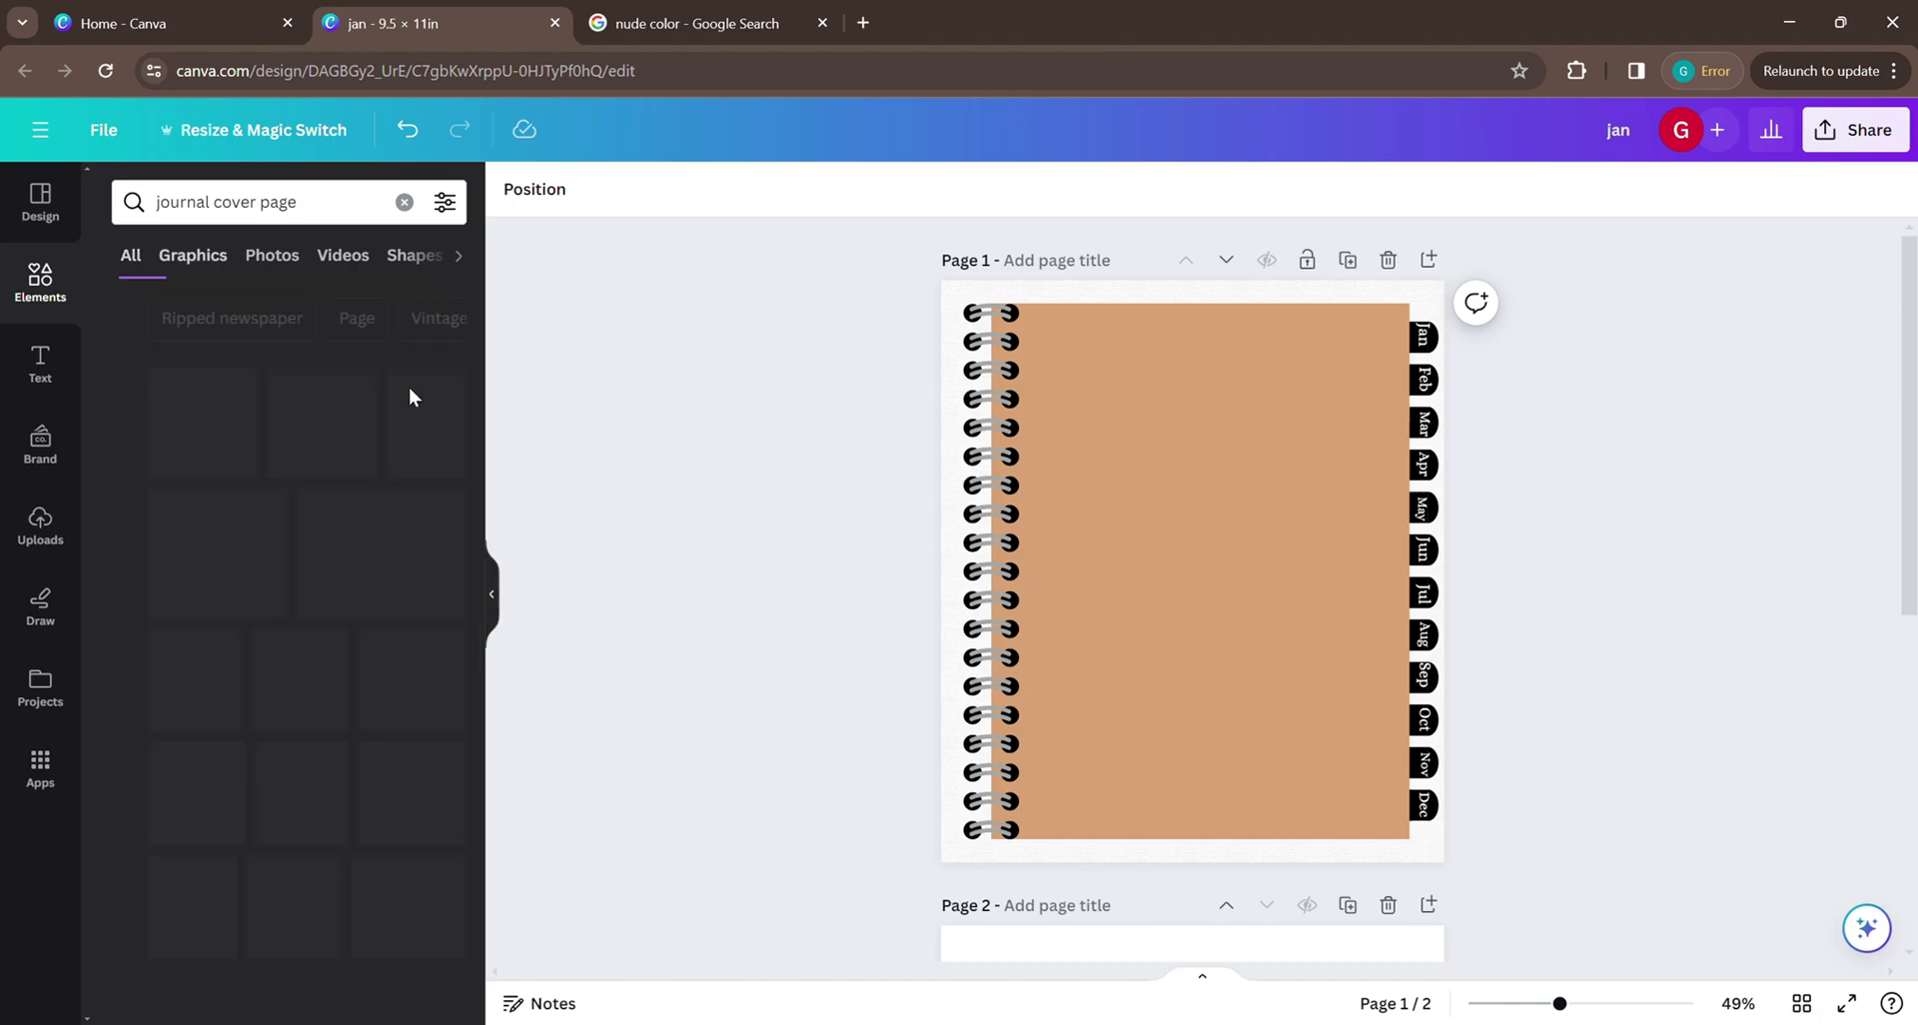
scroll(303, 654, down, 3)
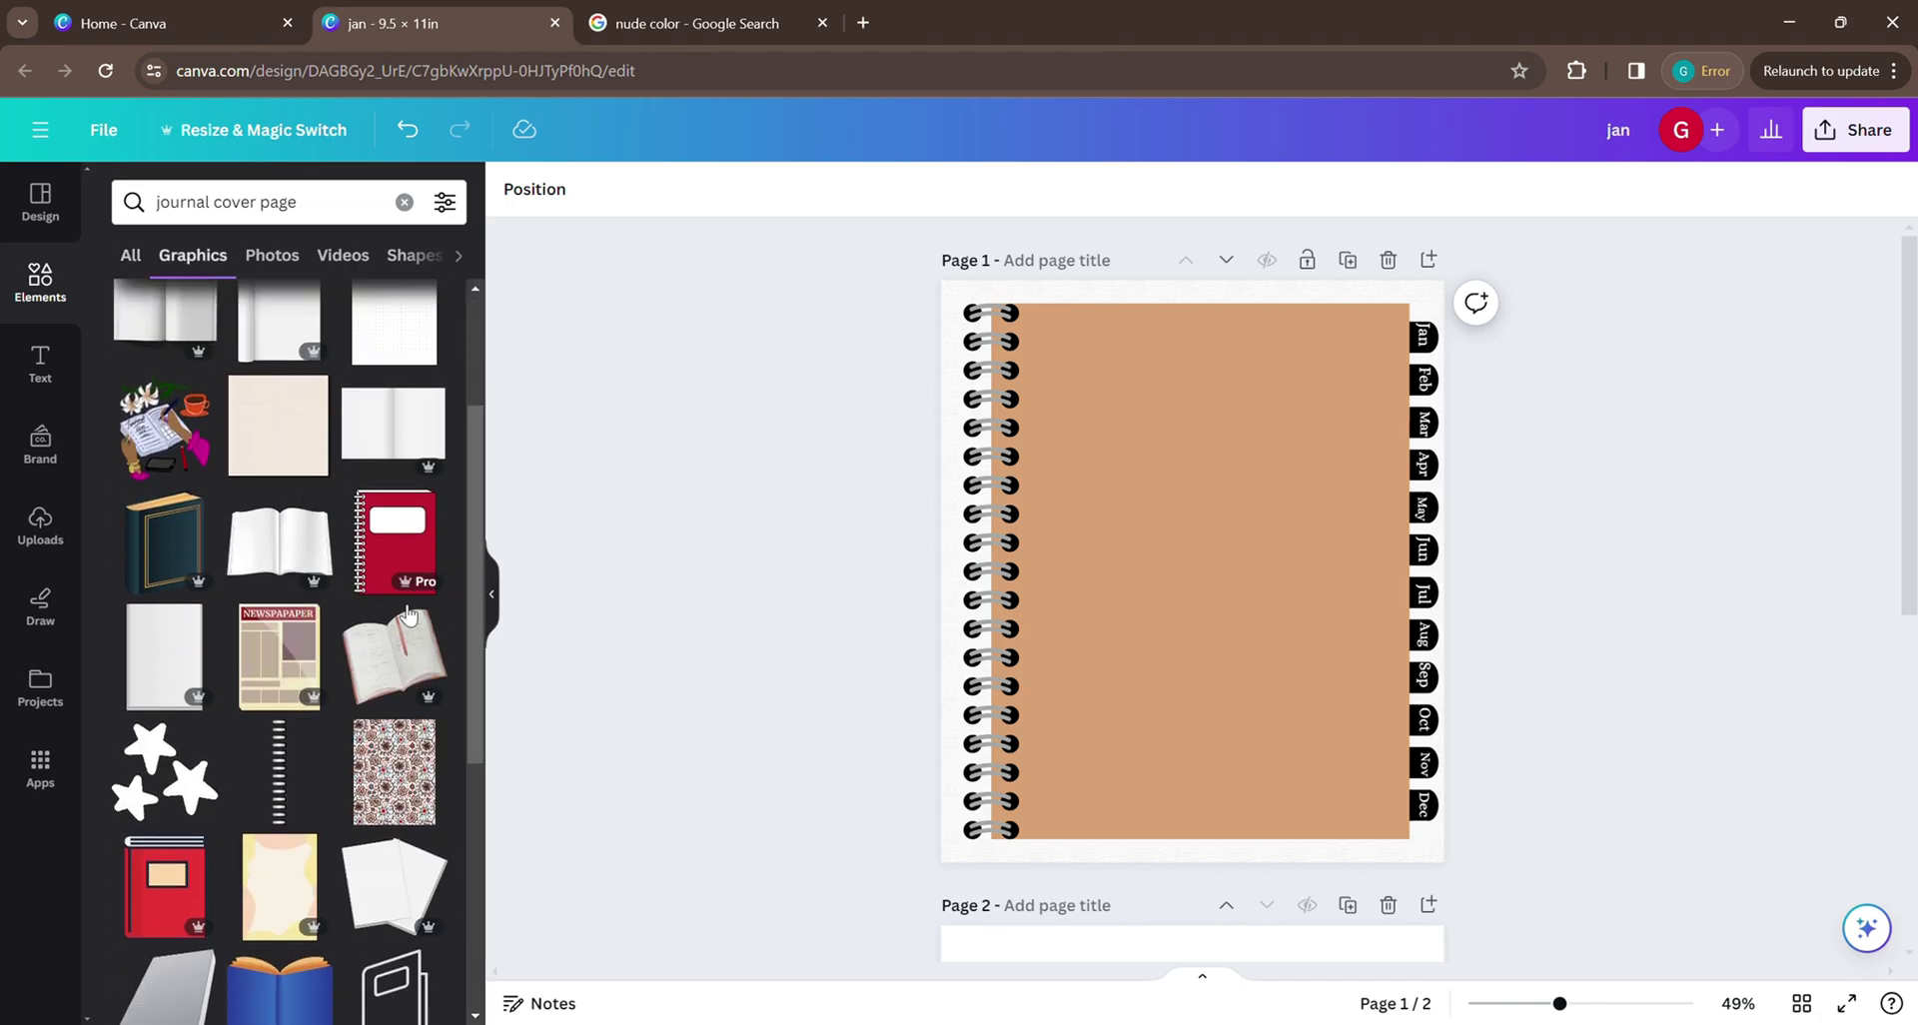
scroll(305, 655, down, 5)
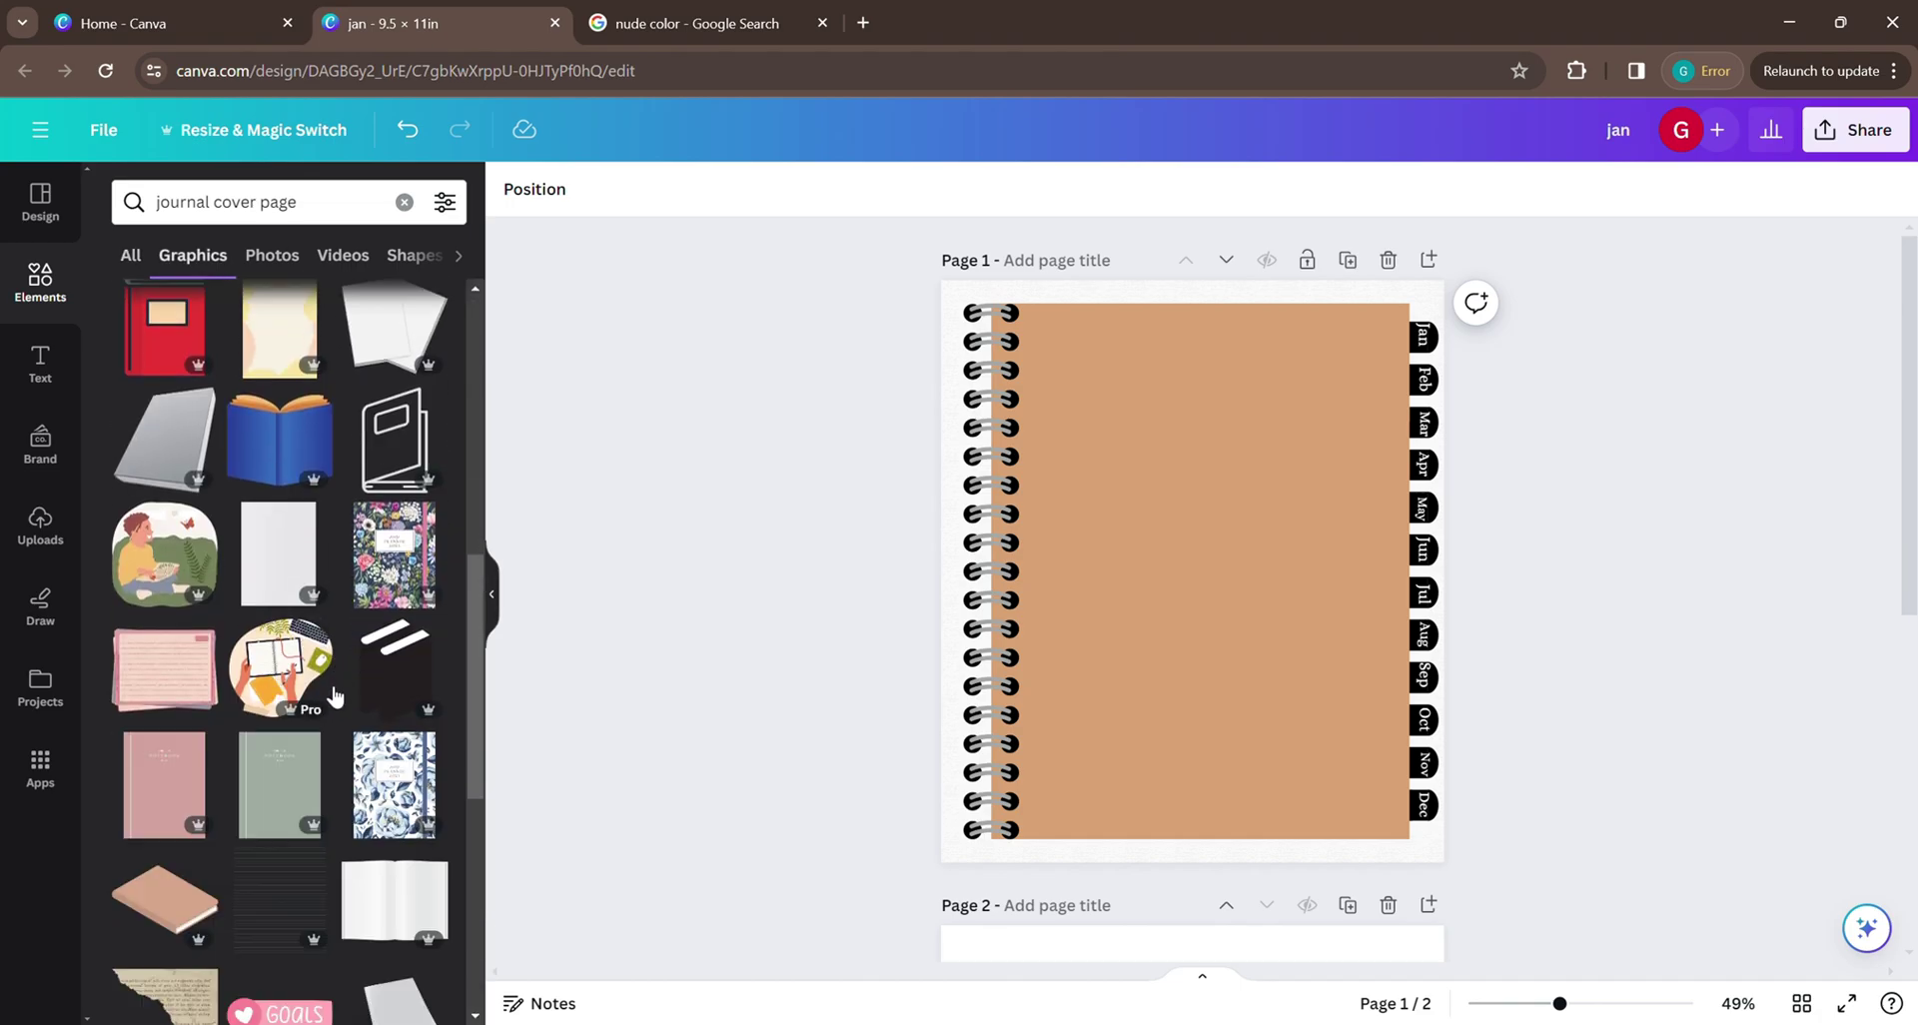
scroll(335, 720, down, 3)
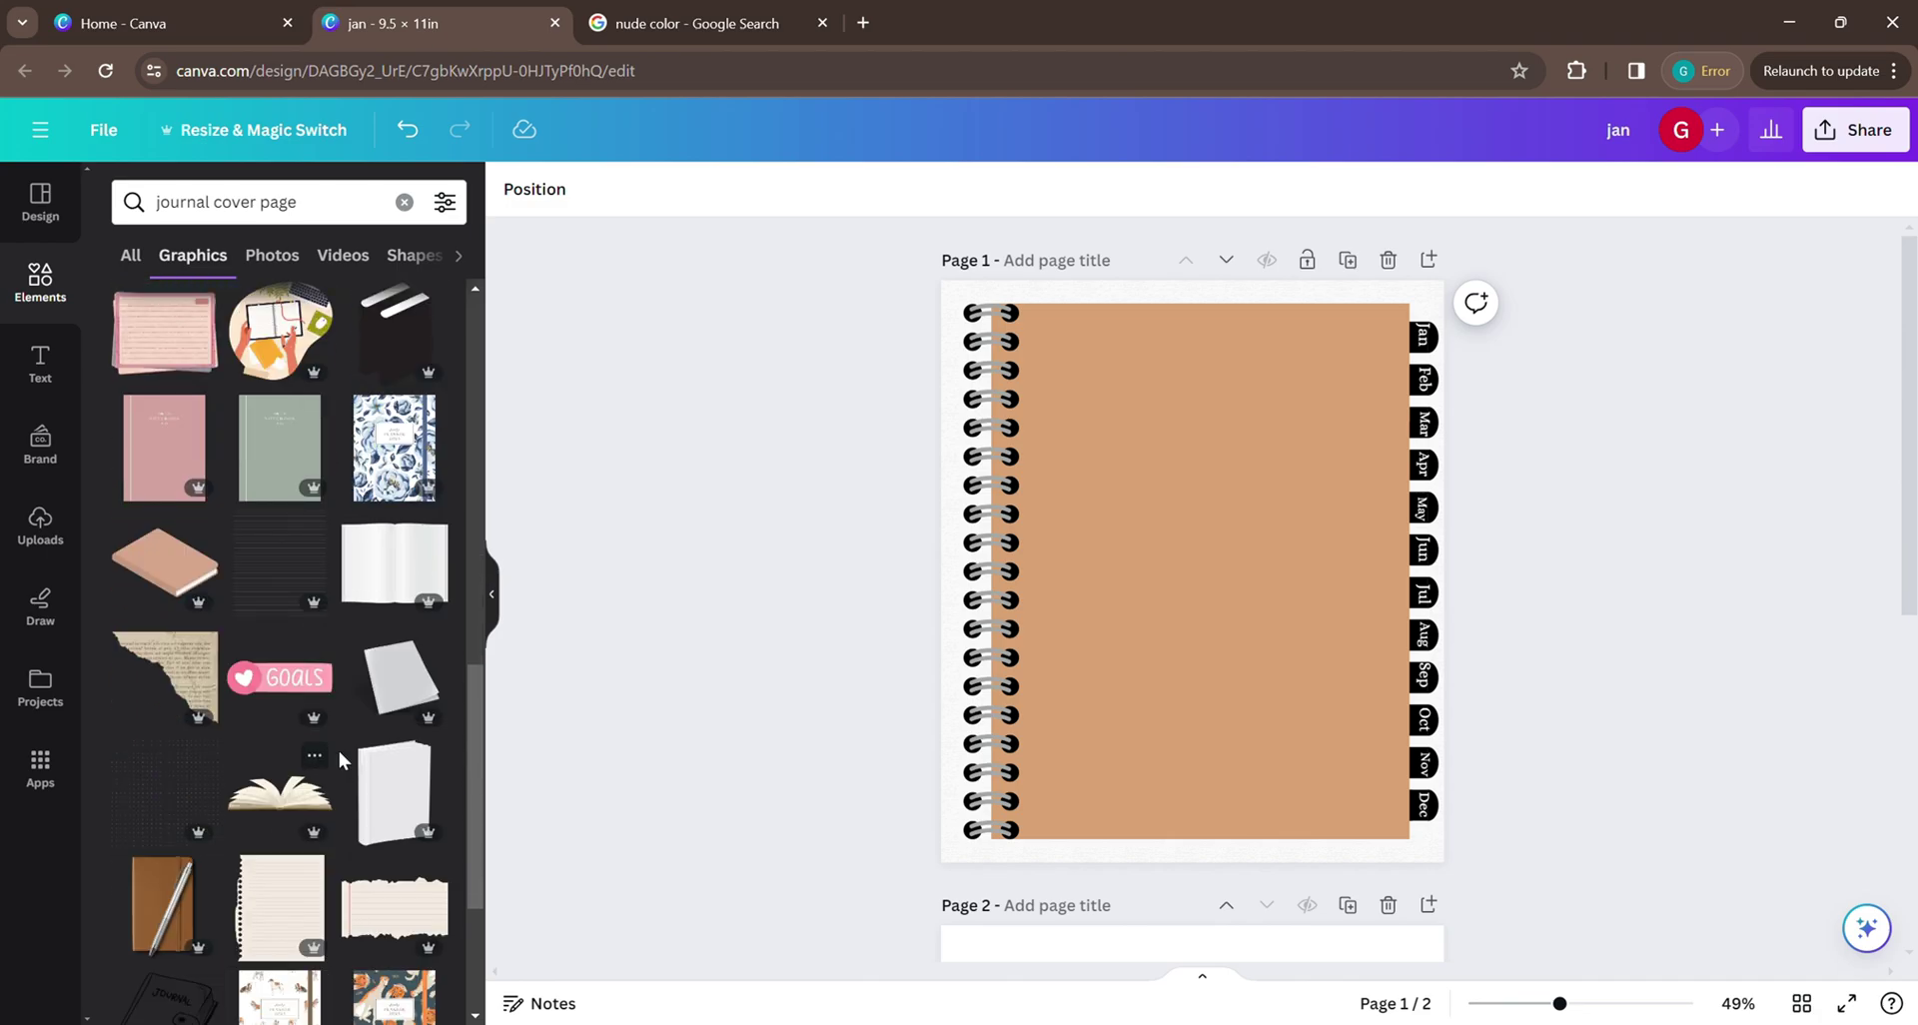
scroll(339, 749, down, 2)
scroll(337, 746, down, 3)
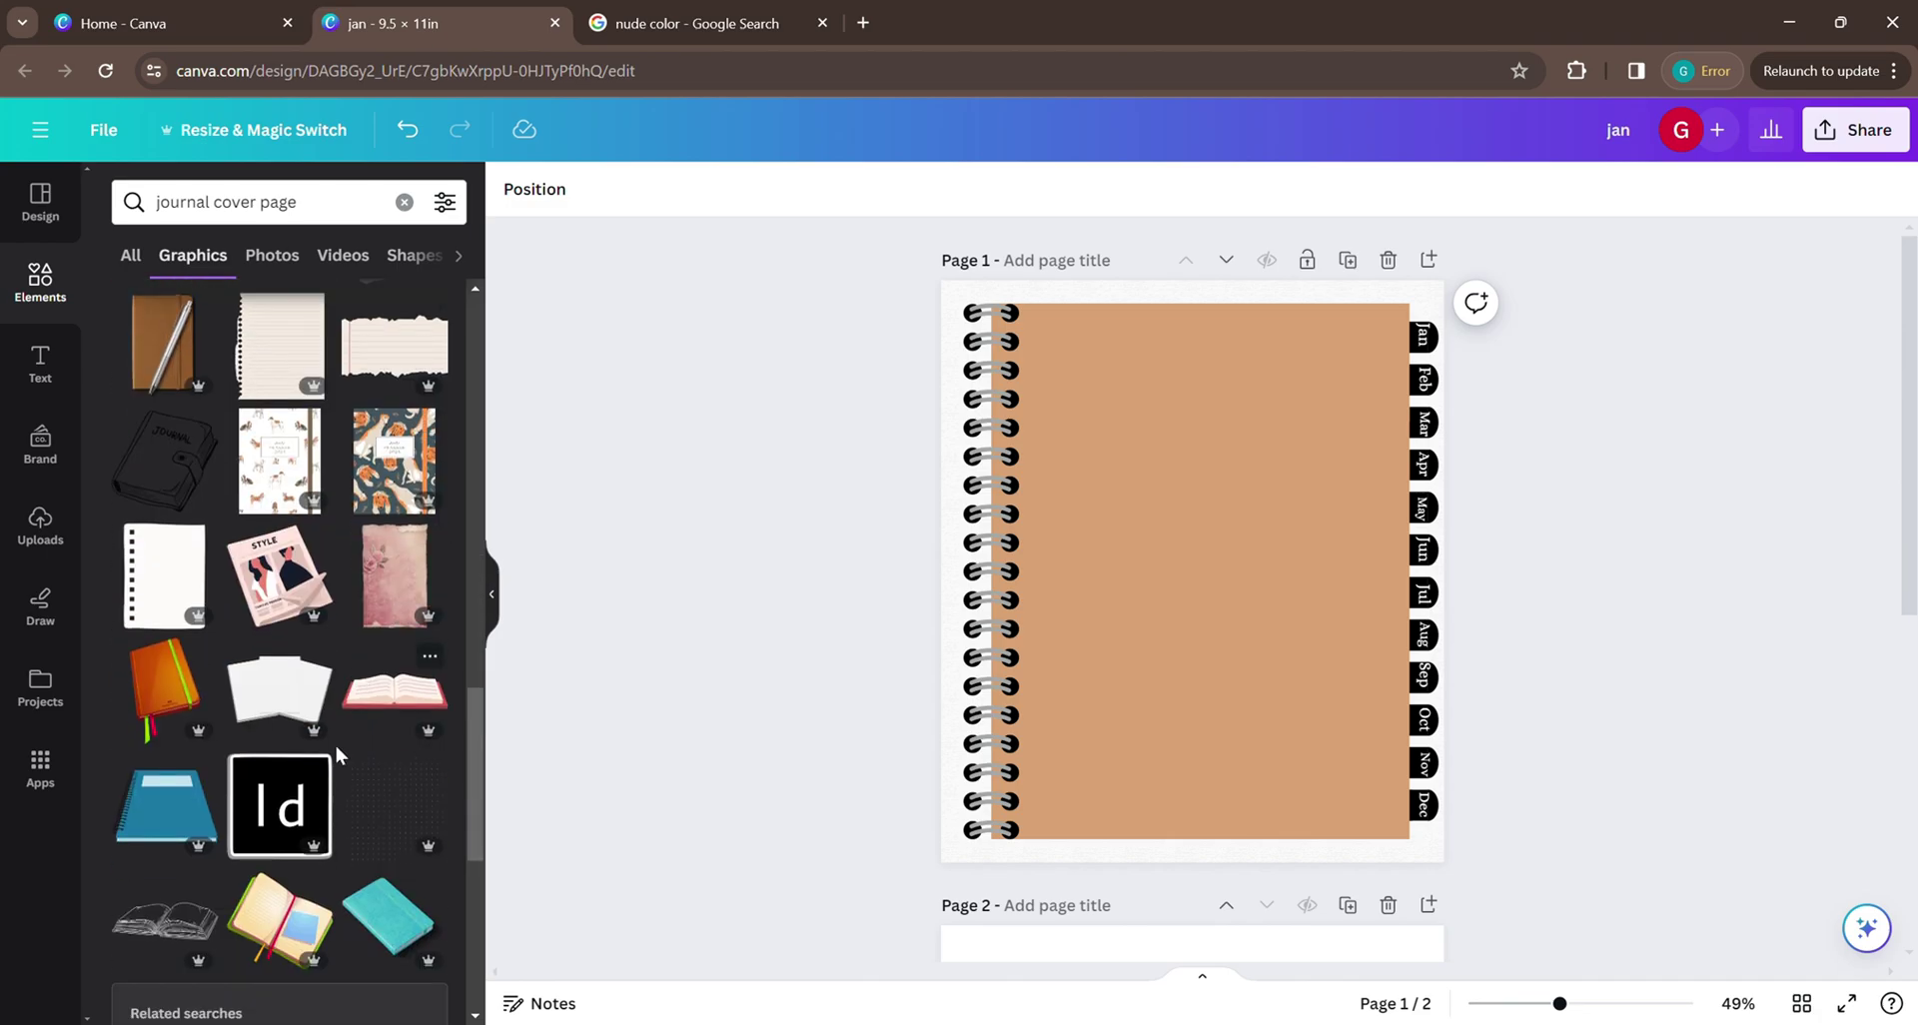
Shorten the element search to "journal" and show results of all types.
drag(304, 228, 230, 226)
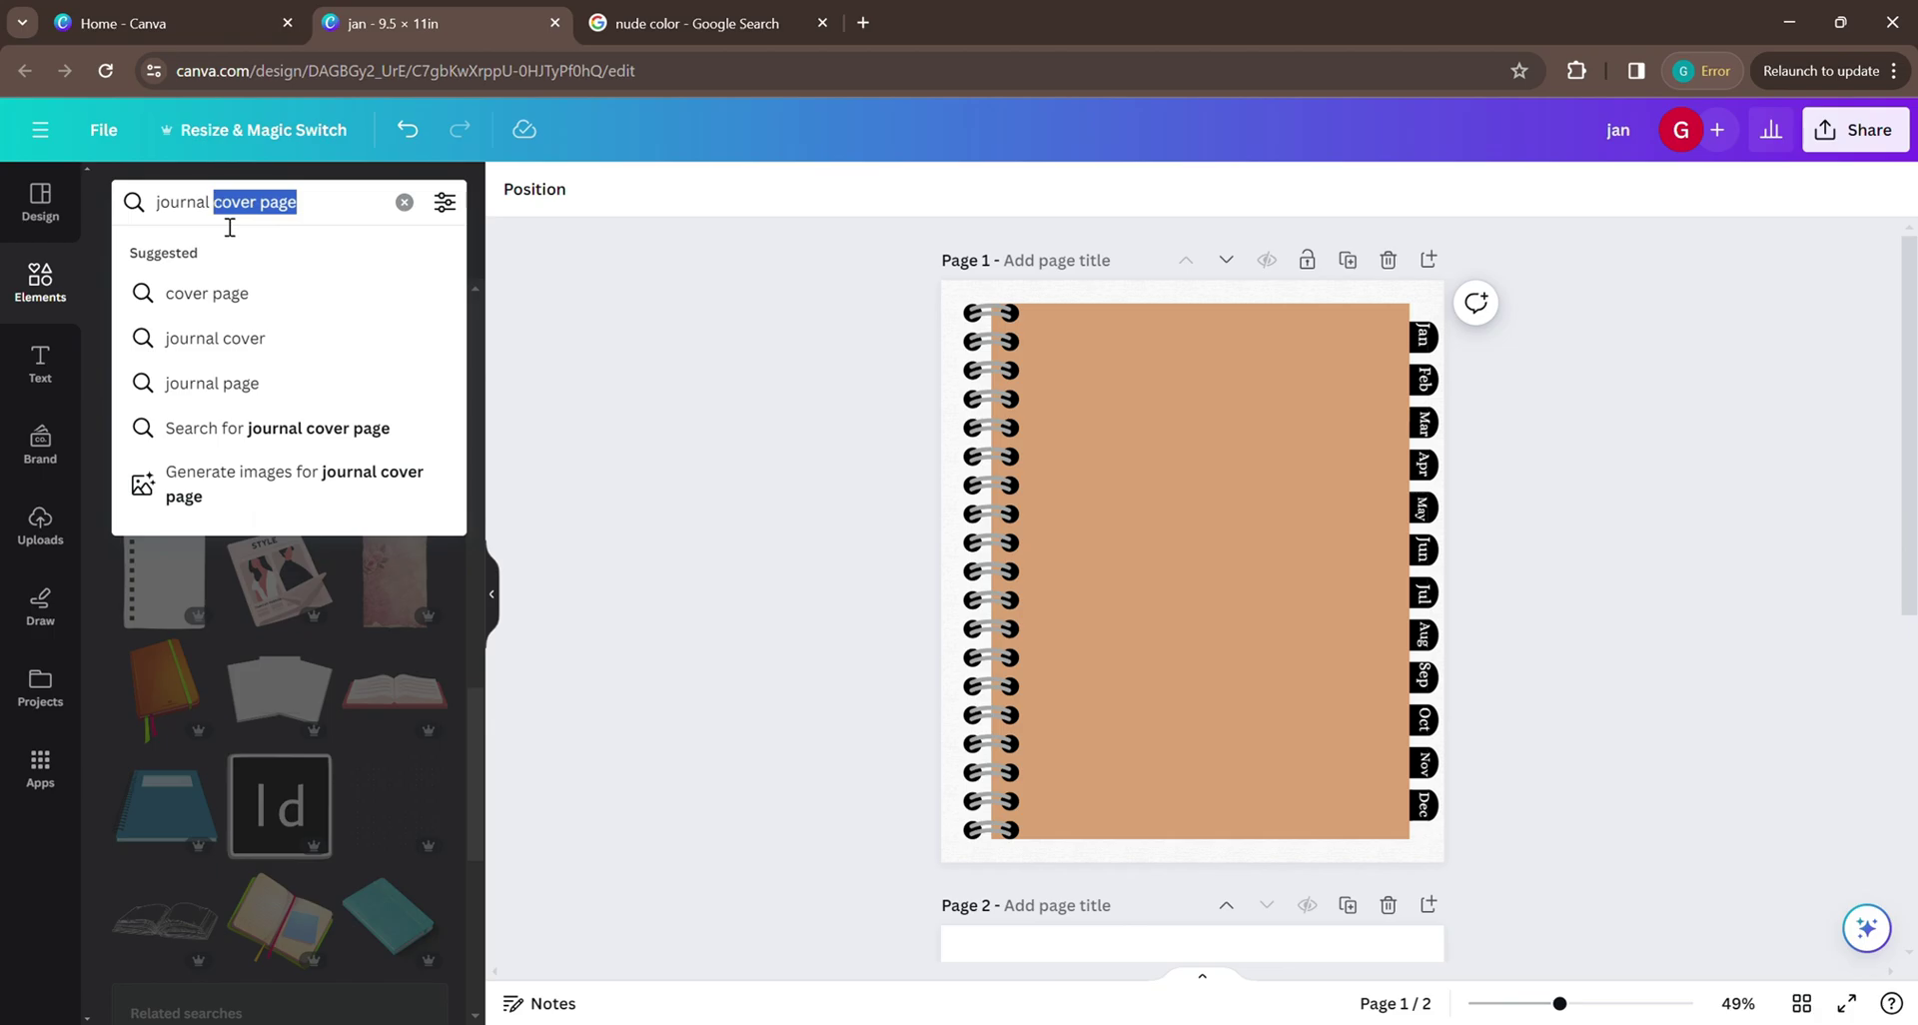
key(BackSpace)
key(Return)
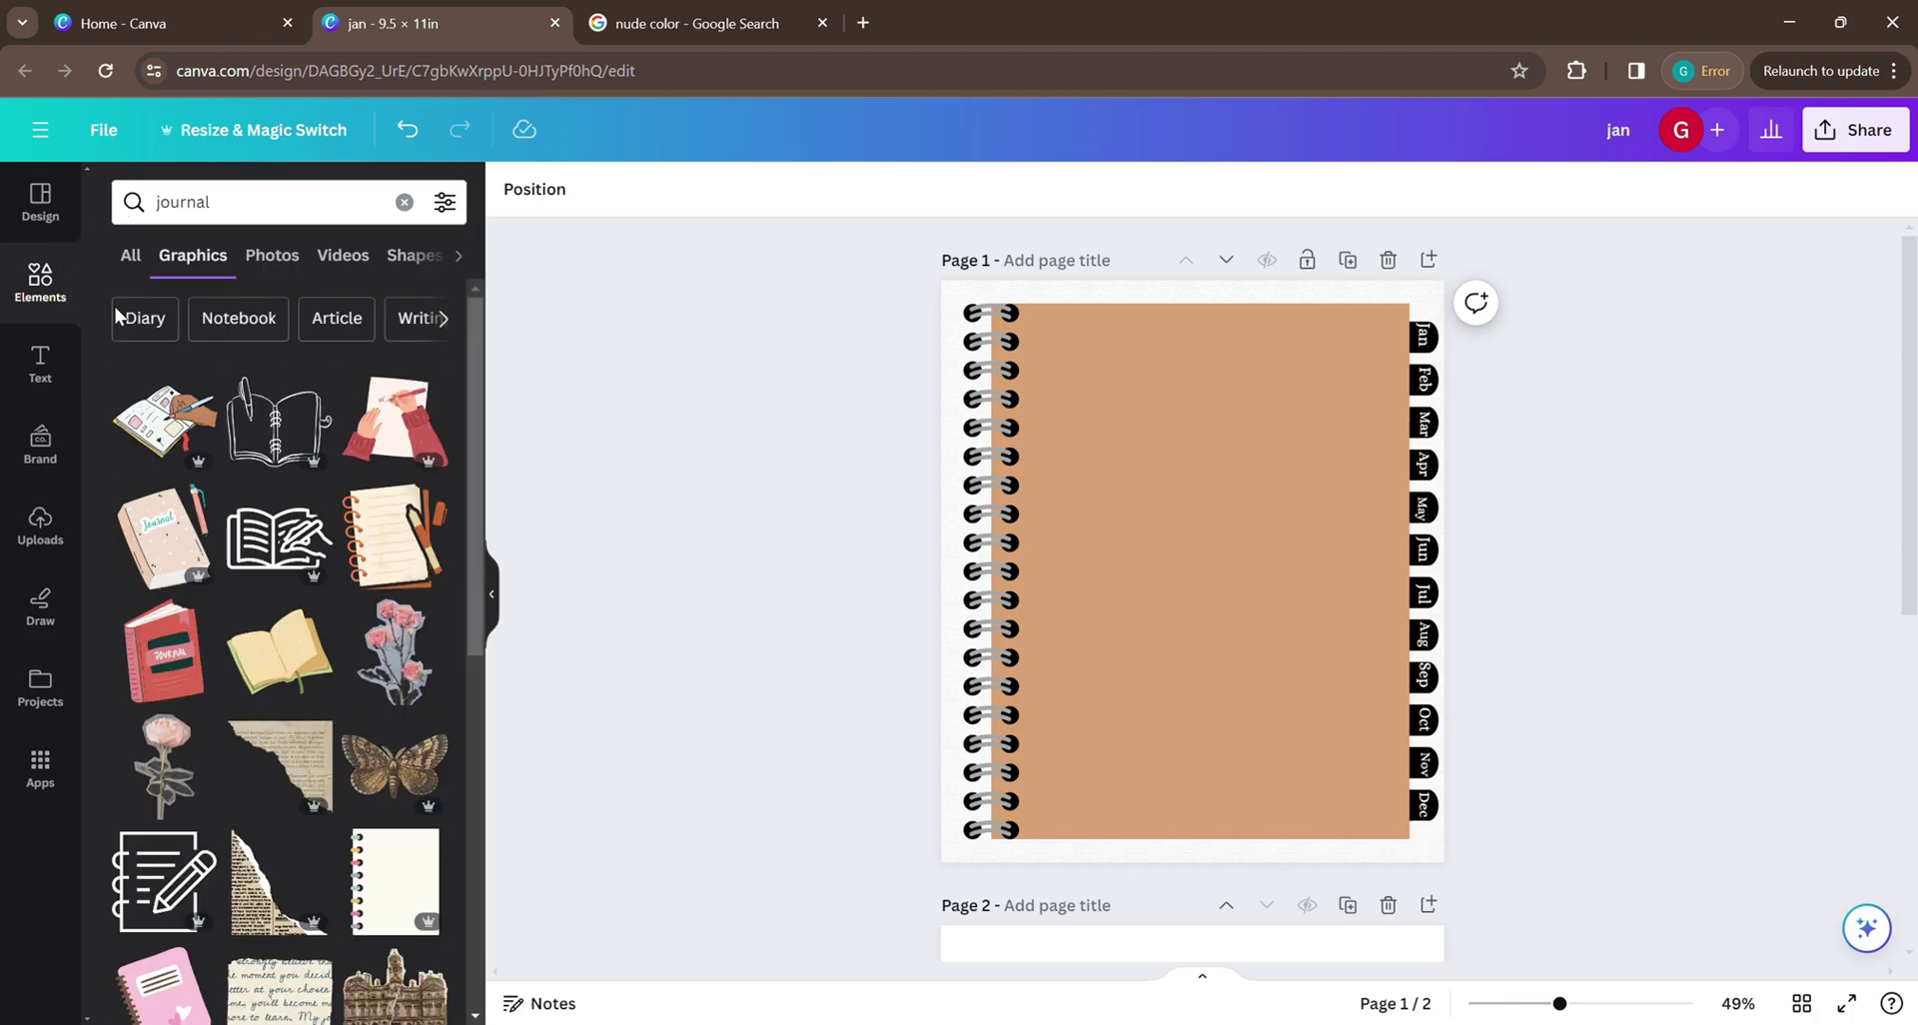
click(143, 259)
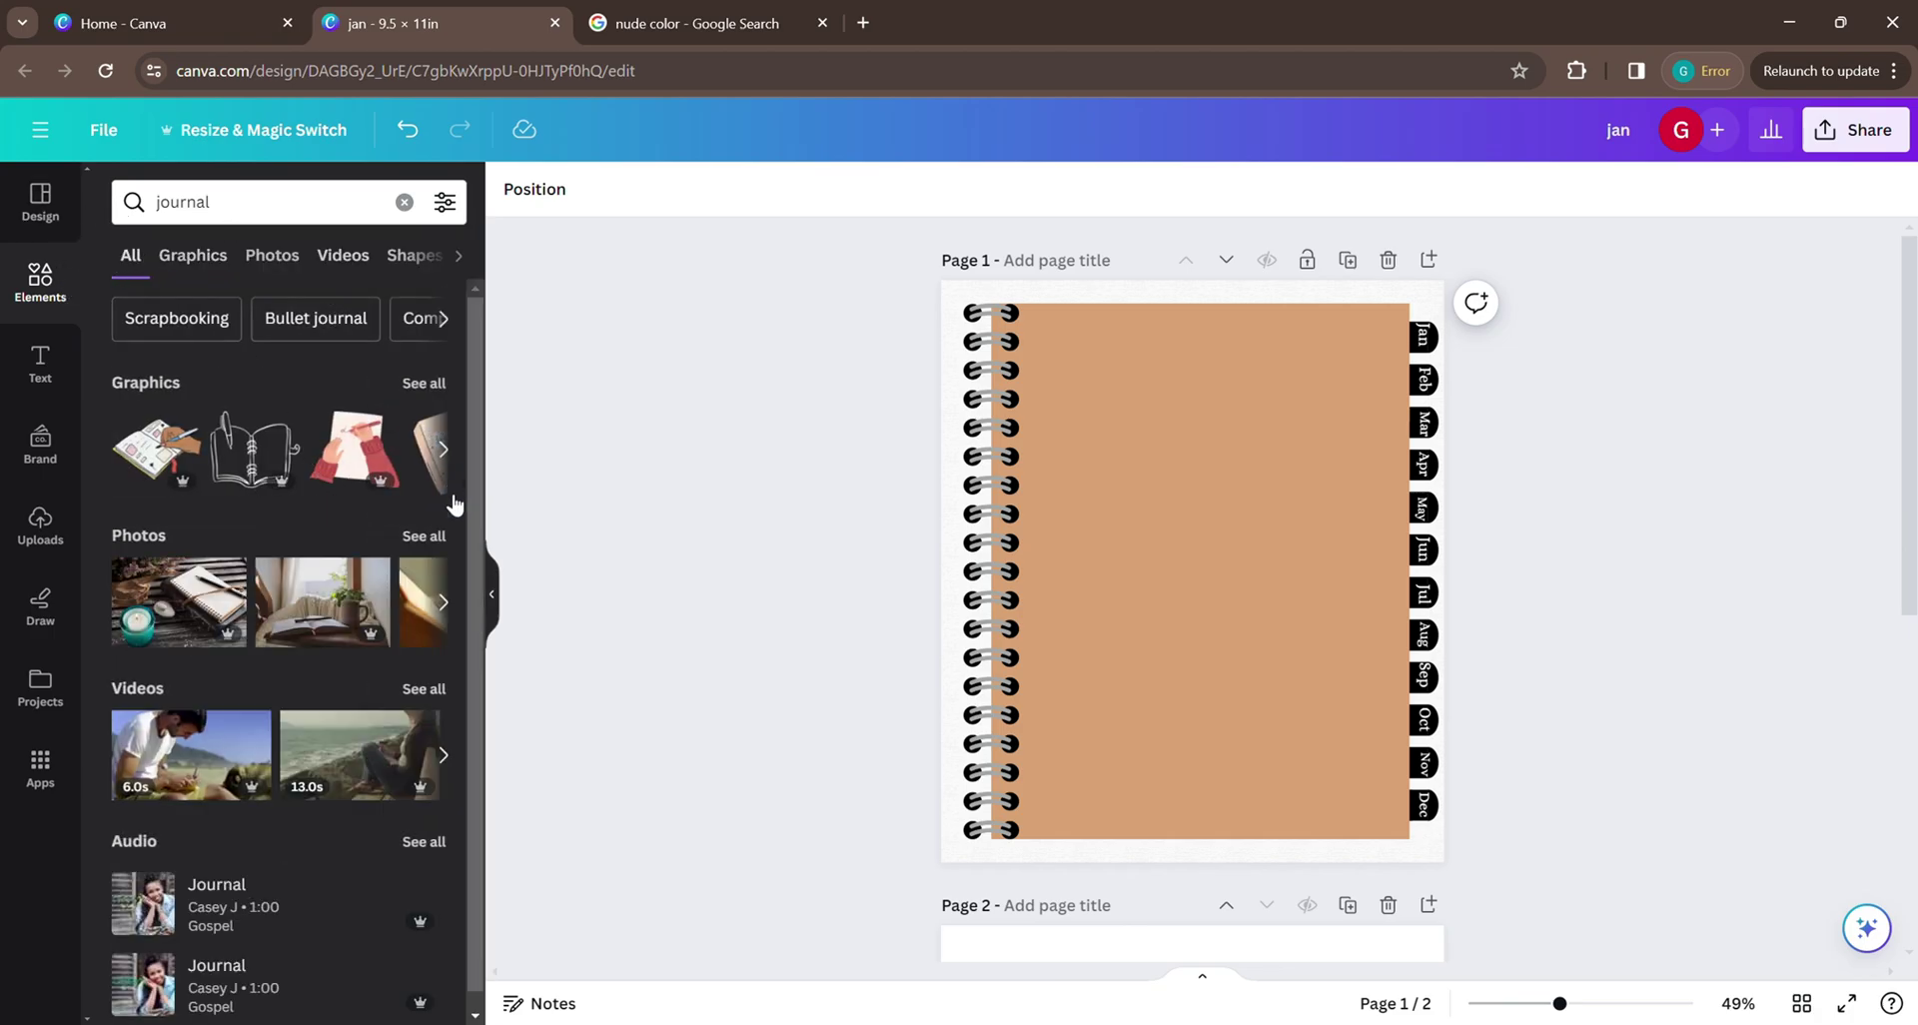
Add the torn lined beige paper graphic to the cover, rotate it to landscape and move it to the upper half.
click(422, 386)
scroll(333, 531, down, 5)
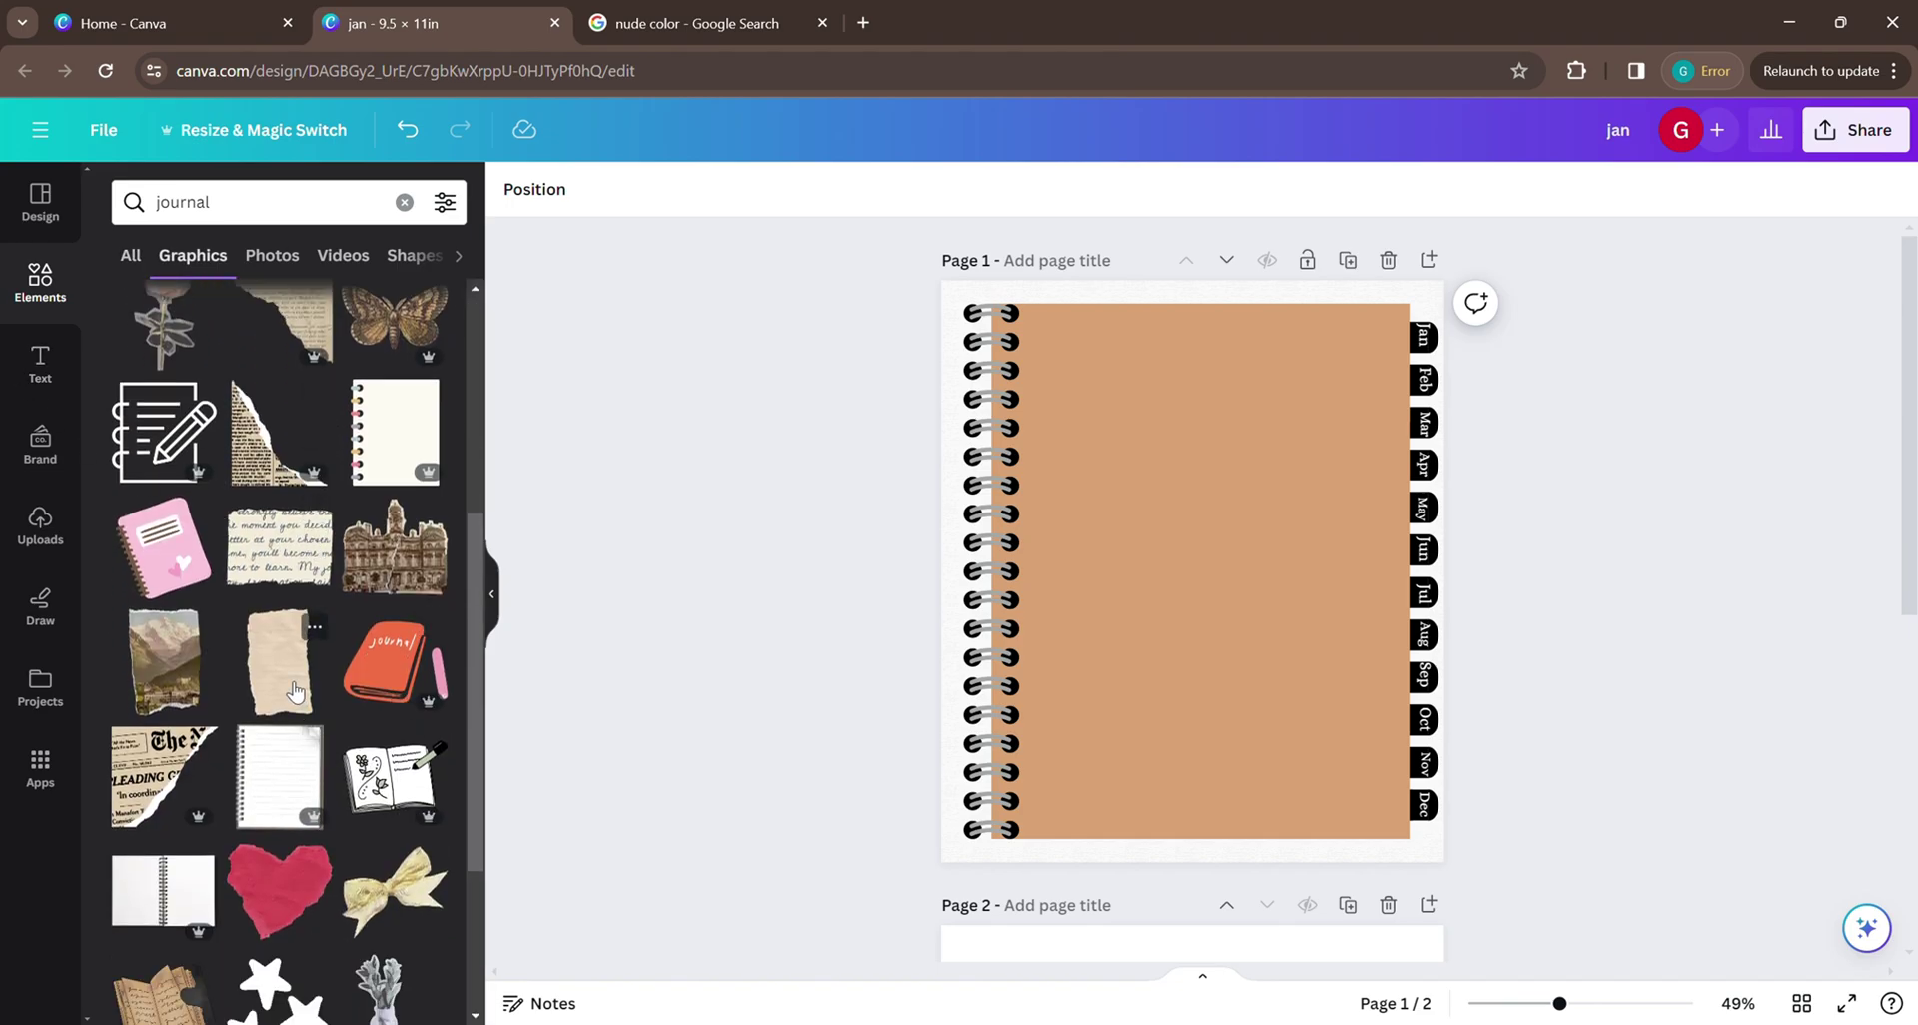
click(294, 691)
drag(1042, 328, 1159, 490)
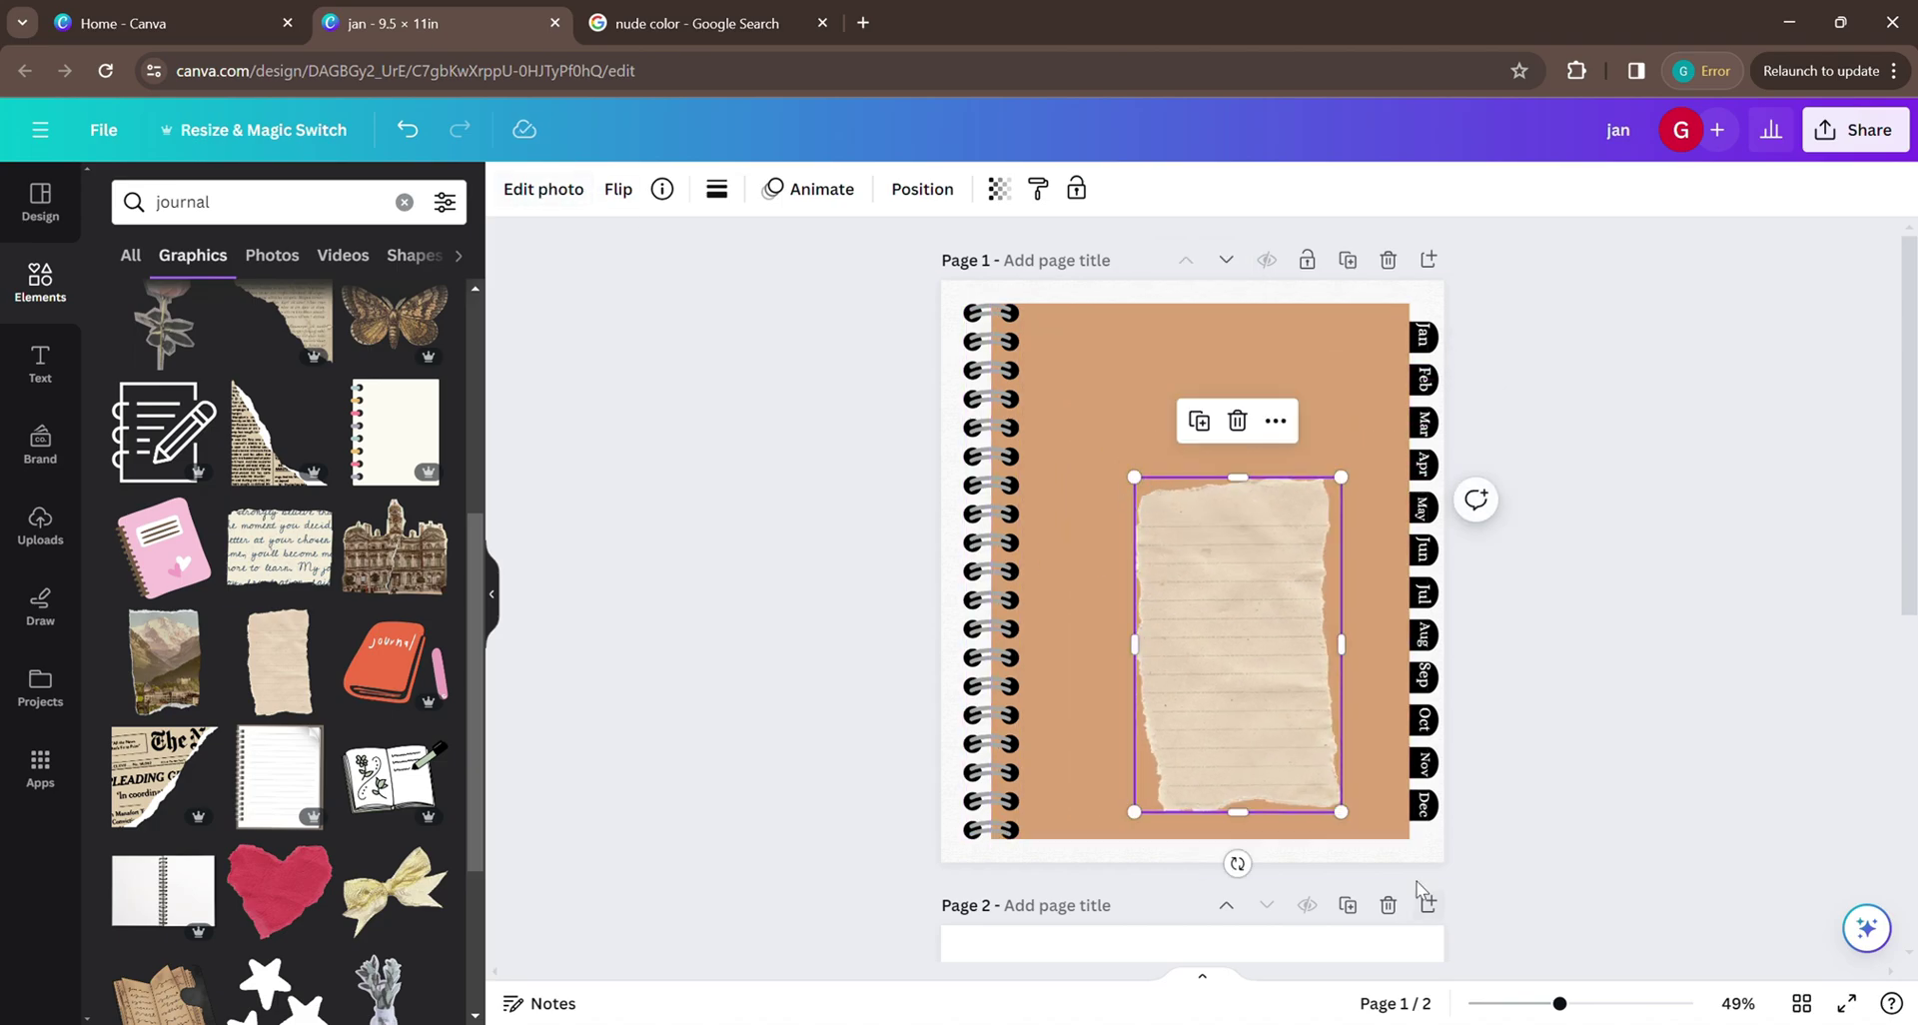
drag(1240, 865, 1396, 647)
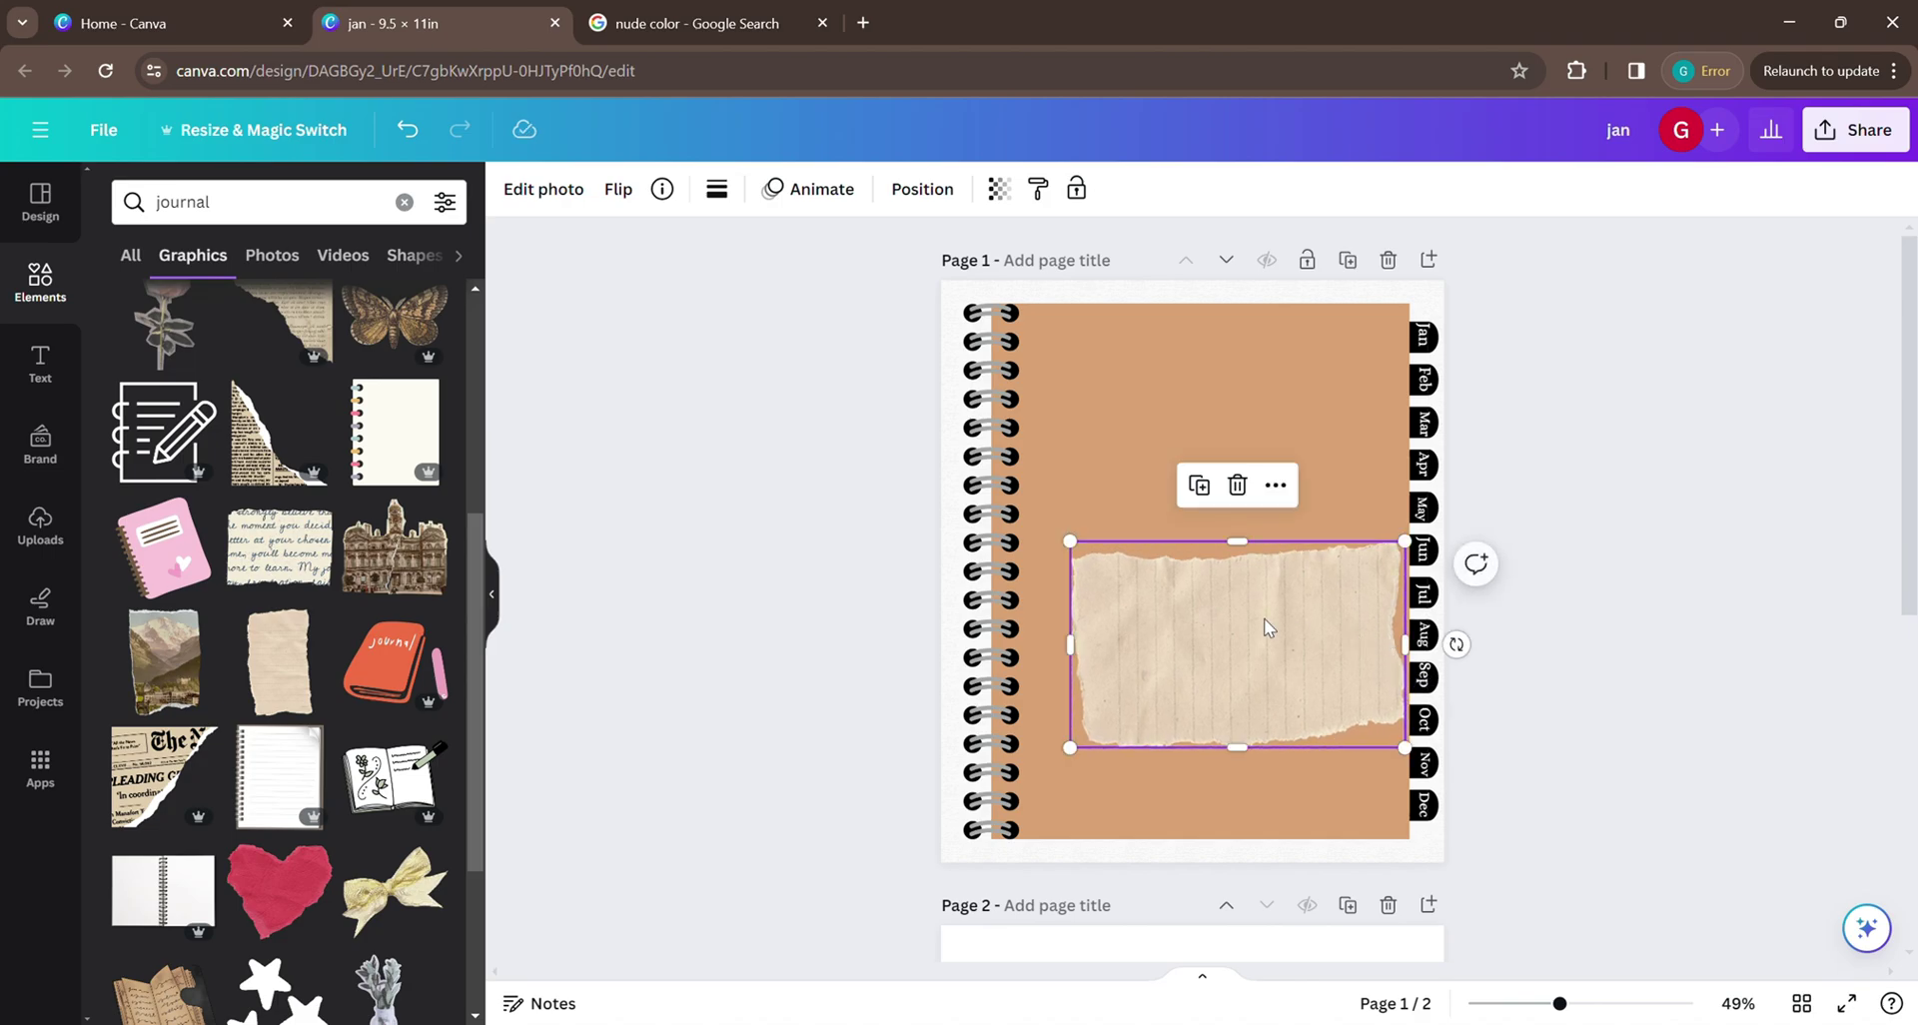
drag(1267, 627, 1239, 450)
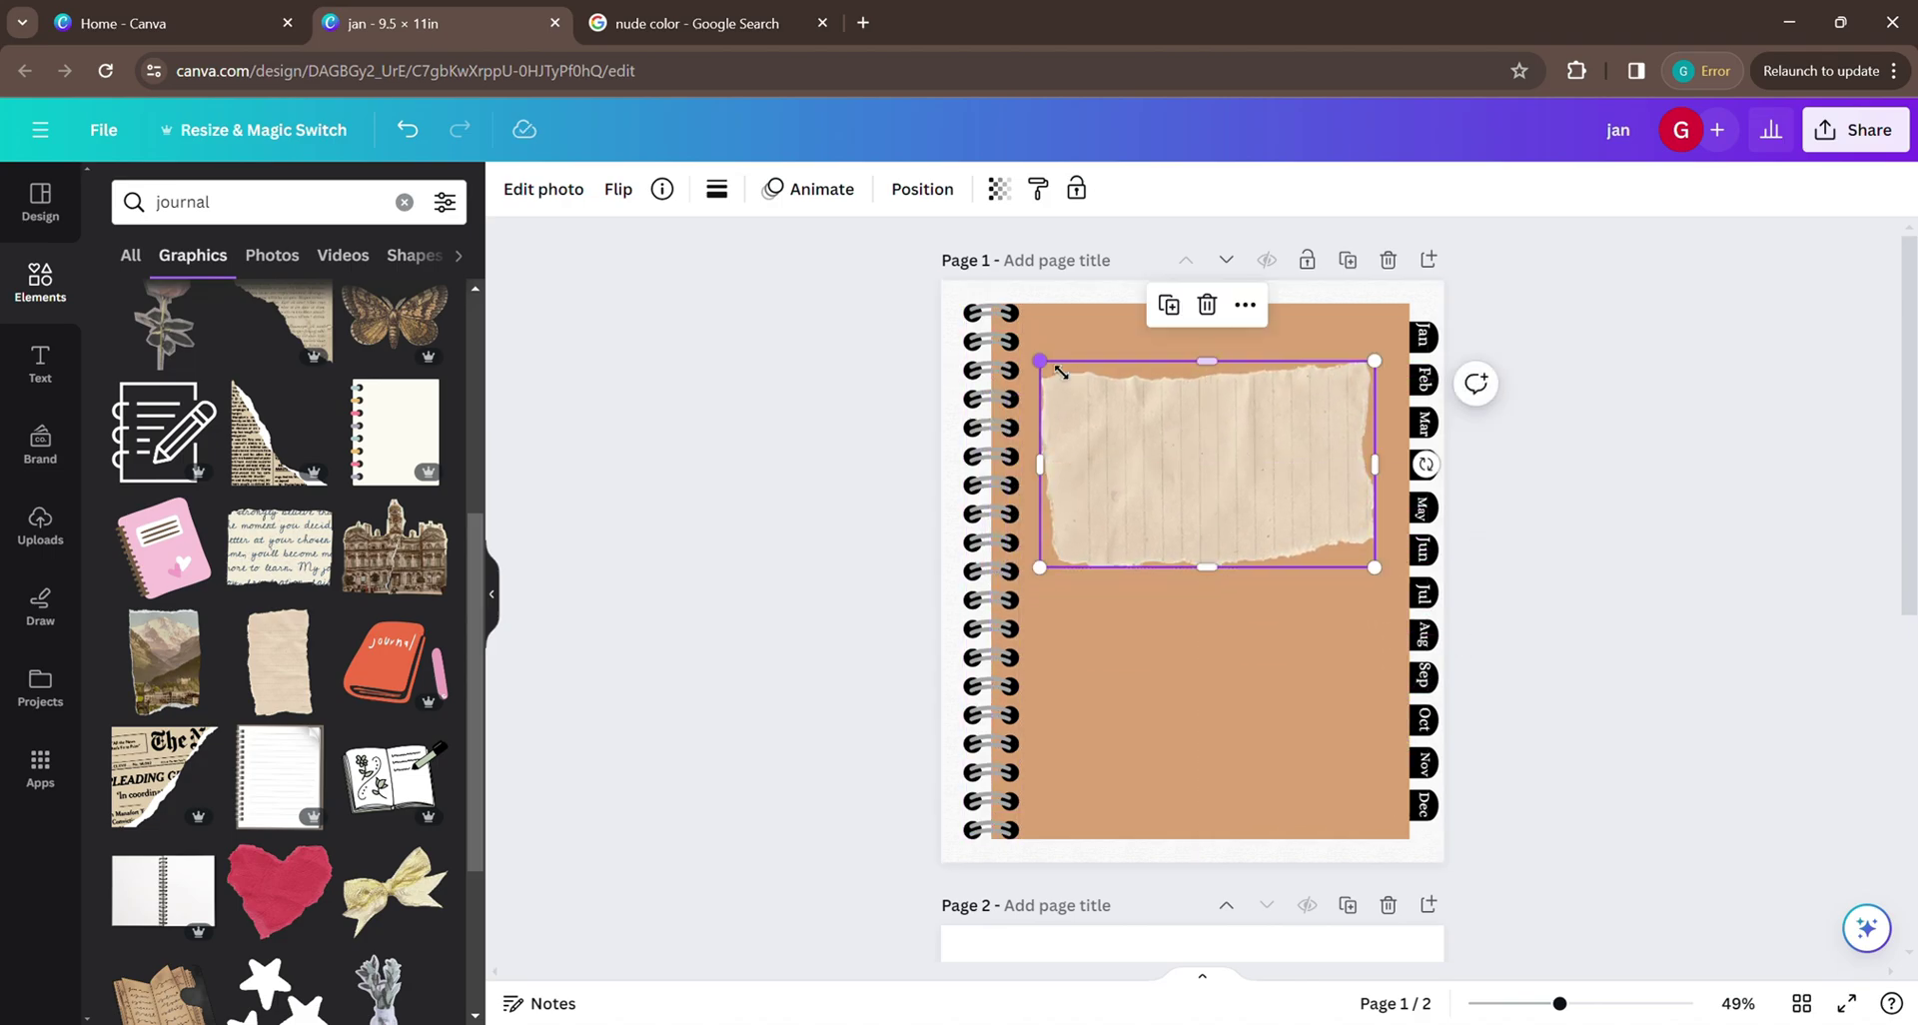
Resize the torn lined paper and center it between the spiral and the tabs on the upper cover.
drag(1061, 372, 1120, 409)
mouse_move(1378, 484)
mouse_down()
mouse_move(1349, 490)
mouse_move(1378, 494)
mouse_up()
drag(1261, 485, 1204, 479)
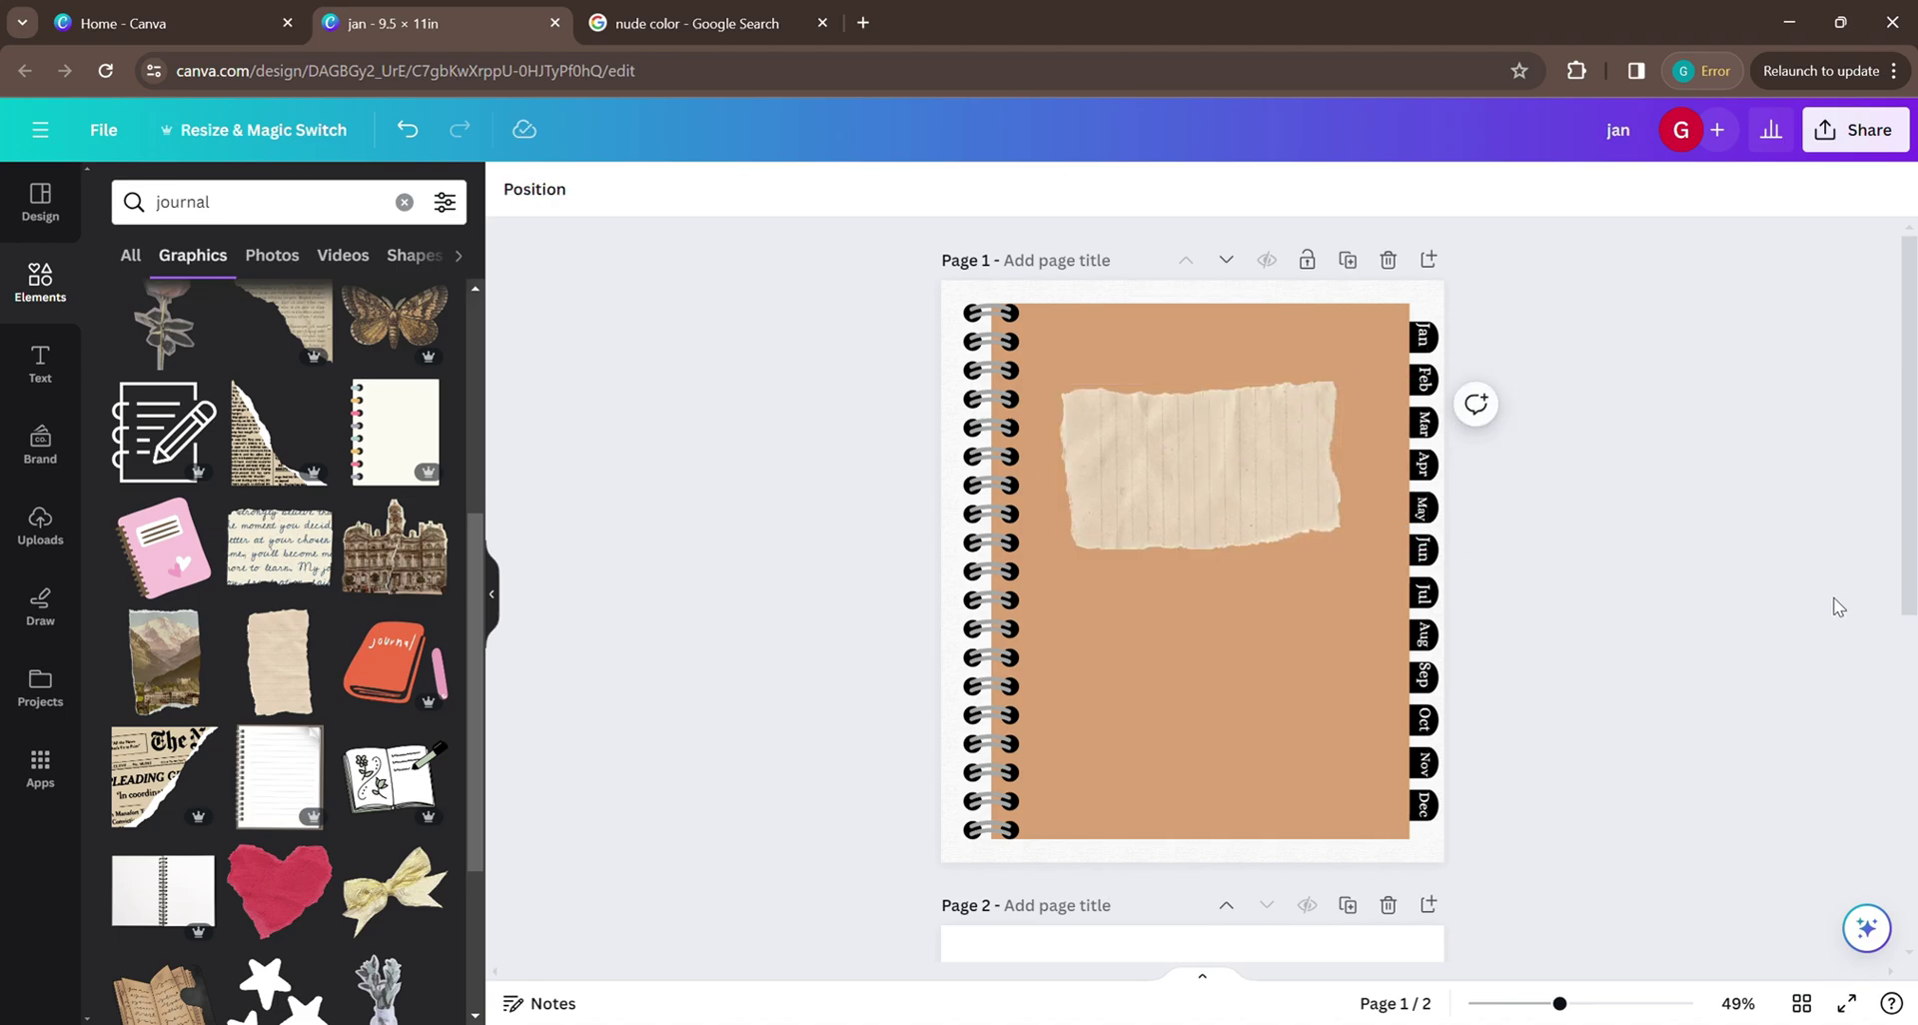
click(1199, 500)
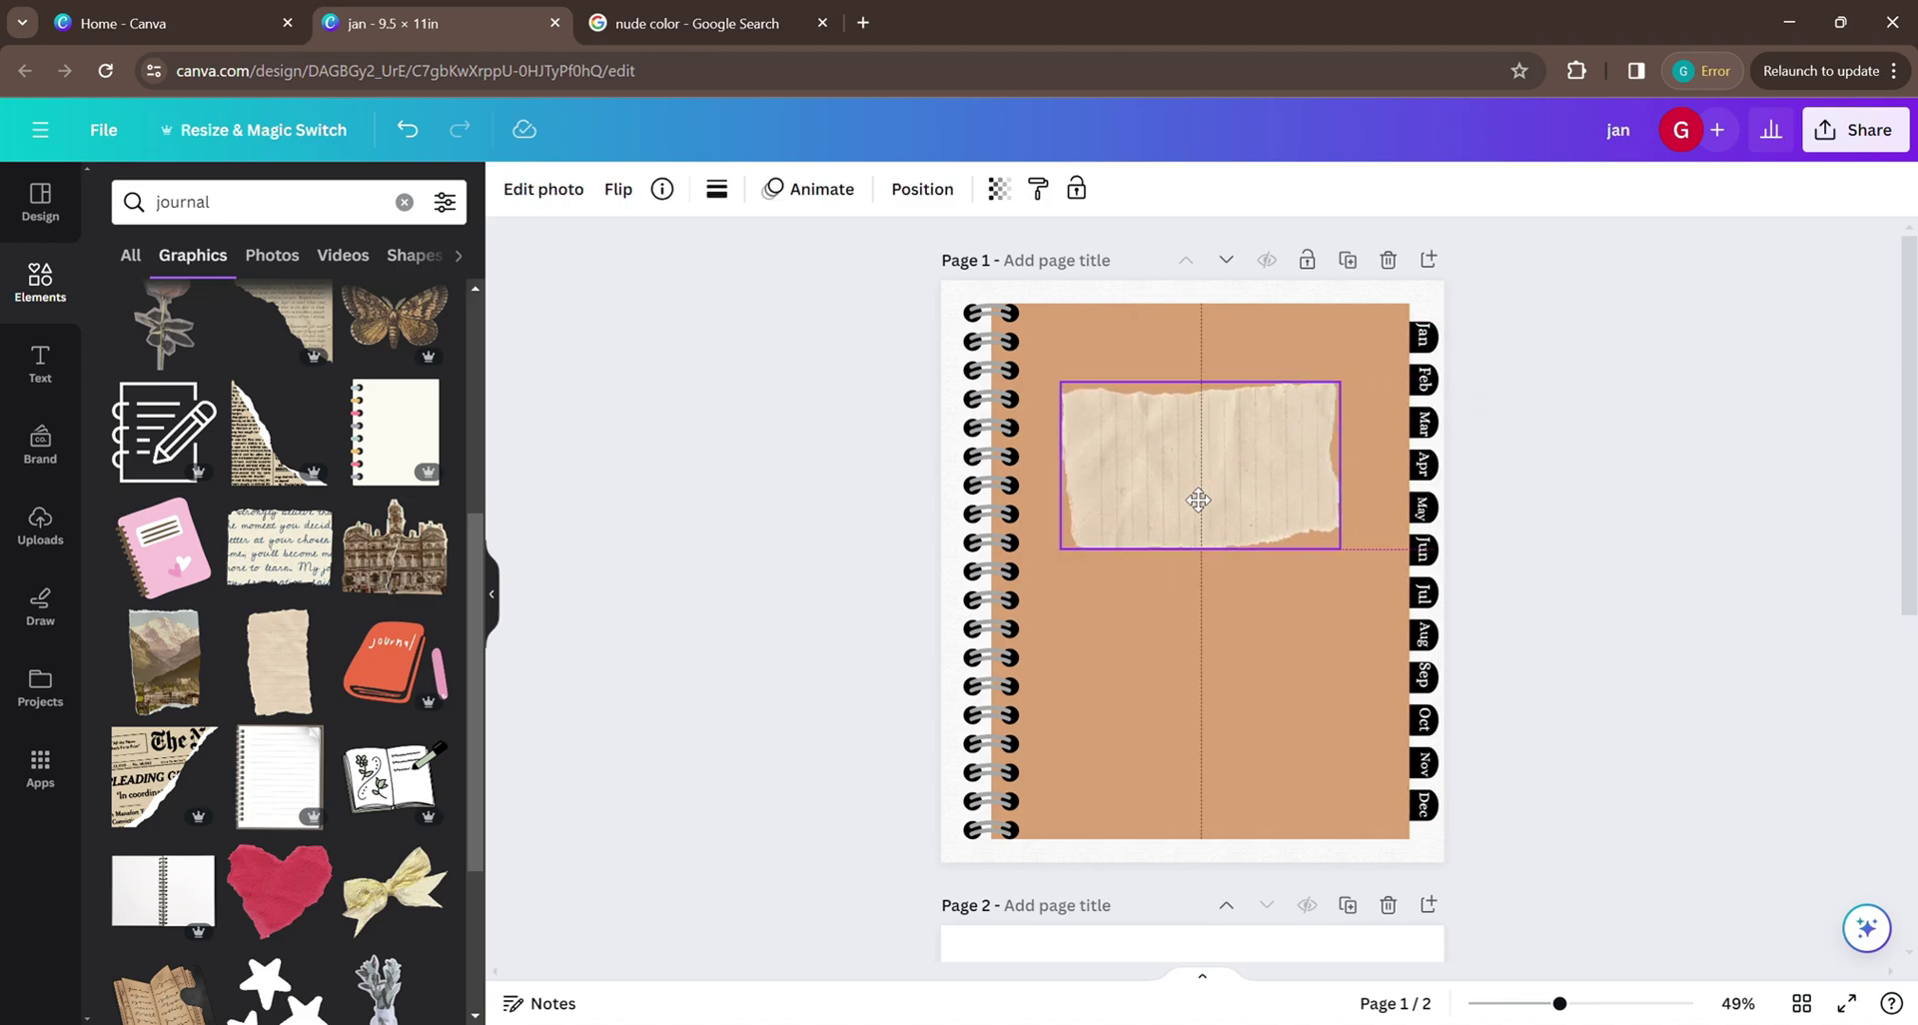
drag(1197, 500, 1205, 504)
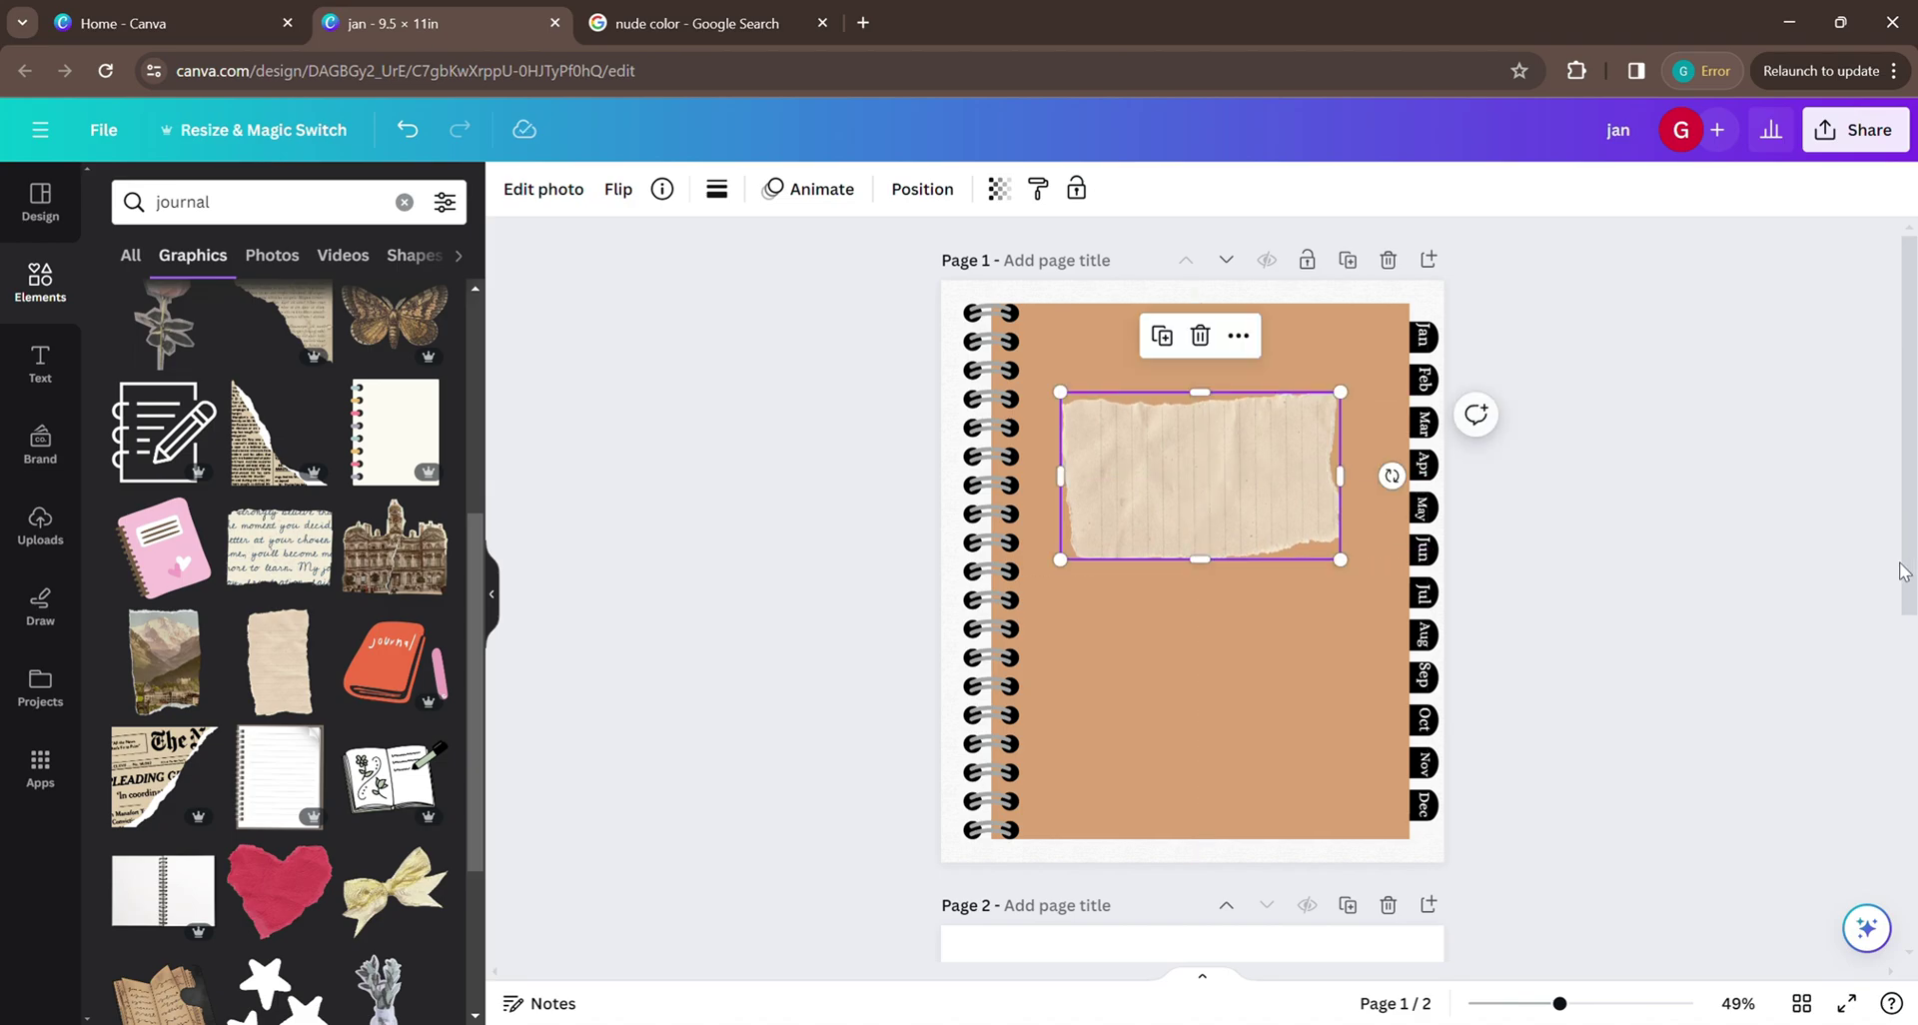
click(1876, 574)
click(1212, 505)
drag(1347, 573, 1295, 540)
click(1676, 588)
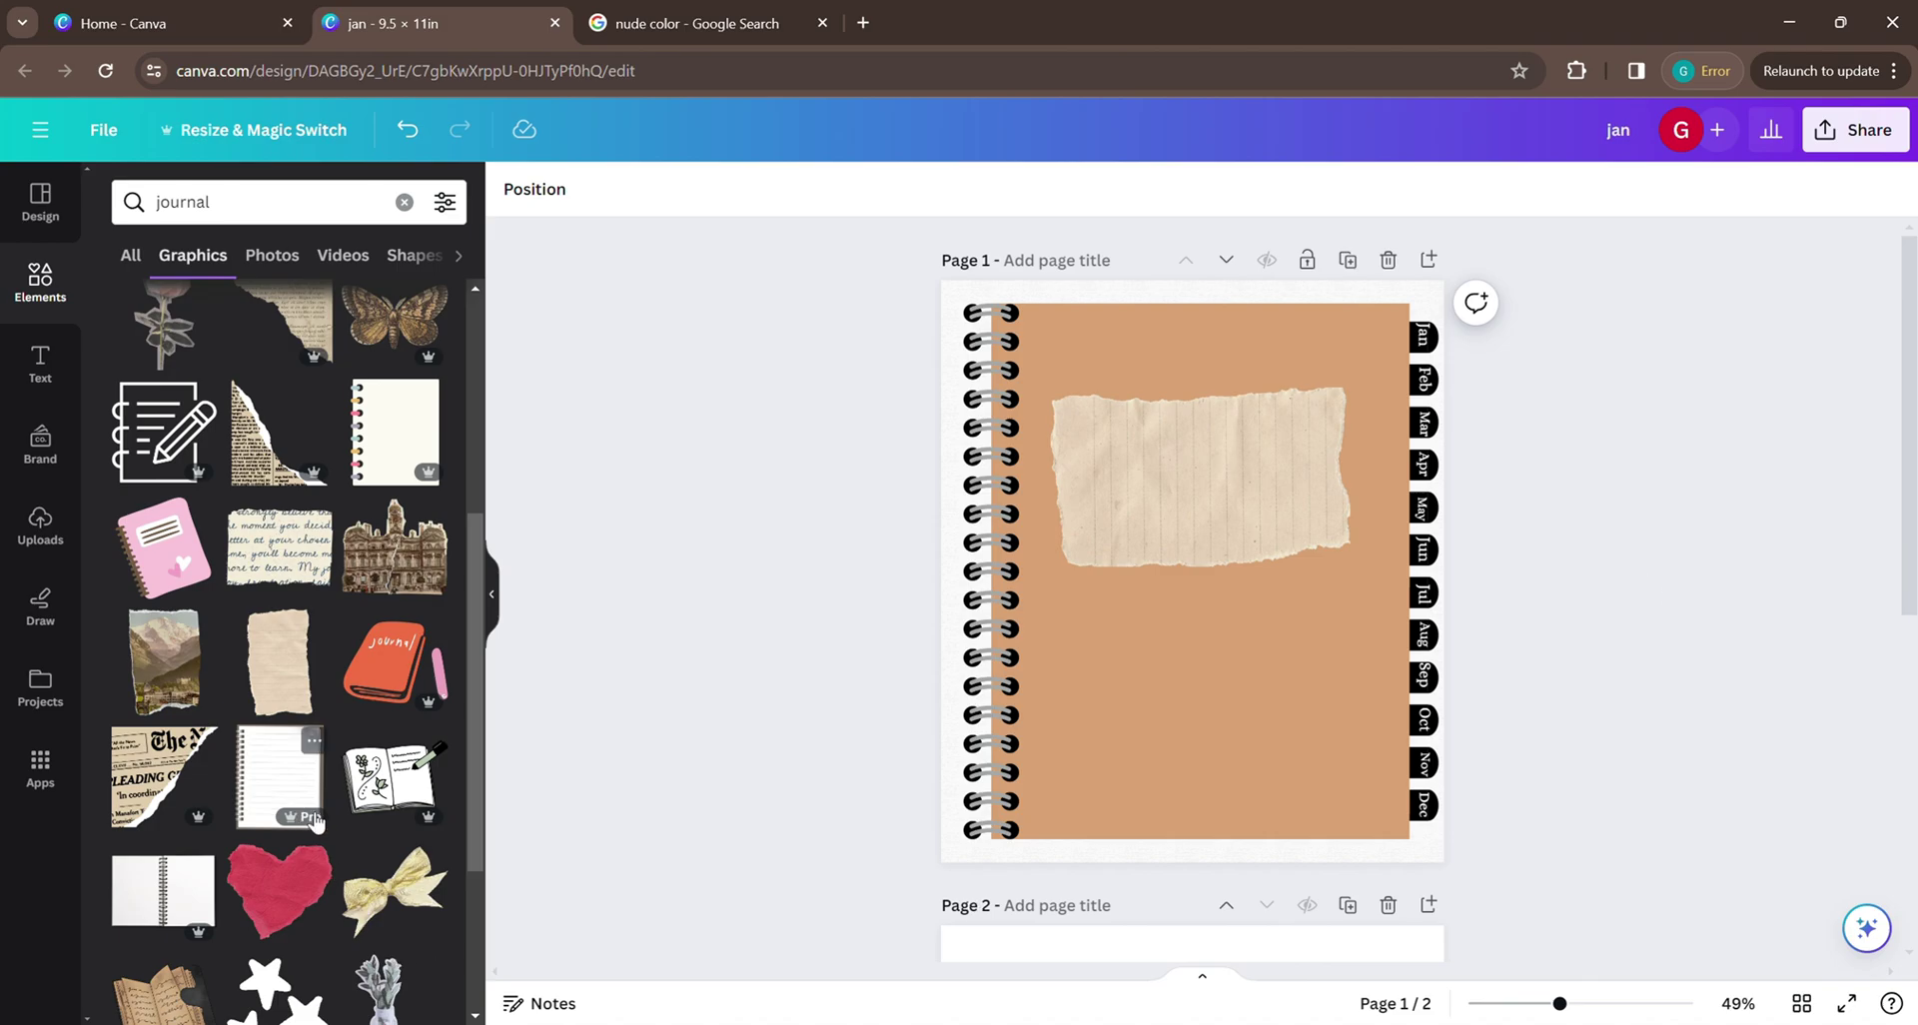
Replace the torn lined paper with the taped beige note graphic, sized and placed on the upper half of the cover.
scroll(324, 809, down, 1)
scroll(325, 809, down, 4)
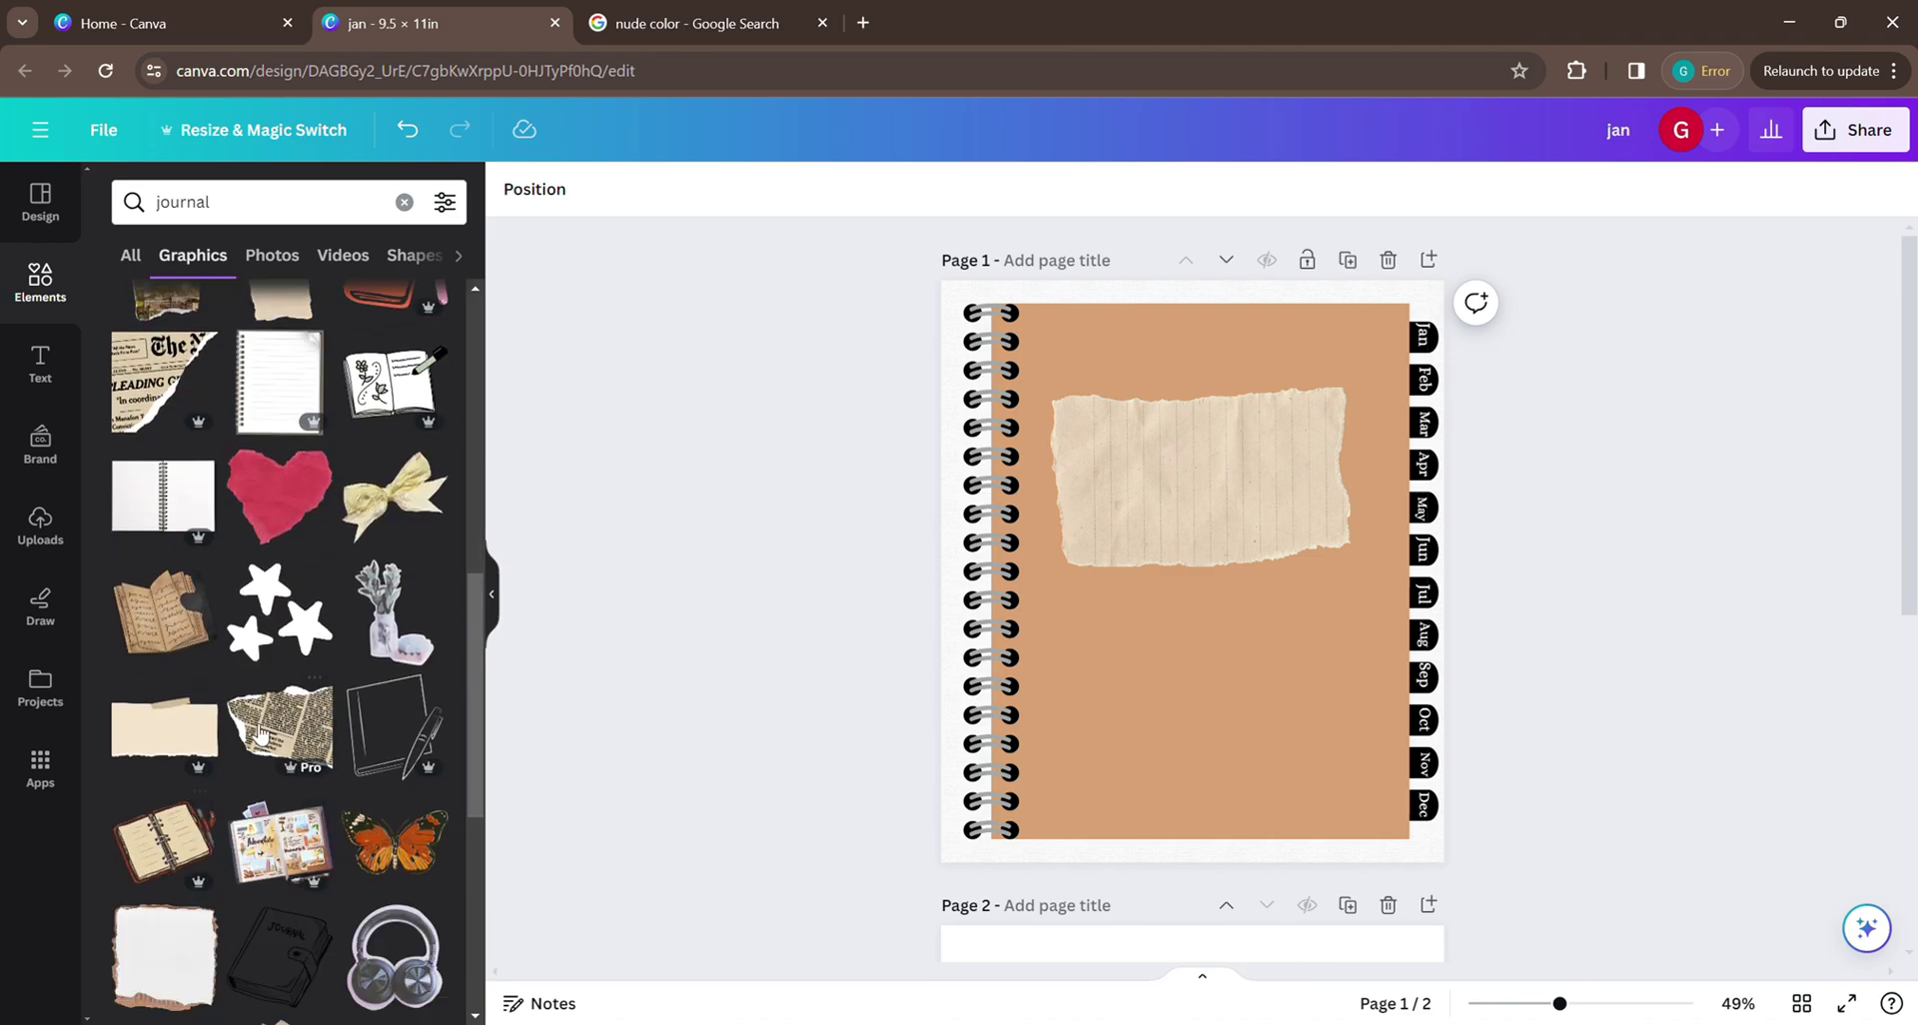
click(1259, 498)
key(Delete)
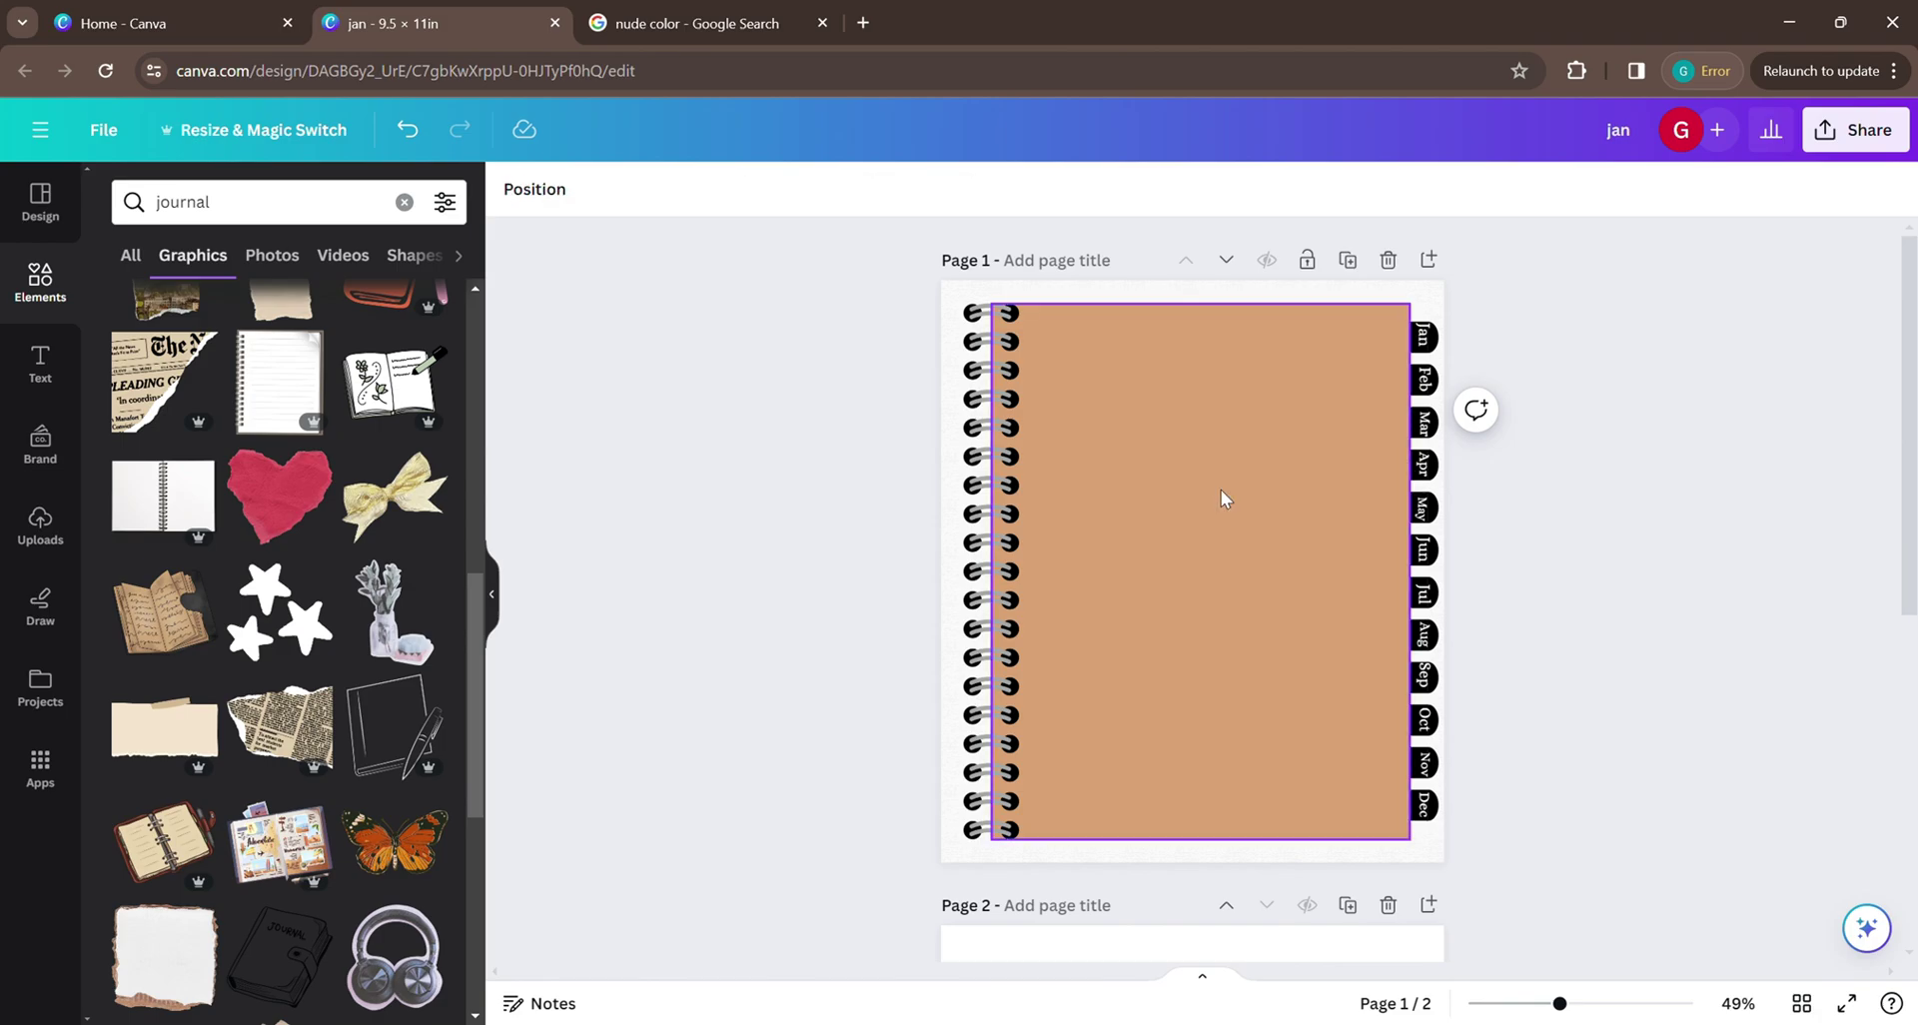
click(163, 727)
drag(1269, 520, 1268, 401)
drag(1308, 520, 1254, 496)
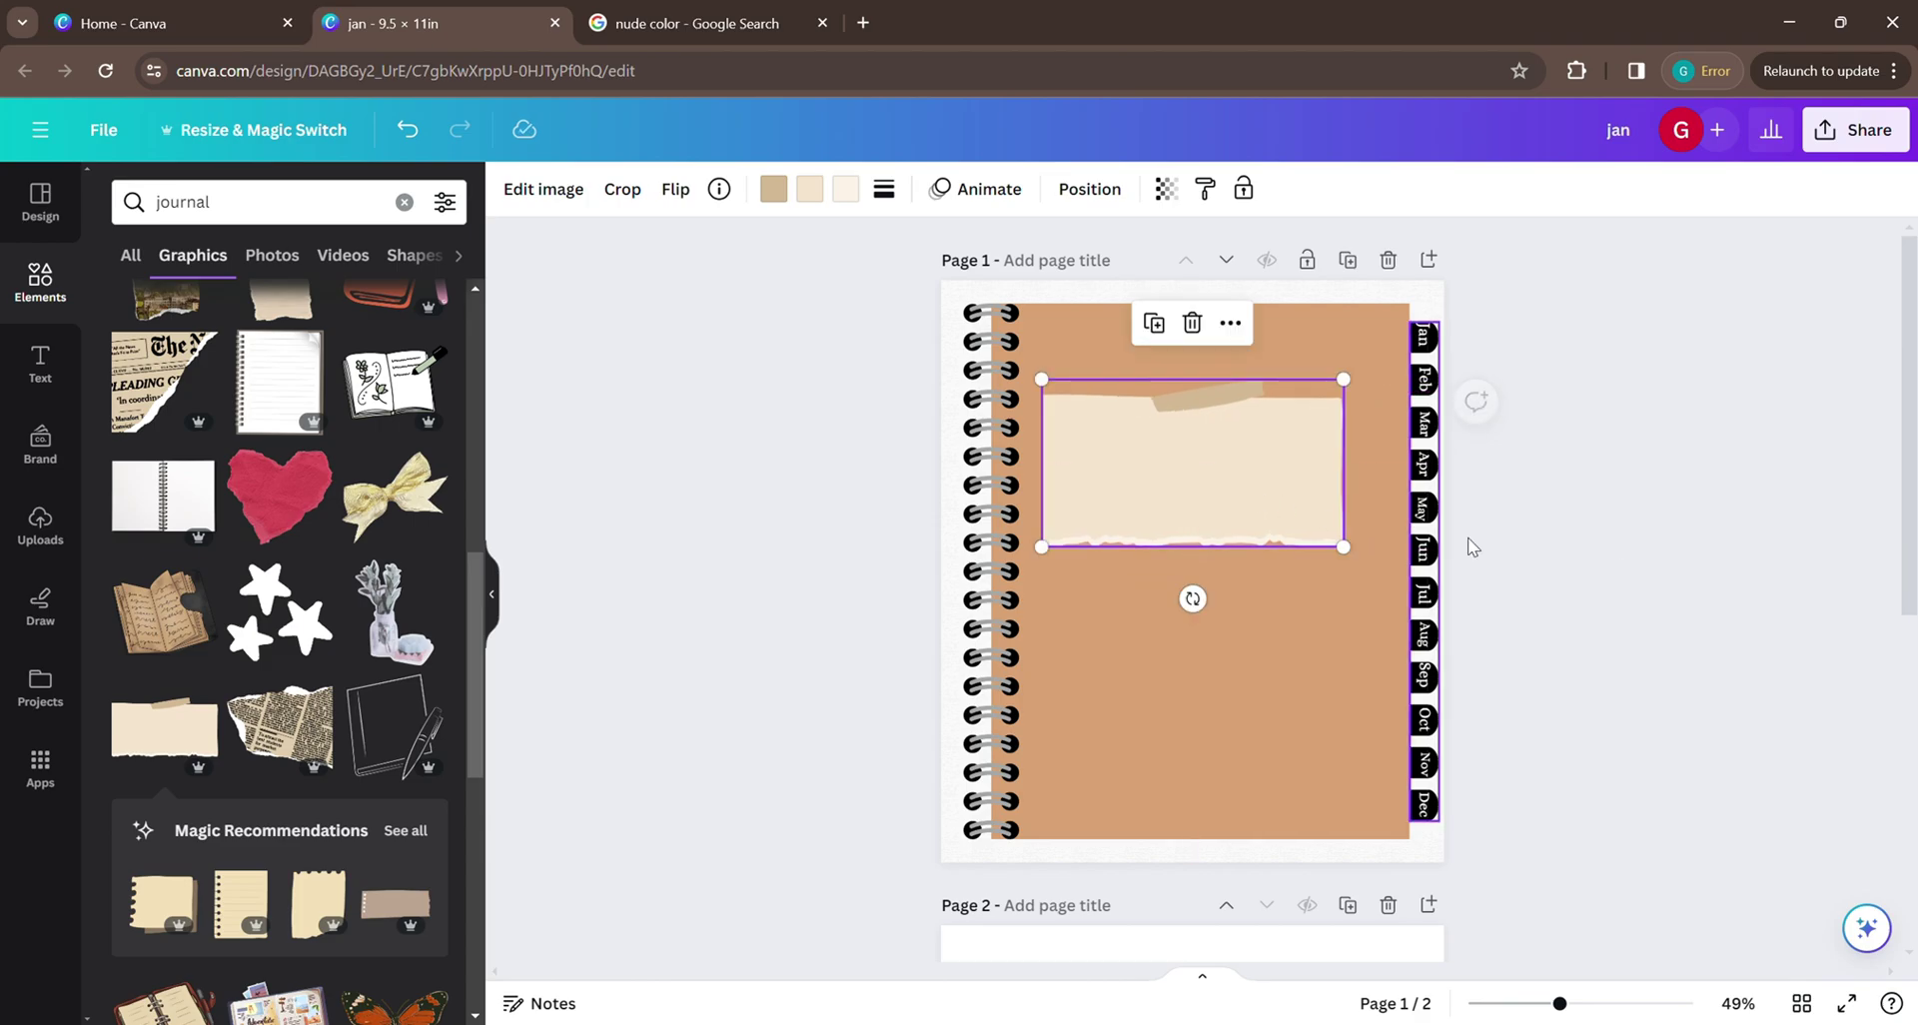
click(1749, 563)
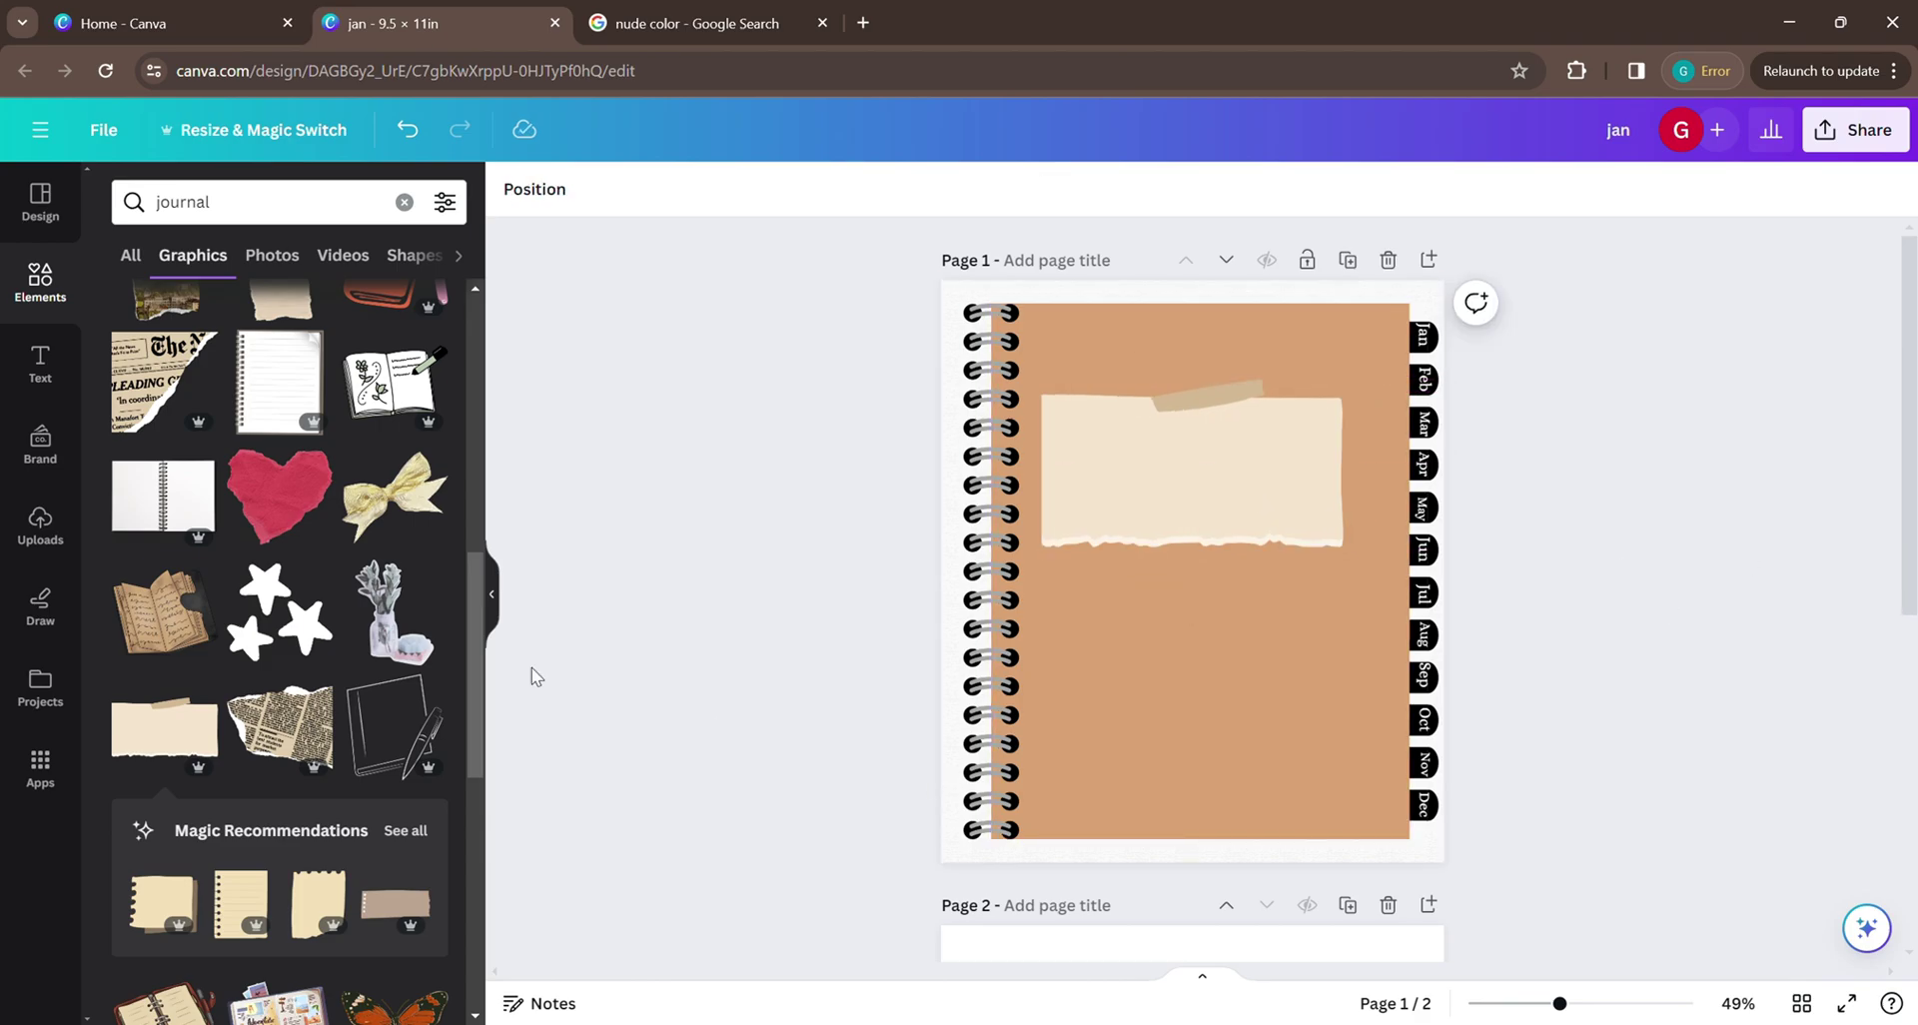
Look through the recommended paper graphics and the remaining journal graphics for further cover decorations.
scroll(272, 569, down, 3)
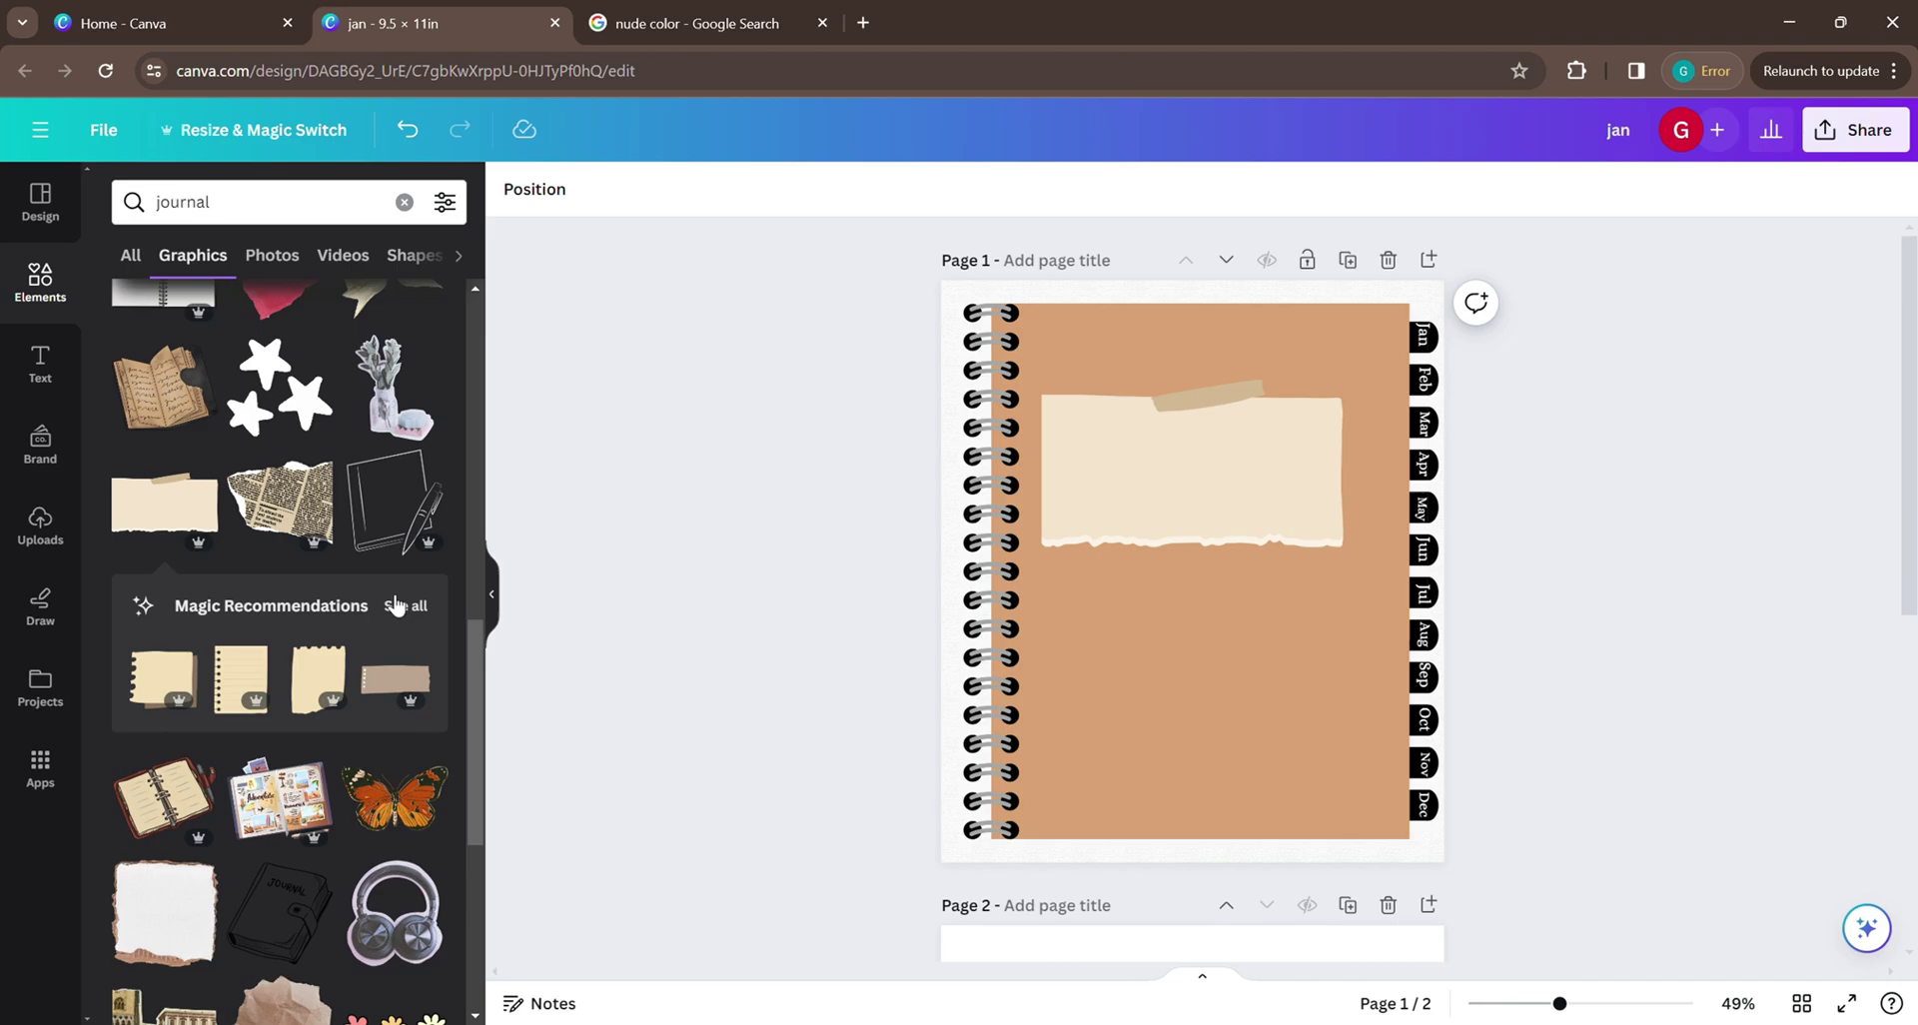
click(404, 607)
scroll(416, 619, down, 3)
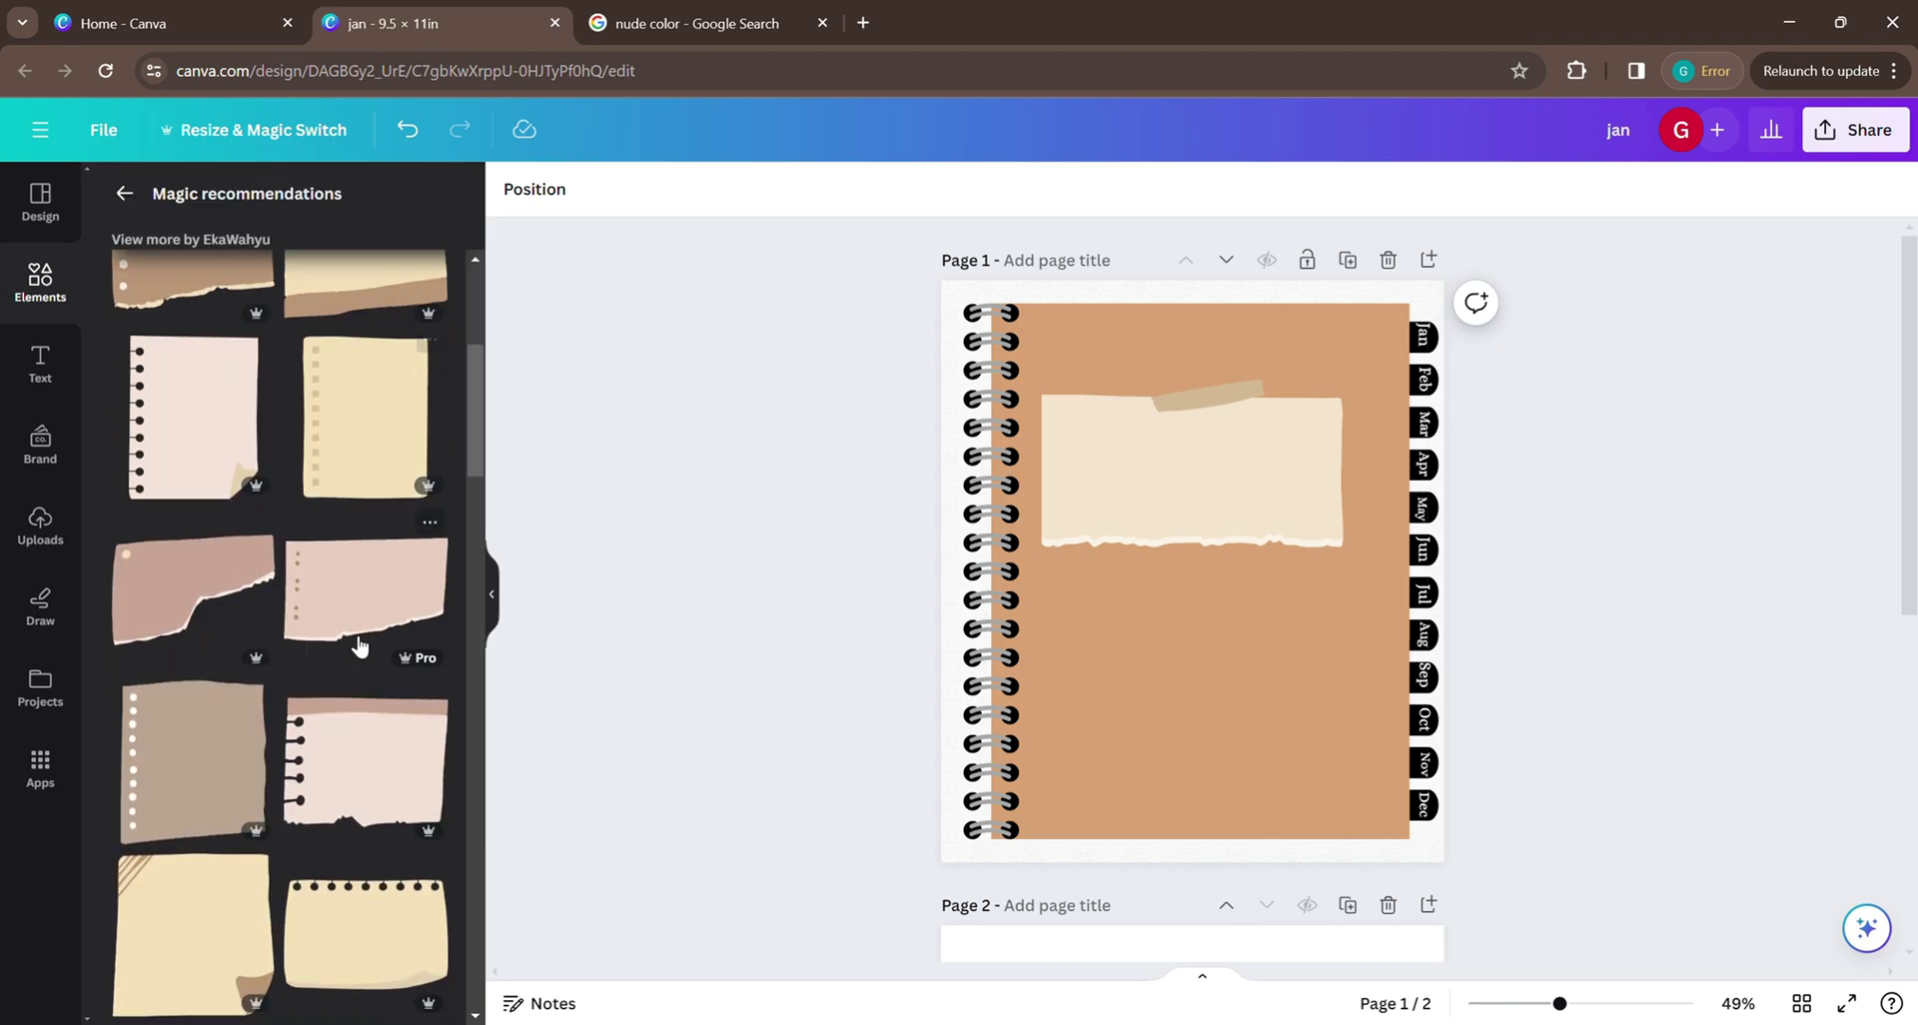
scroll(369, 713, down, 5)
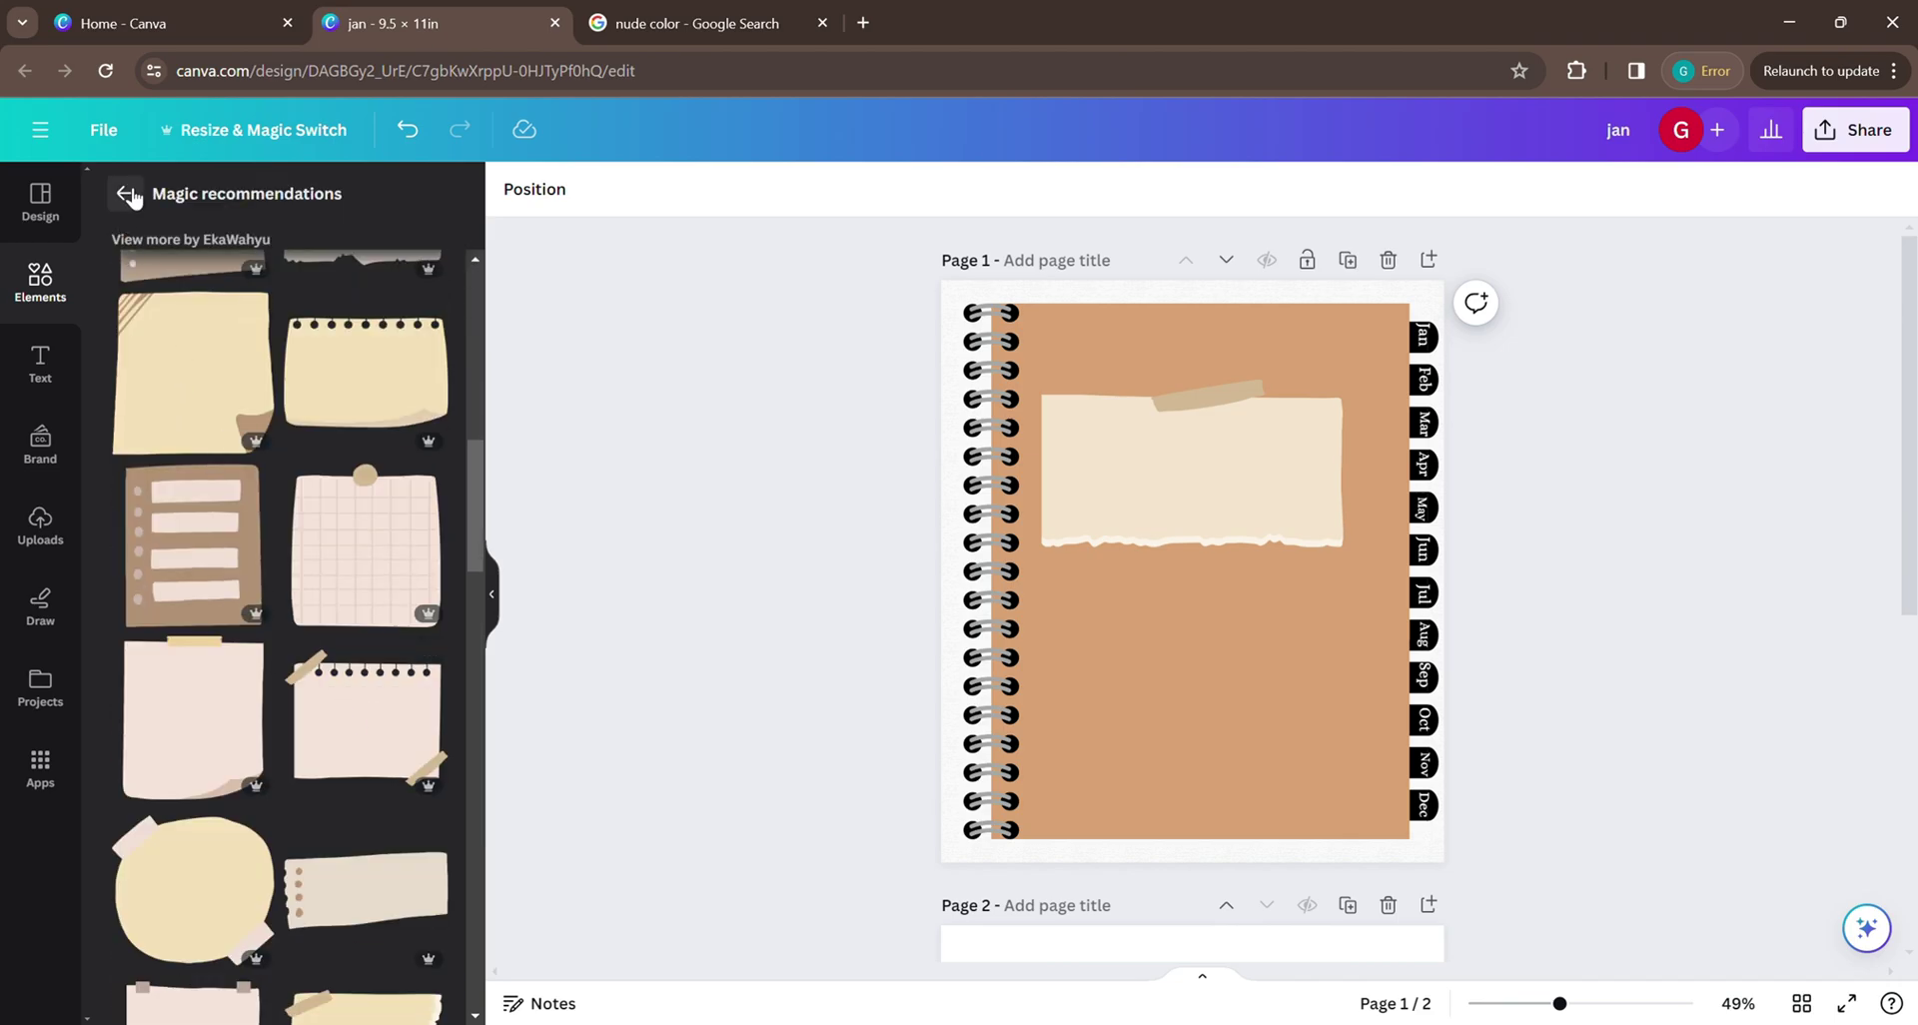
click(131, 197)
scroll(356, 722, down, 5)
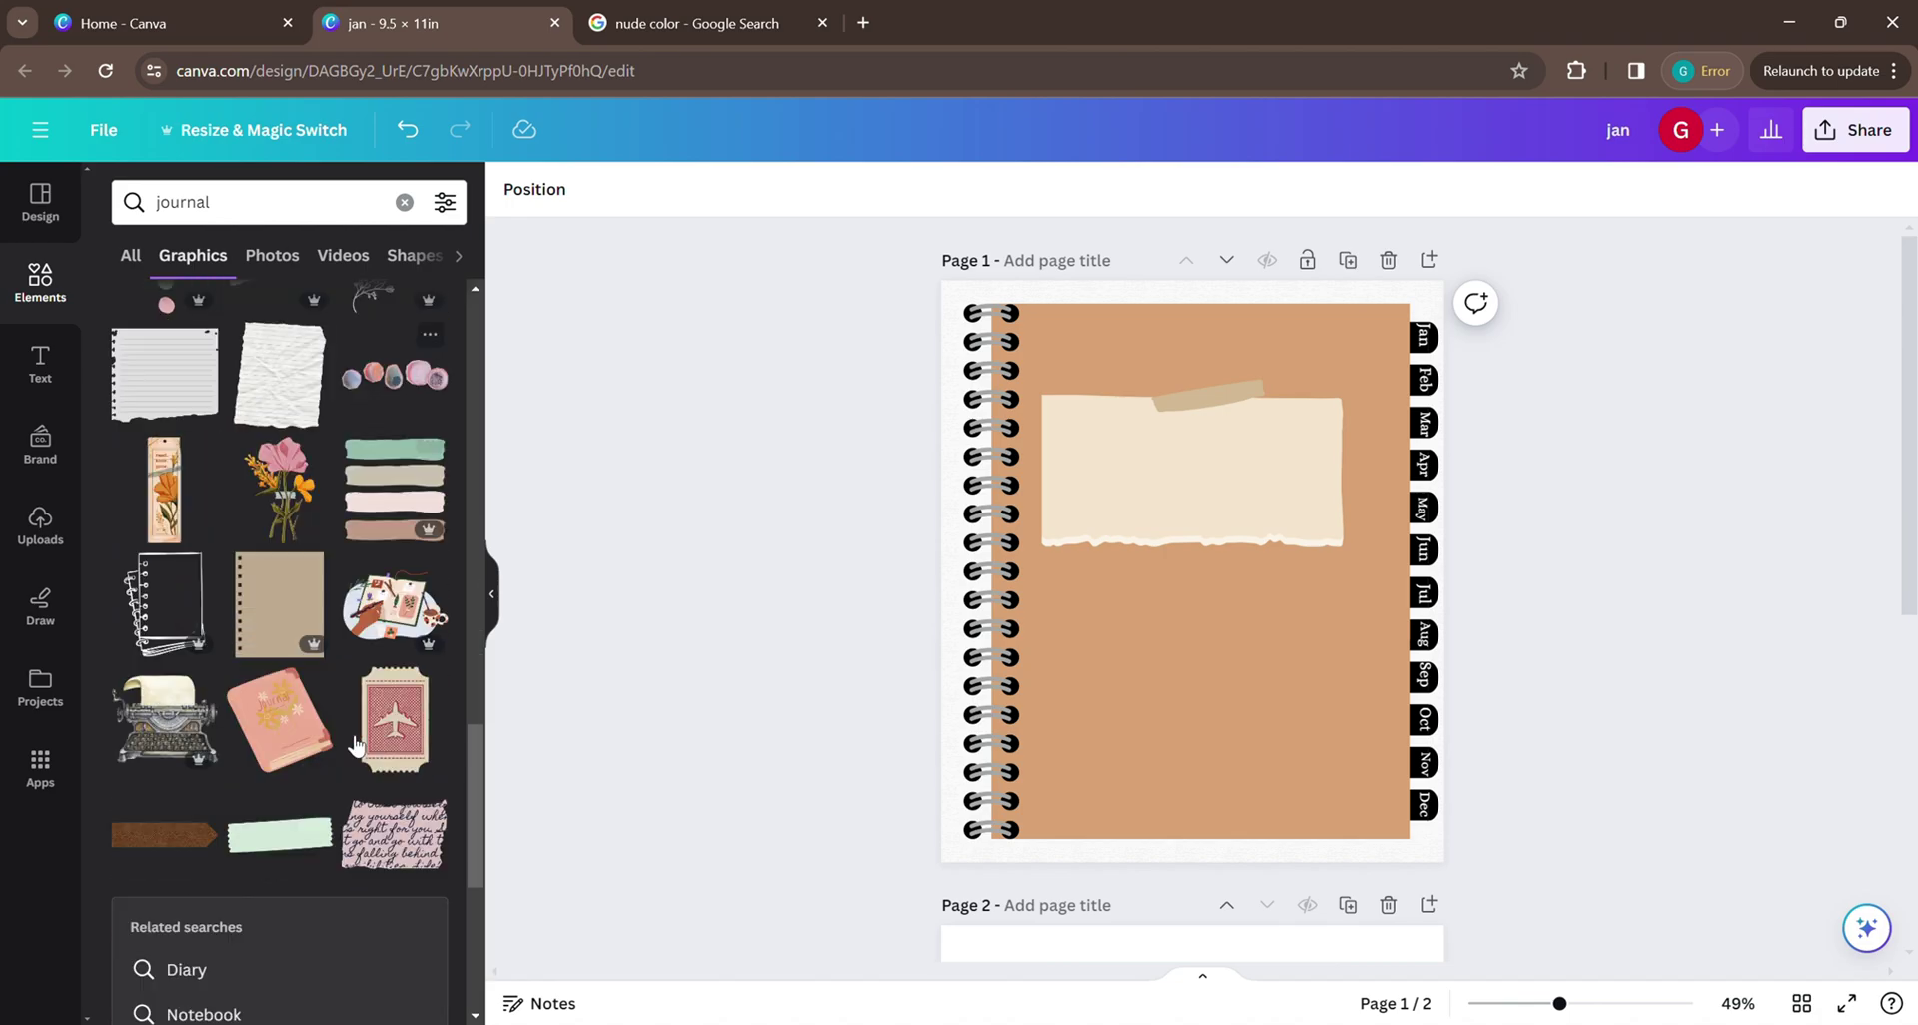
scroll(354, 744, down, 6)
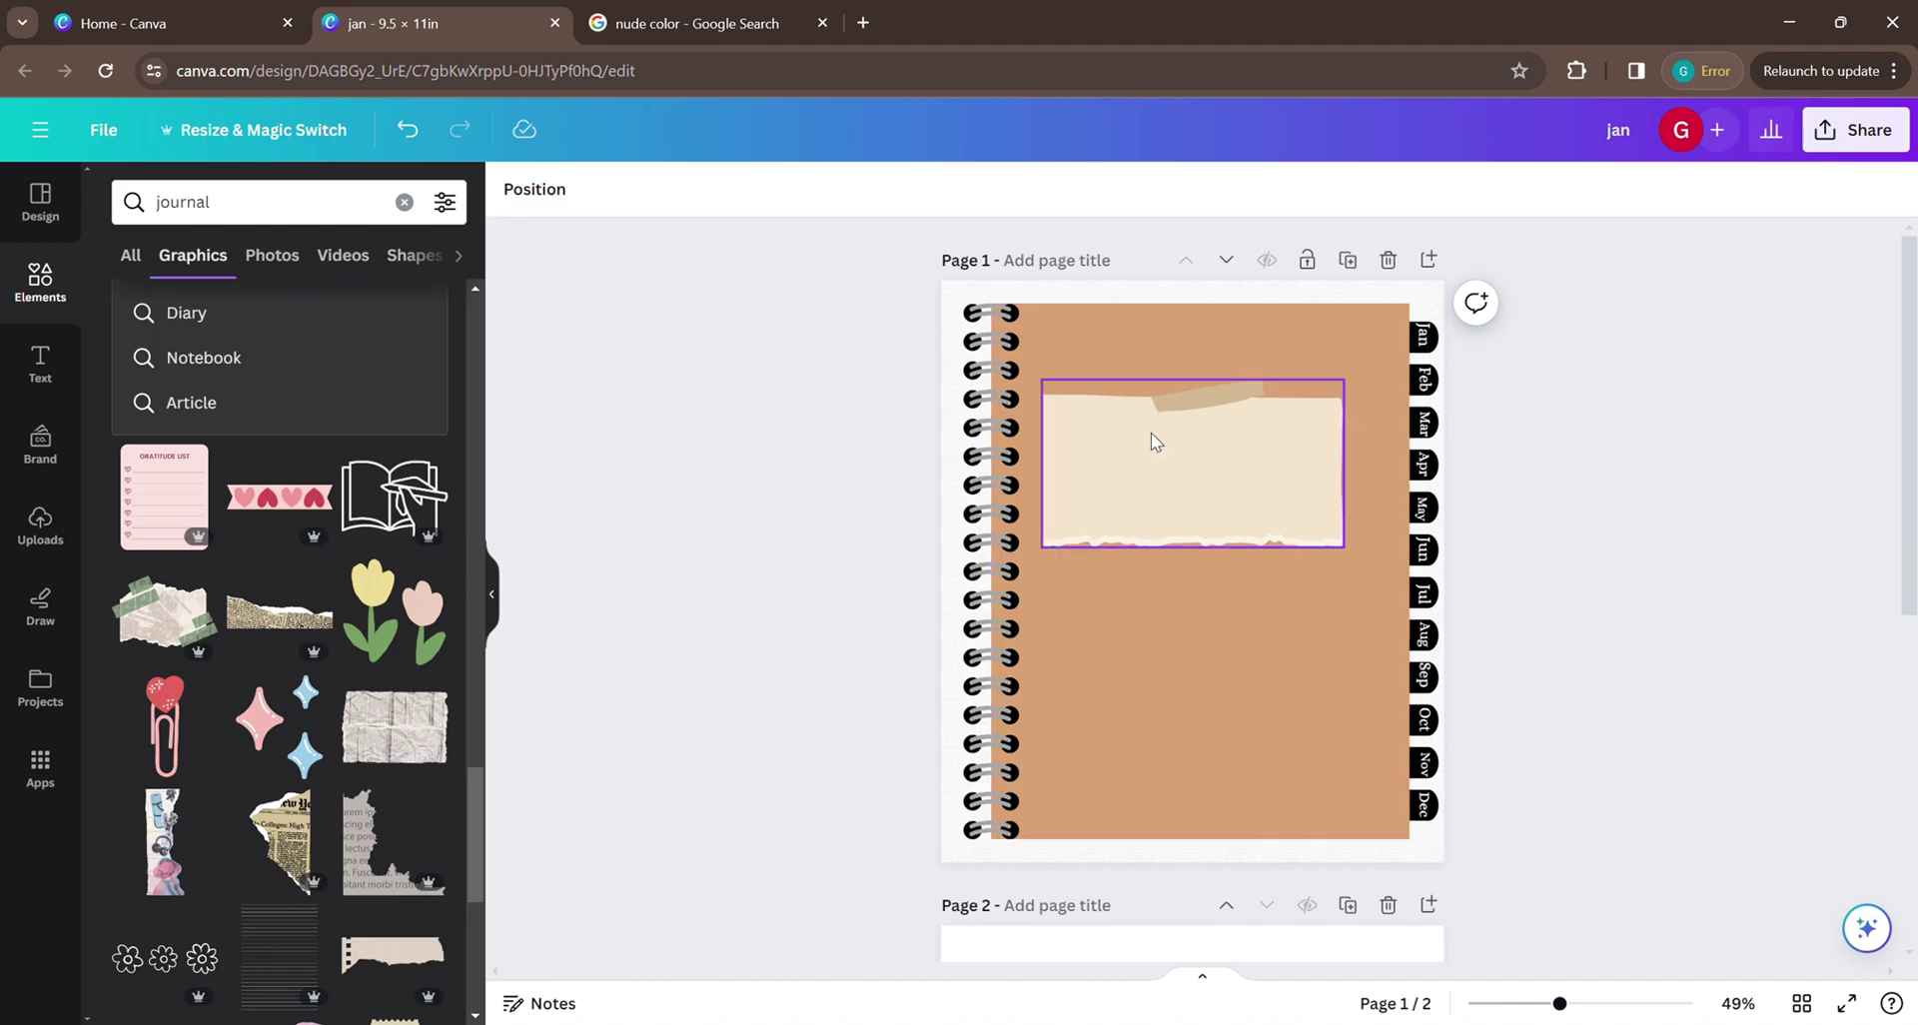
scroll(310, 679, up, 5)
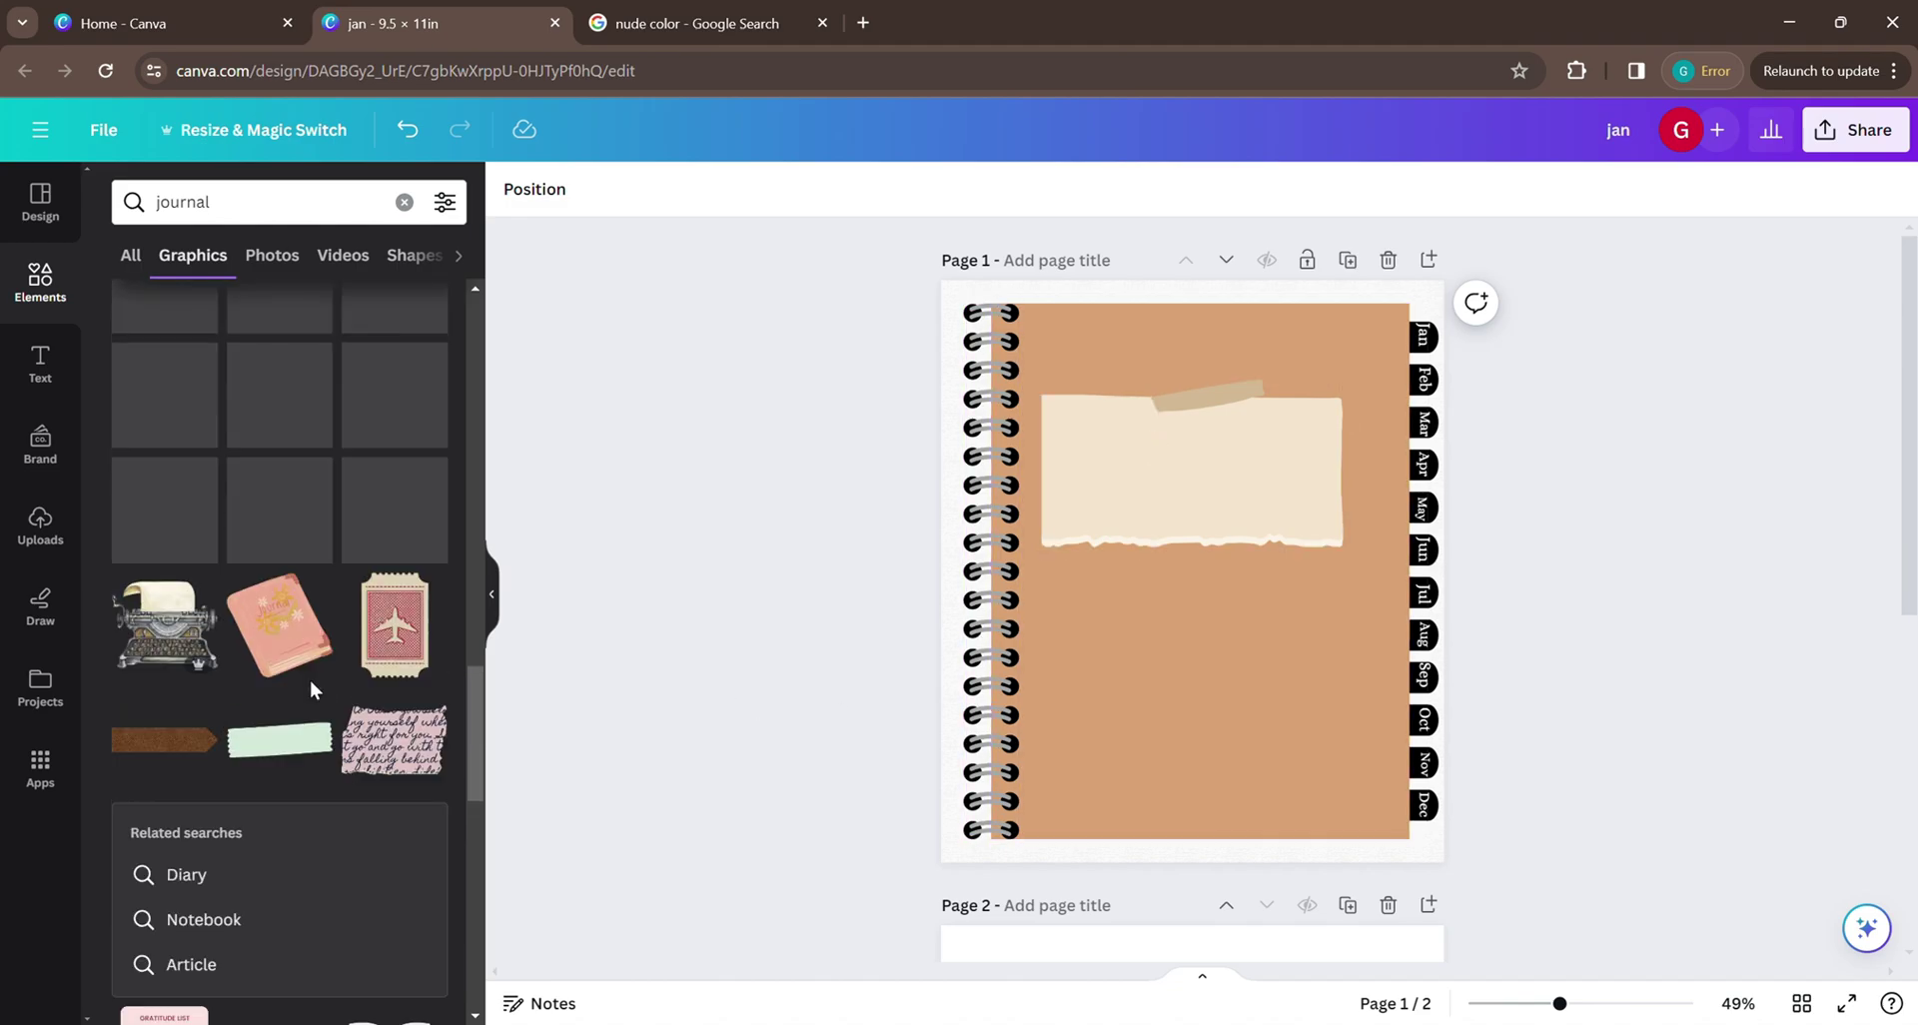
Try the brown strip graphic as a cover decoration, take it off the page and check the other graphics.
click(202, 744)
drag(1196, 576, 779, 705)
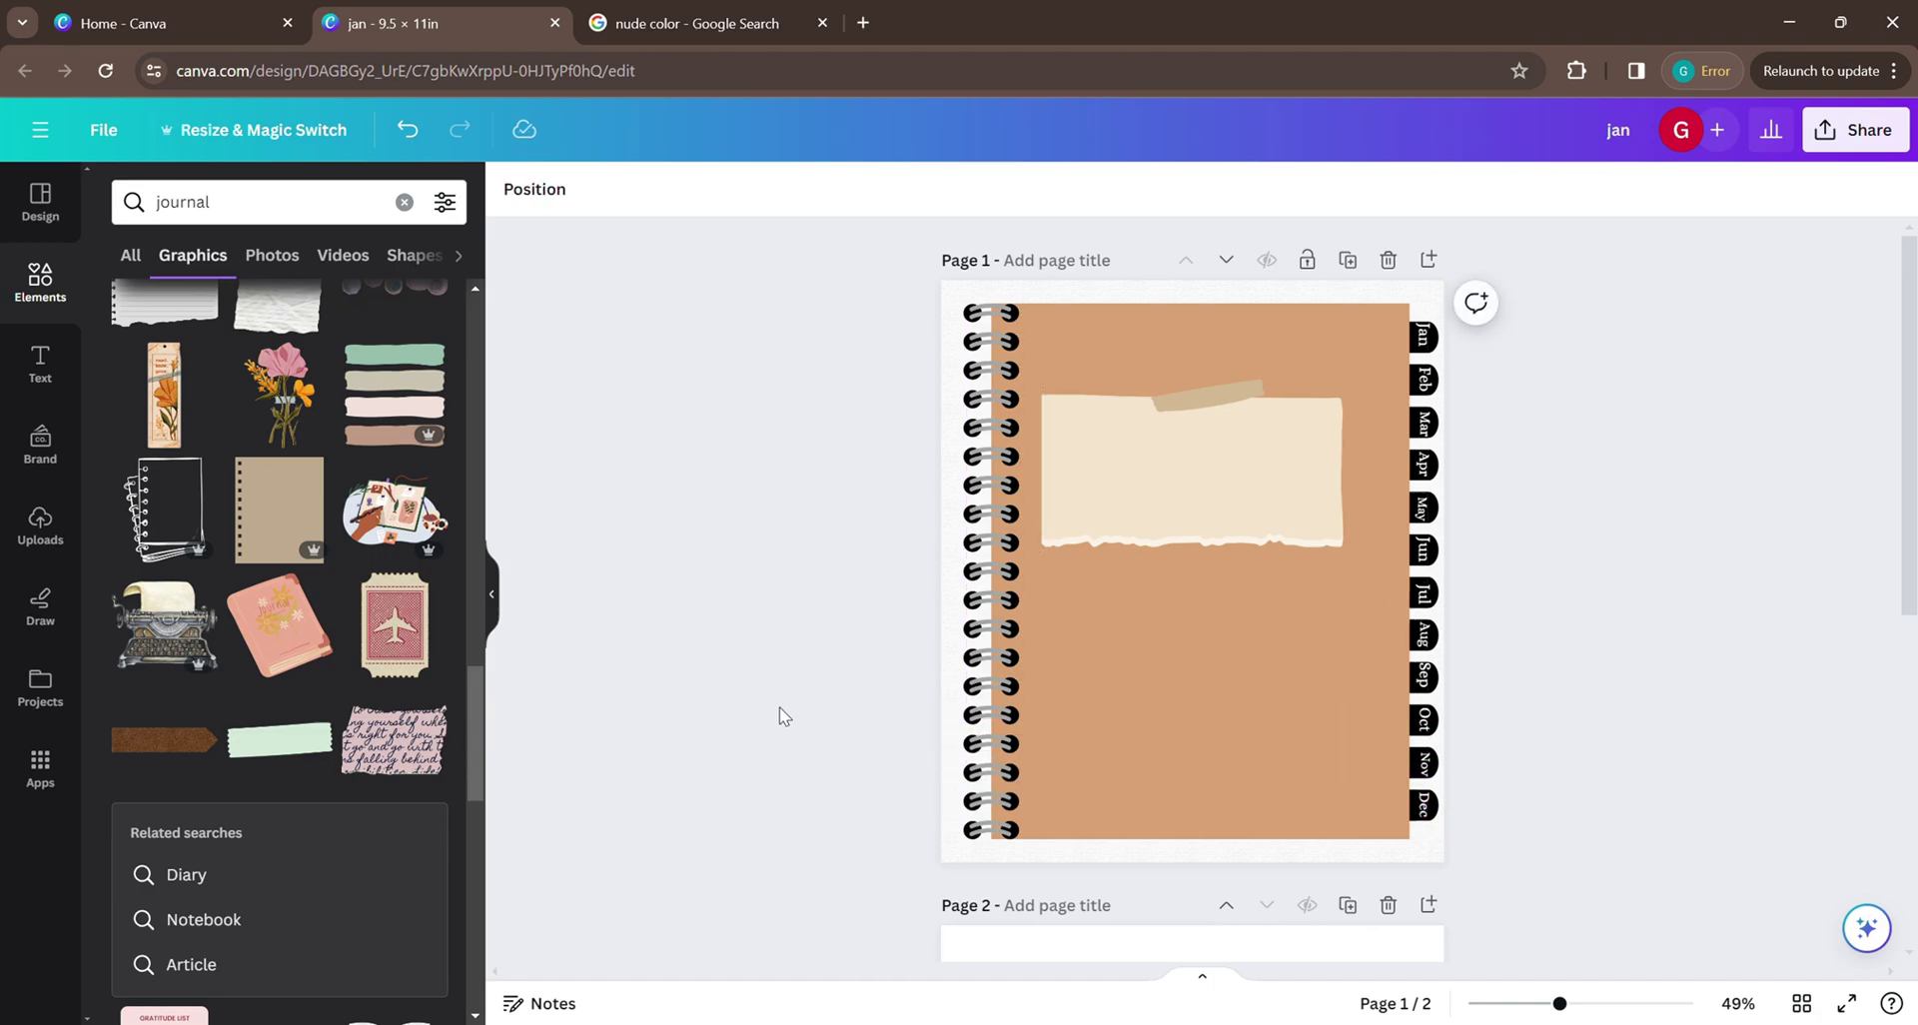
scroll(741, 693, down, 5)
scroll(740, 693, up, 5)
Enlarge the taped beige note slightly on the cover.
click(1208, 451)
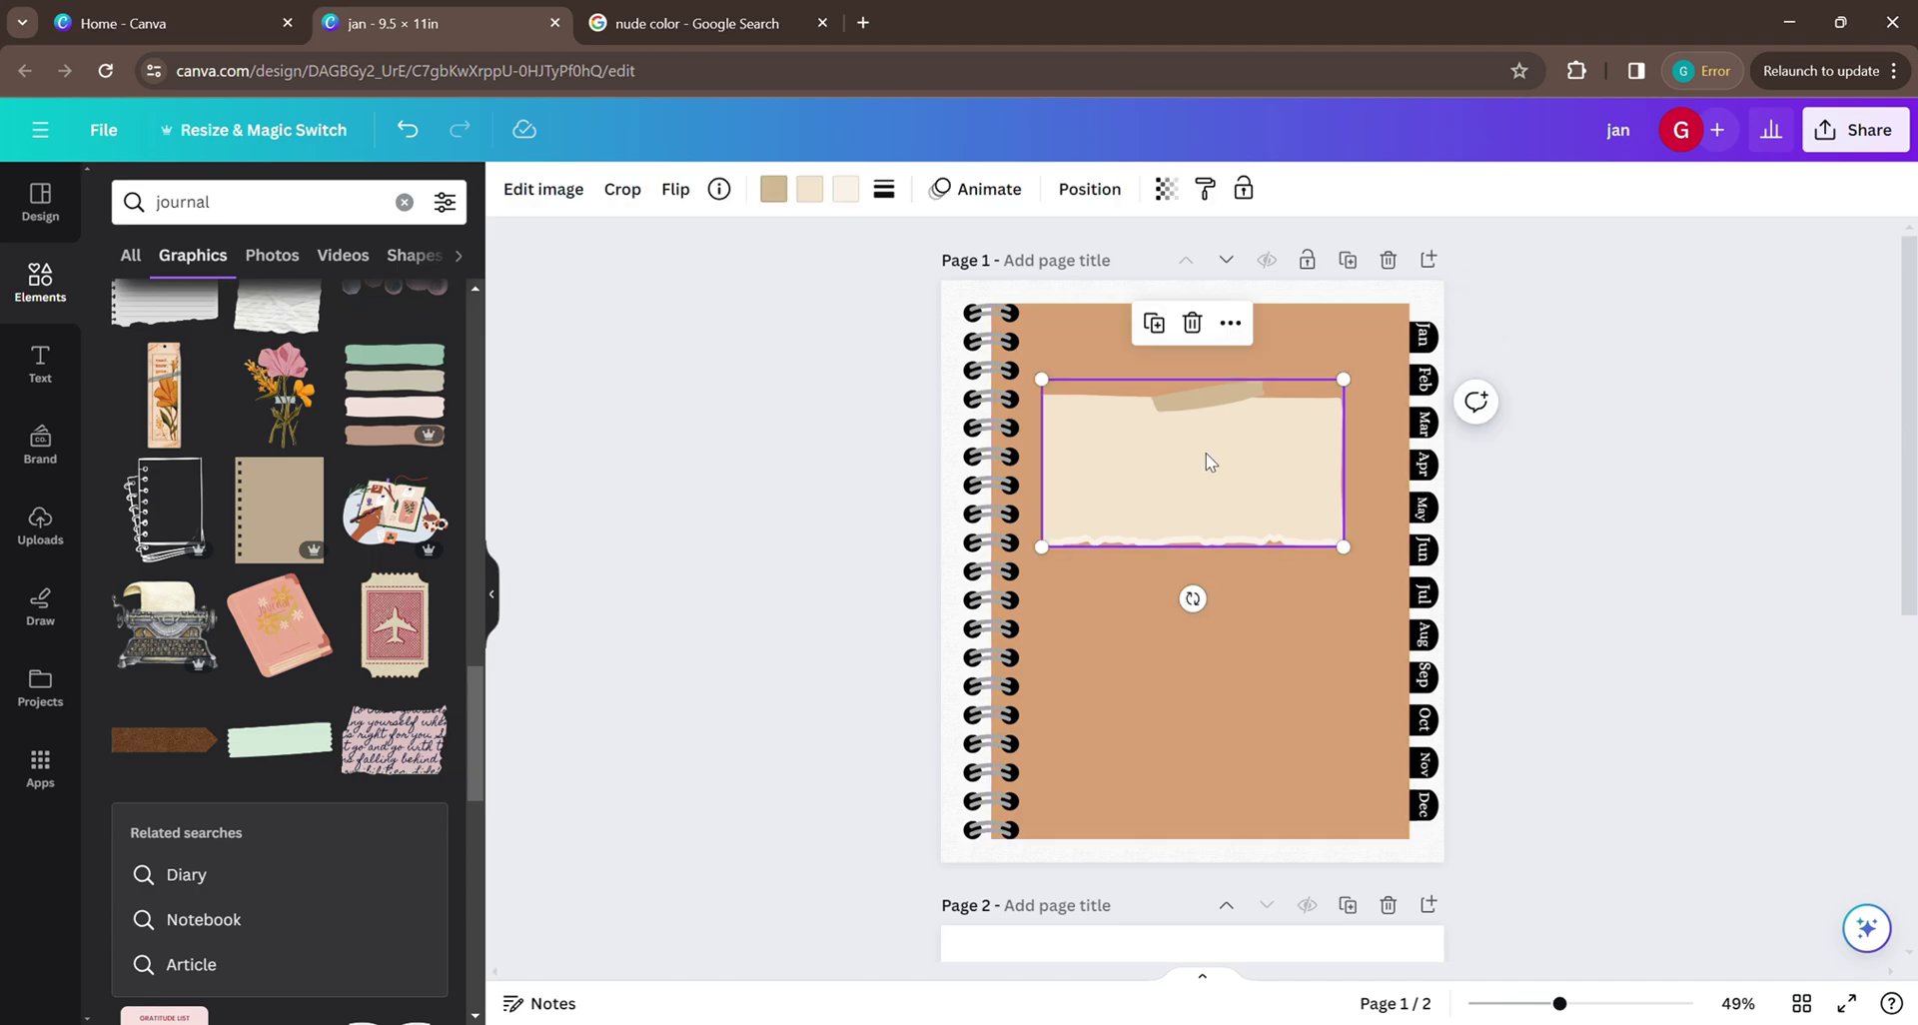
drag(1359, 547, 1358, 555)
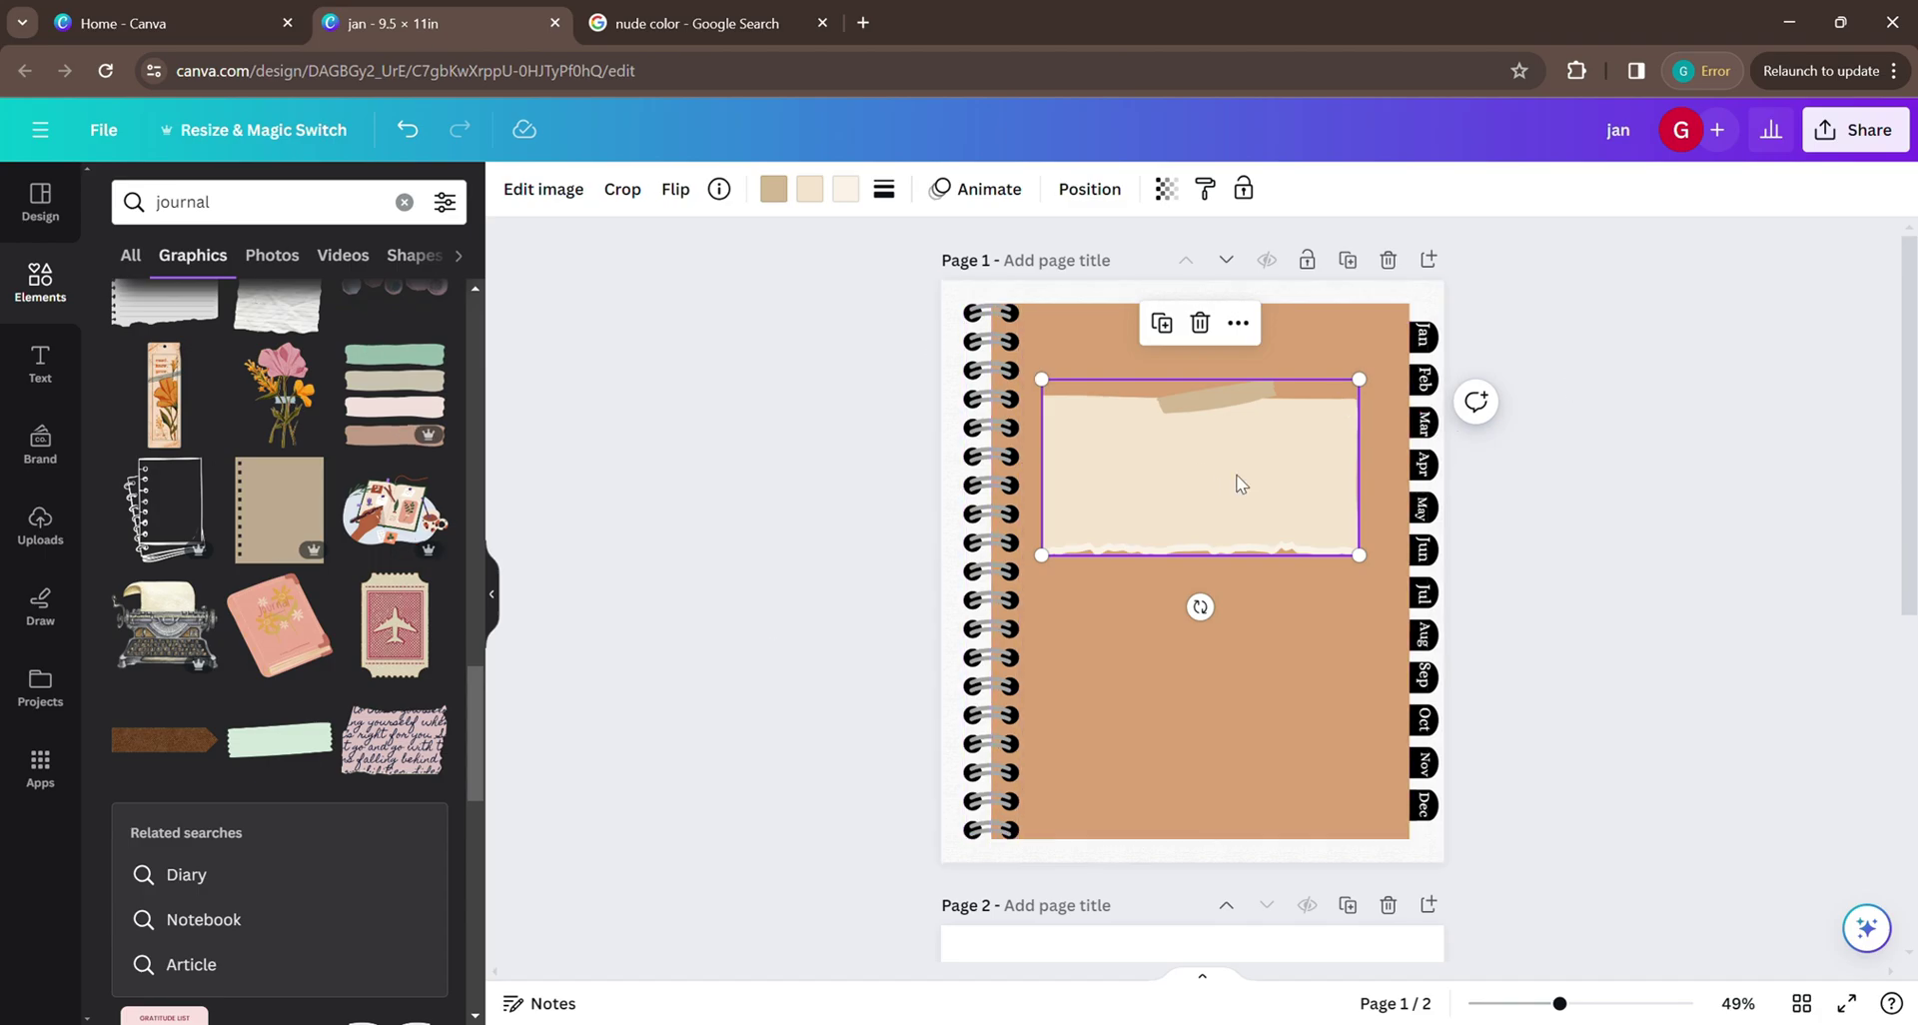
Look through the text font combinations for a style that suits the cover title.
click(39, 359)
scroll(316, 633, down, 8)
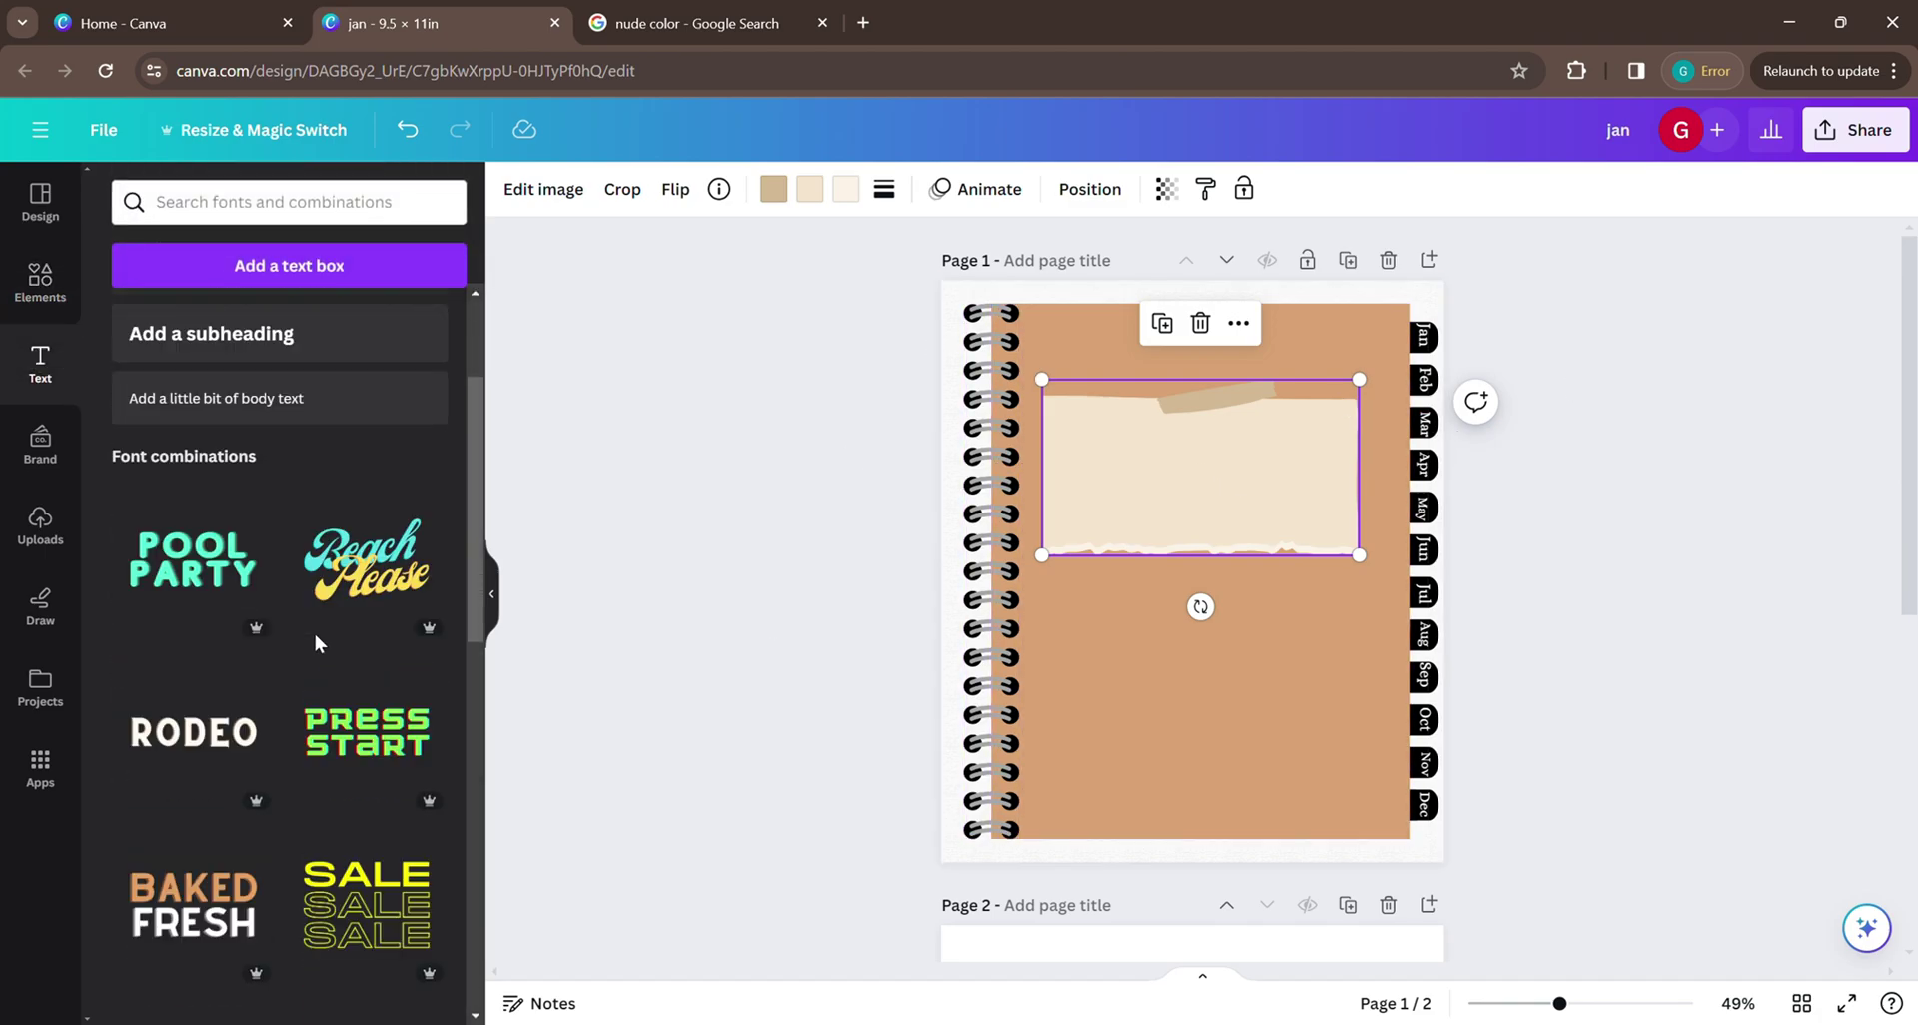
scroll(313, 591, down, 10)
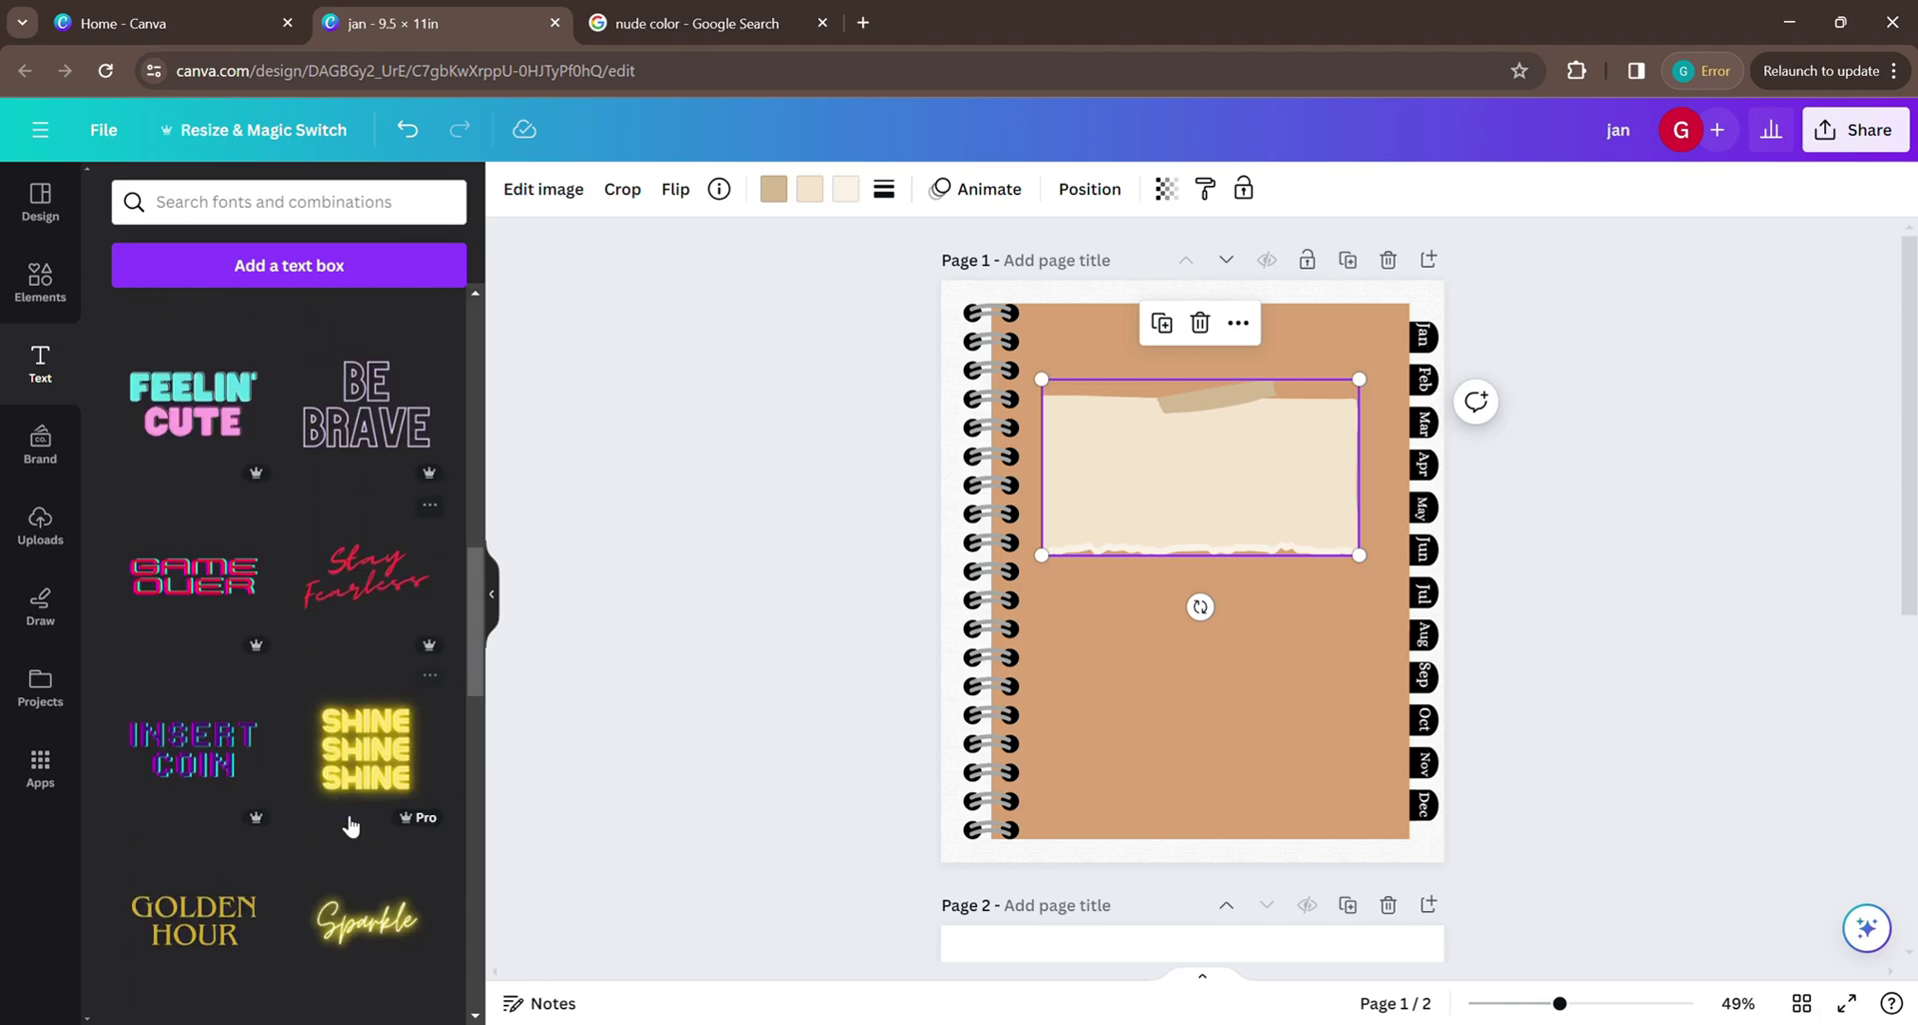
scroll(417, 762, down, 5)
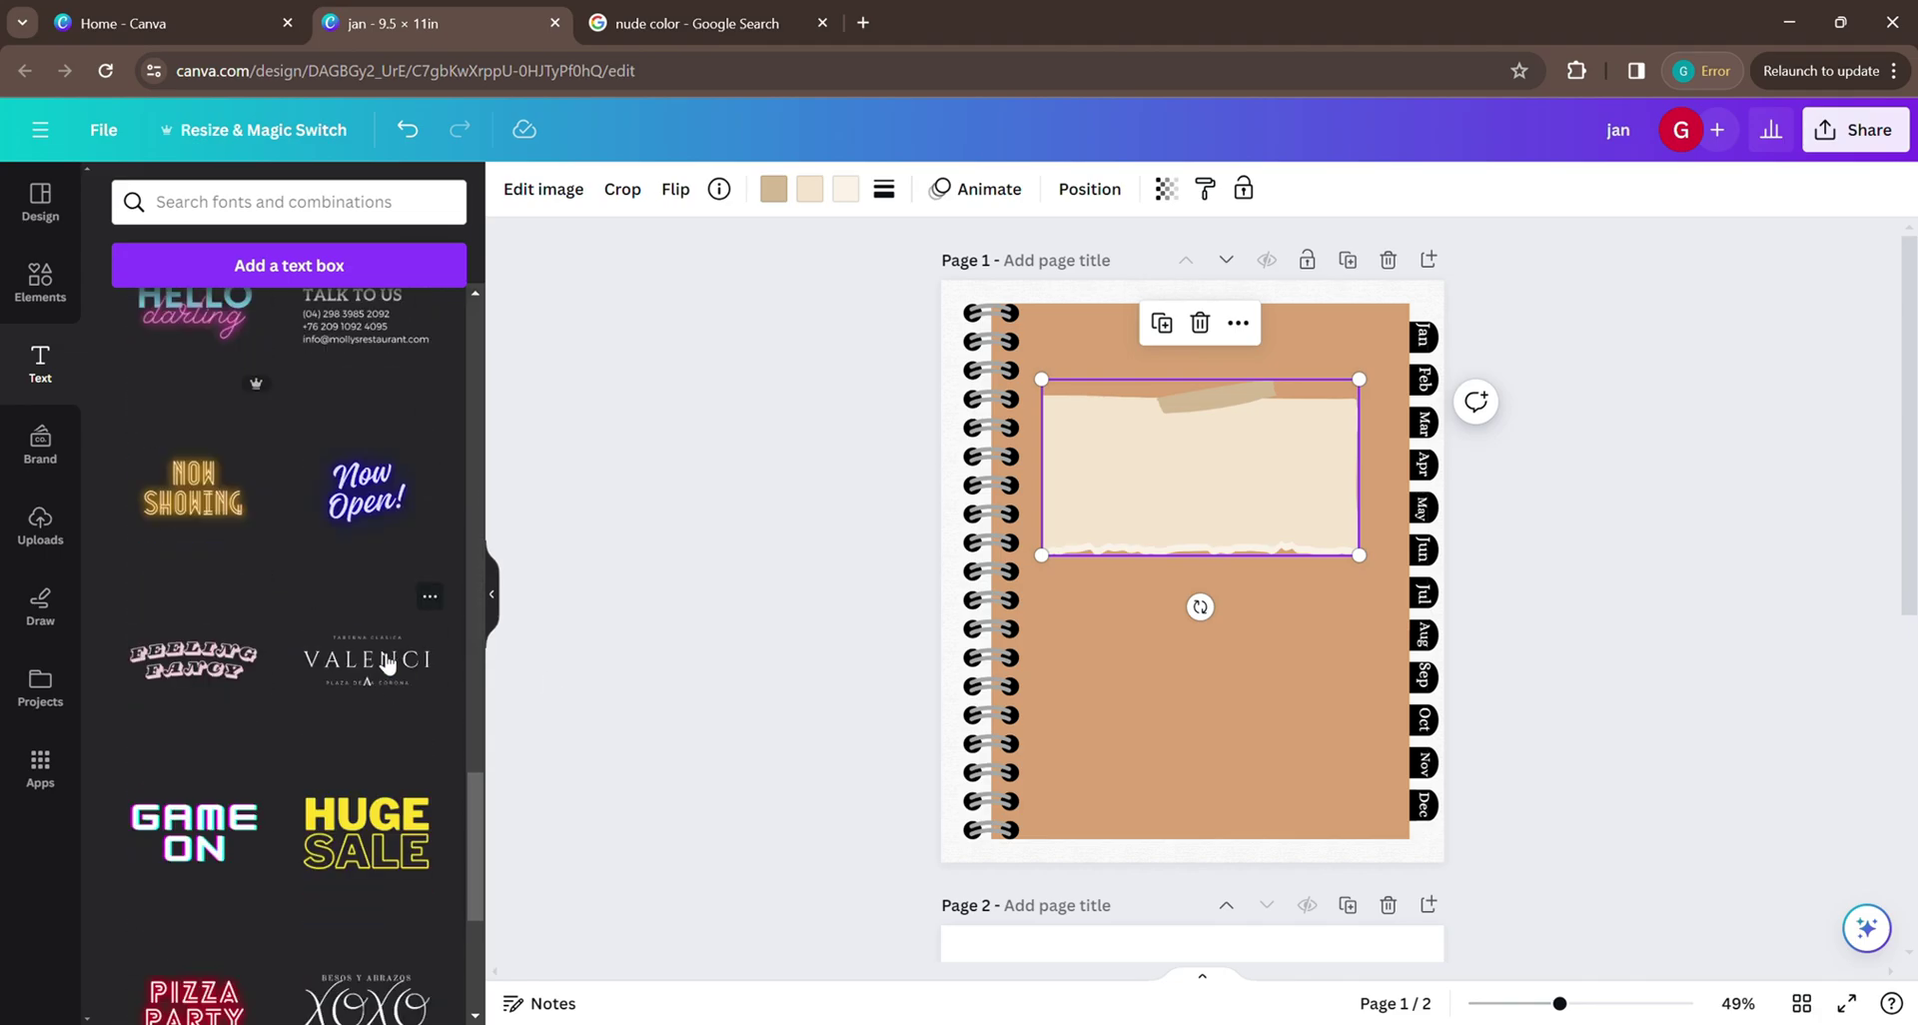
scroll(343, 625, down, 15)
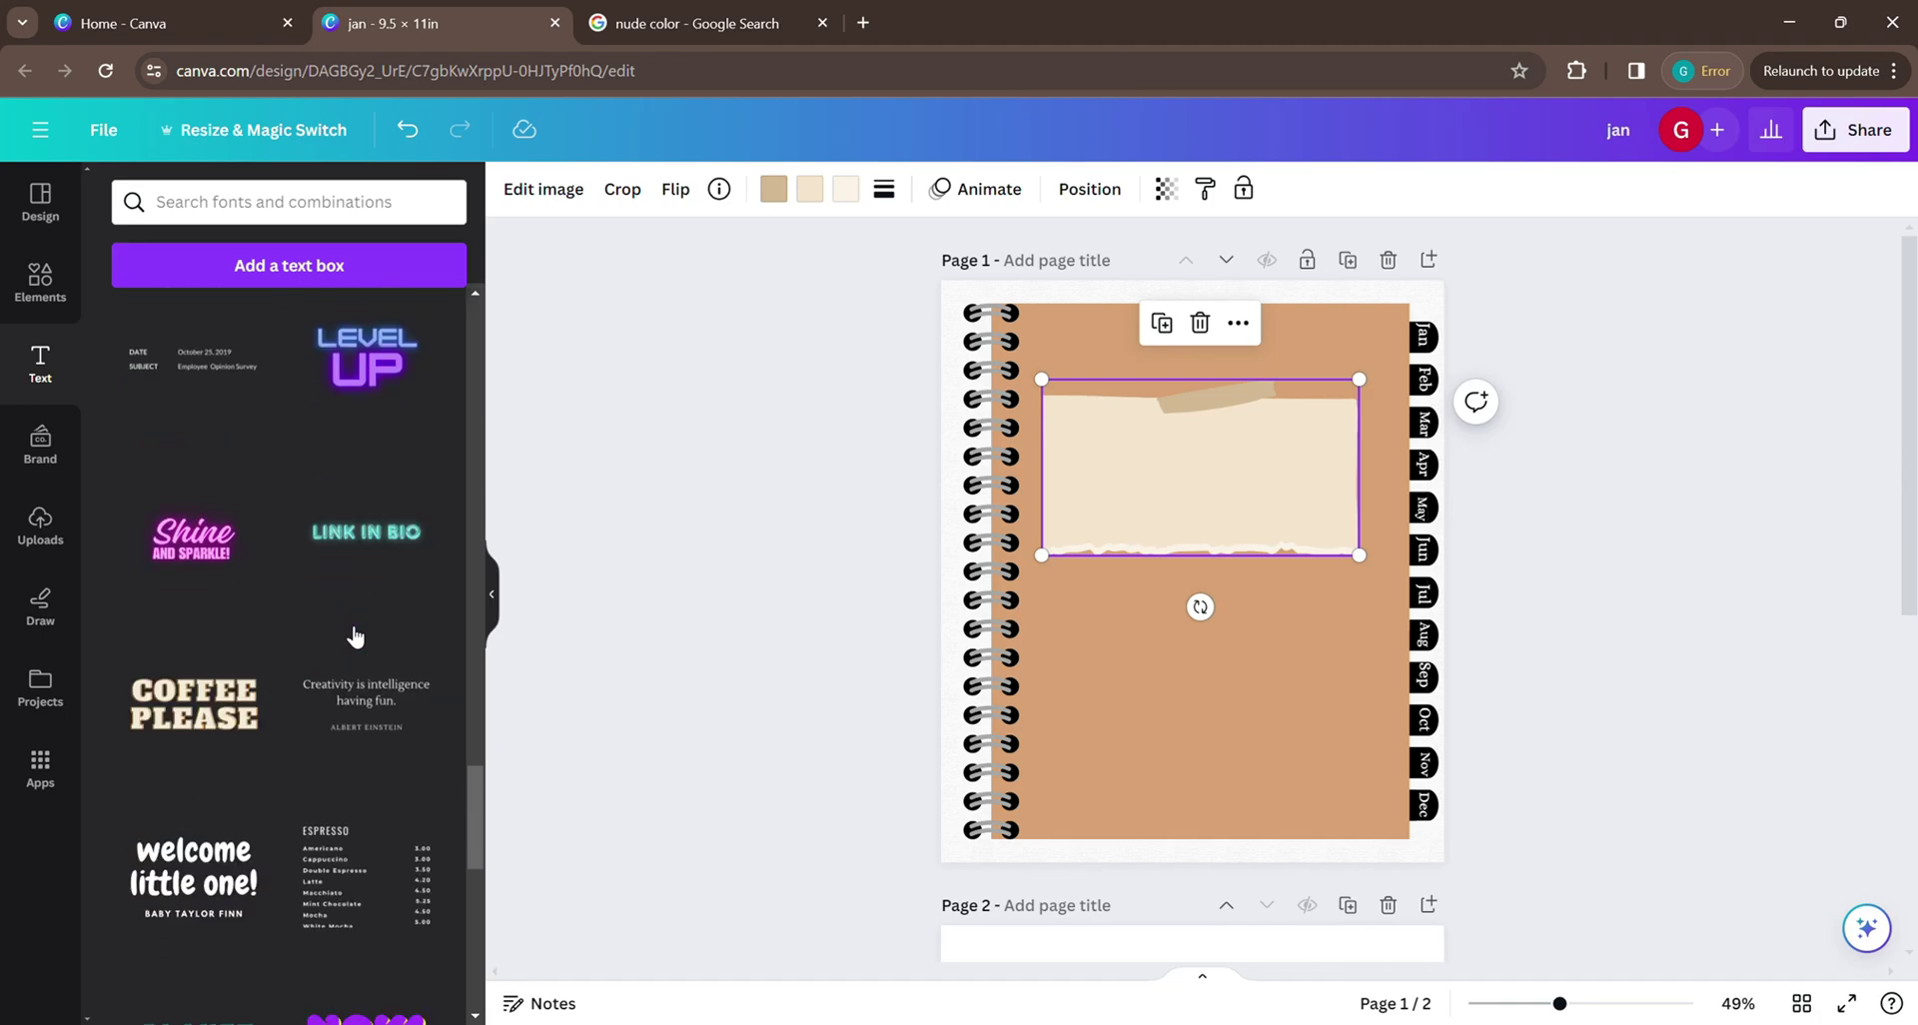
scroll(354, 637, down, 1)
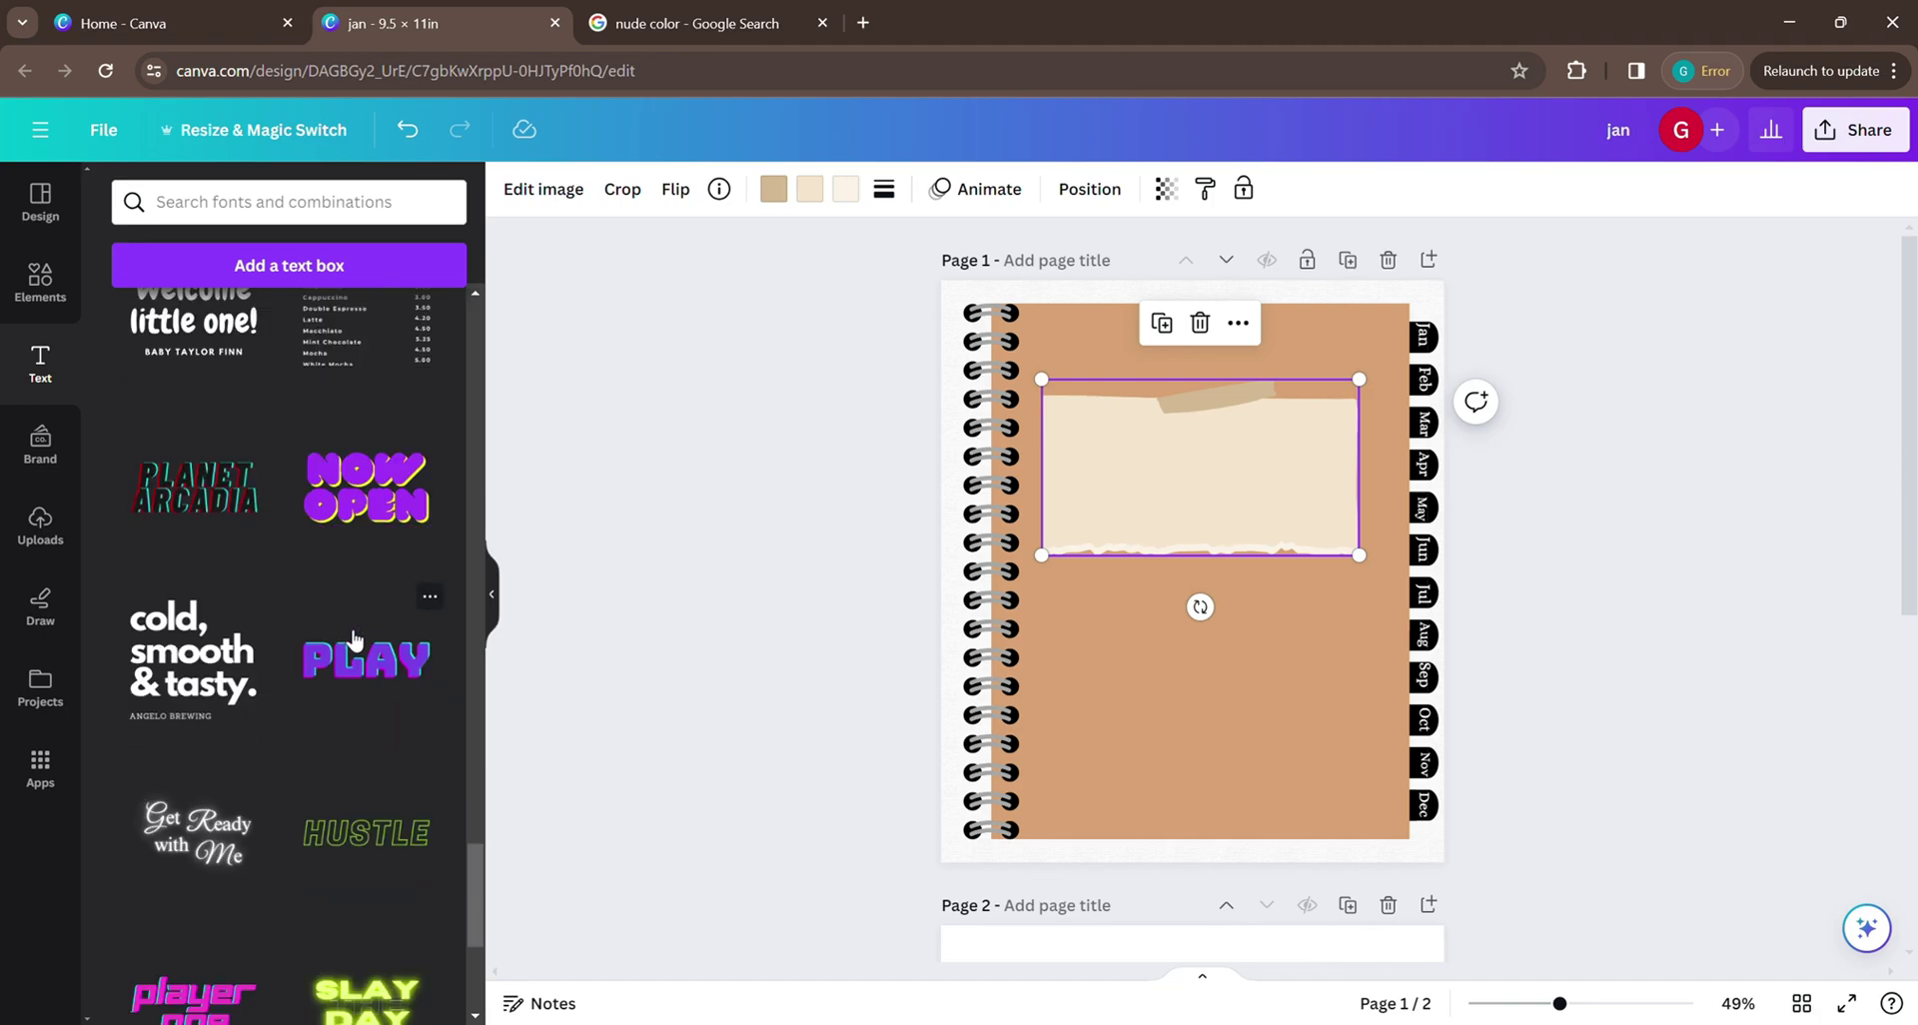
scroll(355, 638, down, 5)
scroll(347, 639, up, 20)
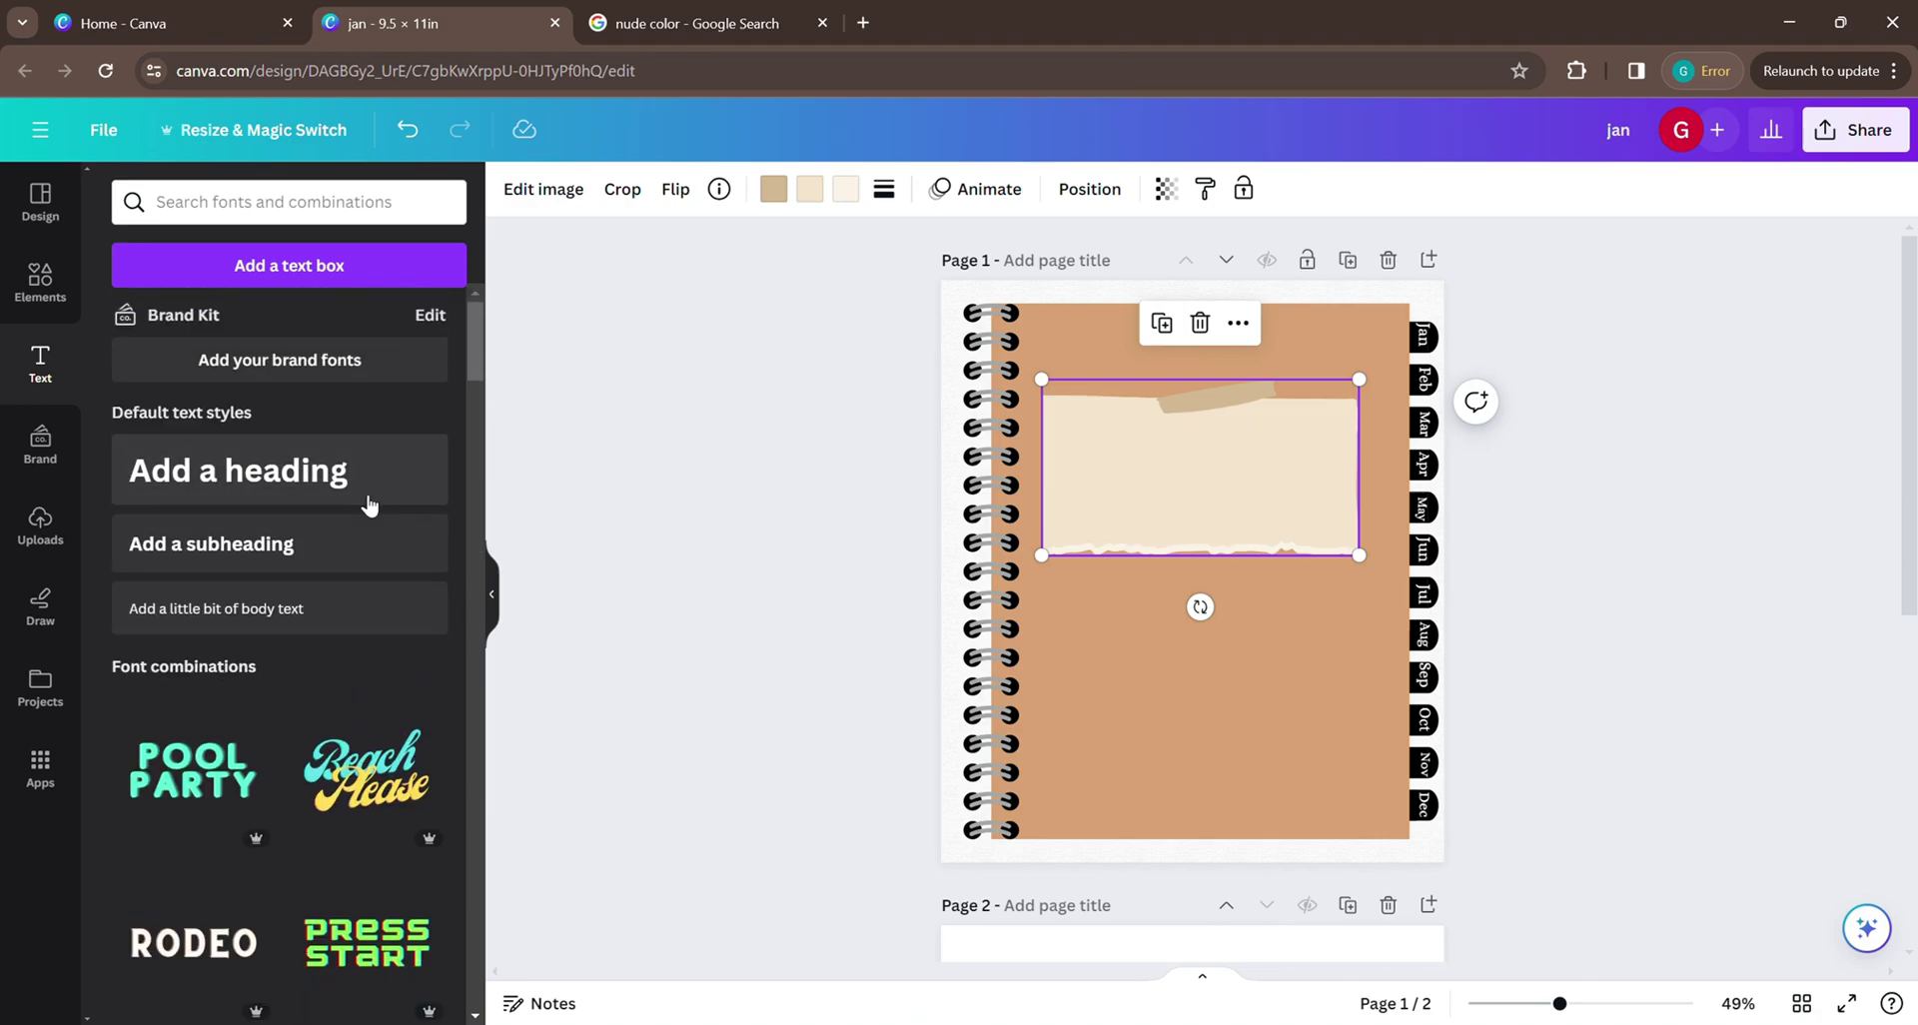
Add a subheading text box to the cover with the text "MY MONTHLY".
click(337, 526)
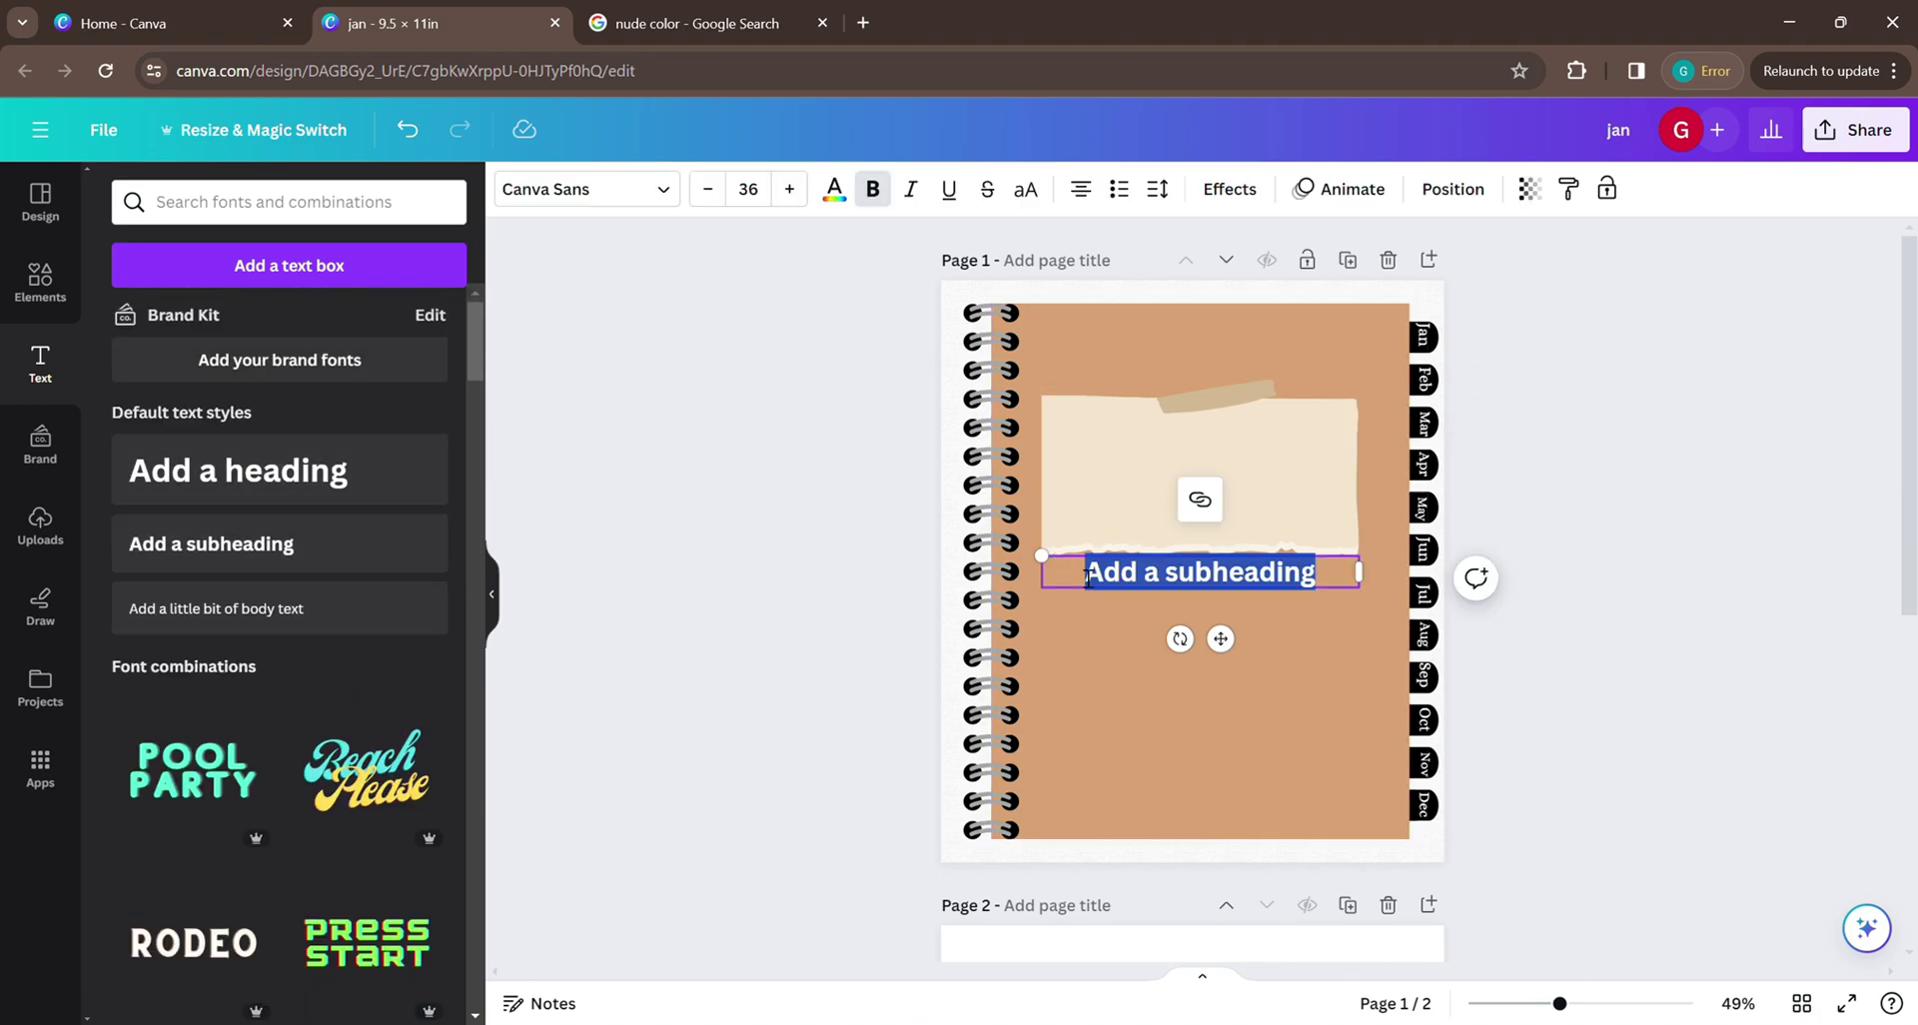
text(MY M)
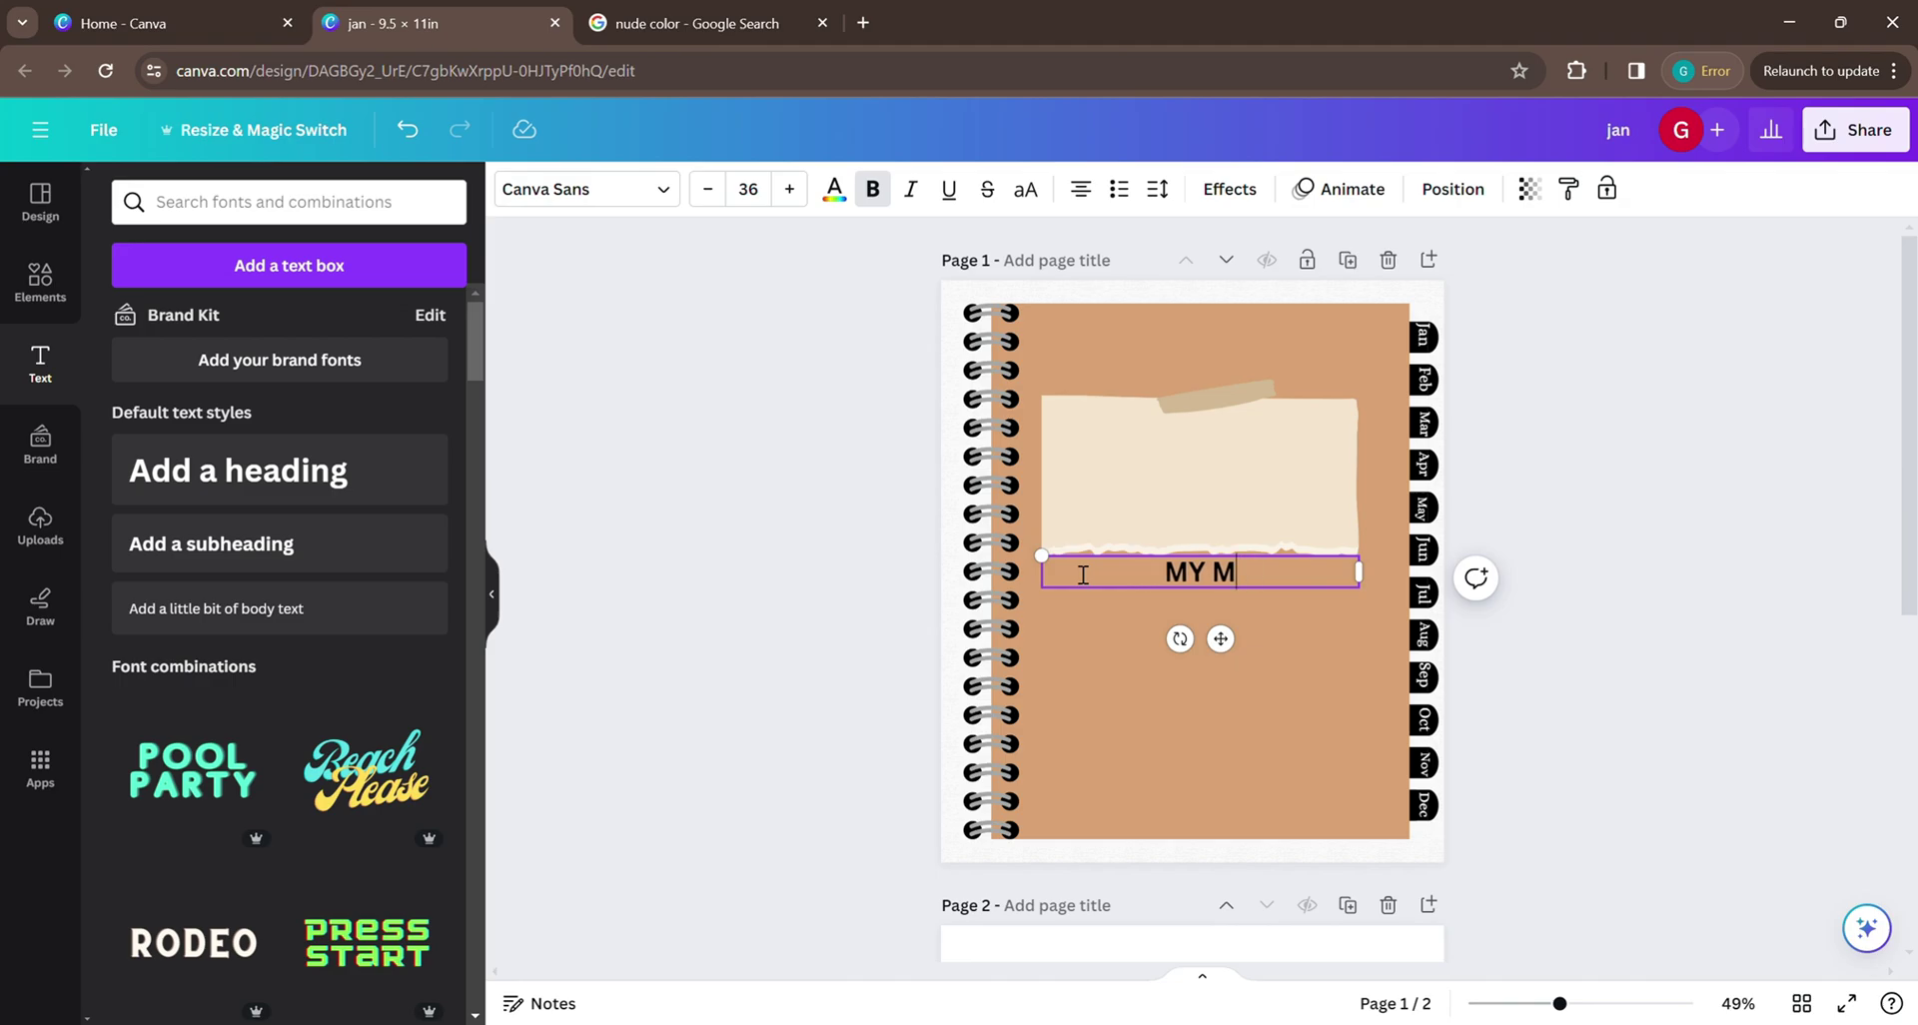
text(HLU)
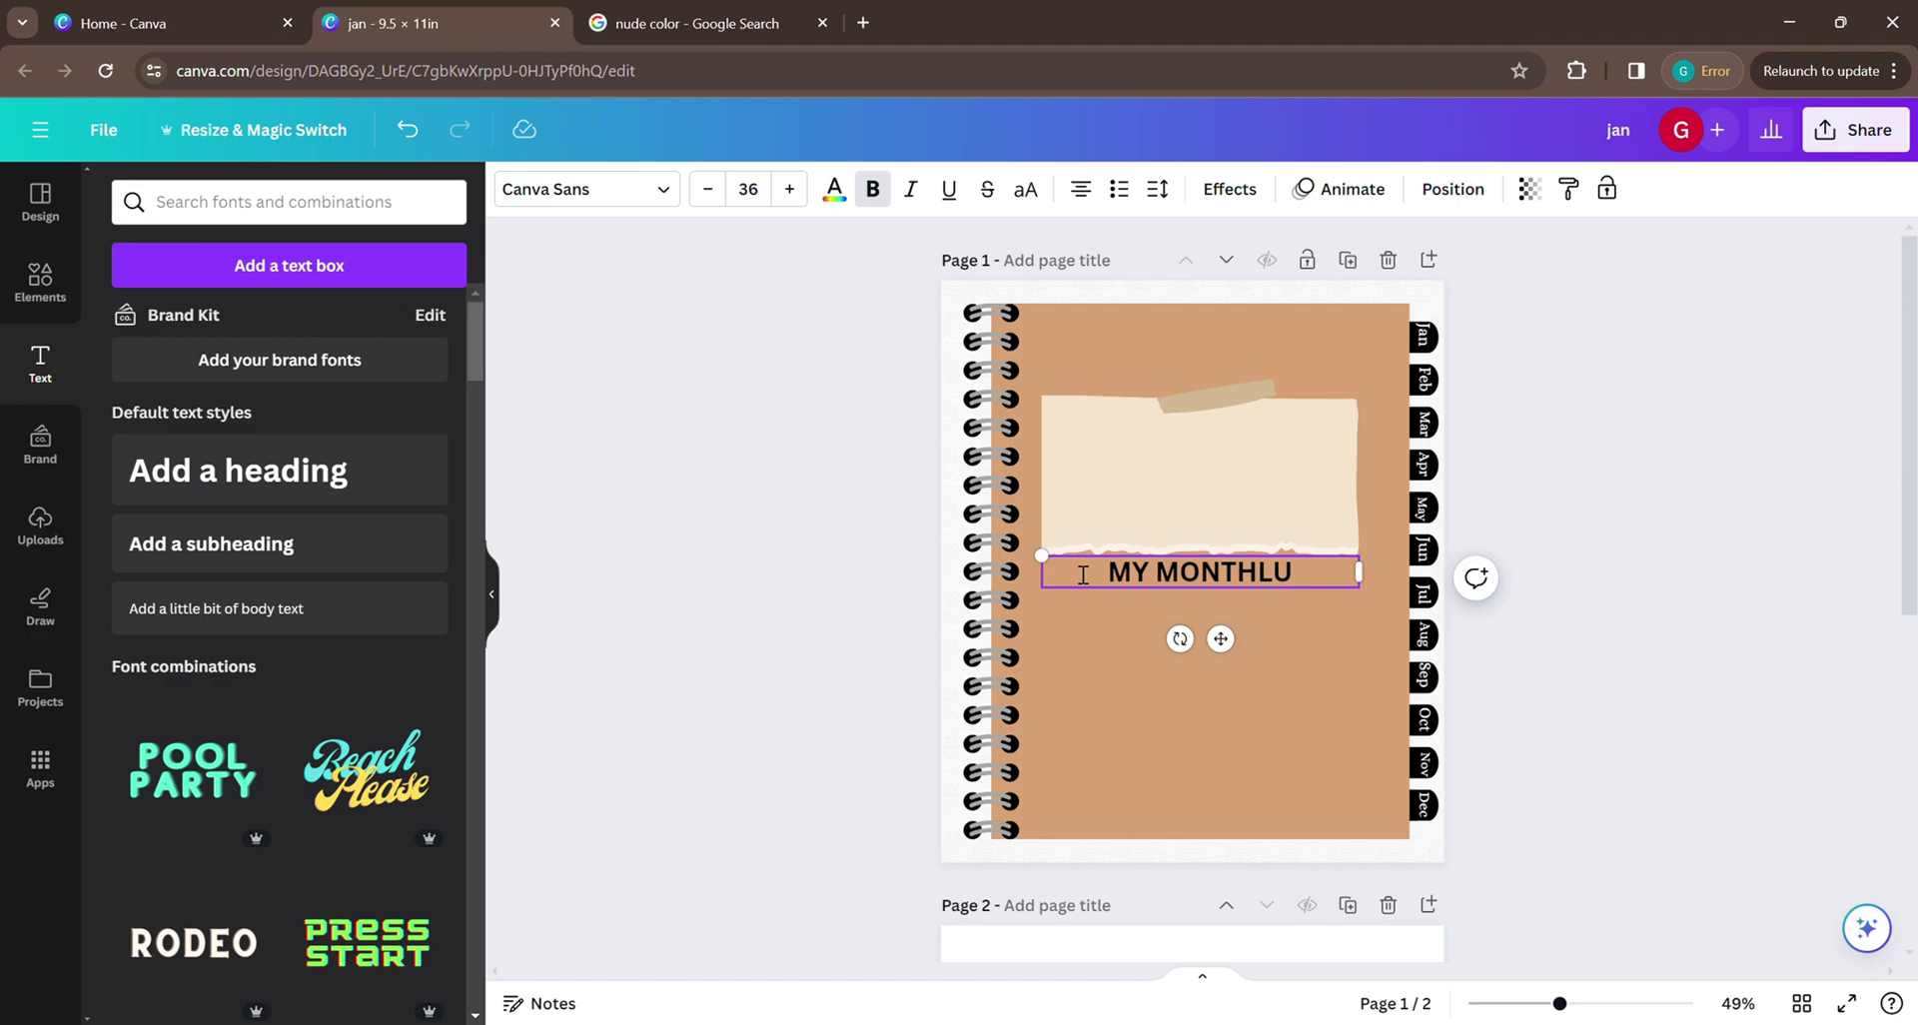
key(BackSpace)
text(Y)
Try the Advetime and Benedict fonts on the cover title, and set it to Buffalo.
click(595, 190)
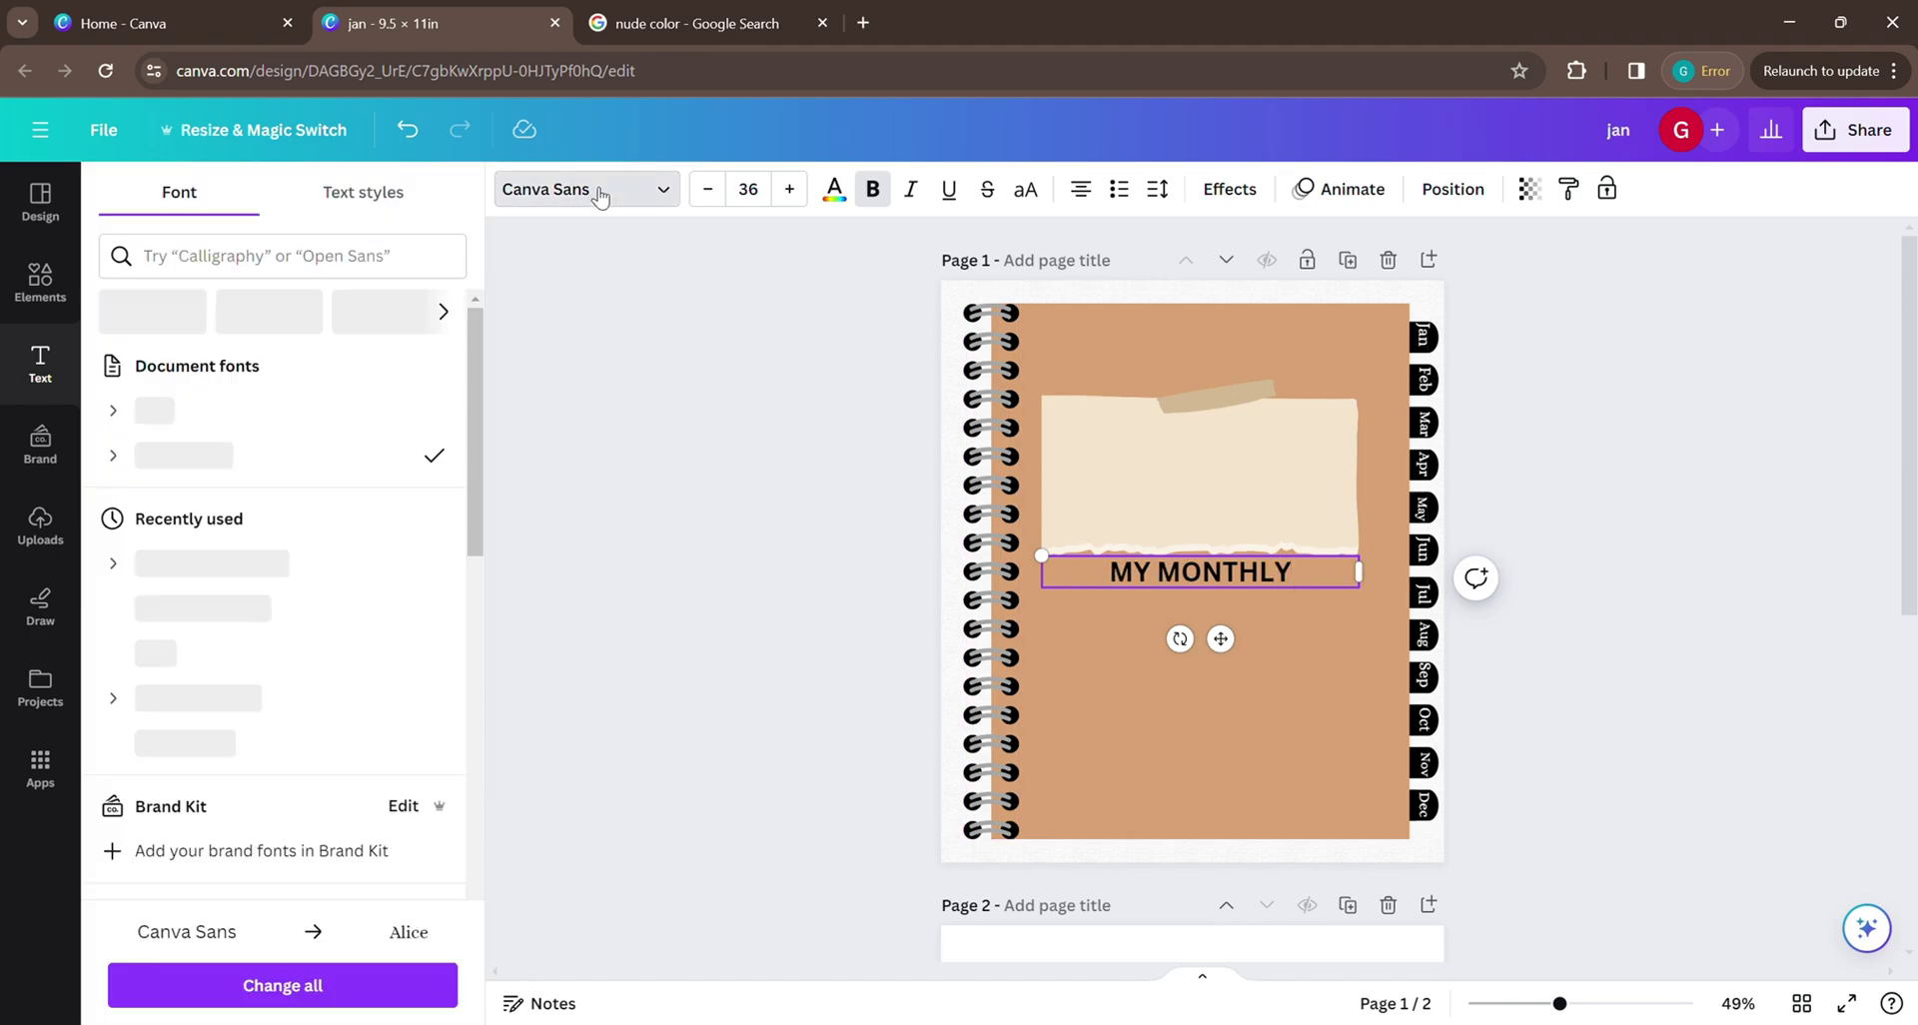
scroll(285, 841, down, 3)
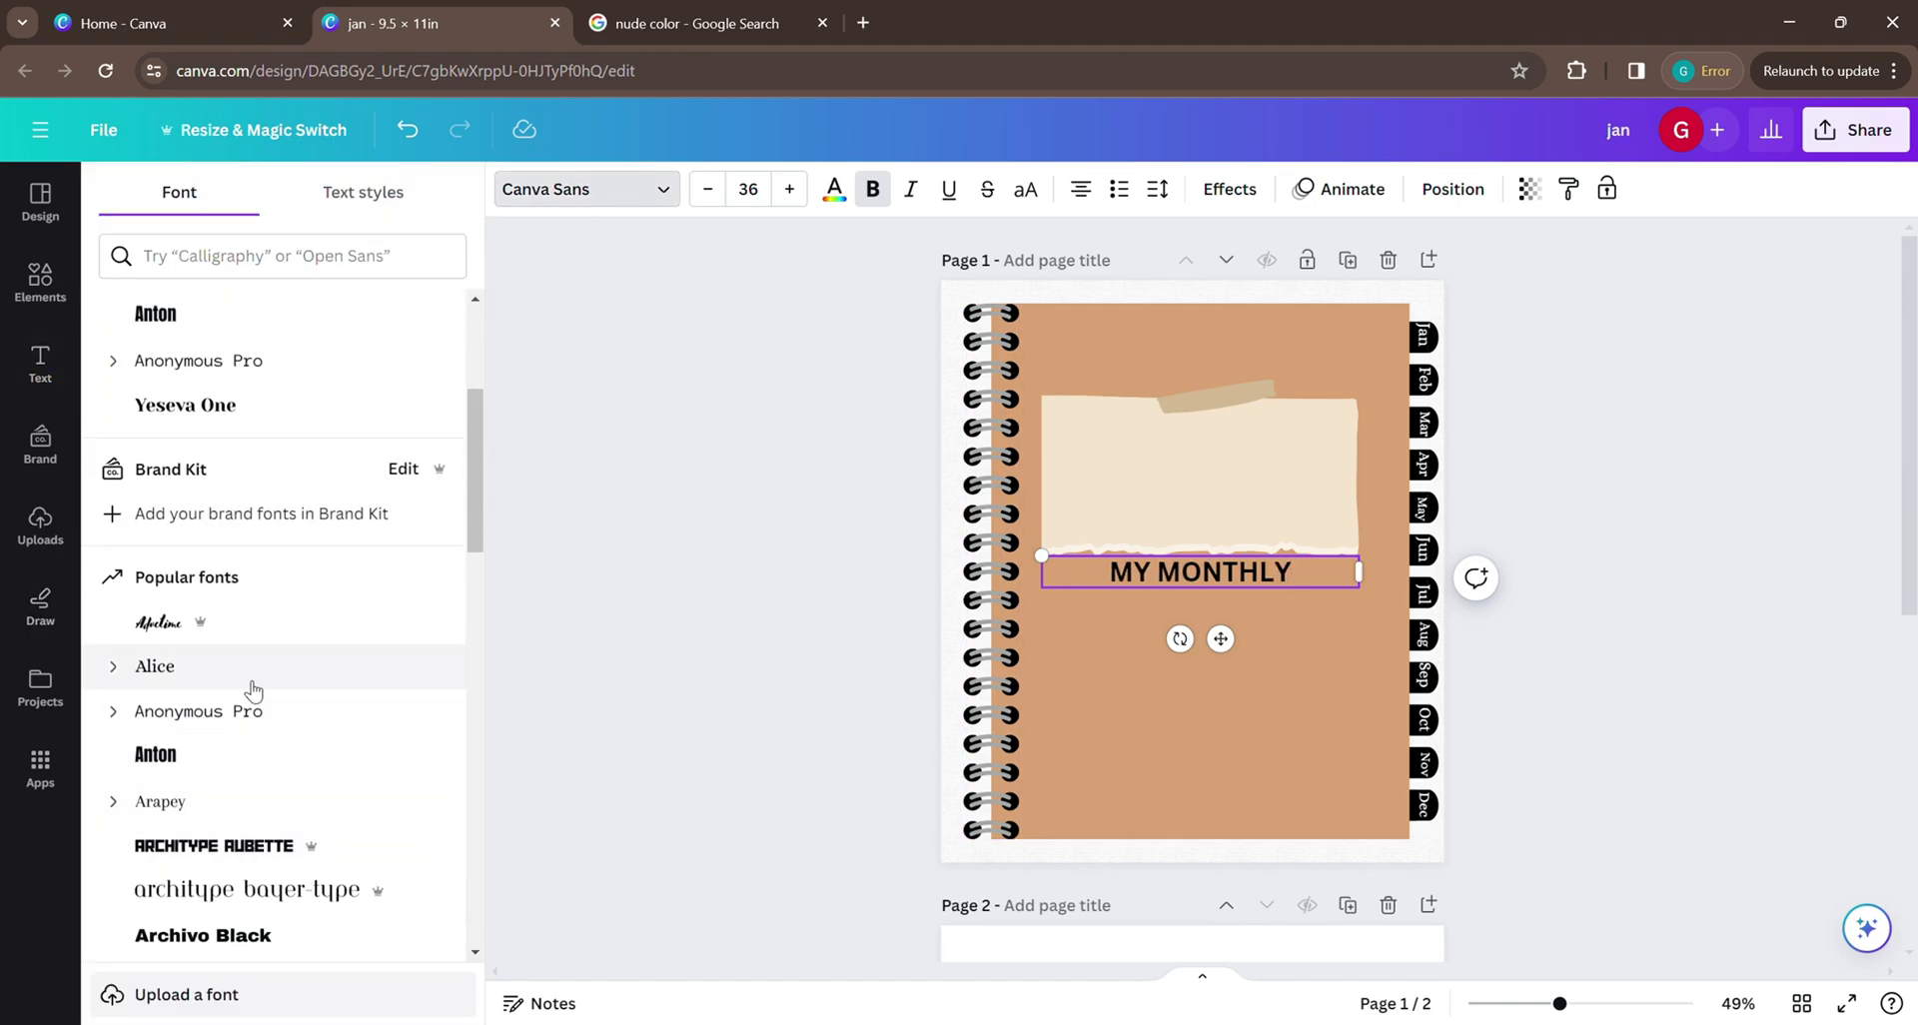
click(145, 621)
scroll(190, 654, down, 8)
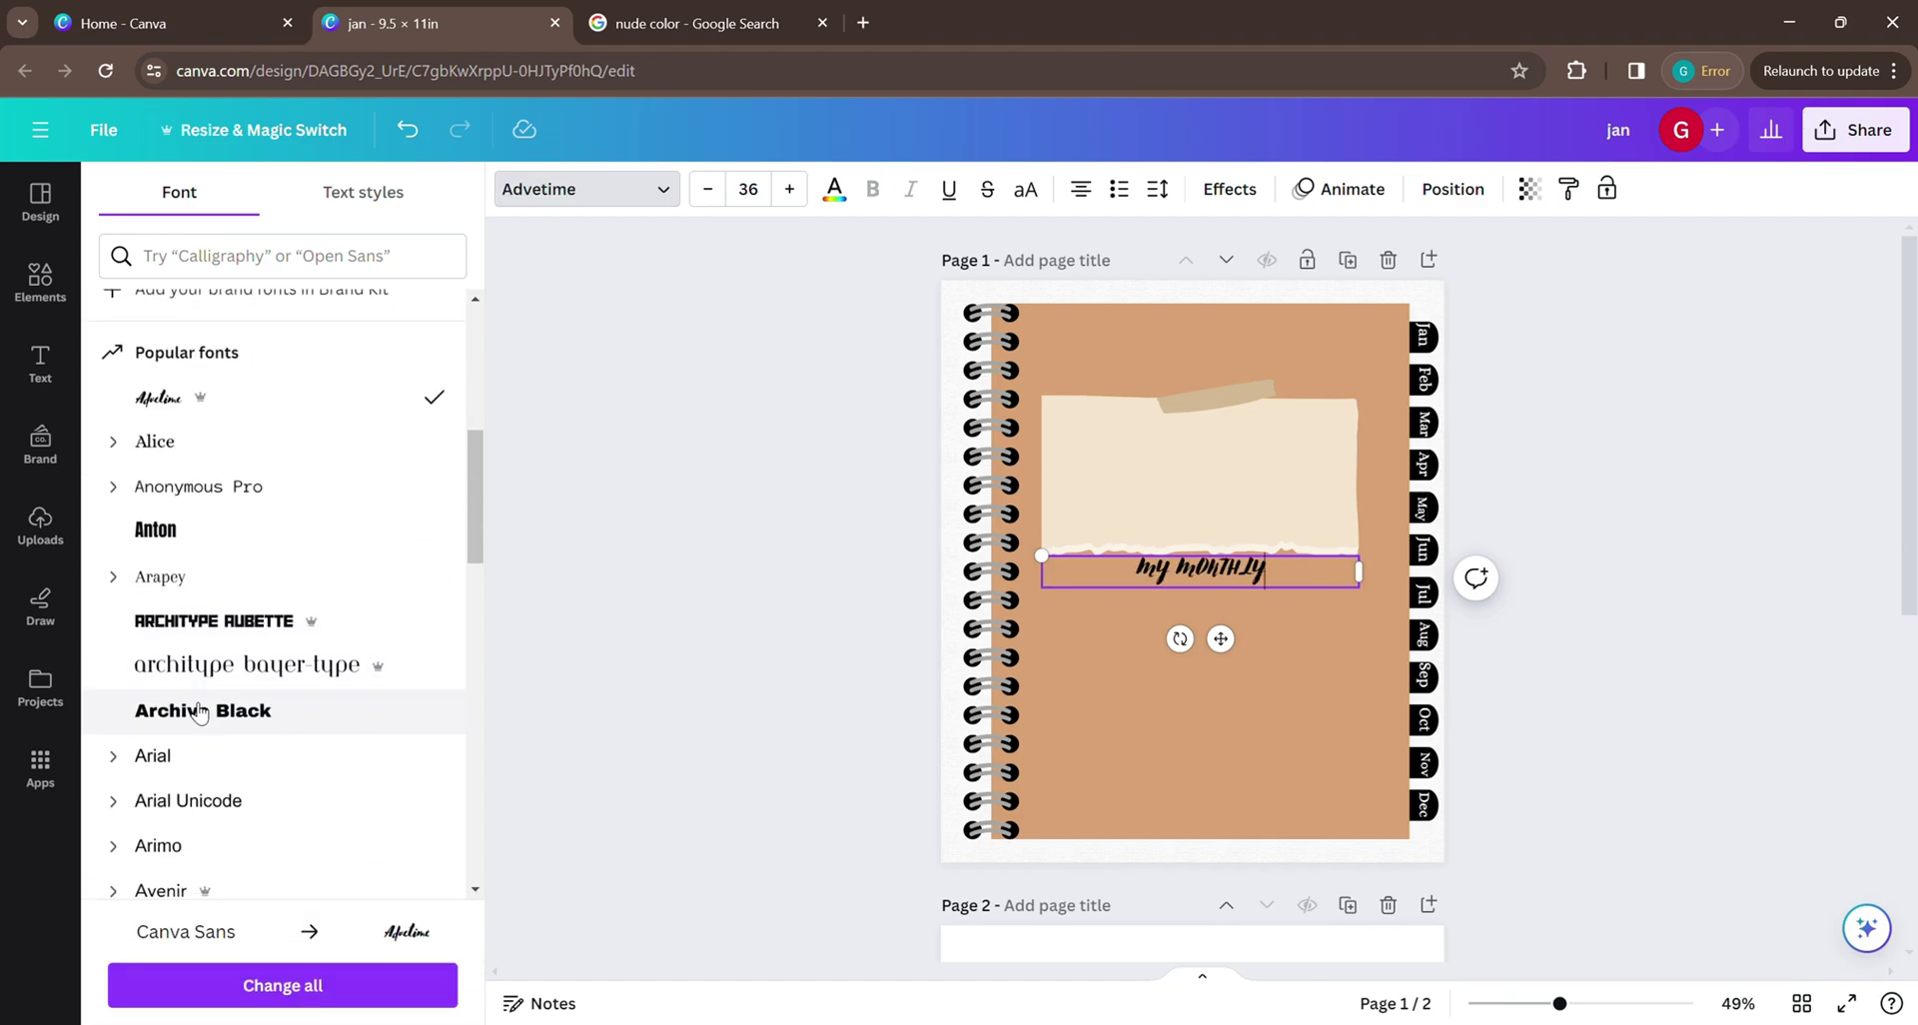
click(191, 366)
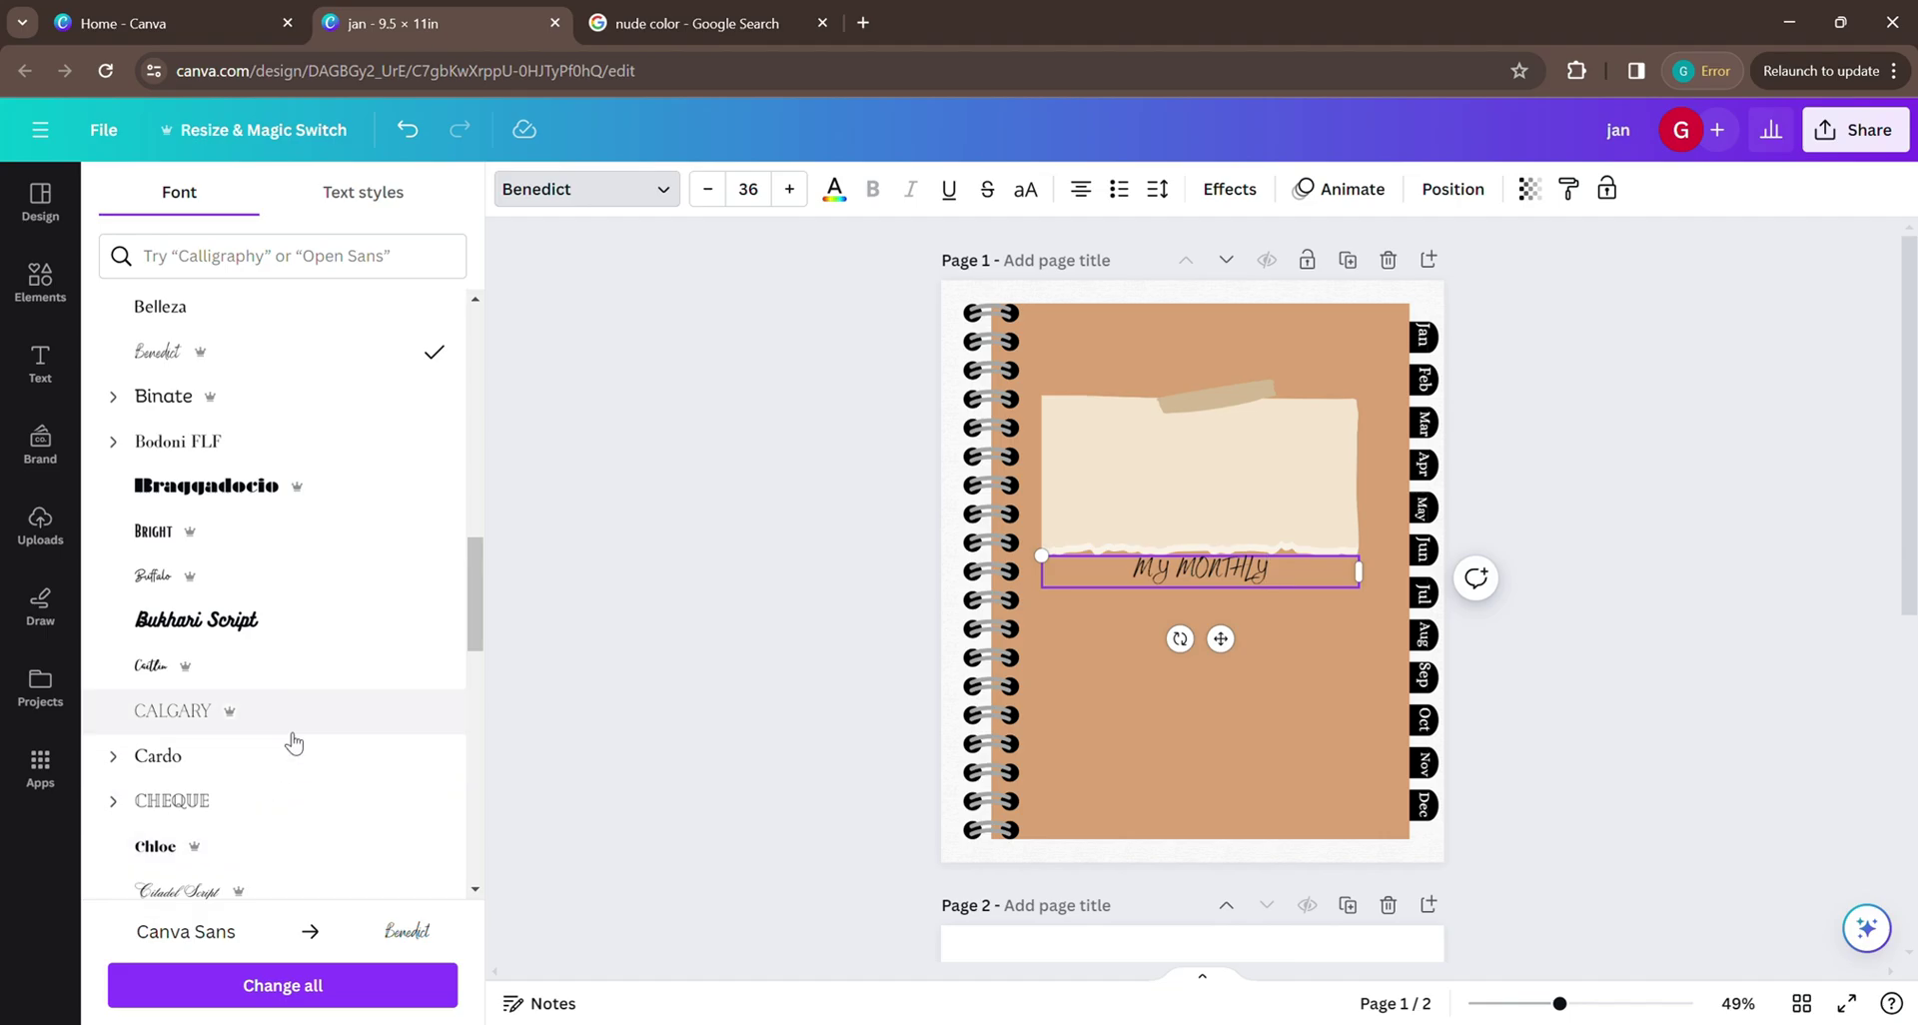
click(152, 575)
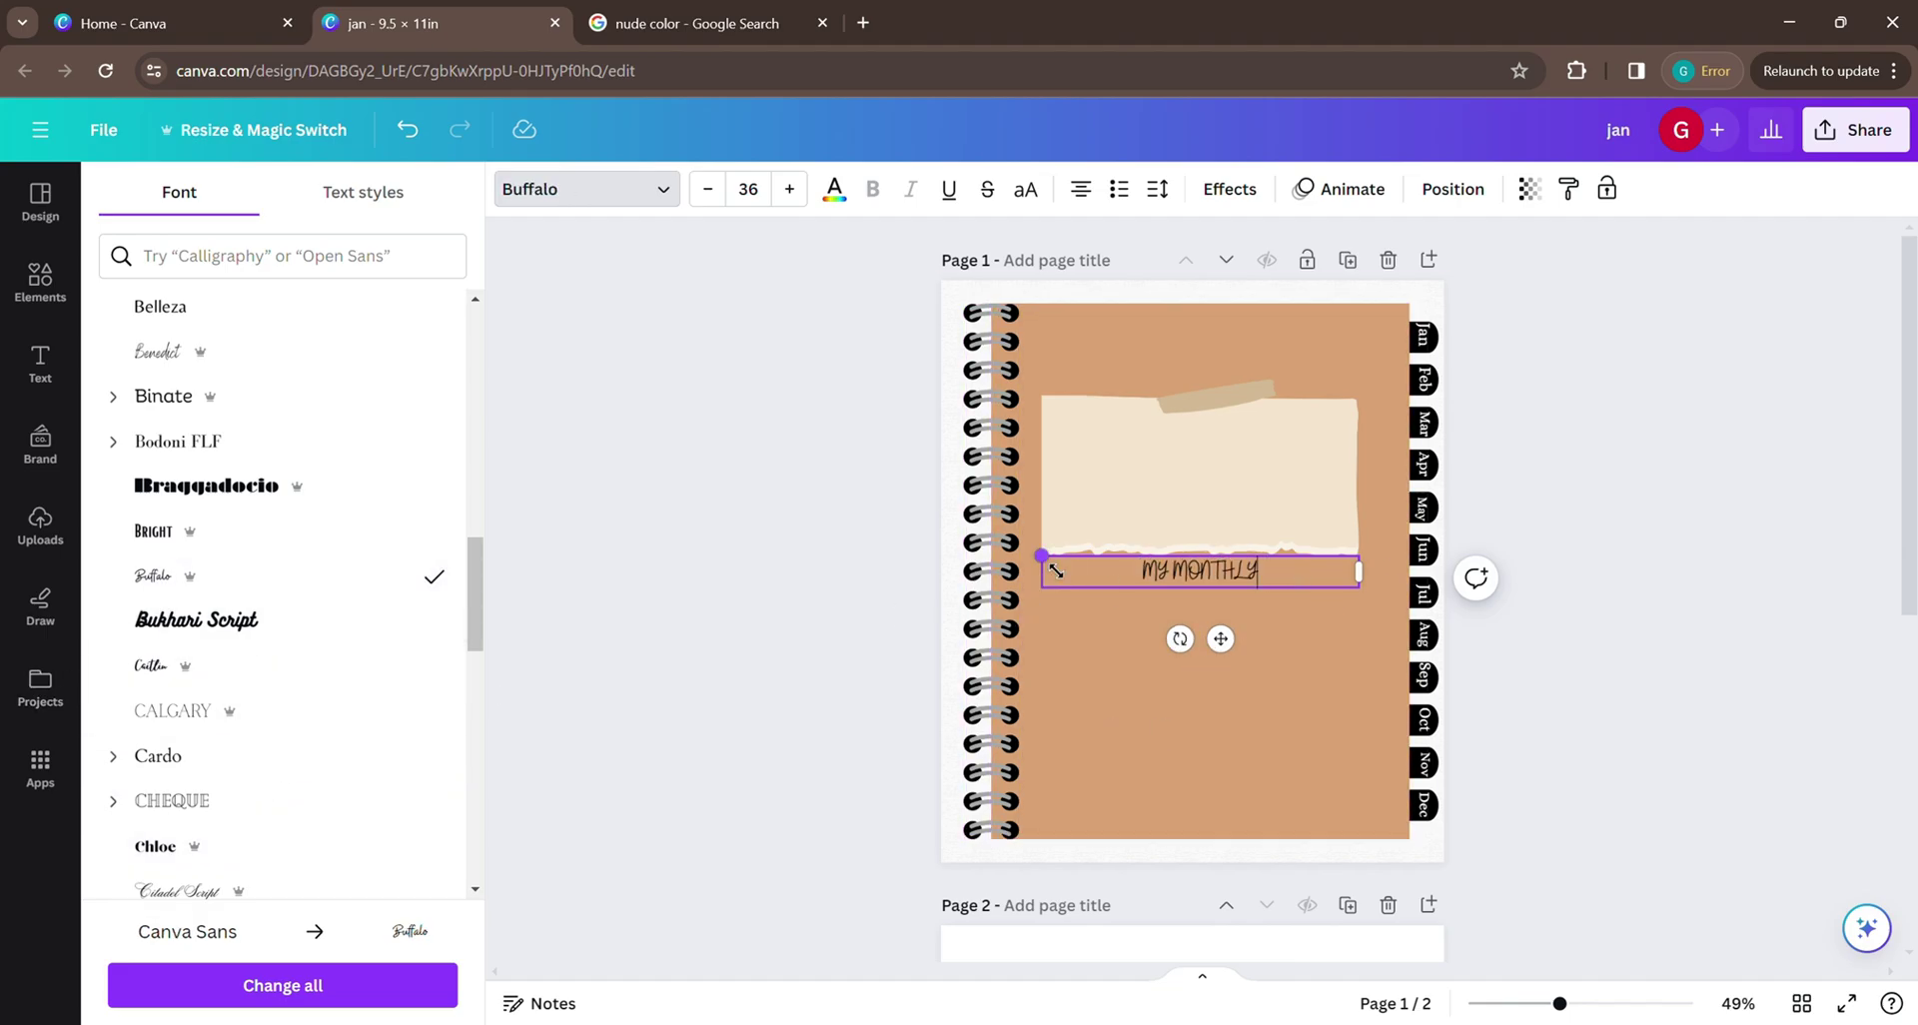
Enlarge the "MY MONTHLY" text to size 43.1, tilt it upward and place it on the taped beige note.
drag(1056, 570, 989, 560)
drag(1149, 635, 1176, 657)
click(1310, 607)
click(1182, 566)
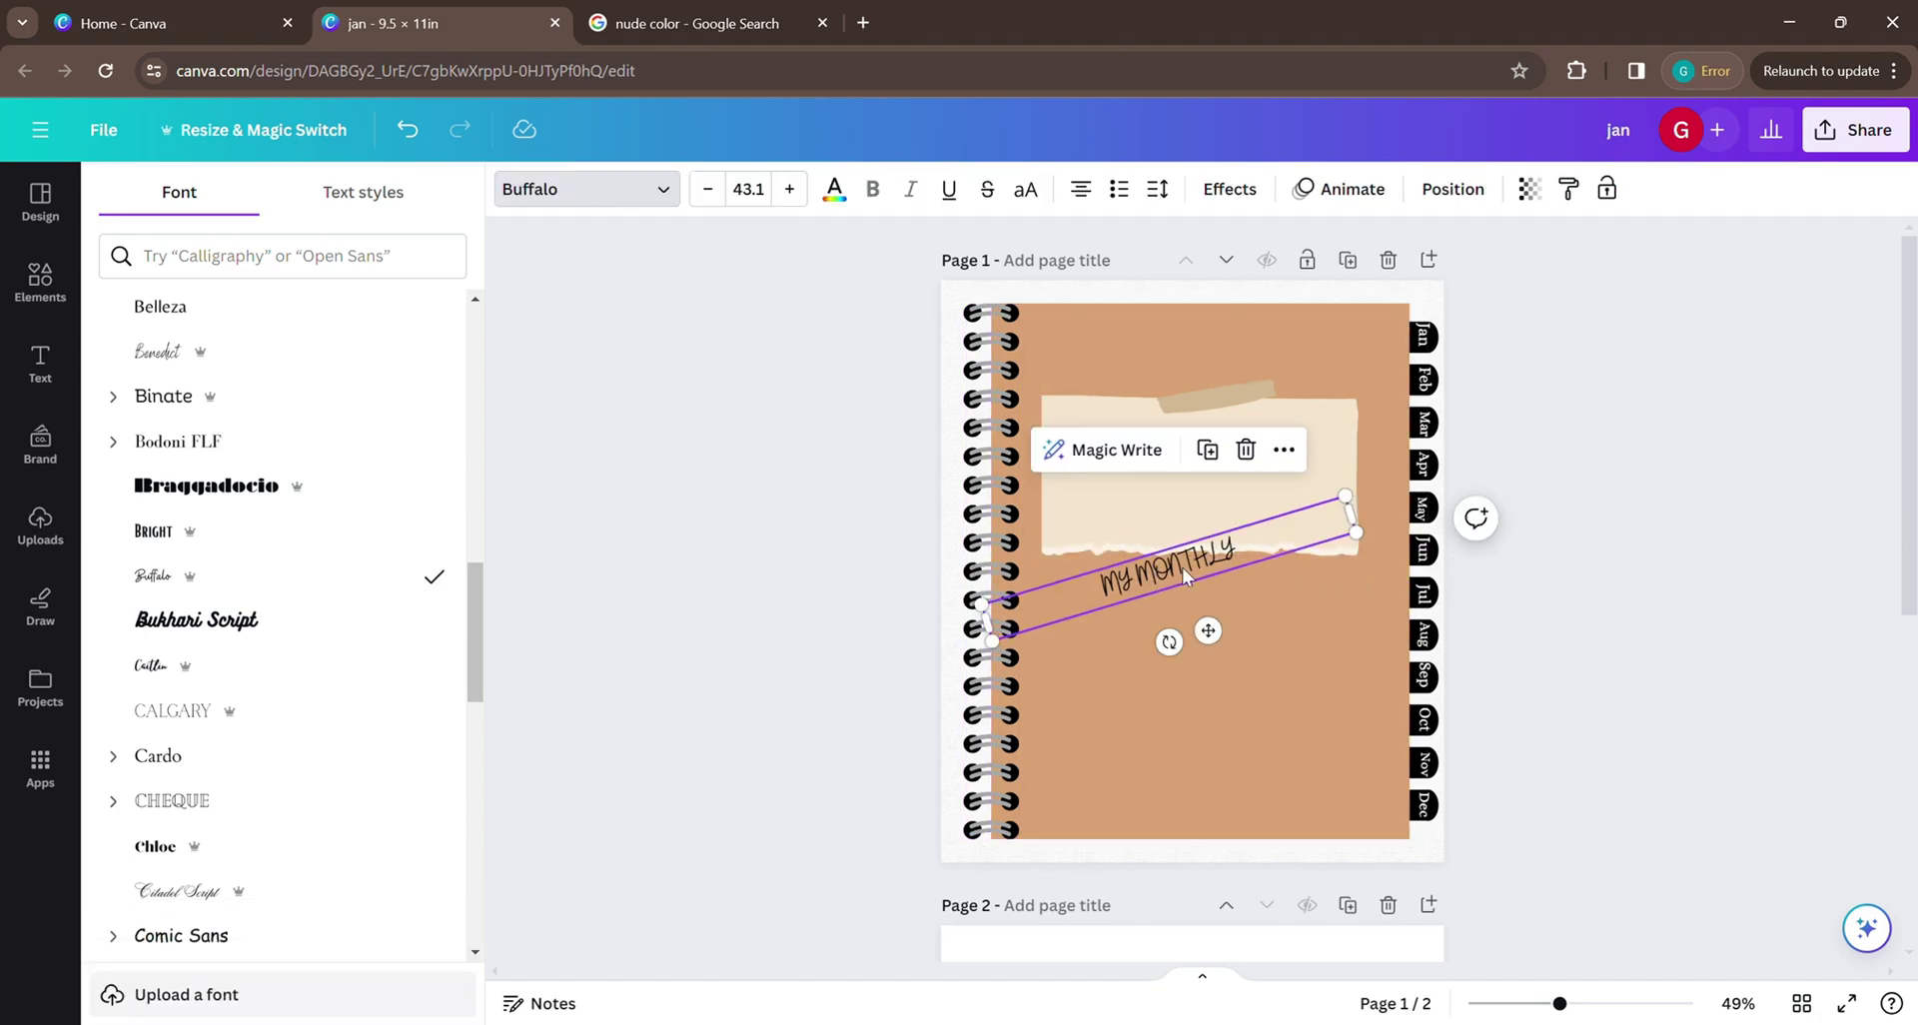
drag(1183, 566, 1143, 441)
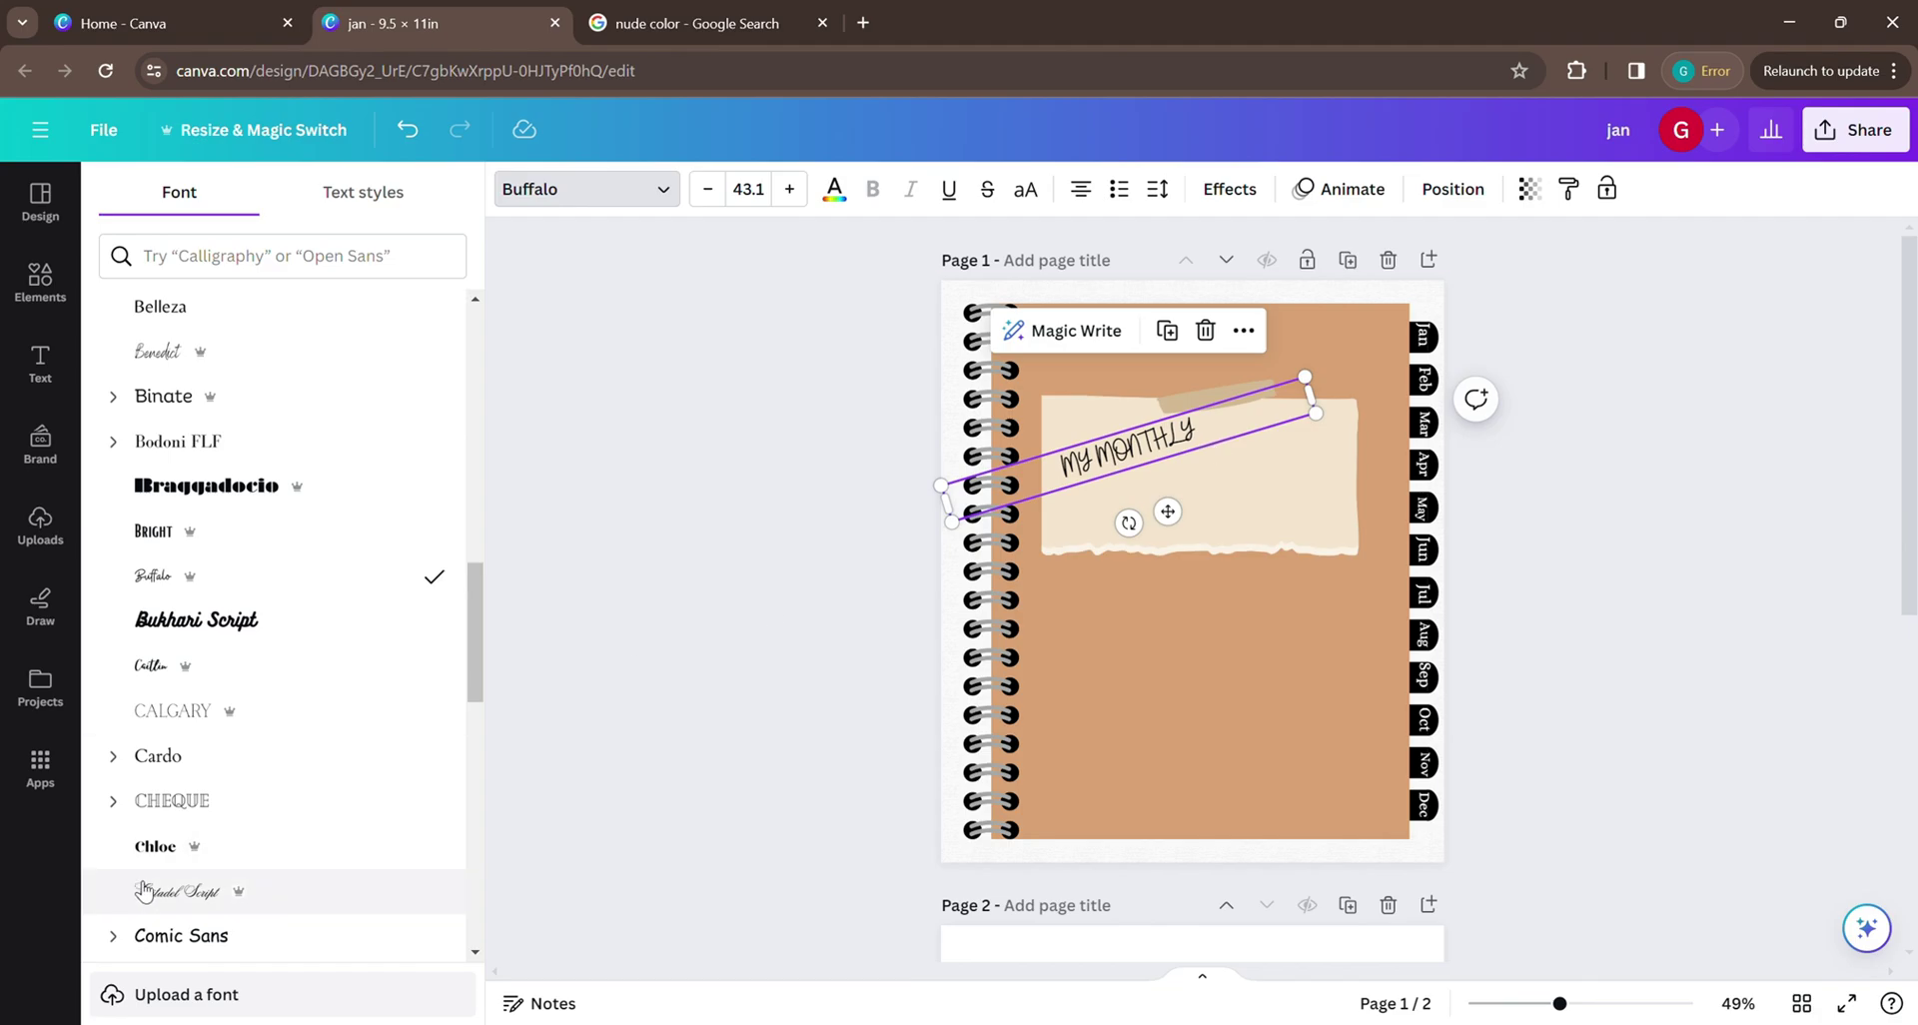
Try the Citadel Script and Caitlin fonts on the "MY MONTHLY" cover text.
scroll(215, 809, down, 1)
click(210, 789)
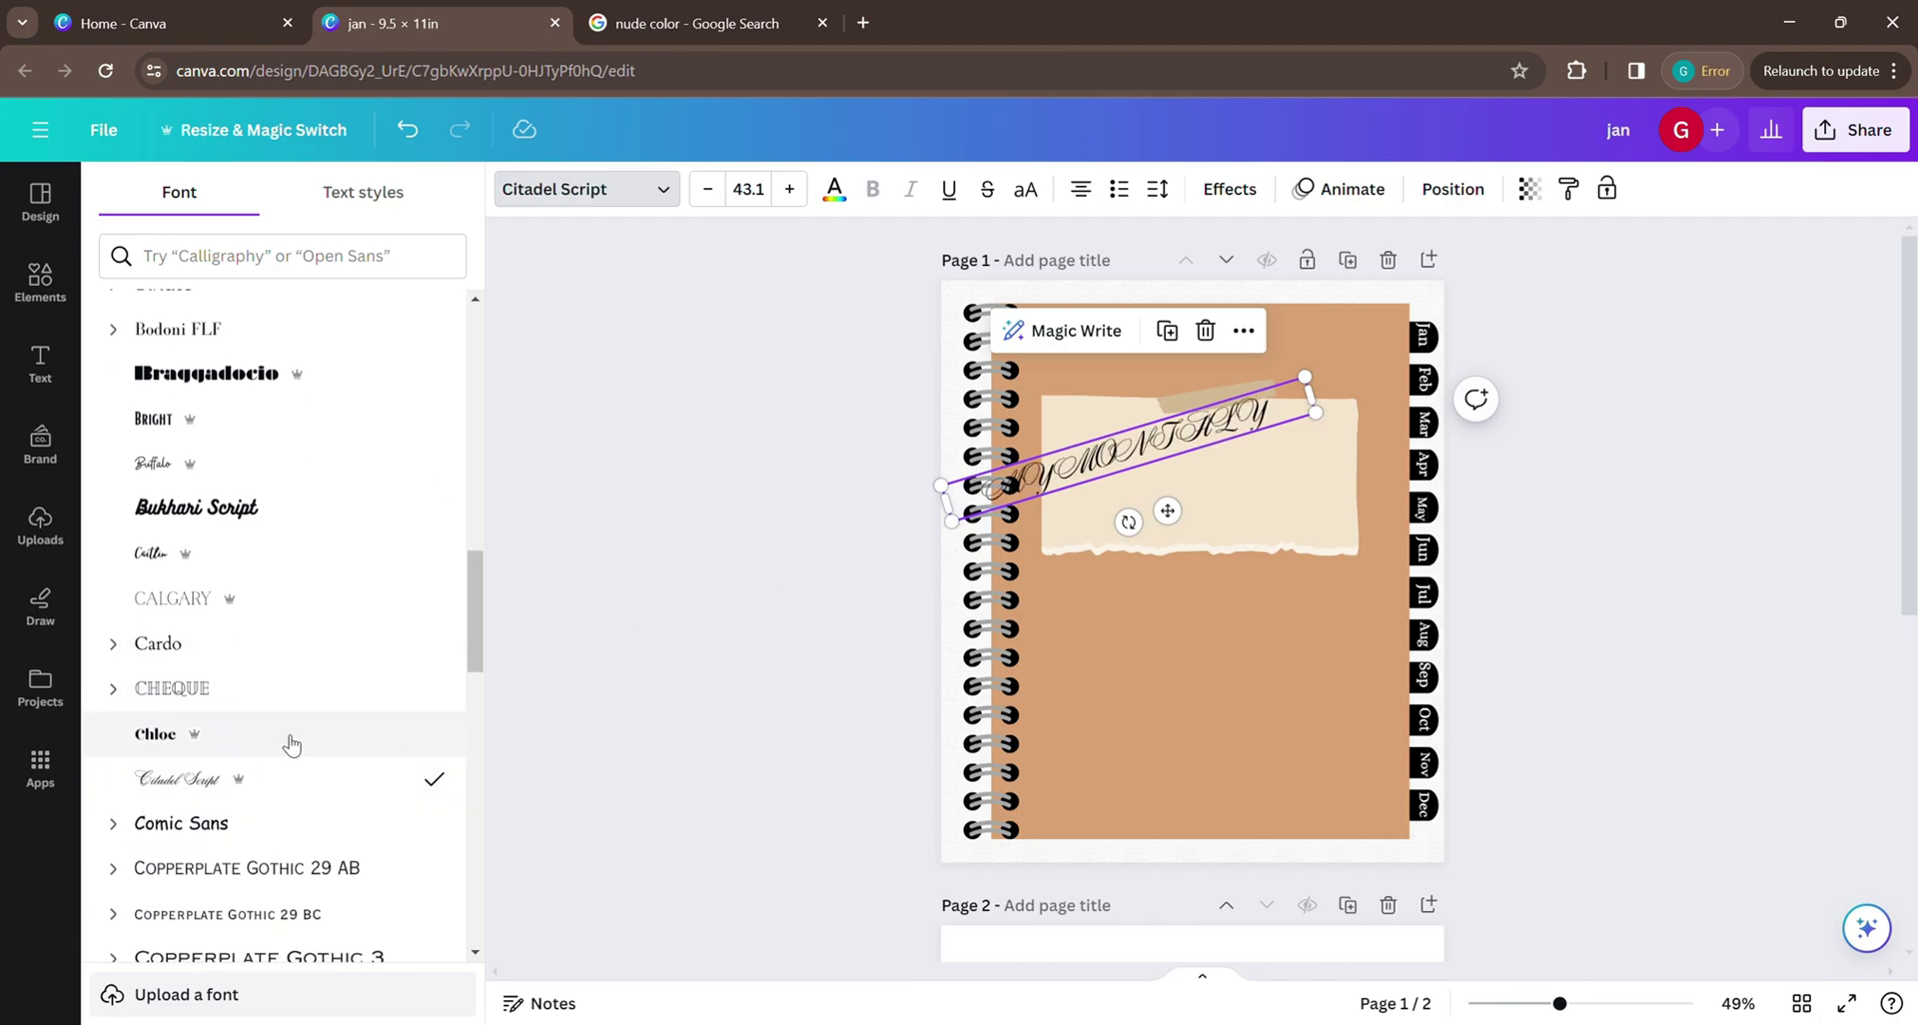
click(148, 560)
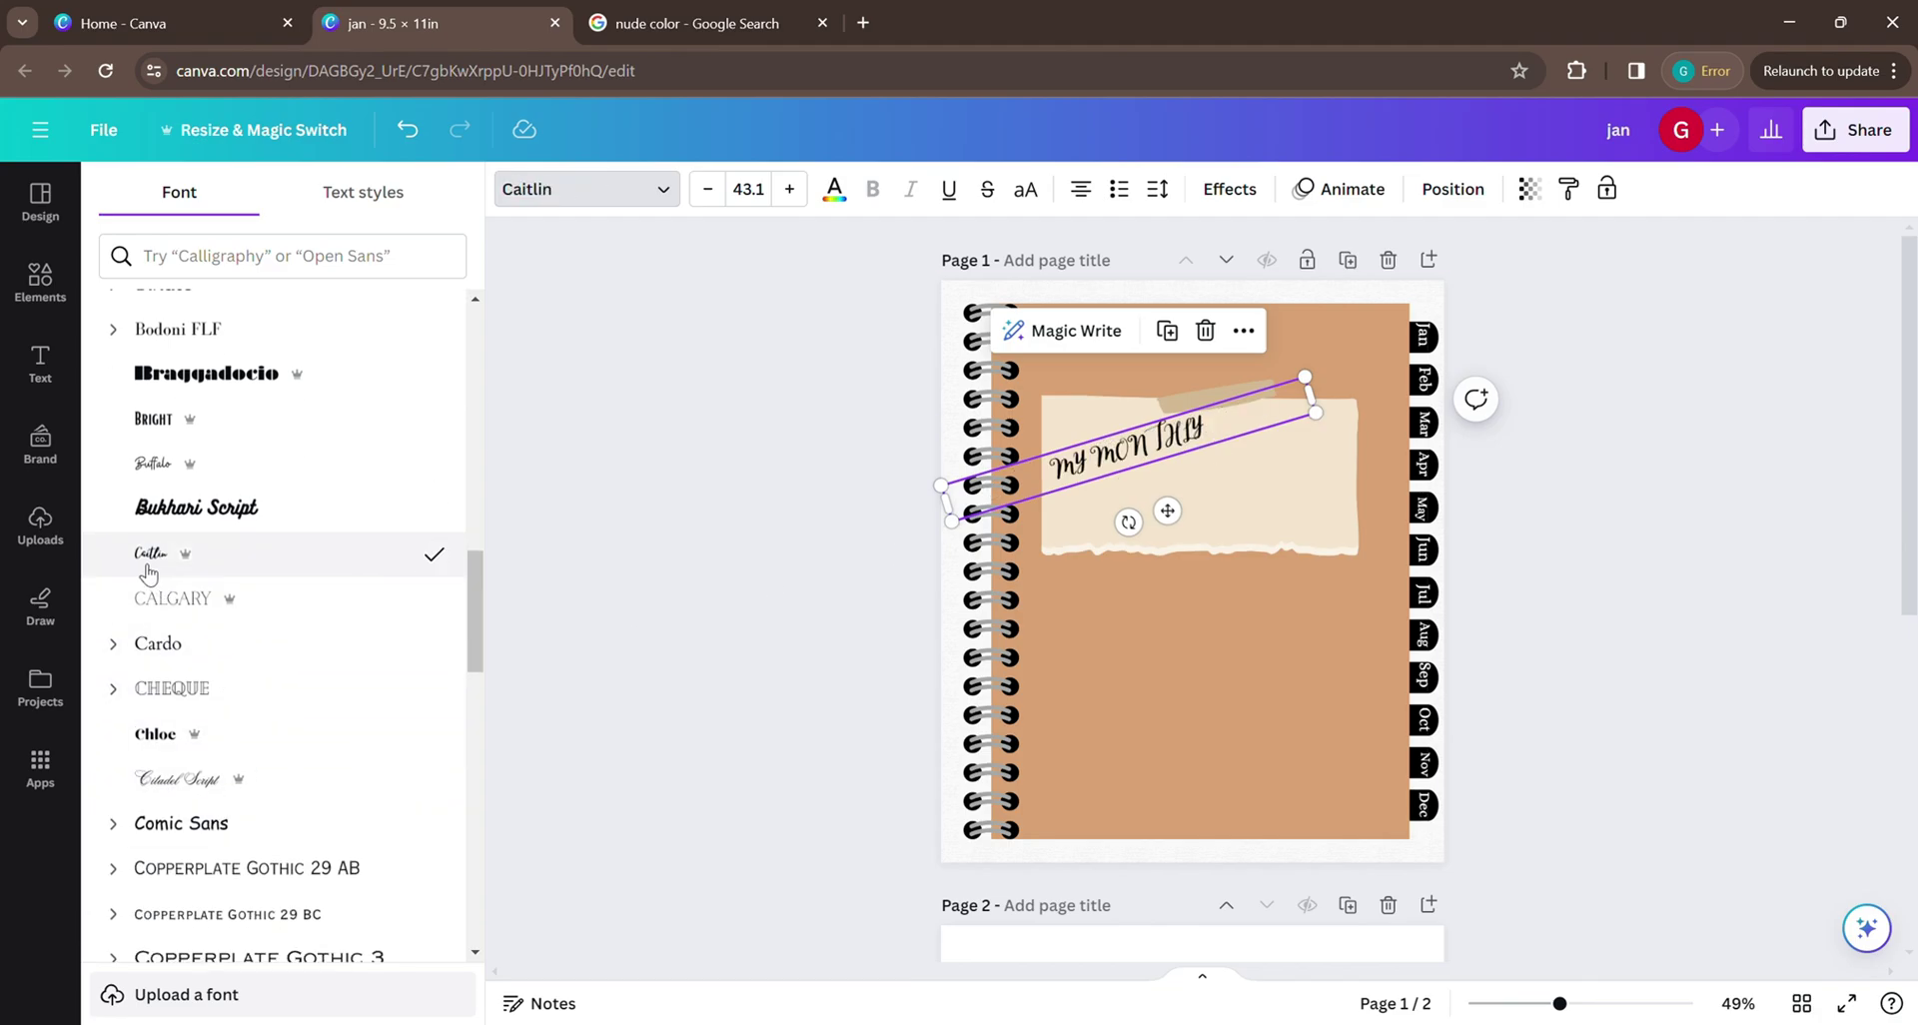
scroll(249, 673, down, 2)
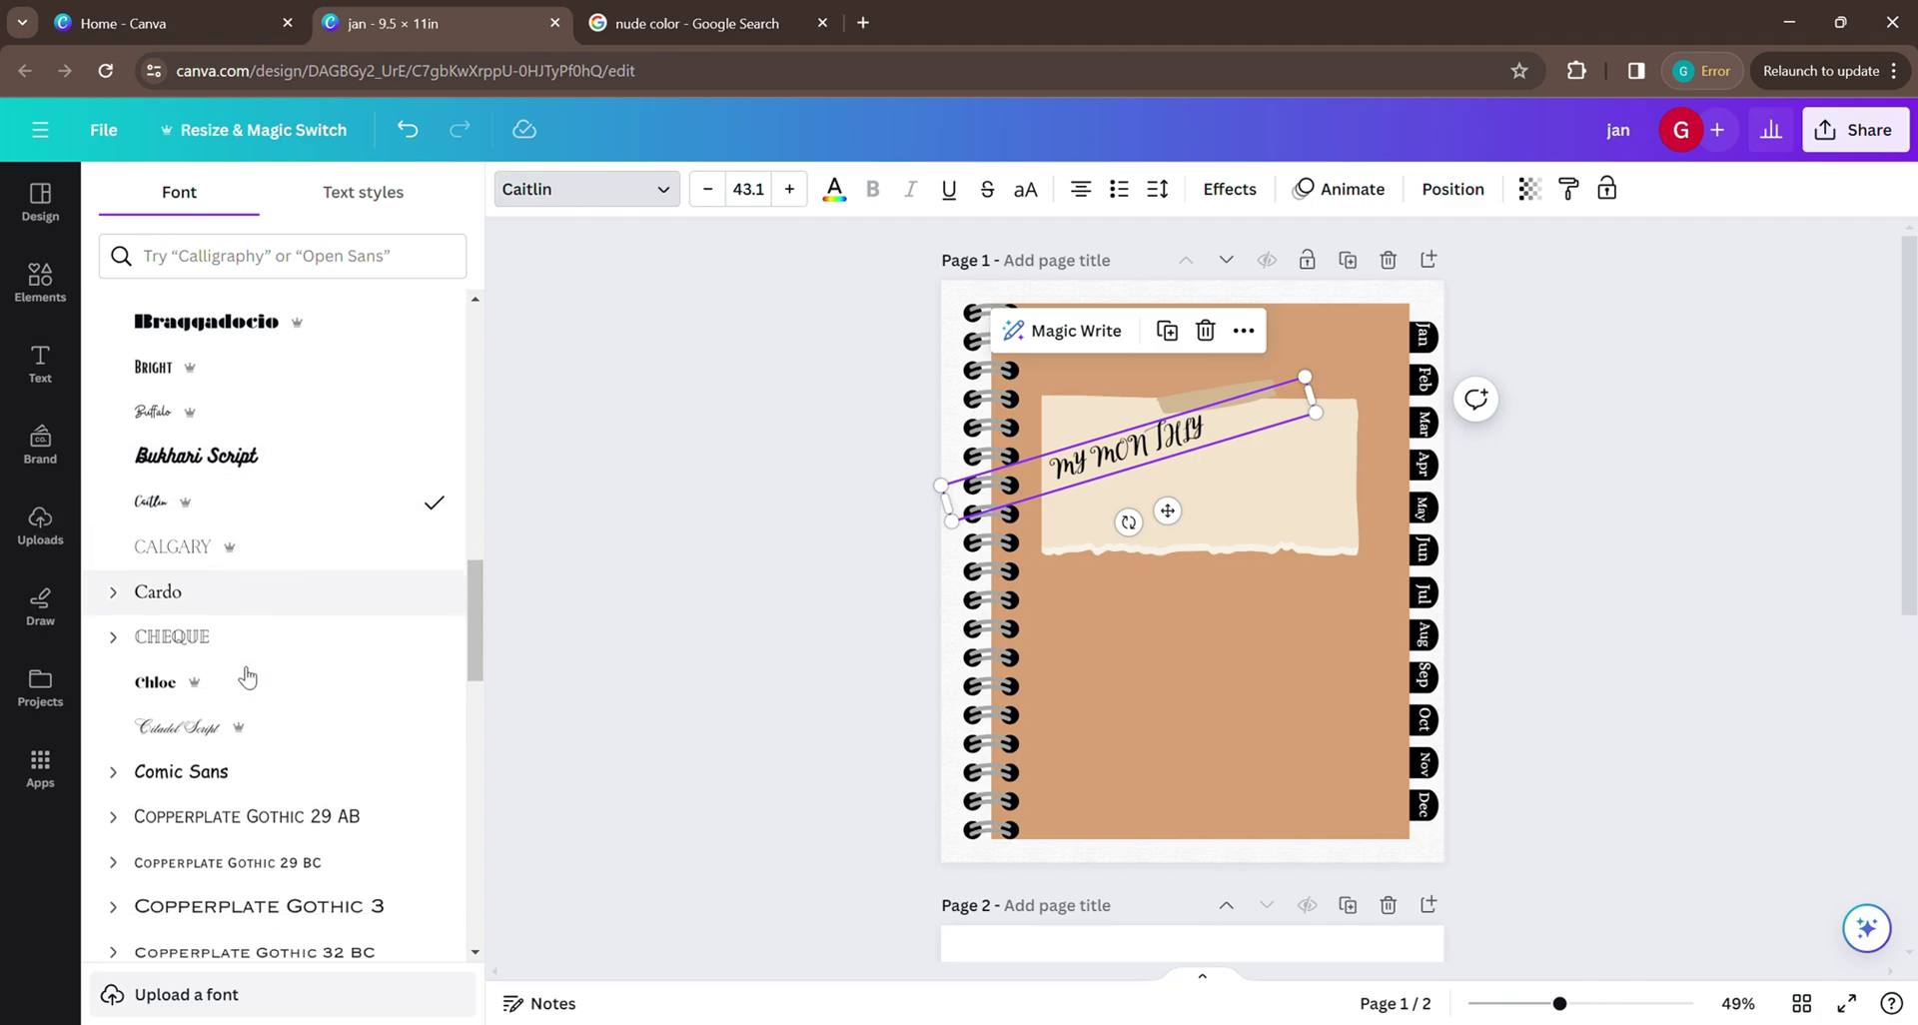
scroll(376, 857, down, 5)
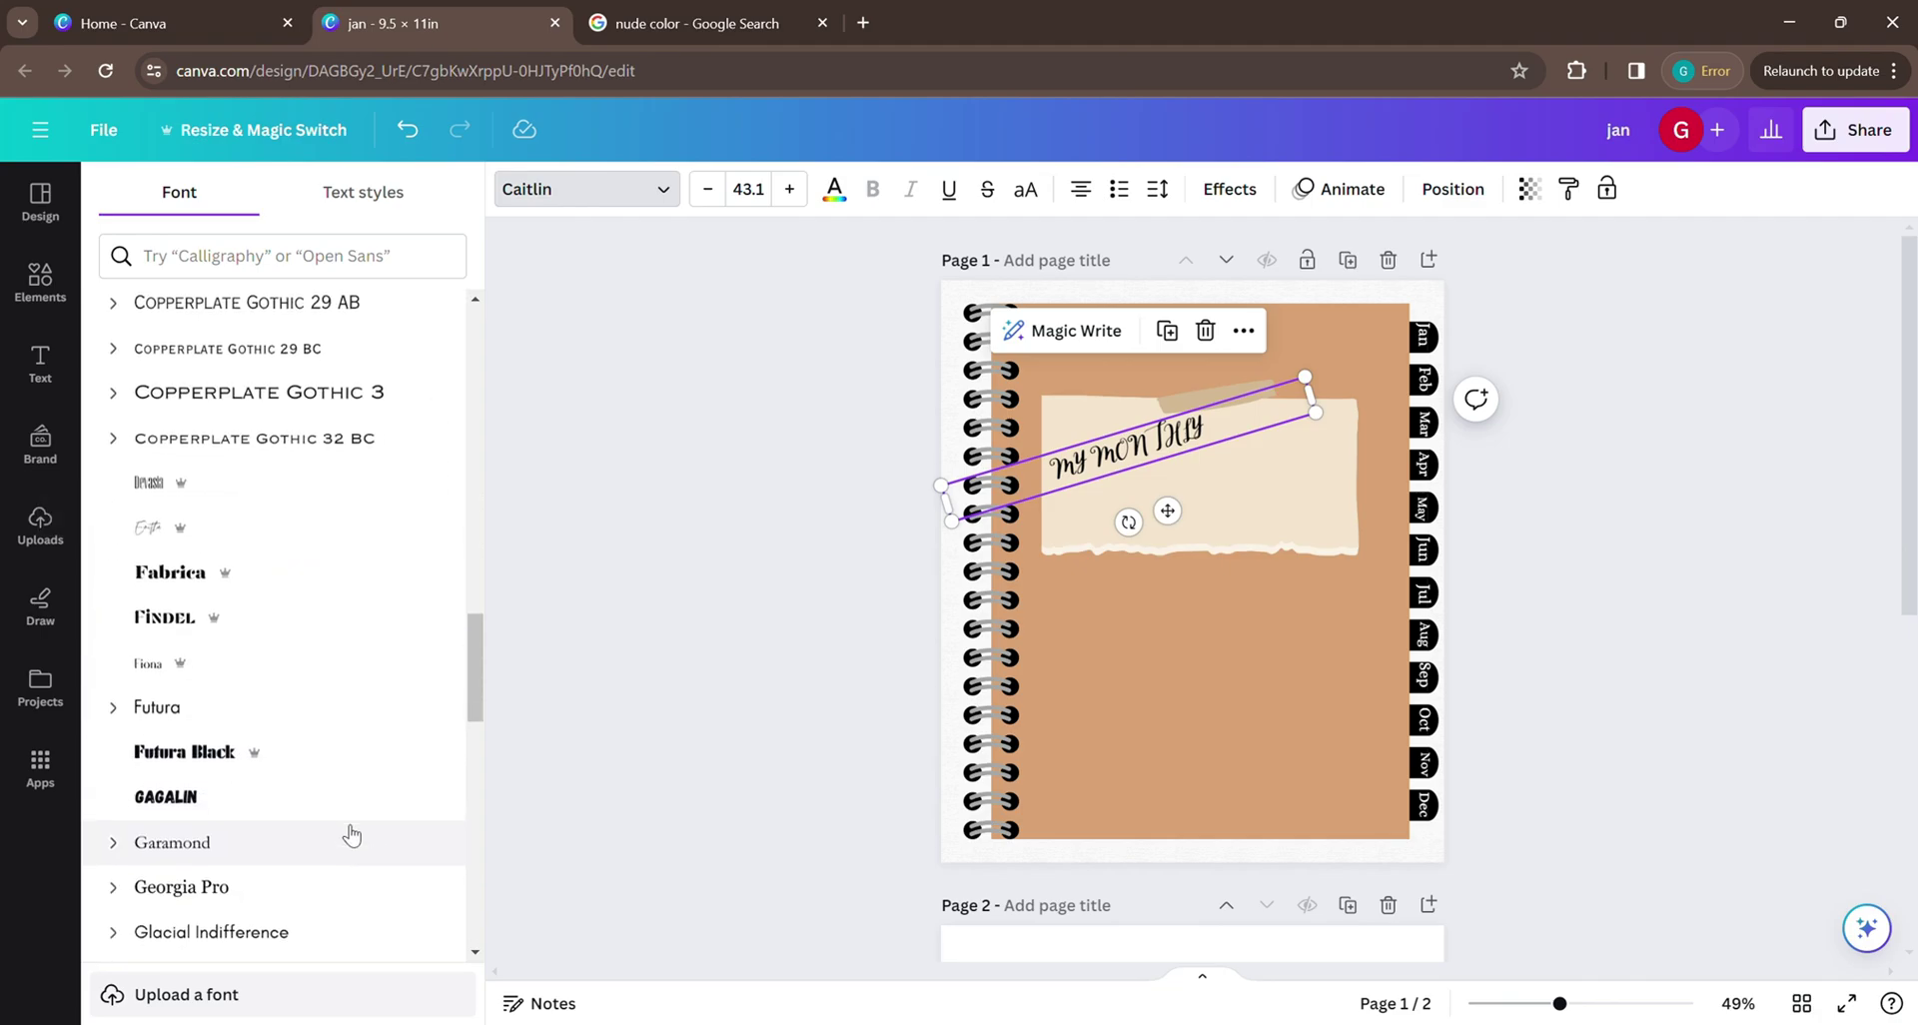
click(1573, 576)
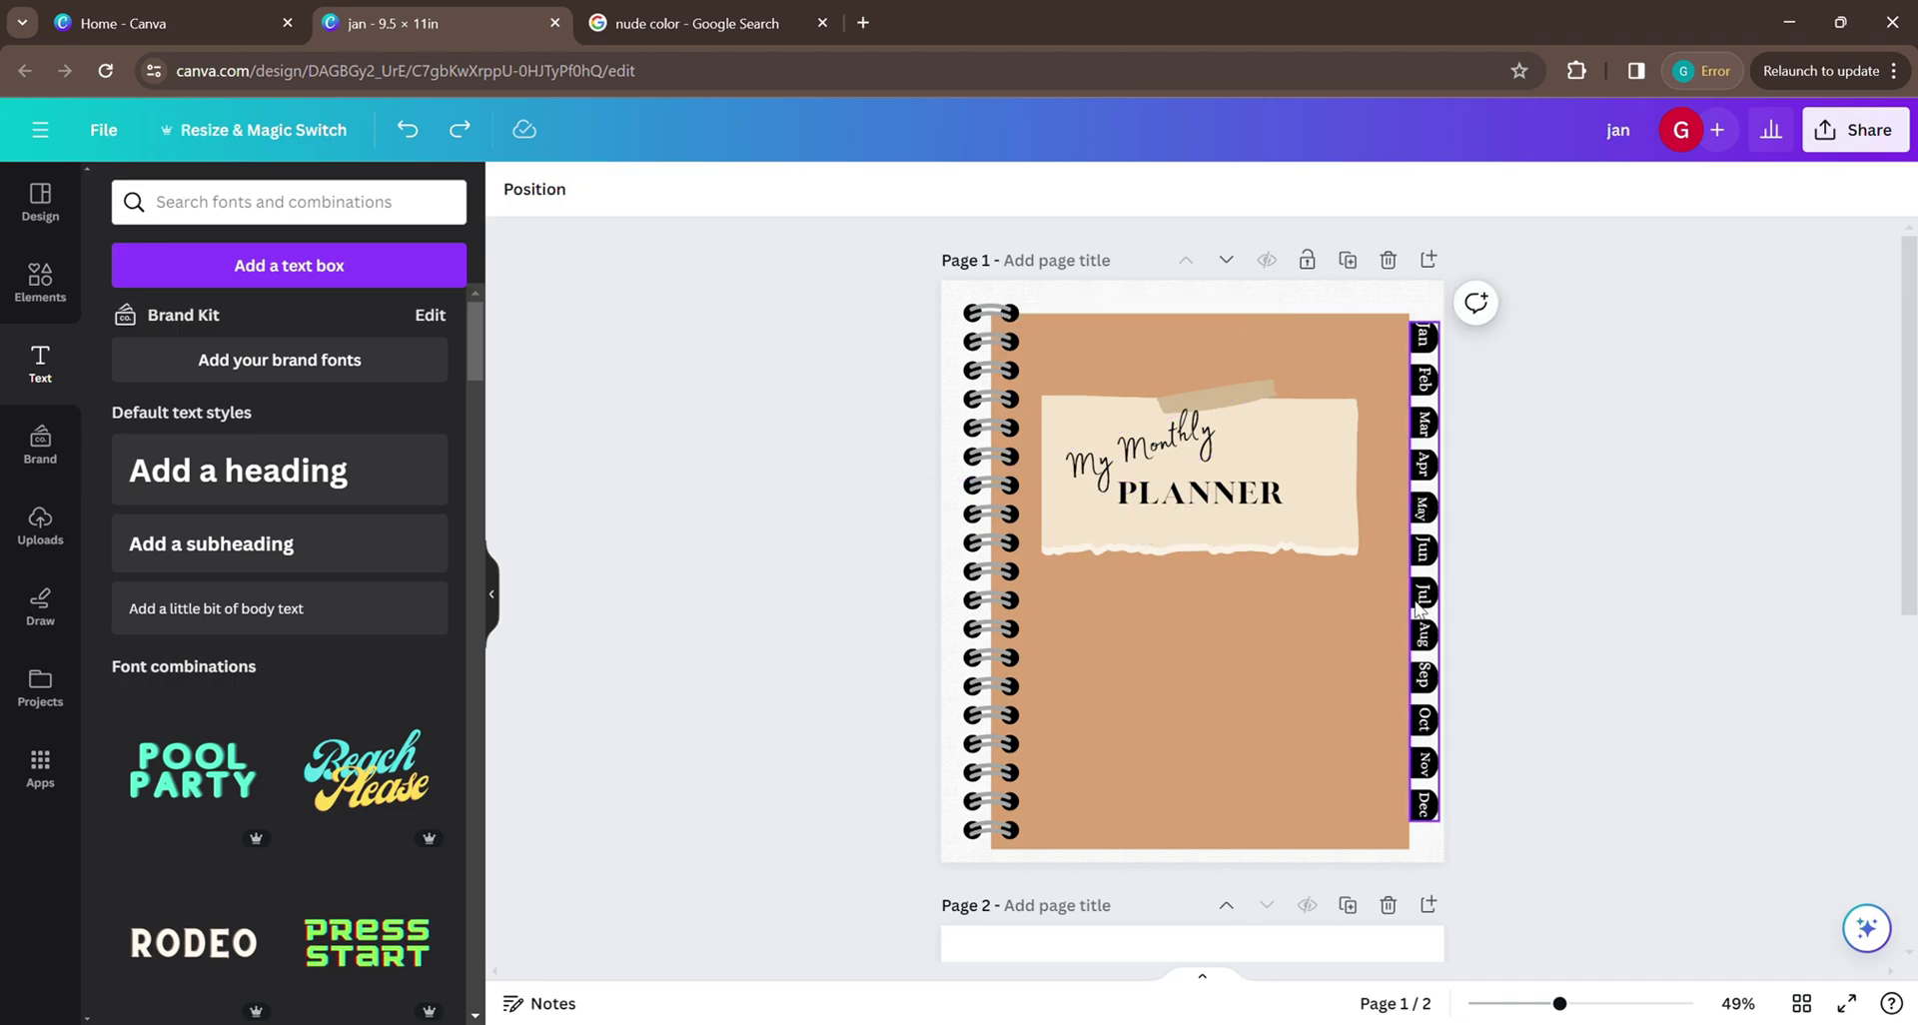
Search the graphics for "heart" and add the hand-drawn double-outline heart to the cover.
click(22, 283)
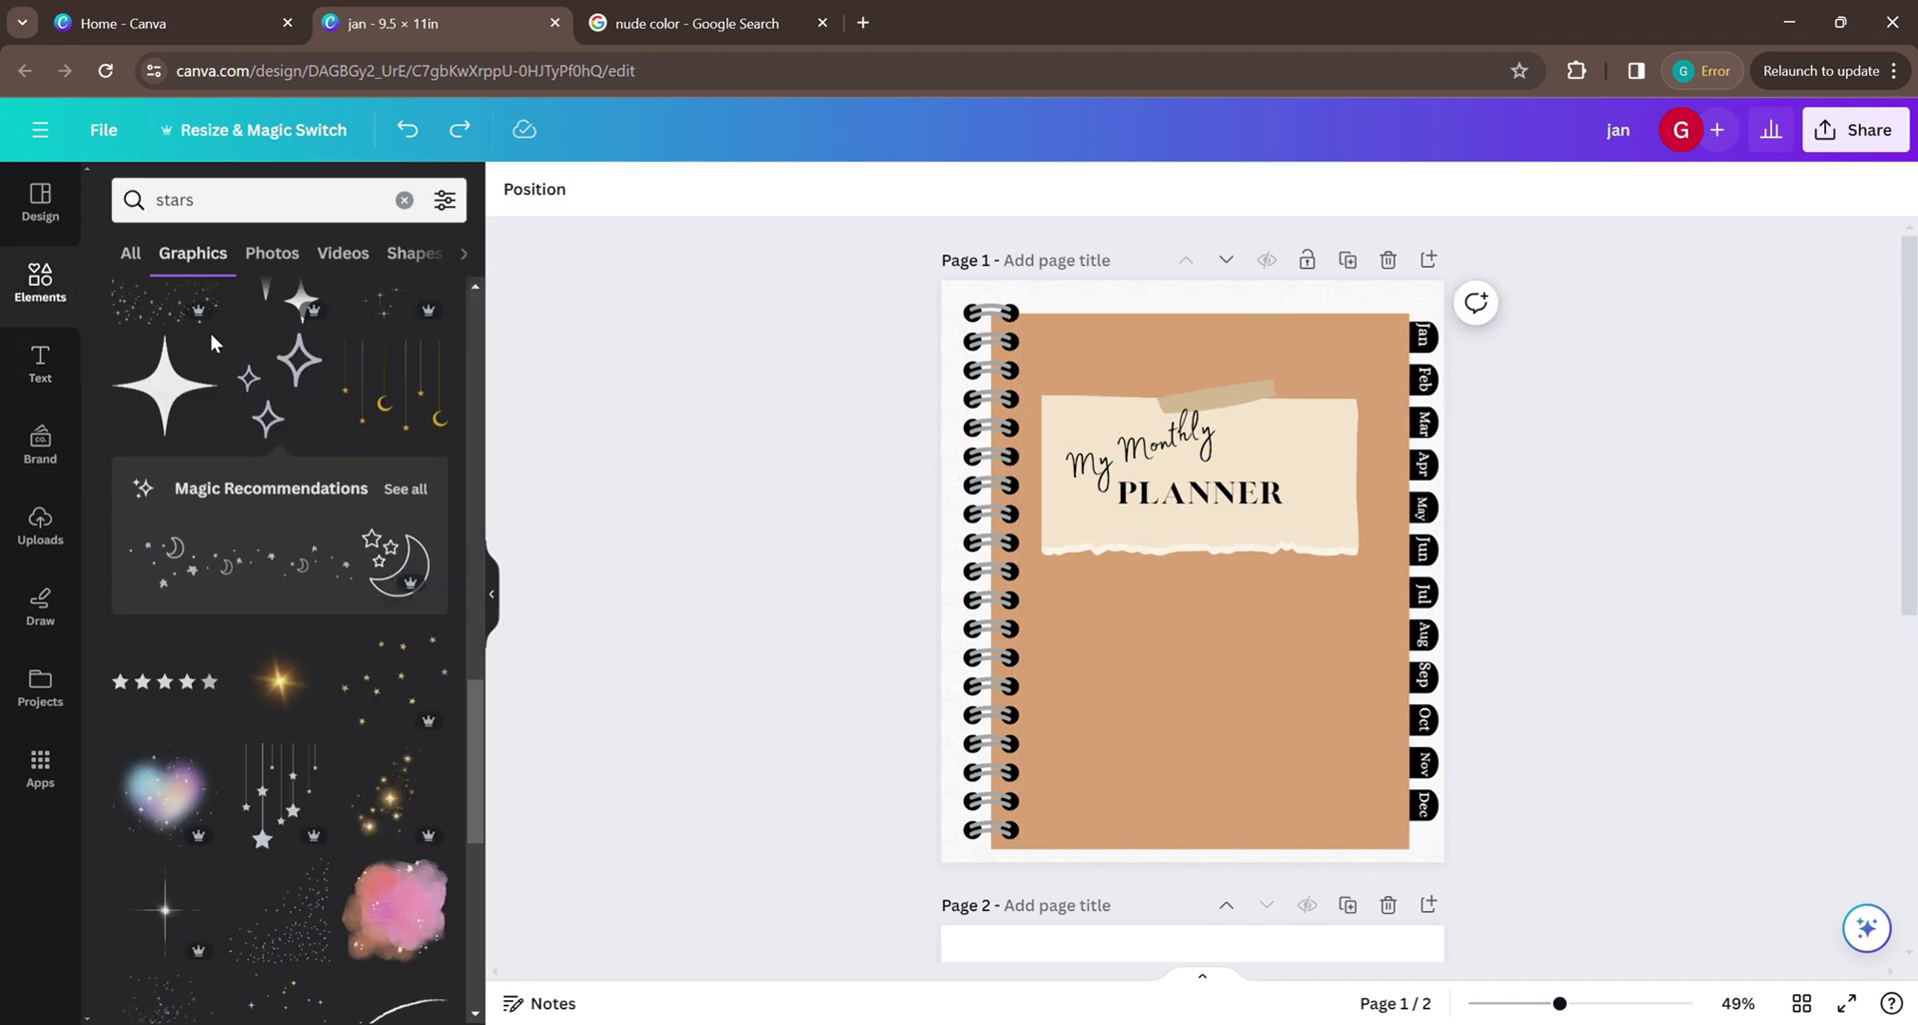
scroll(379, 480, down, 10)
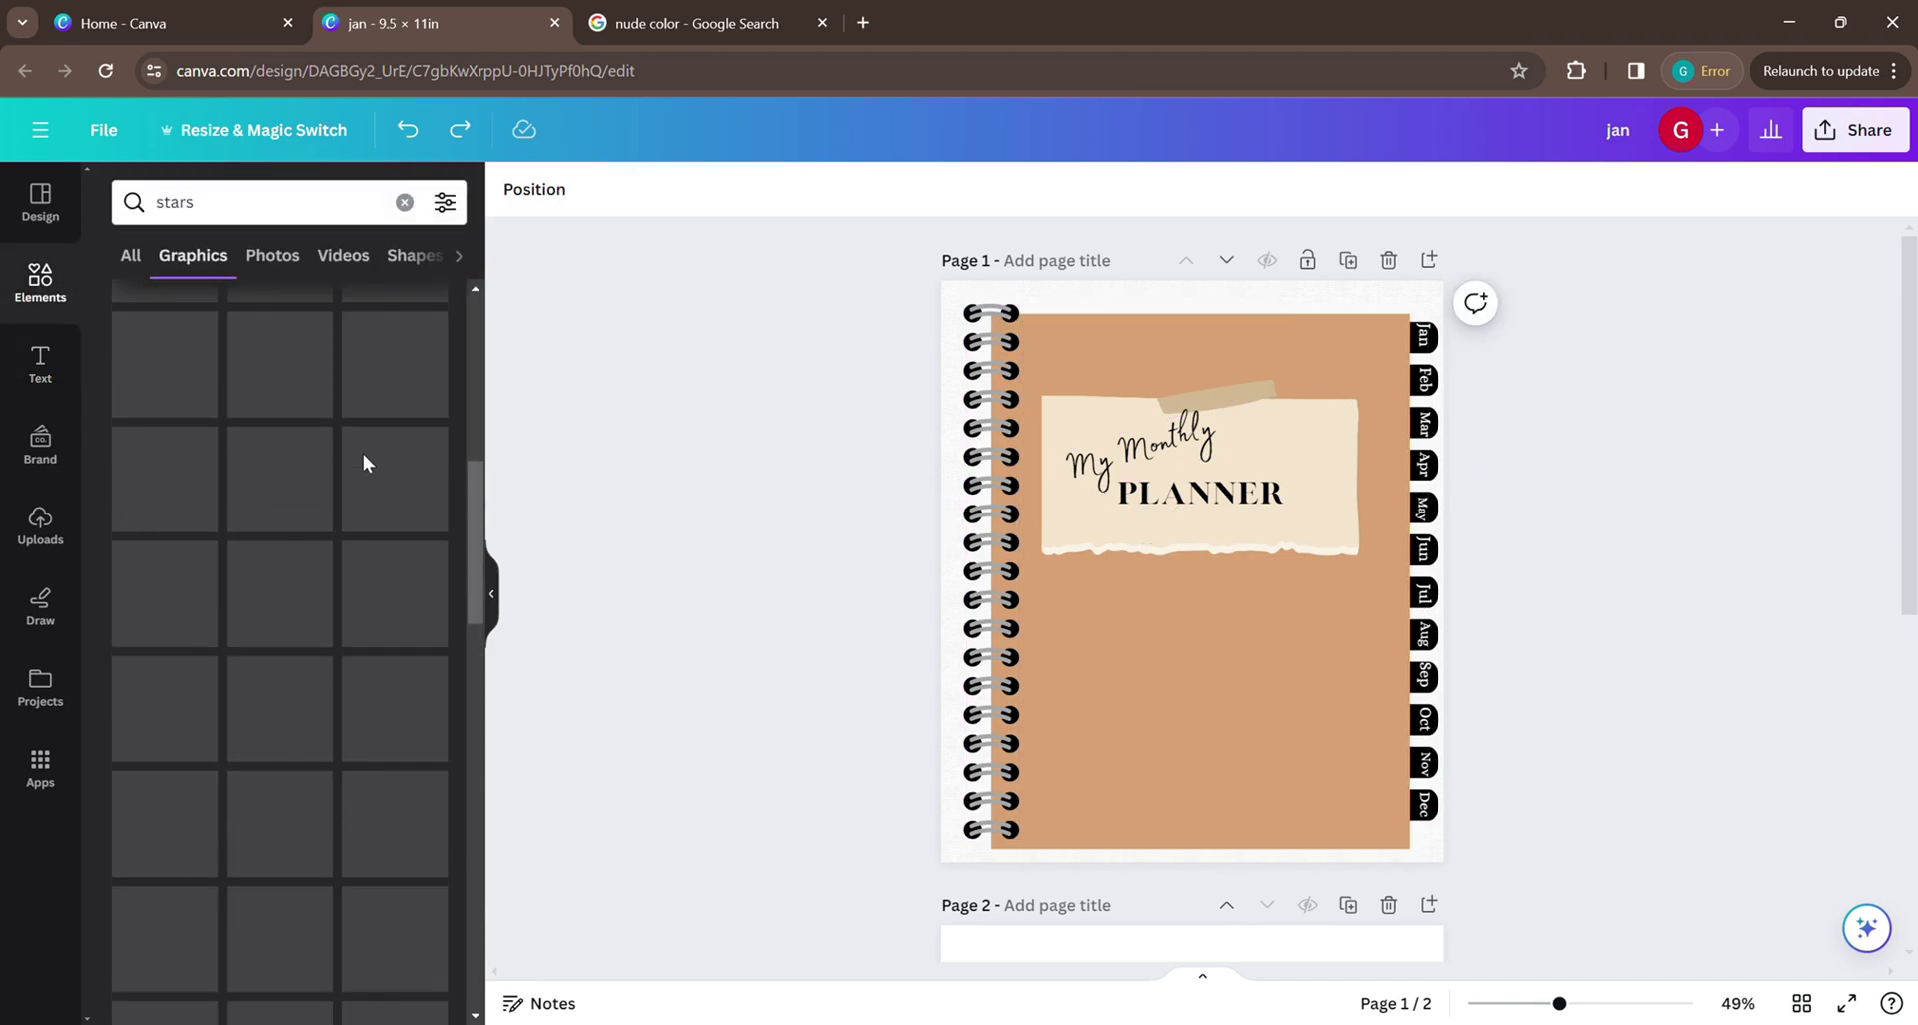
scroll(340, 420, up, 10)
click(247, 215)
double_click(246, 215)
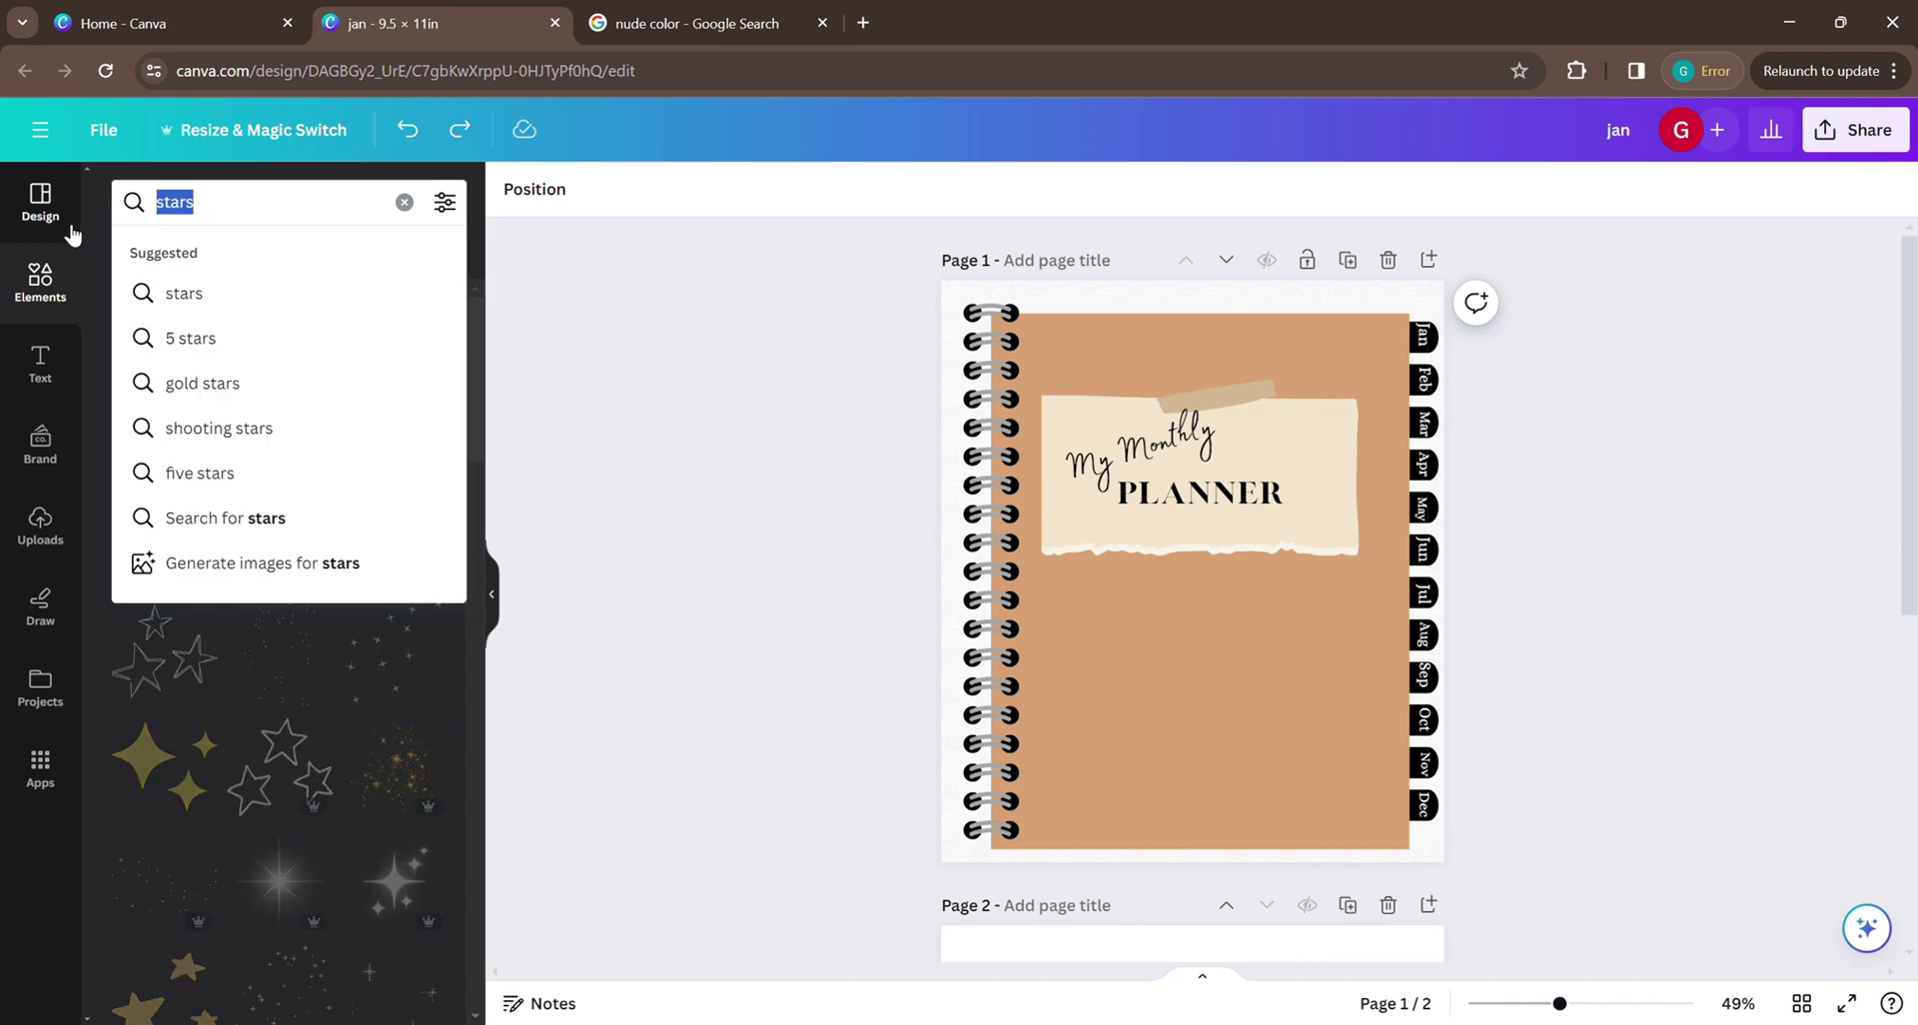
text(heart)
key(Return)
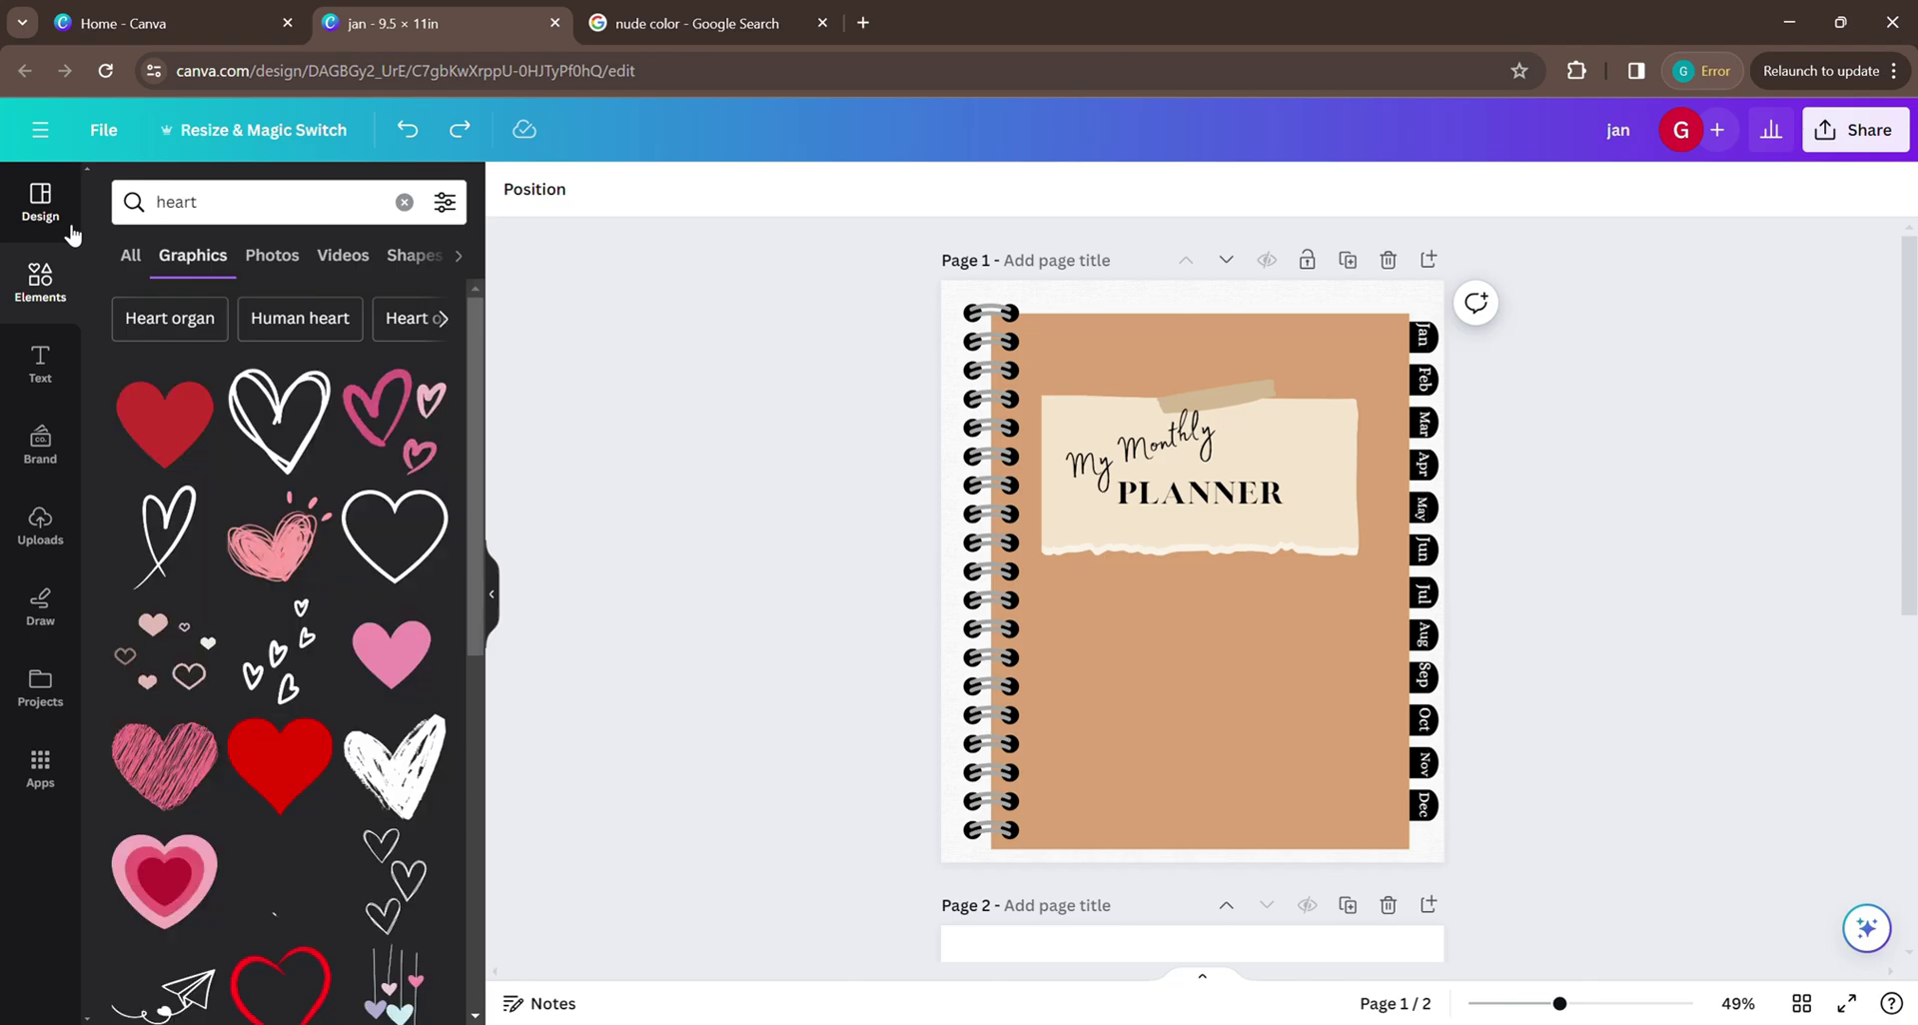
click(280, 413)
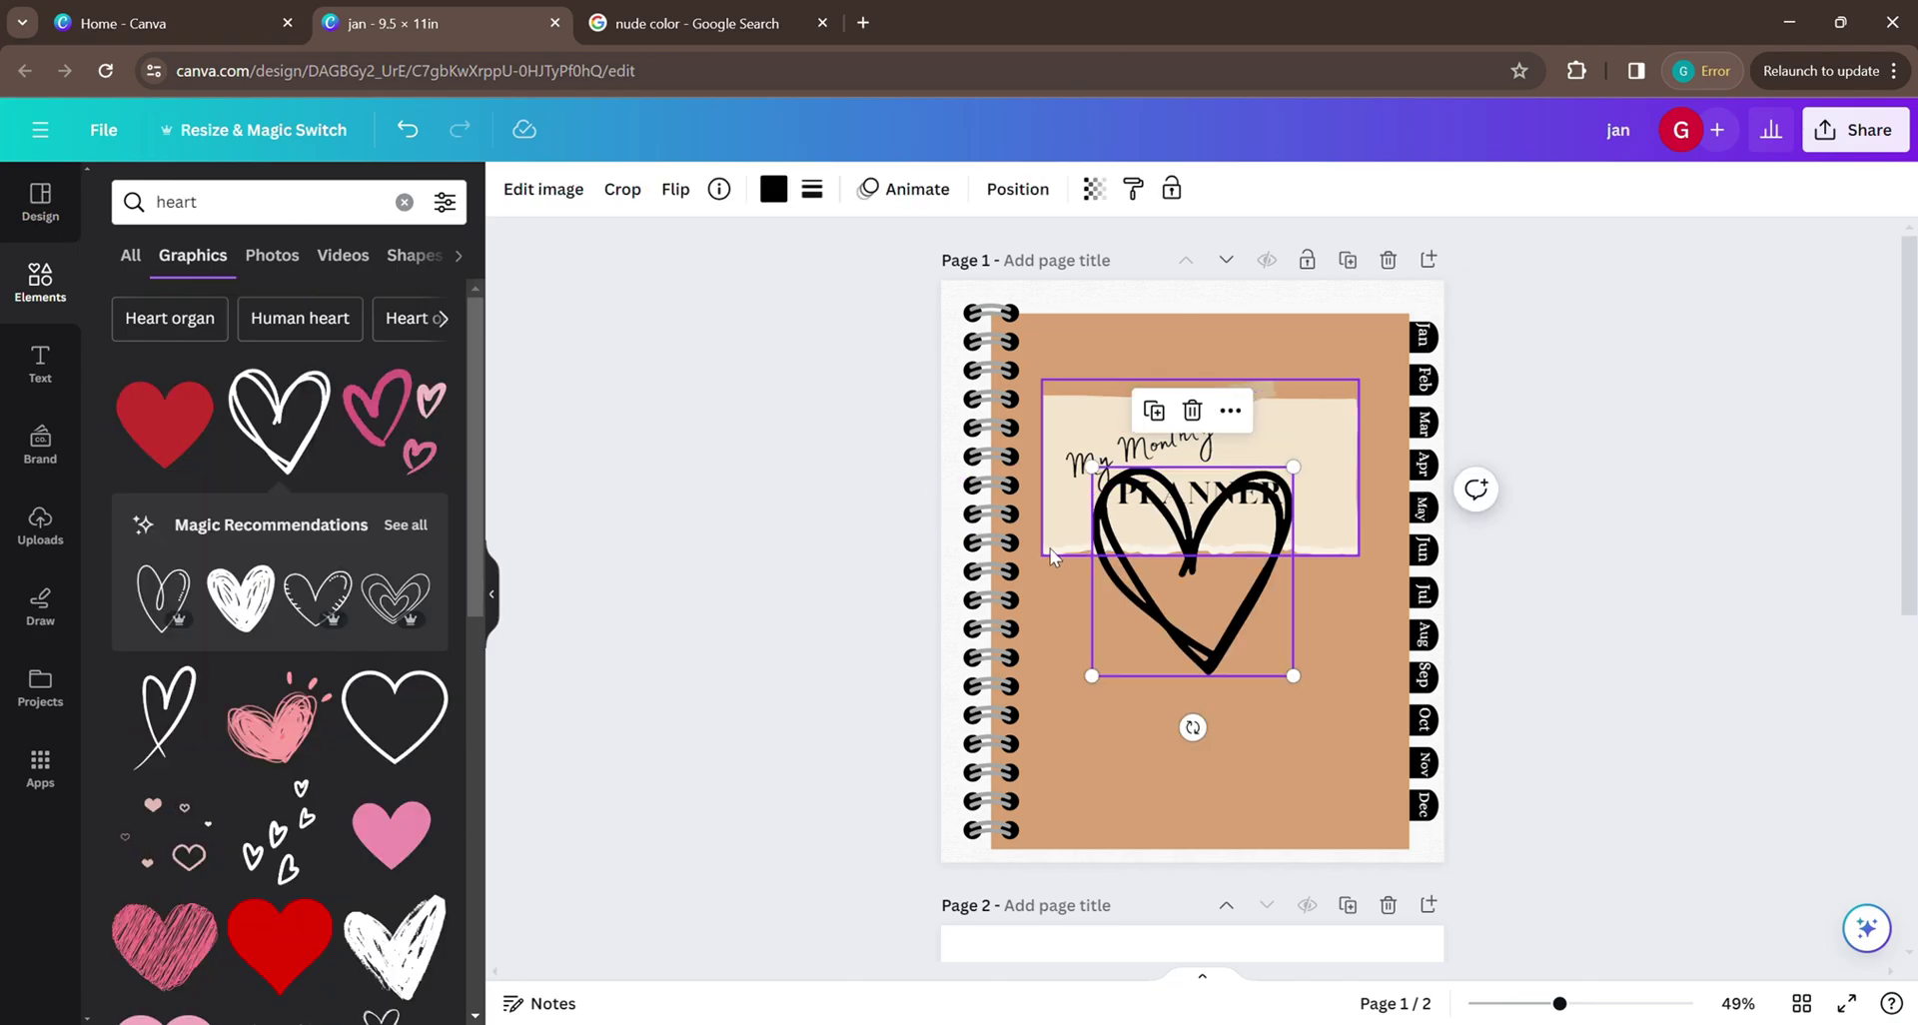
Shrink the heart, tilt it slightly and place it near the upper right corner of the taped note.
drag(1085, 462, 1223, 589)
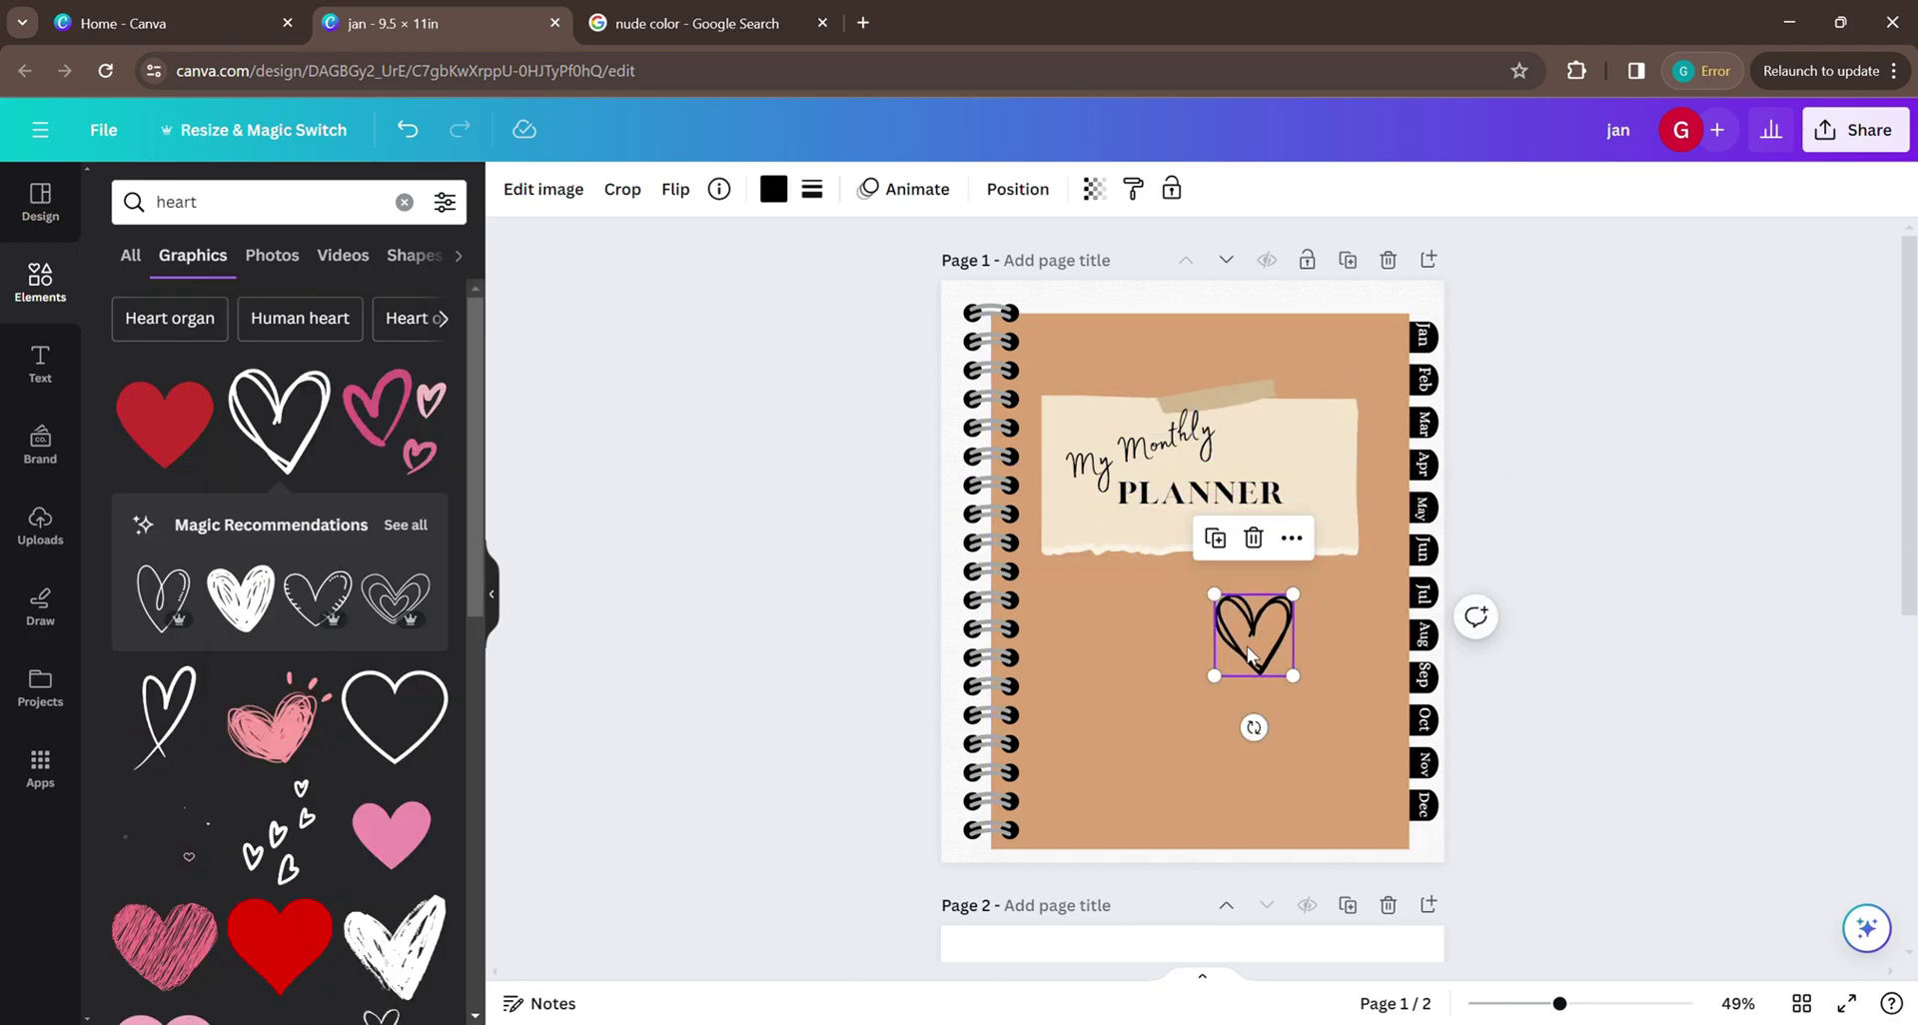
drag(1236, 653, 1299, 466)
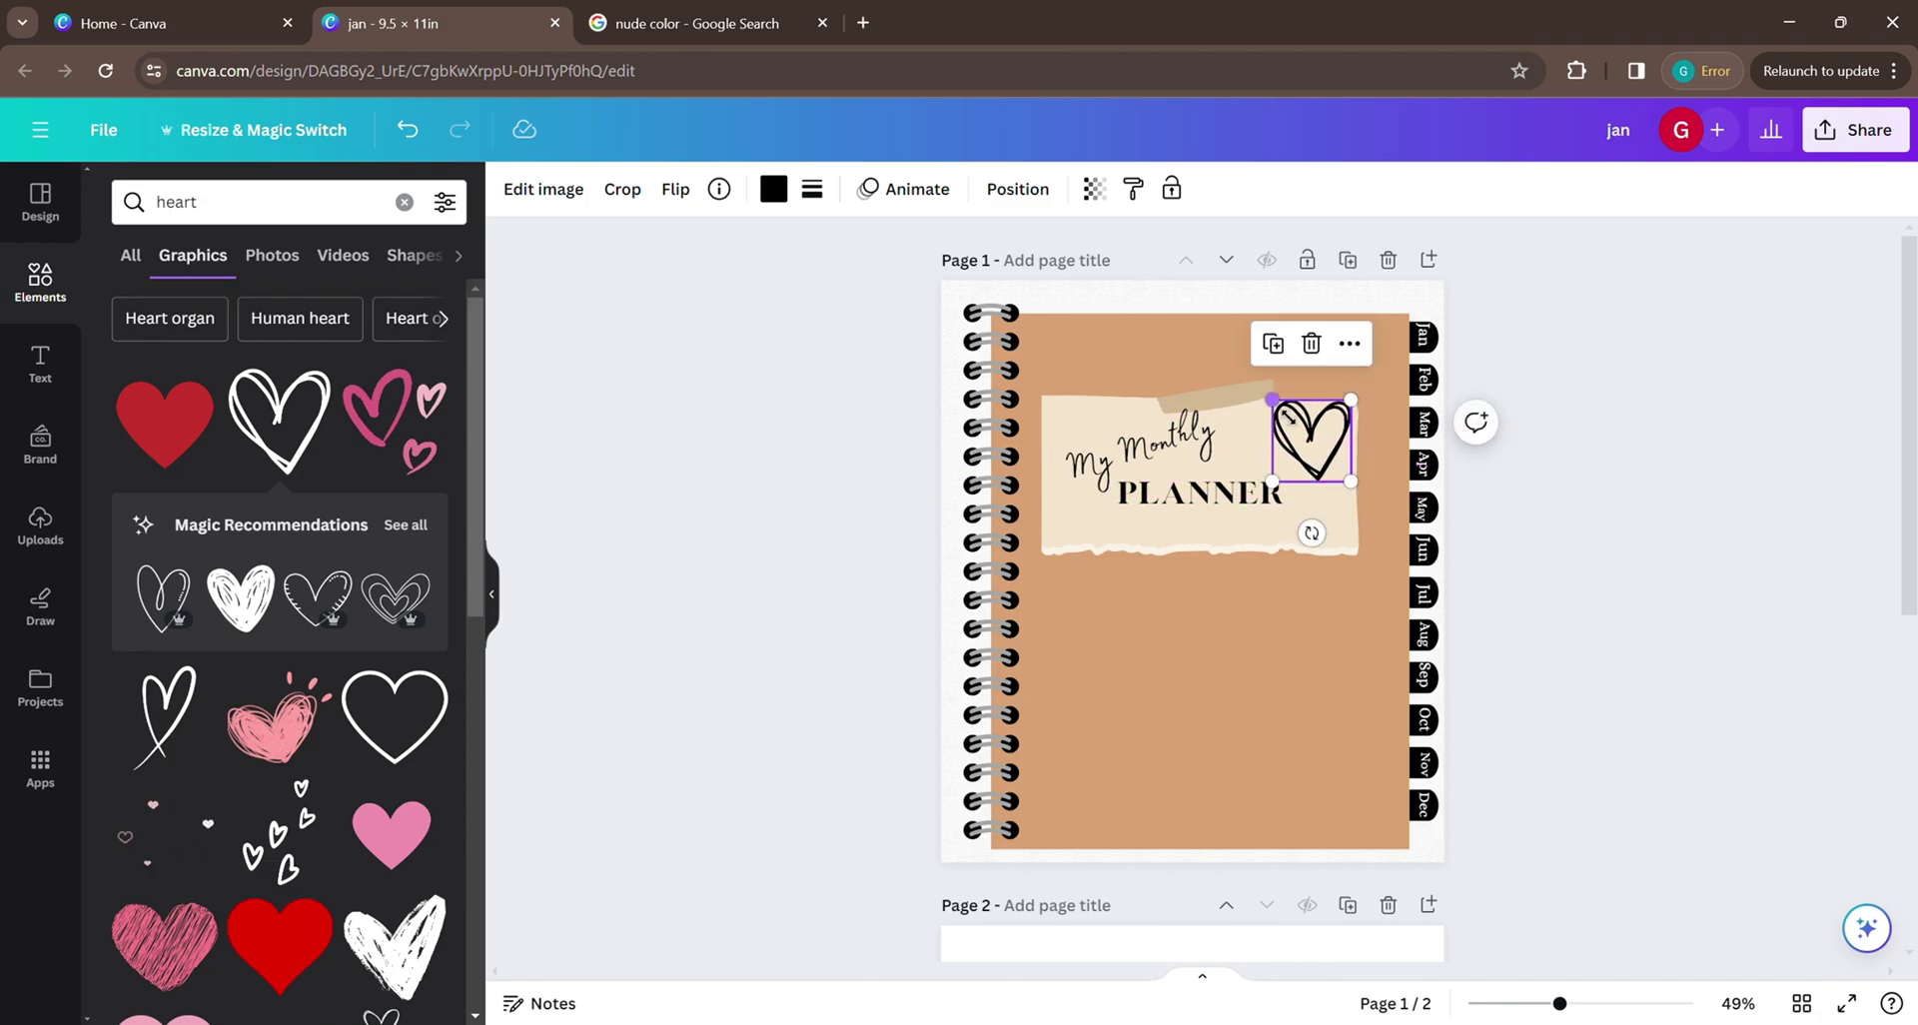
drag(1271, 399, 1284, 412)
drag(1297, 533, 1314, 566)
drag(1297, 414, 1321, 447)
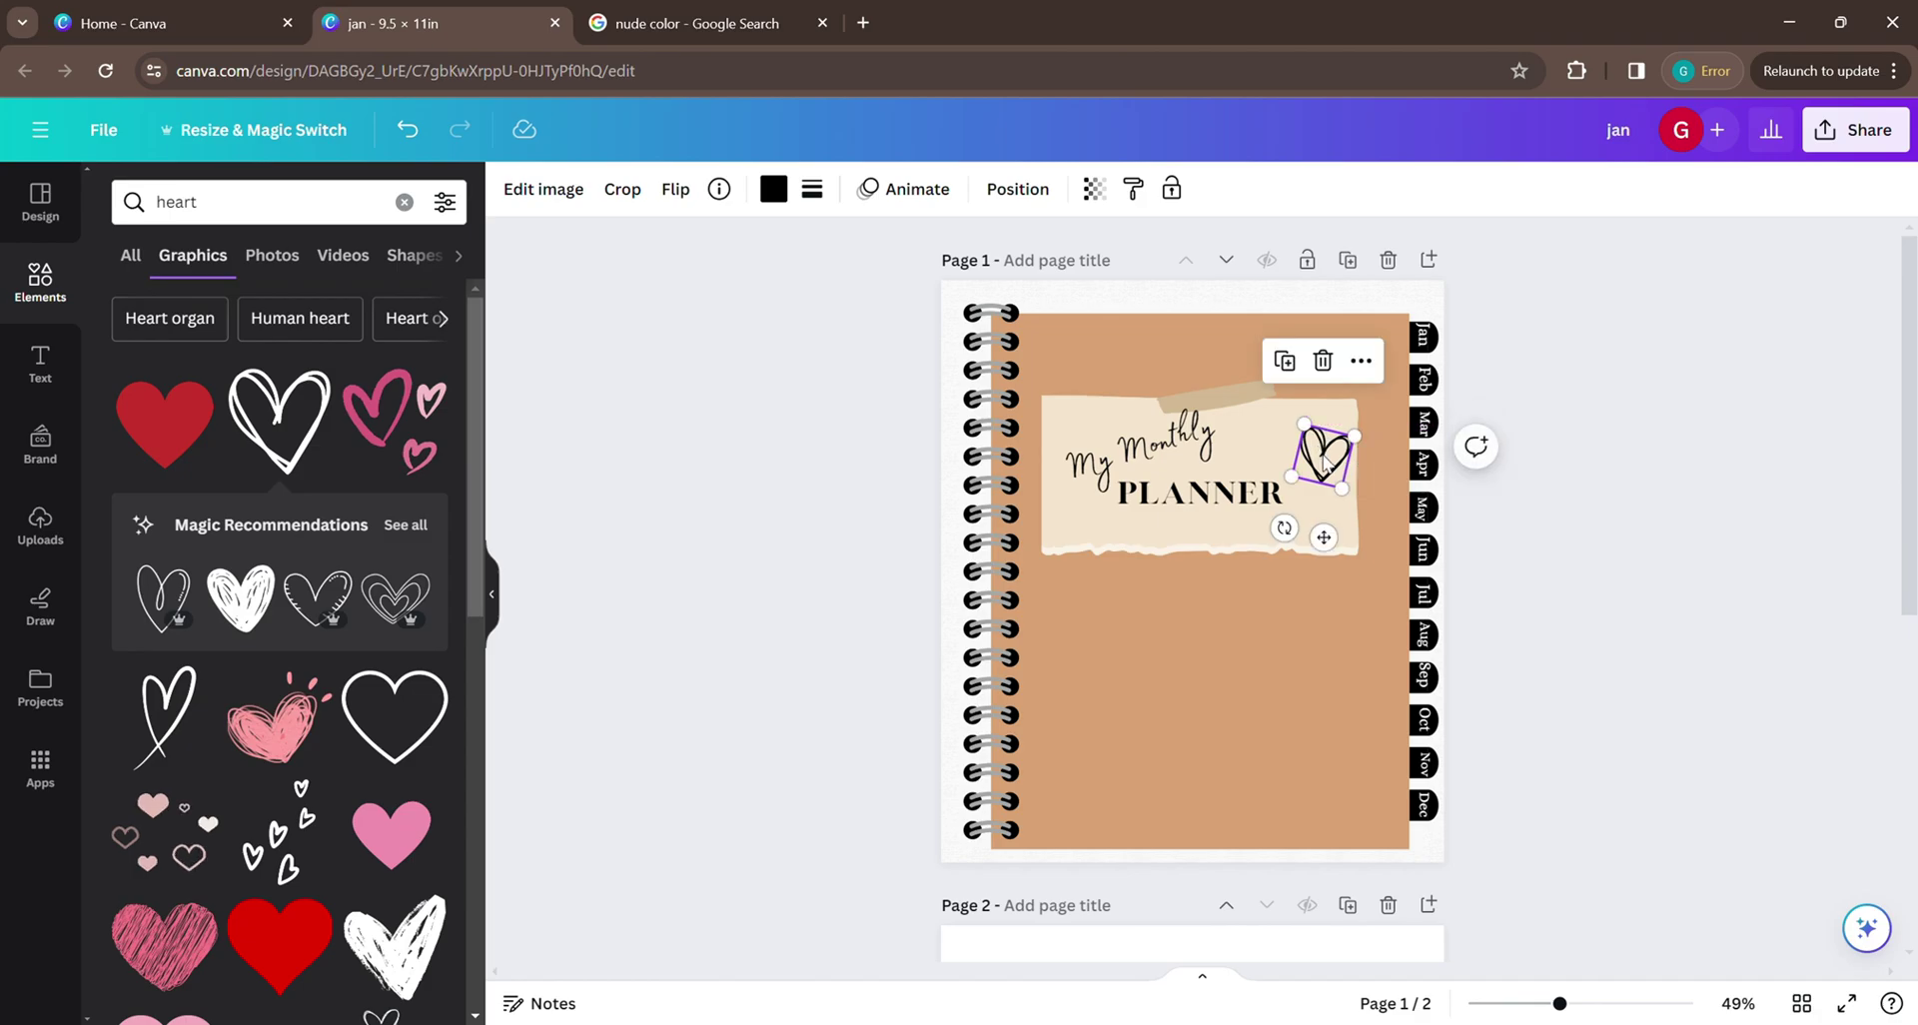
click(1328, 504)
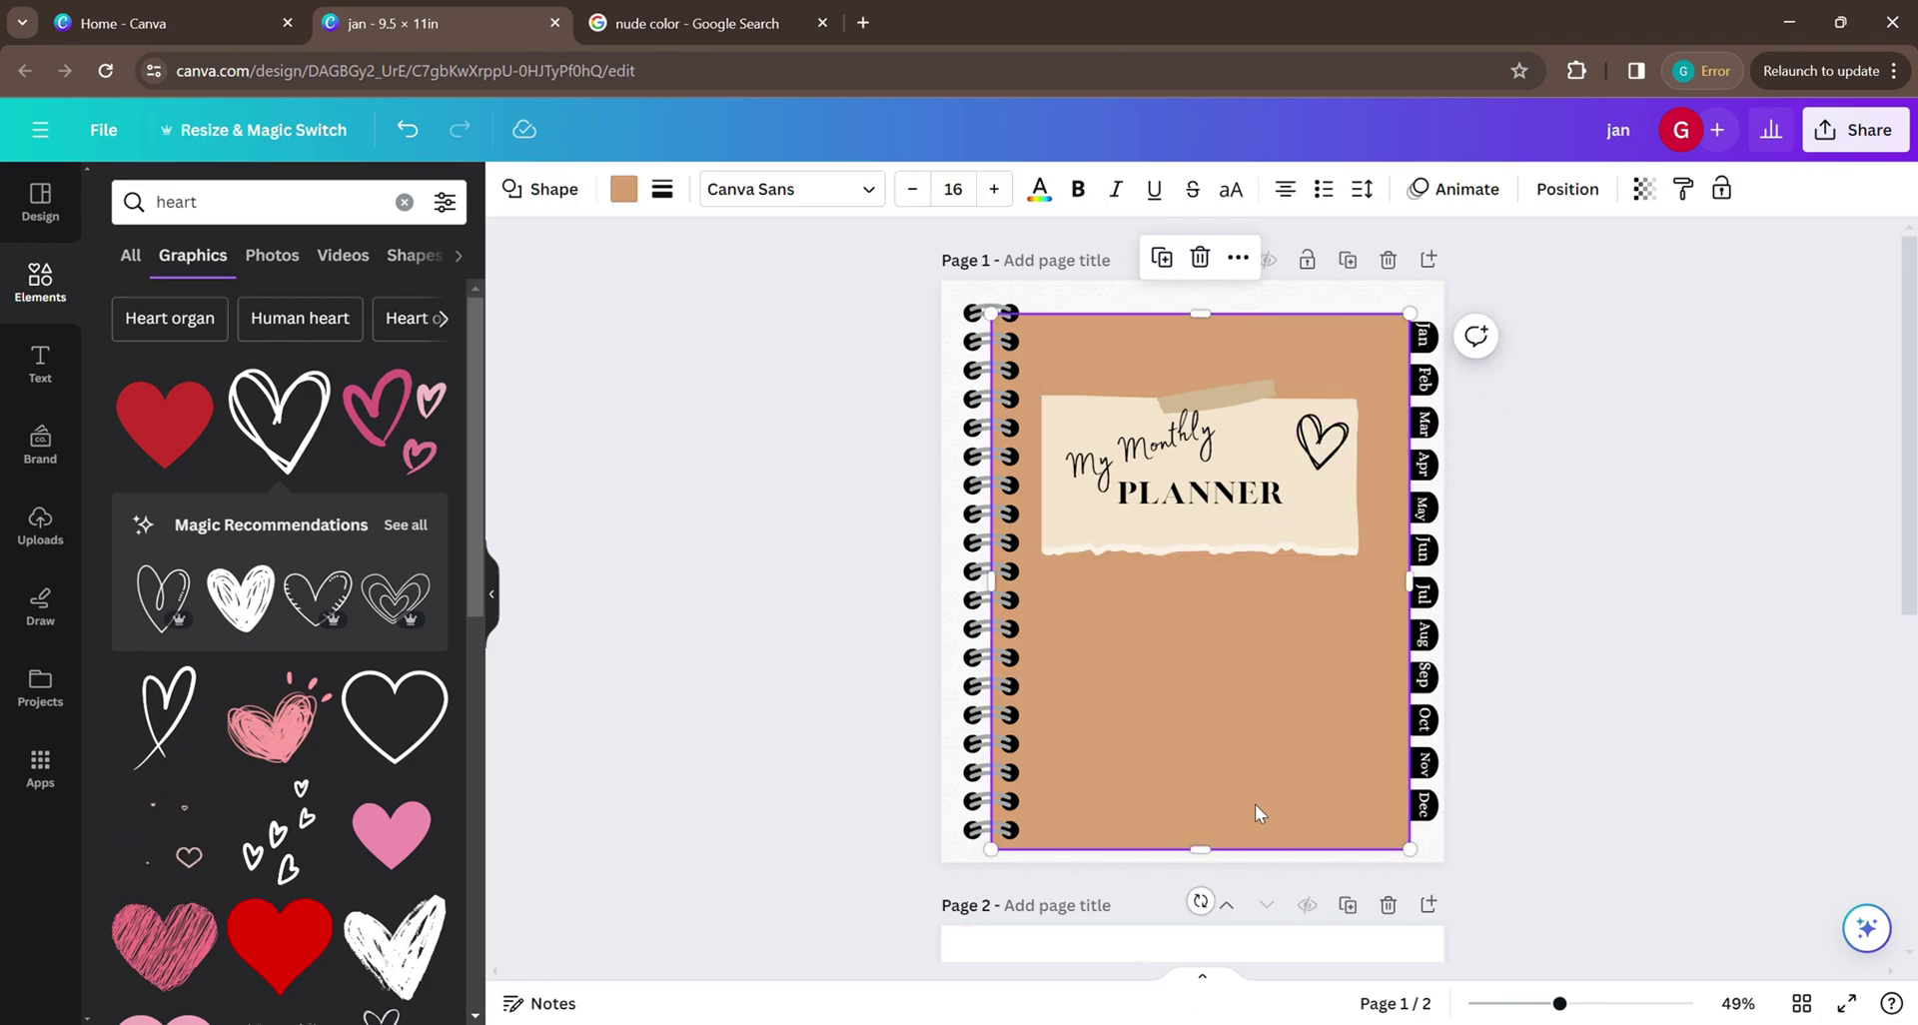
Search the elements for "black girl" and show all matching graphics.
click(38, 364)
click(45, 290)
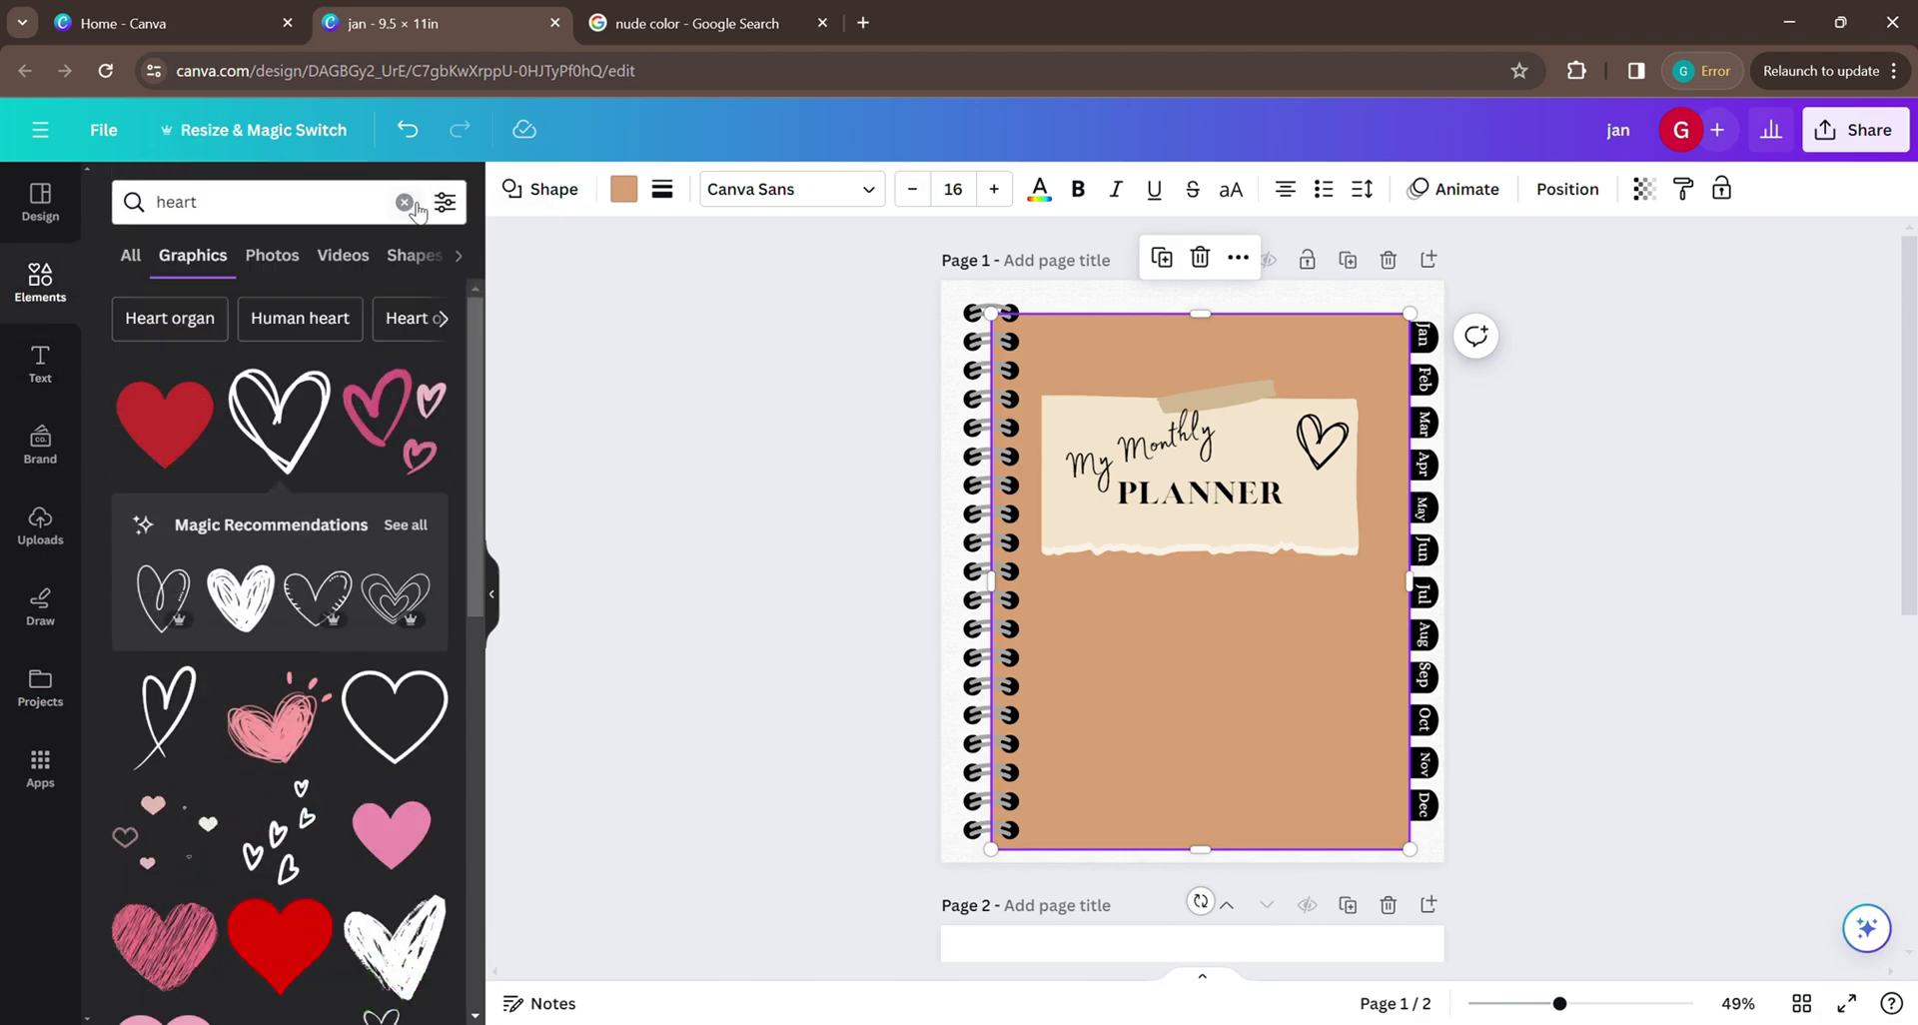
click(405, 203)
text(bl)
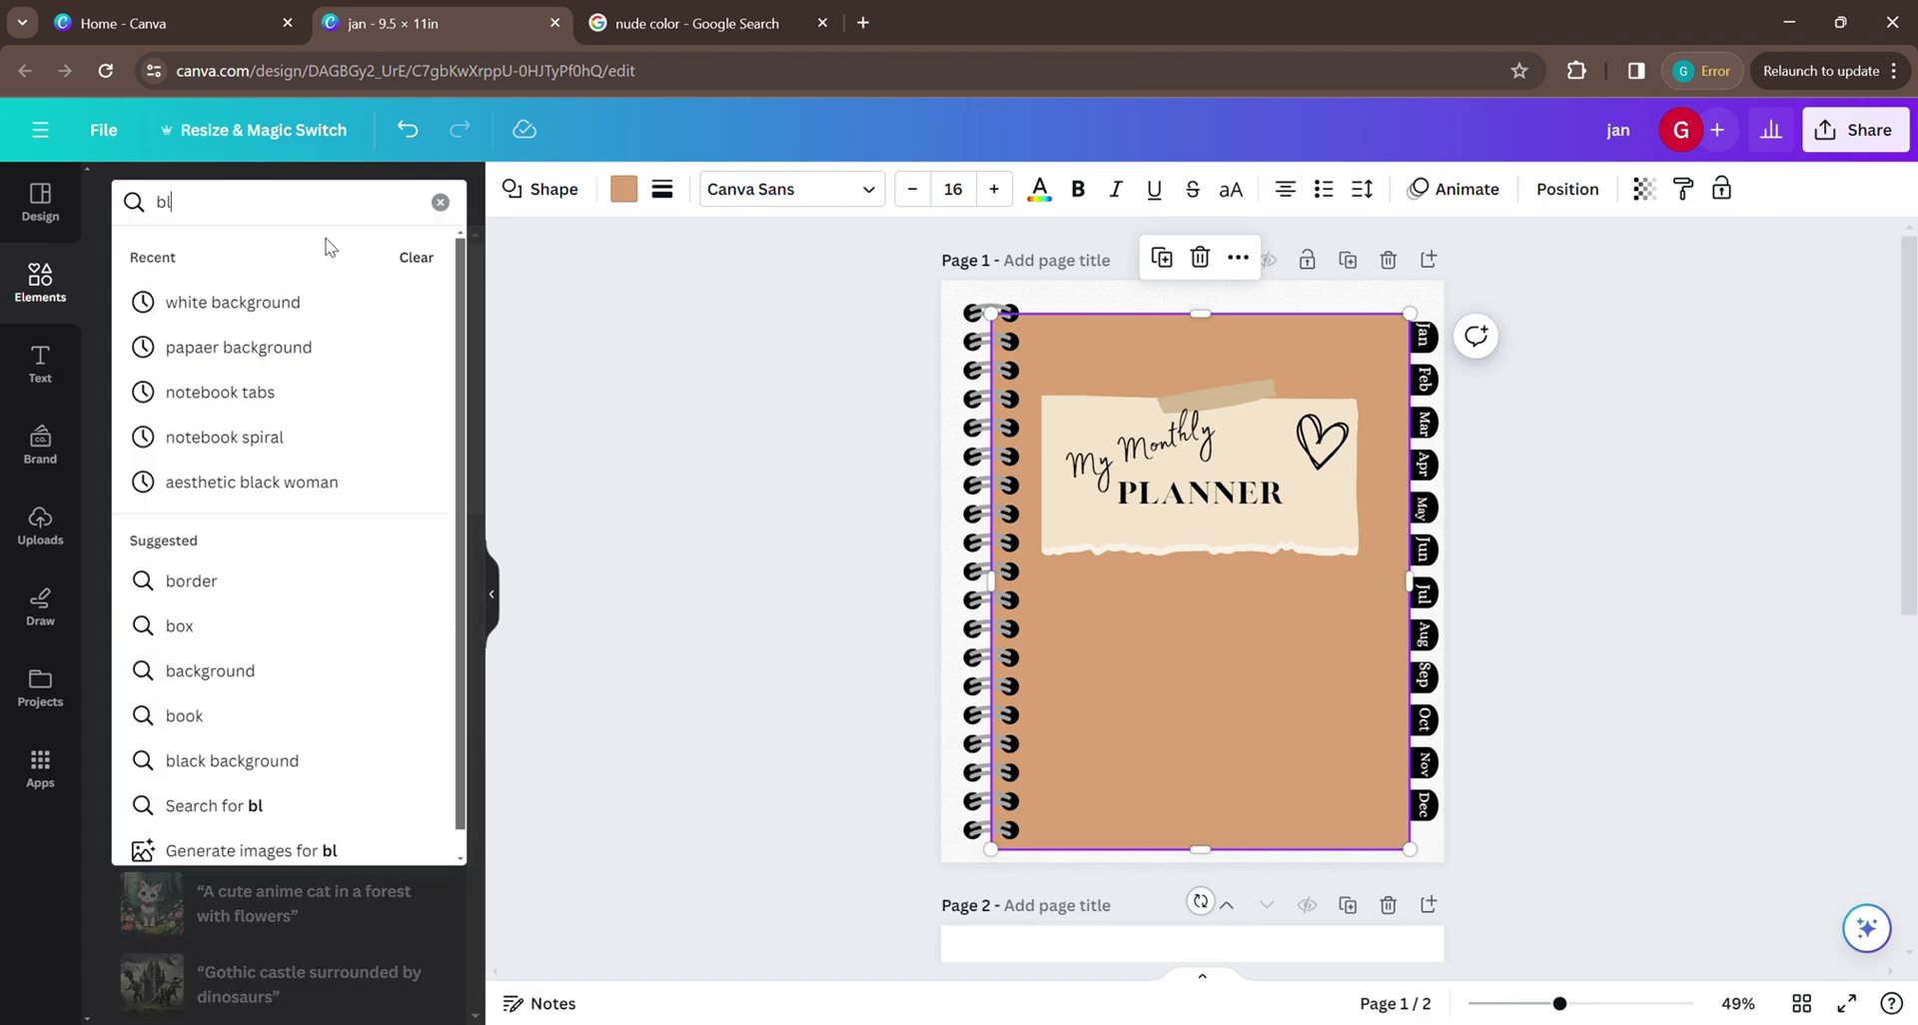
text(ack girl)
key(Return)
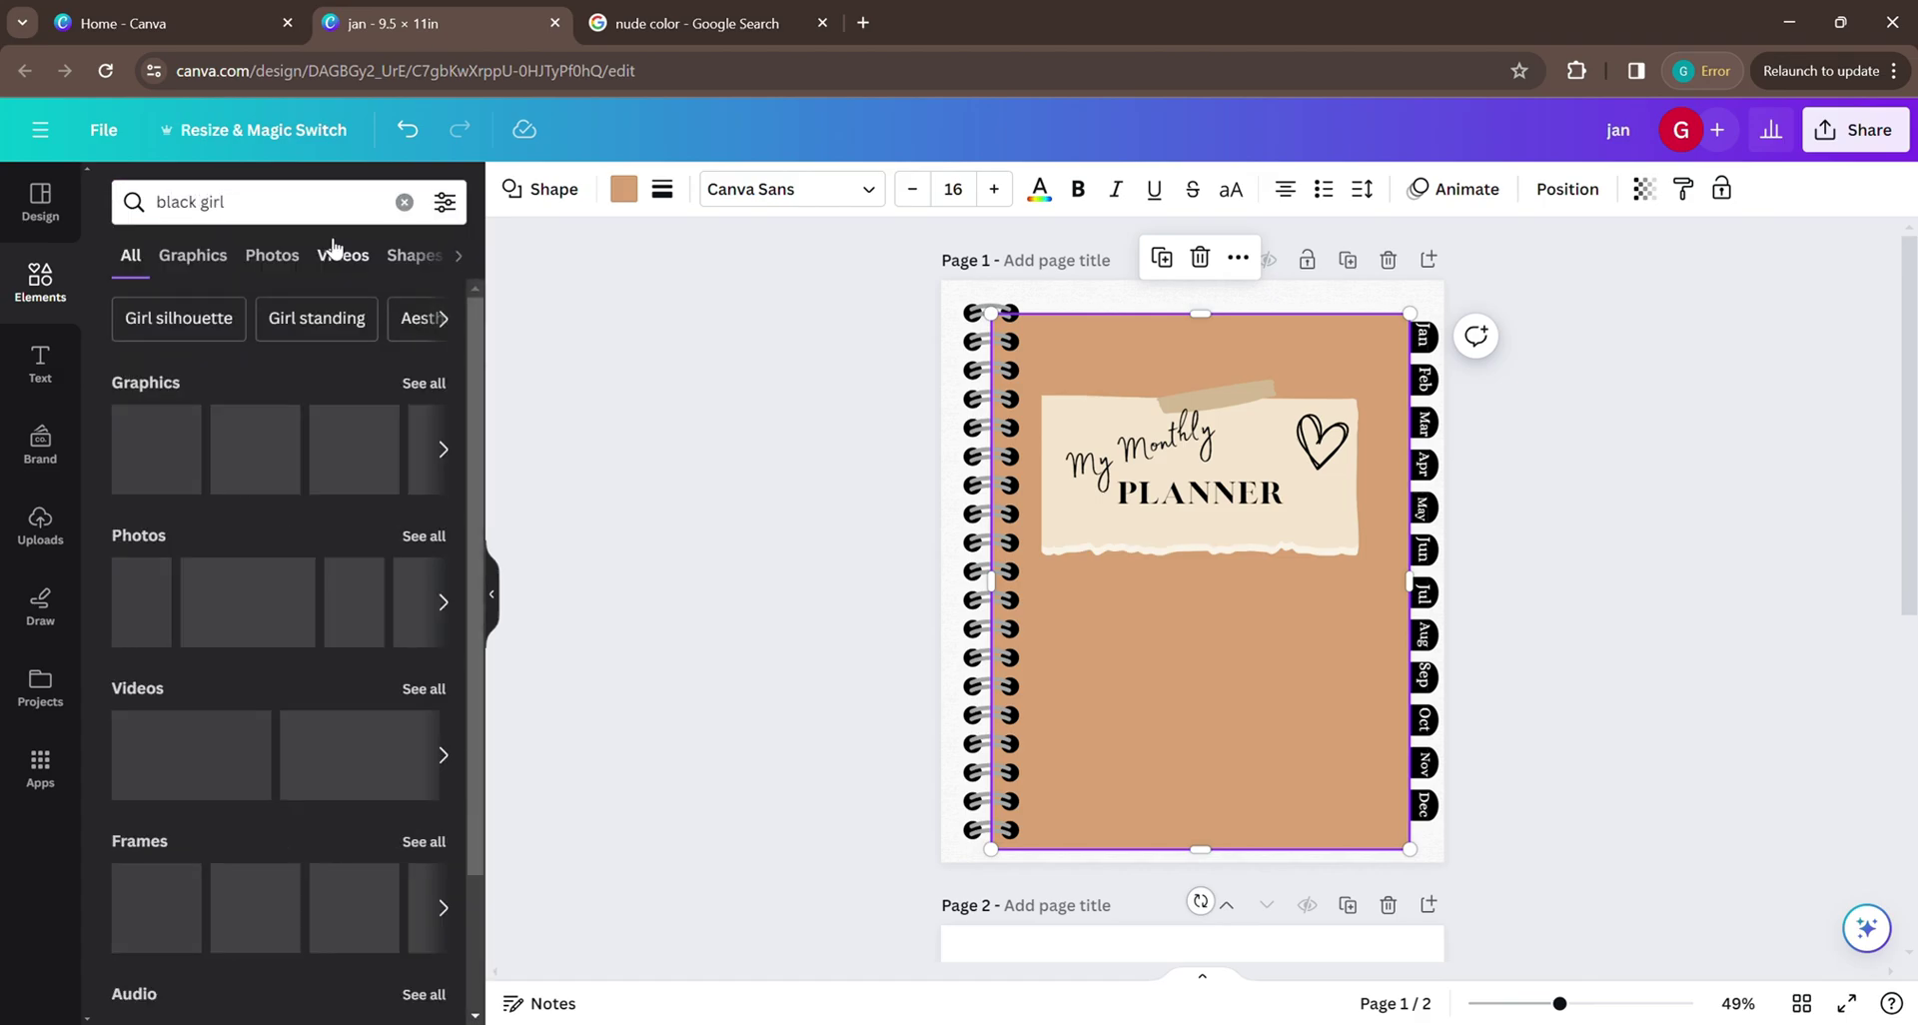
click(437, 383)
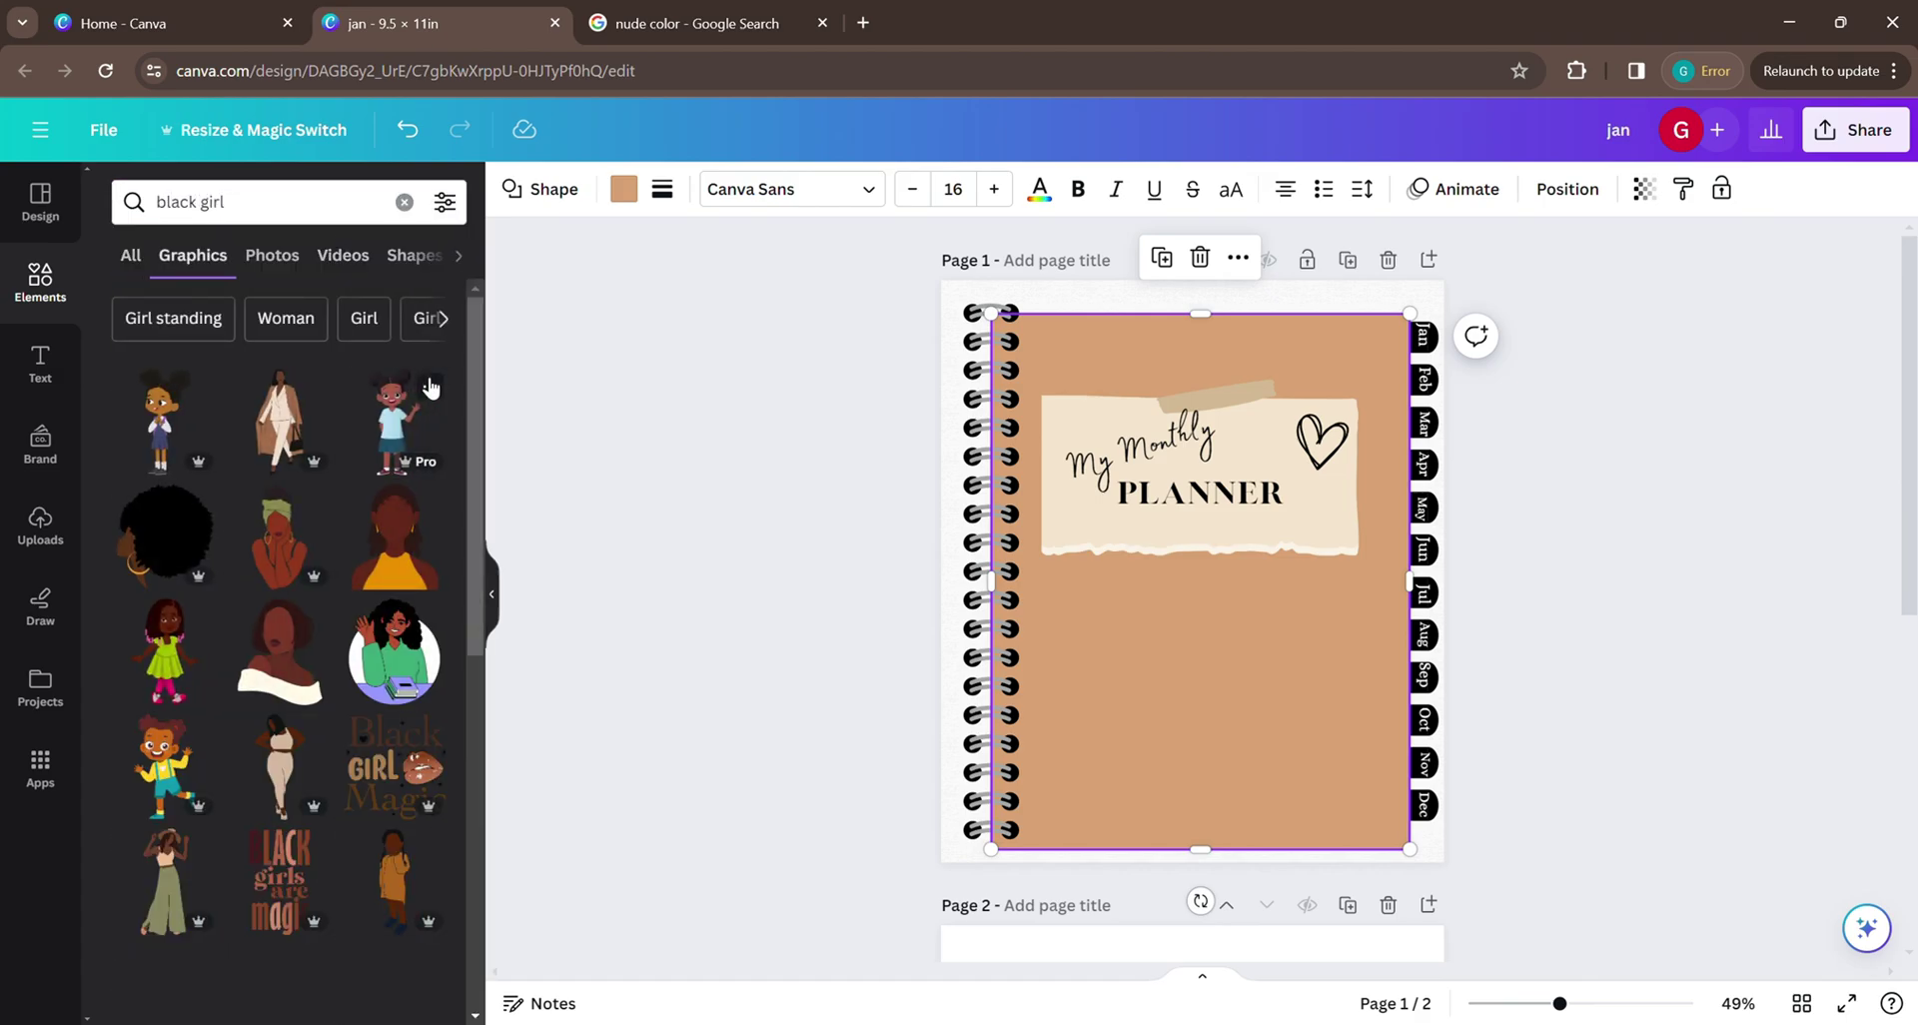
Add the graphic of the walking woman in a cream suit and brown coat, sized and centred below the taped note.
click(279, 419)
drag(1215, 585, 1208, 714)
drag(1248, 600, 1253, 550)
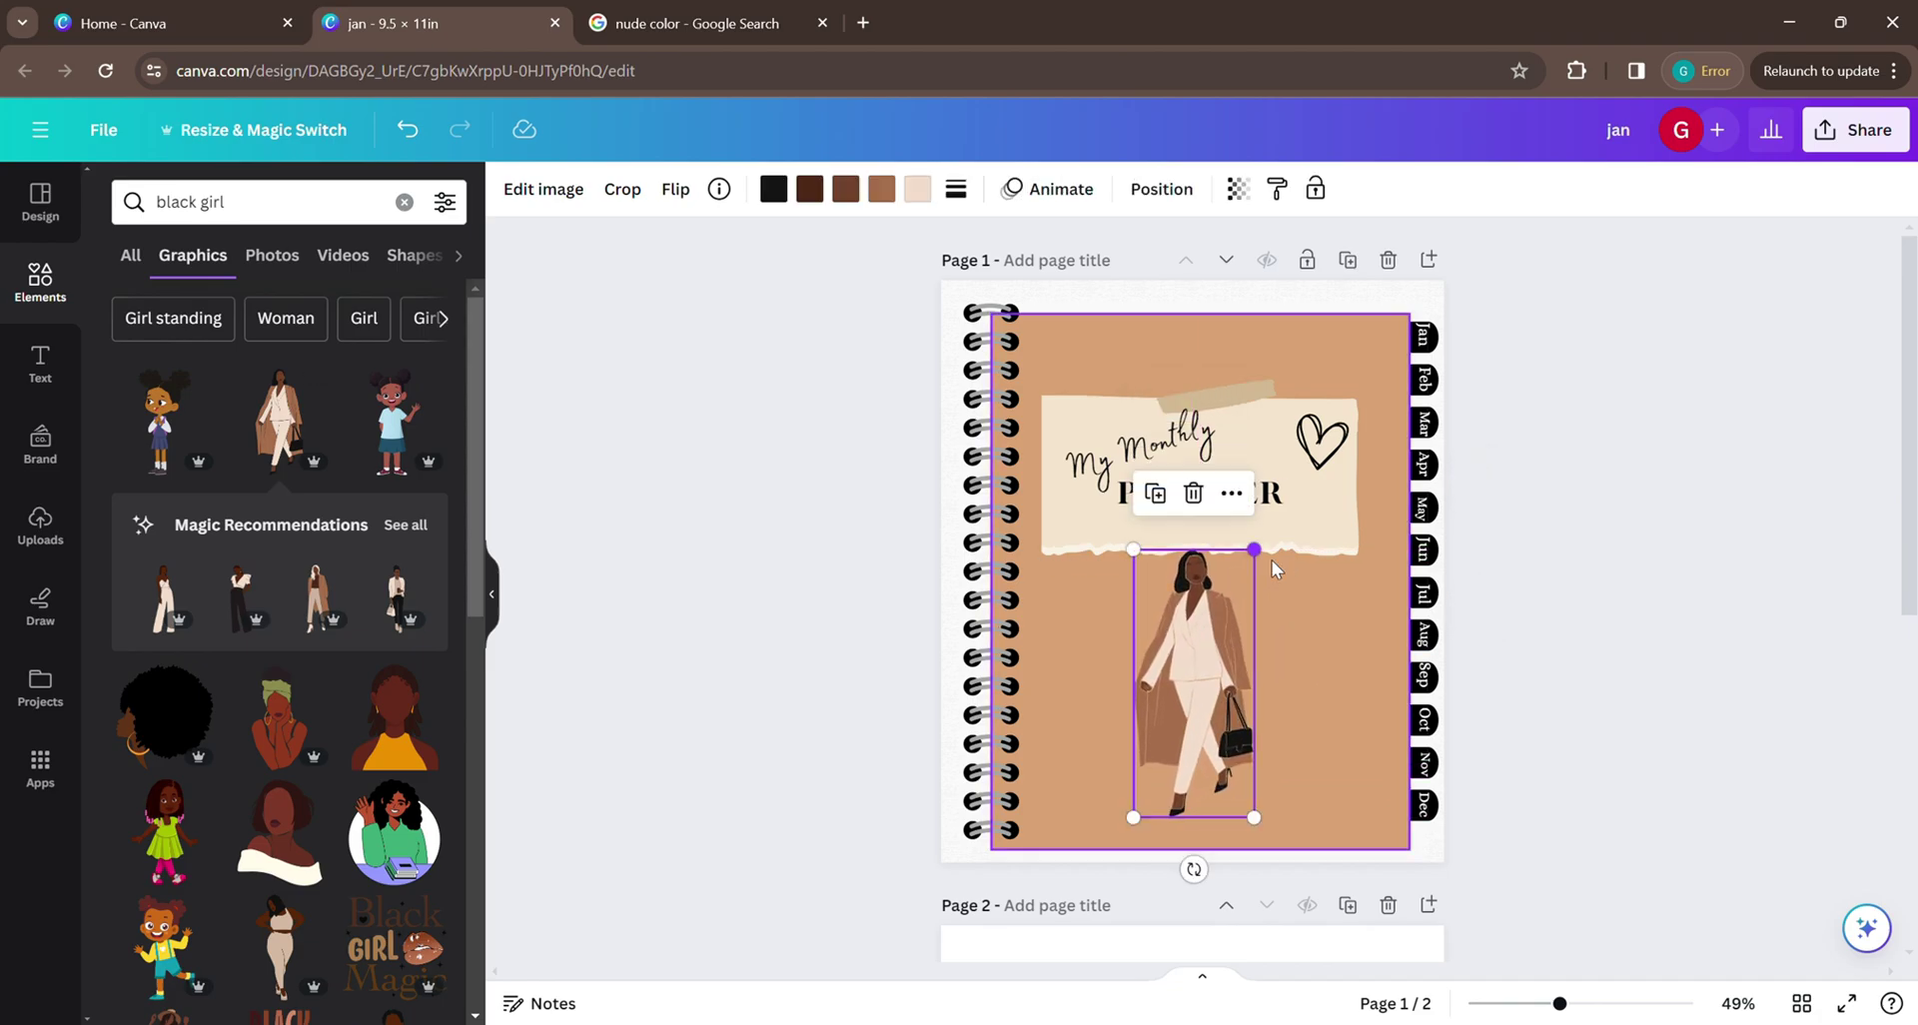
drag(1194, 690, 1195, 701)
click(1554, 646)
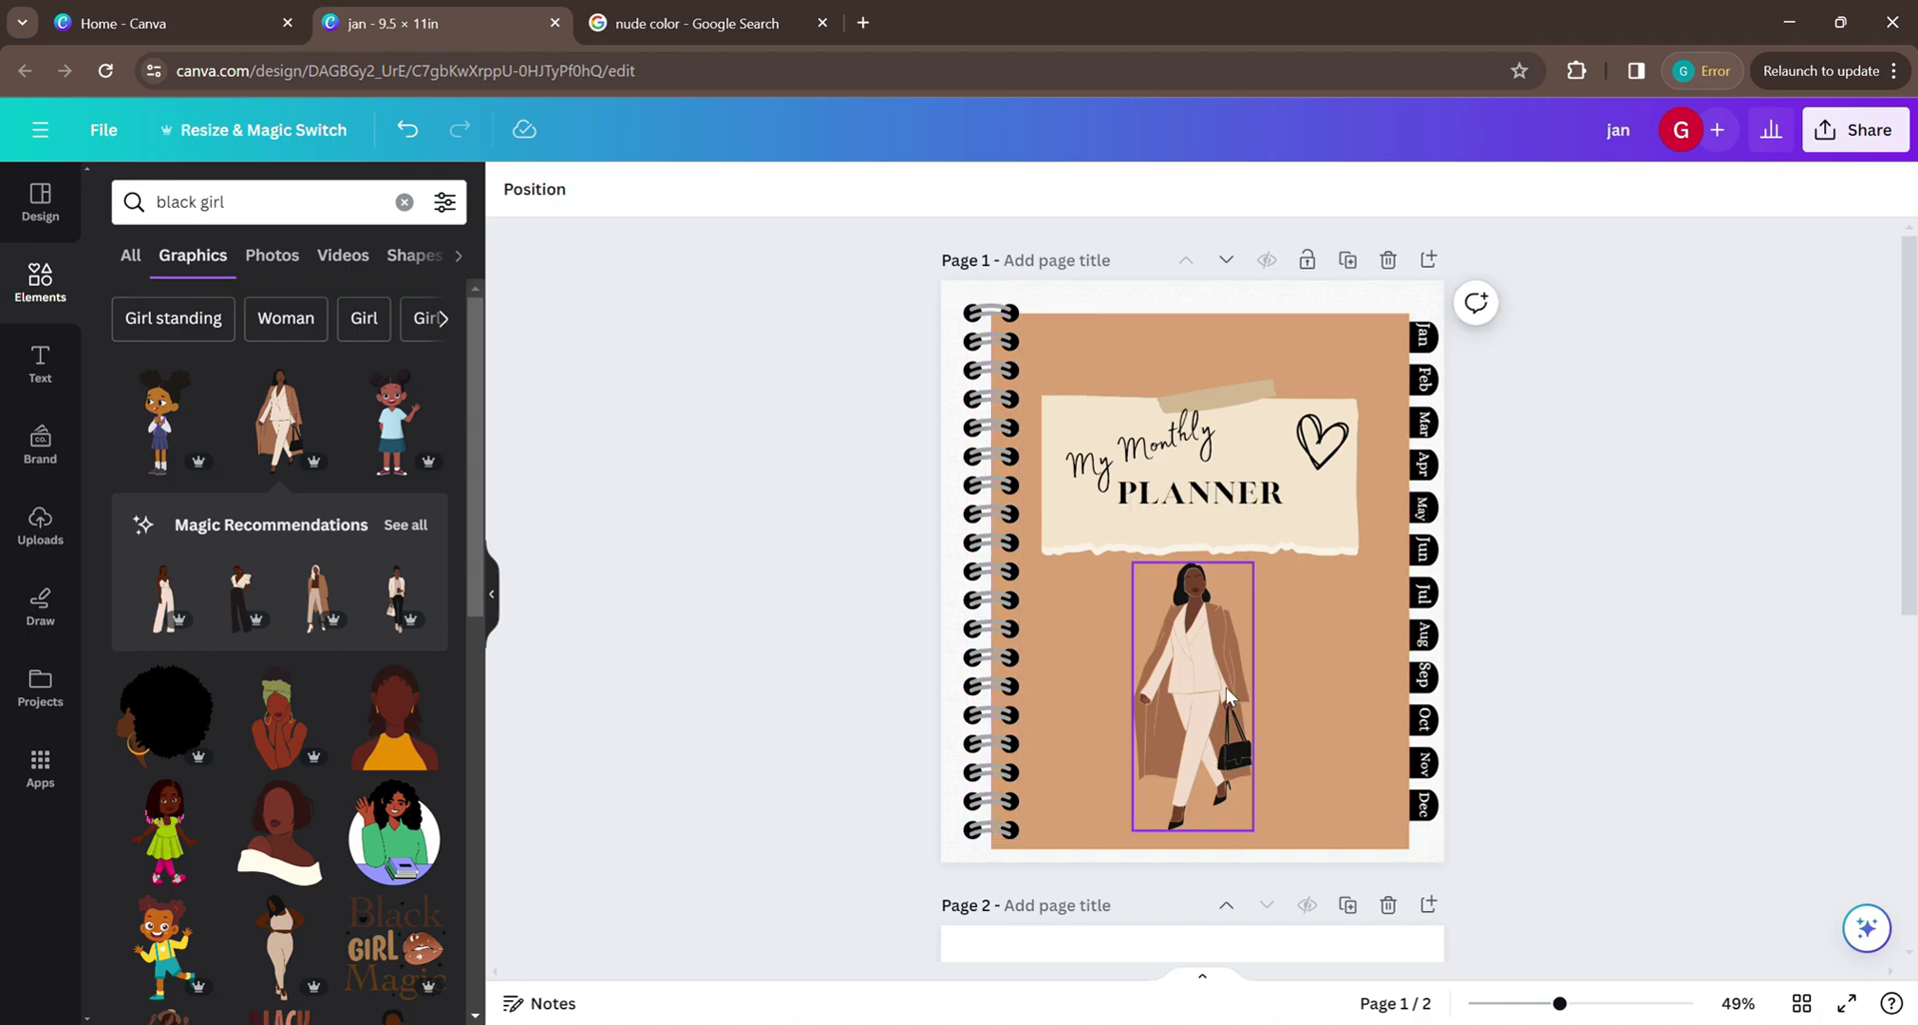
scroll(306, 561, down, 5)
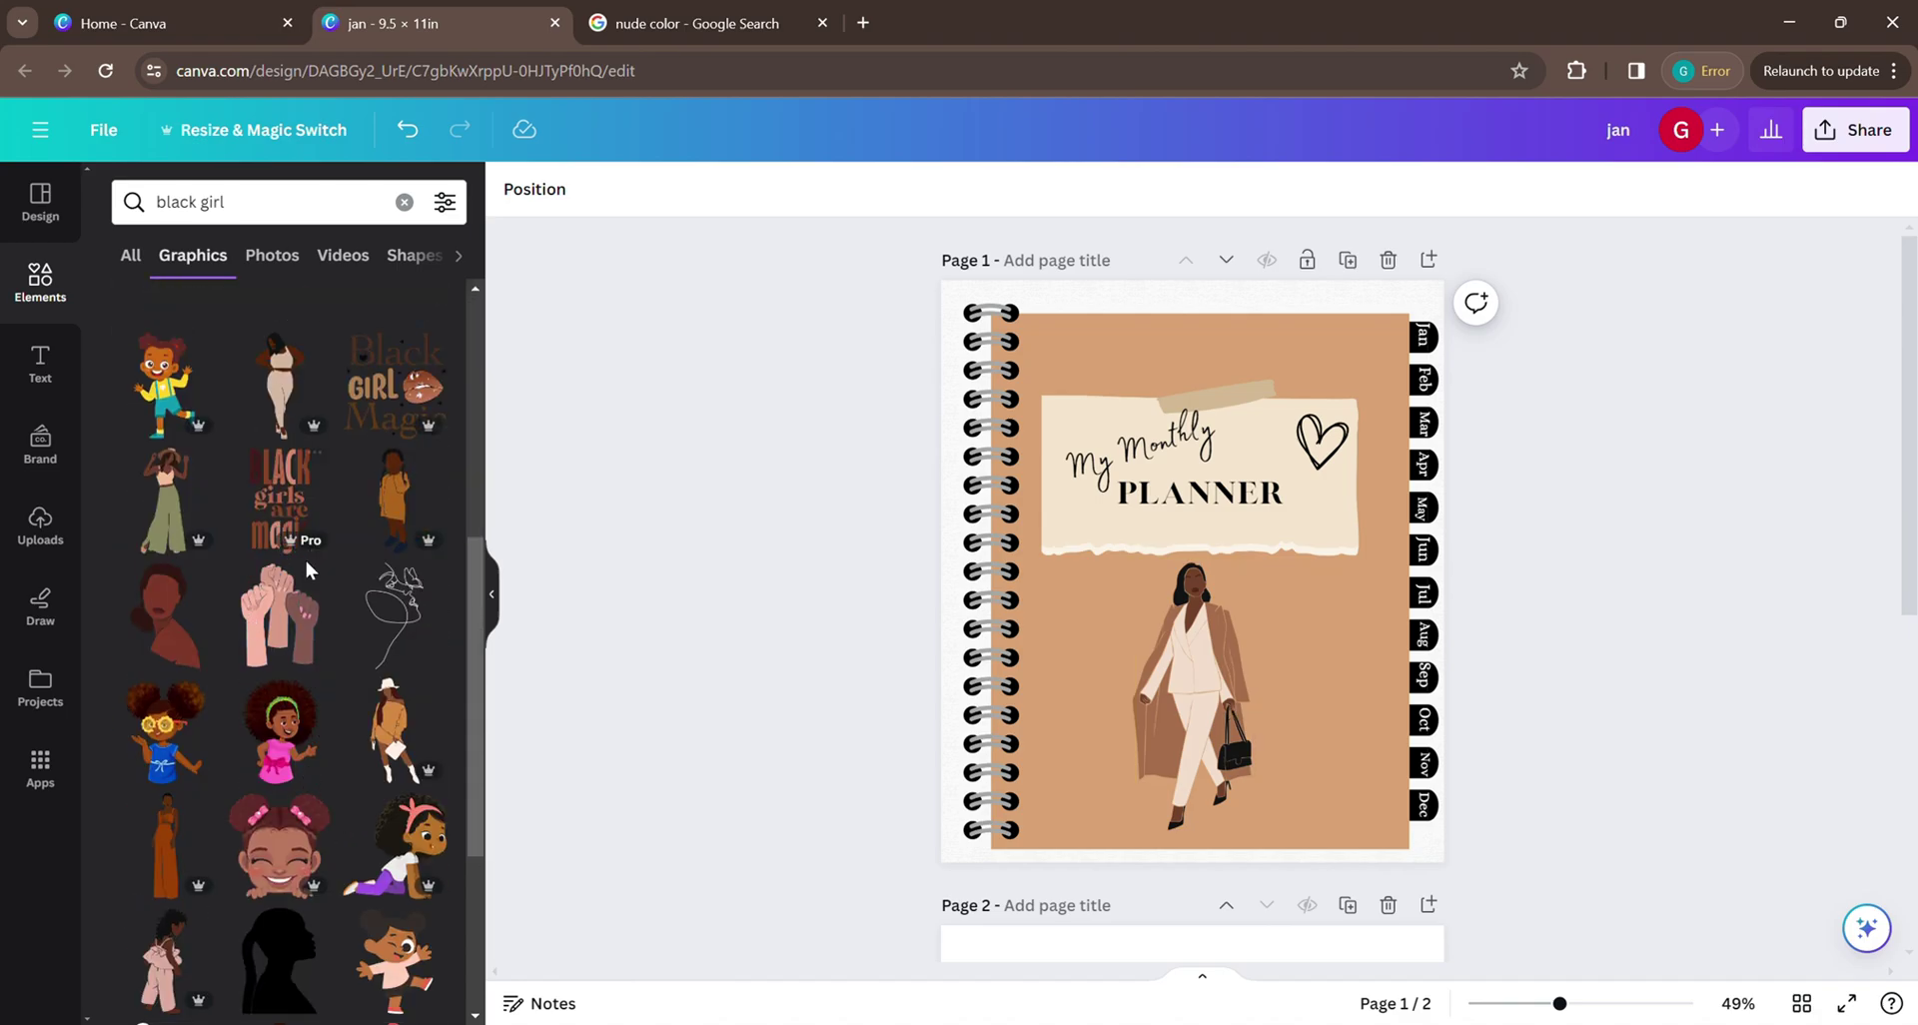
scroll(305, 560, down, 3)
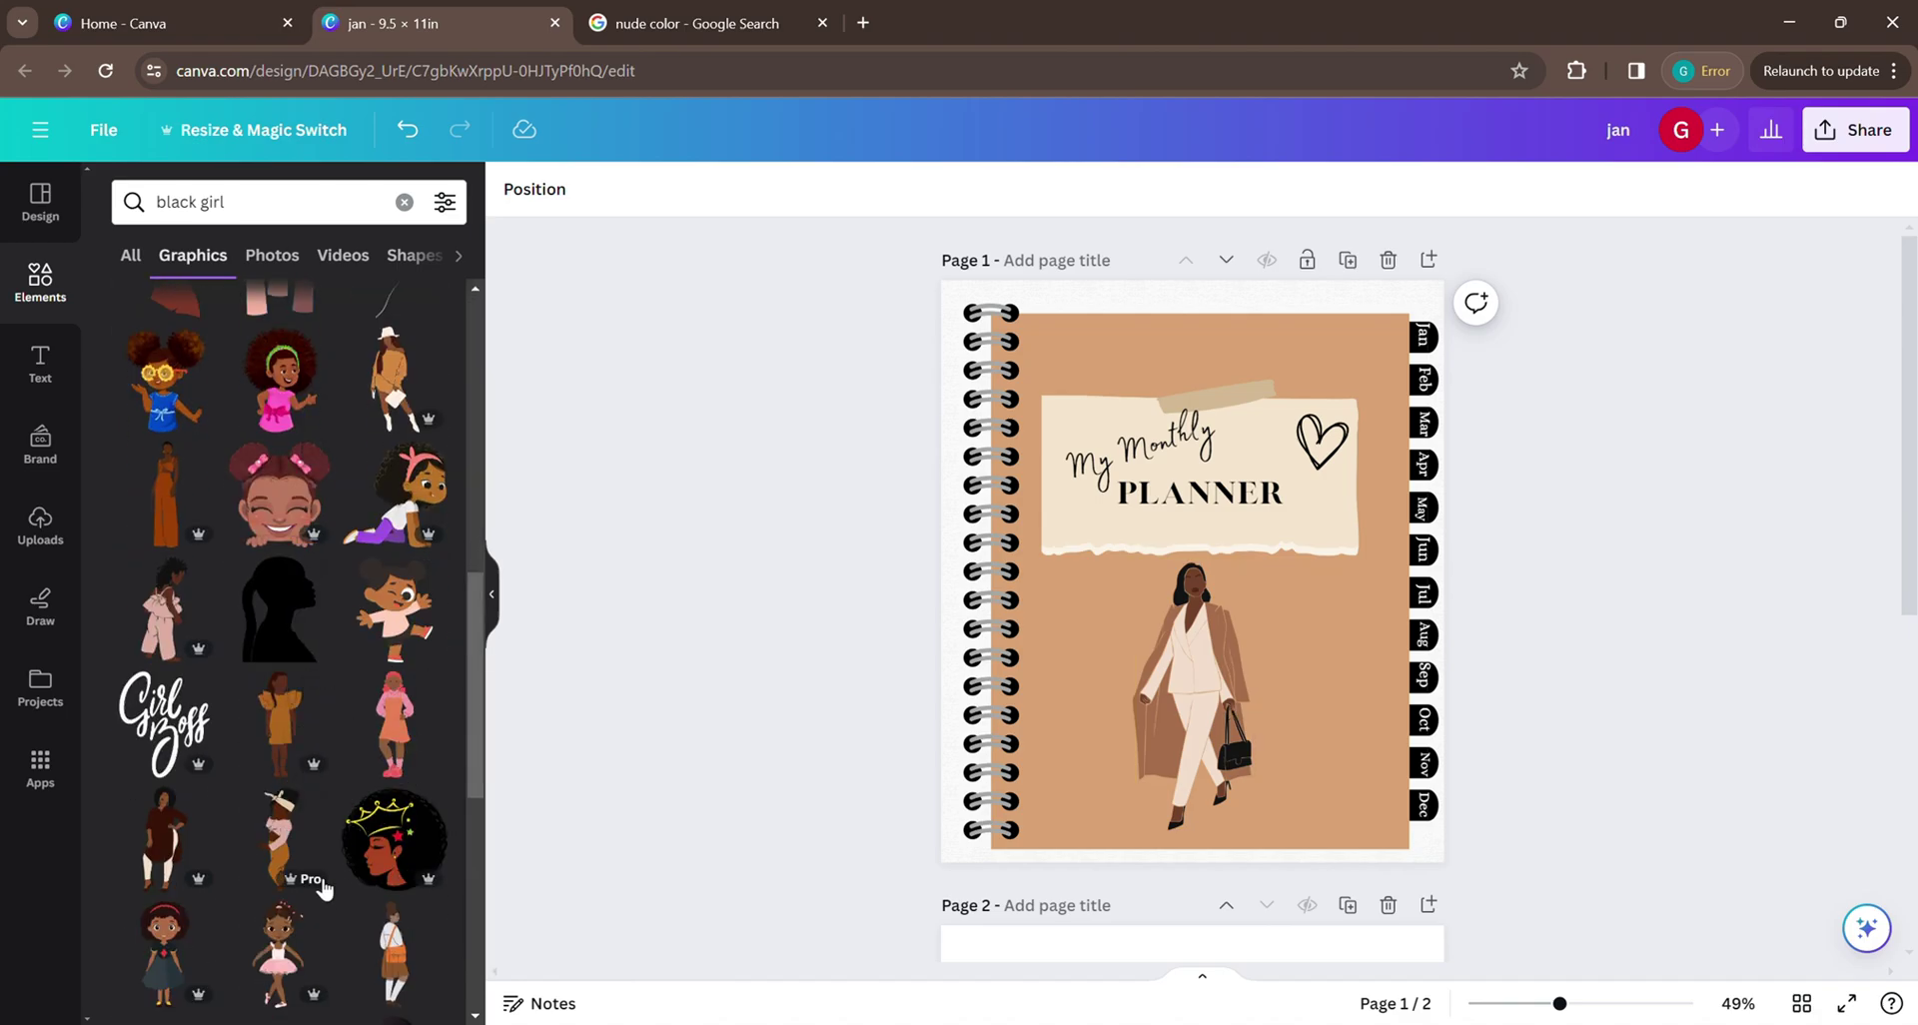
scroll(323, 879, down, 5)
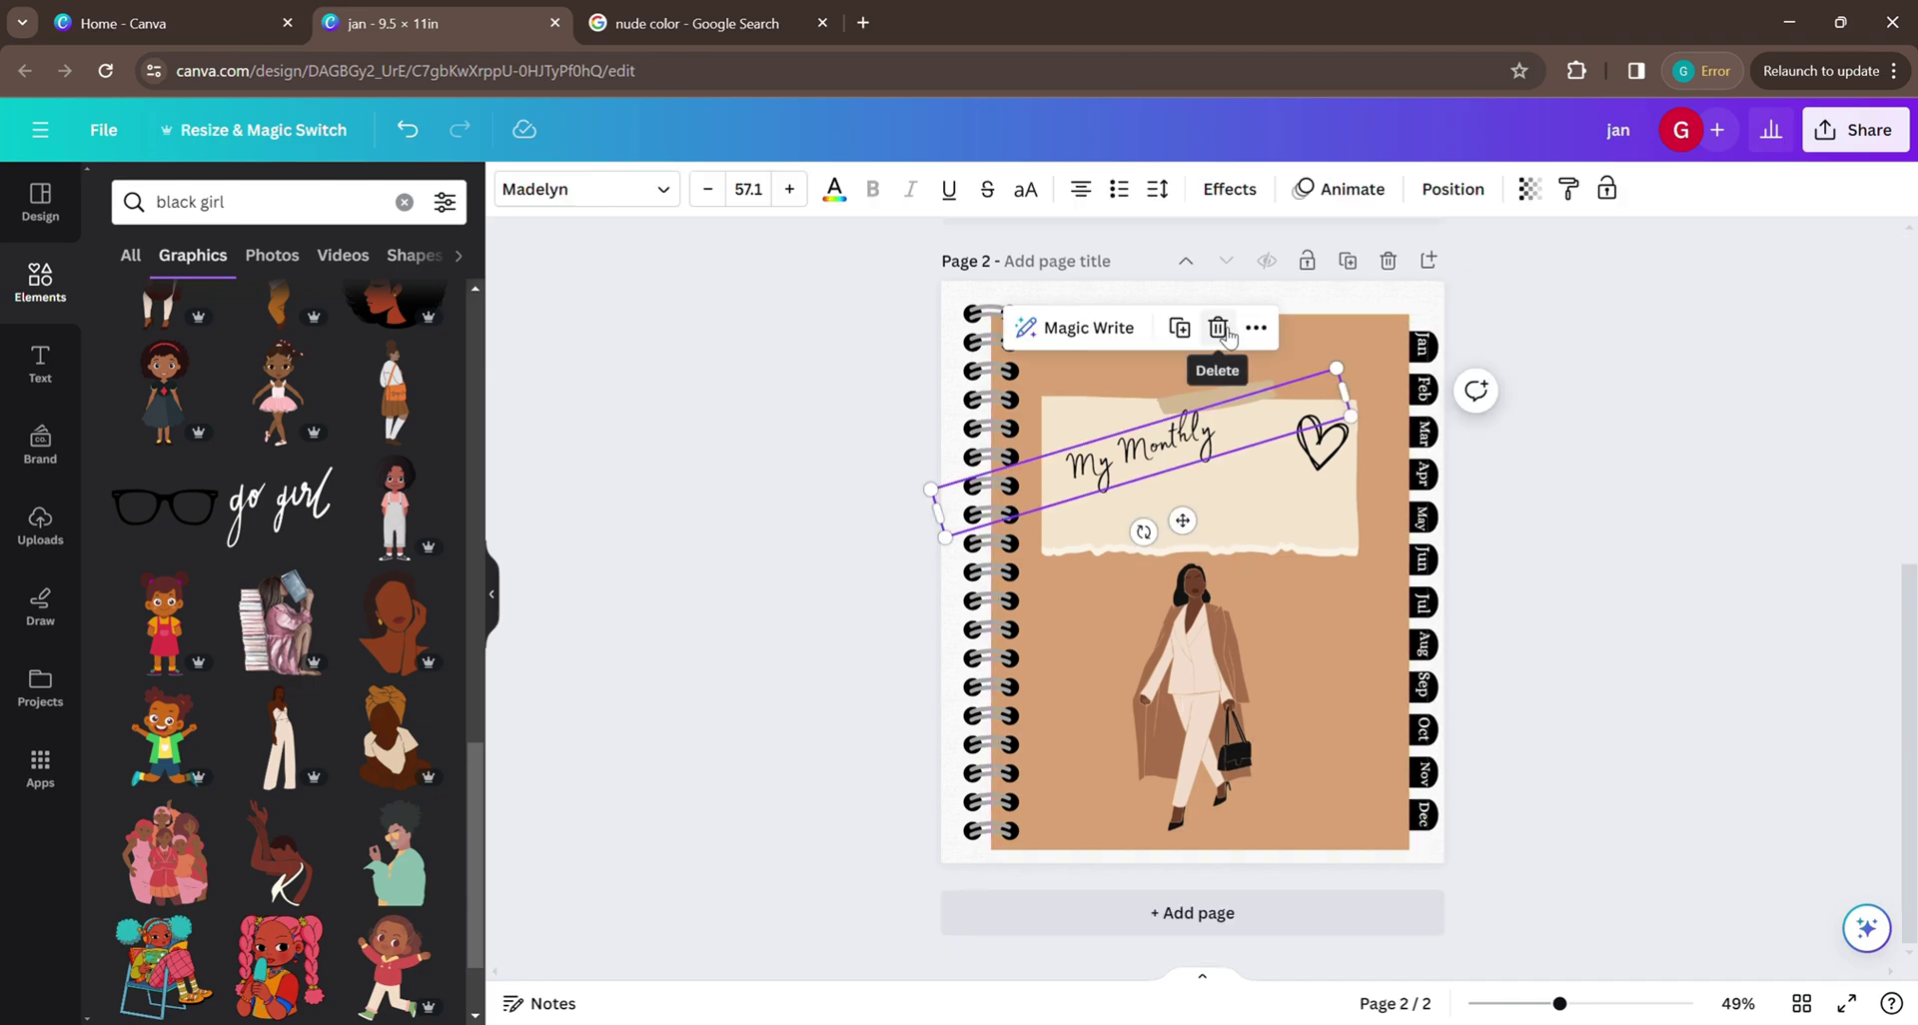
Delete the "My Monthly" text, heart, taped note and woman graphic from page 2.
click(1218, 327)
click(1320, 441)
click(1319, 342)
click(1244, 454)
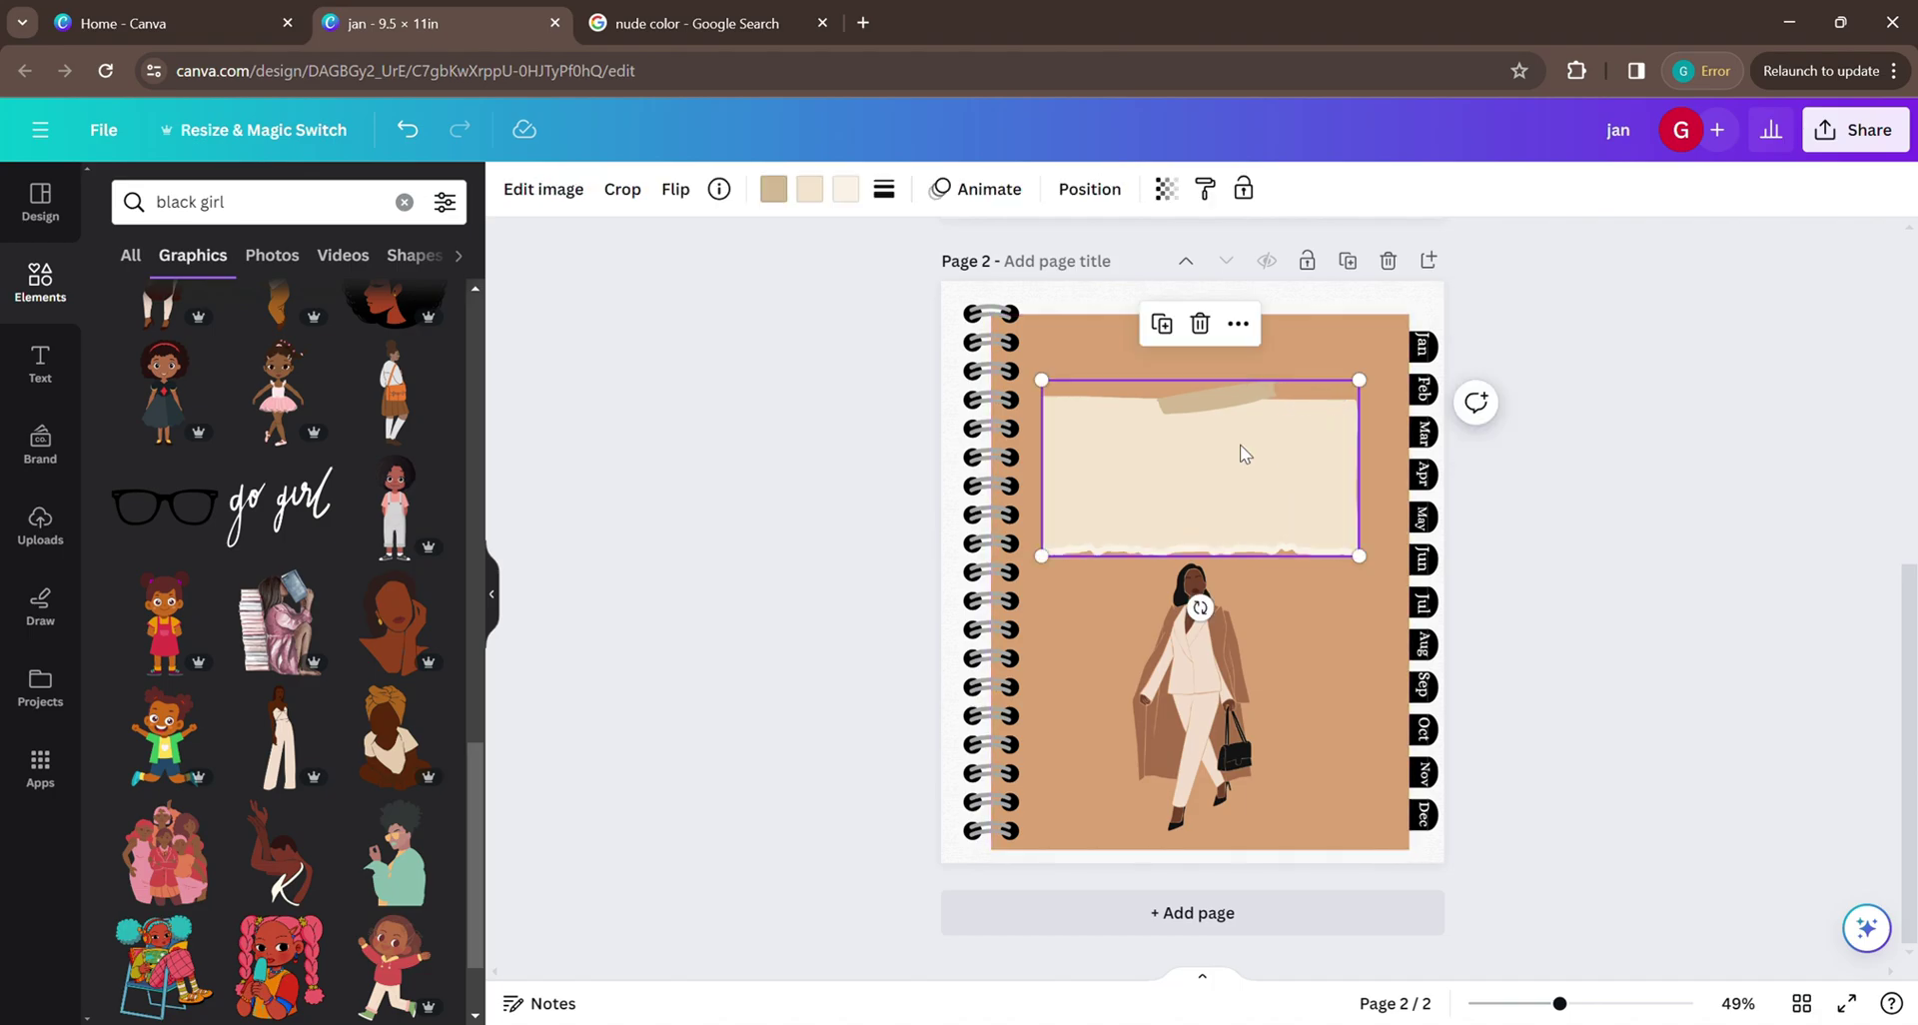
click(1199, 324)
click(1194, 639)
click(1198, 506)
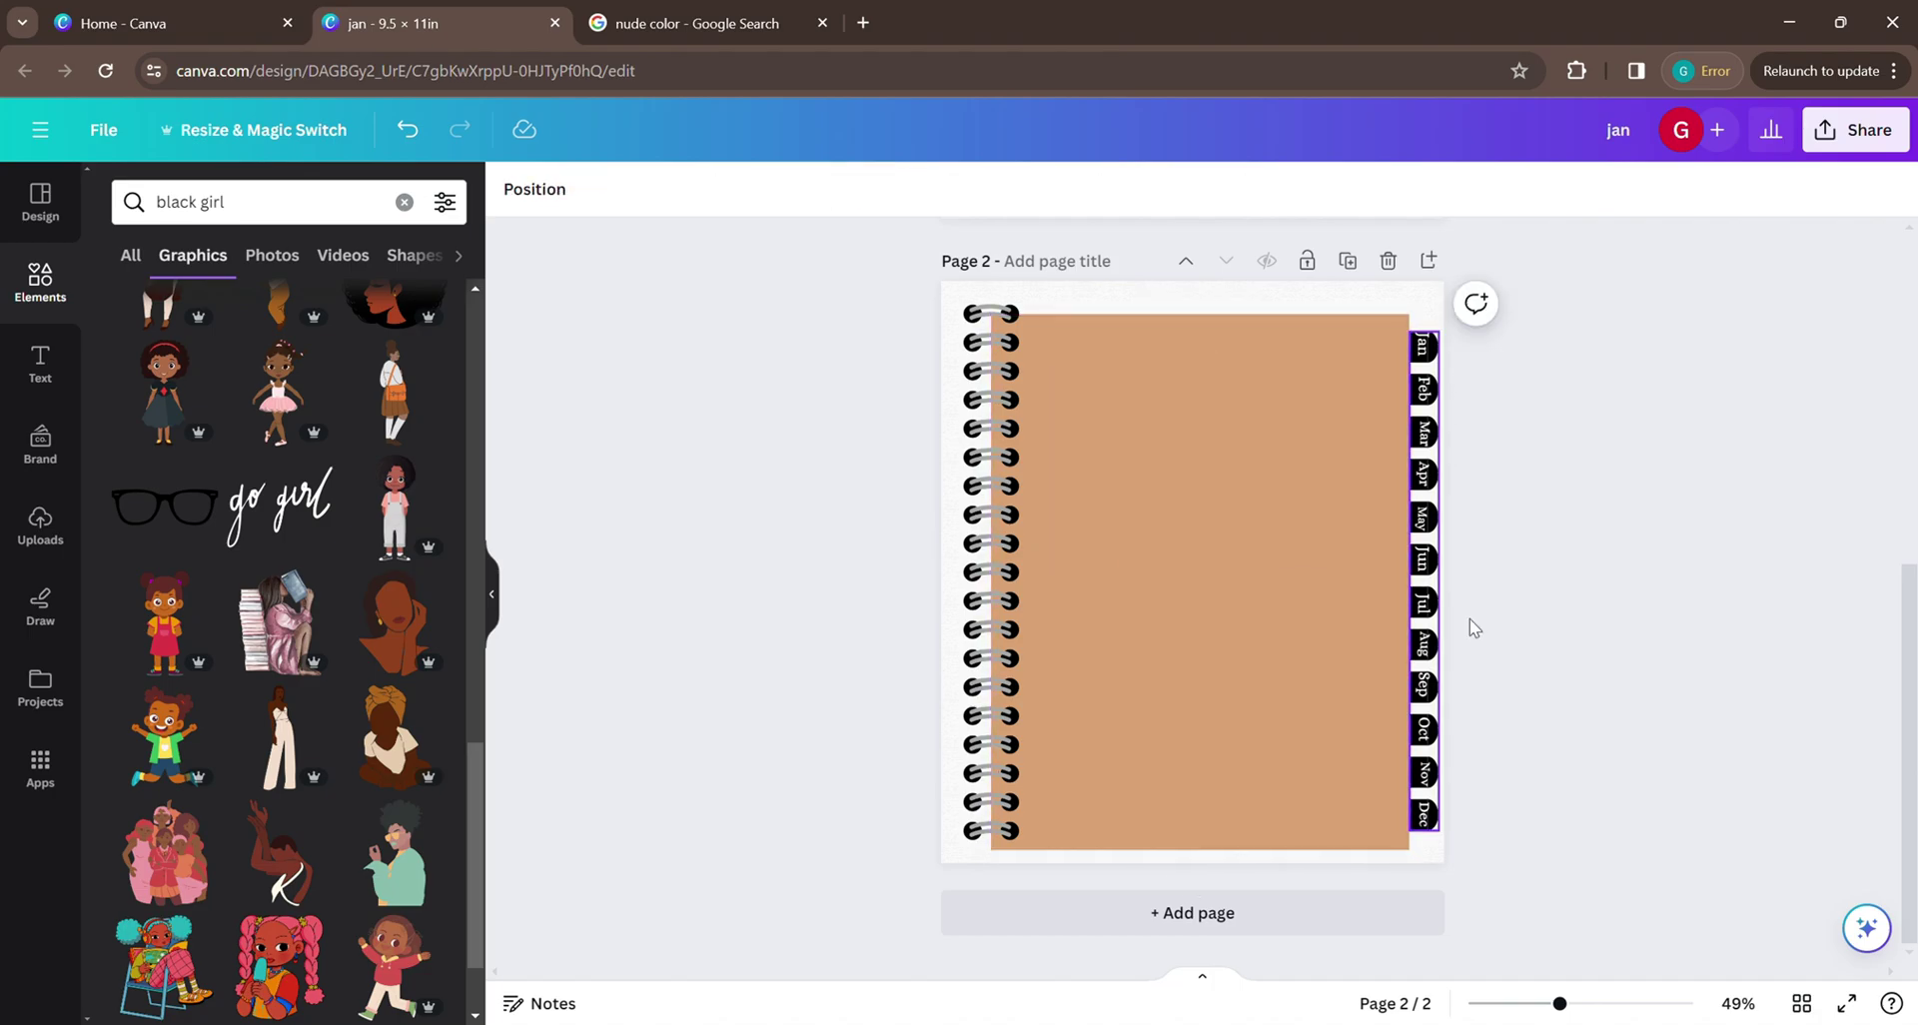
Move the brown notebook page and the month tabs on page 2 slightly upward.
drag(1237, 559, 1242, 548)
click(1618, 522)
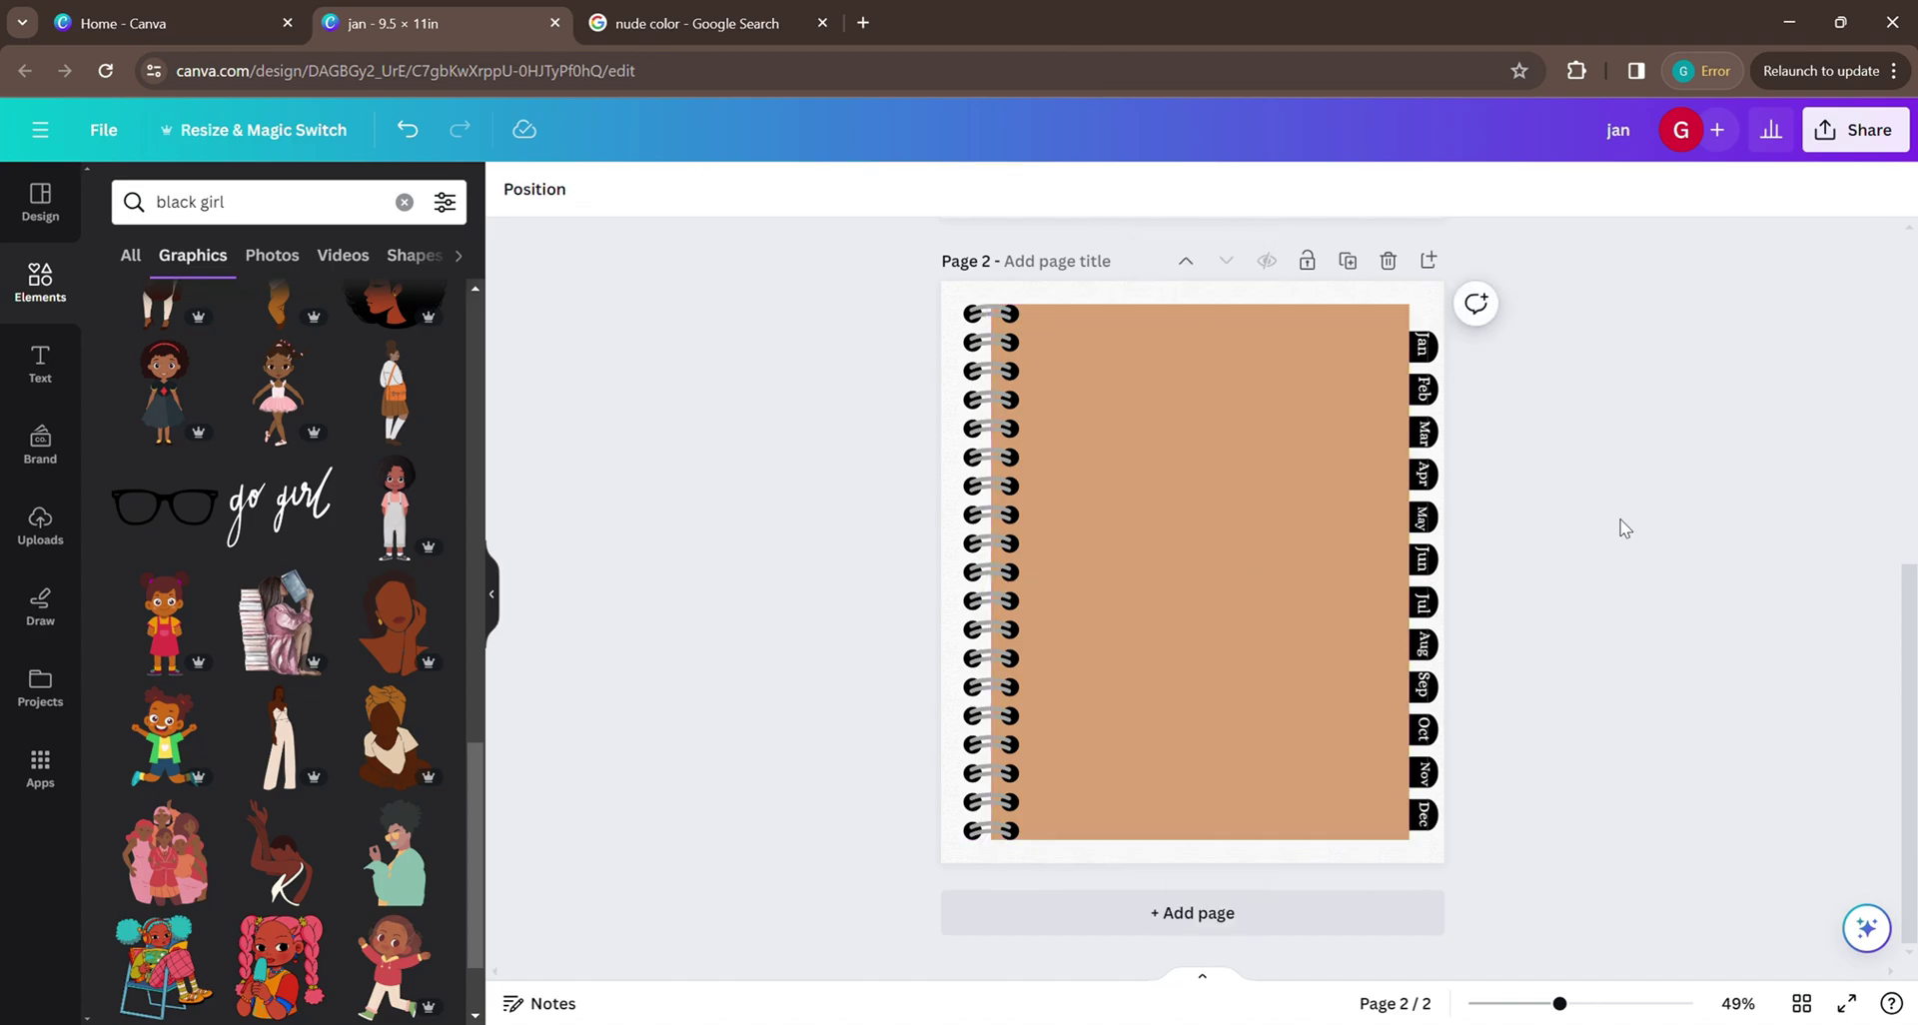
click(1431, 548)
drag(1430, 547, 1431, 537)
click(1603, 587)
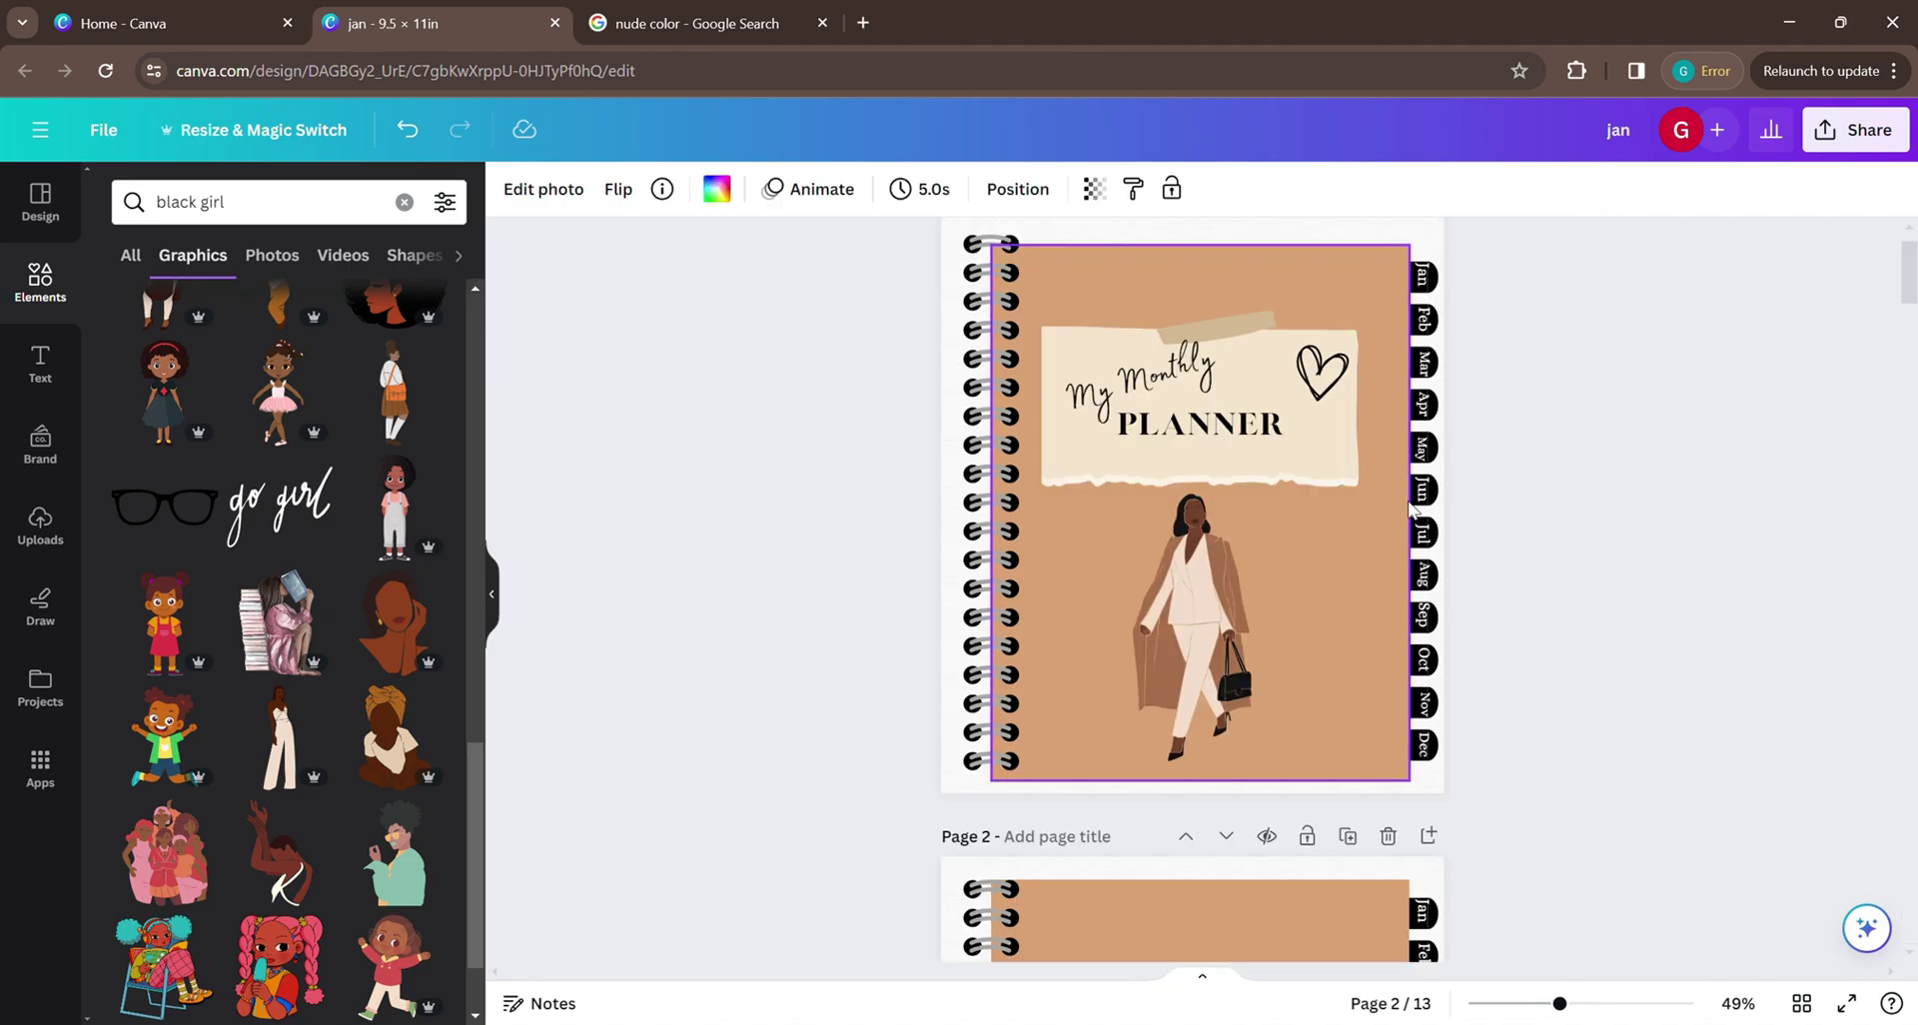
Title the pages after the cover by month, with JAN on page 2, MAY on page 6, JUN on page 7 and OCT on page 11.
scroll(1322, 763, down, 3)
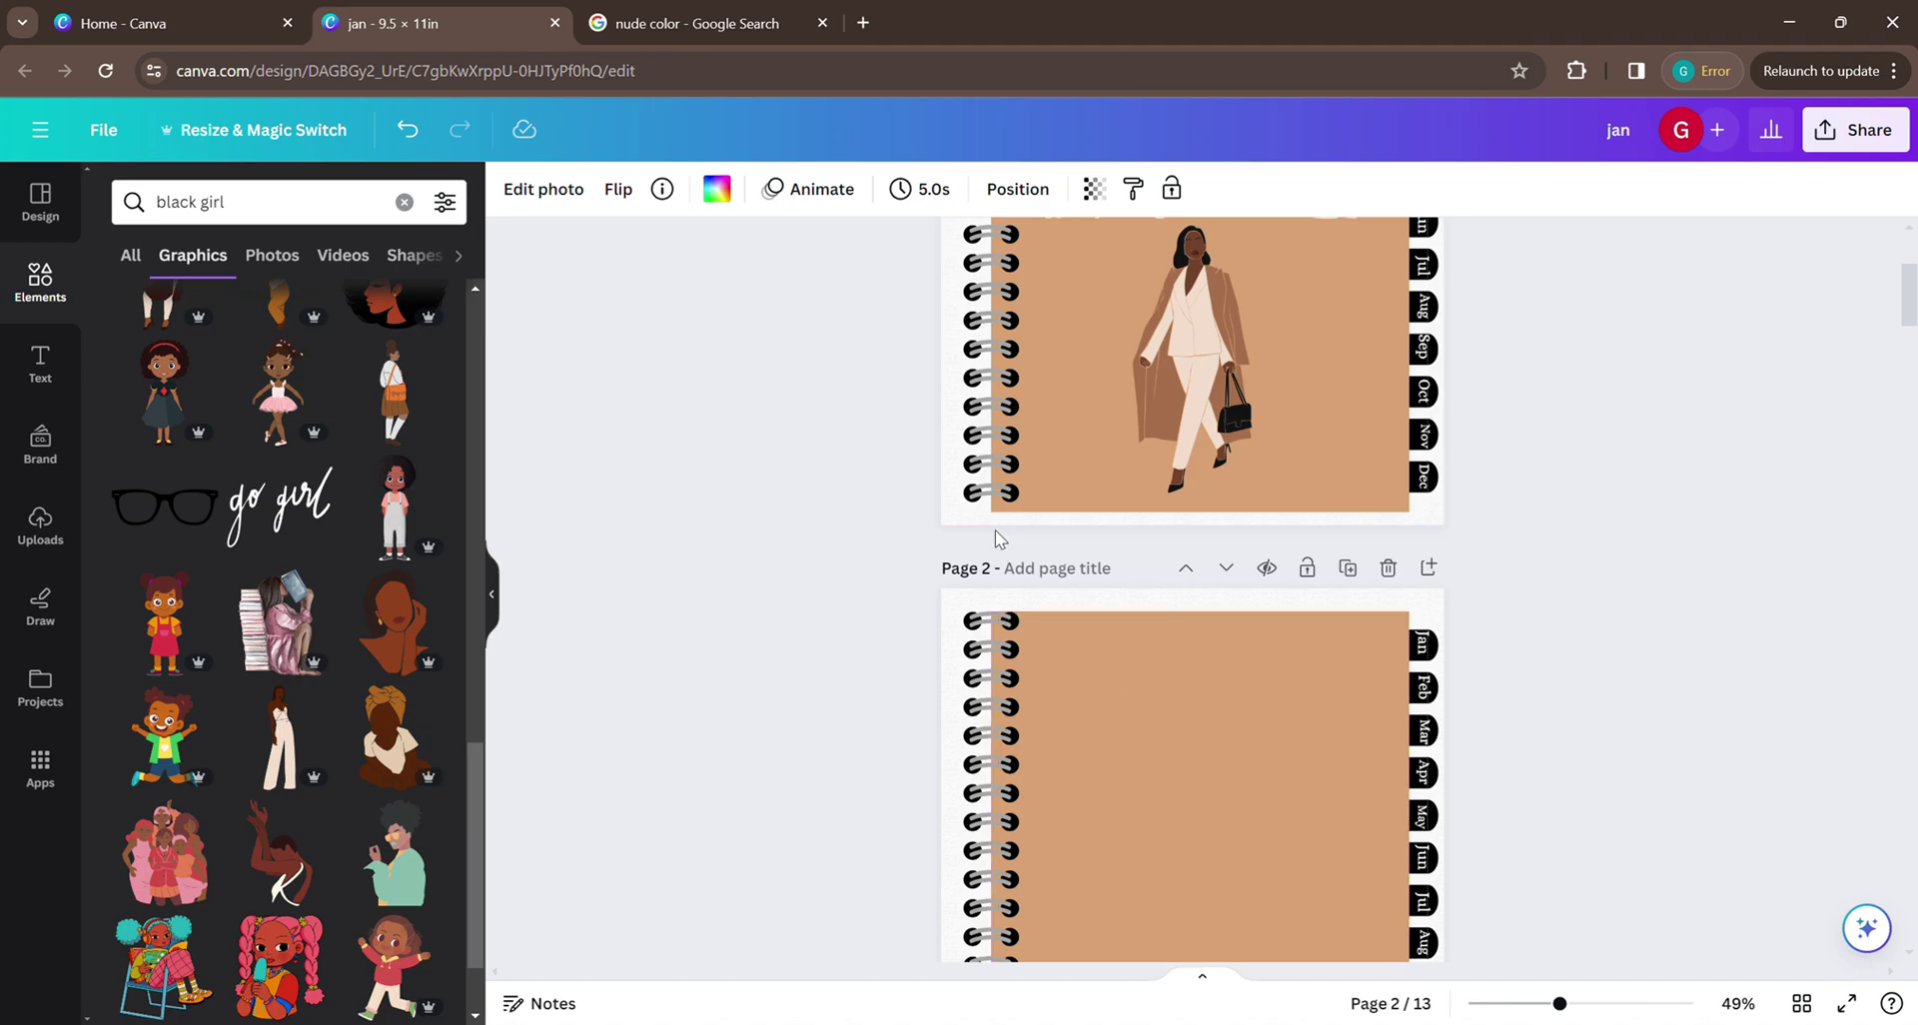
click(1038, 575)
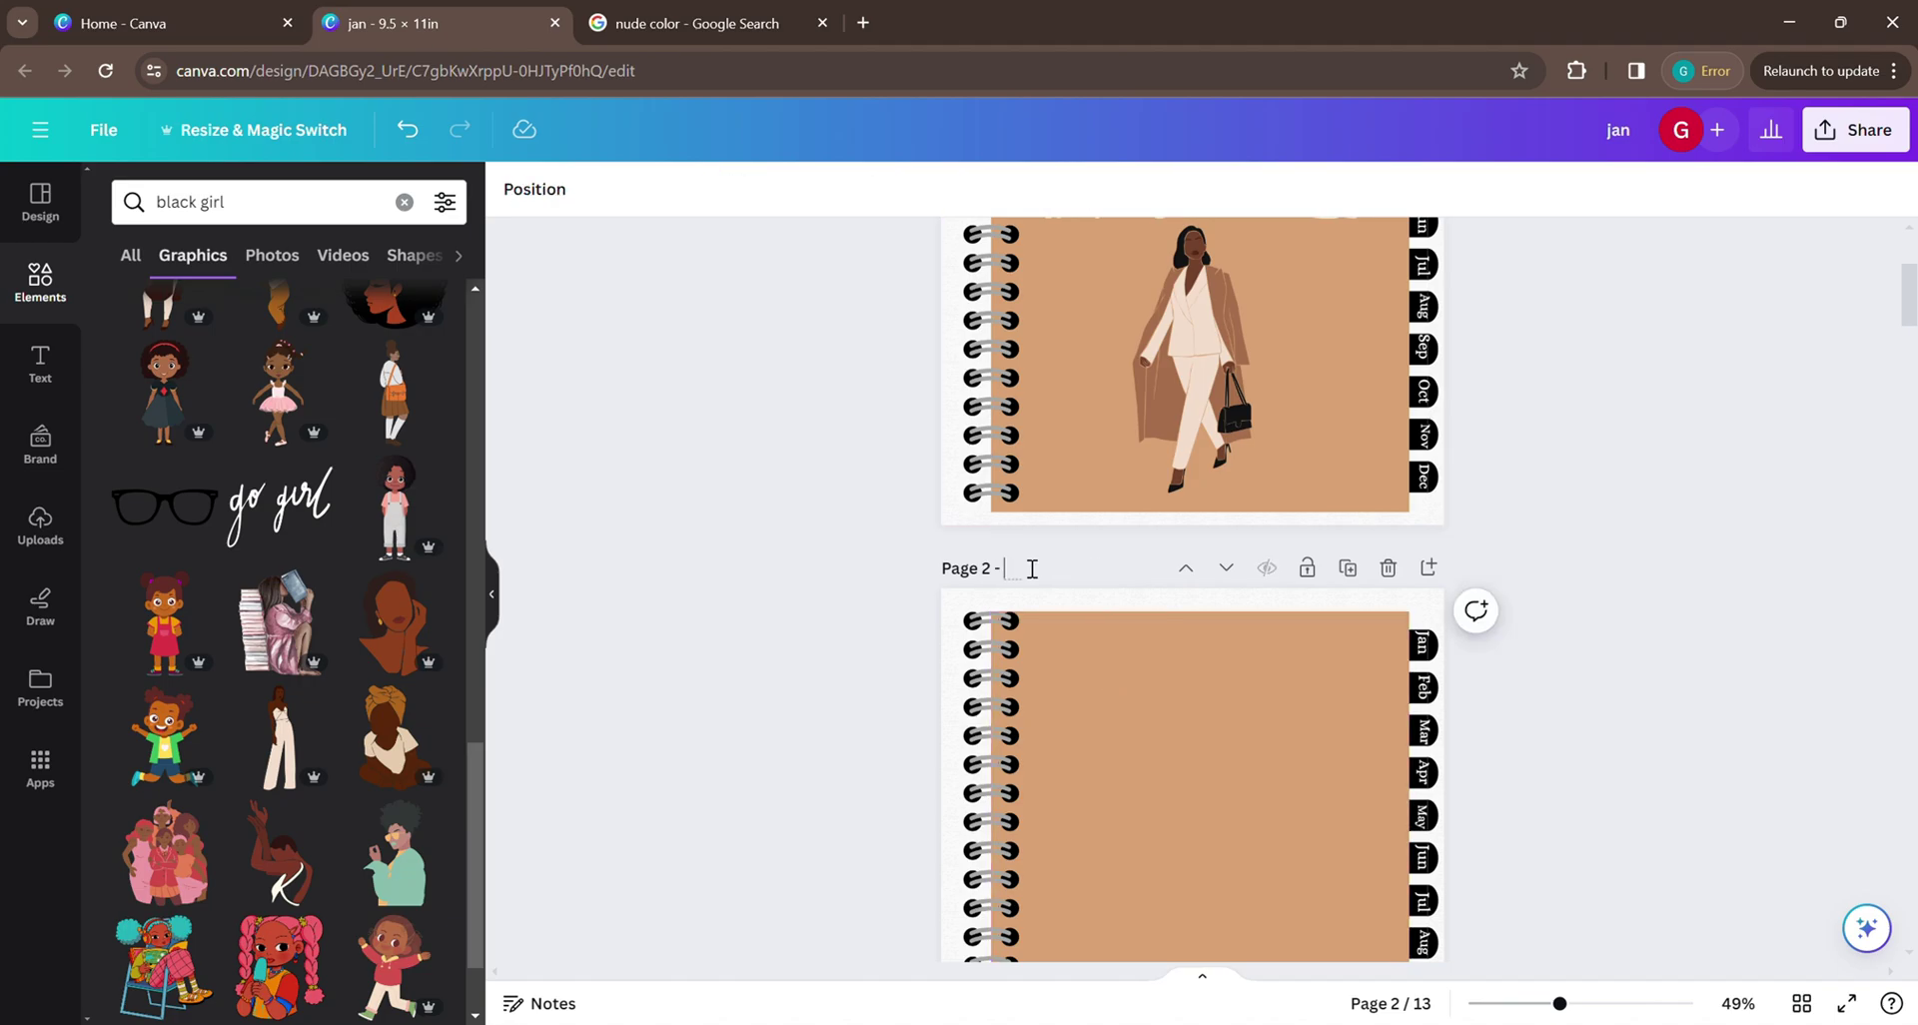
scroll(1099, 553, down, 20)
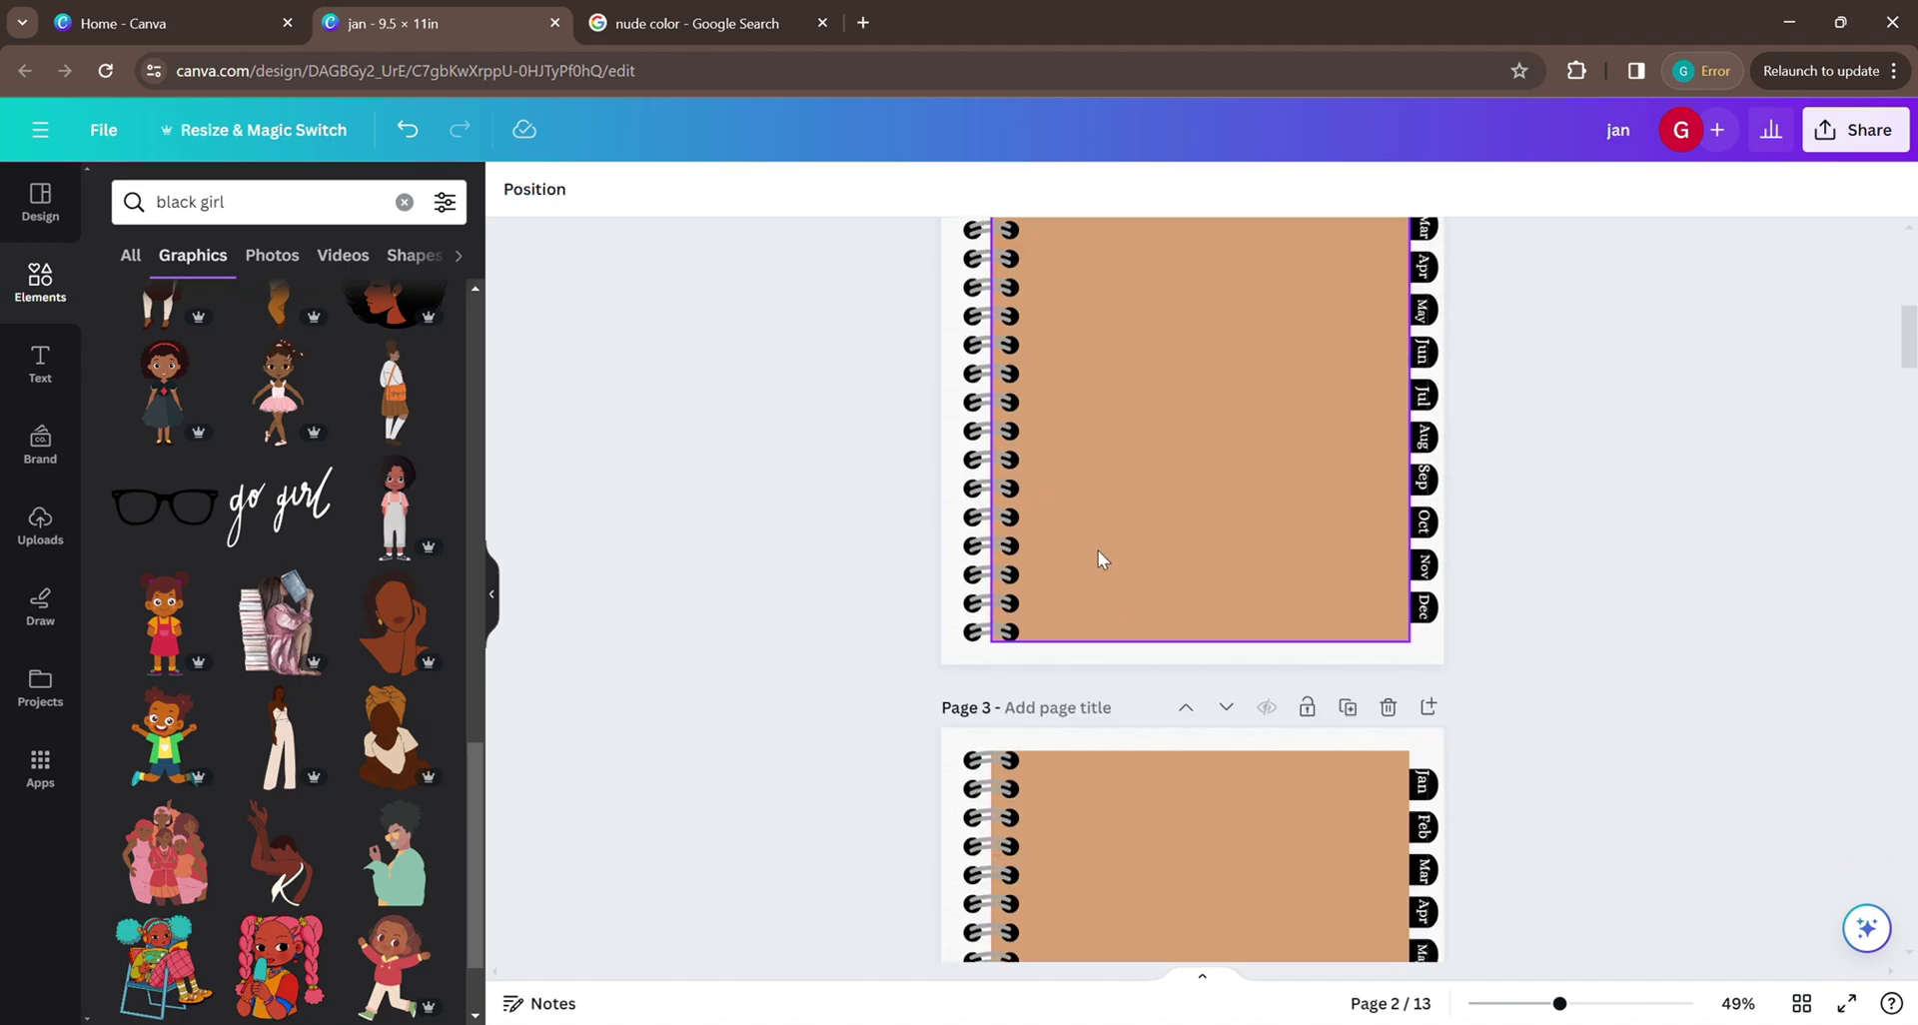
scroll(1810, 532, up, 12)
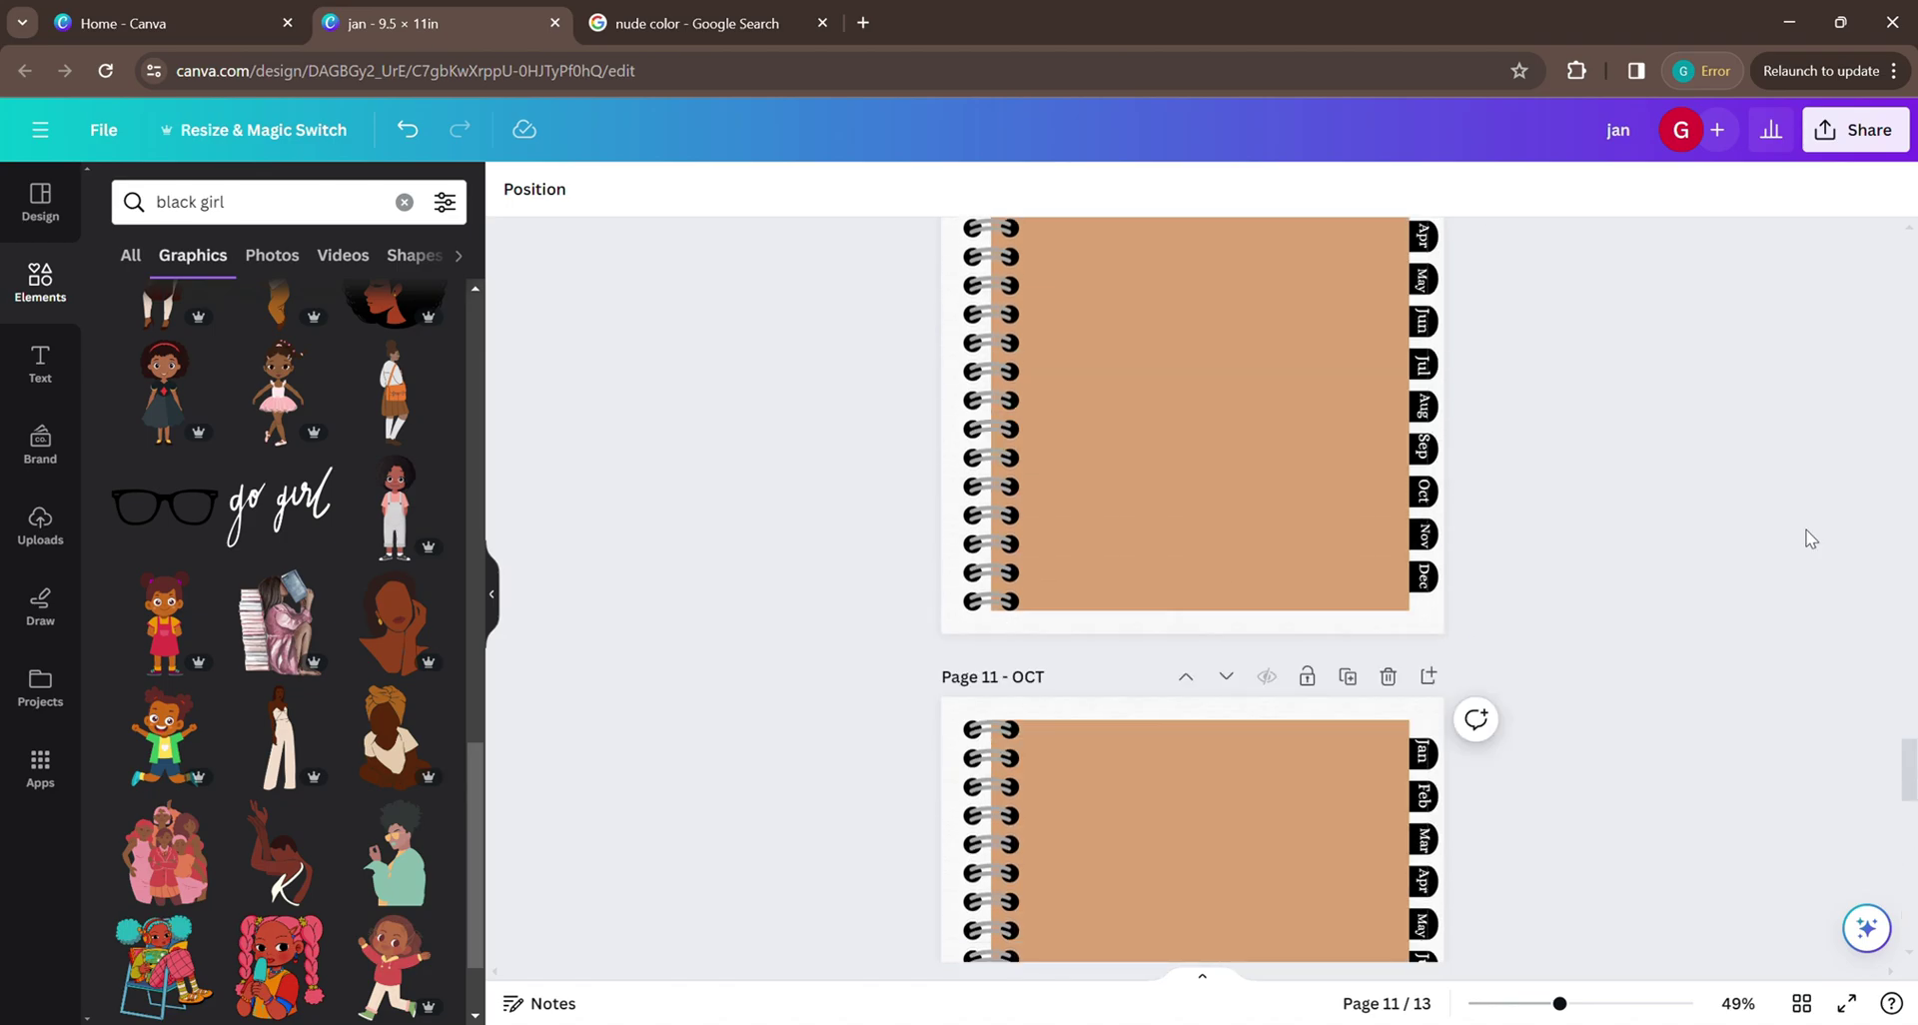
scroll(1802, 574, up, 10)
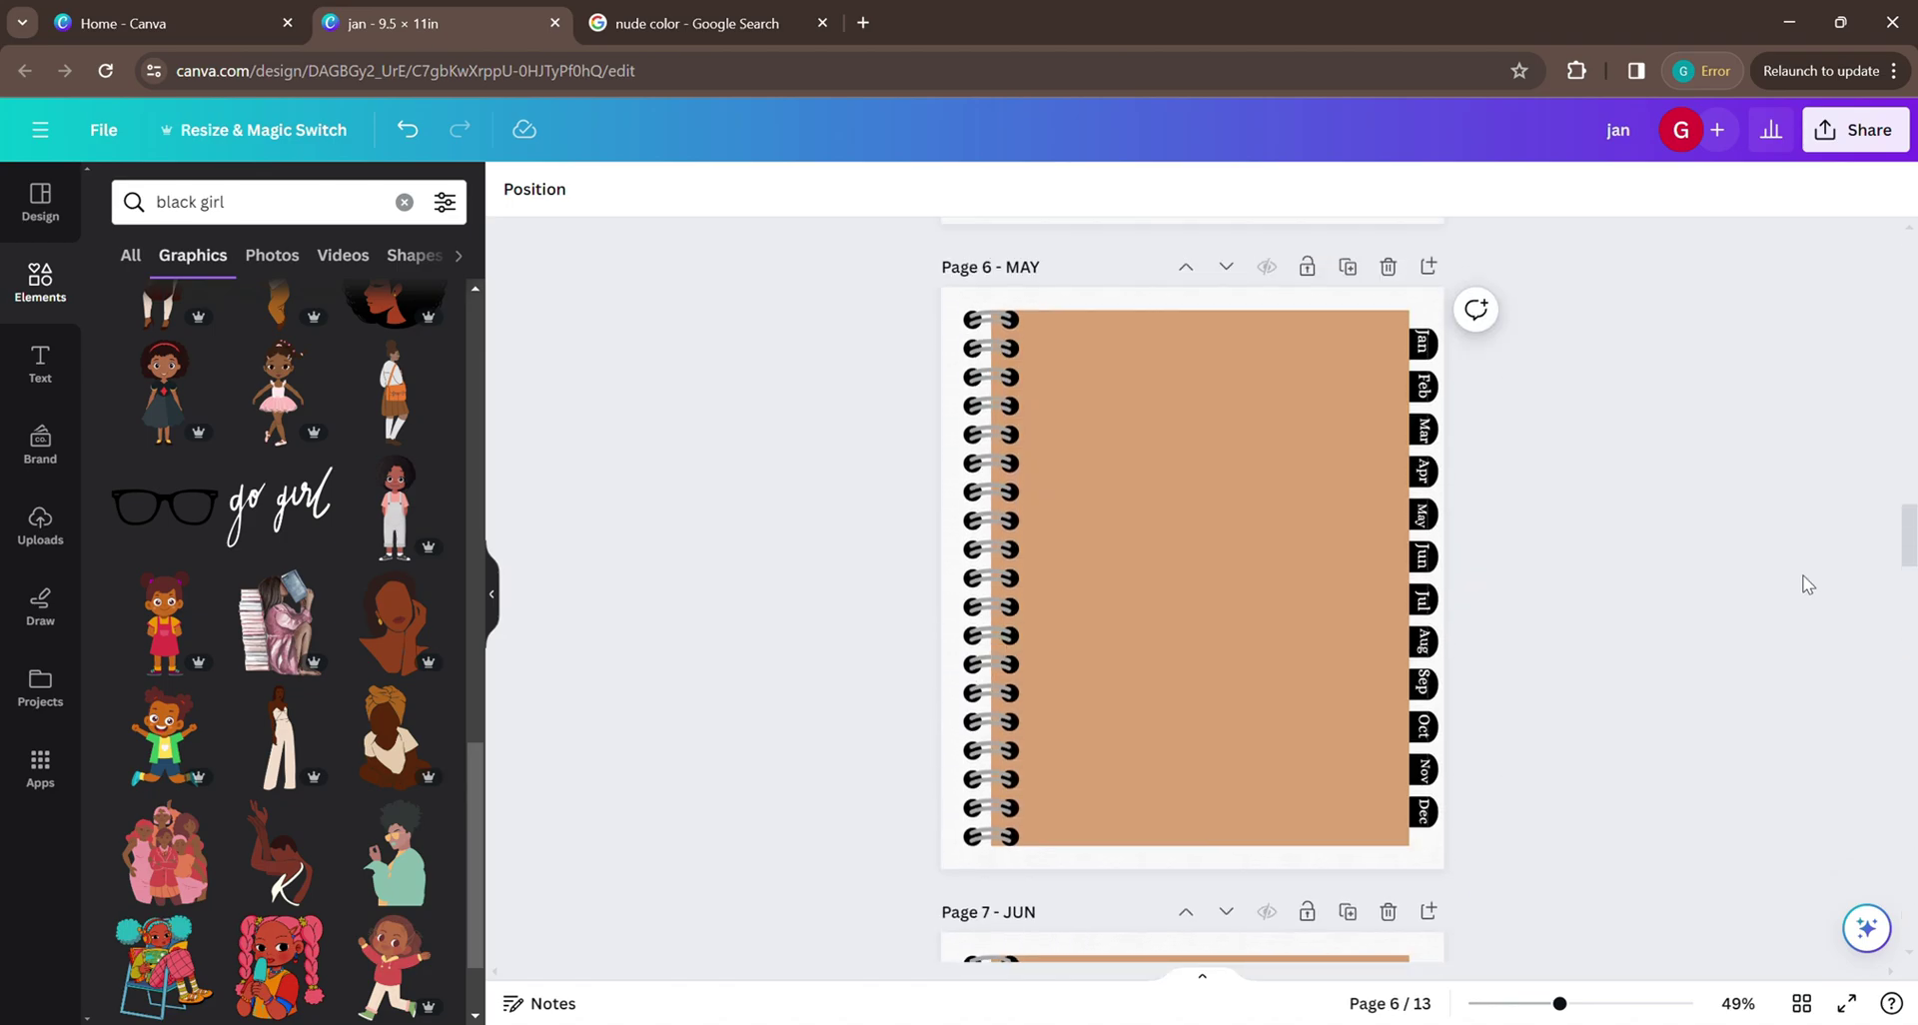
scroll(1810, 560, up, 8)
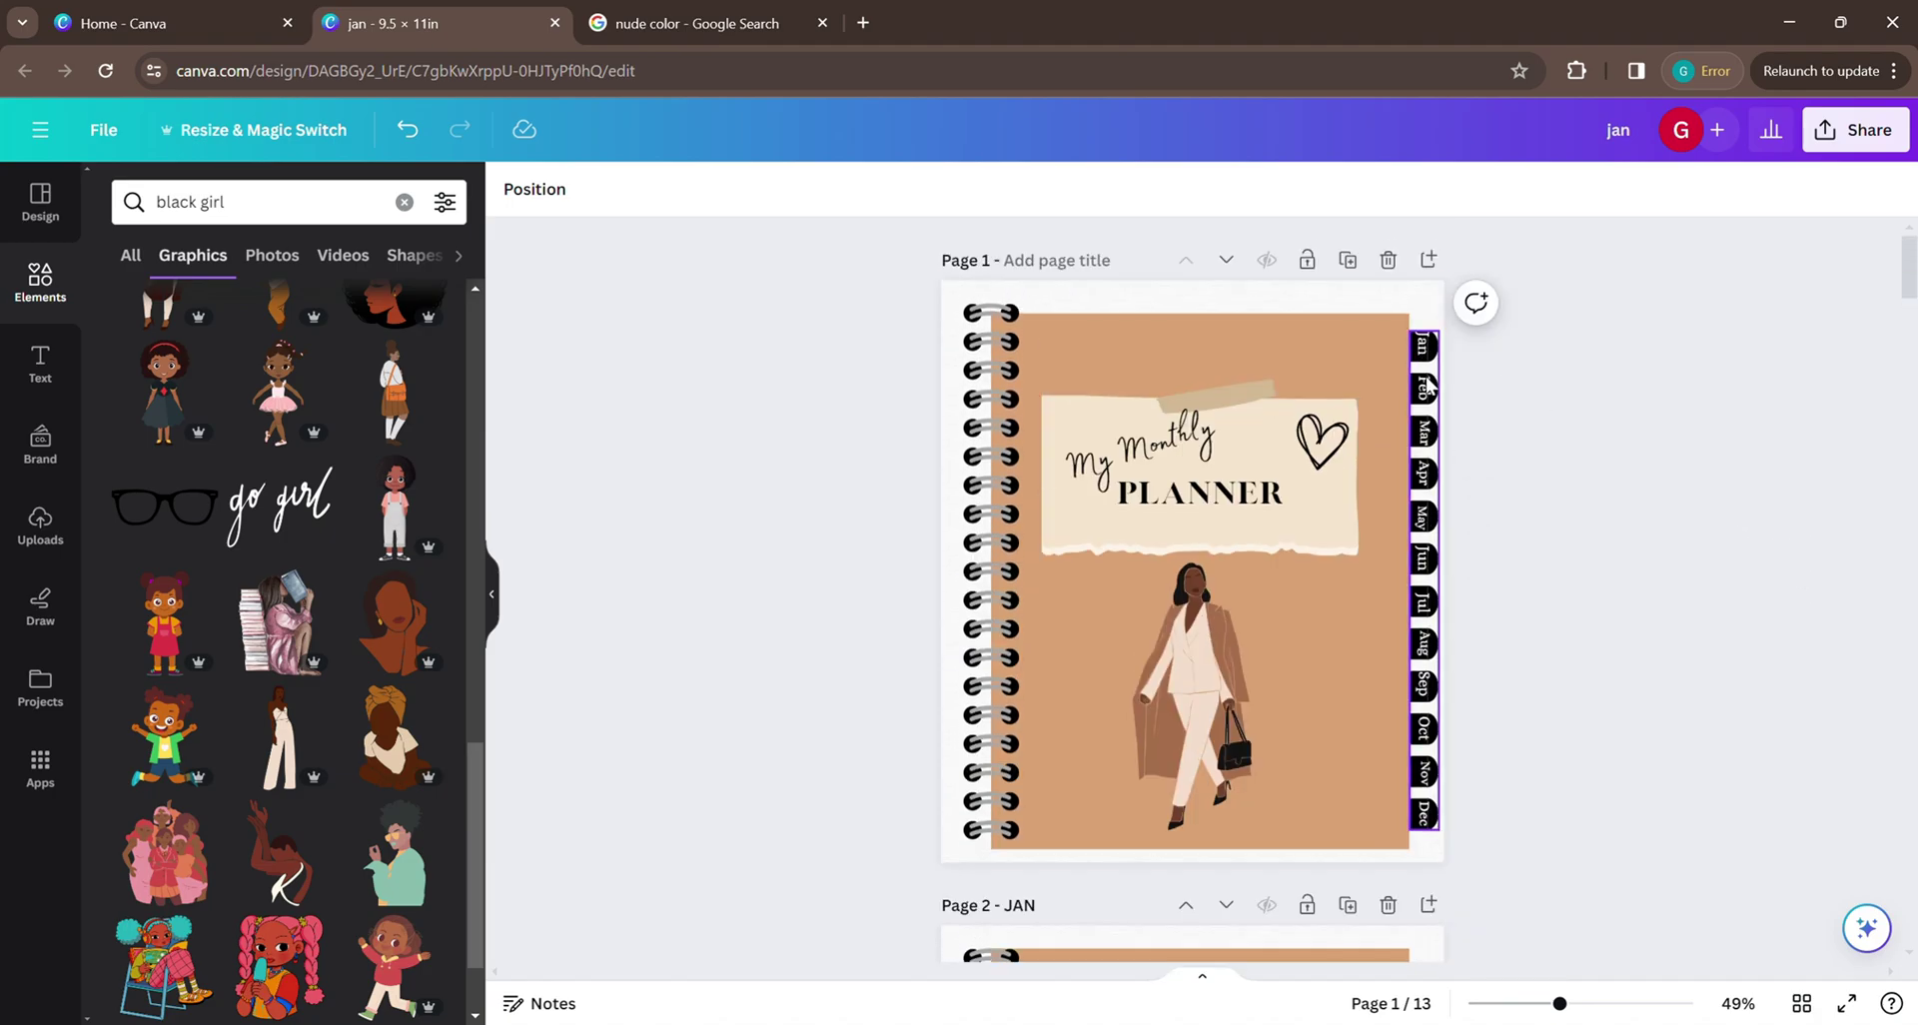
scroll(1290, 763, down, 5)
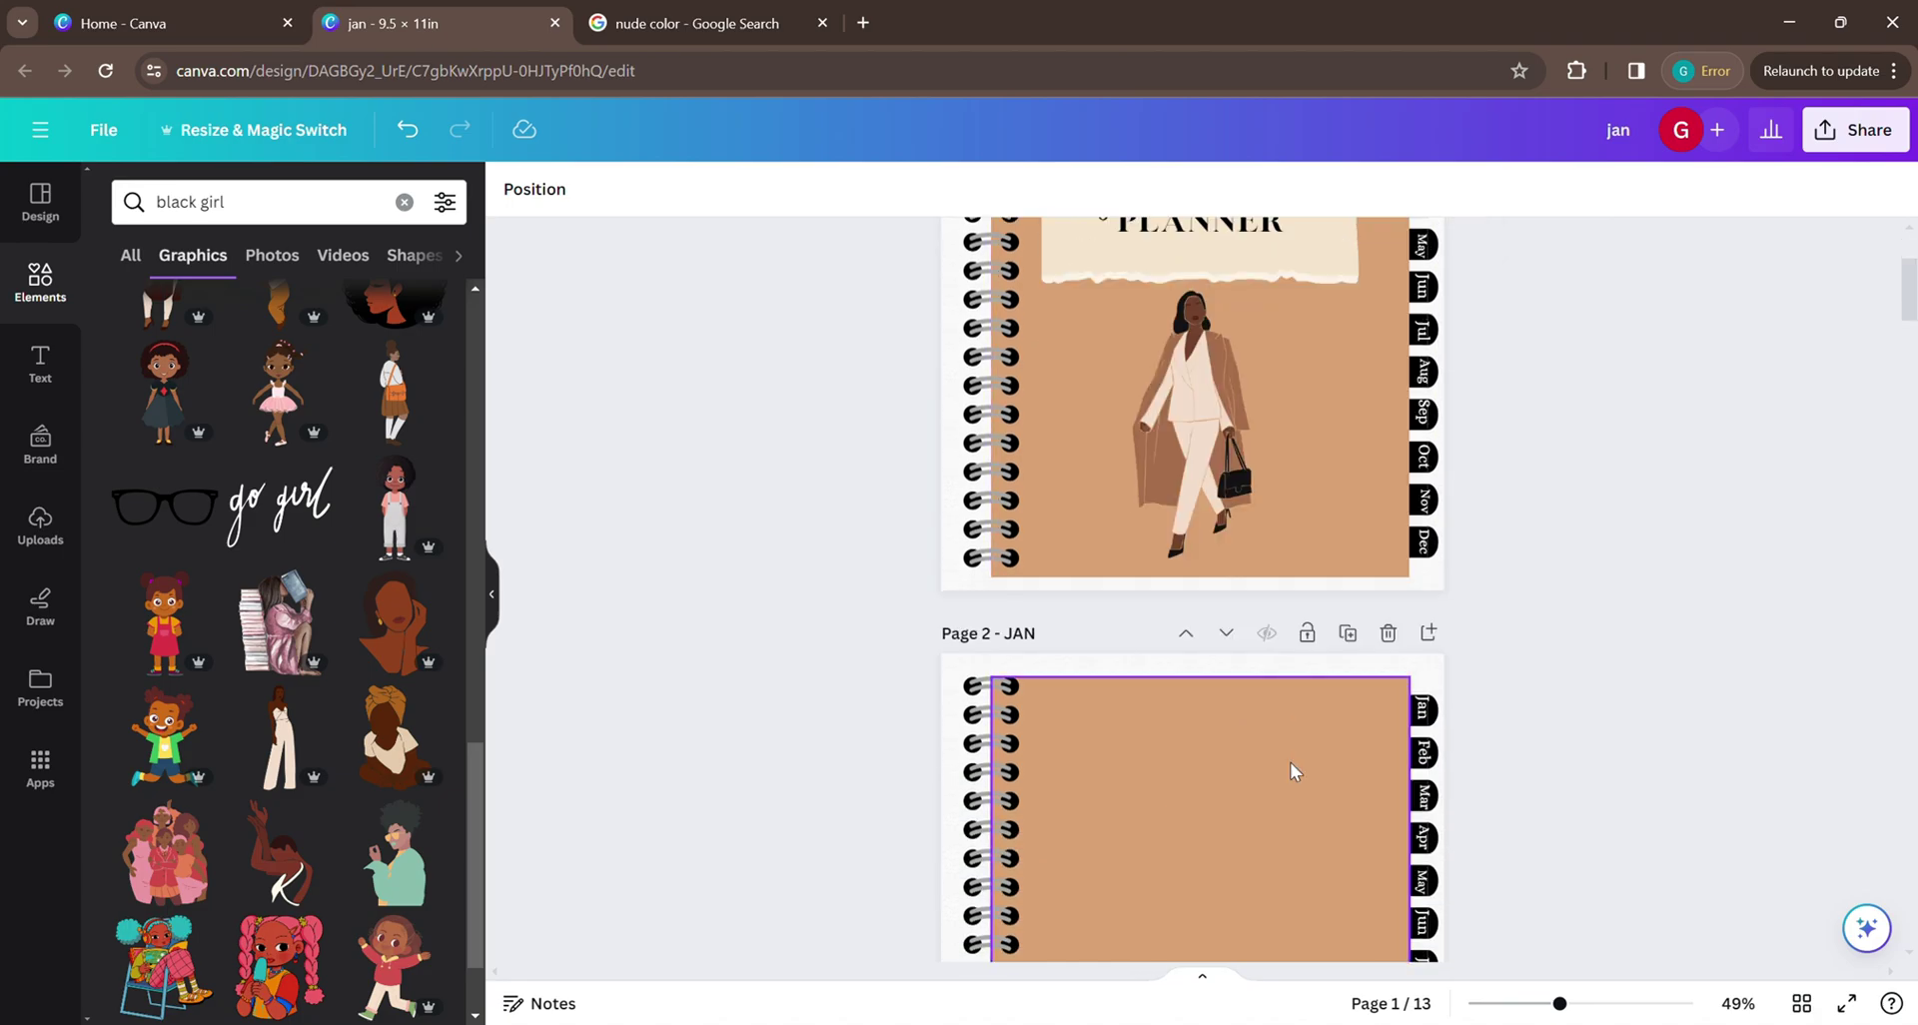
scroll(1386, 481, up, 3)
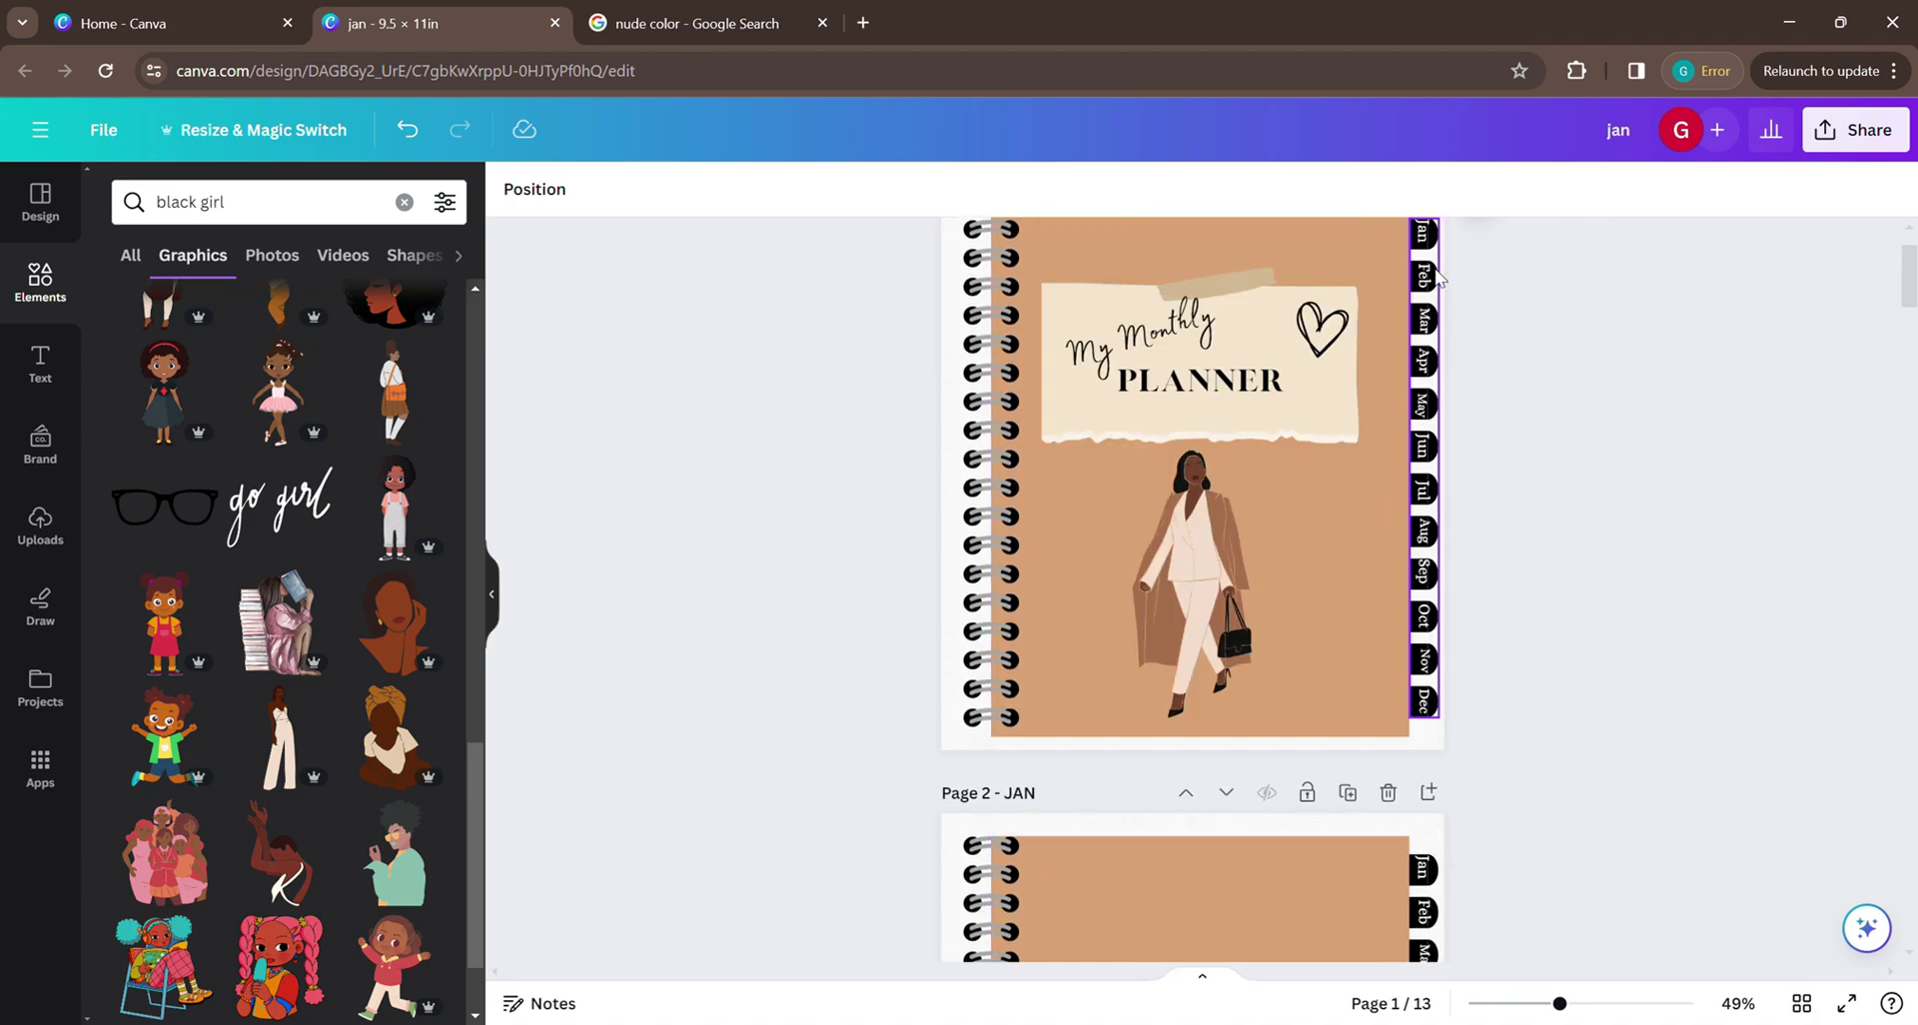
scroll(1387, 481, down, 5)
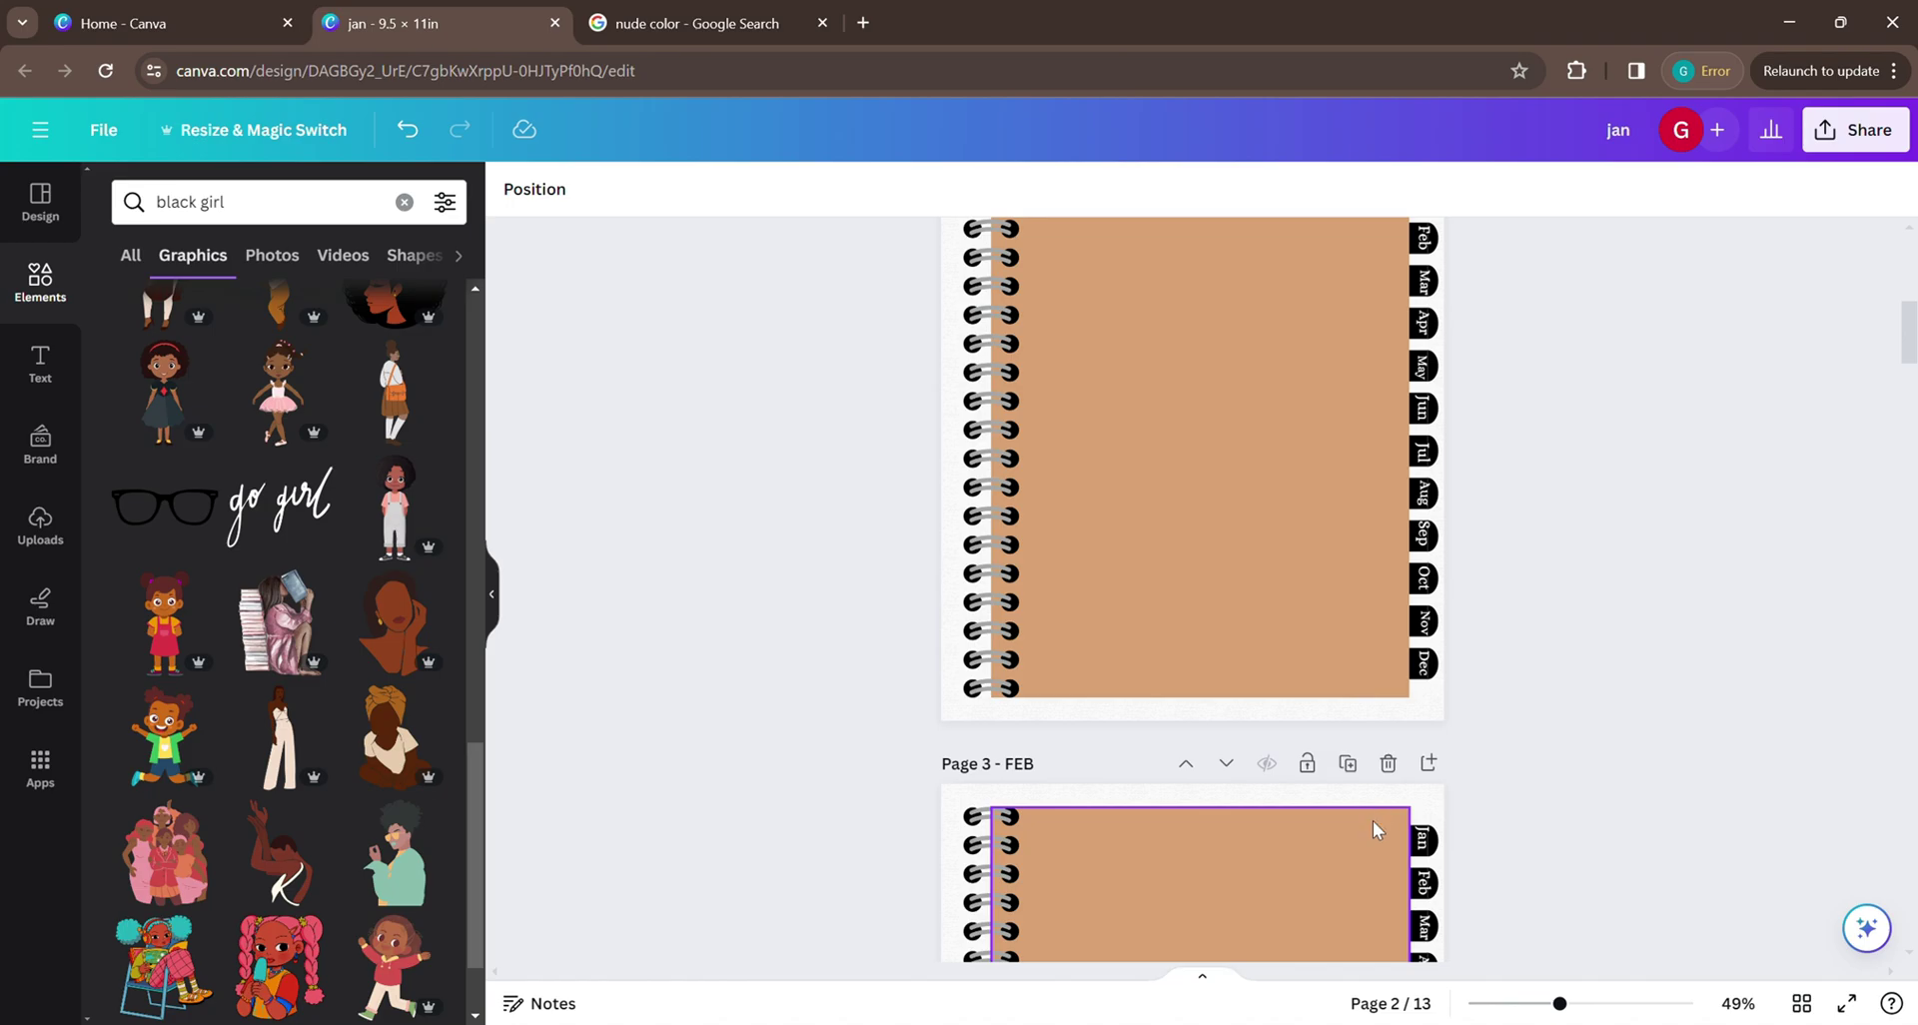
scroll(1736, 553, up, 5)
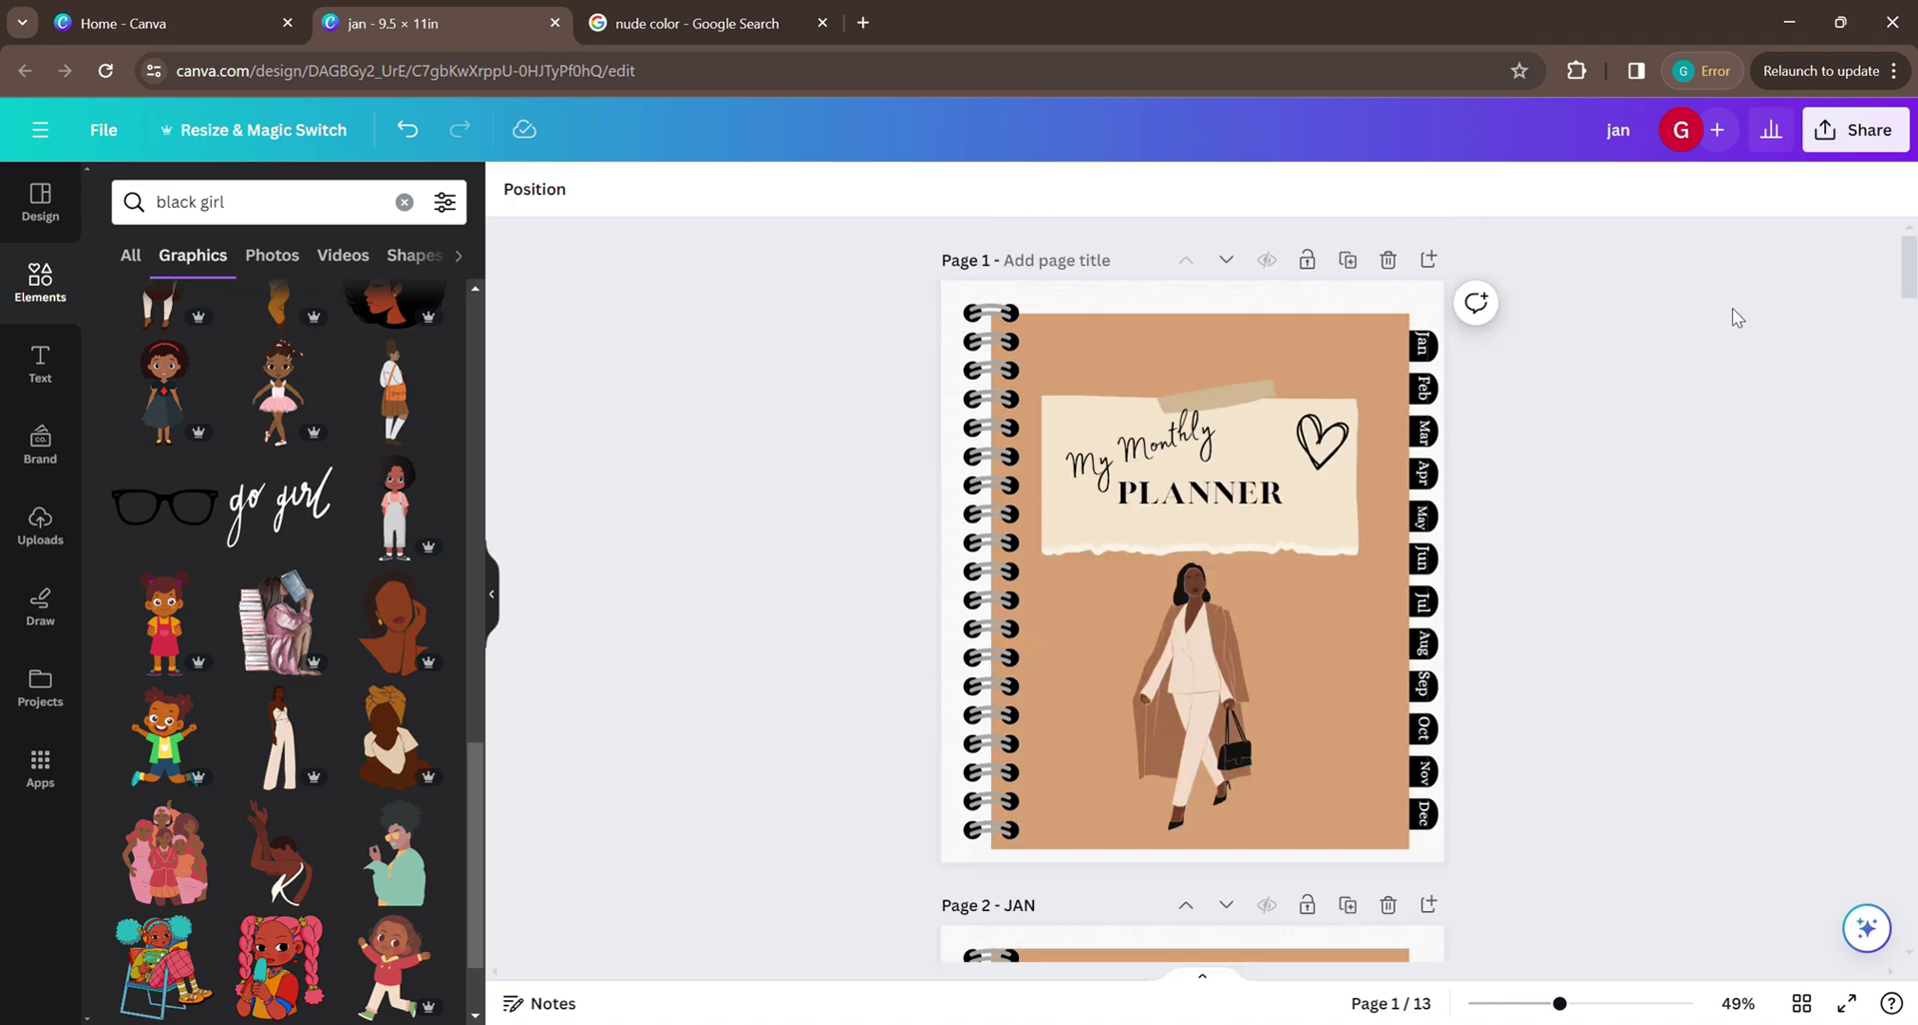
scroll(1653, 604, down, 5)
scroll(1652, 571, up, 5)
click(1424, 345)
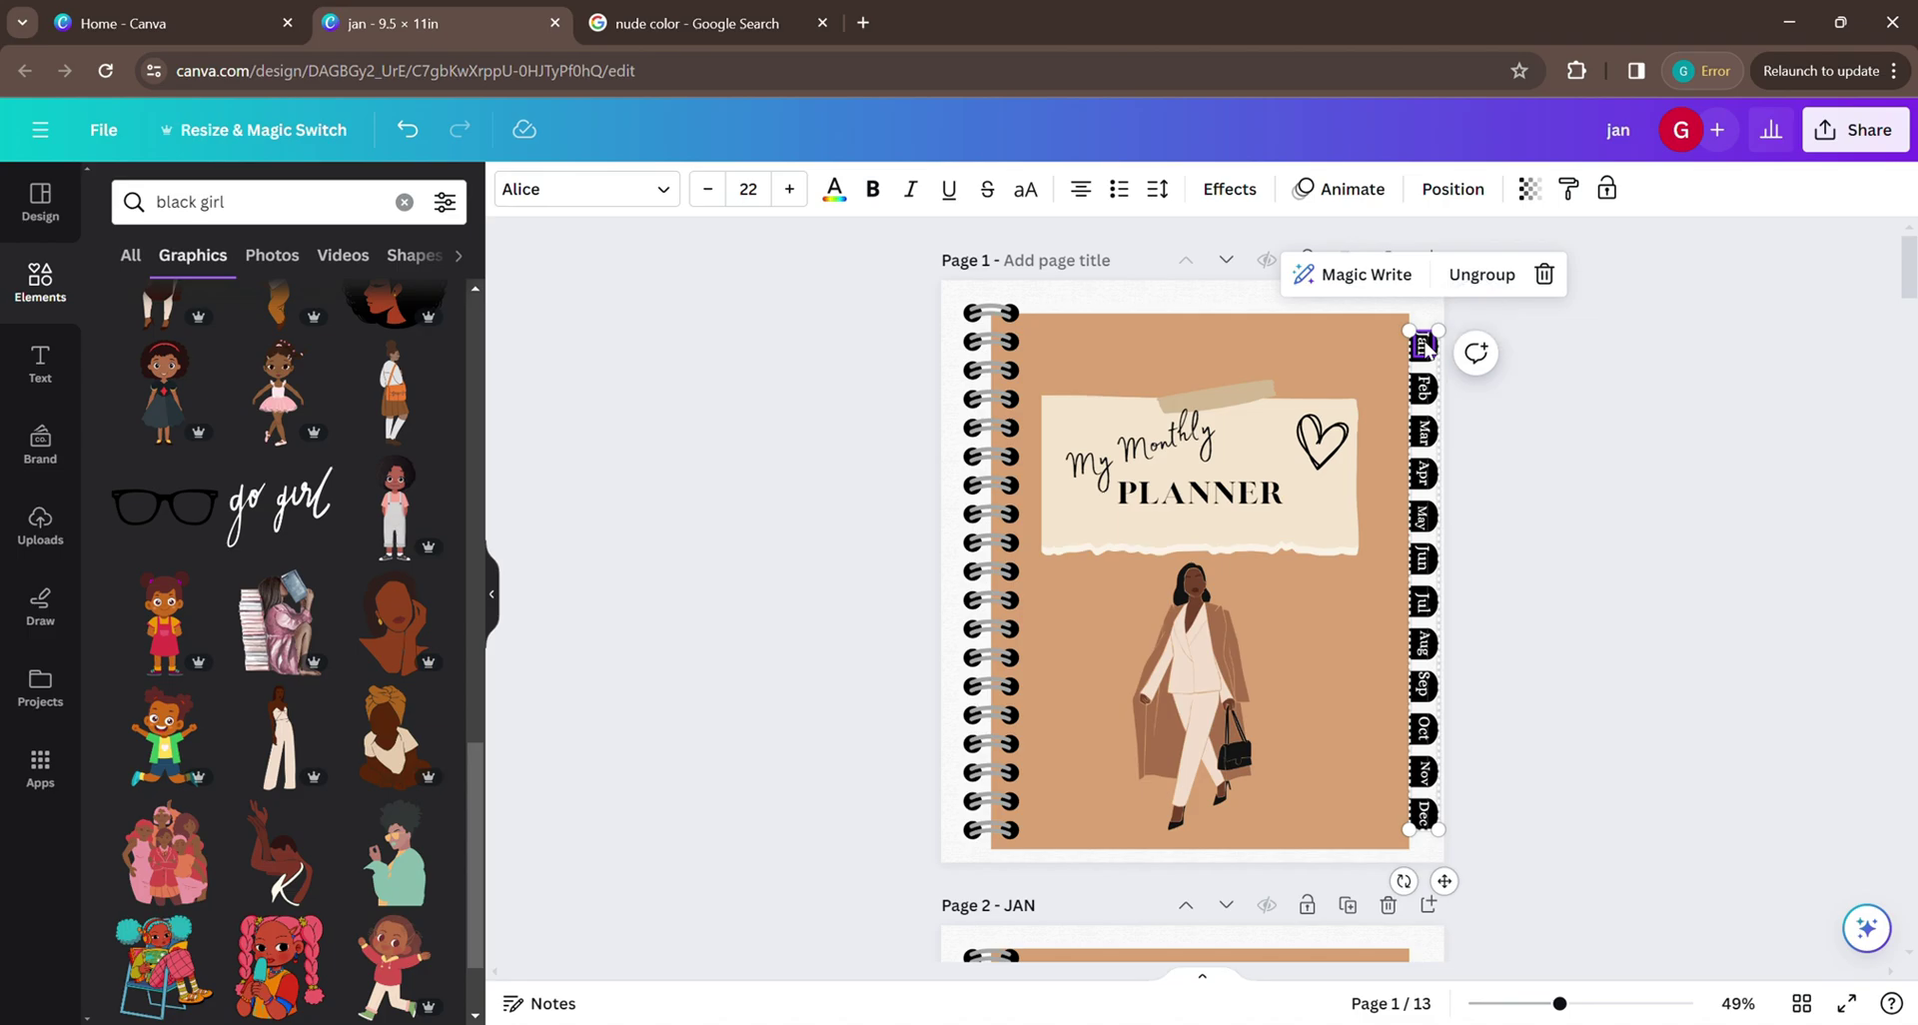
click(1423, 344)
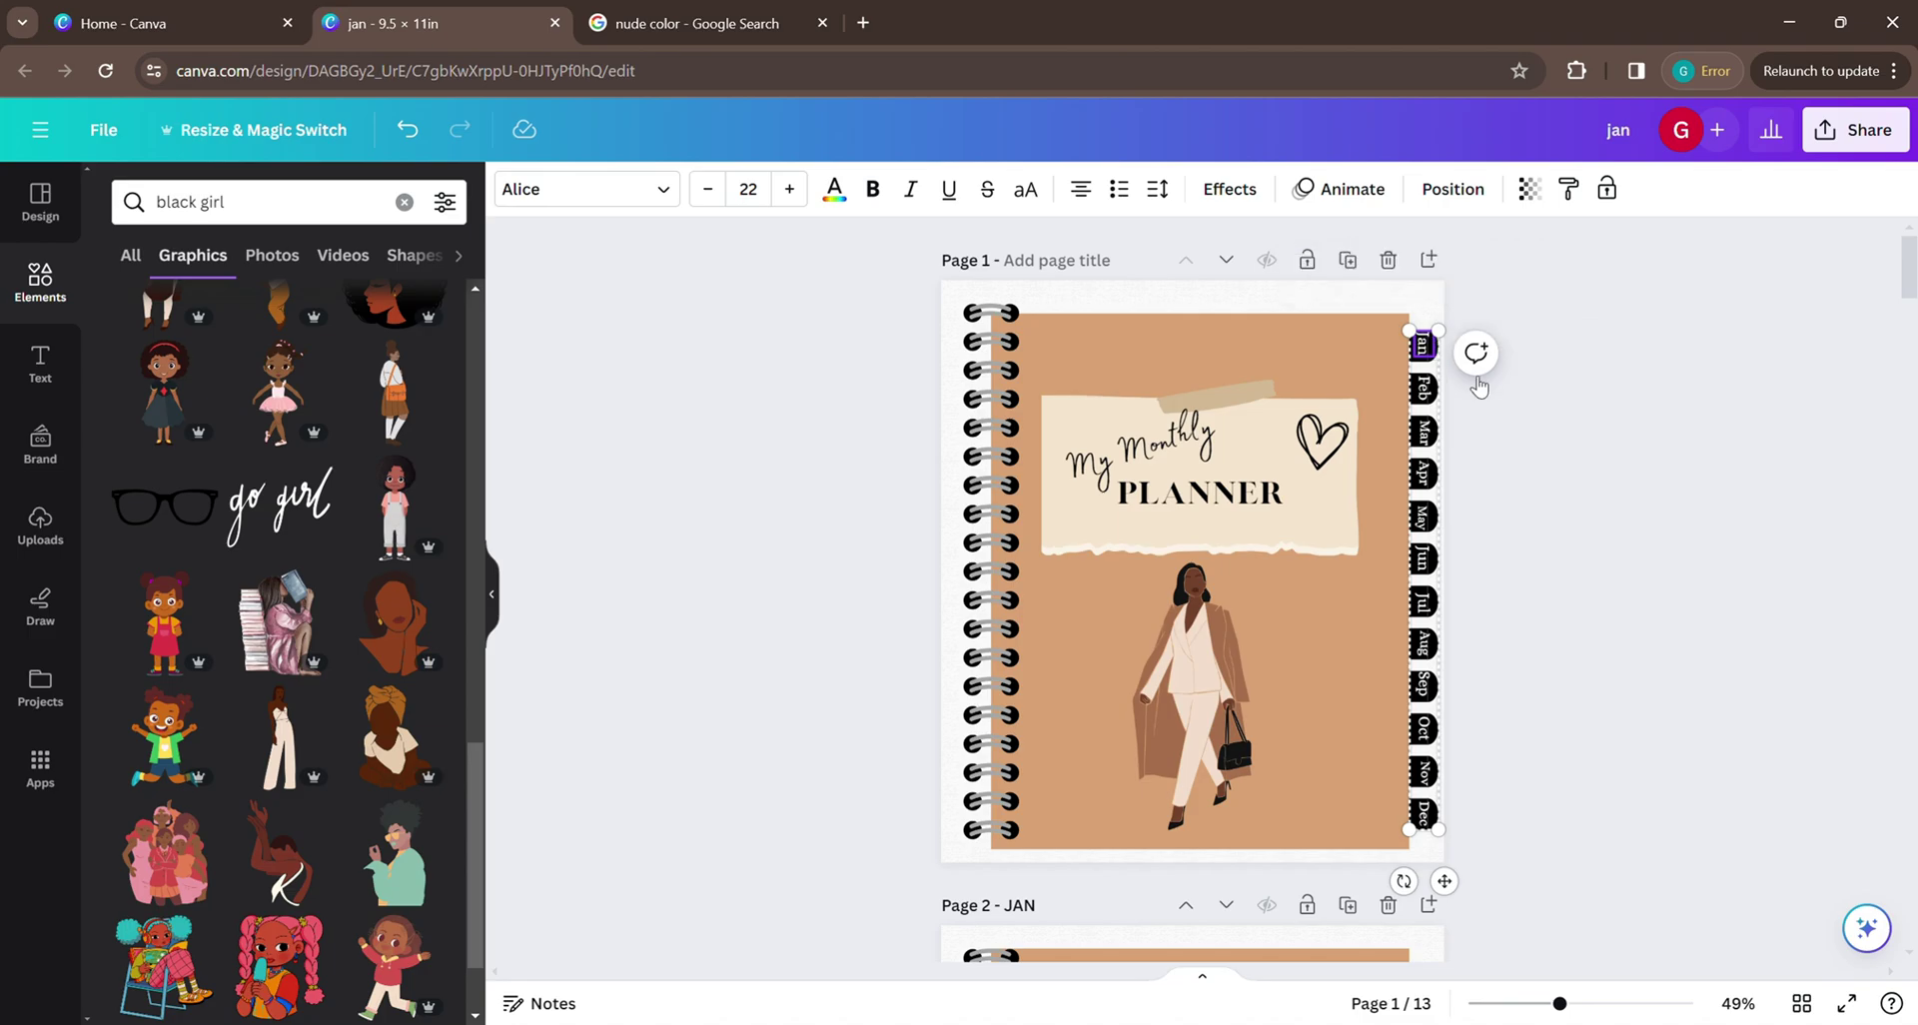
click(1575, 373)
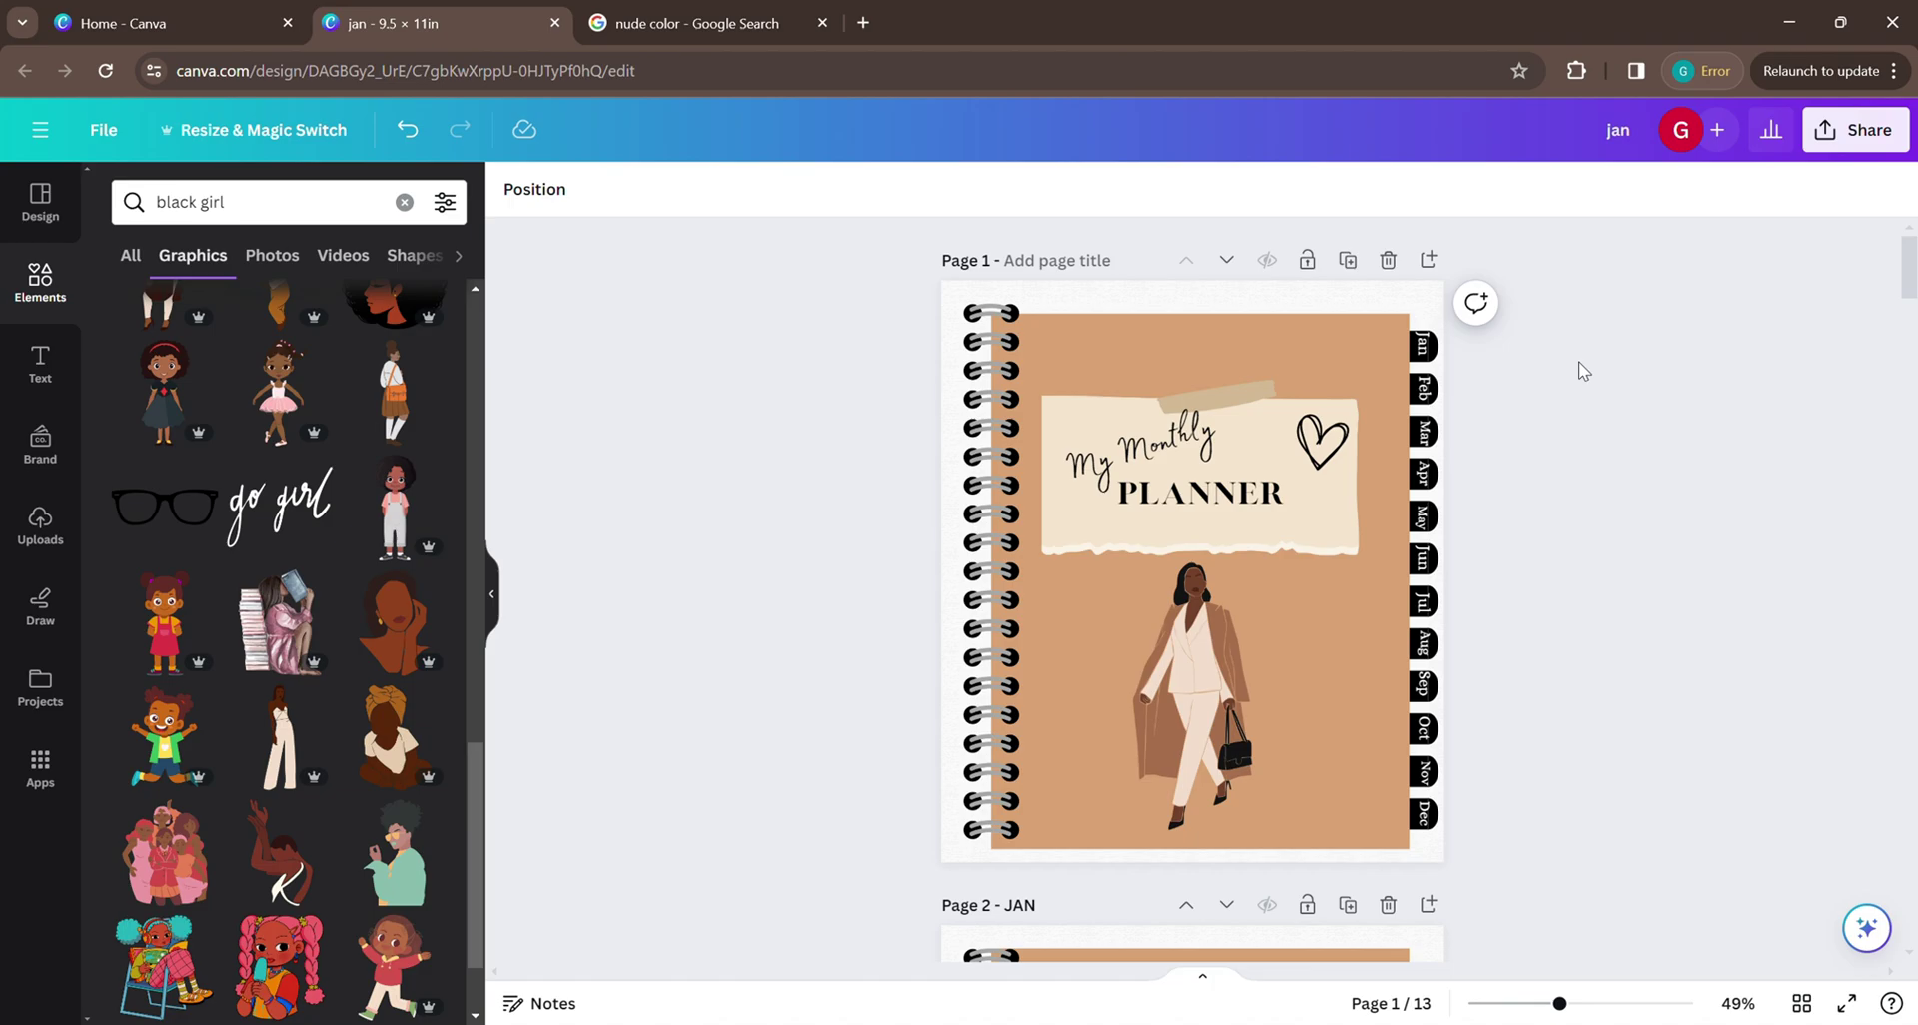
Ungroup the column of month tabs on the cover page.
click(1432, 356)
click(1481, 272)
click(1619, 394)
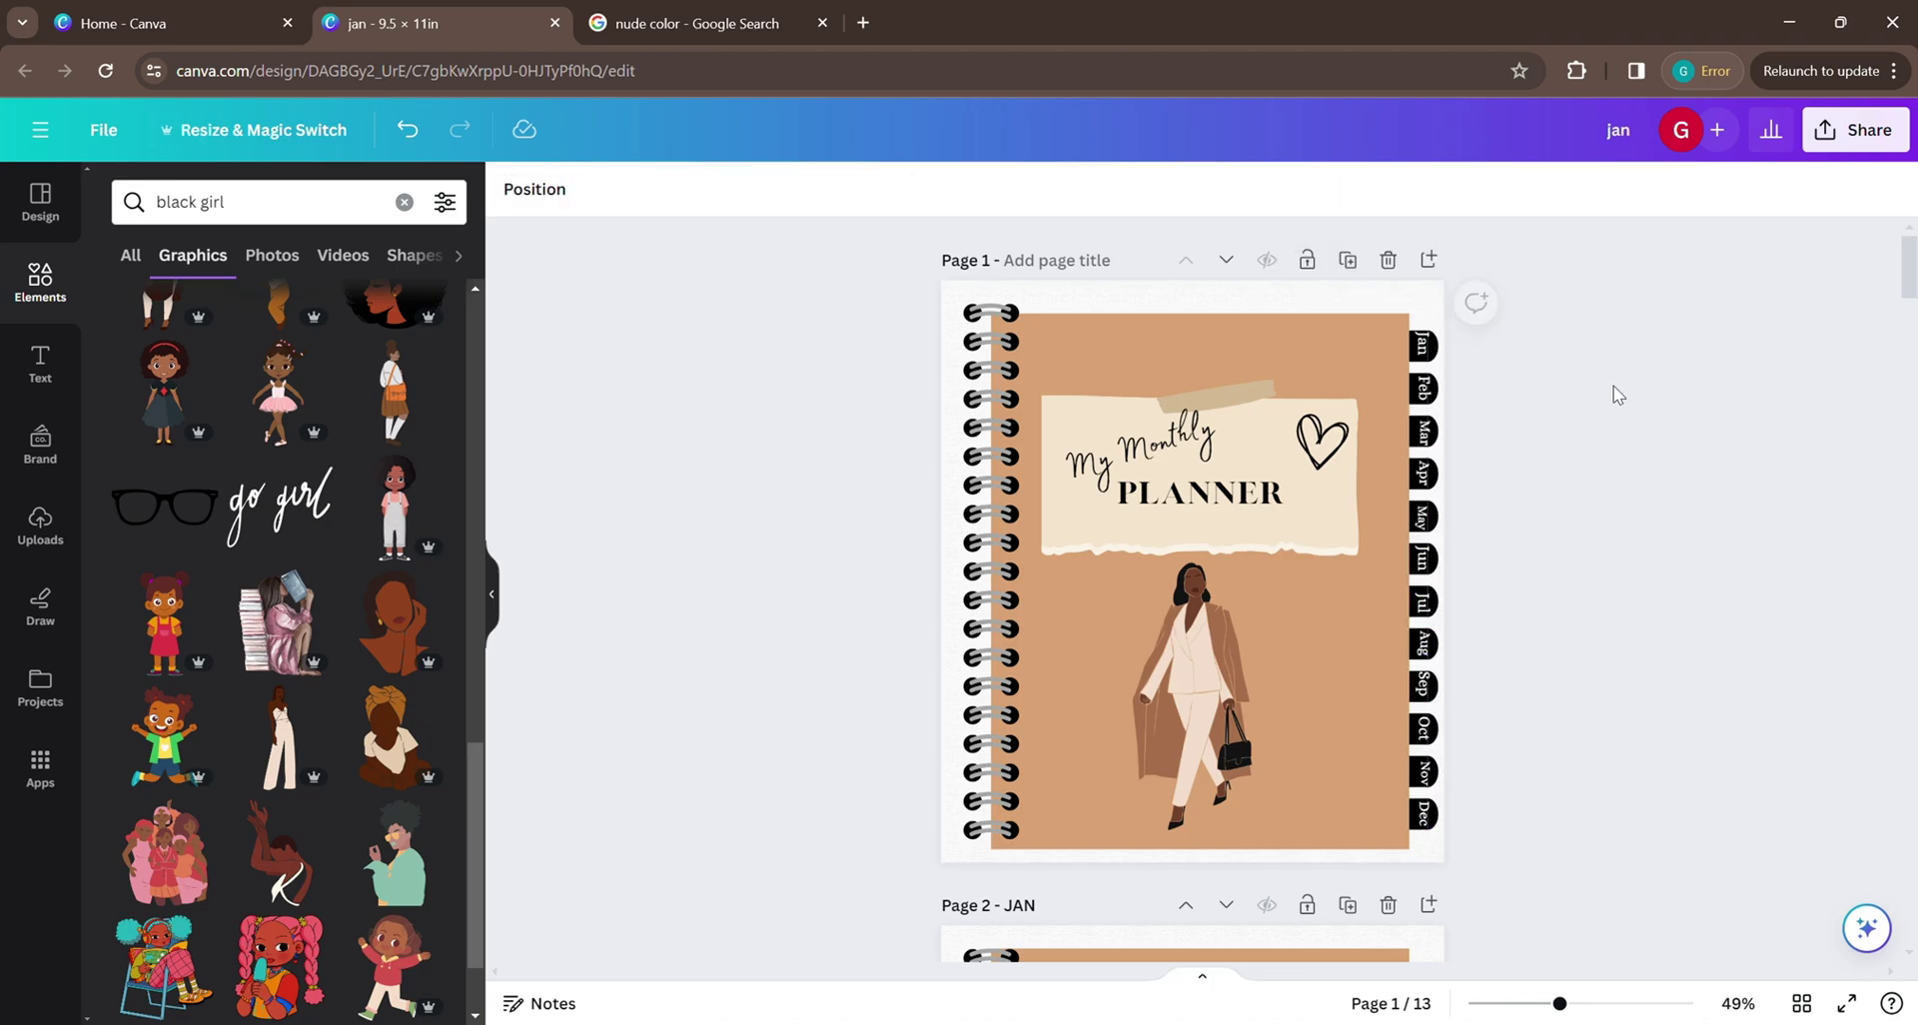
Link the Jan label text on the cover to the document page 2 - JAN.
click(1421, 351)
right_click(1526, 300)
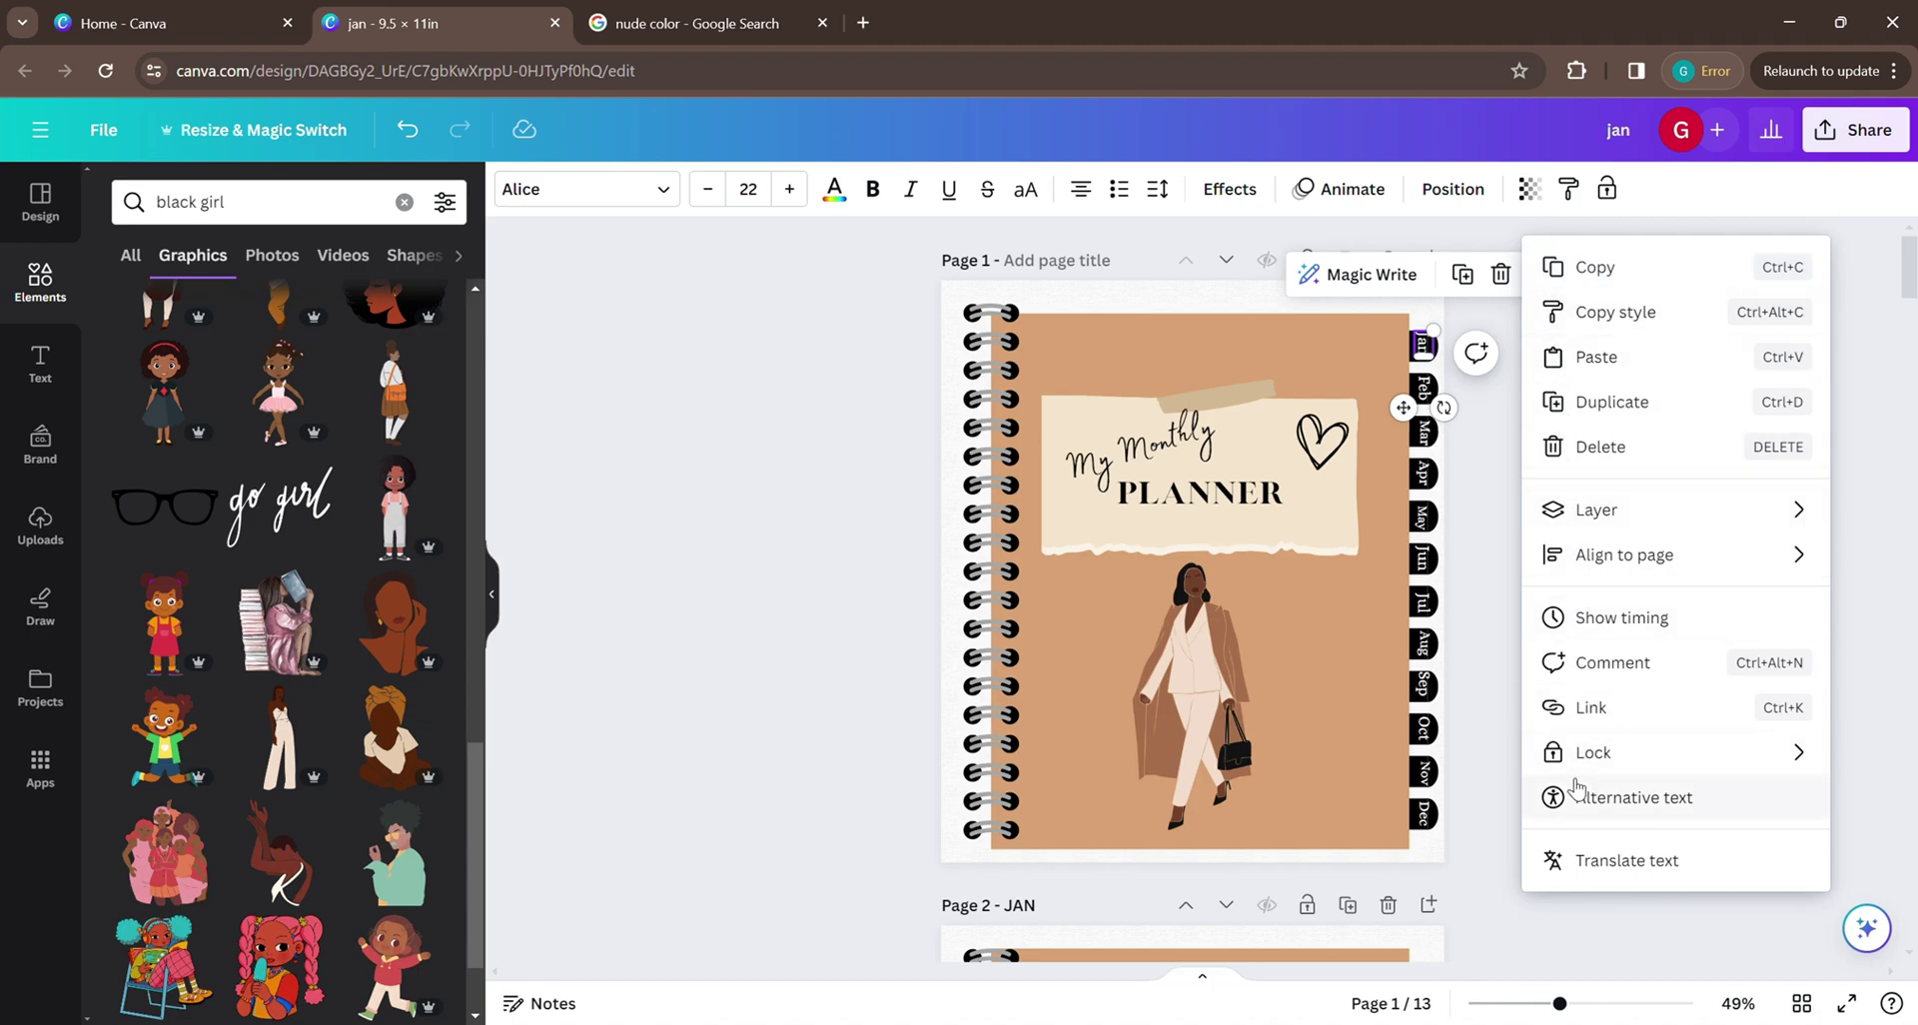
click(1631, 716)
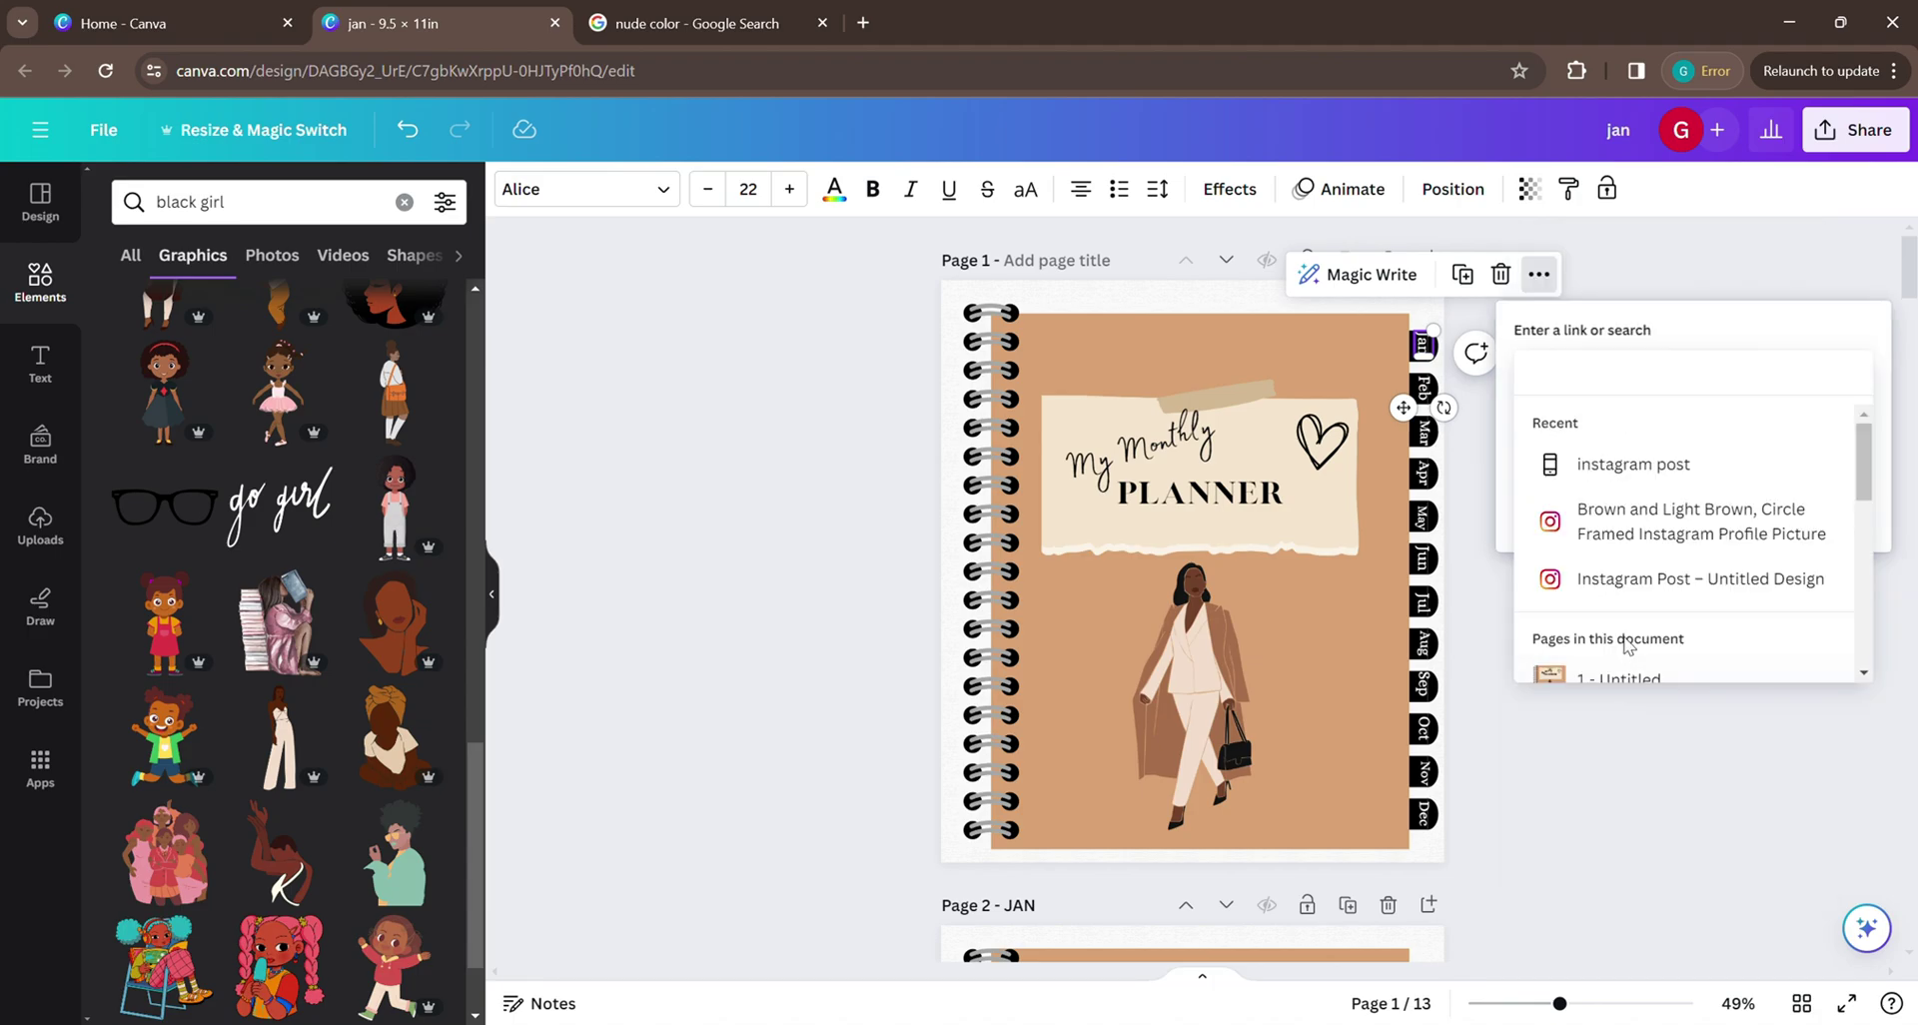
scroll(1638, 649, down, 5)
scroll(1623, 499, up, 5)
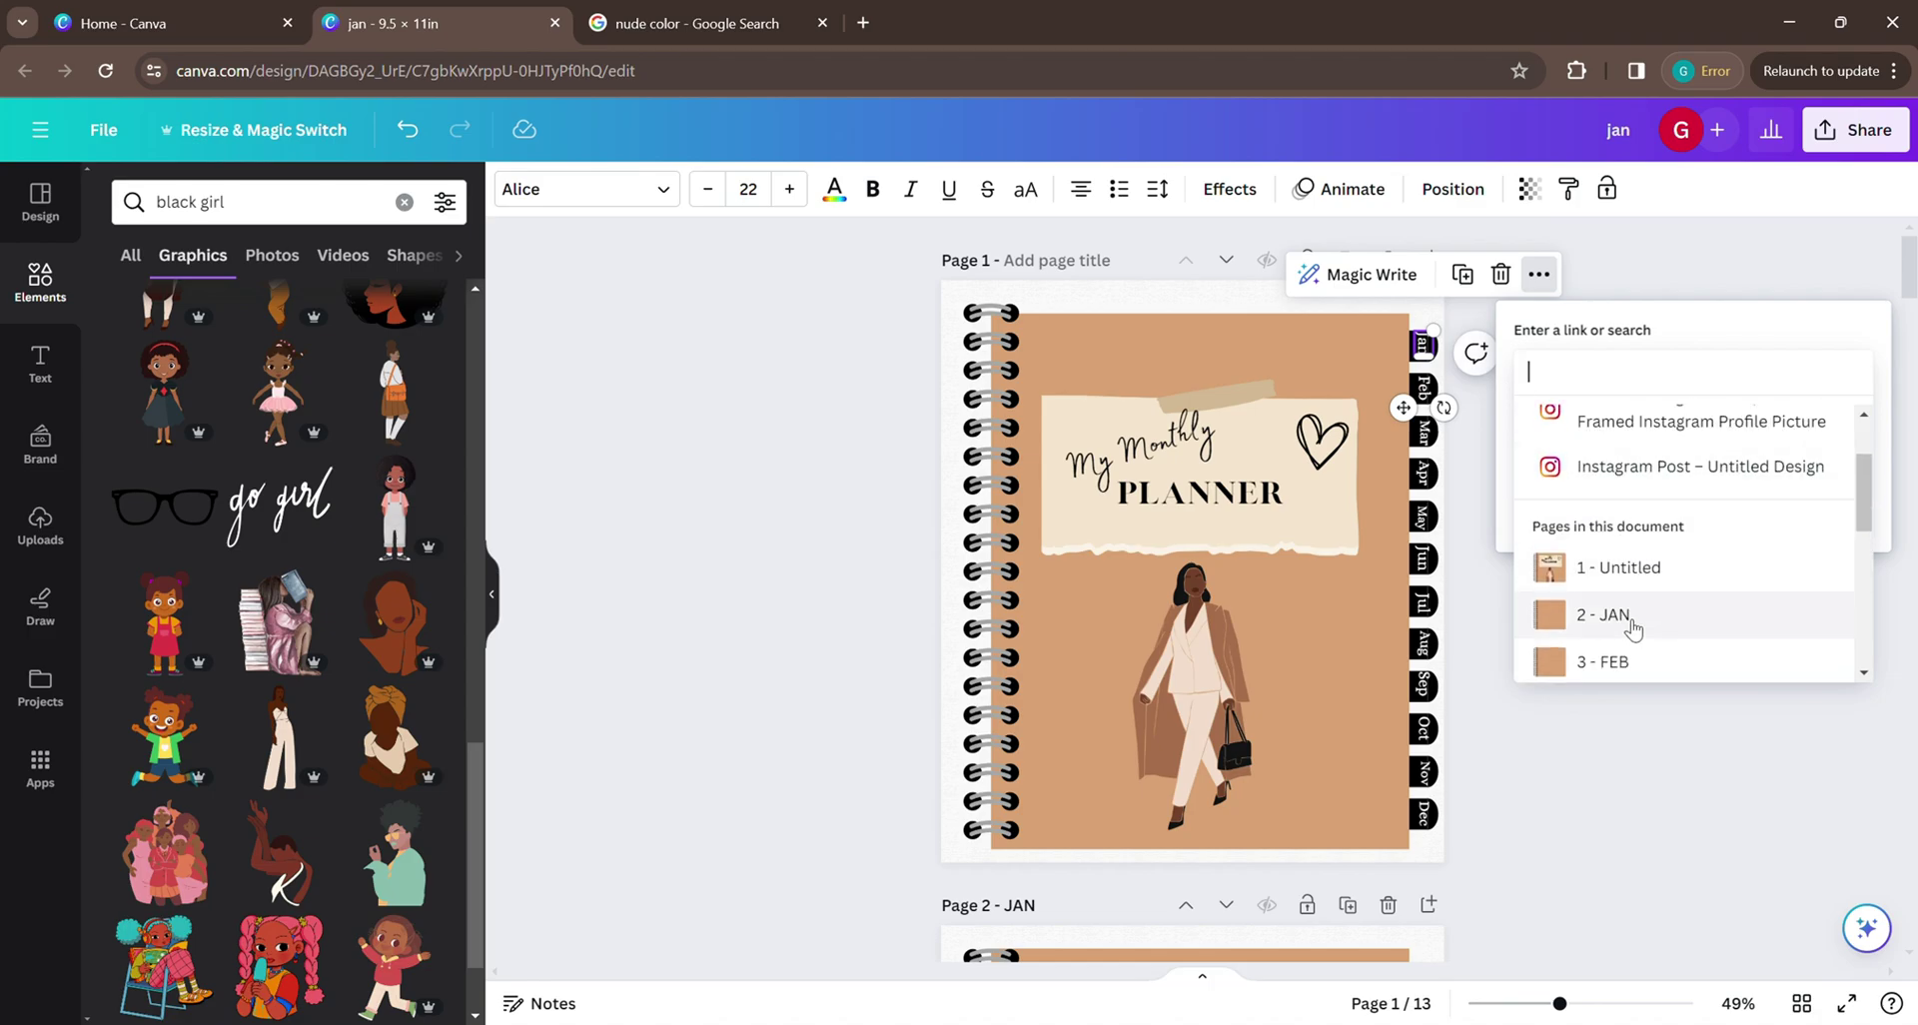
click(1632, 621)
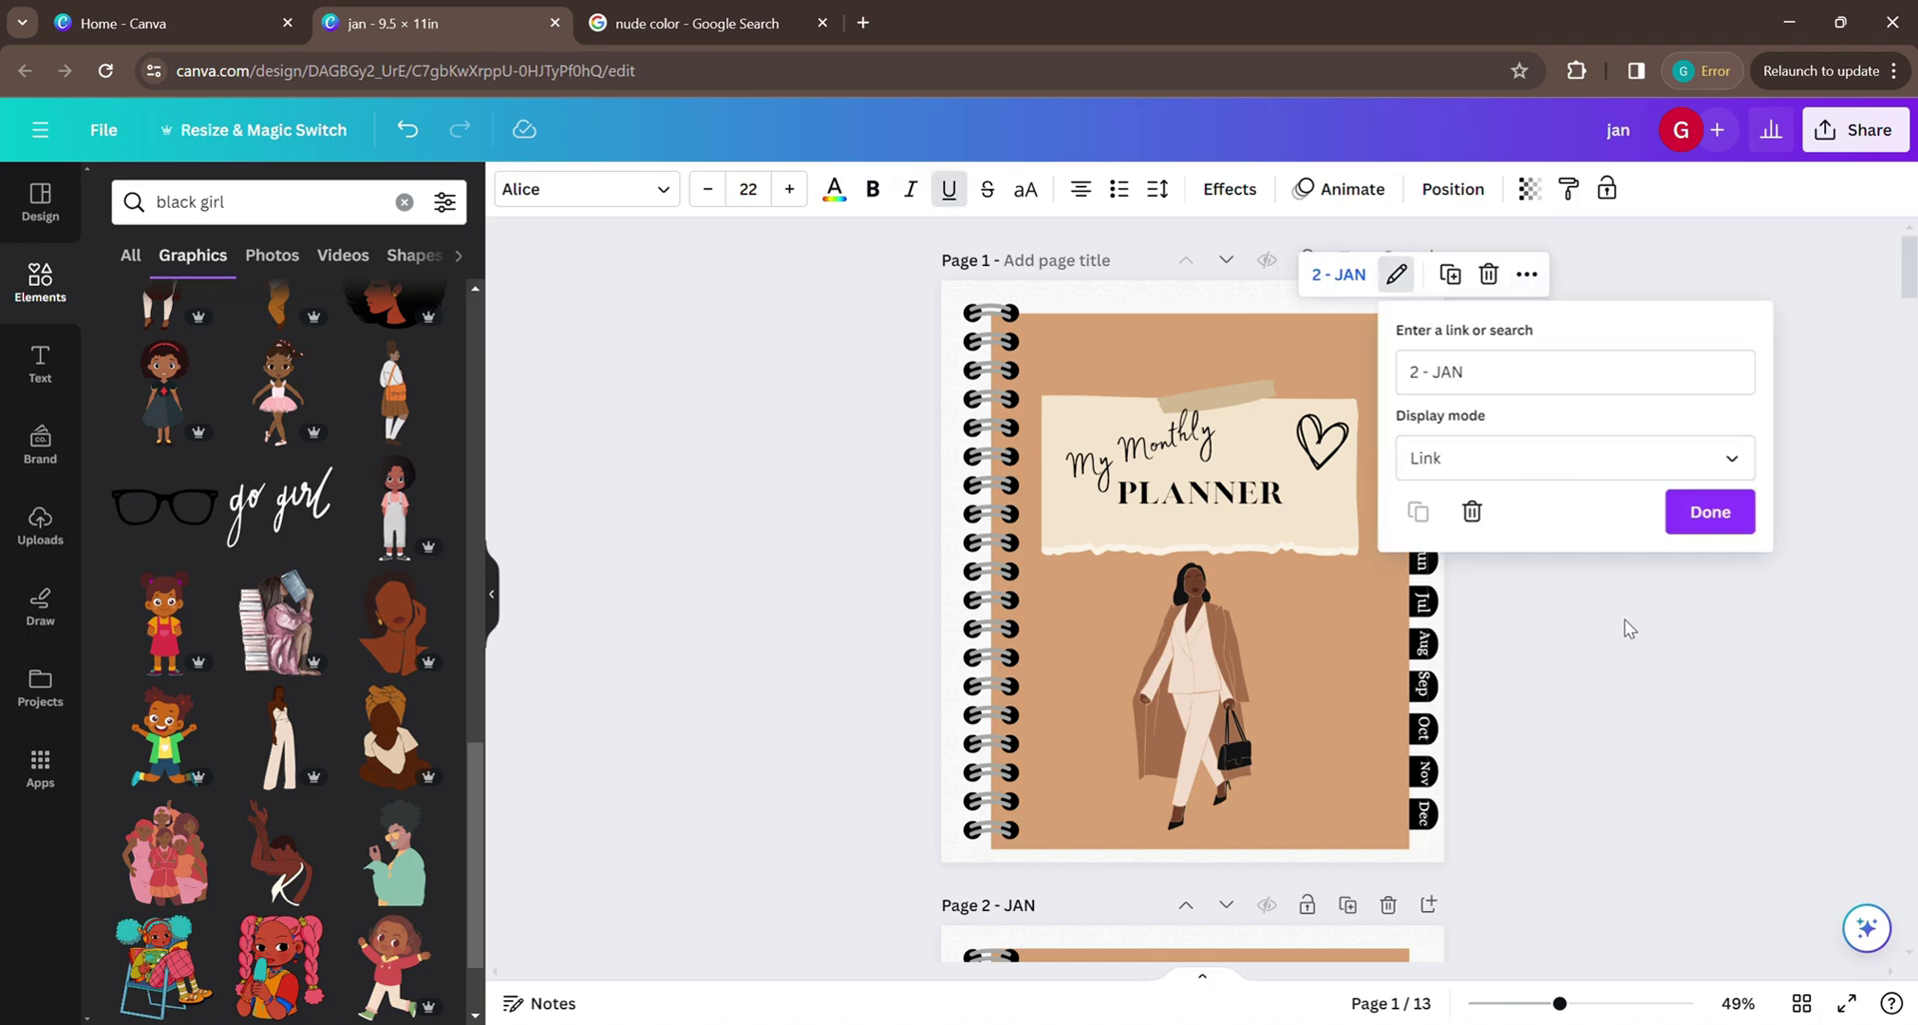
click(1709, 512)
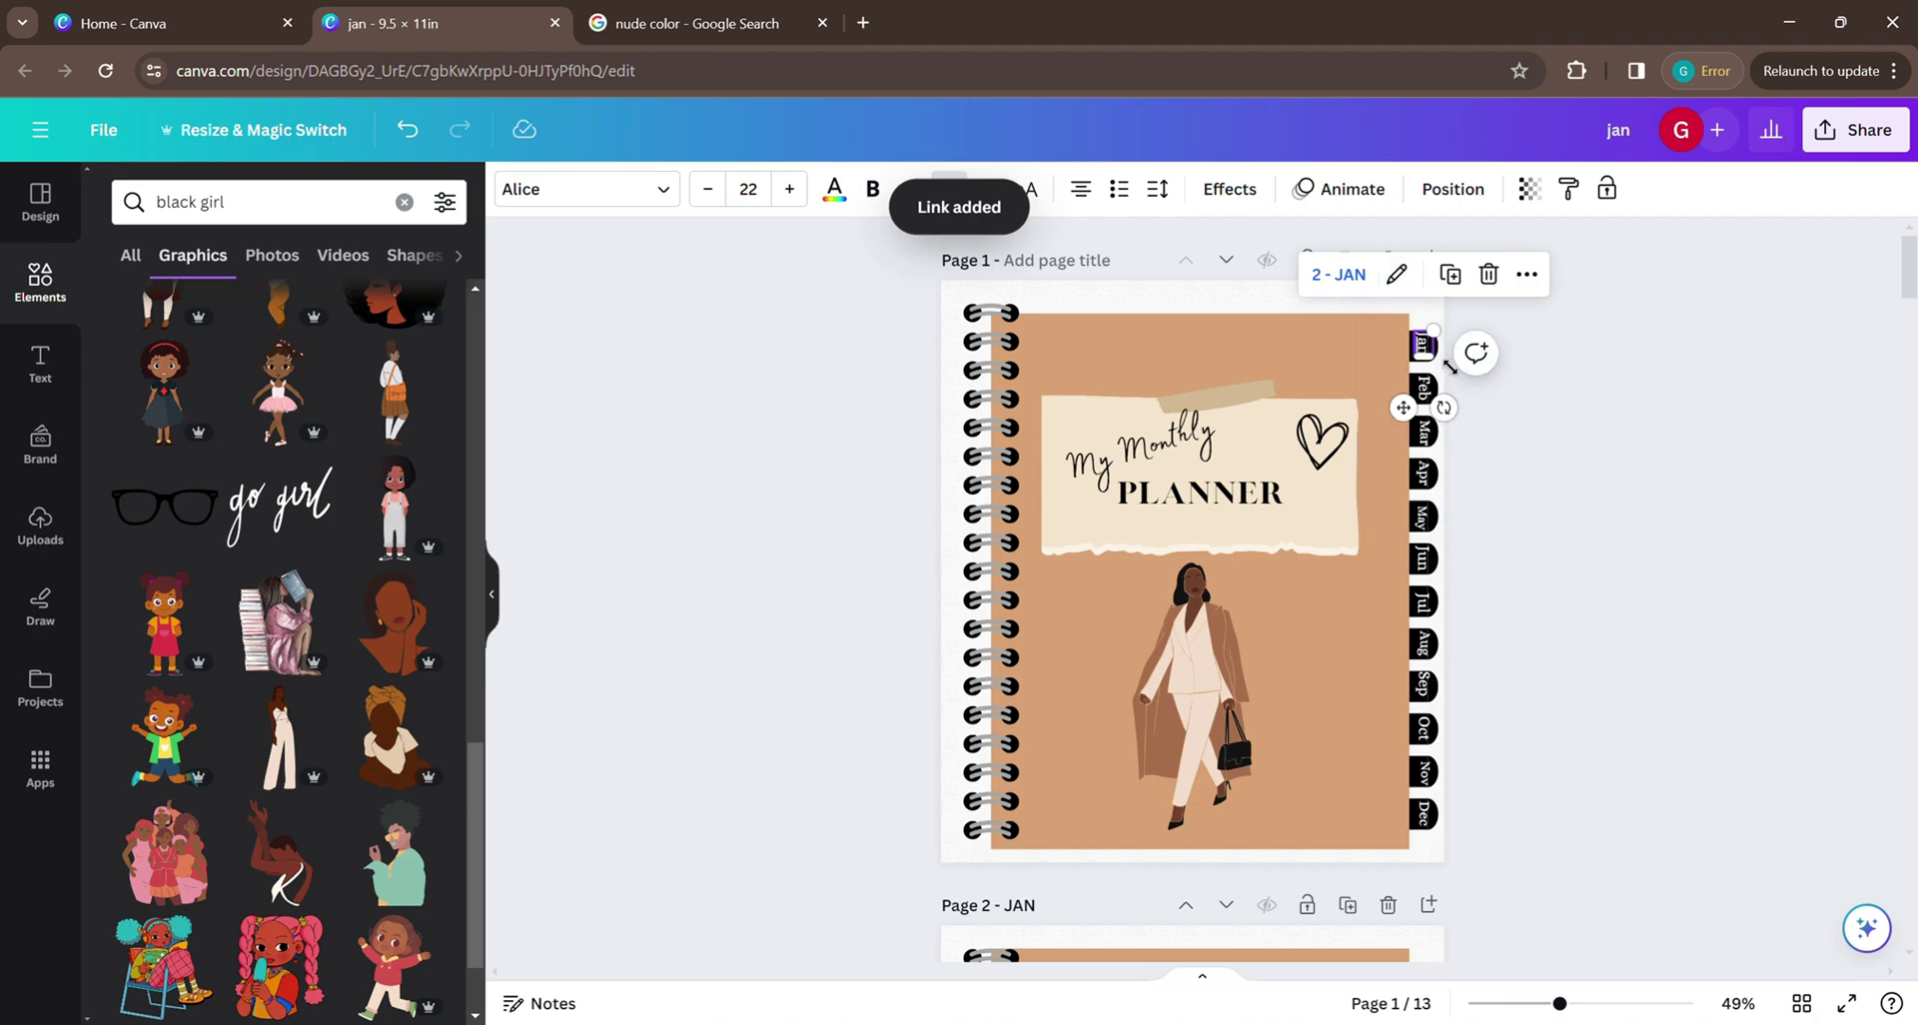
click(1586, 377)
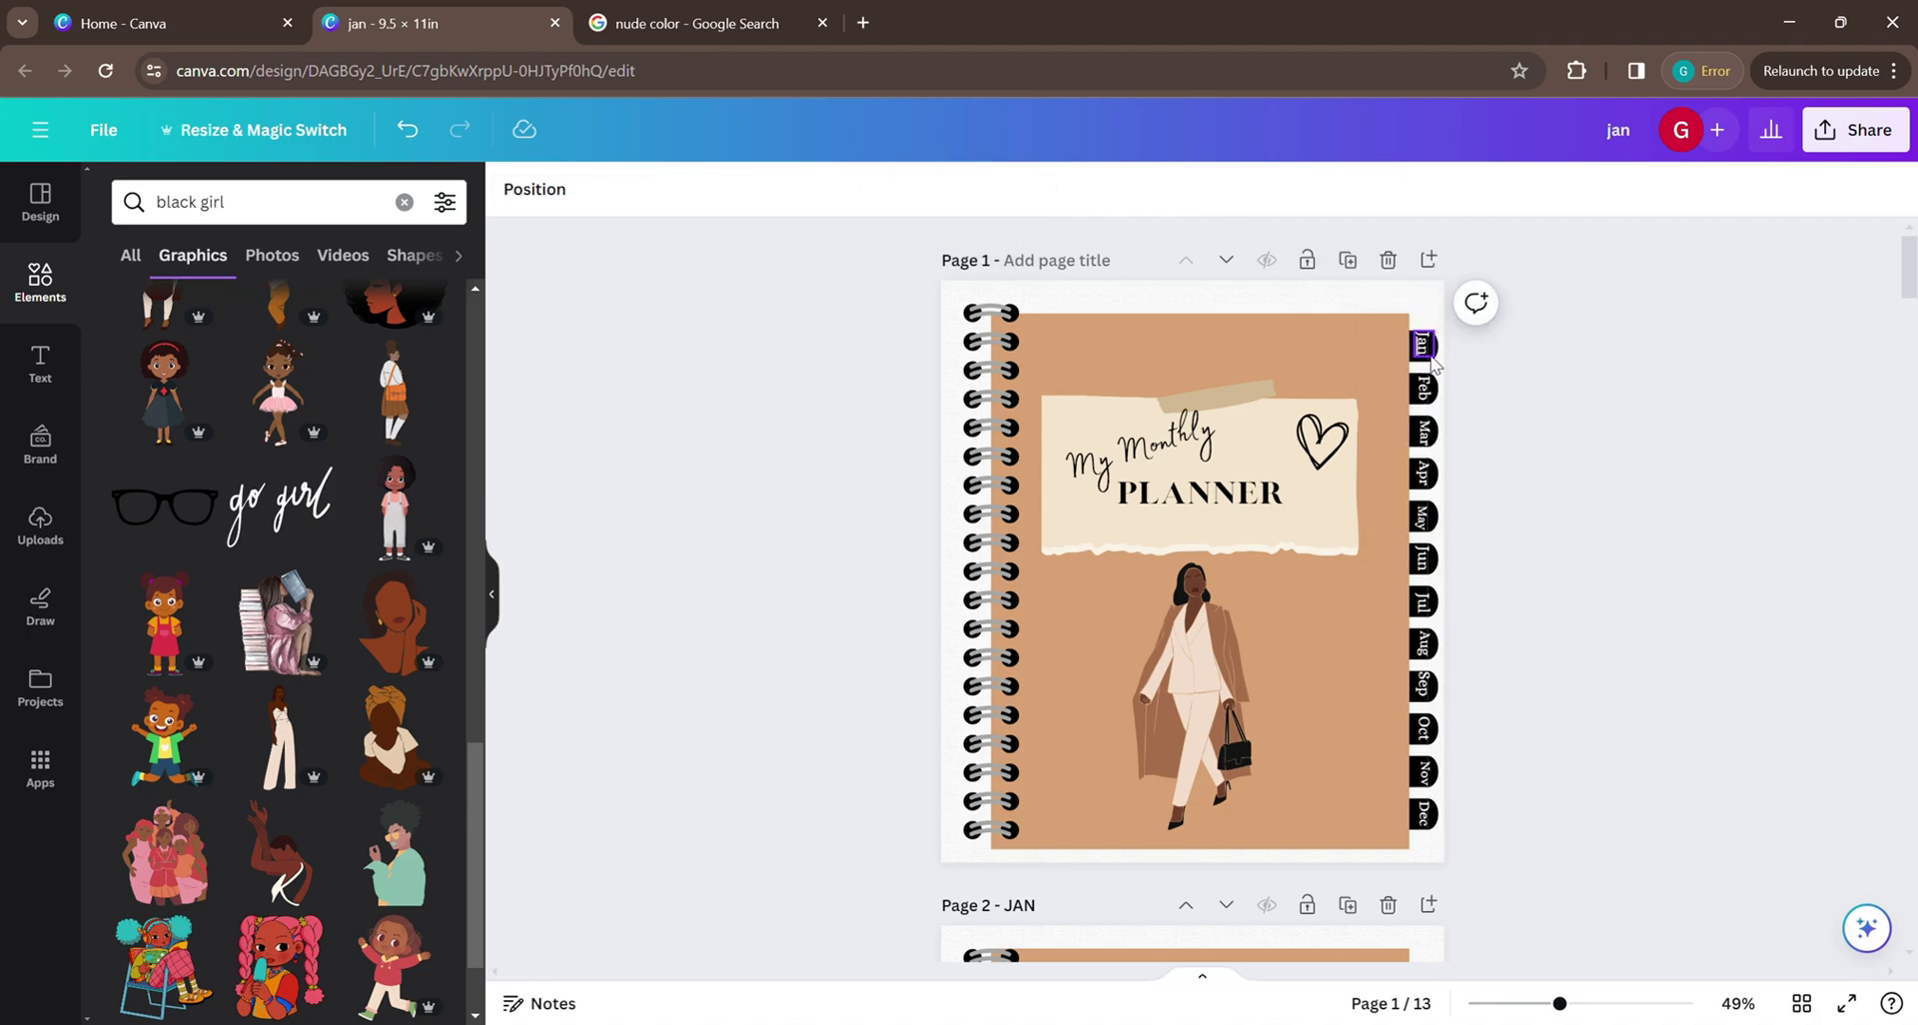
Link the black tab shape behind the cover's Jan label to page 2 - JAN.
click(1434, 366)
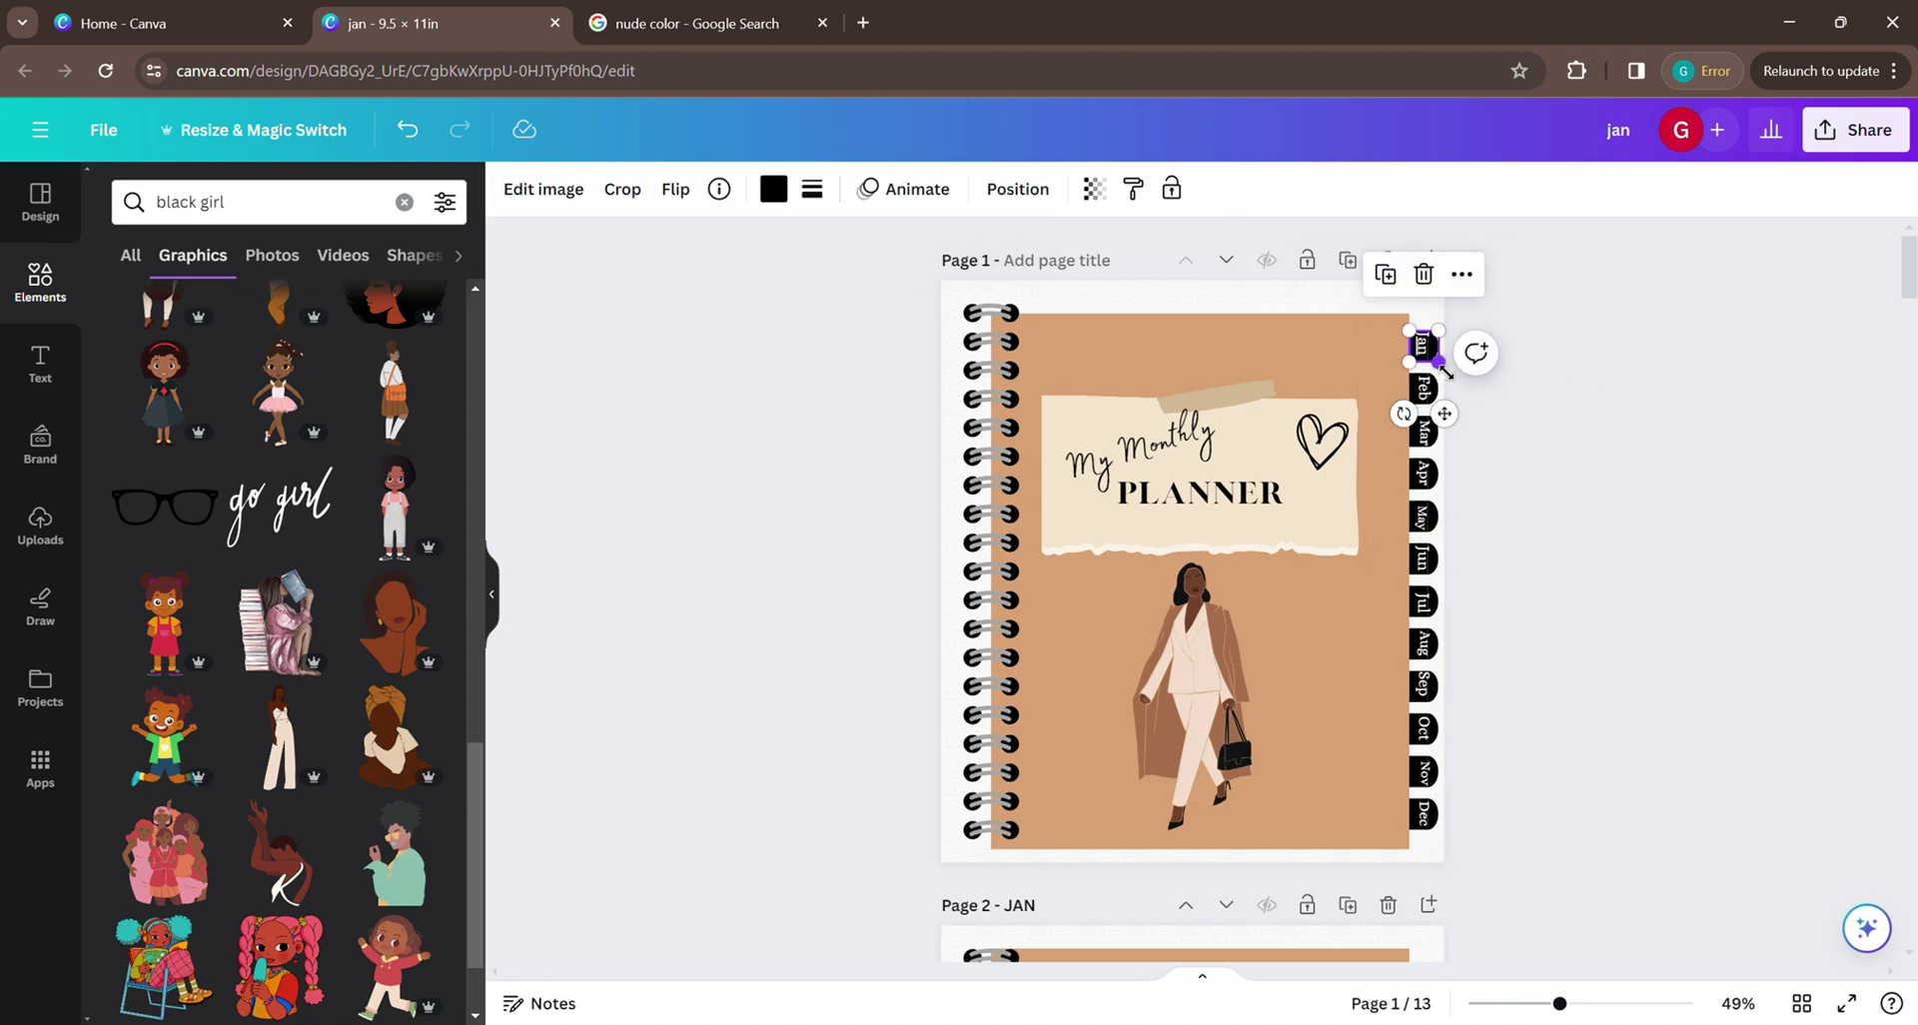
click(1462, 275)
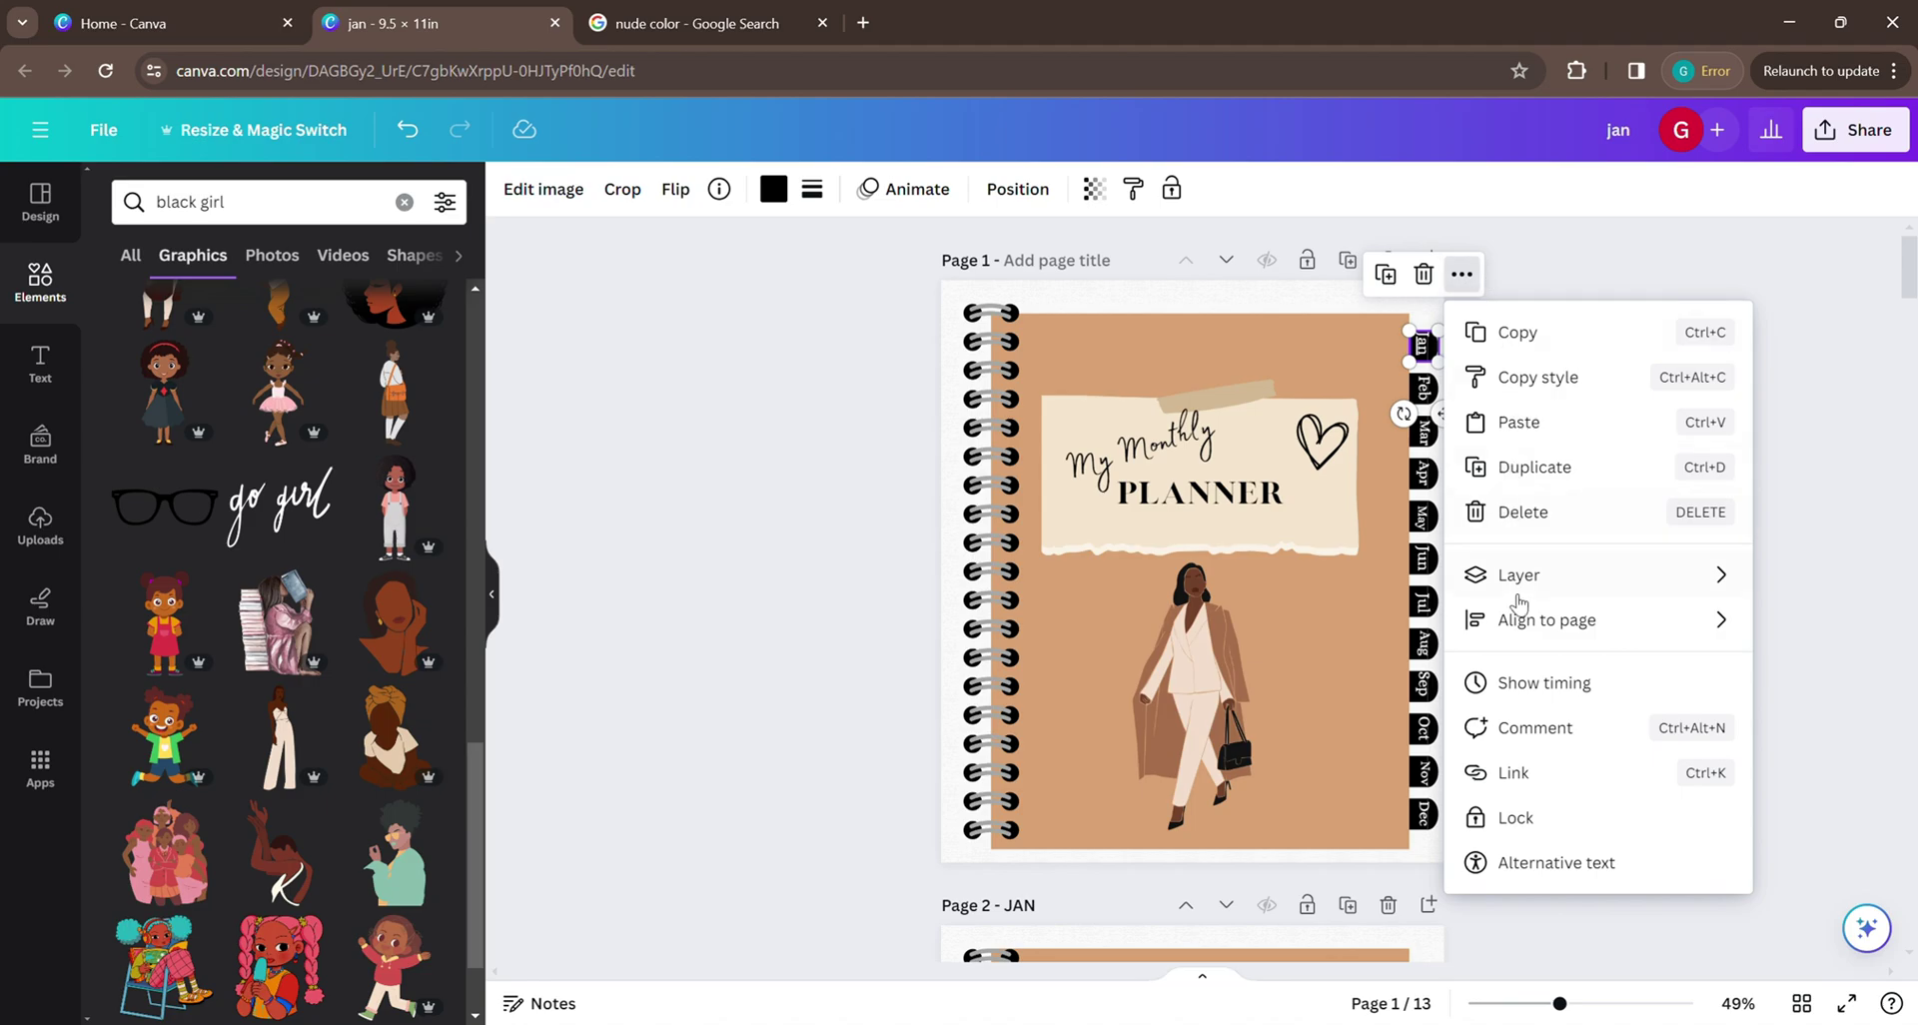
click(1508, 771)
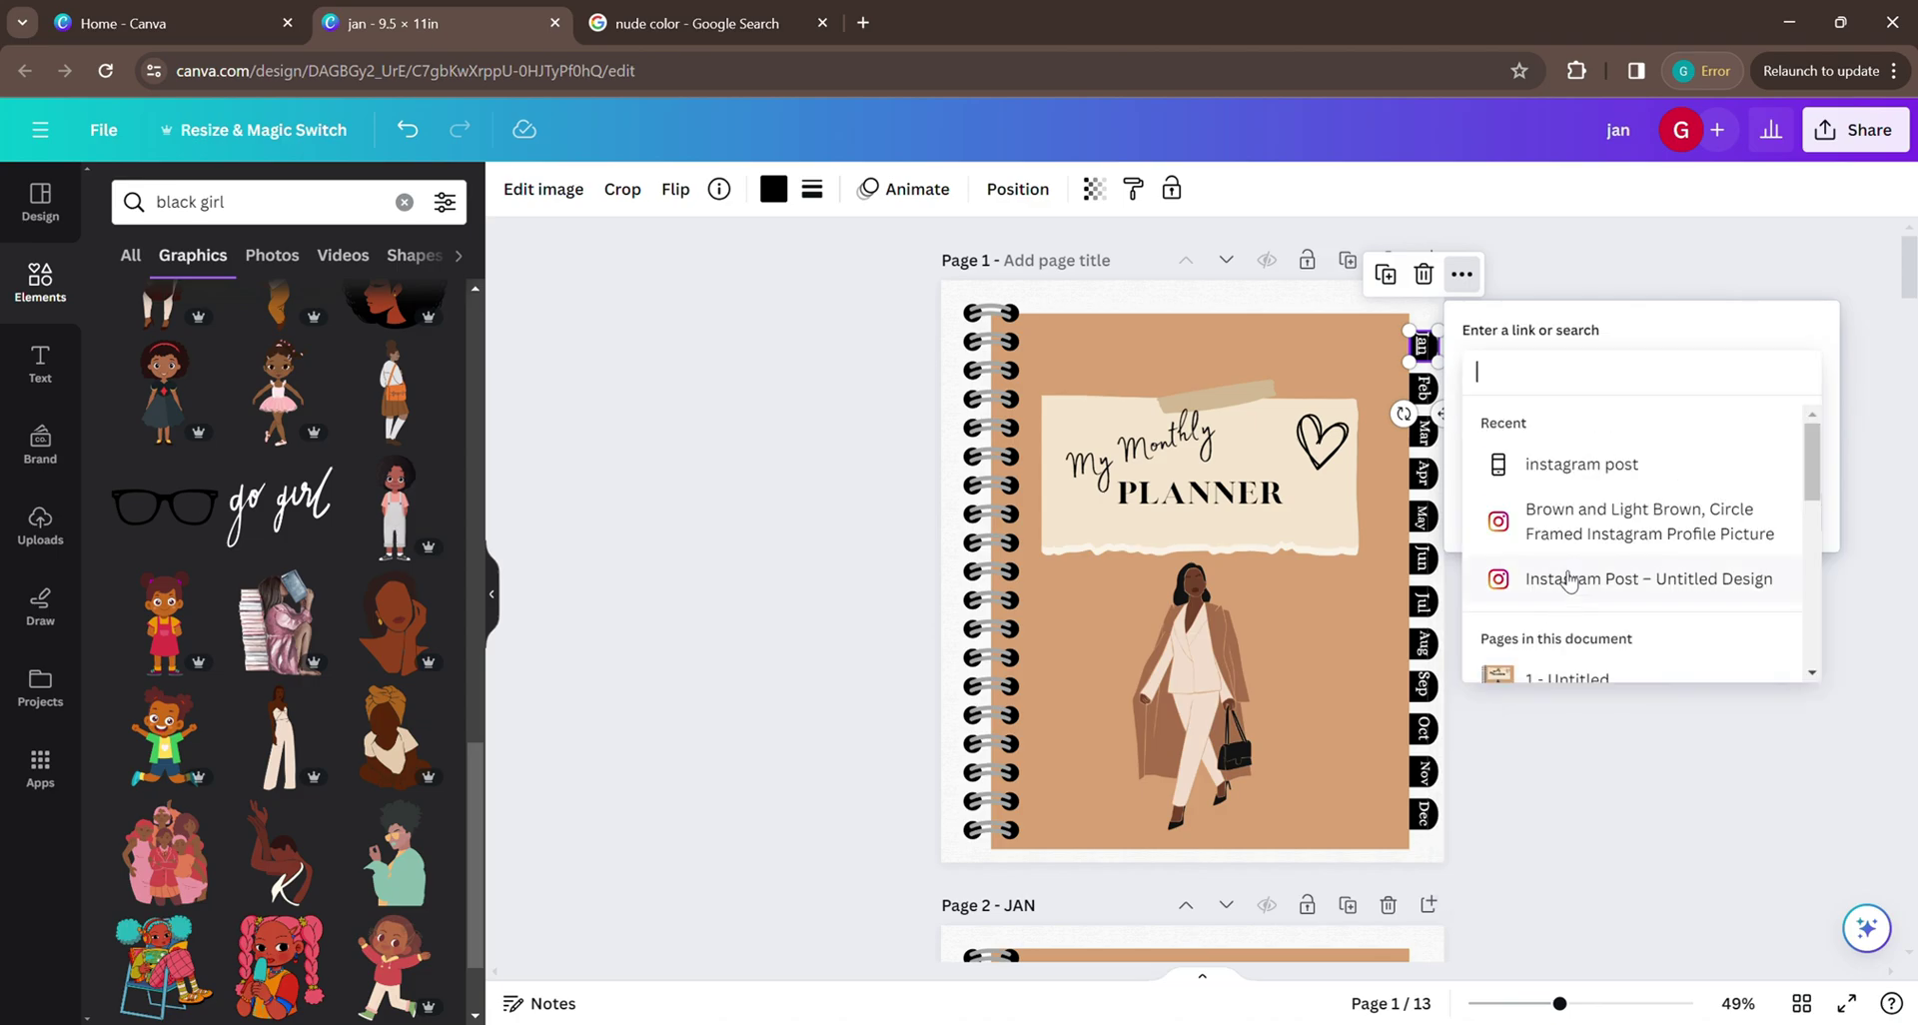
scroll(1578, 540, down, 3)
click(1551, 501)
click(1704, 513)
Link the cover's Feb tab shape and its label text to page 3 - FEB.
click(1422, 388)
click(1459, 316)
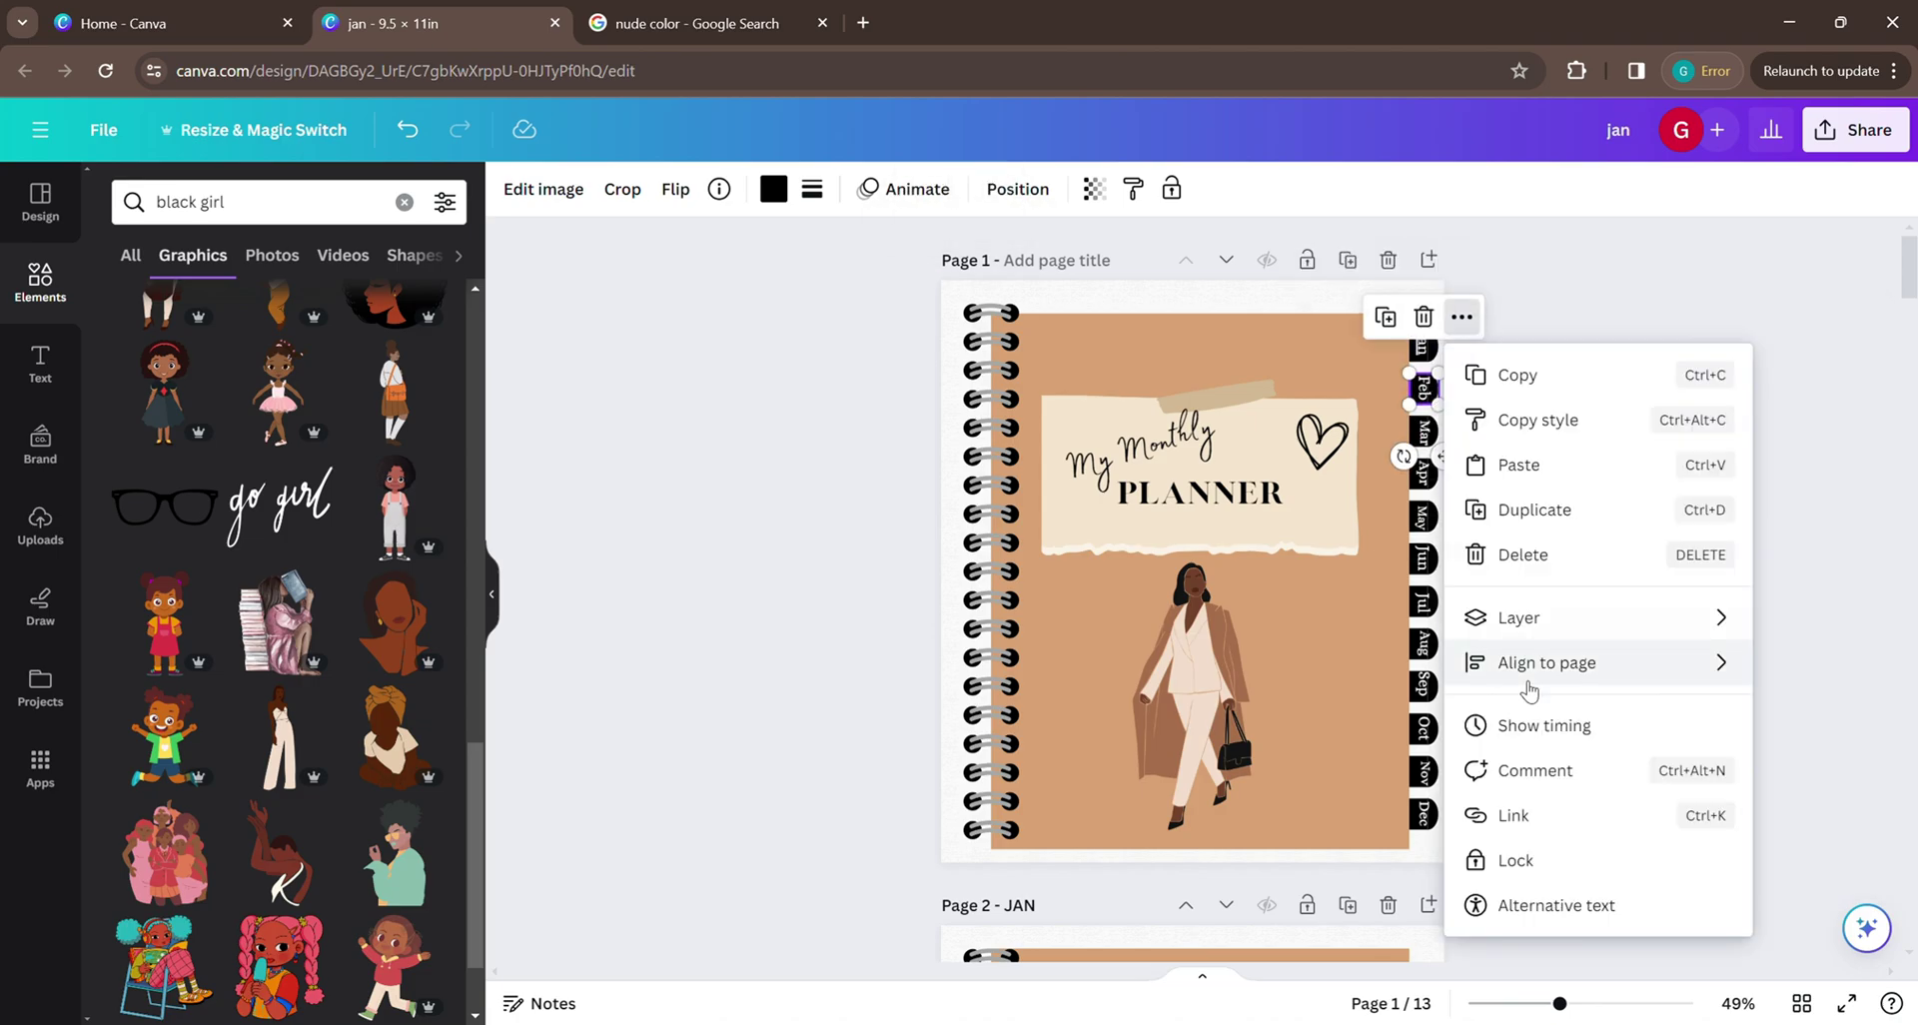
click(1524, 813)
click(1551, 548)
click(1704, 549)
click(1540, 318)
click(1618, 704)
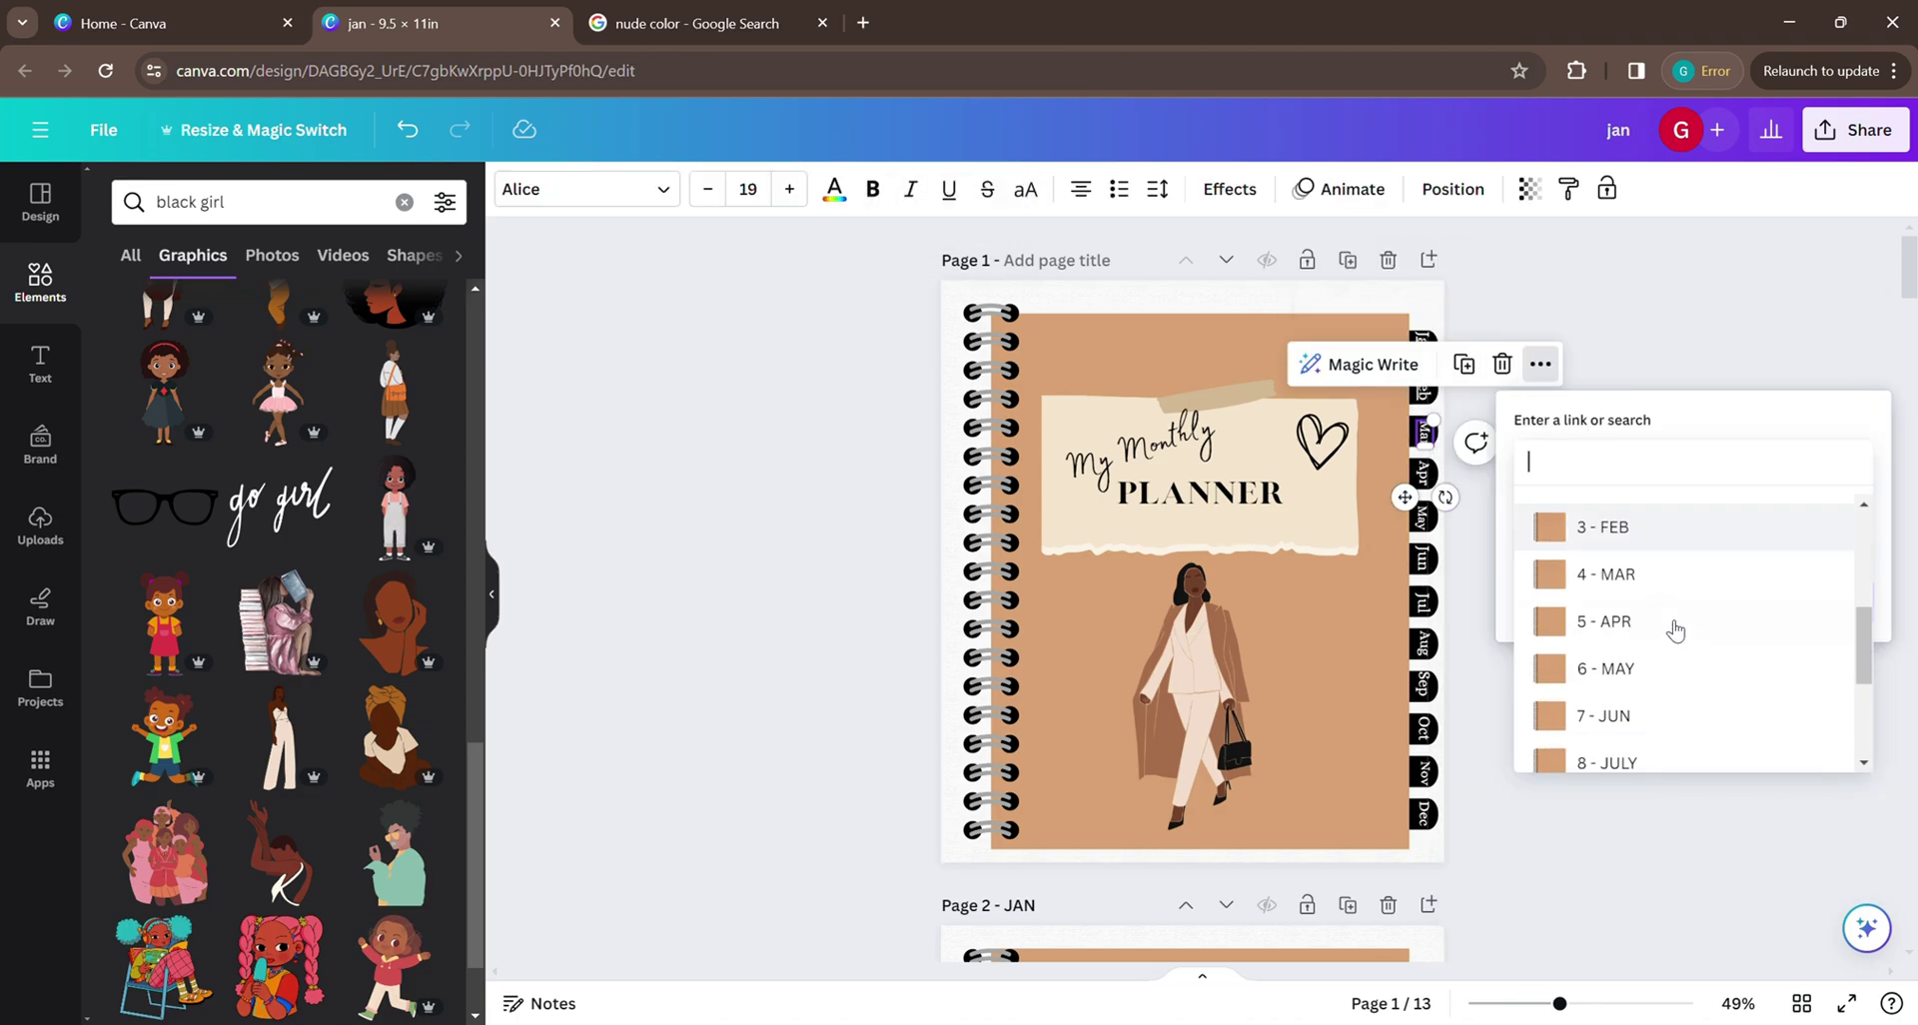
click(1558, 522)
Link the cover's Mar tab to page 4 - MAR and its Apr tab to page 5 - APR.
click(1422, 432)
key(ctrl+k)
click(1594, 583)
click(1422, 473)
click(1530, 399)
click(1597, 710)
click(1558, 617)
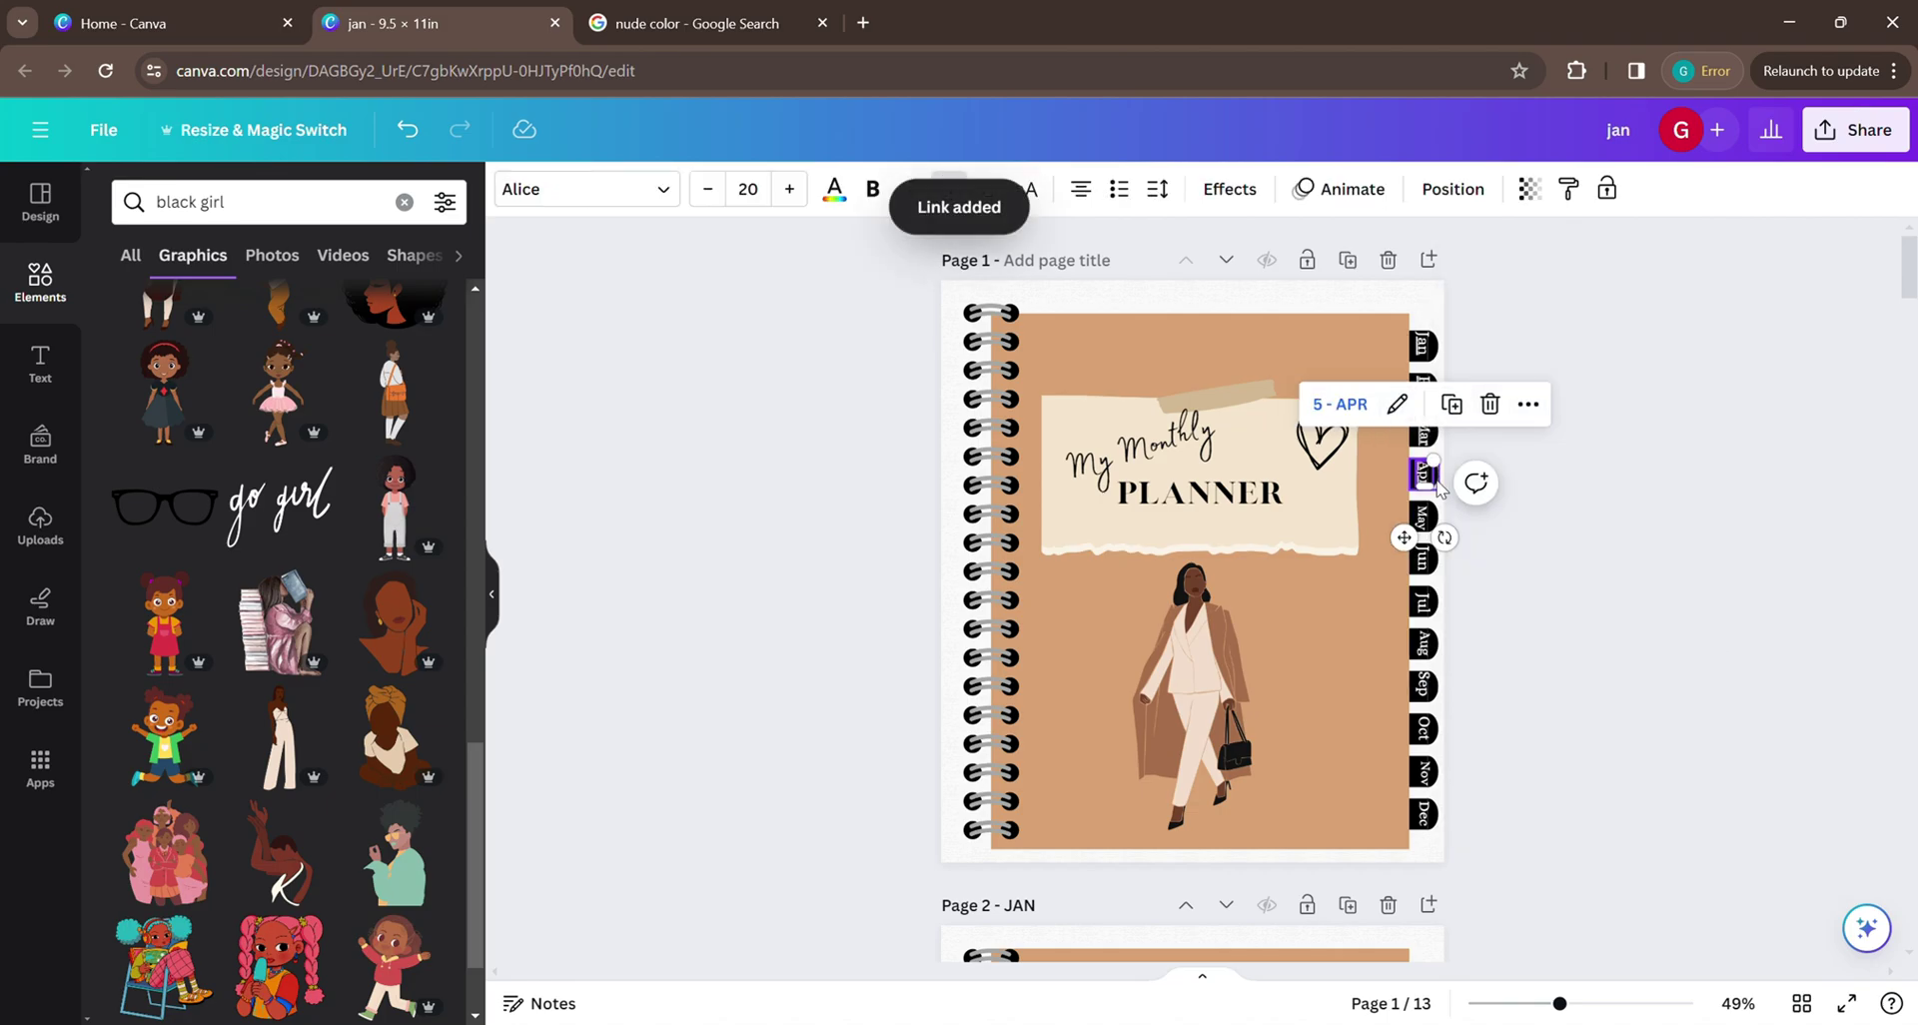
Link the cover's May tab shape and label text to page 6 - MAY.
click(1423, 516)
key(ctrl+k)
click(1558, 619)
key(ctrl+k)
click(1695, 686)
click(1423, 516)
key(ctrl+k)
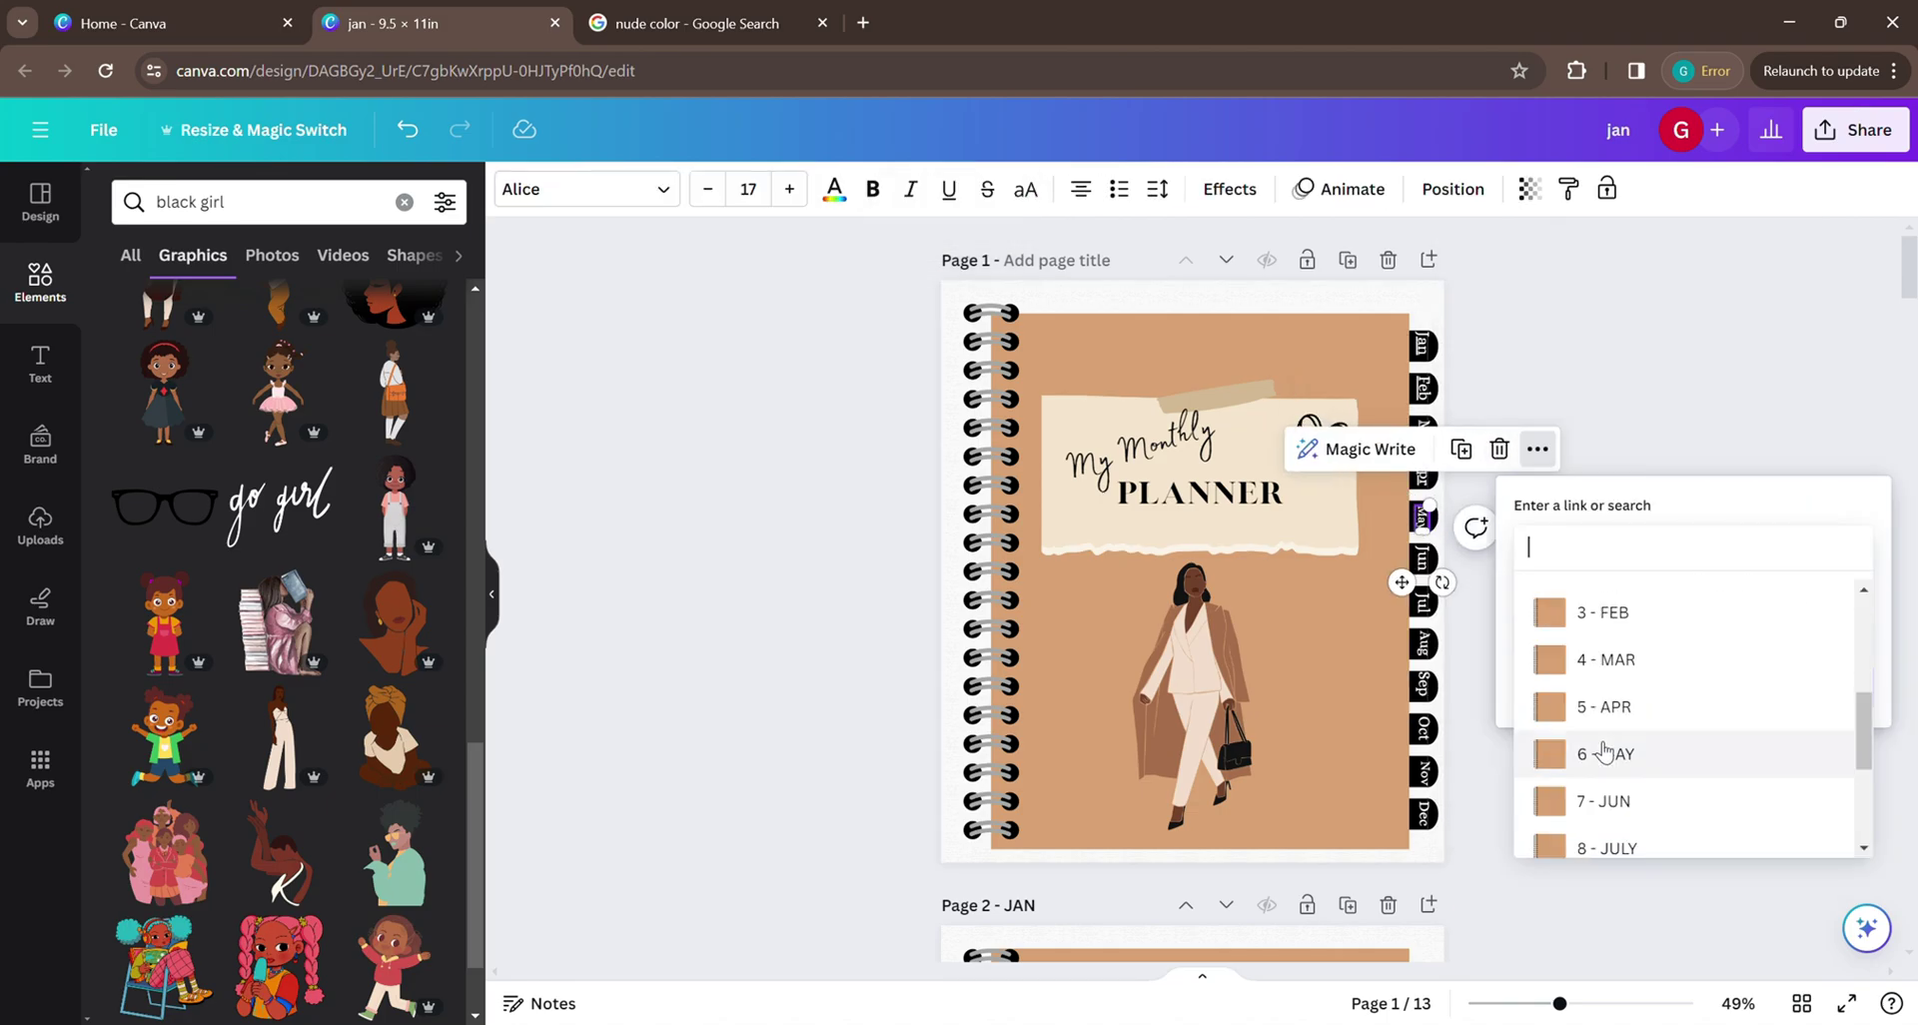
click(1605, 745)
Link the cover's remaining tabs from Jun through Dec to their matching month pages, from 7 - JUN to 13 - DEC.
click(1422, 555)
click(1533, 480)
click(1423, 557)
key(ctrl+k)
click(1665, 753)
click(1422, 814)
key(ctrl+k)
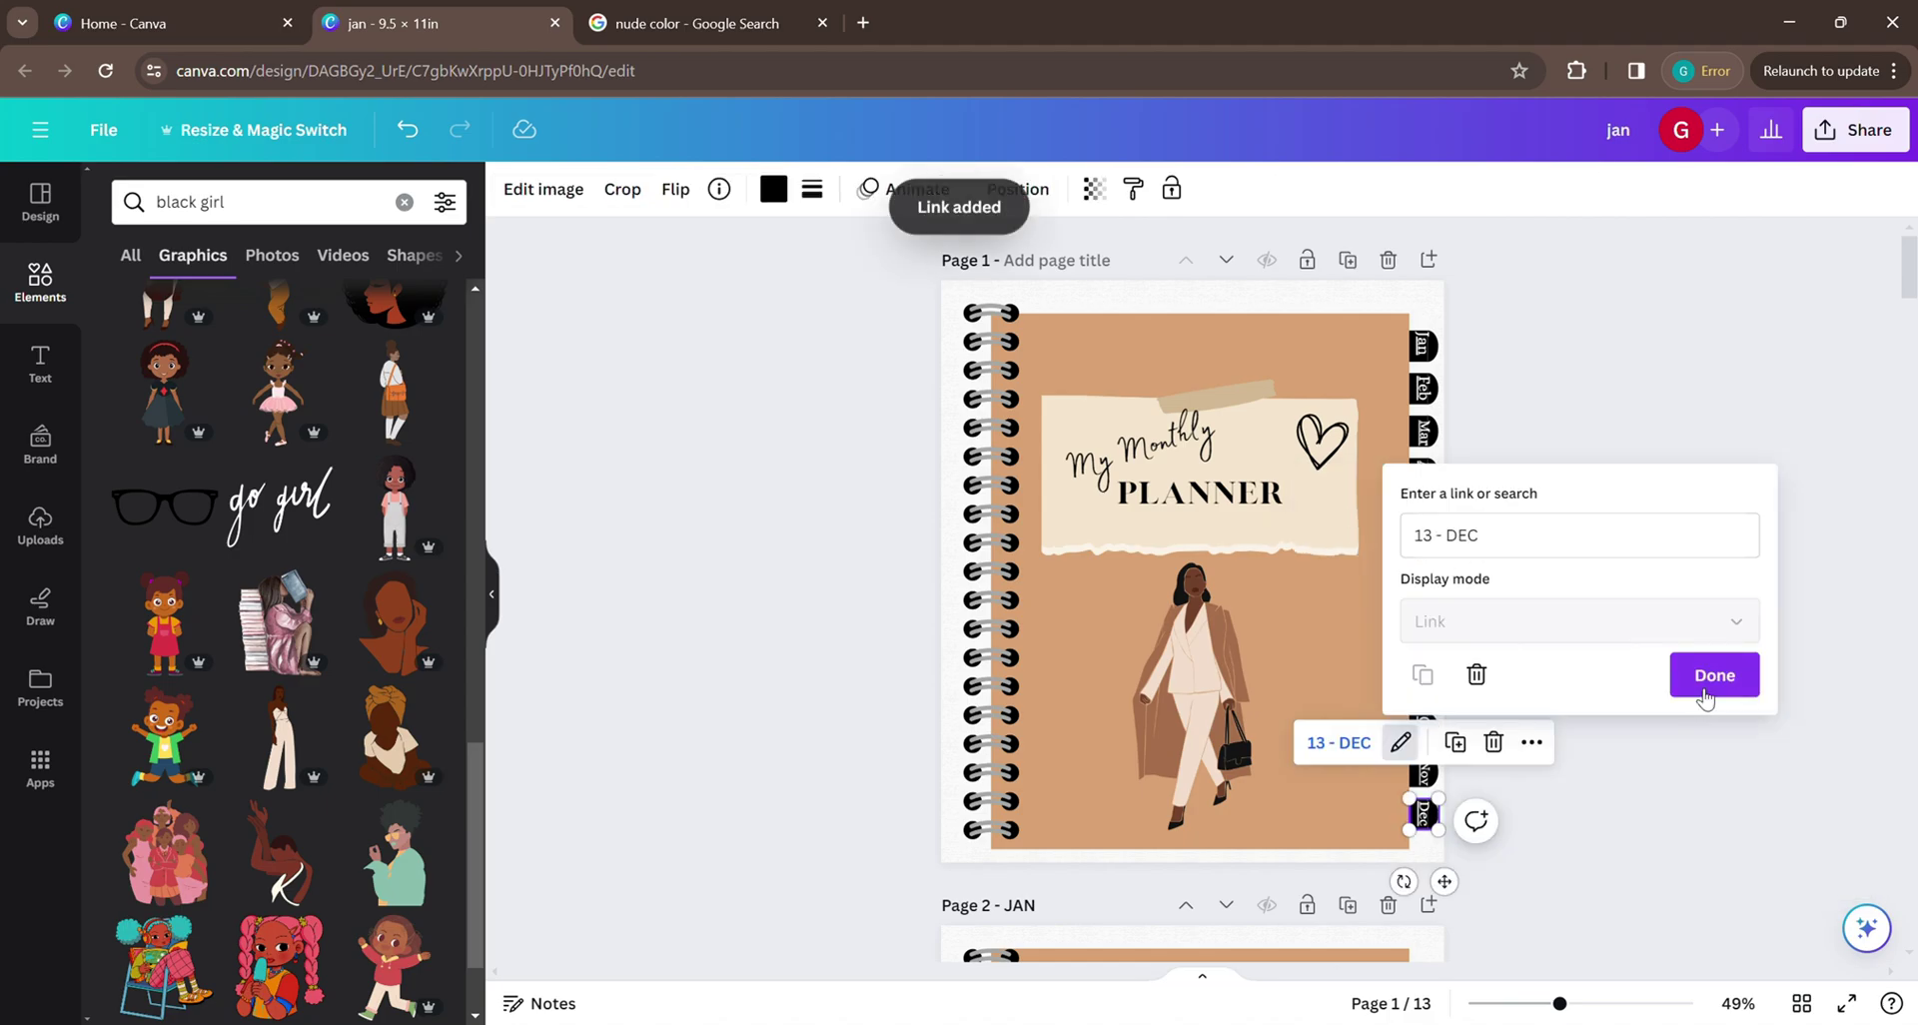
click(1710, 675)
click(1676, 578)
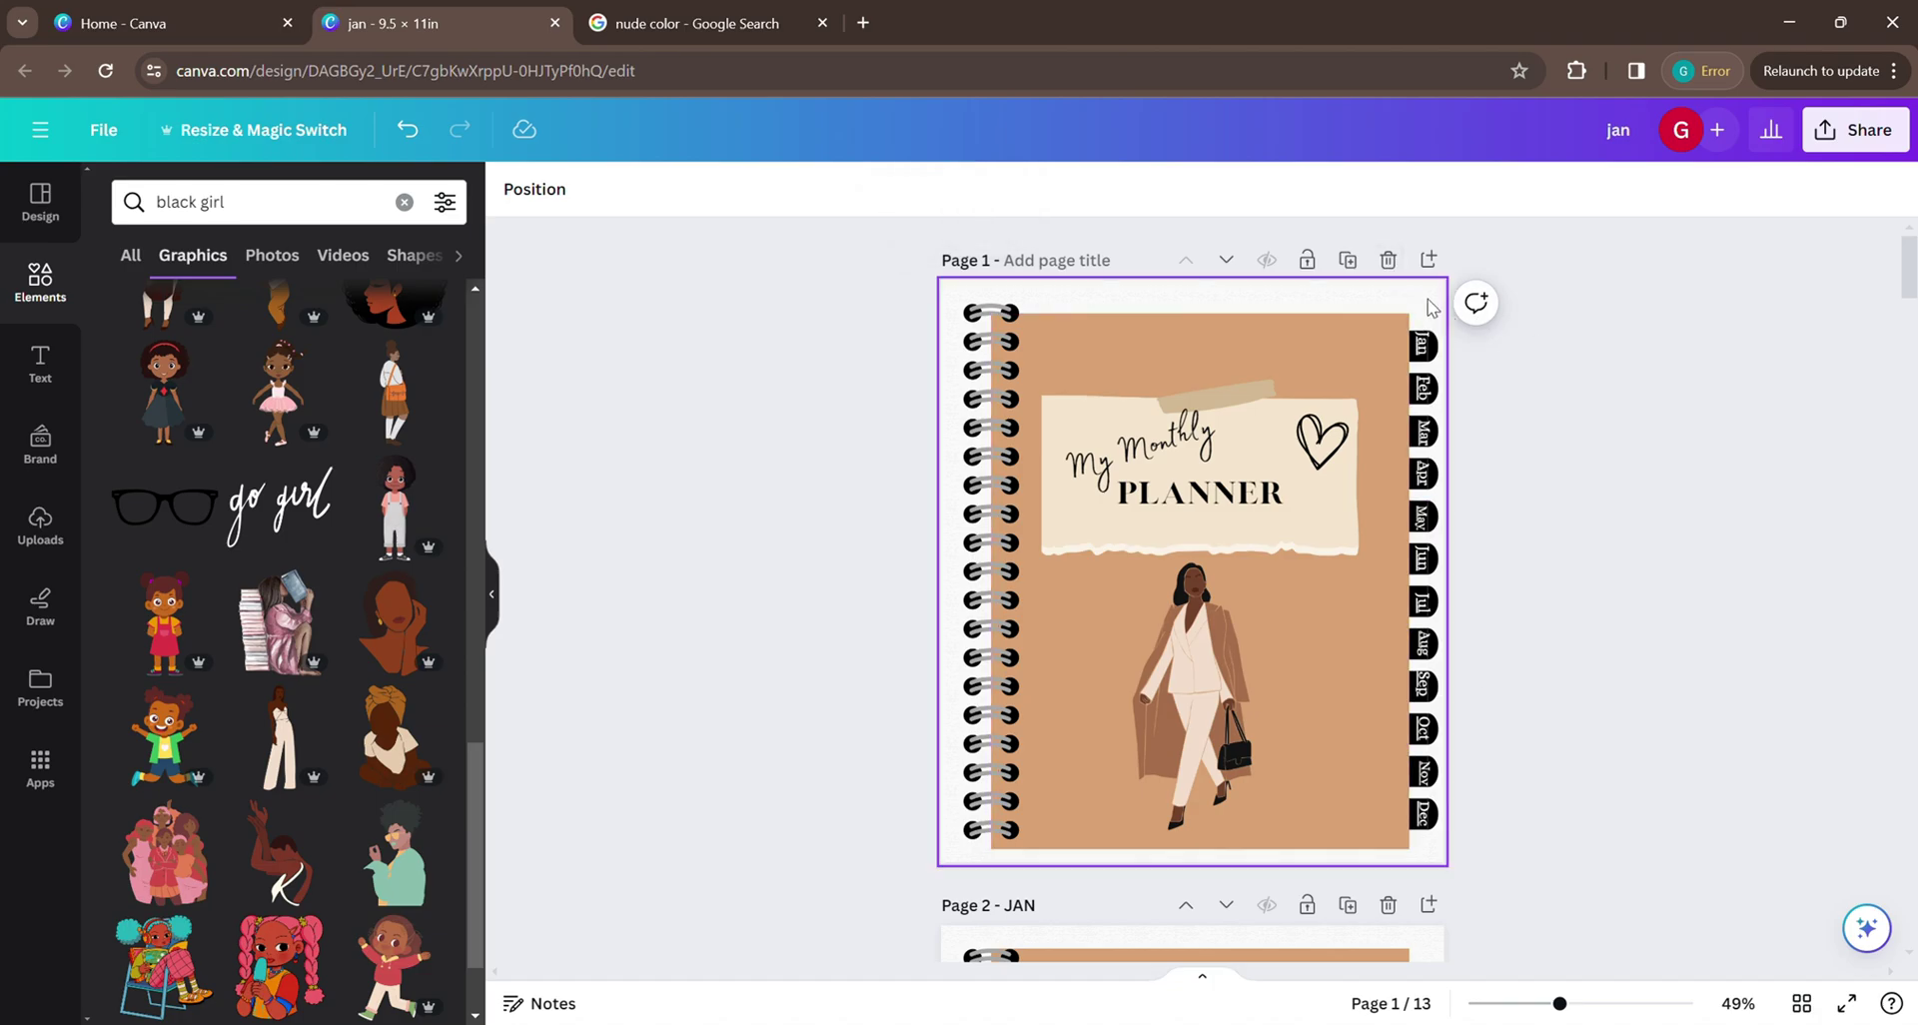
Remove the underline from the linked Jan, Feb, Mar and Apr labels on the cover.
click(1423, 344)
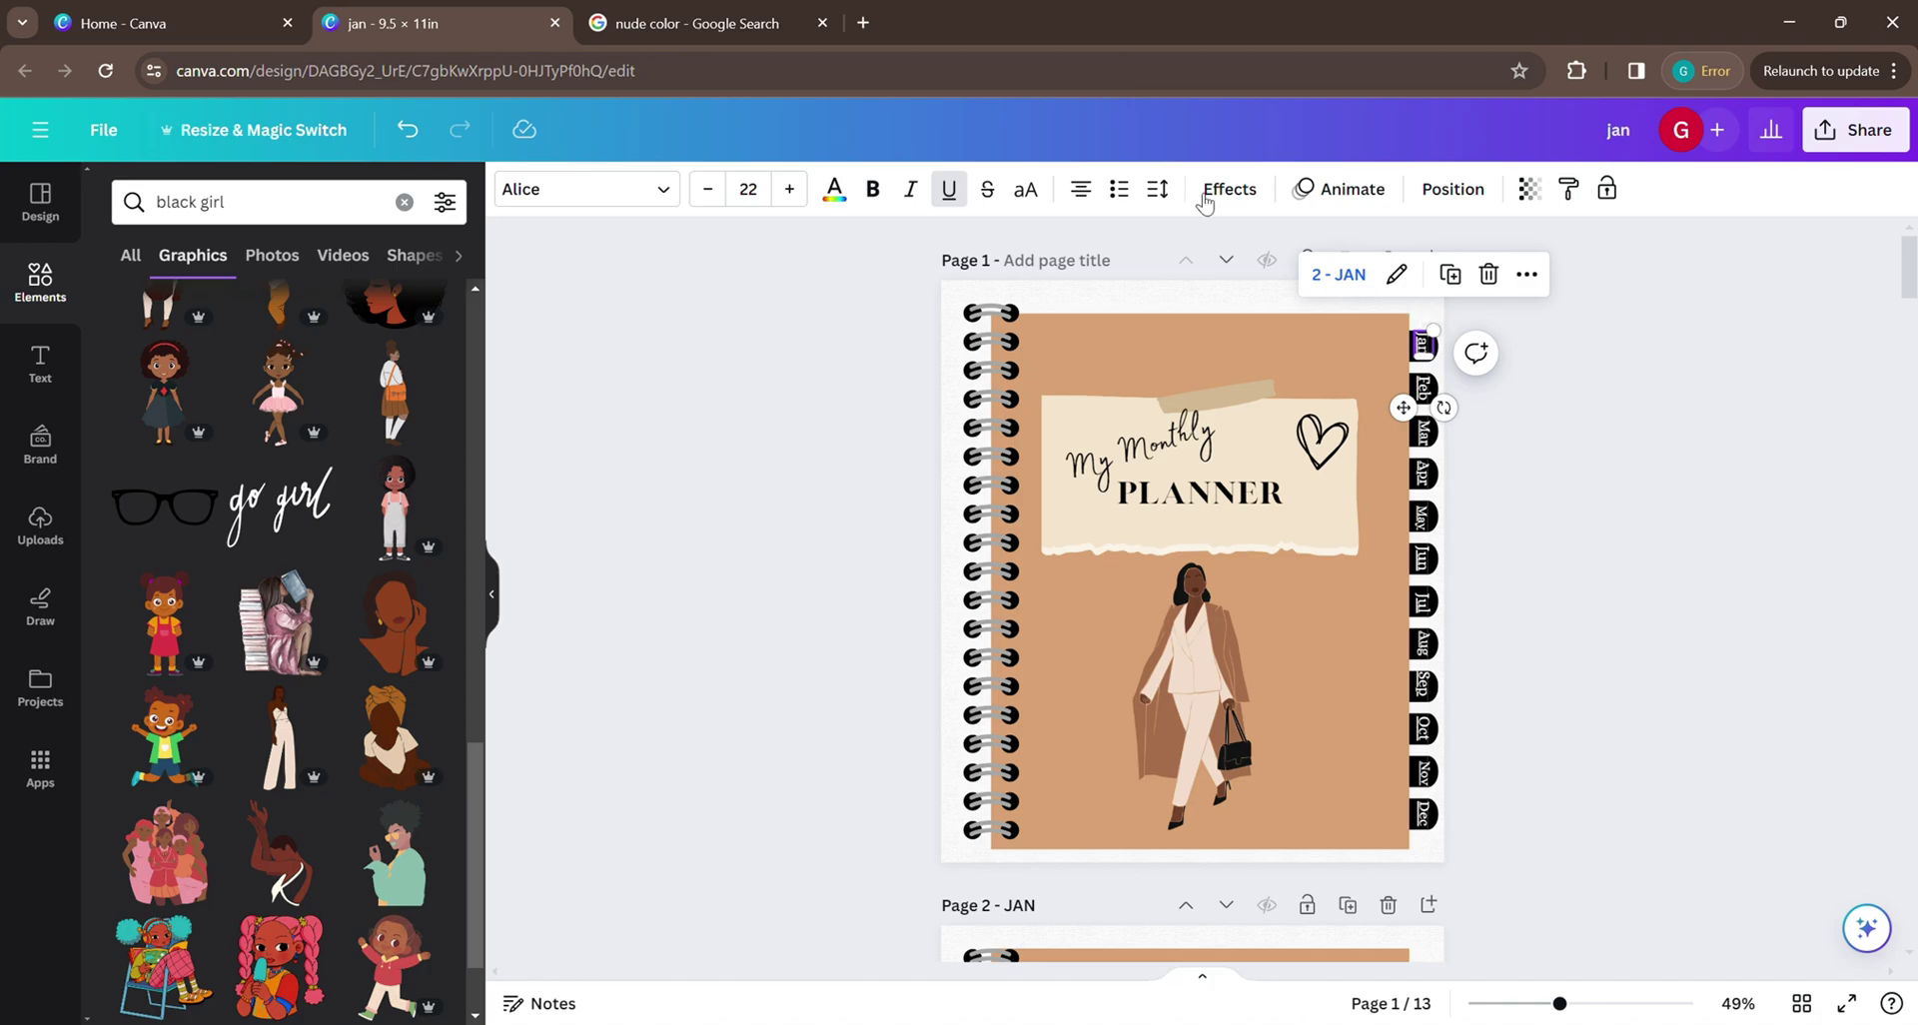
click(947, 188)
click(1708, 501)
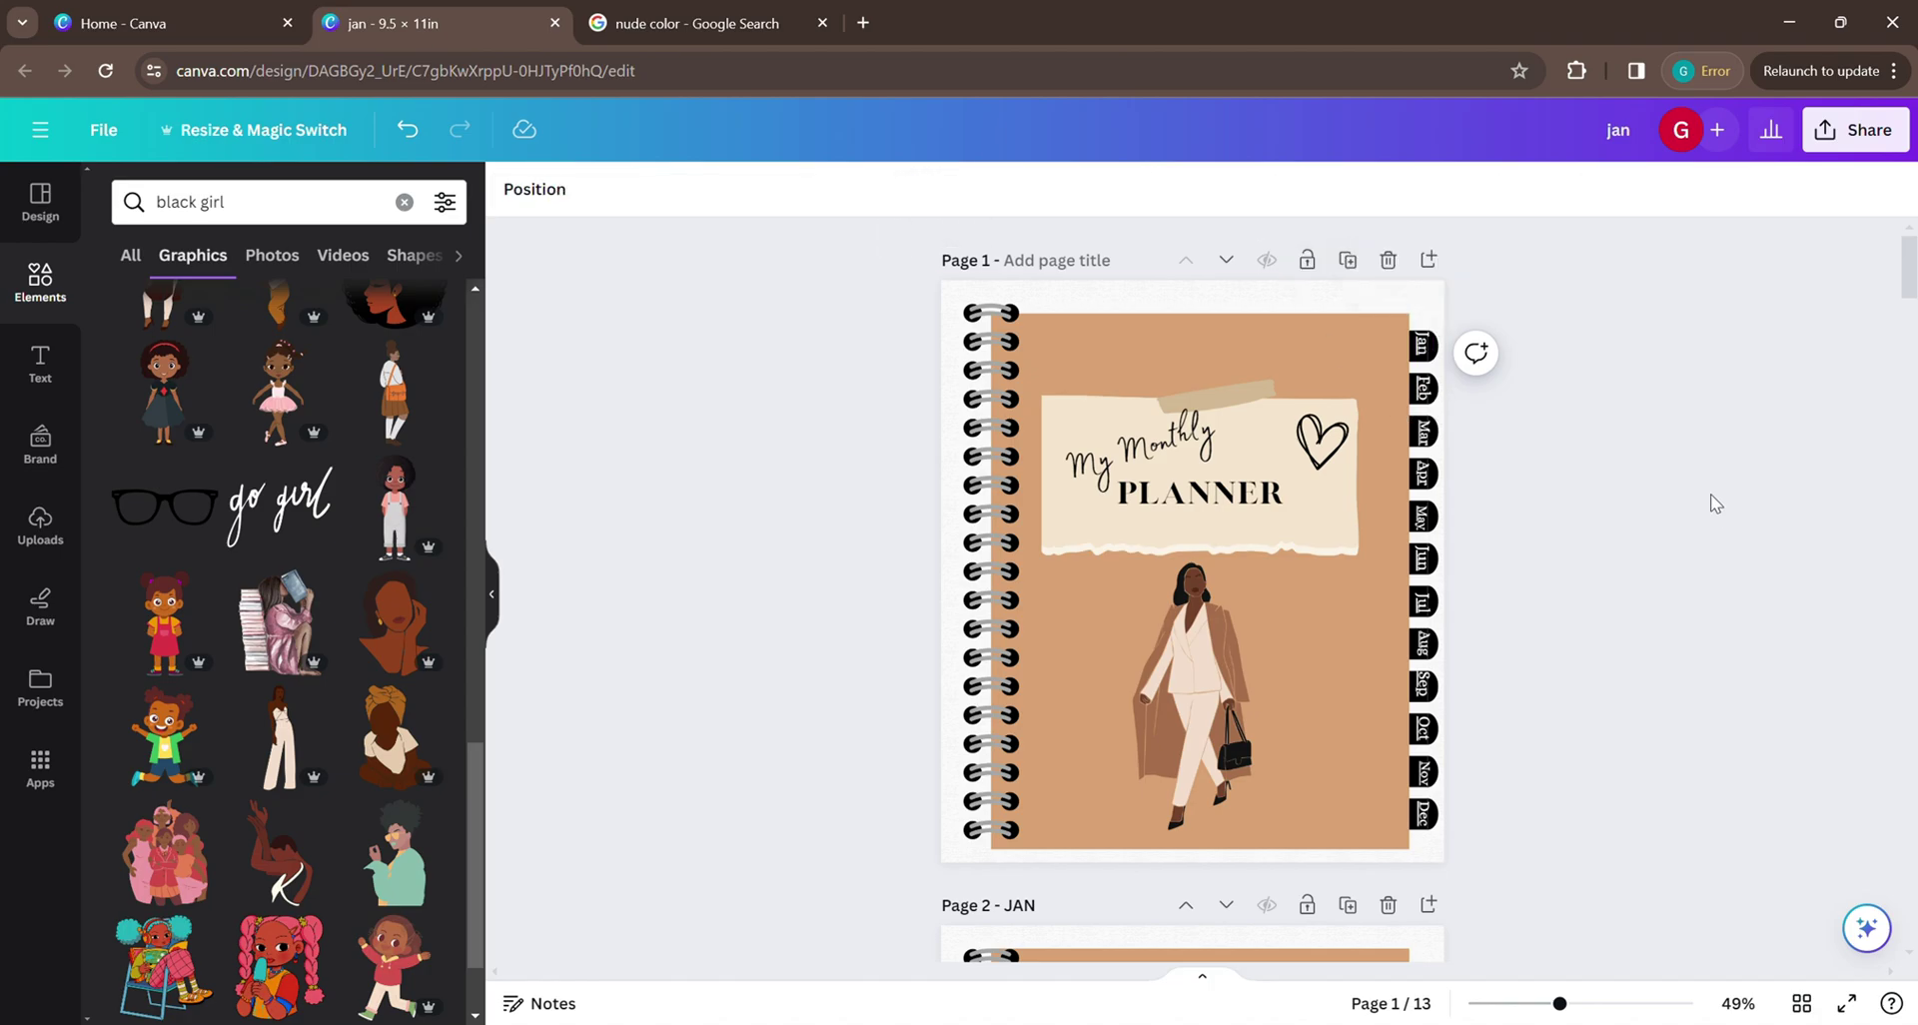
click(1422, 345)
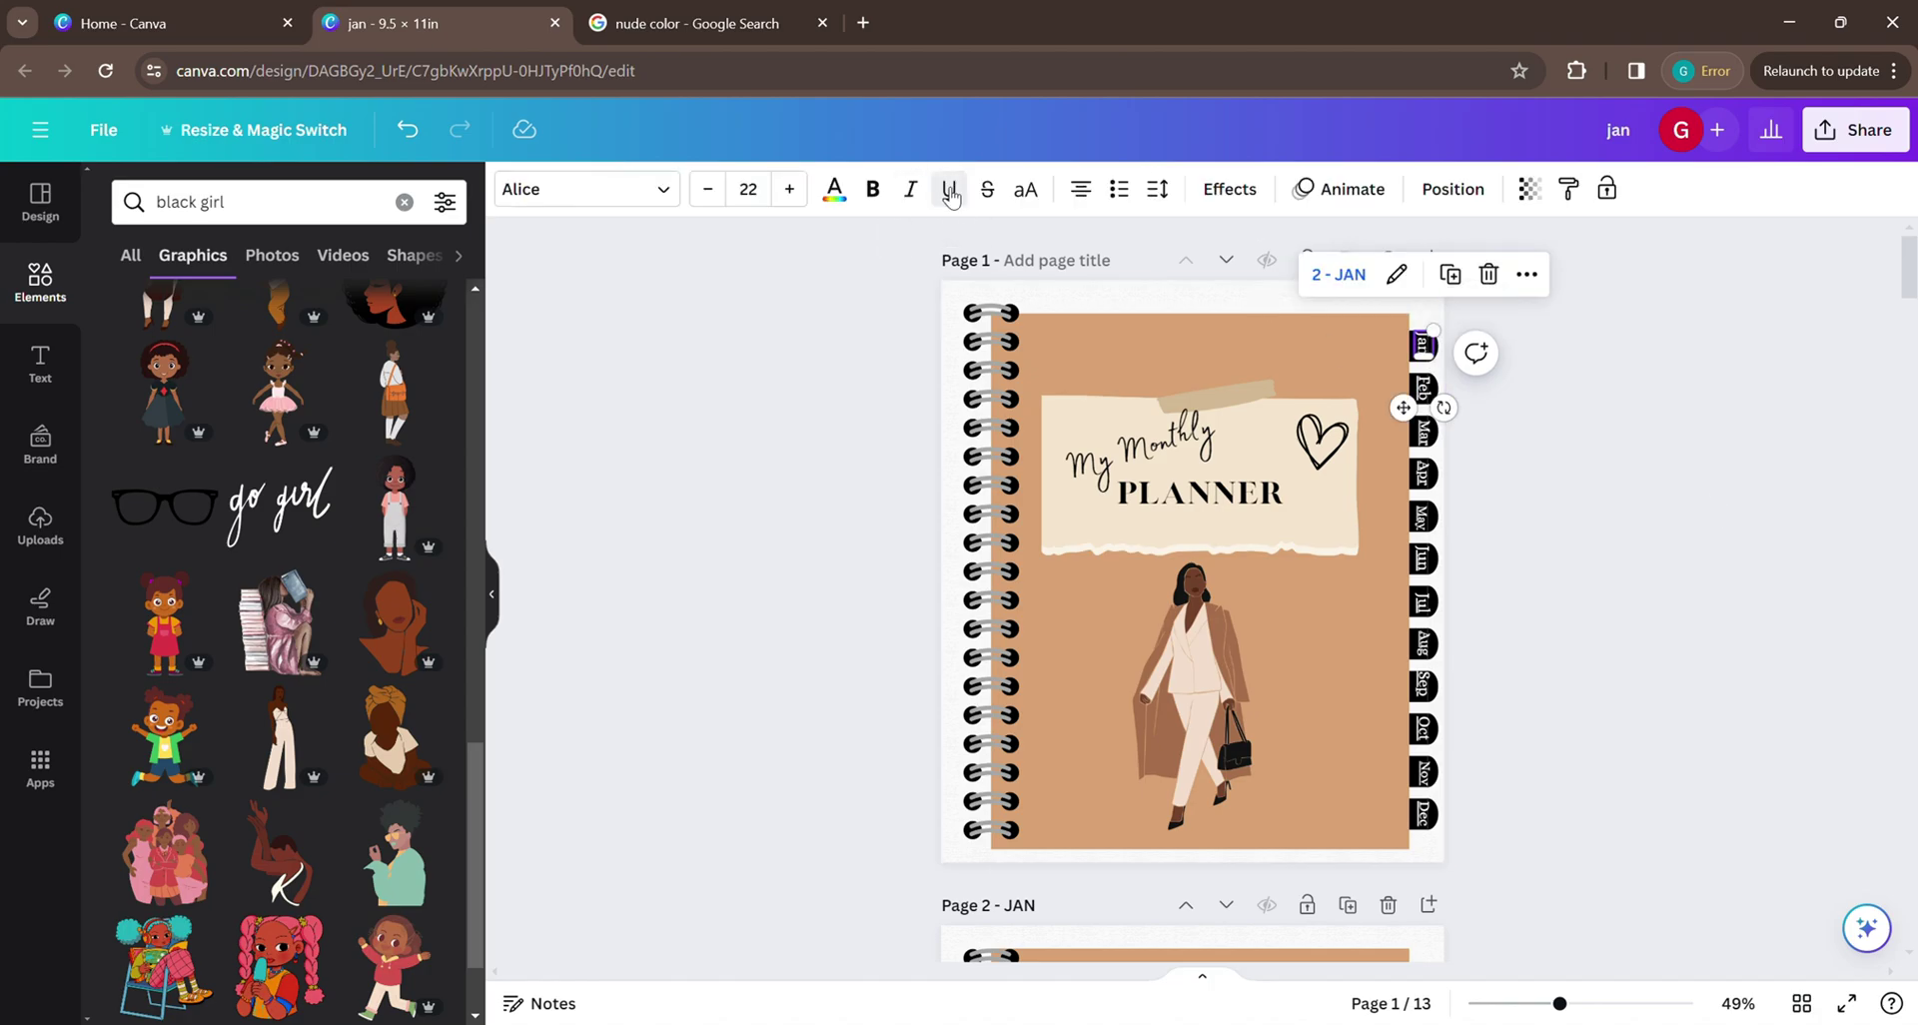
click(1422, 388)
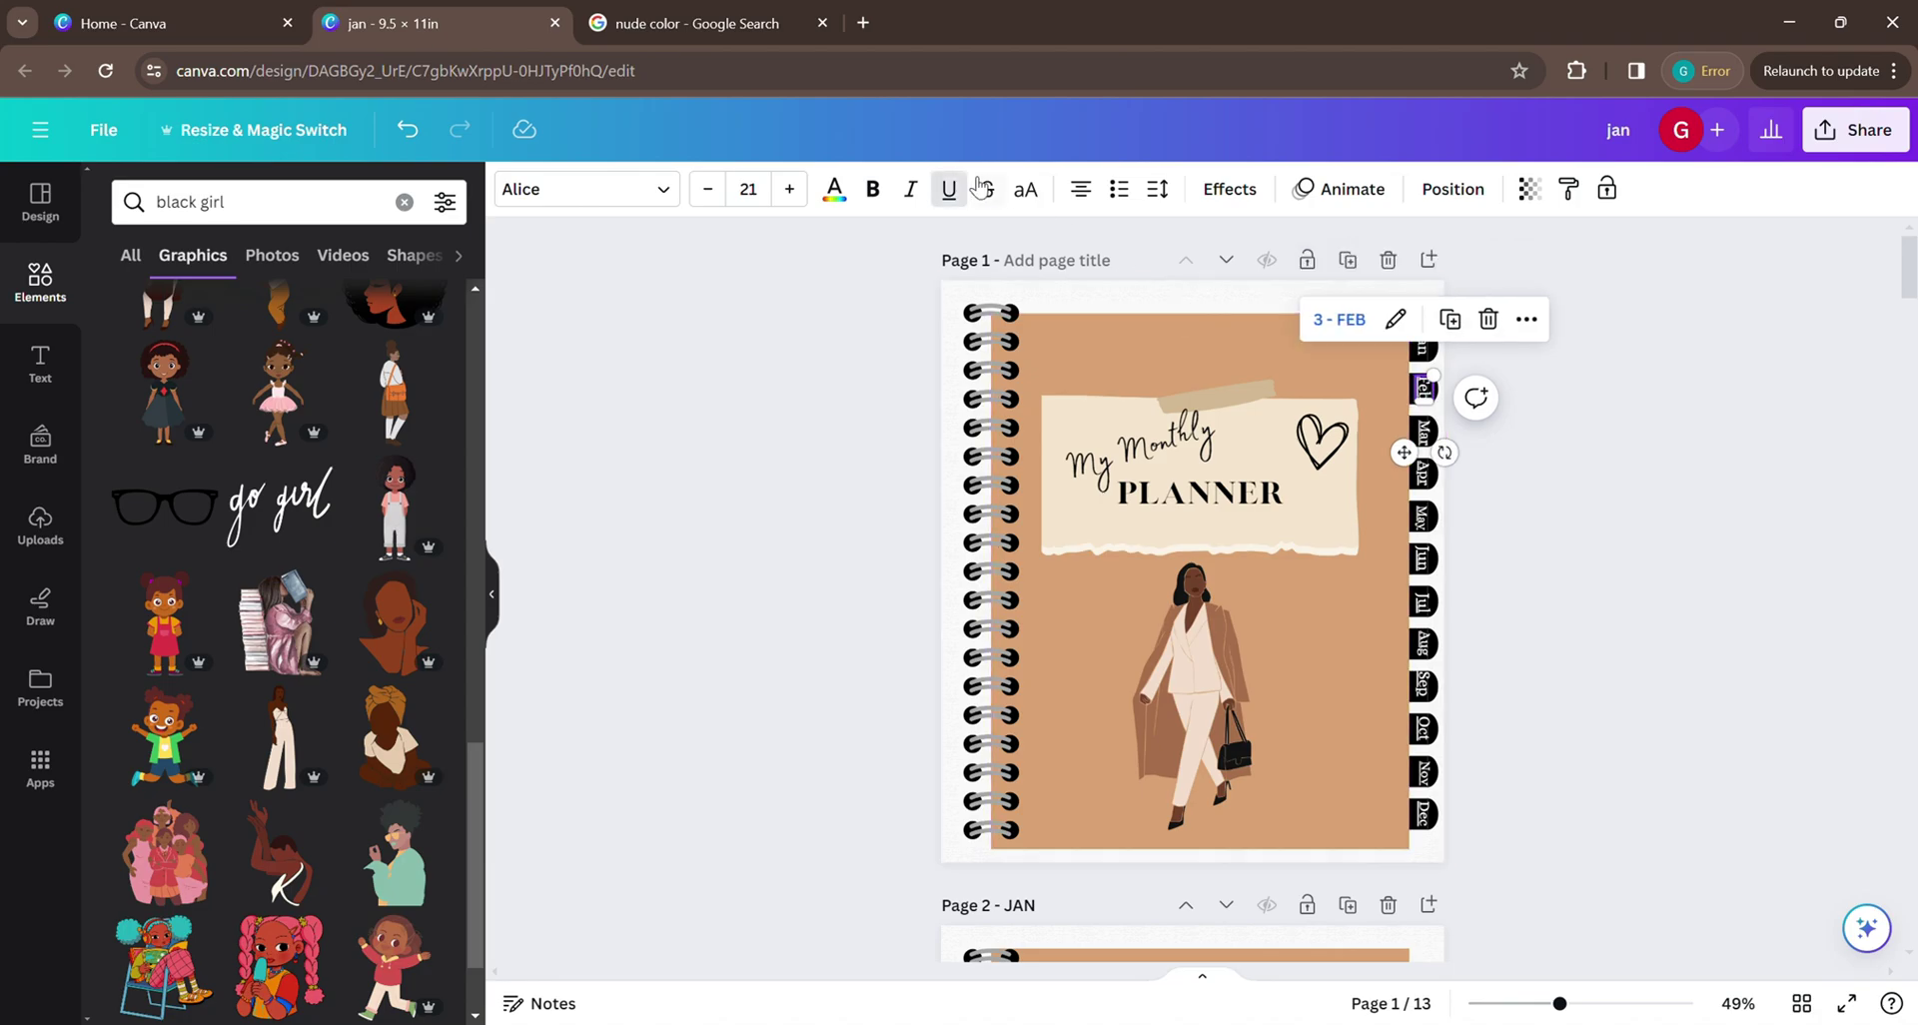
key(Tab)
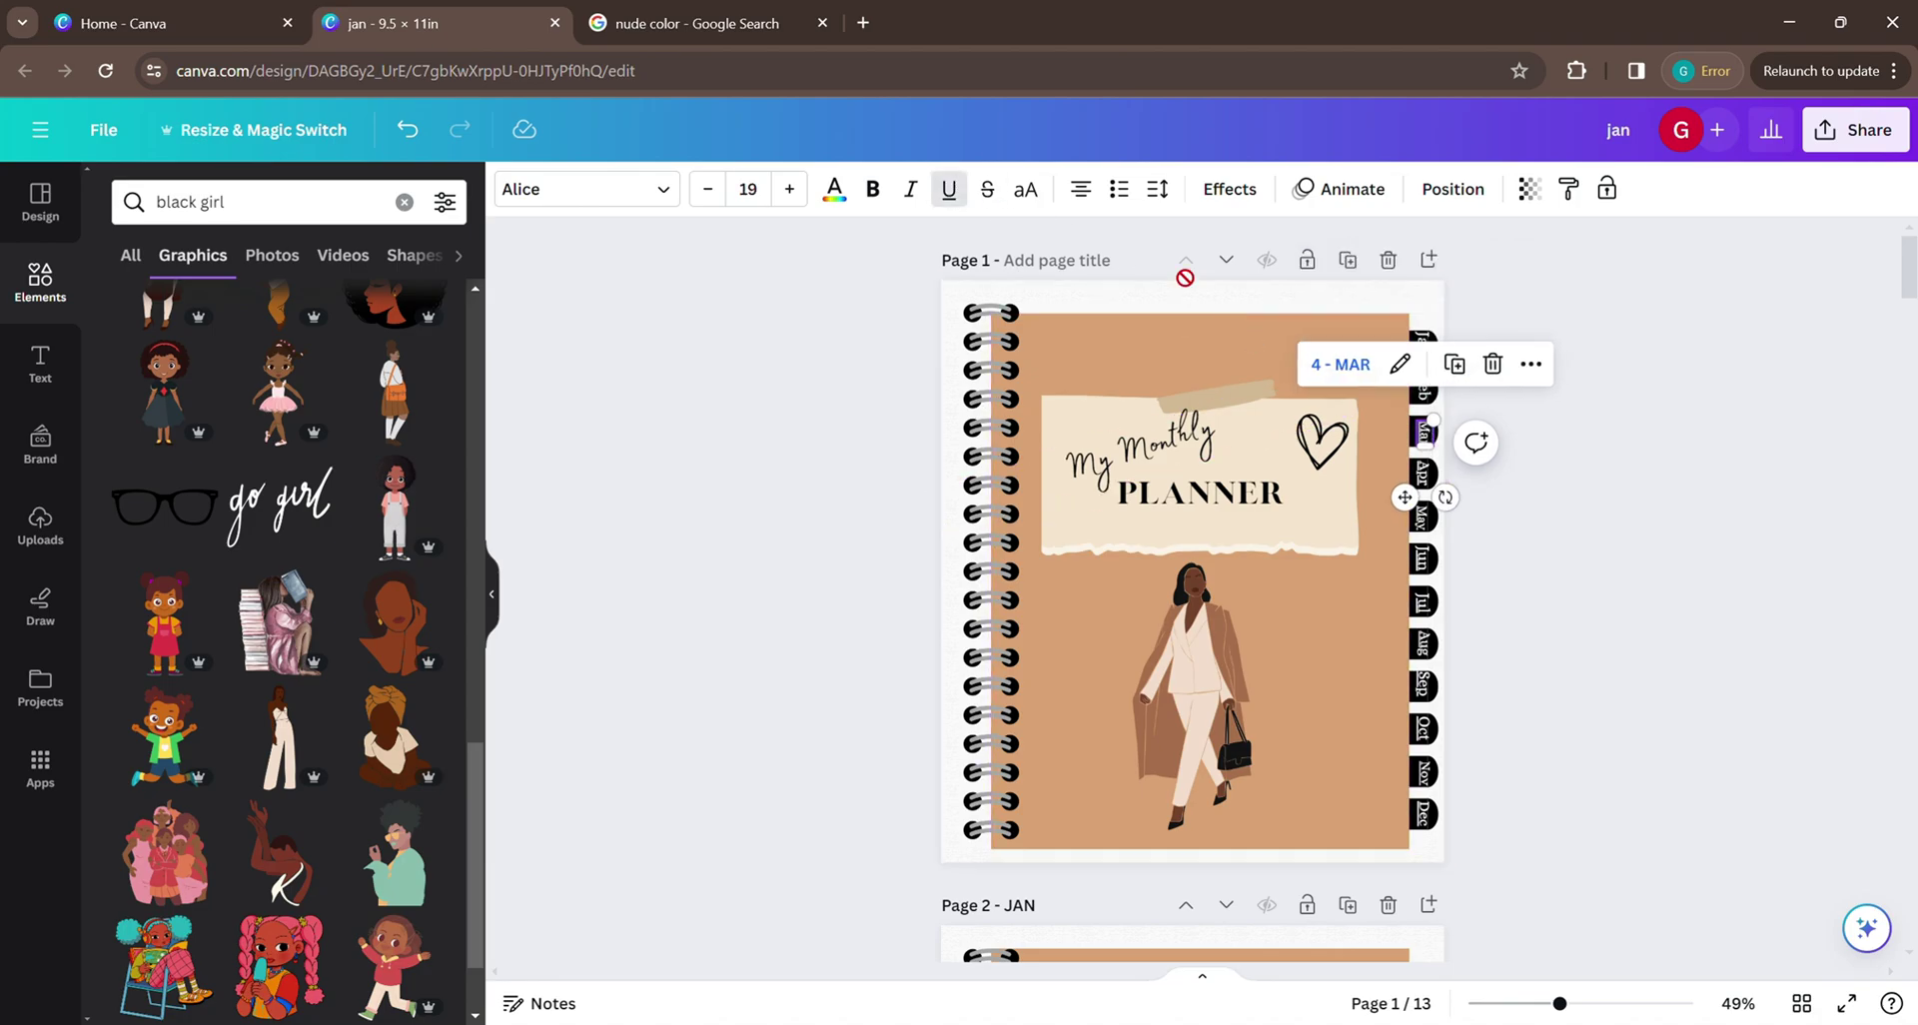
click(947, 187)
key(Tab)
click(947, 188)
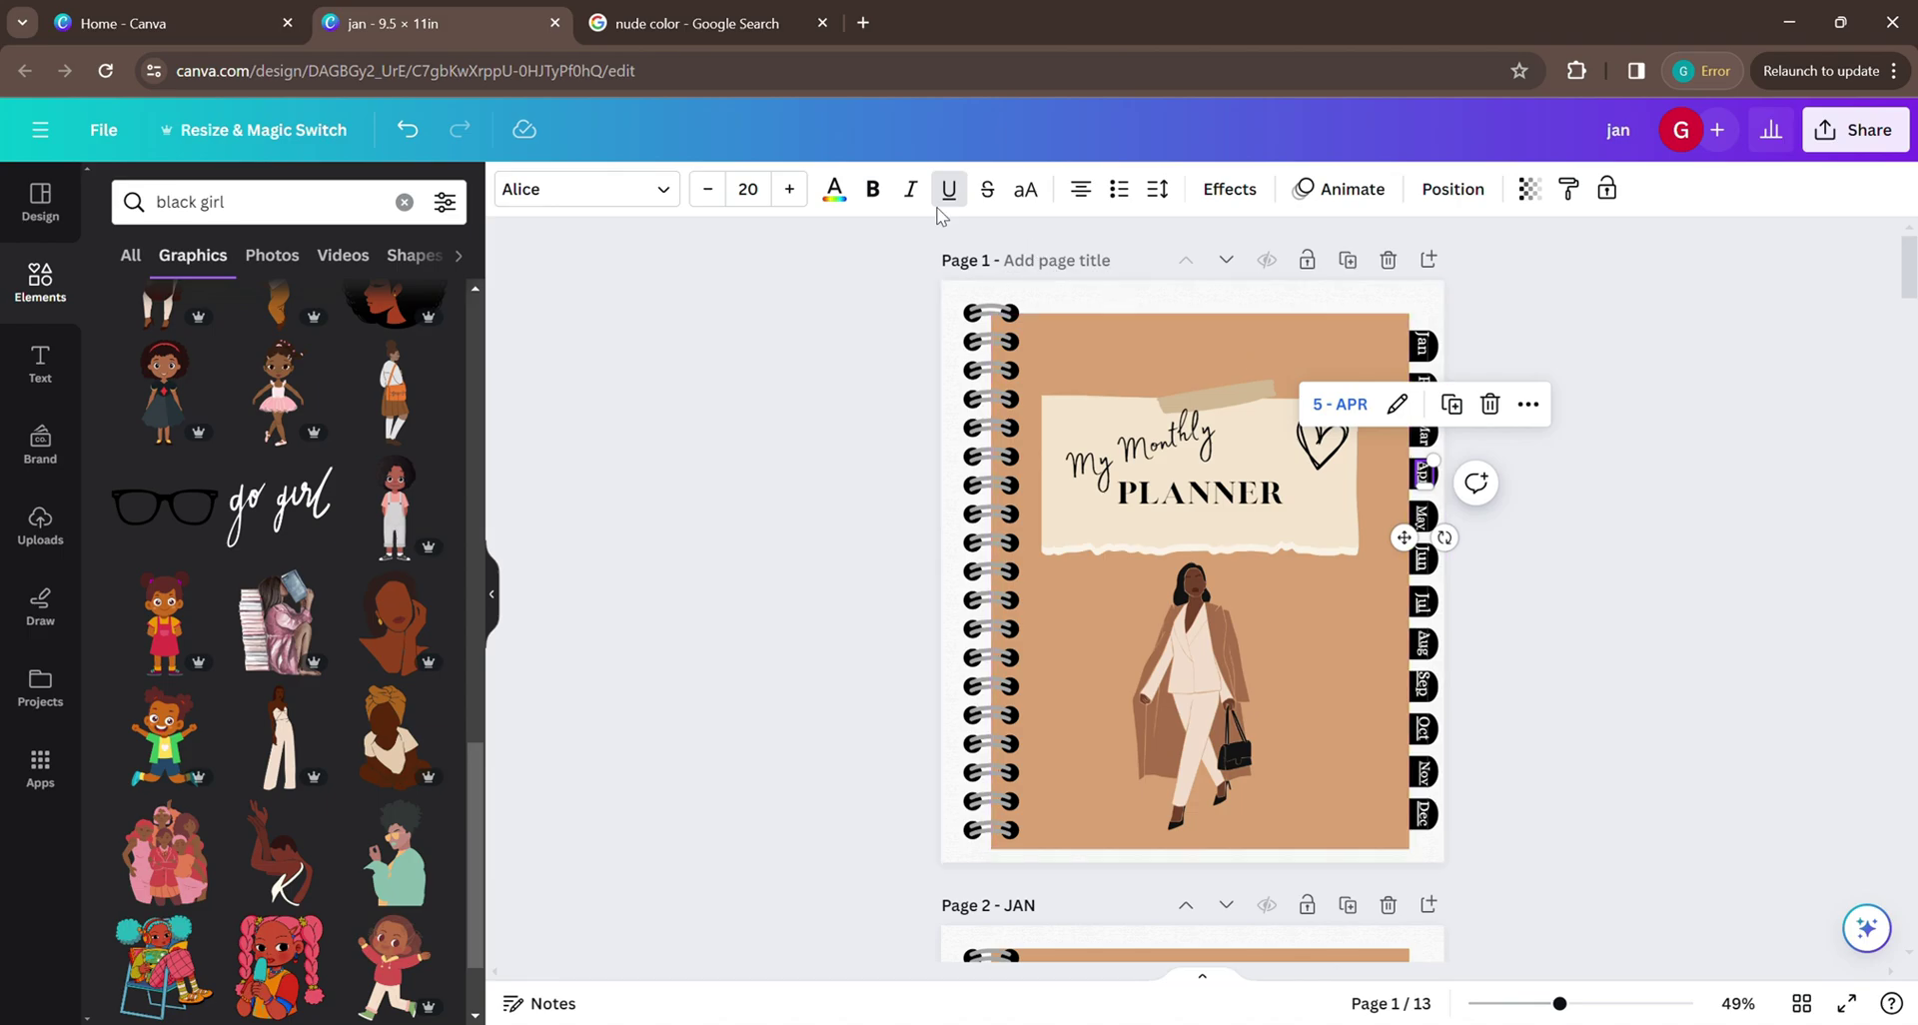
Remove the underline from the cover's remaining linked labels, May through Dec.
key(Tab)
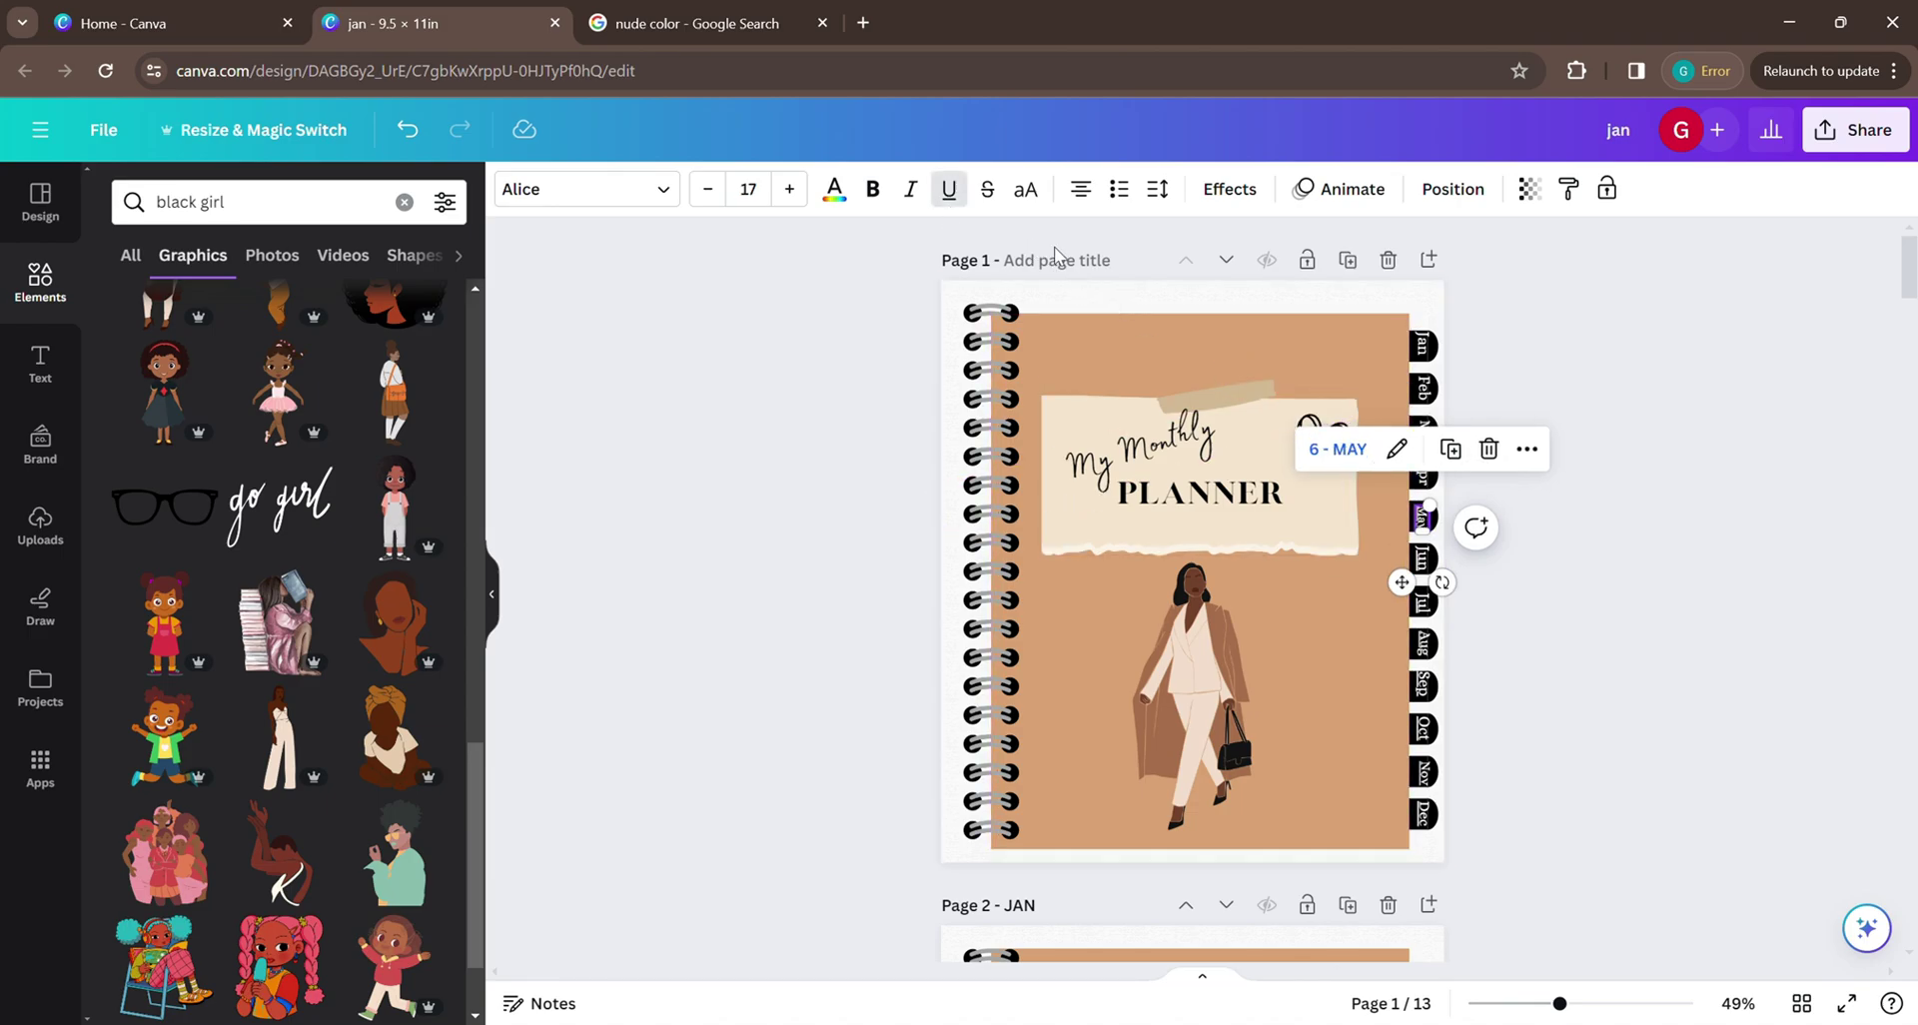
key(Tab)
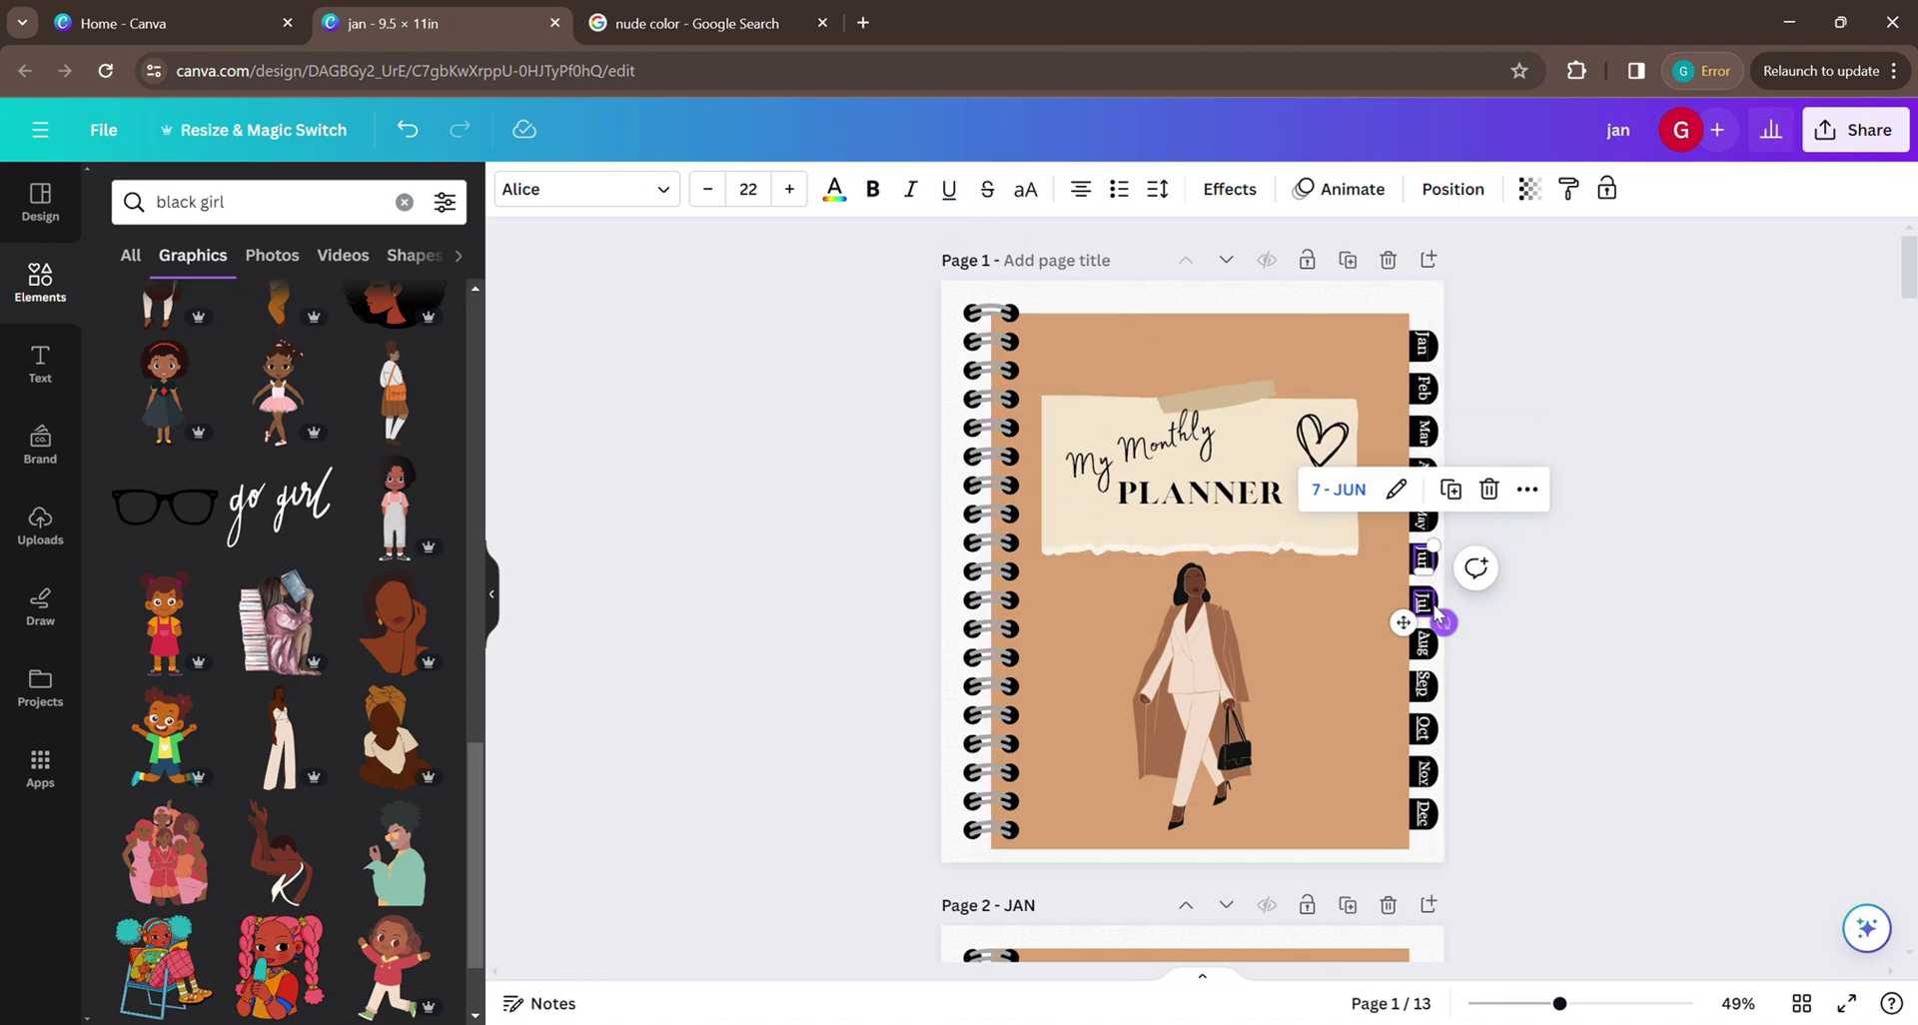
key(Tab)
key(Tab)
key(Tab)
key(Tab)
key(Tab)
click(1630, 888)
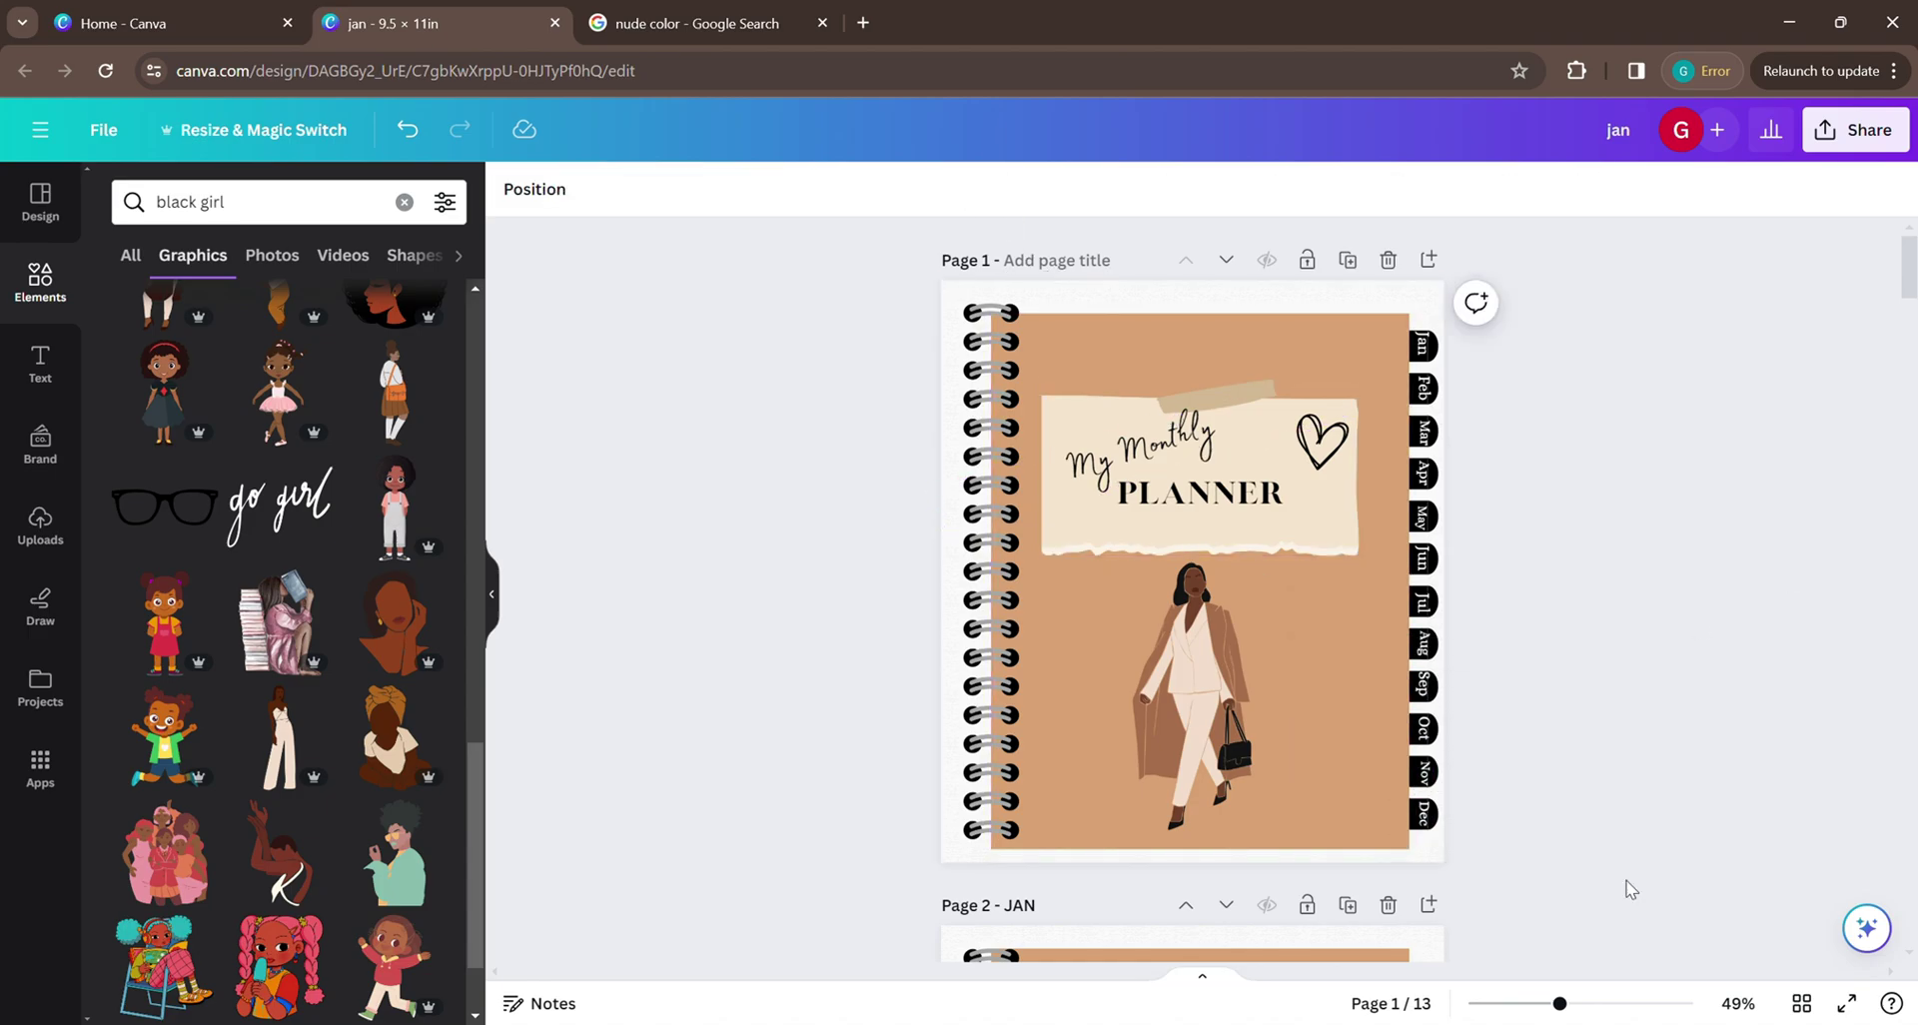
Group all twelve month tabs and their labels on the cover page.
drag(1432, 841, 1480, 336)
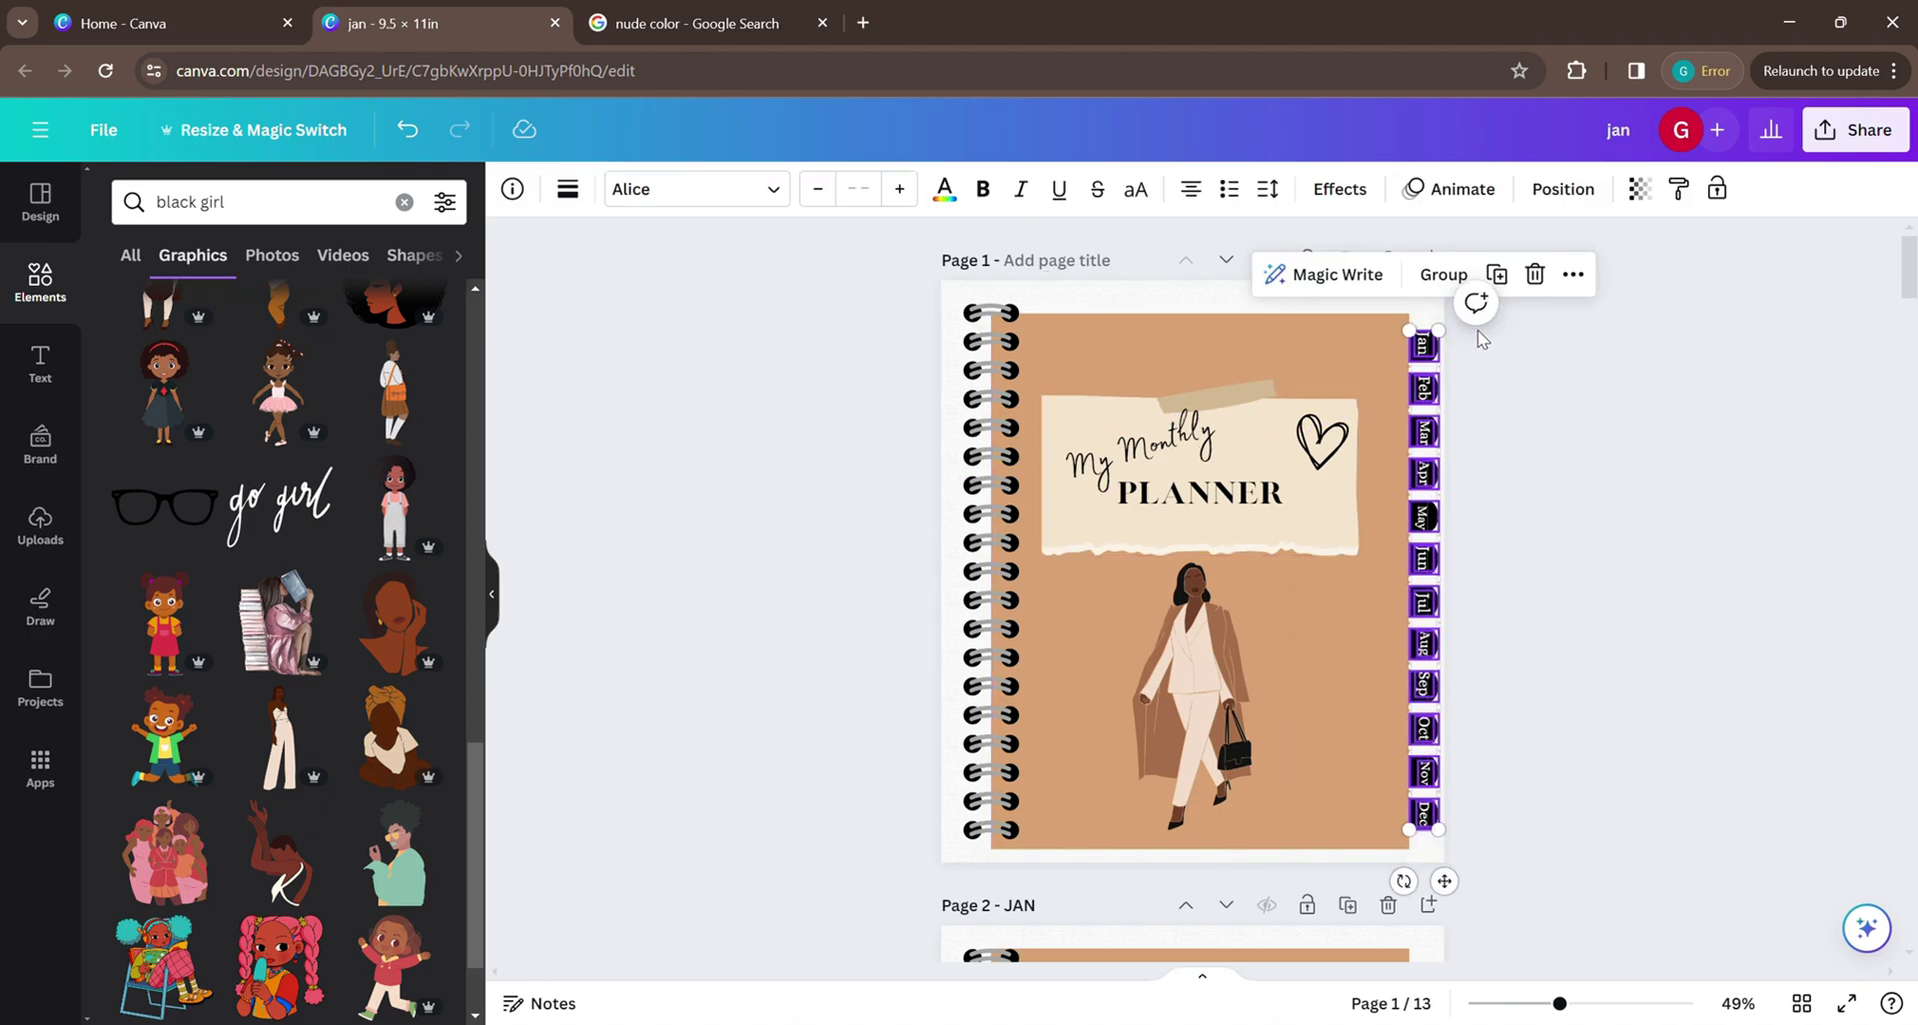
click(1444, 275)
click(1665, 599)
Delete the old month tab groups from the JAN through JUN pages.
scroll(1559, 709, down, 5)
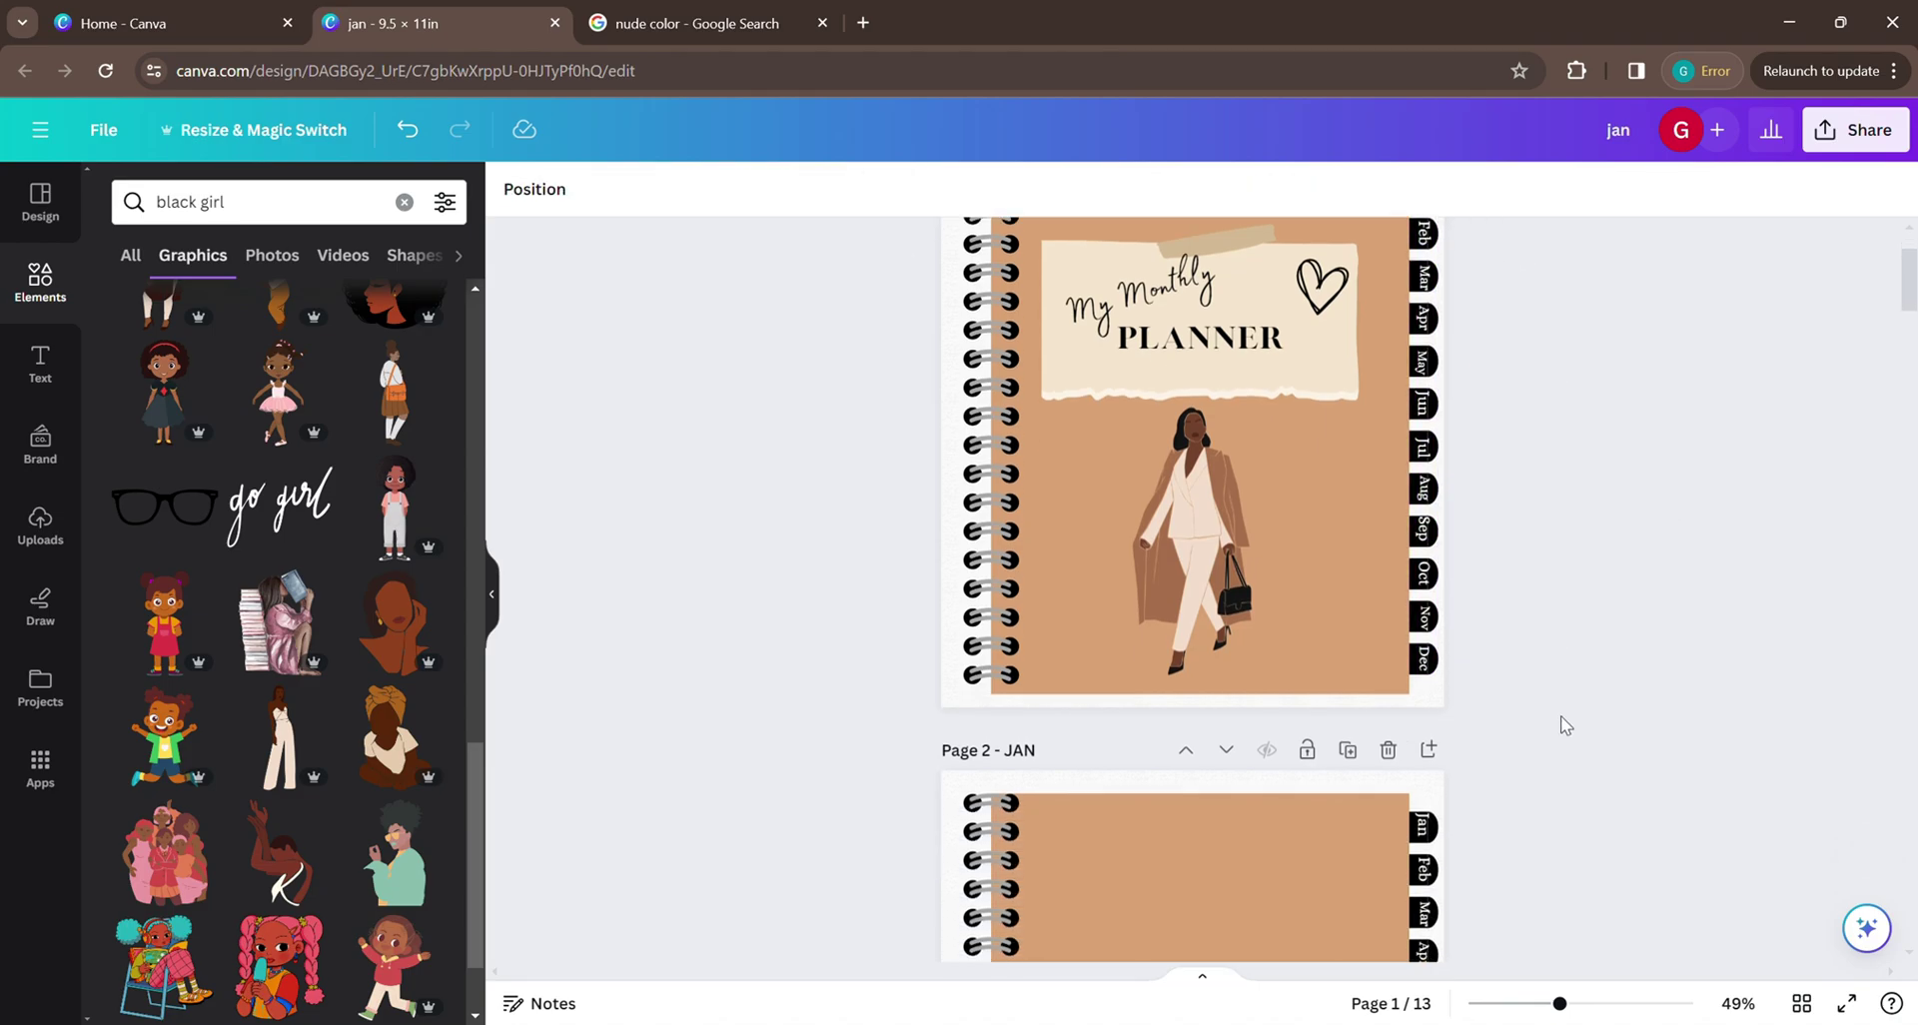
click(1439, 330)
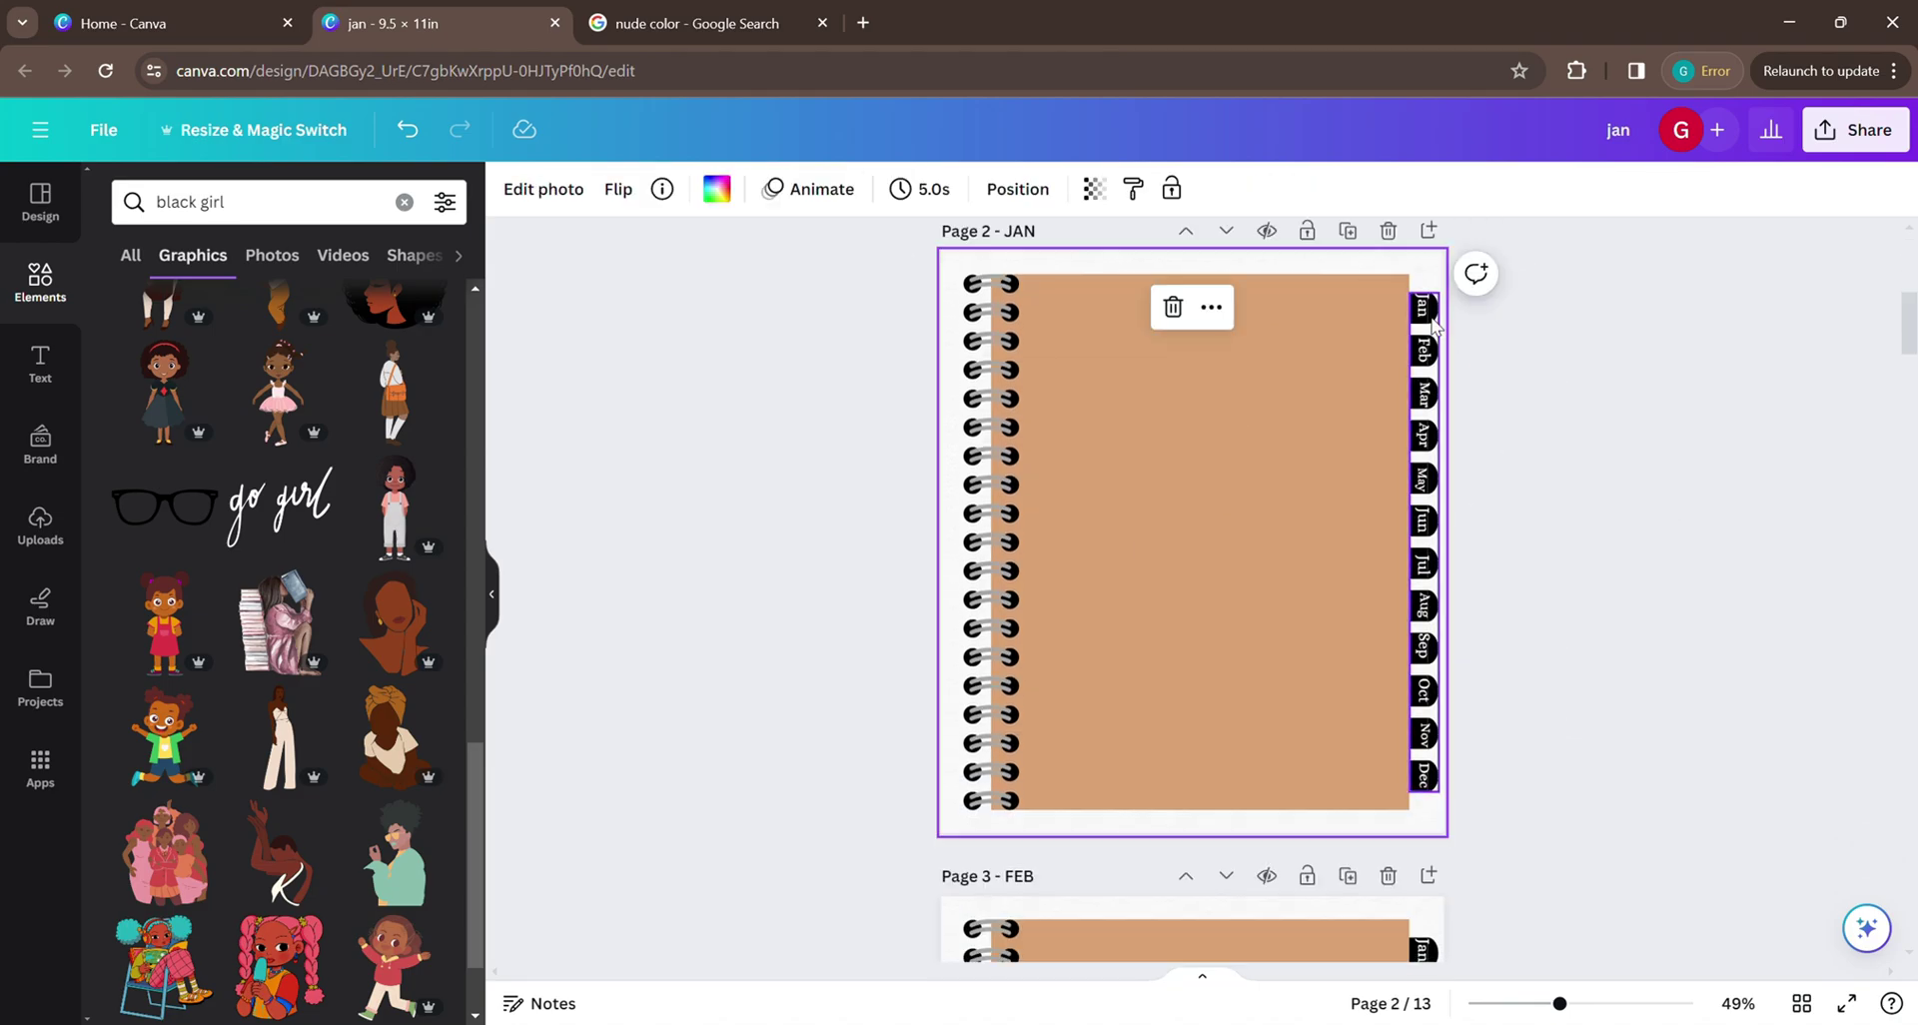
click(1434, 354)
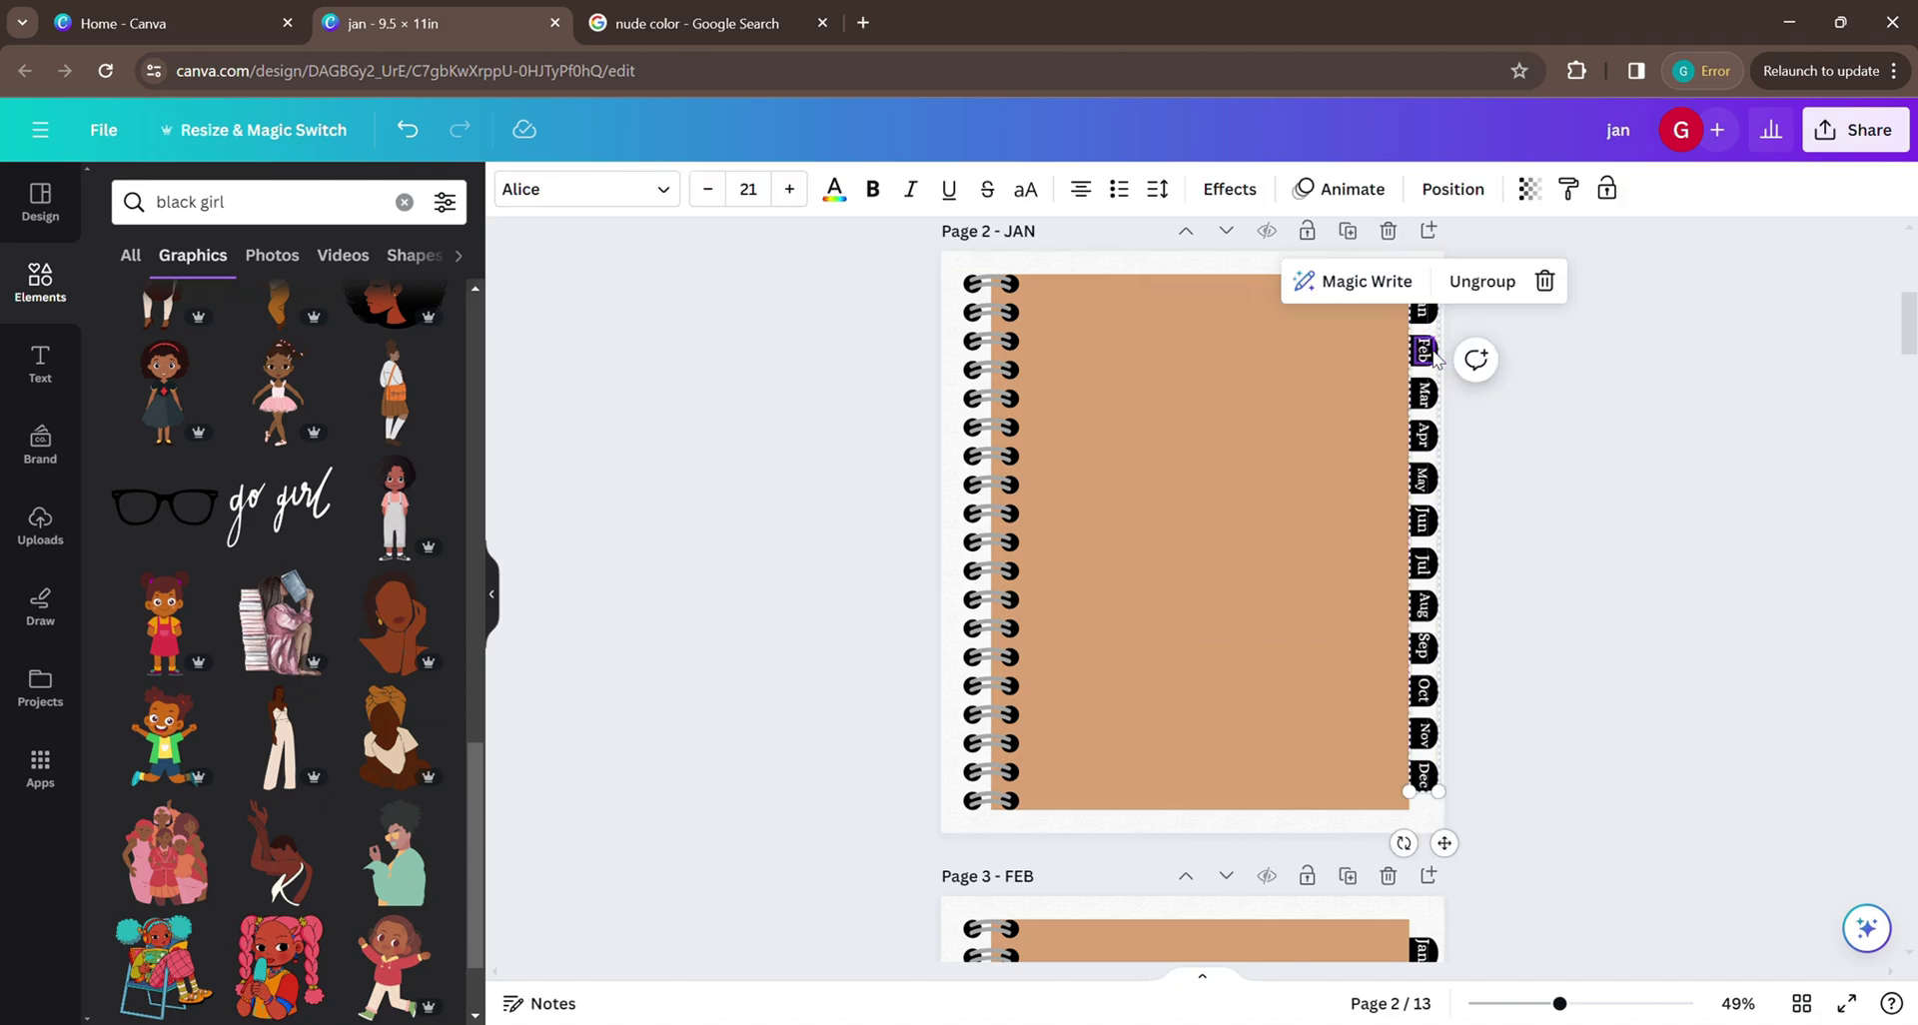
scroll(1498, 500, down, 15)
click(1464, 728)
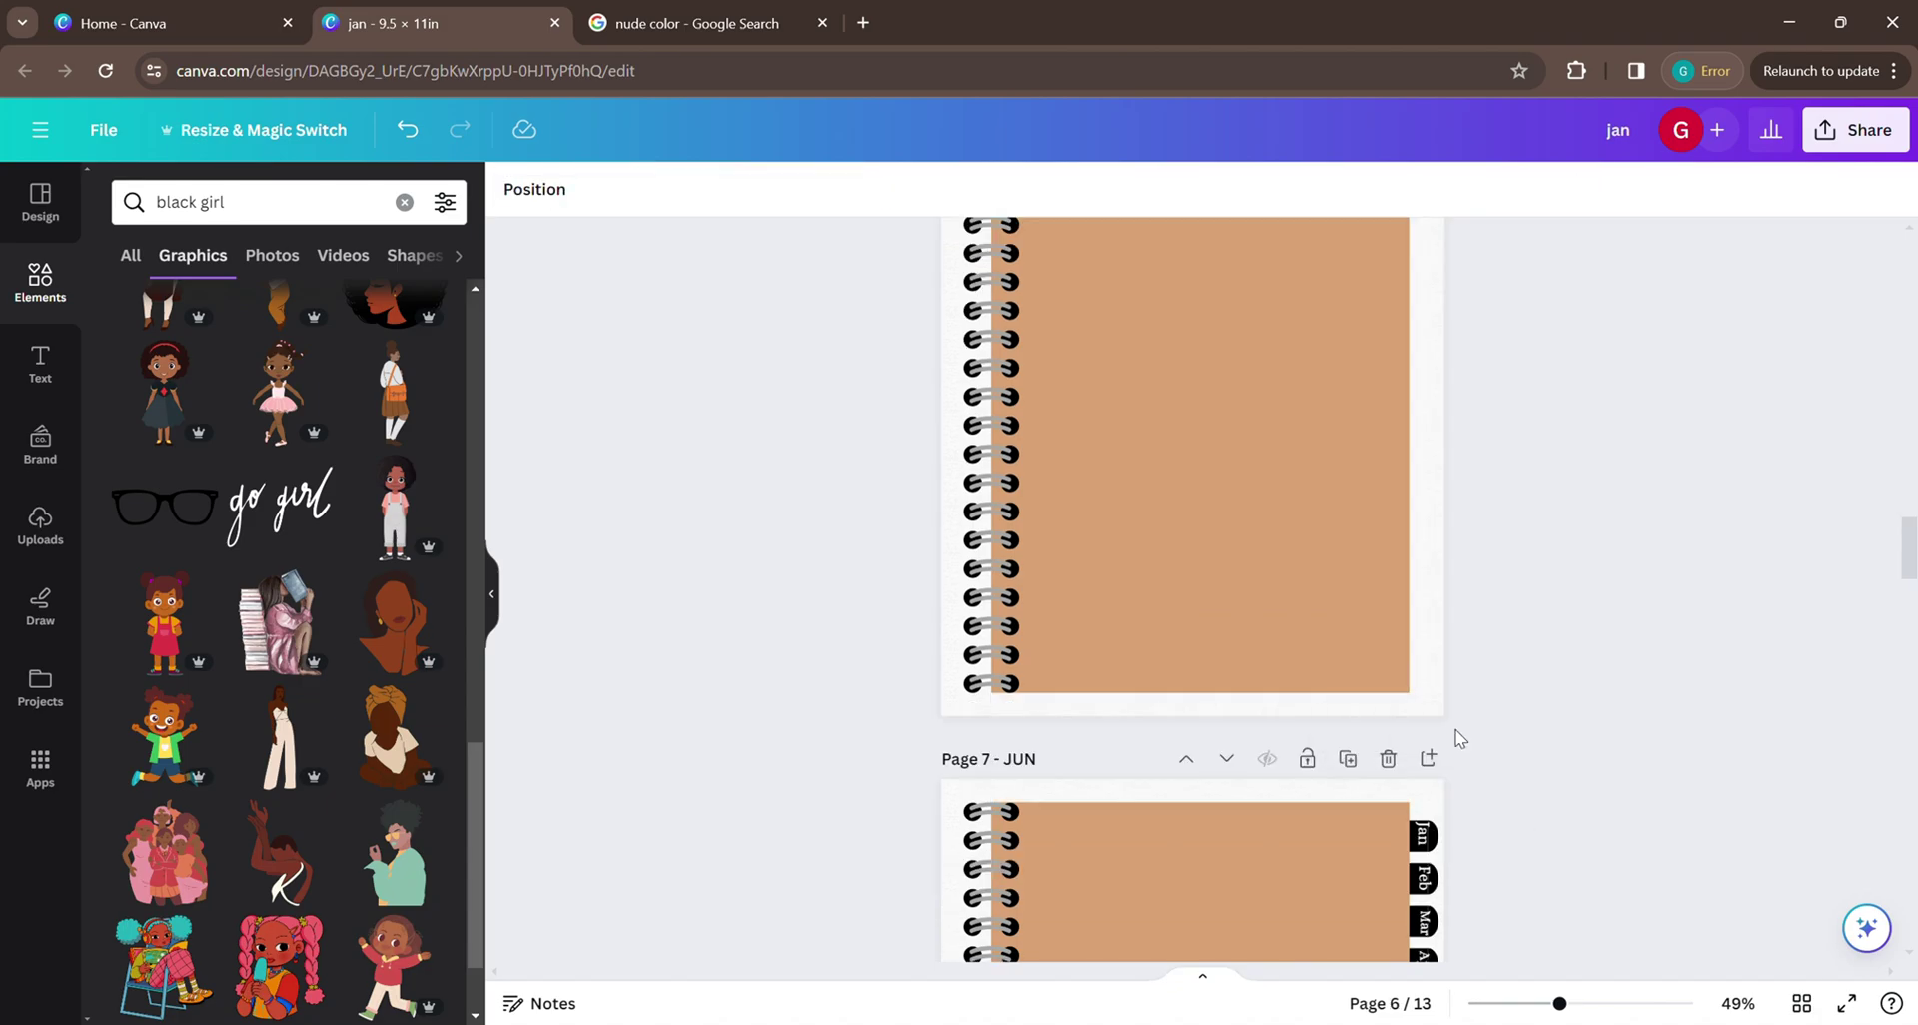
scroll(1496, 813, down, 5)
click(1435, 744)
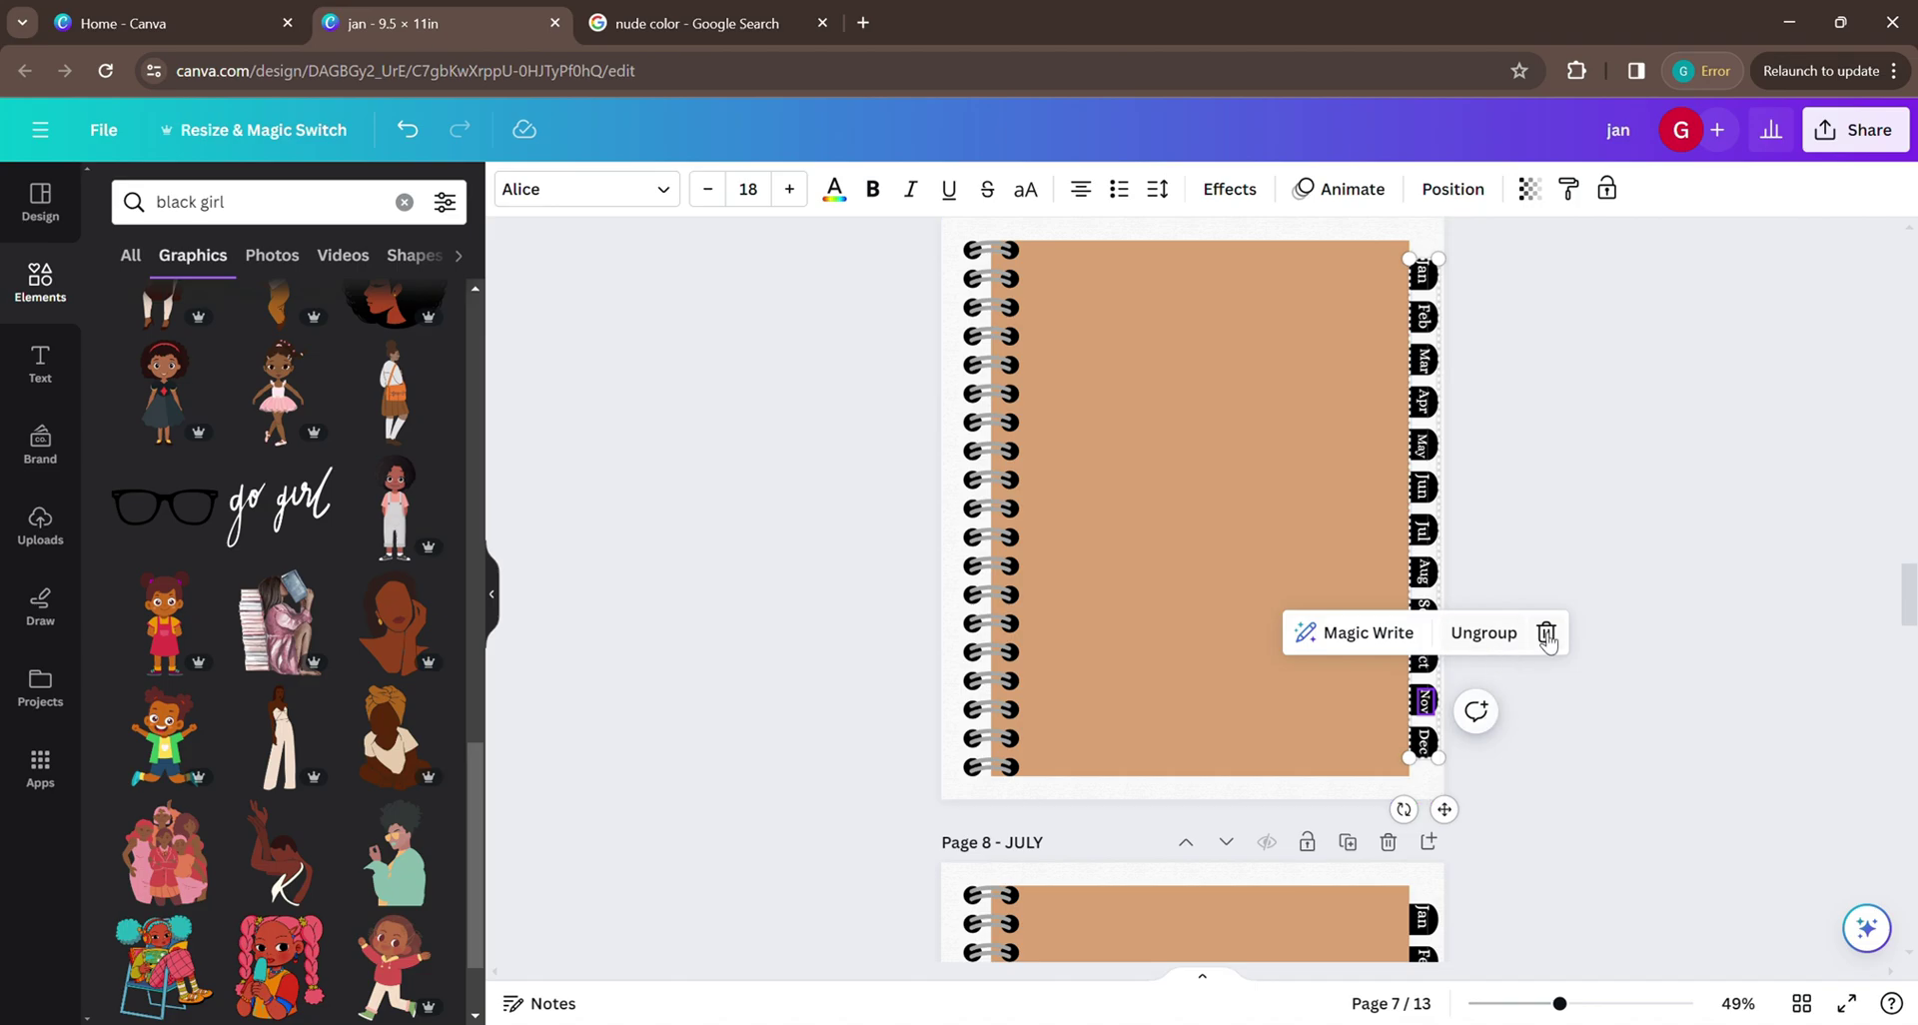
click(1466, 814)
scroll(1464, 800, down, 5)
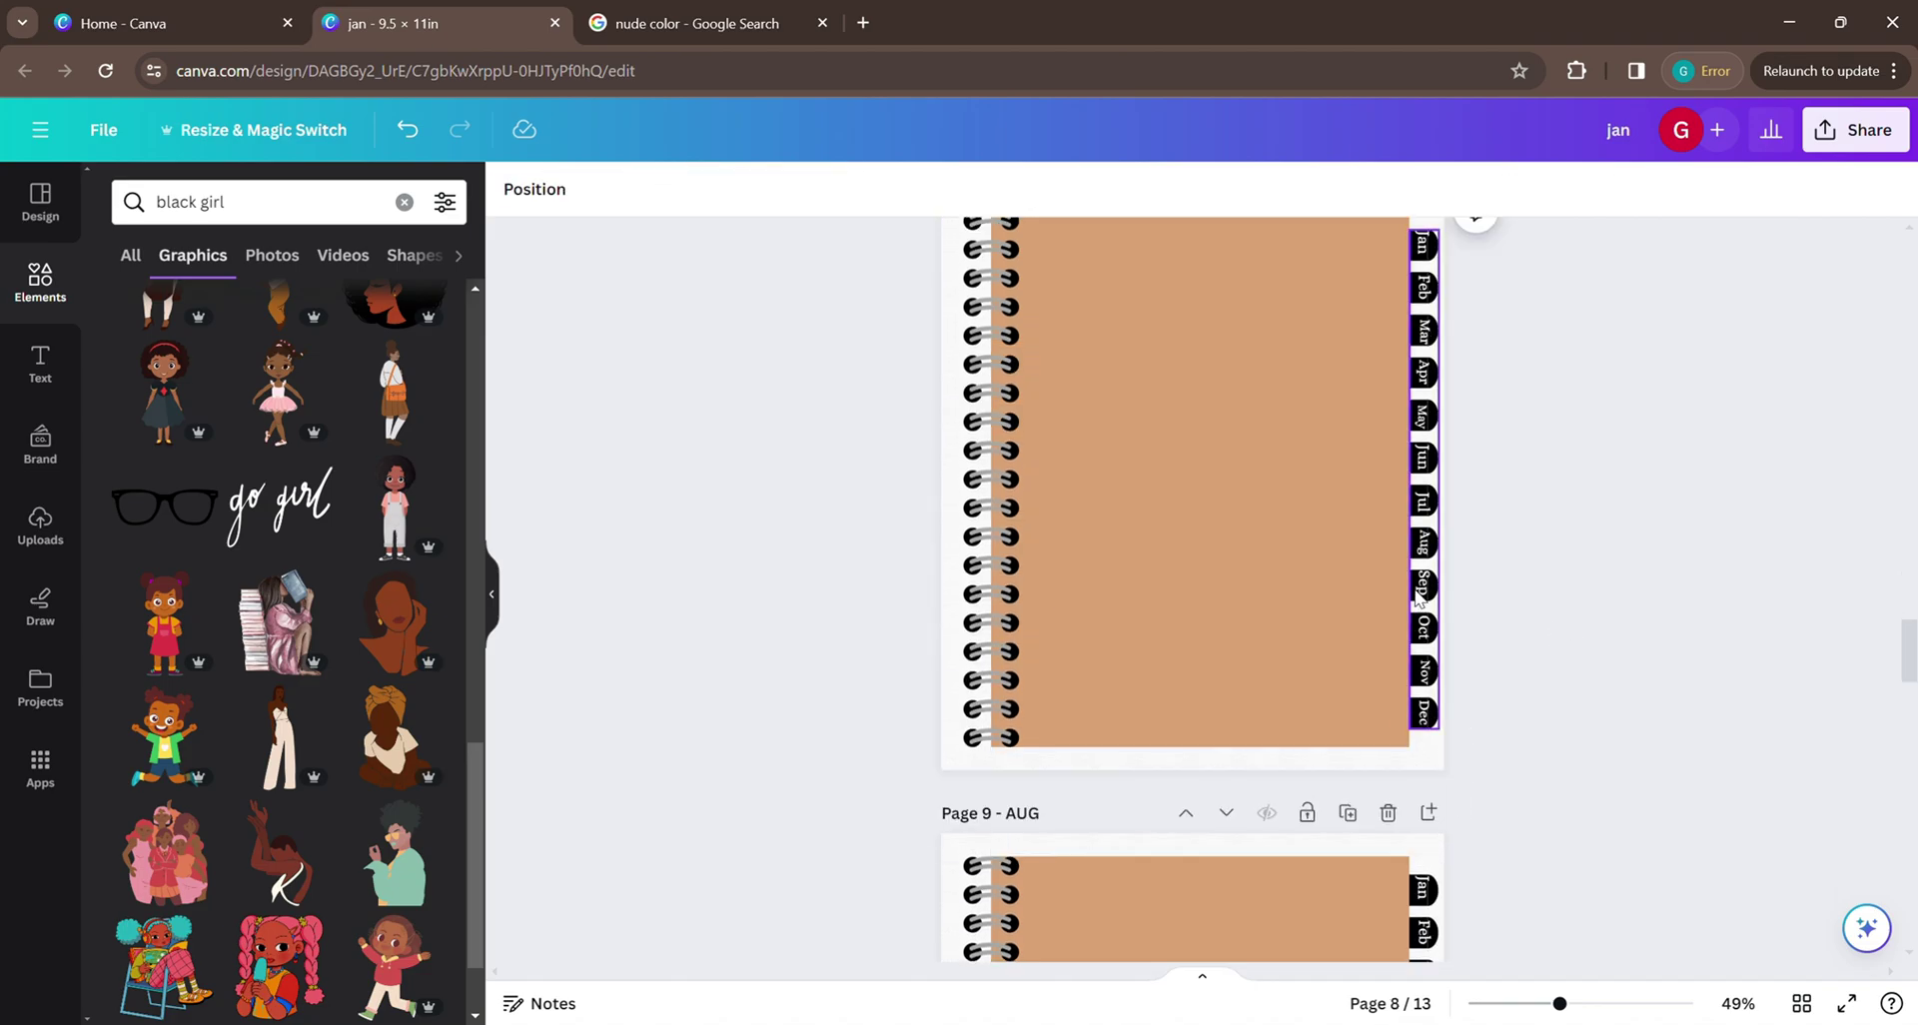
Delete the remaining old month tab groups from the JULY through DEC pages.
click(1423, 585)
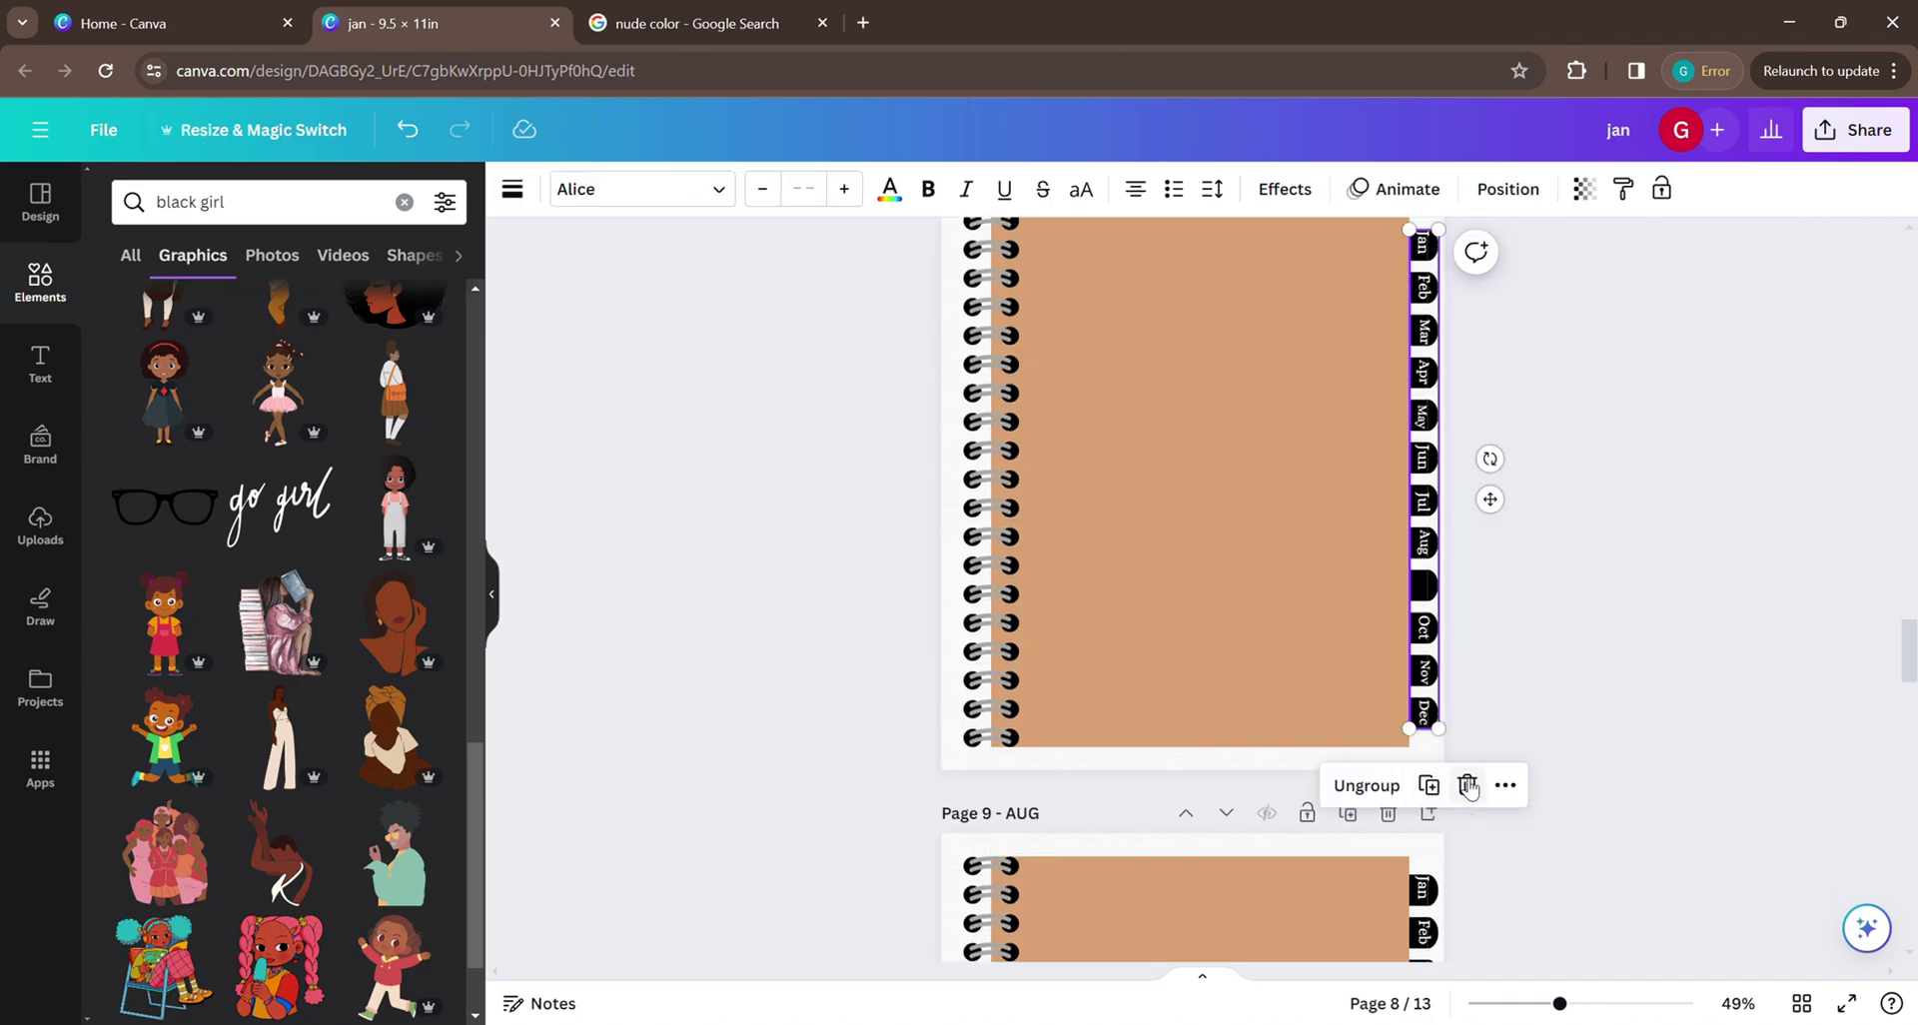
click(1467, 786)
scroll(1459, 783, down, 5)
click(1434, 684)
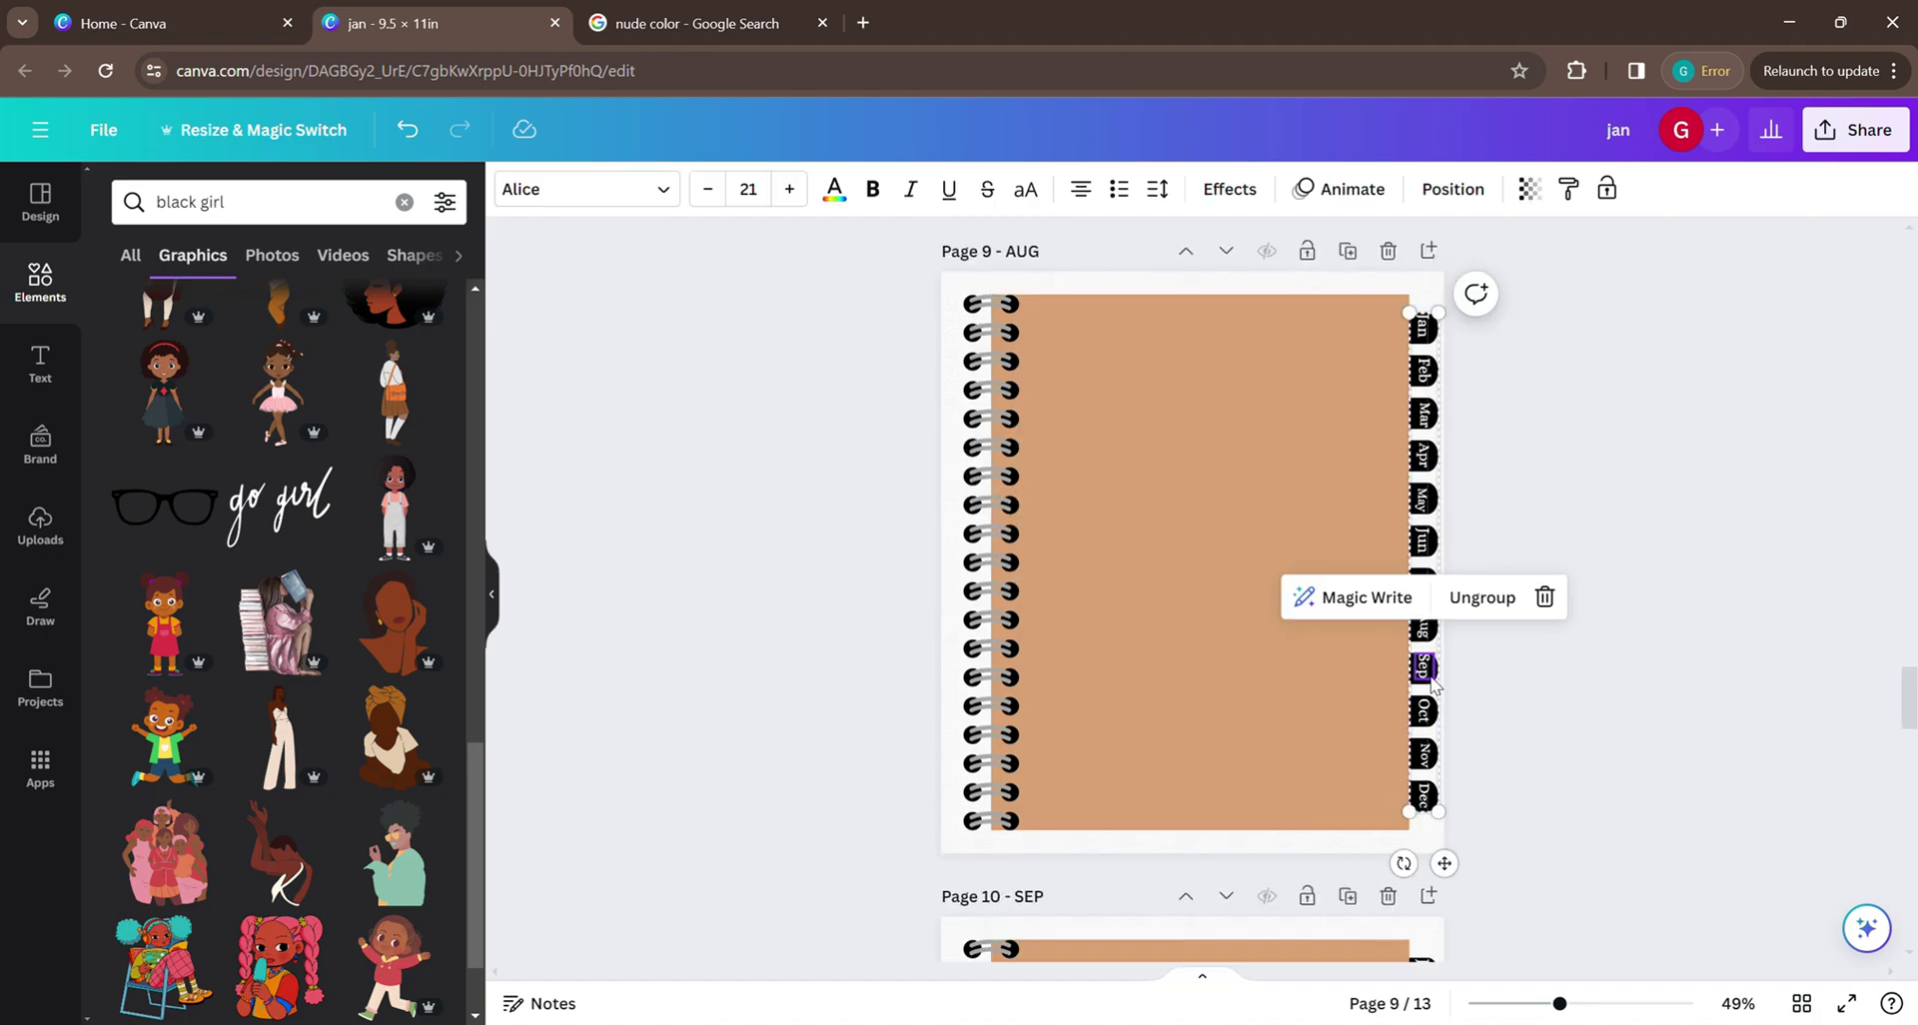
click(1545, 596)
click(1467, 257)
scroll(1423, 553, down, 15)
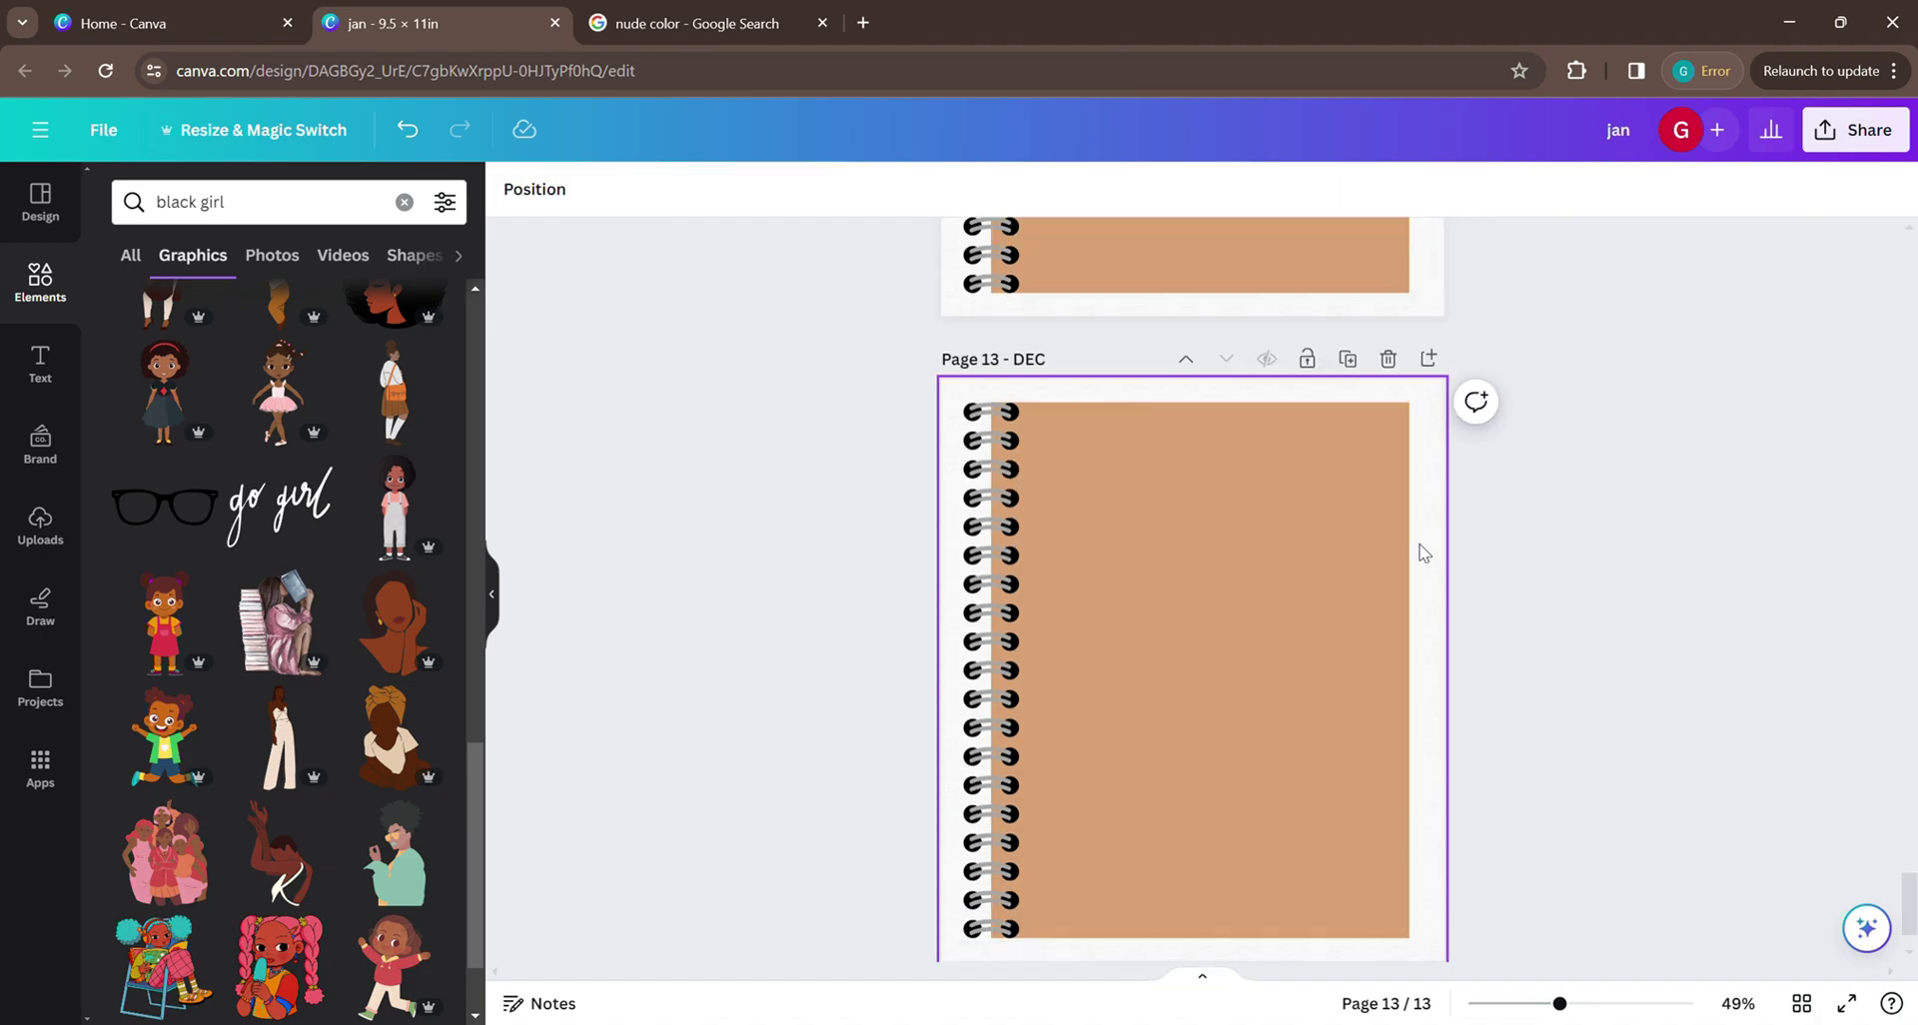
Duplicate the cover's linked tab group and place the copy along the outer edge of the notebook on the JAN page.
scroll(1535, 337, up, 5)
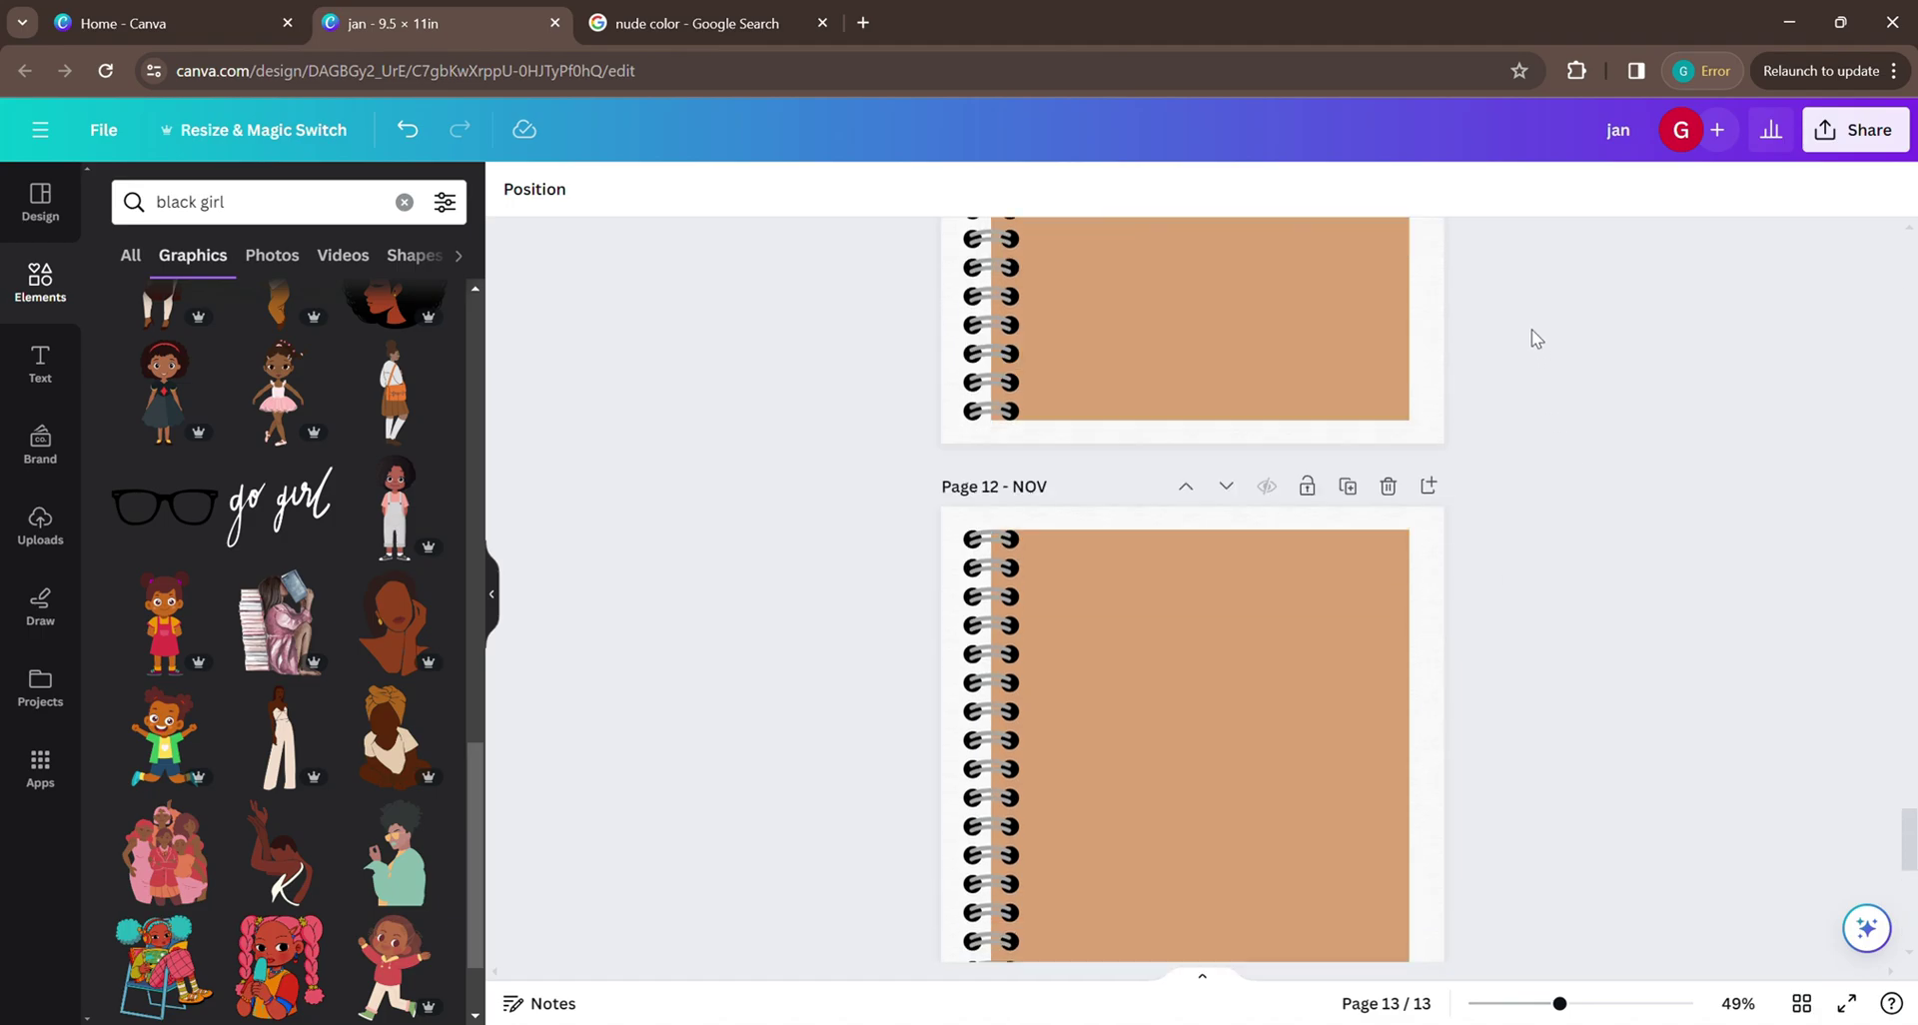
scroll(1536, 337, up, 15)
scroll(1524, 192, up, 20)
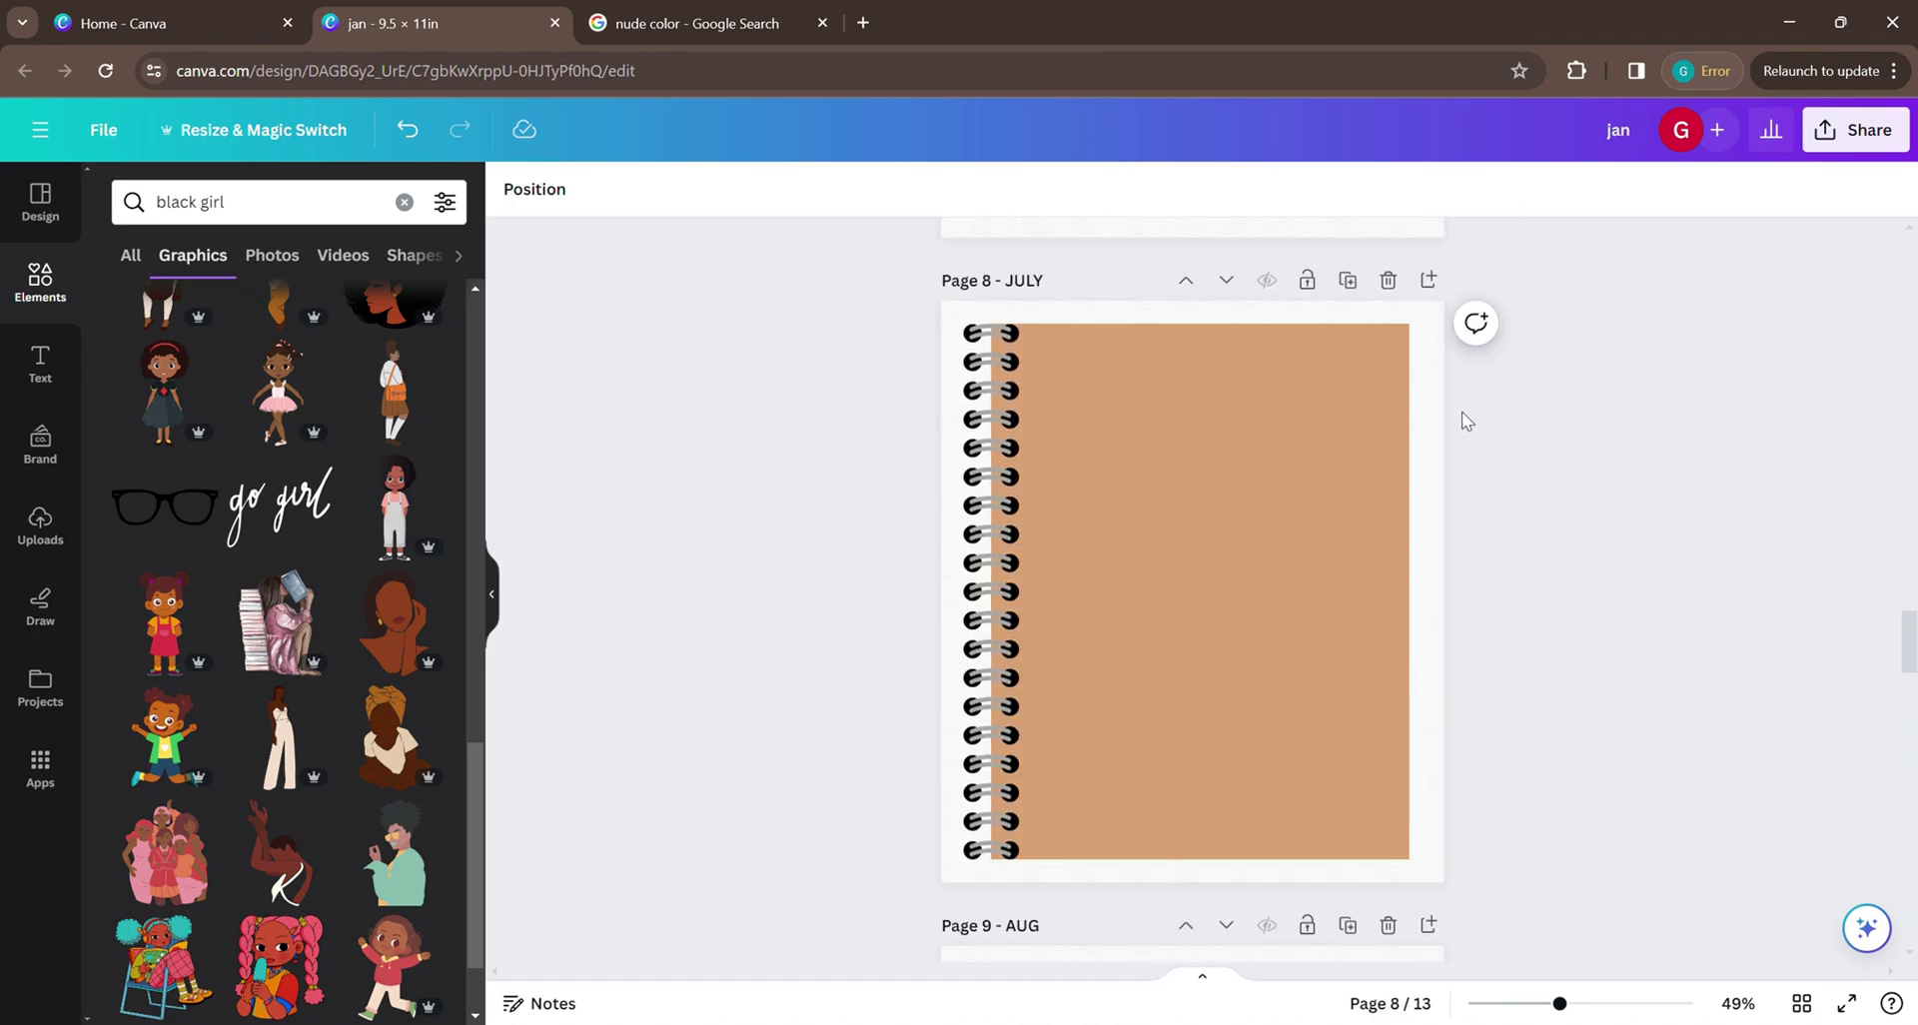
scroll(1485, 278, up, 10)
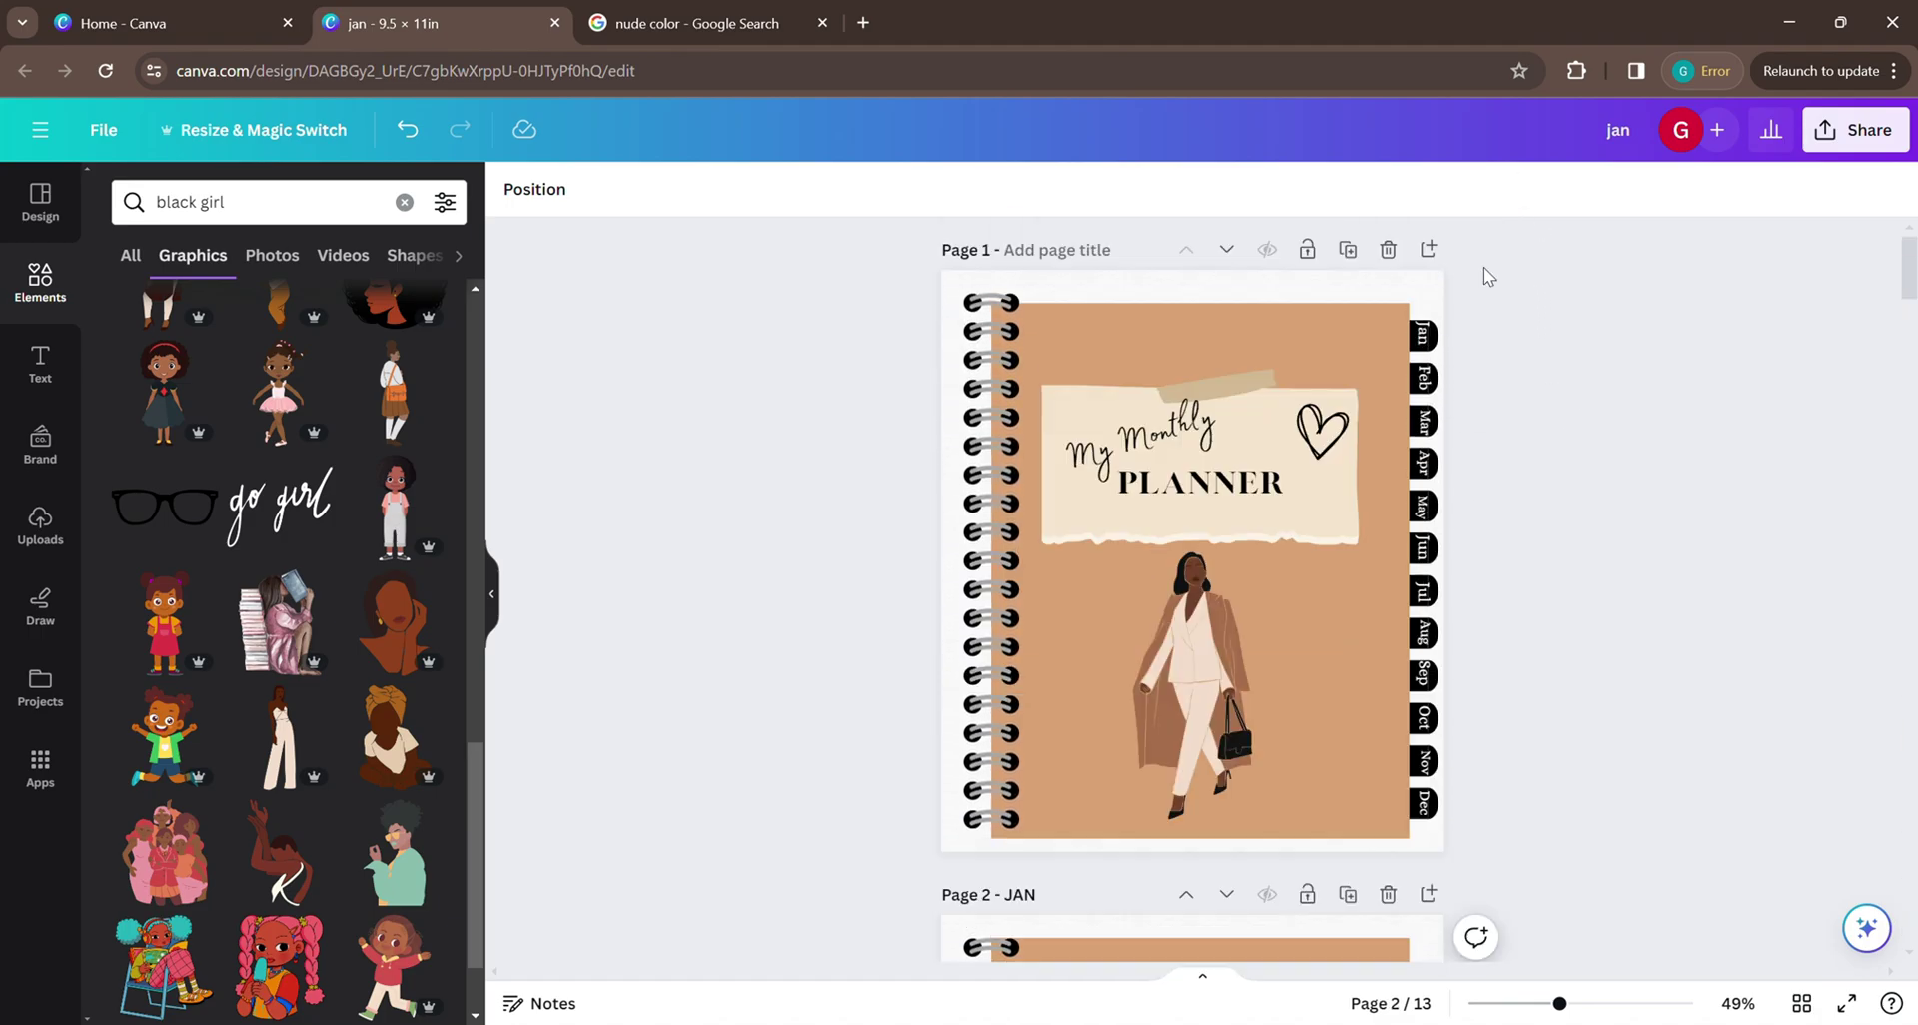
click(1435, 455)
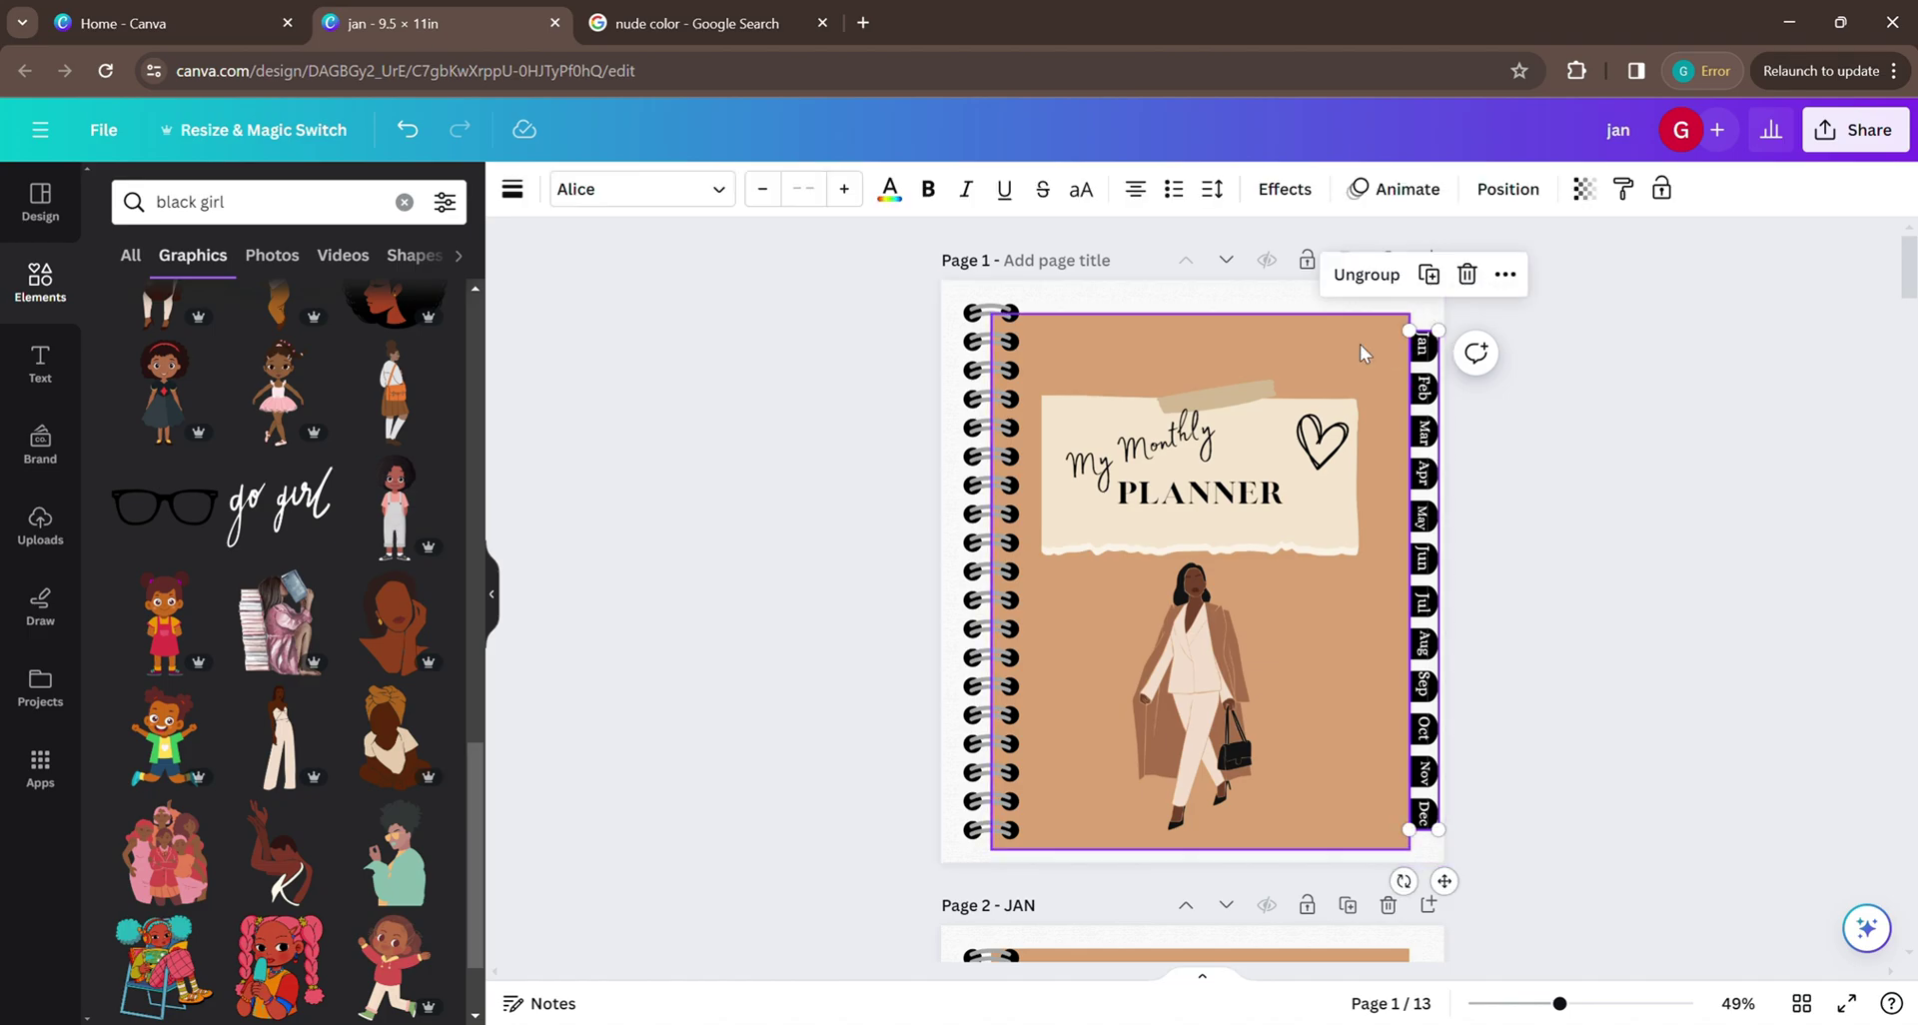
click(1429, 274)
scroll(1478, 739, down, 7)
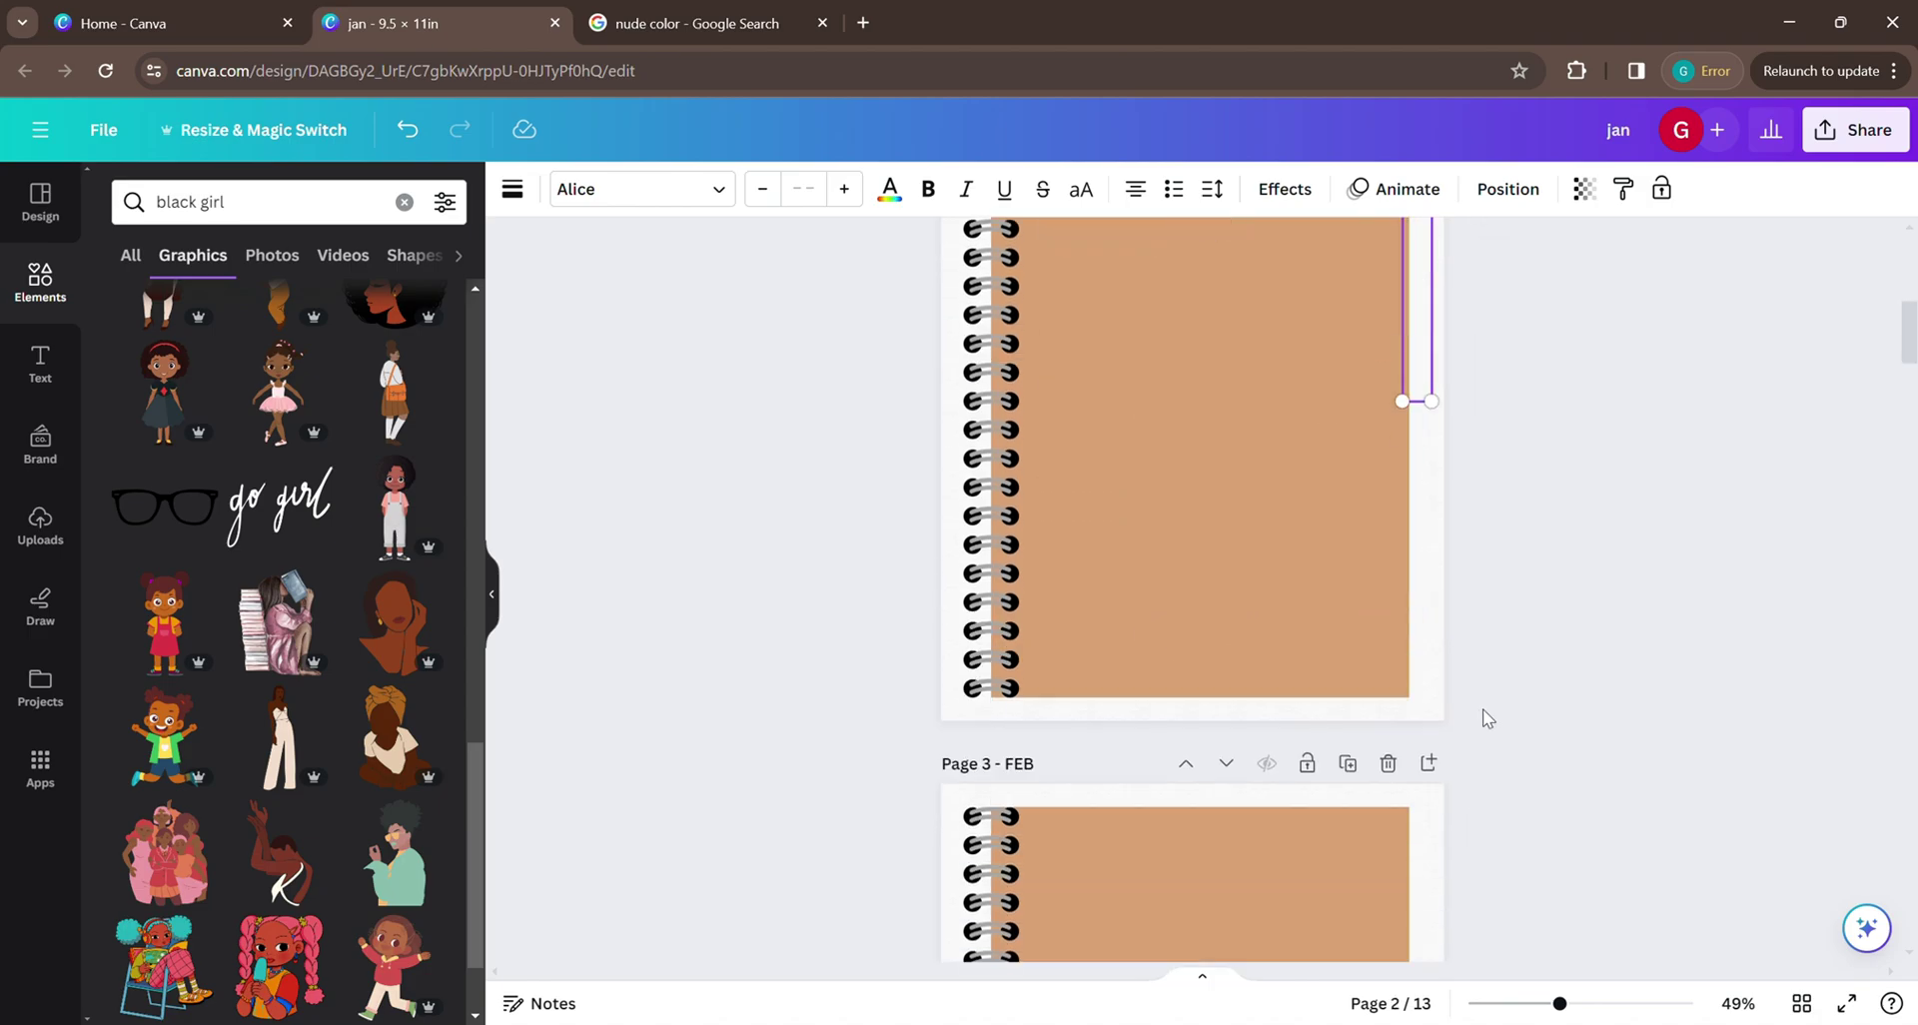
drag(1425, 351, 1427, 602)
scroll(1492, 647, up, 1)
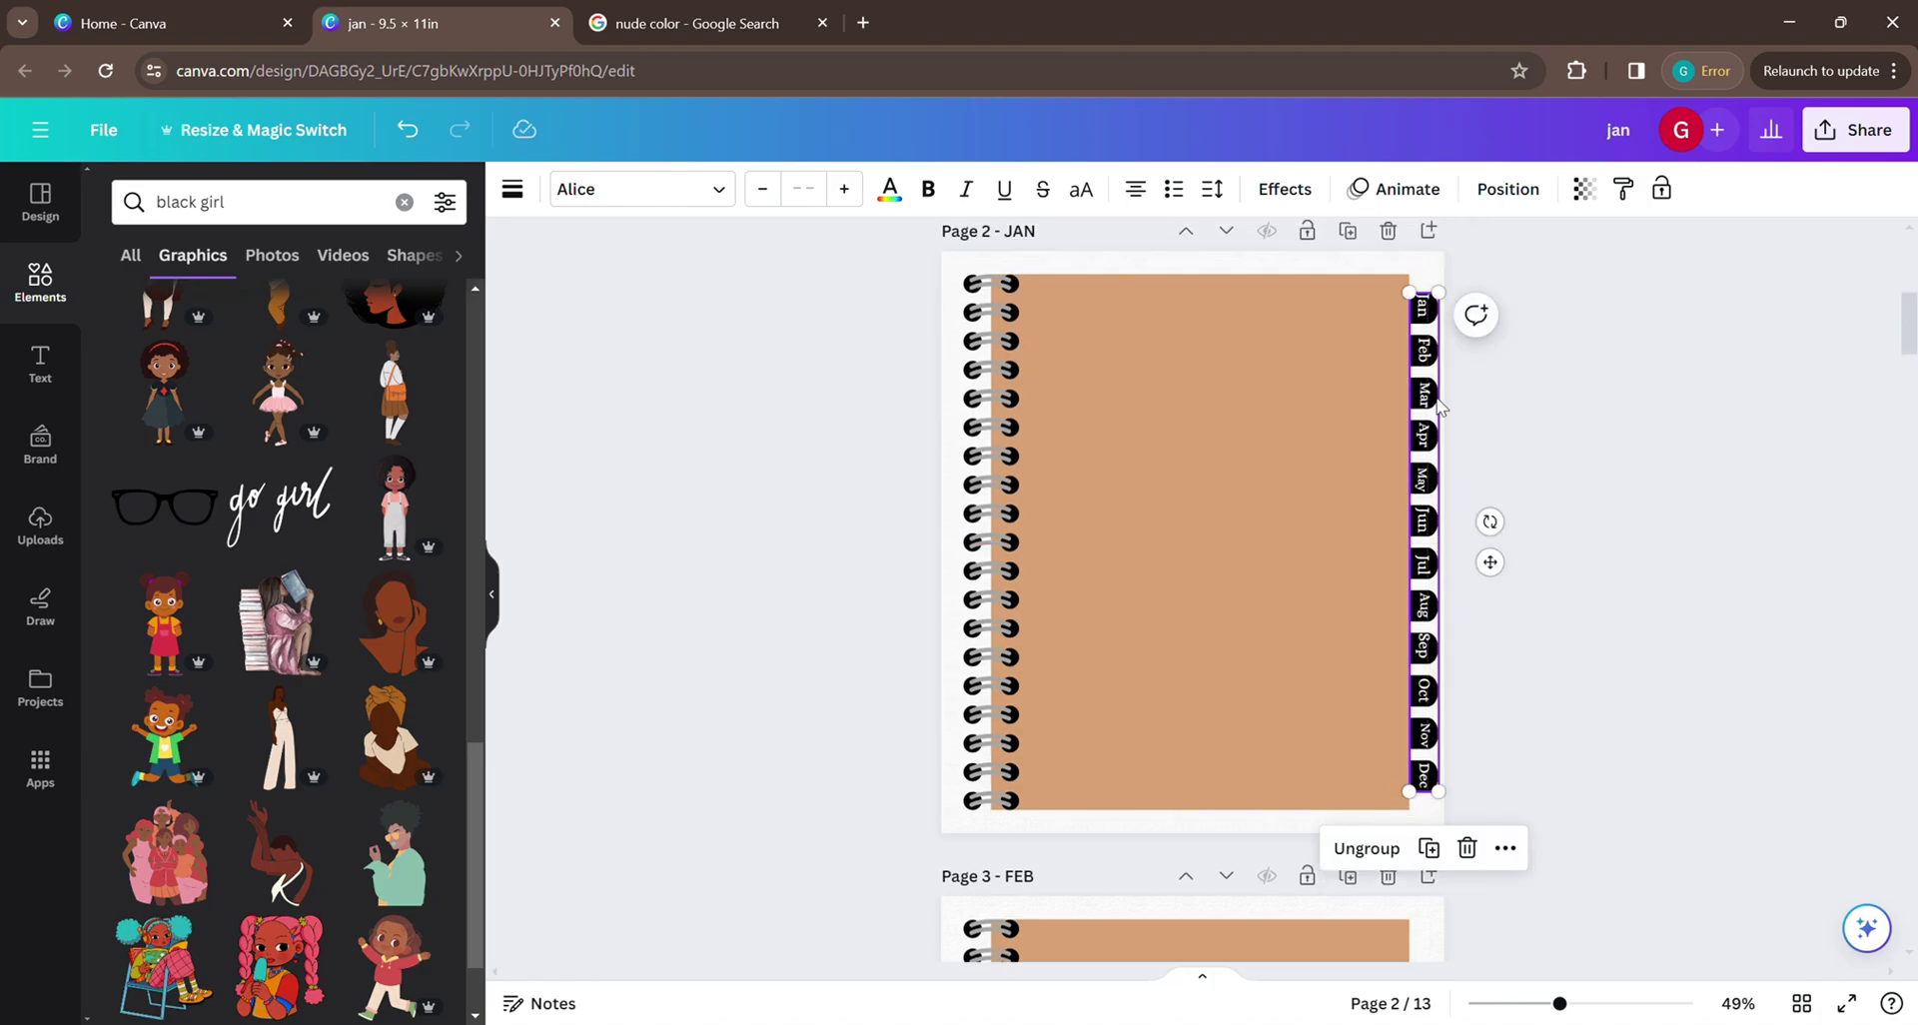
Duplicate the JAN page's tab group and move the copy down towards the FEB page.
click(1428, 848)
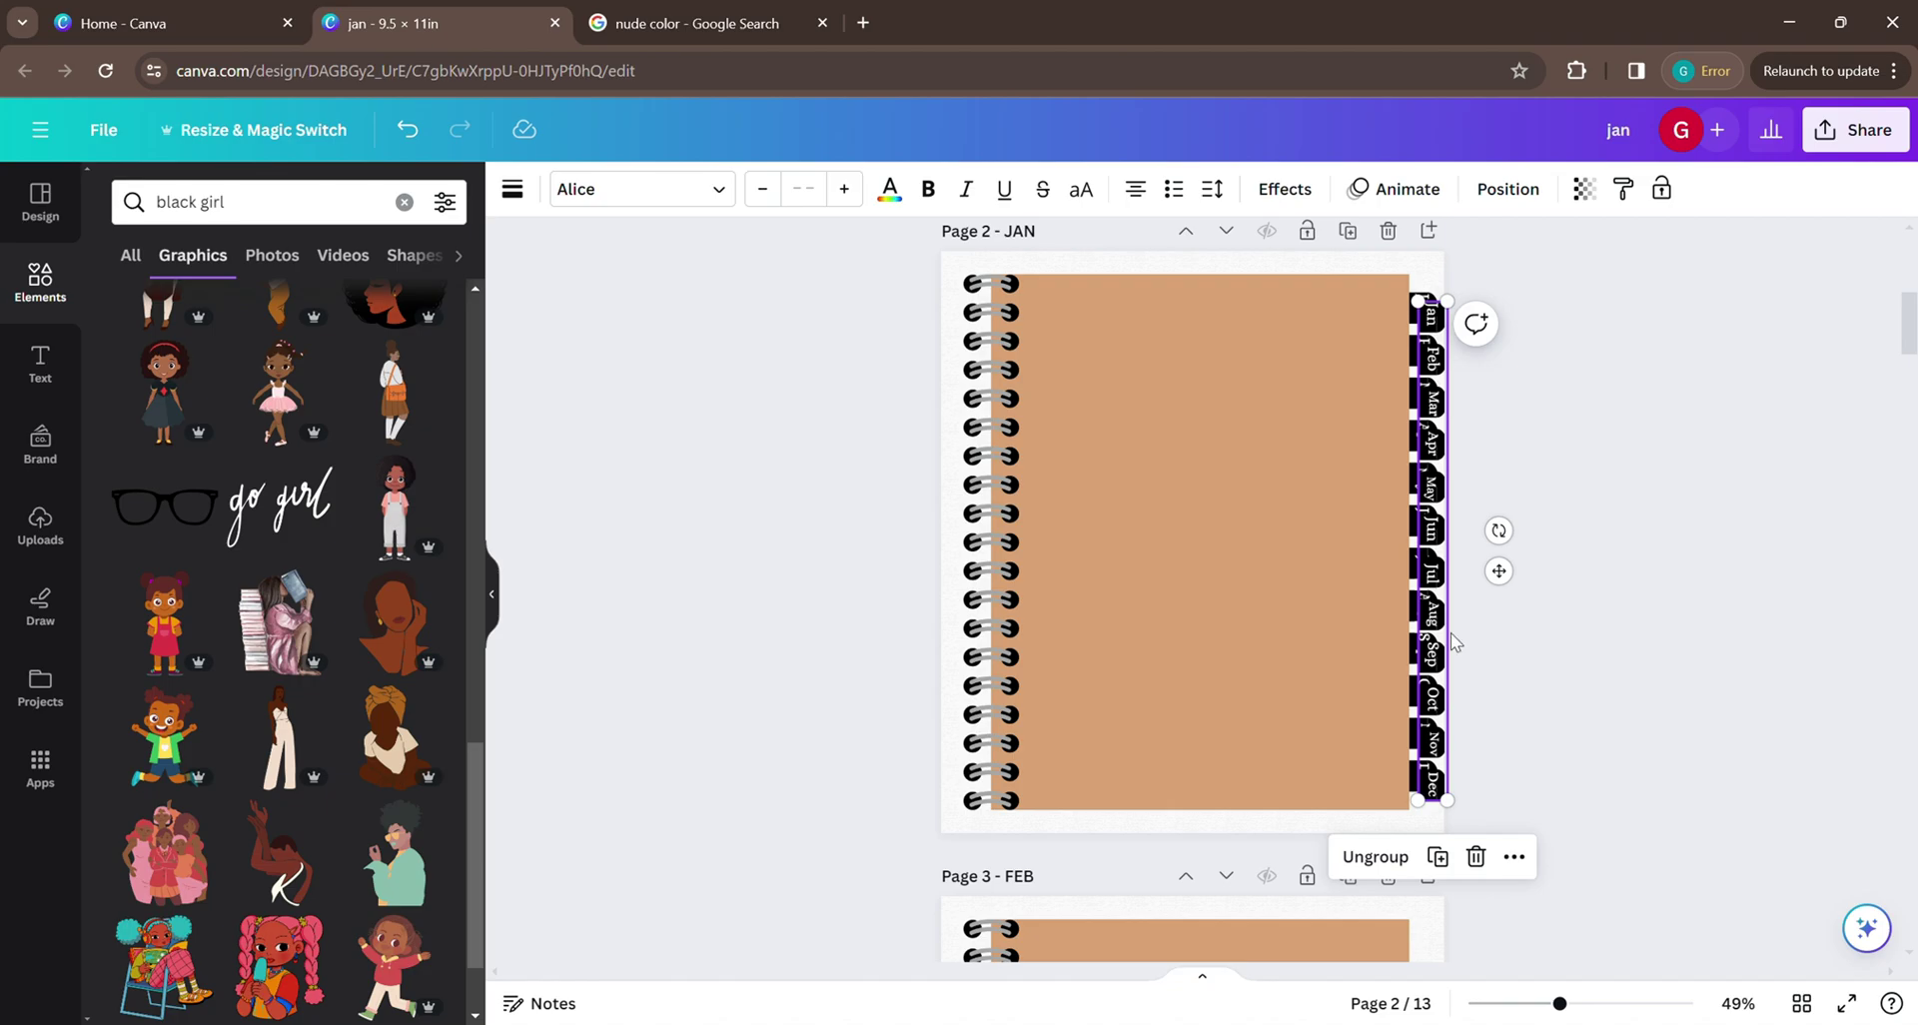
drag(1437, 600, 1396, 1014)
scroll(1398, 799, down, 4)
click(1412, 587)
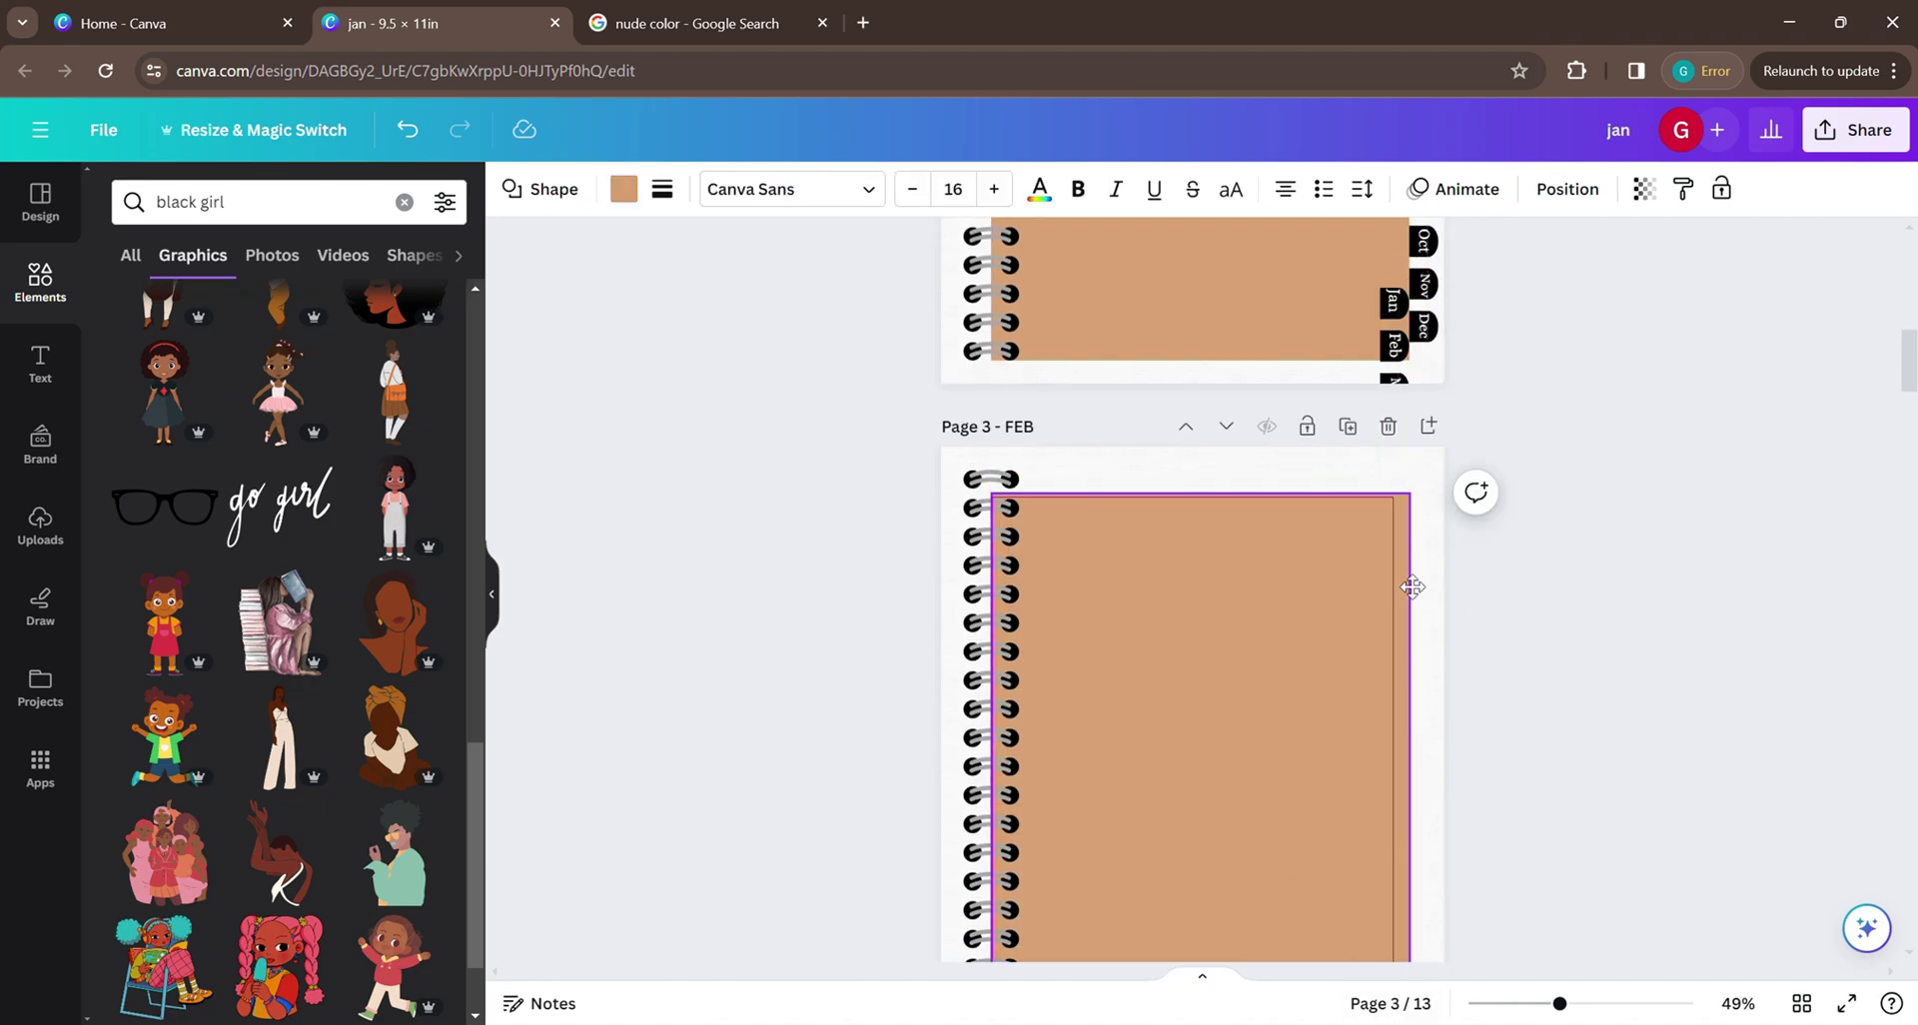
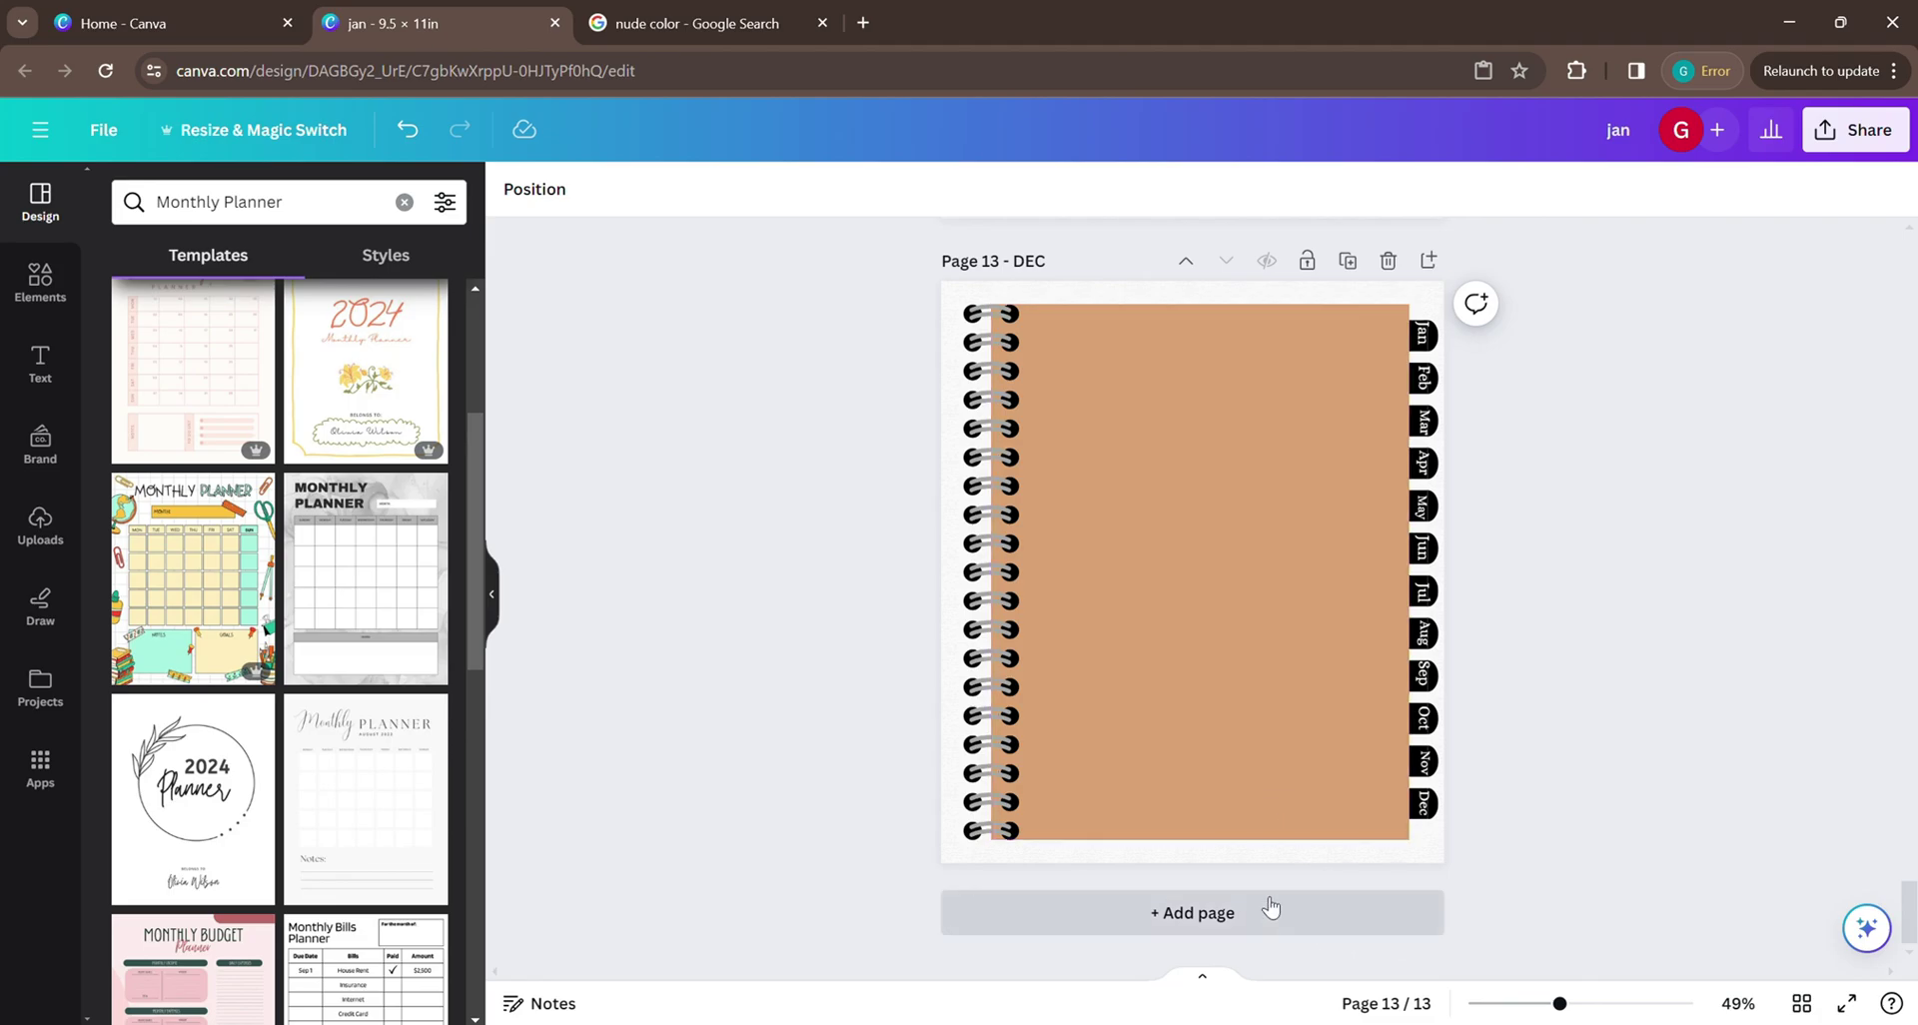
Add a page after DEC and apply the White Classy Simple Monthly Planner Schedule template to it.
click(1159, 914)
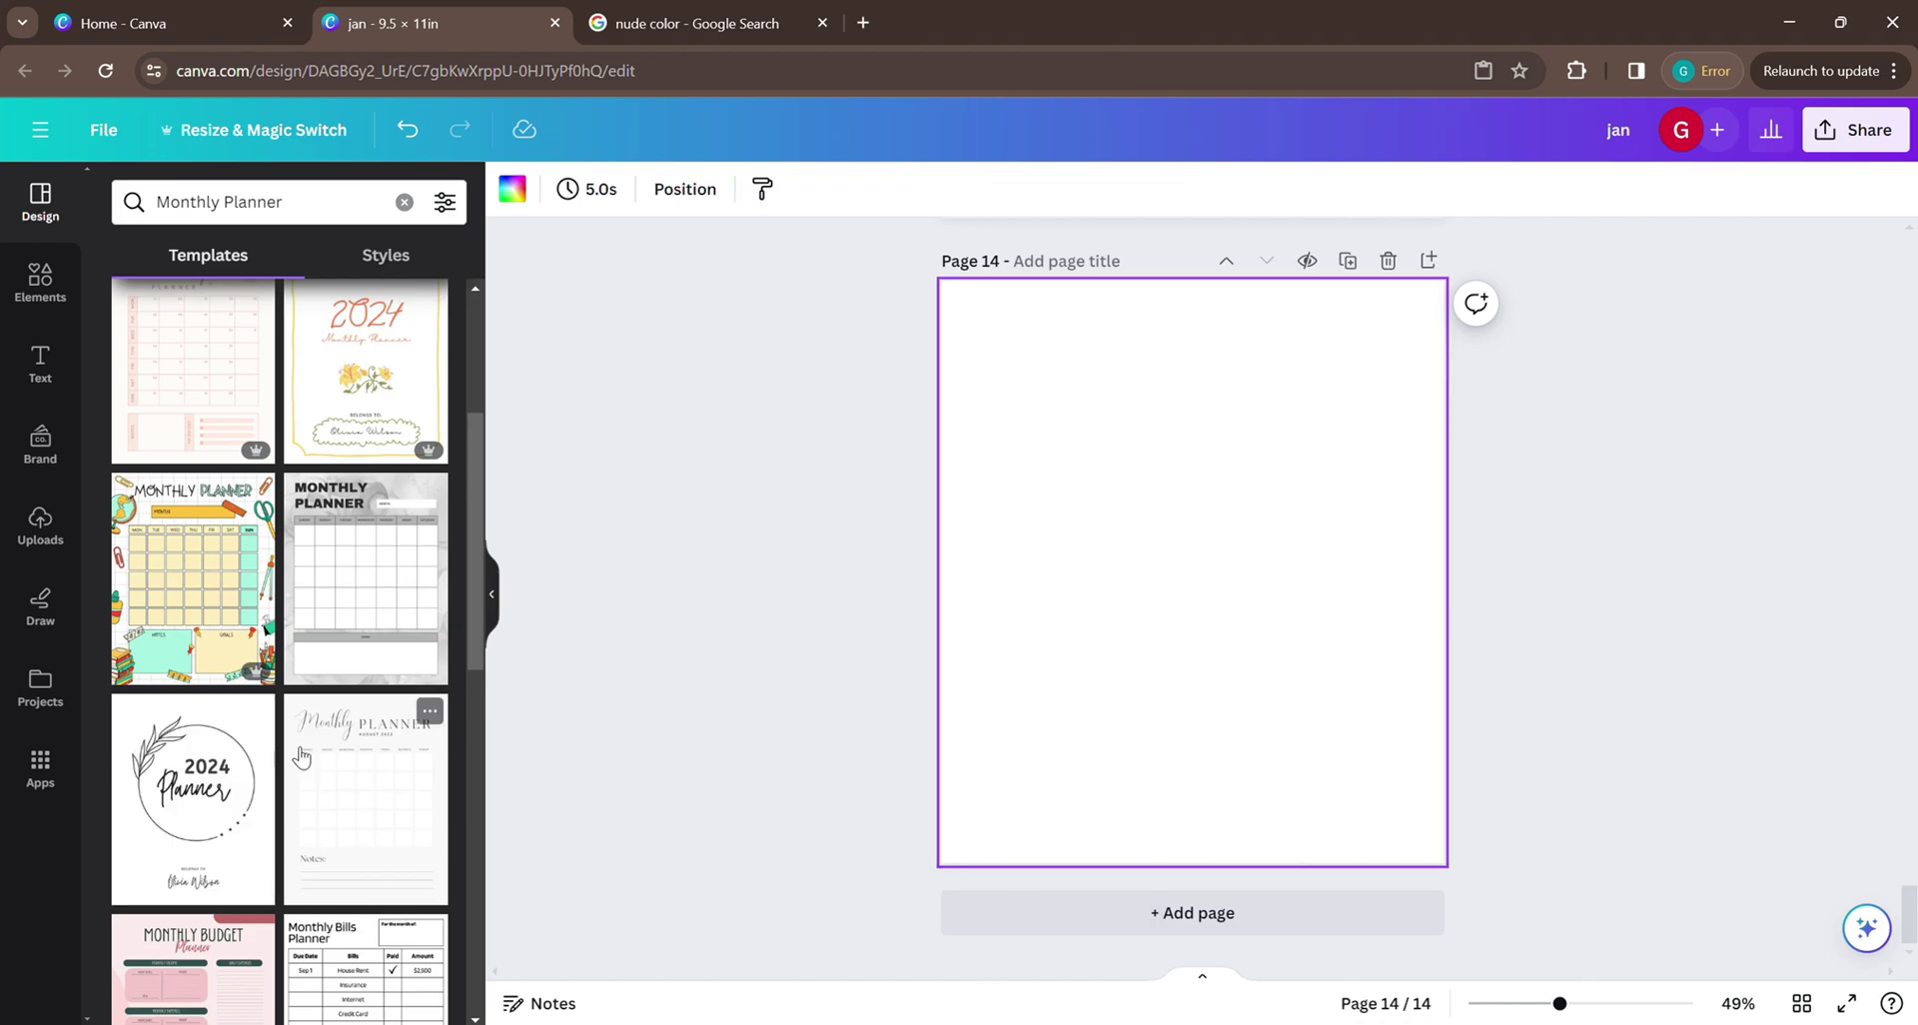
scroll(289, 749, up, 4)
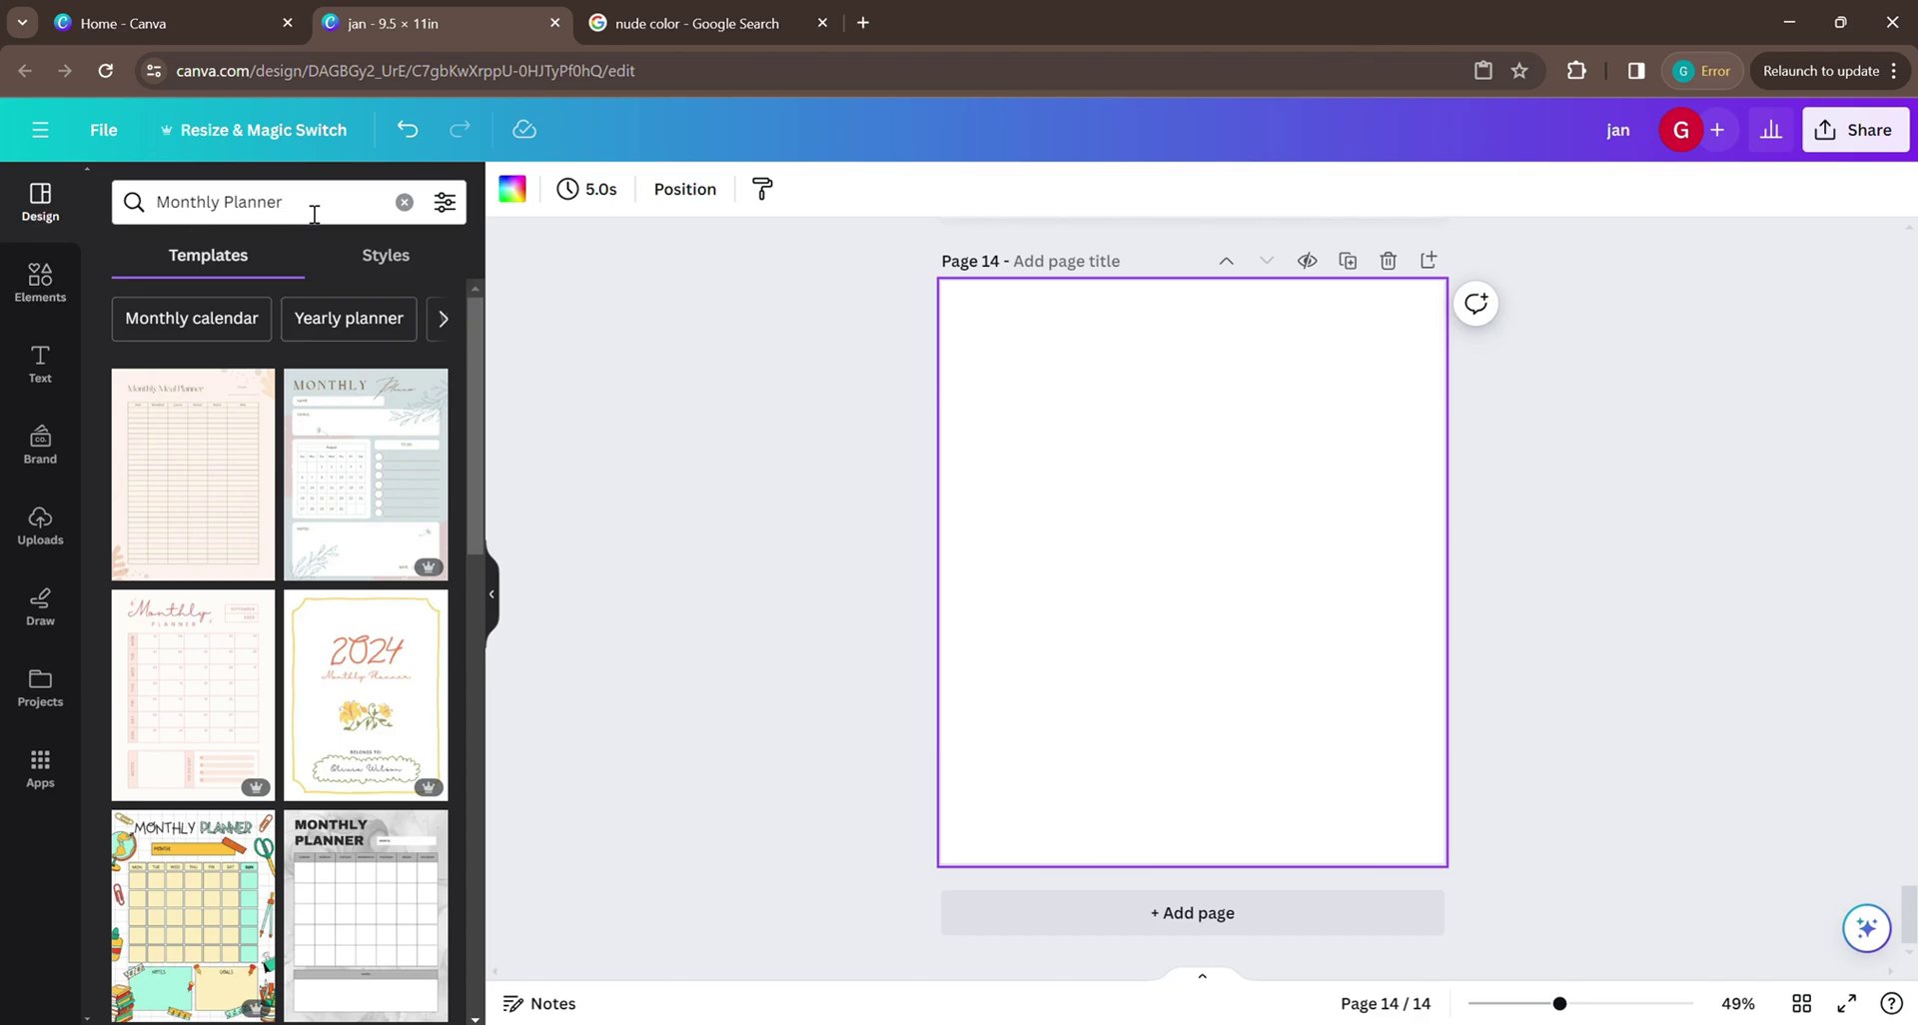
scroll(270, 719, down, 3)
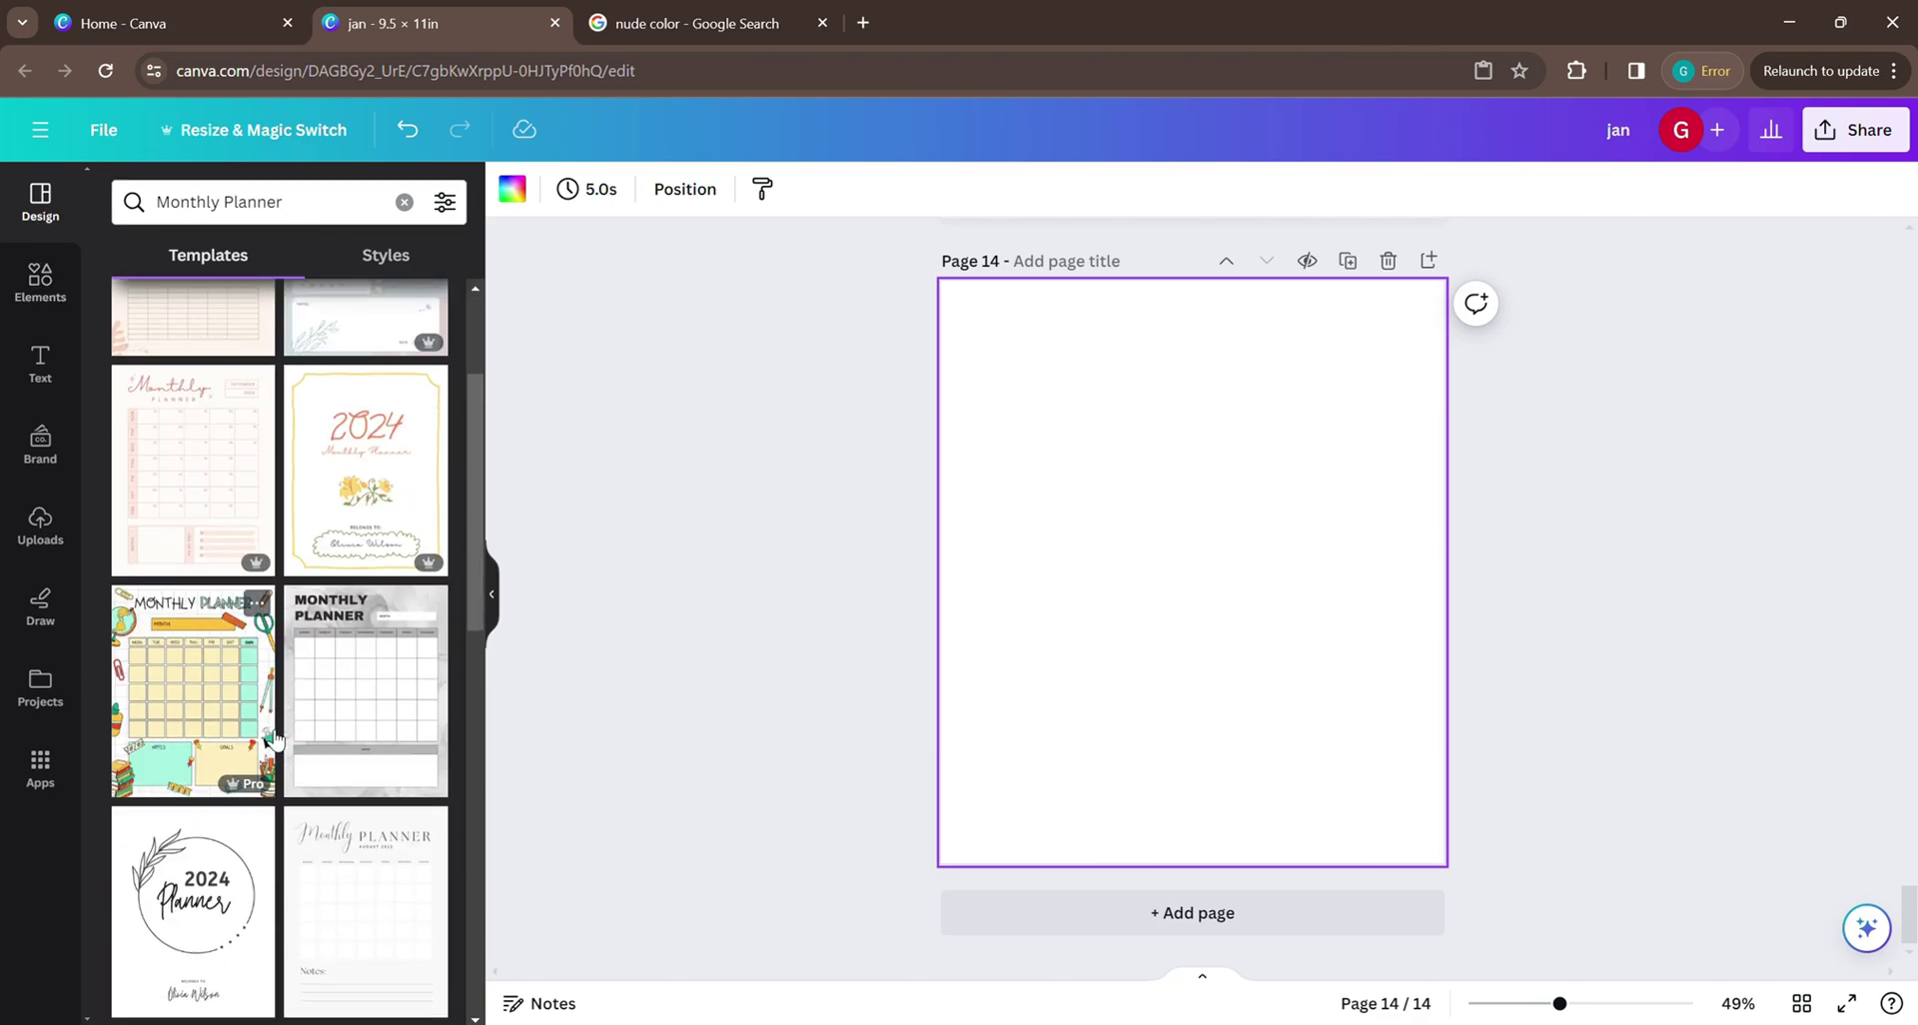
scroll(275, 724, down, 6)
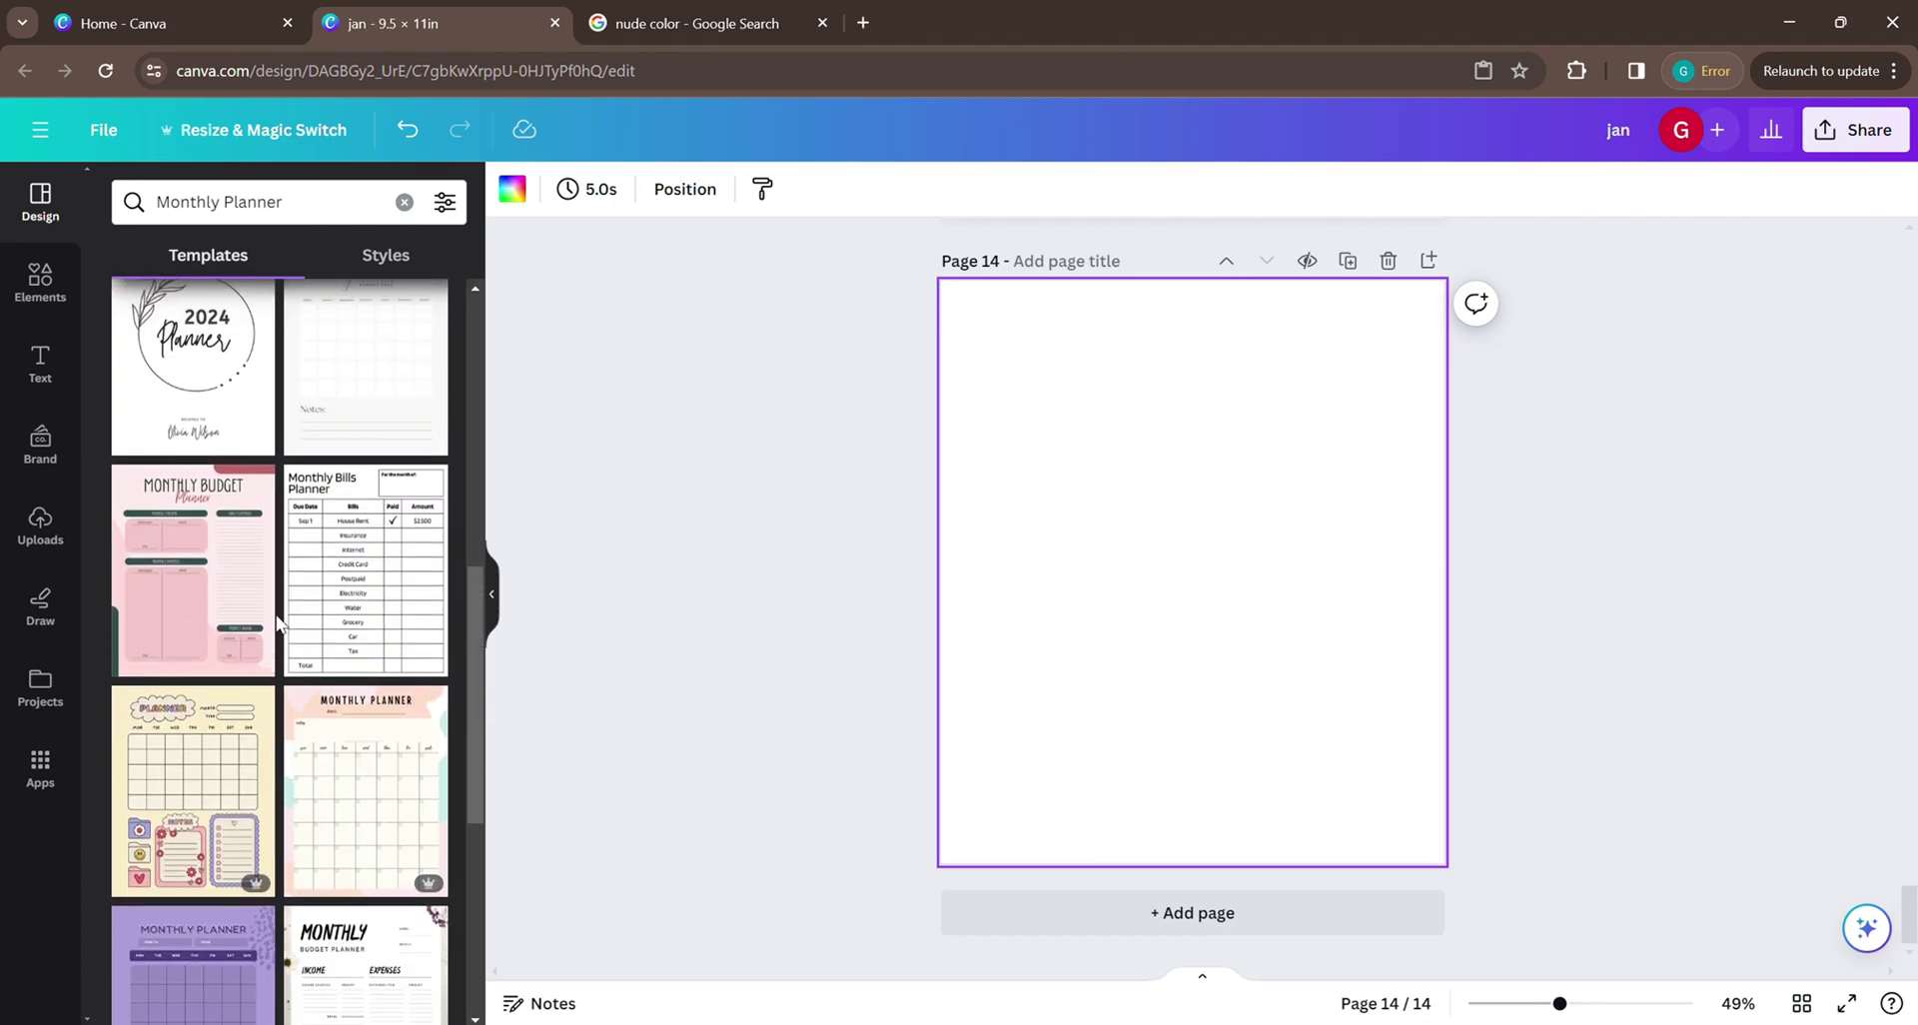
scroll(296, 594, down, 3)
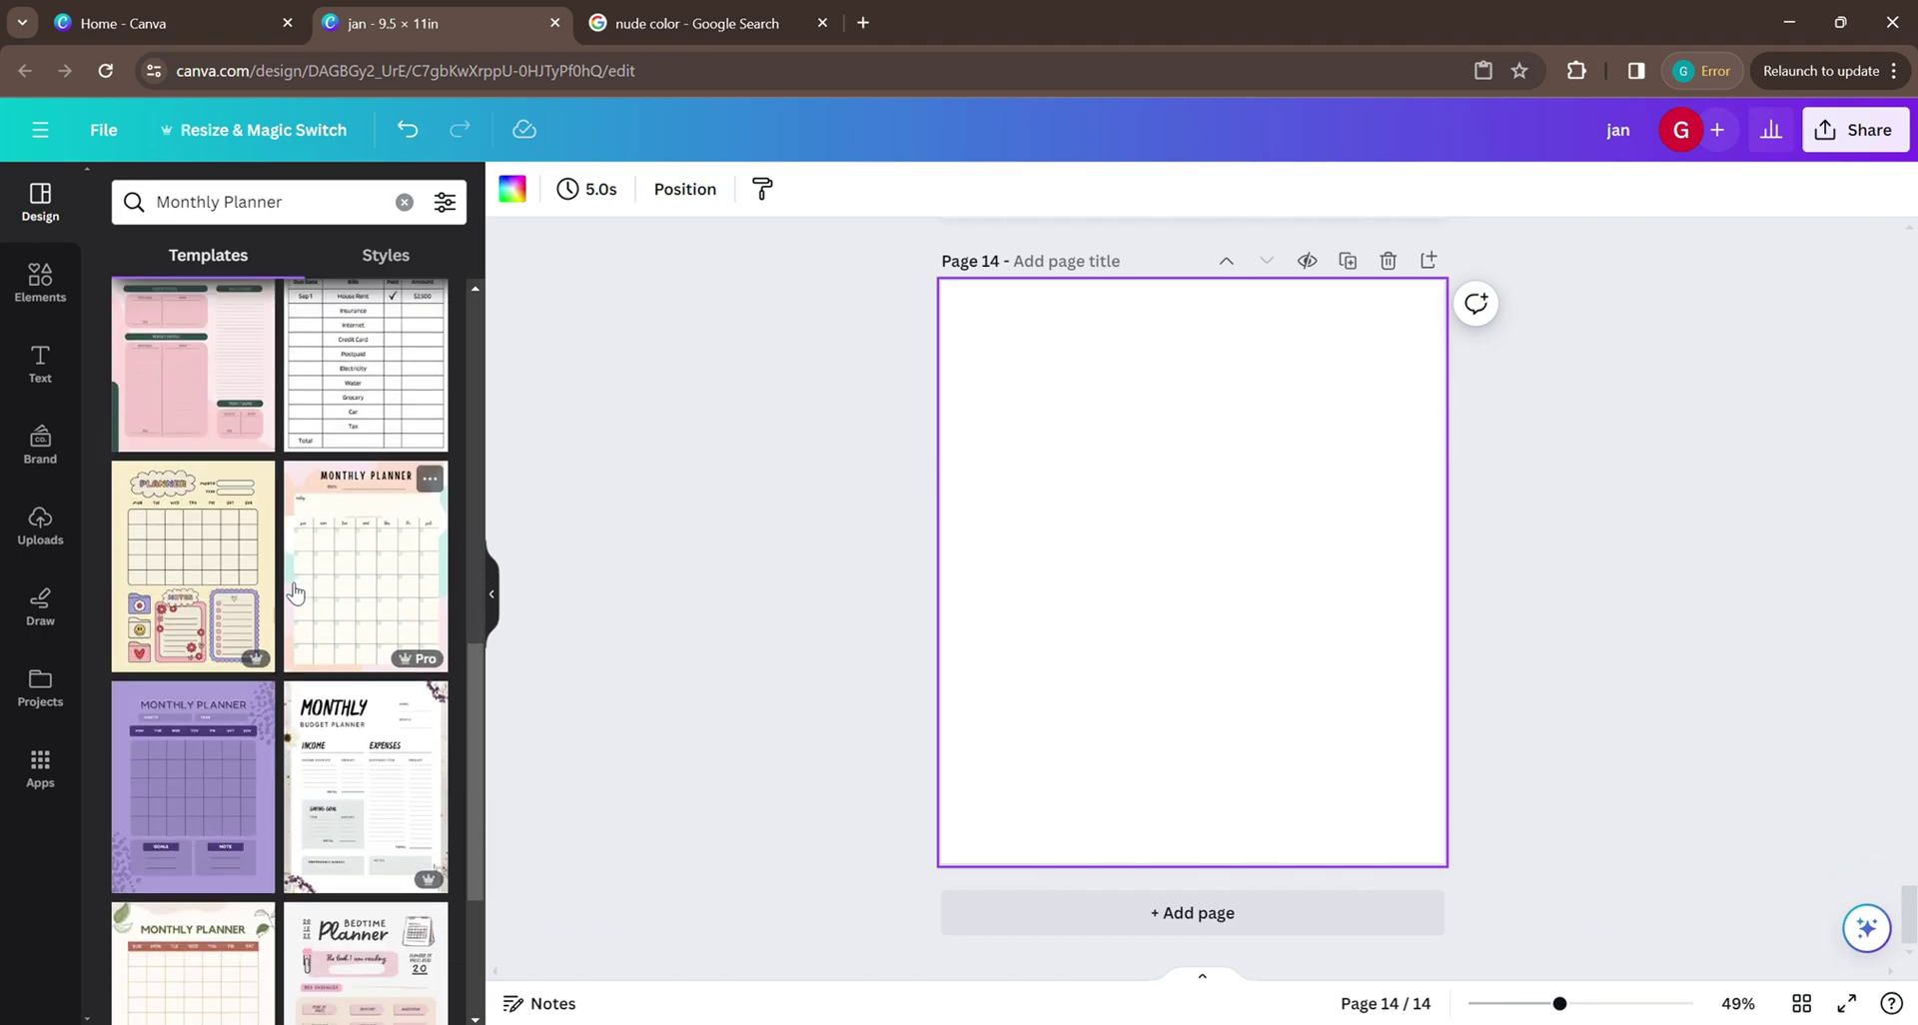
scroll(330, 679, down, 3)
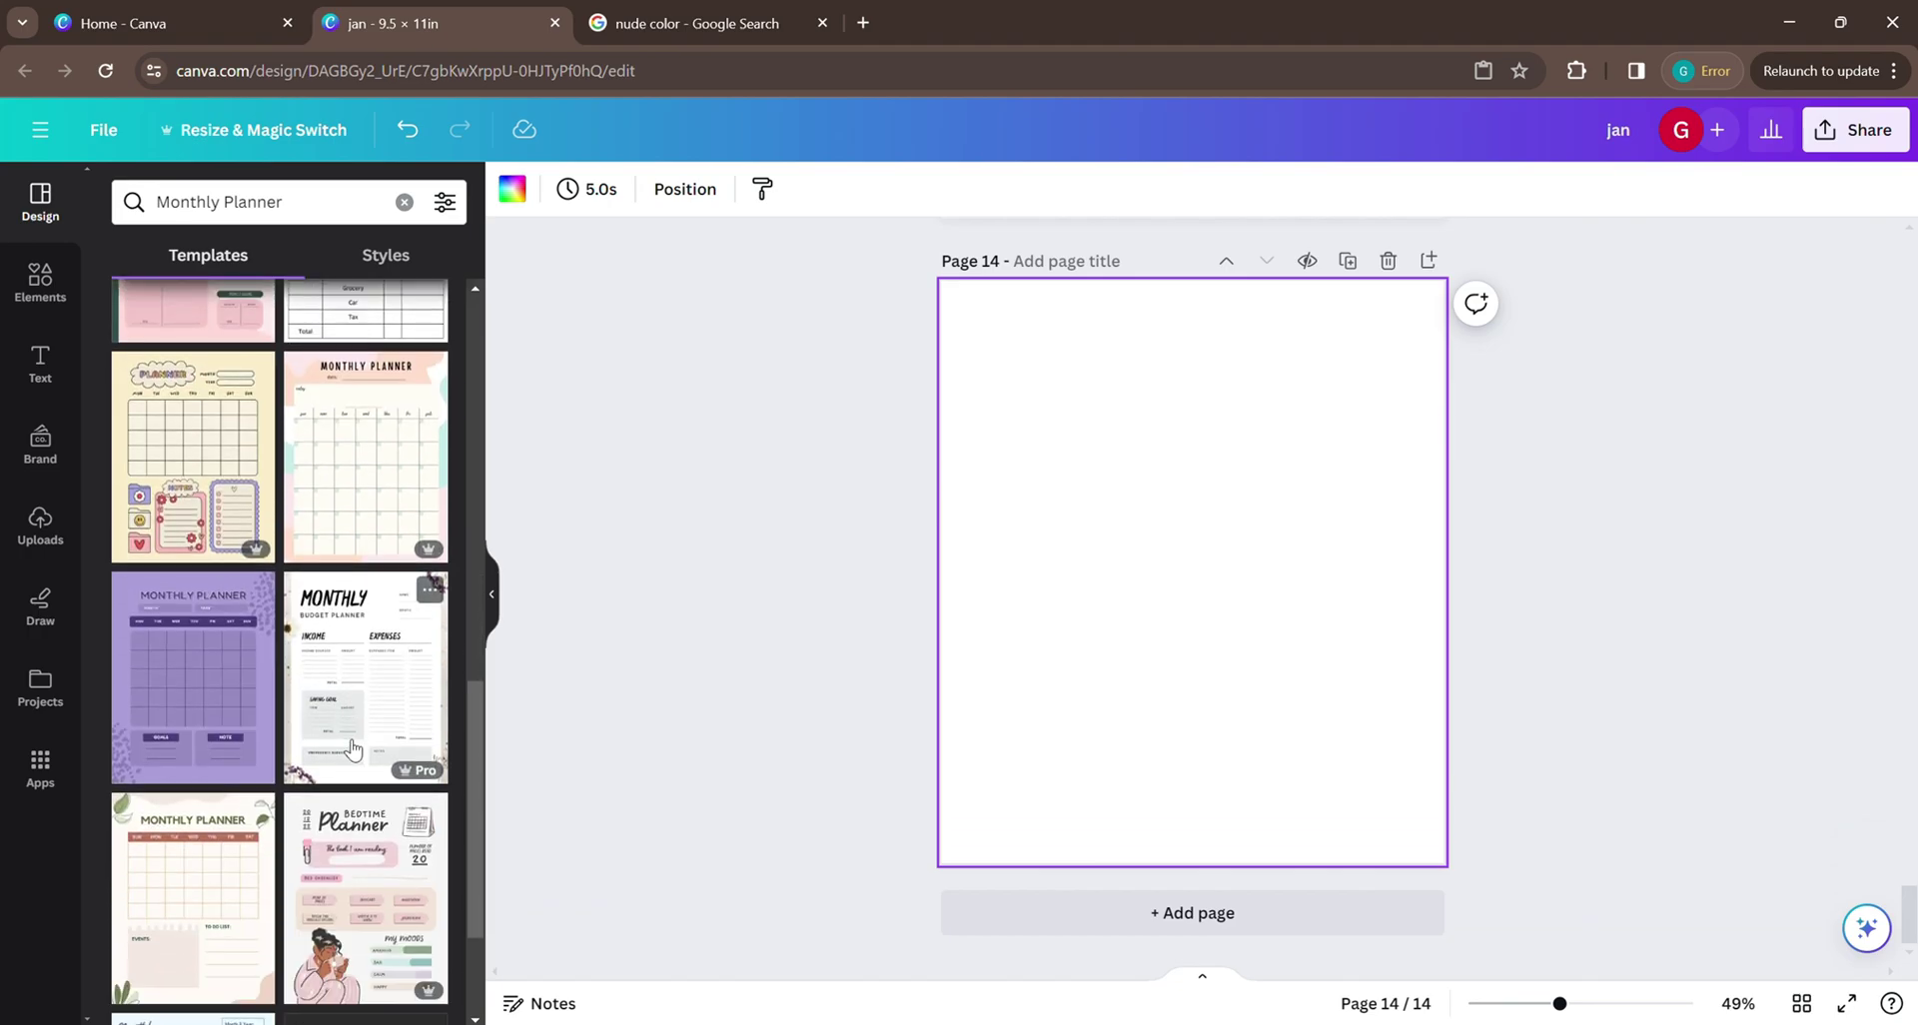
scroll(352, 741, up, 3)
scroll(350, 741, down, 10)
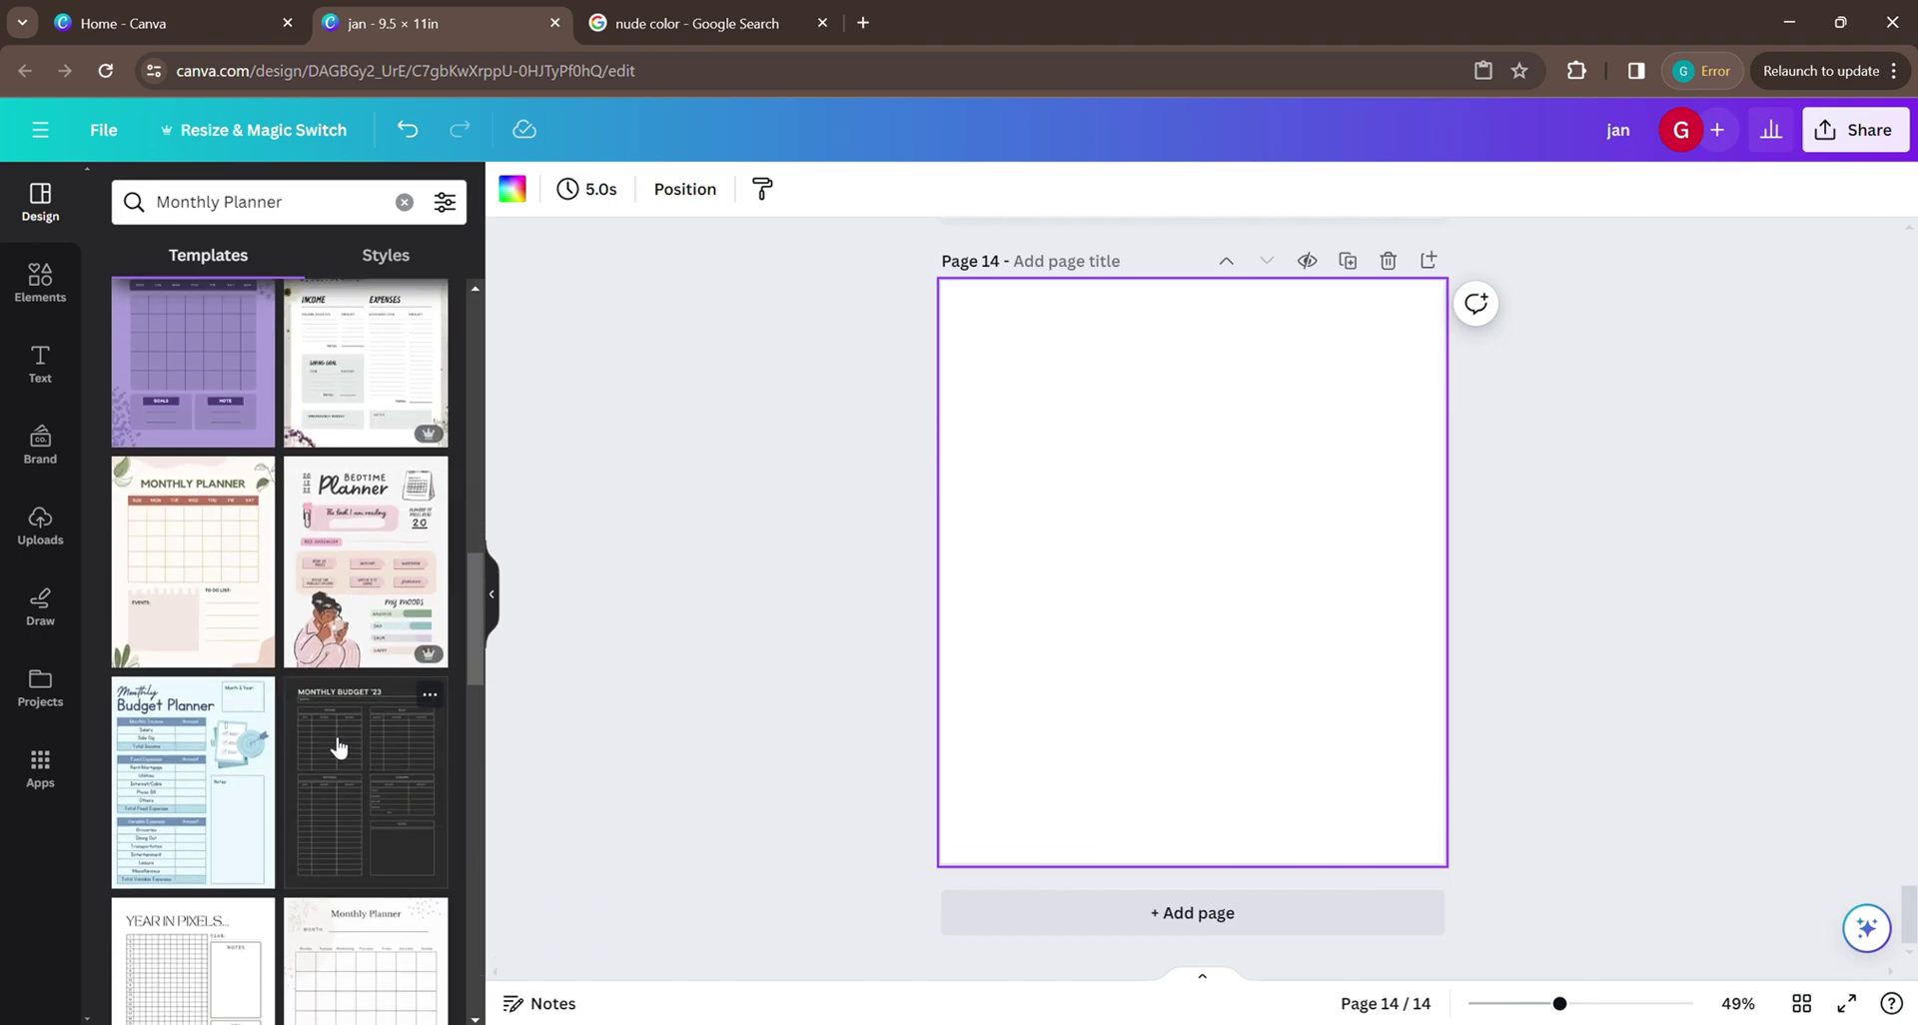
scroll(329, 719, up, 10)
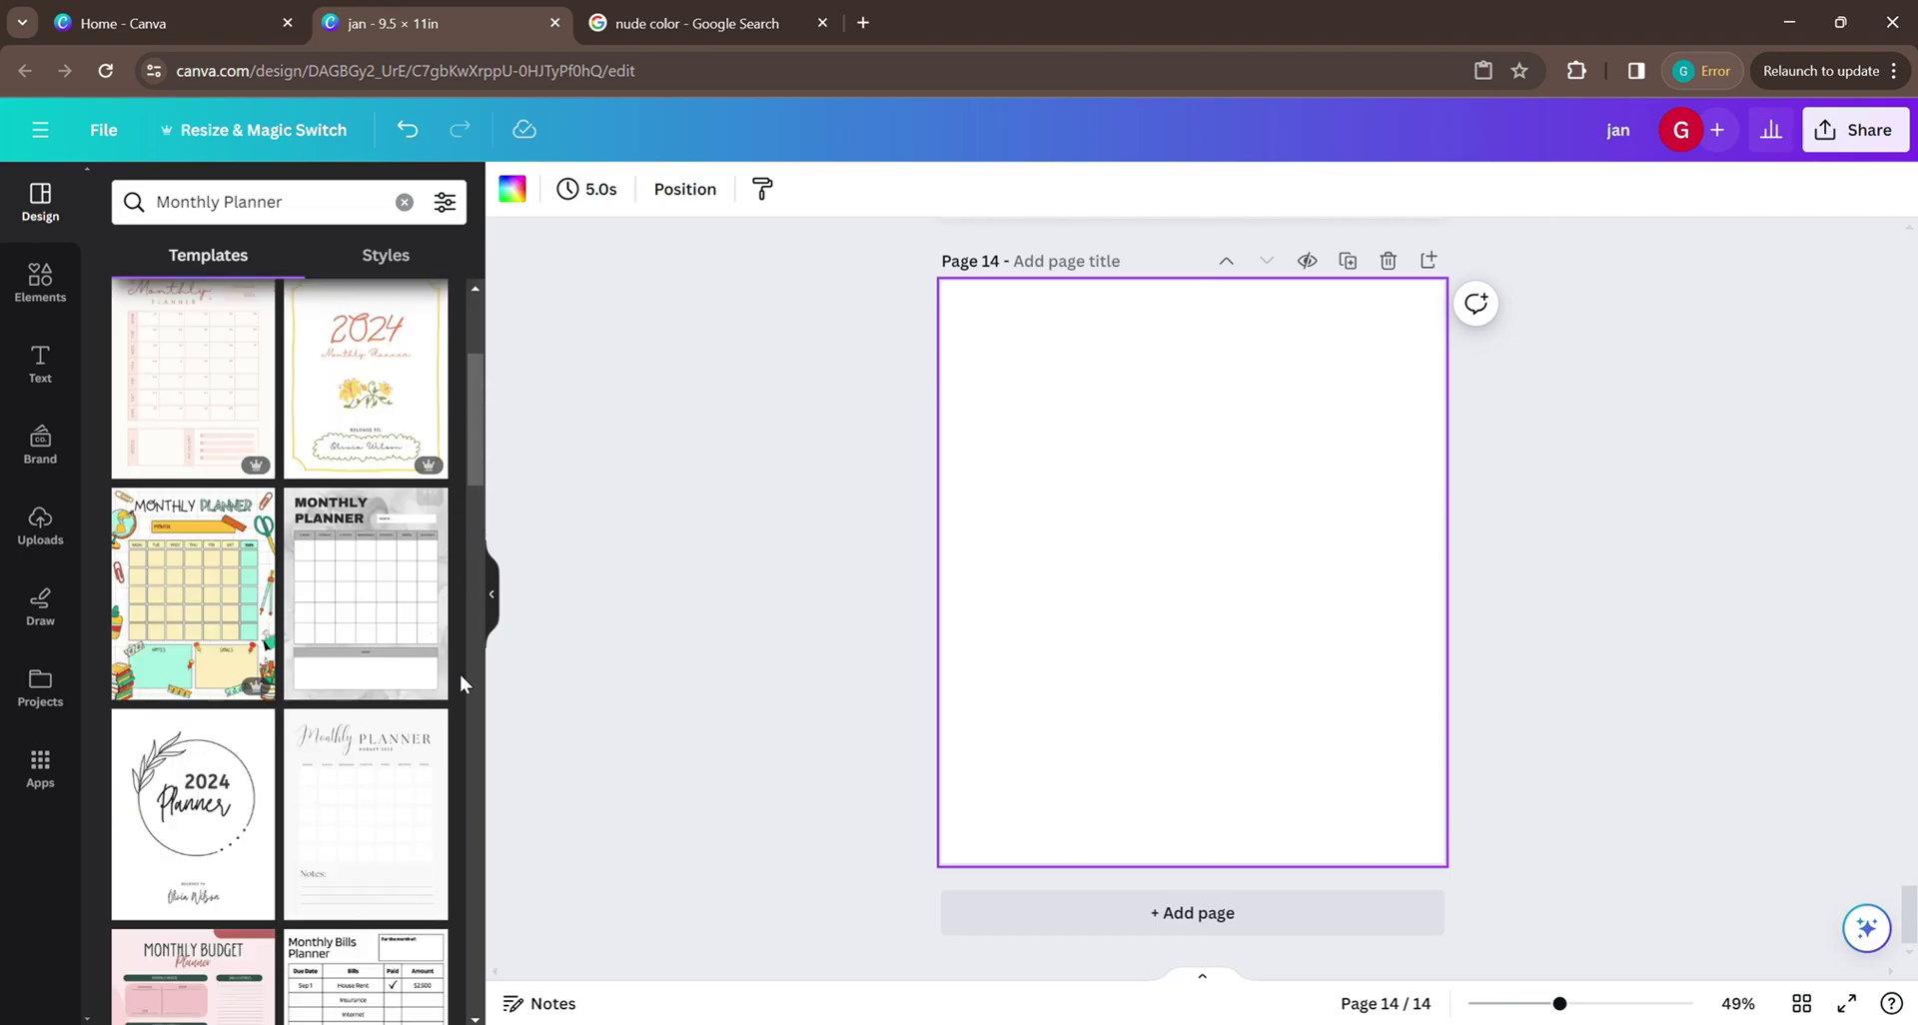
scroll(462, 683, down, 1)
click(406, 762)
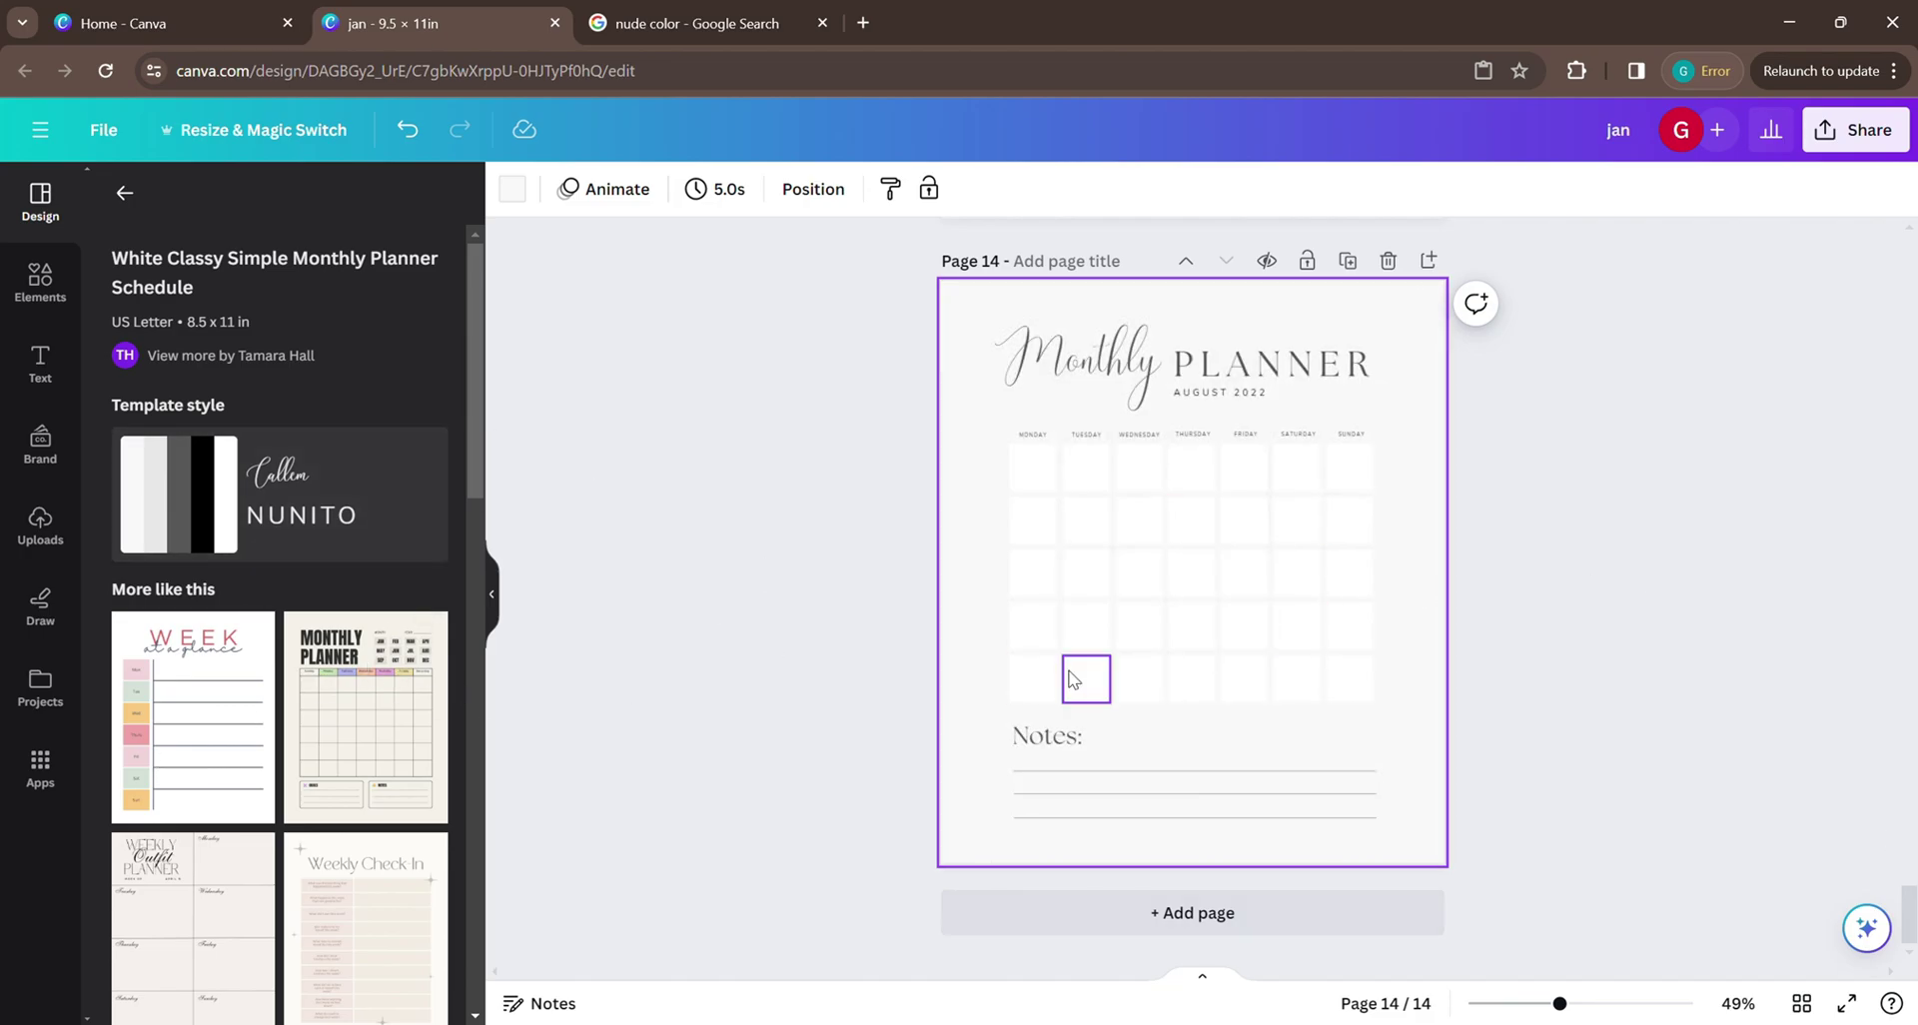
Delete the "AUGUST 2022" date text beneath the planner title on page 14.
click(1216, 394)
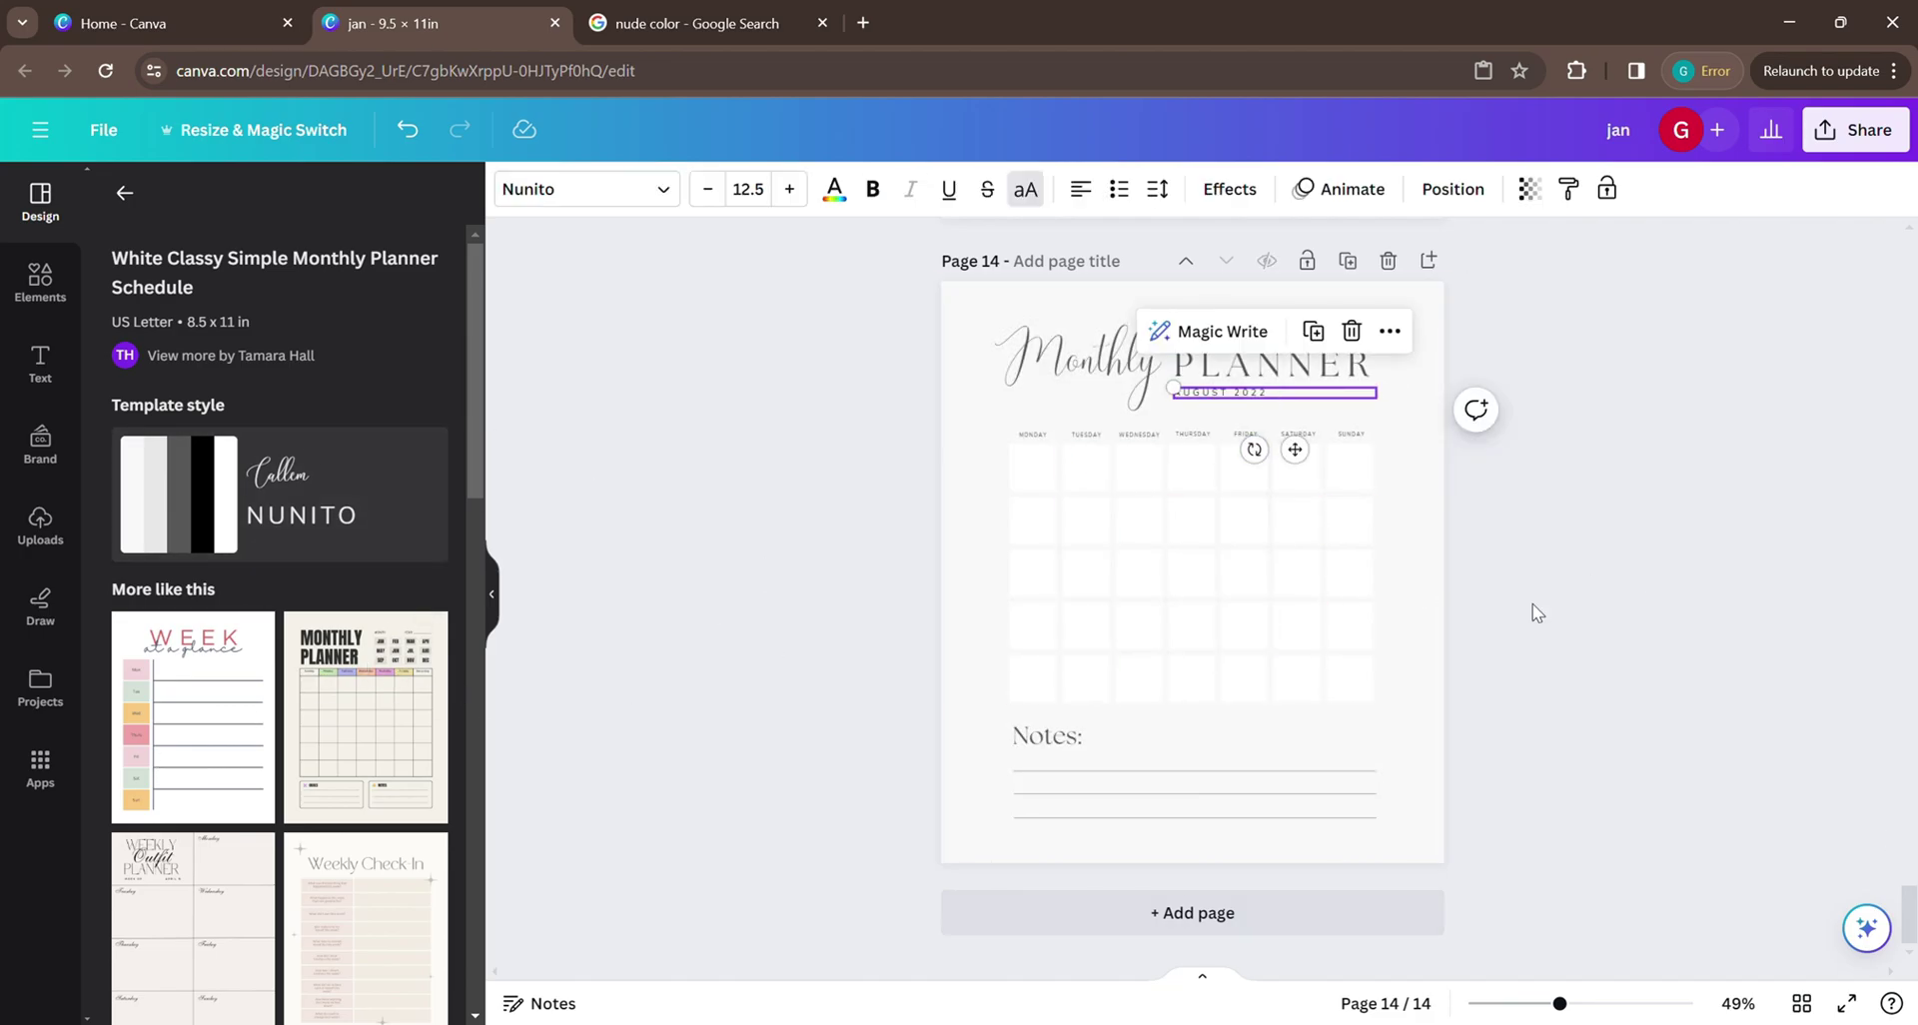
scroll(1698, 639, up, 5)
scroll(1786, 730, down, 5)
click(1352, 330)
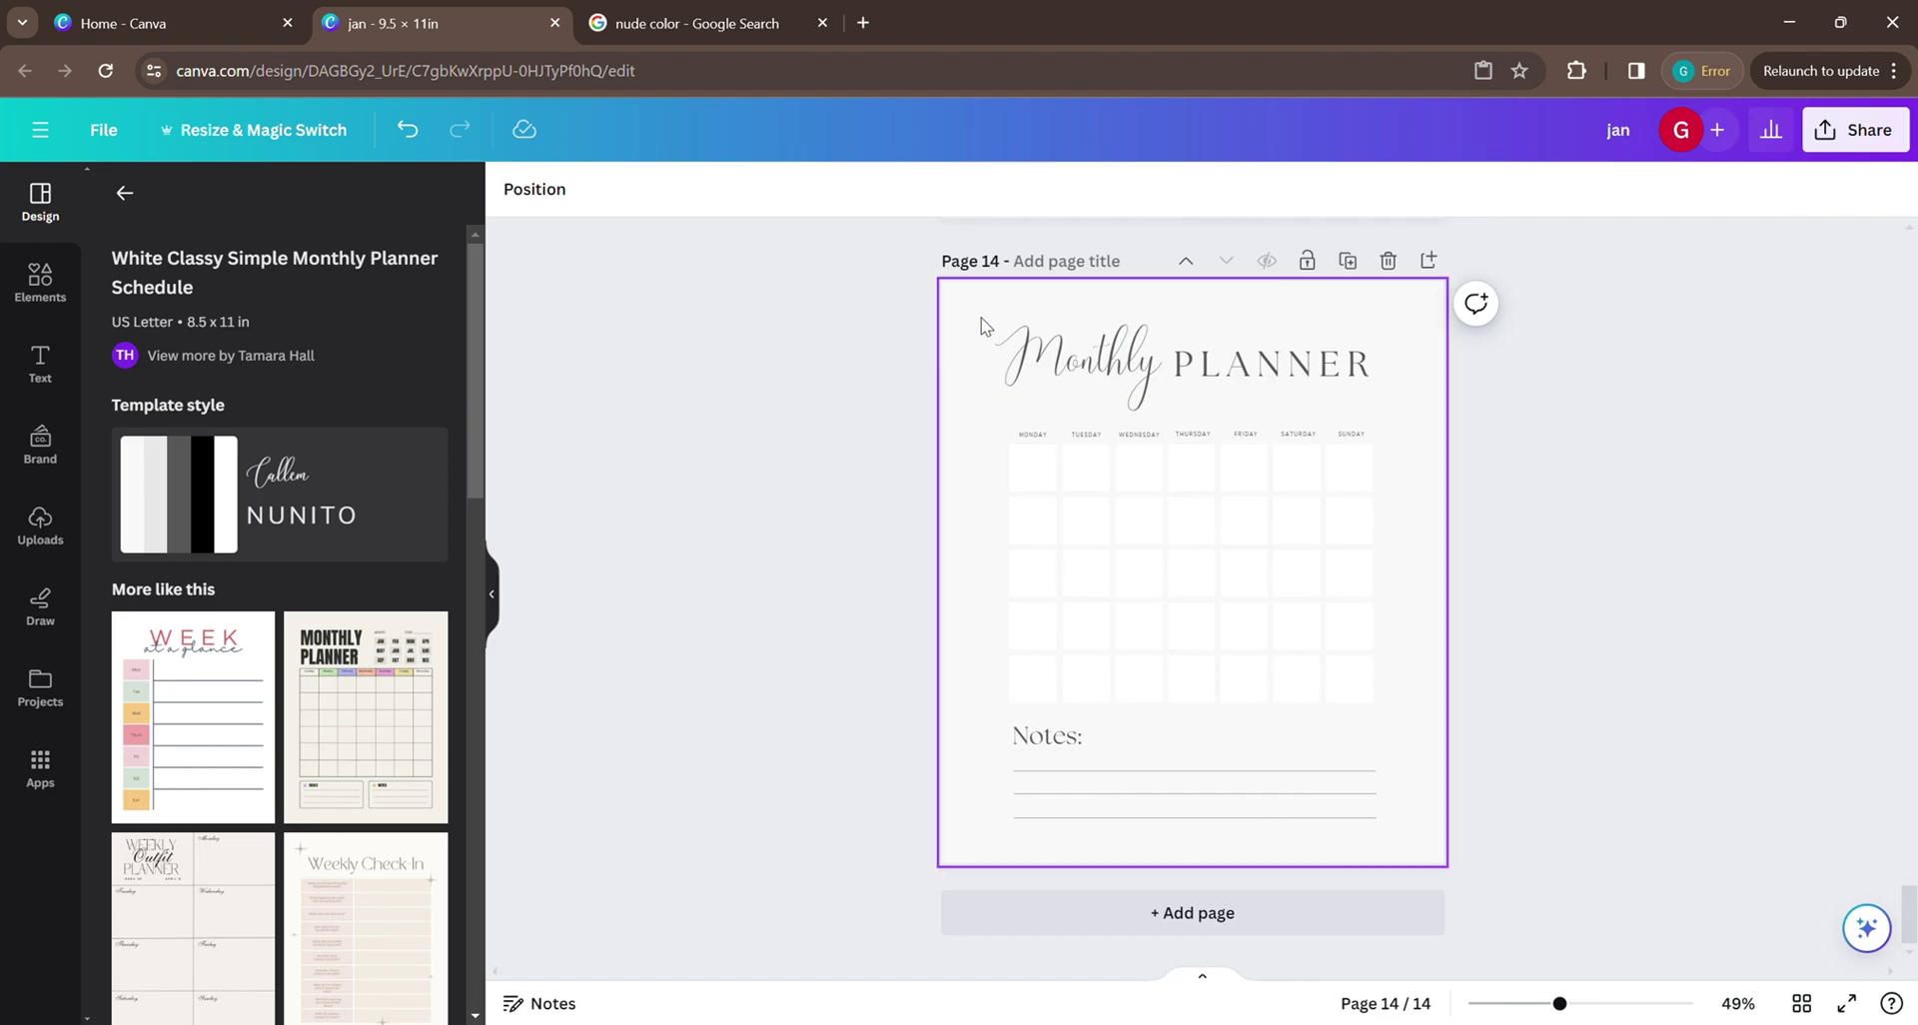
Group the title, calendar grid, Notes heading and lines on page 14, and copy the group.
drag(980, 318, 1448, 853)
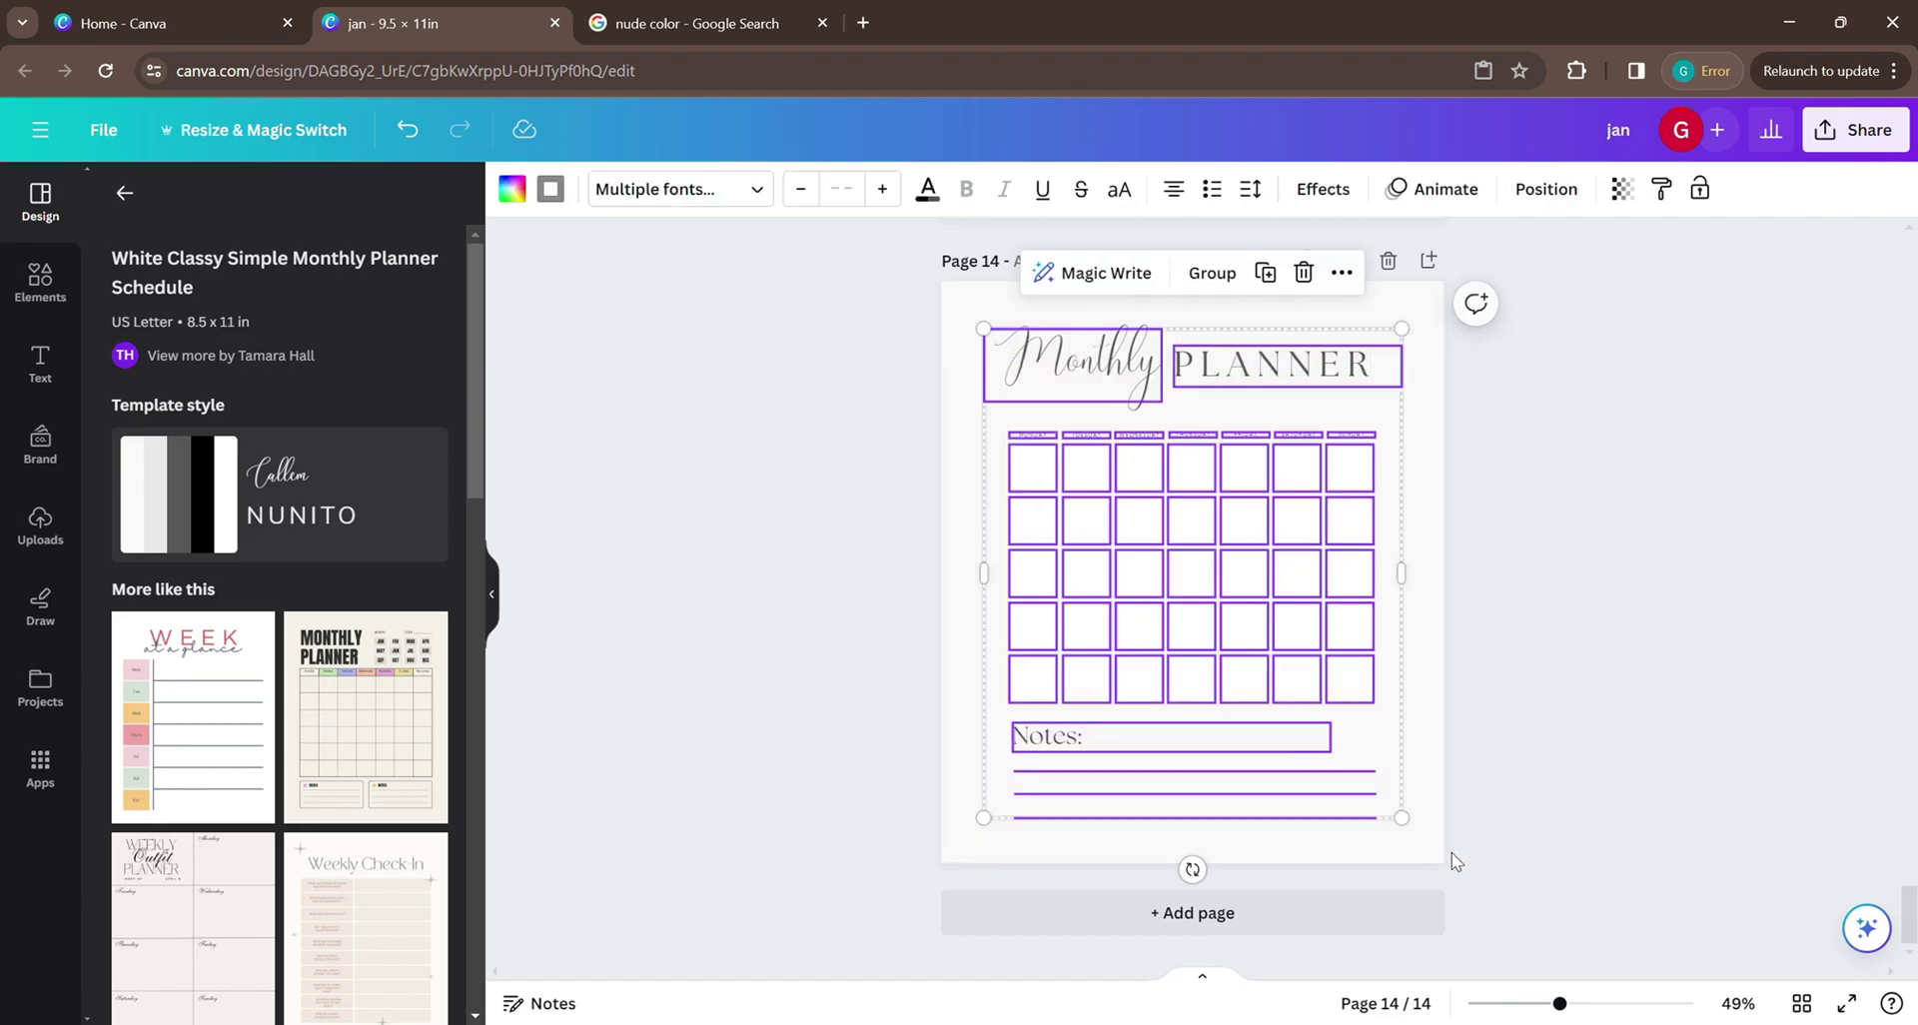
click(1212, 274)
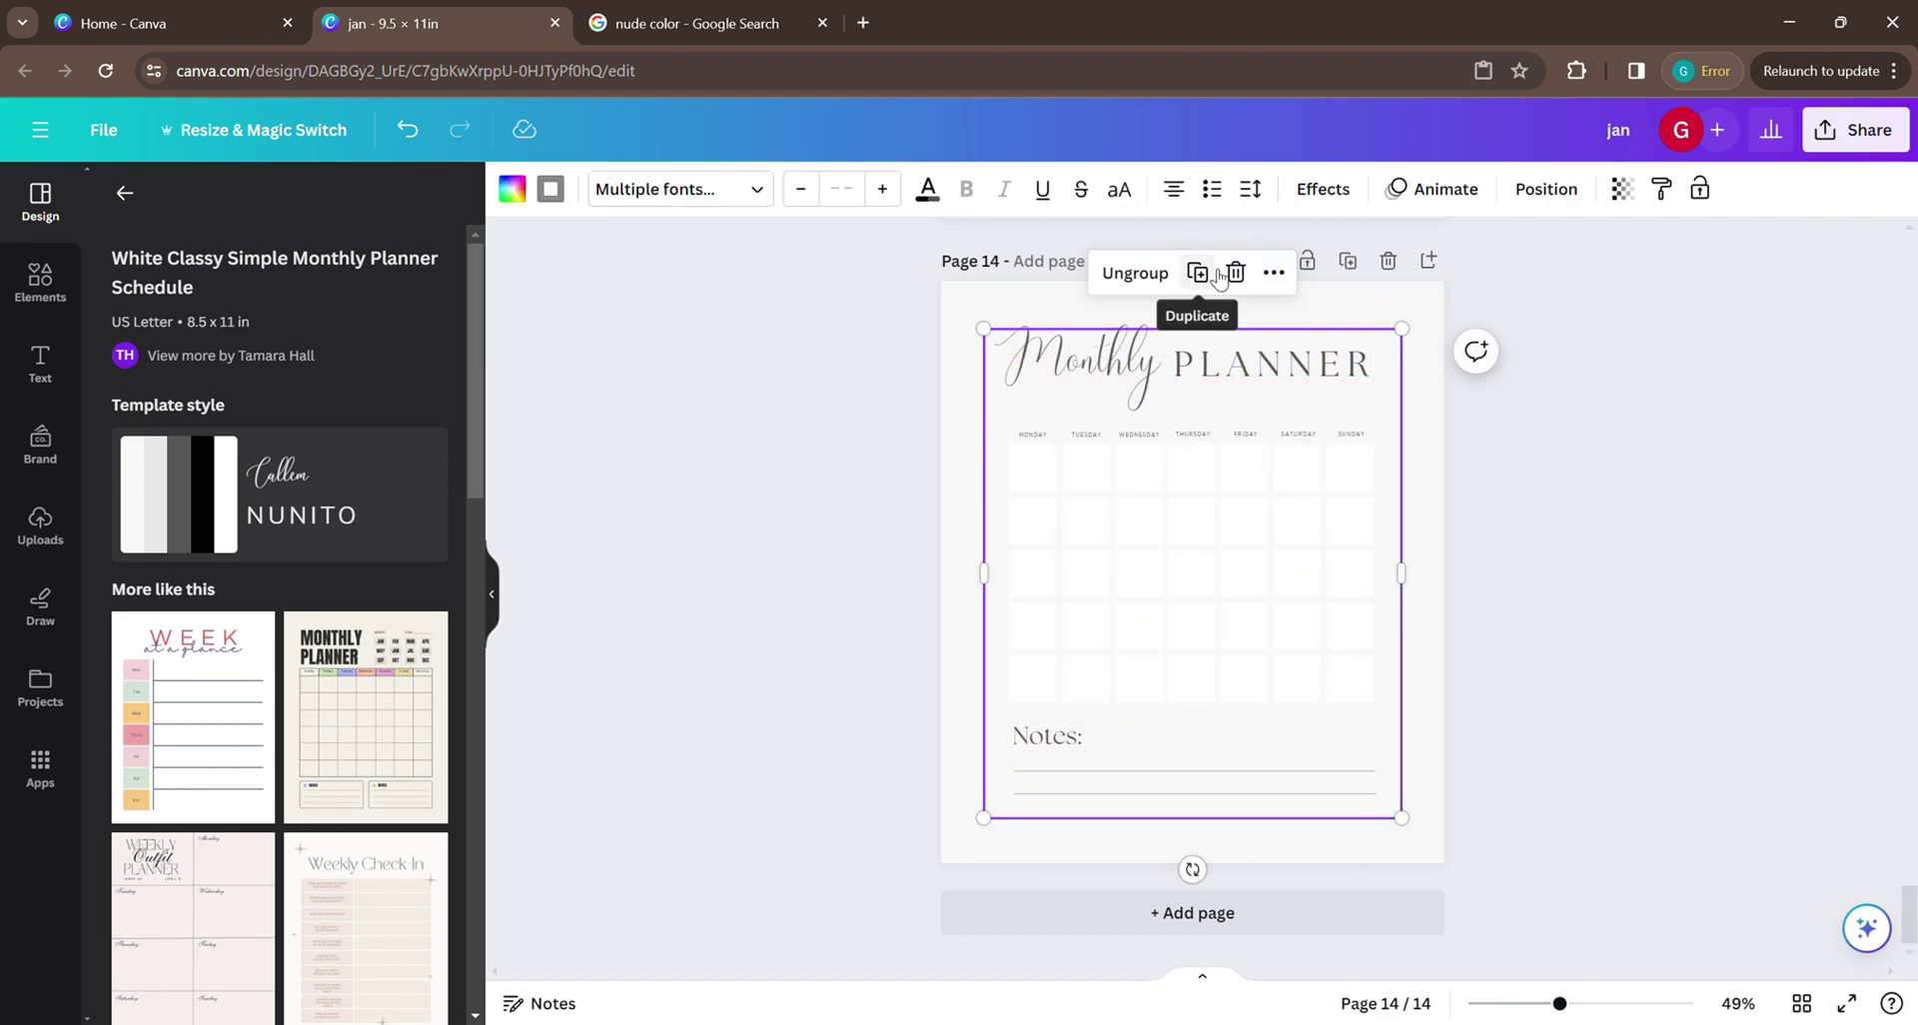
click(1272, 273)
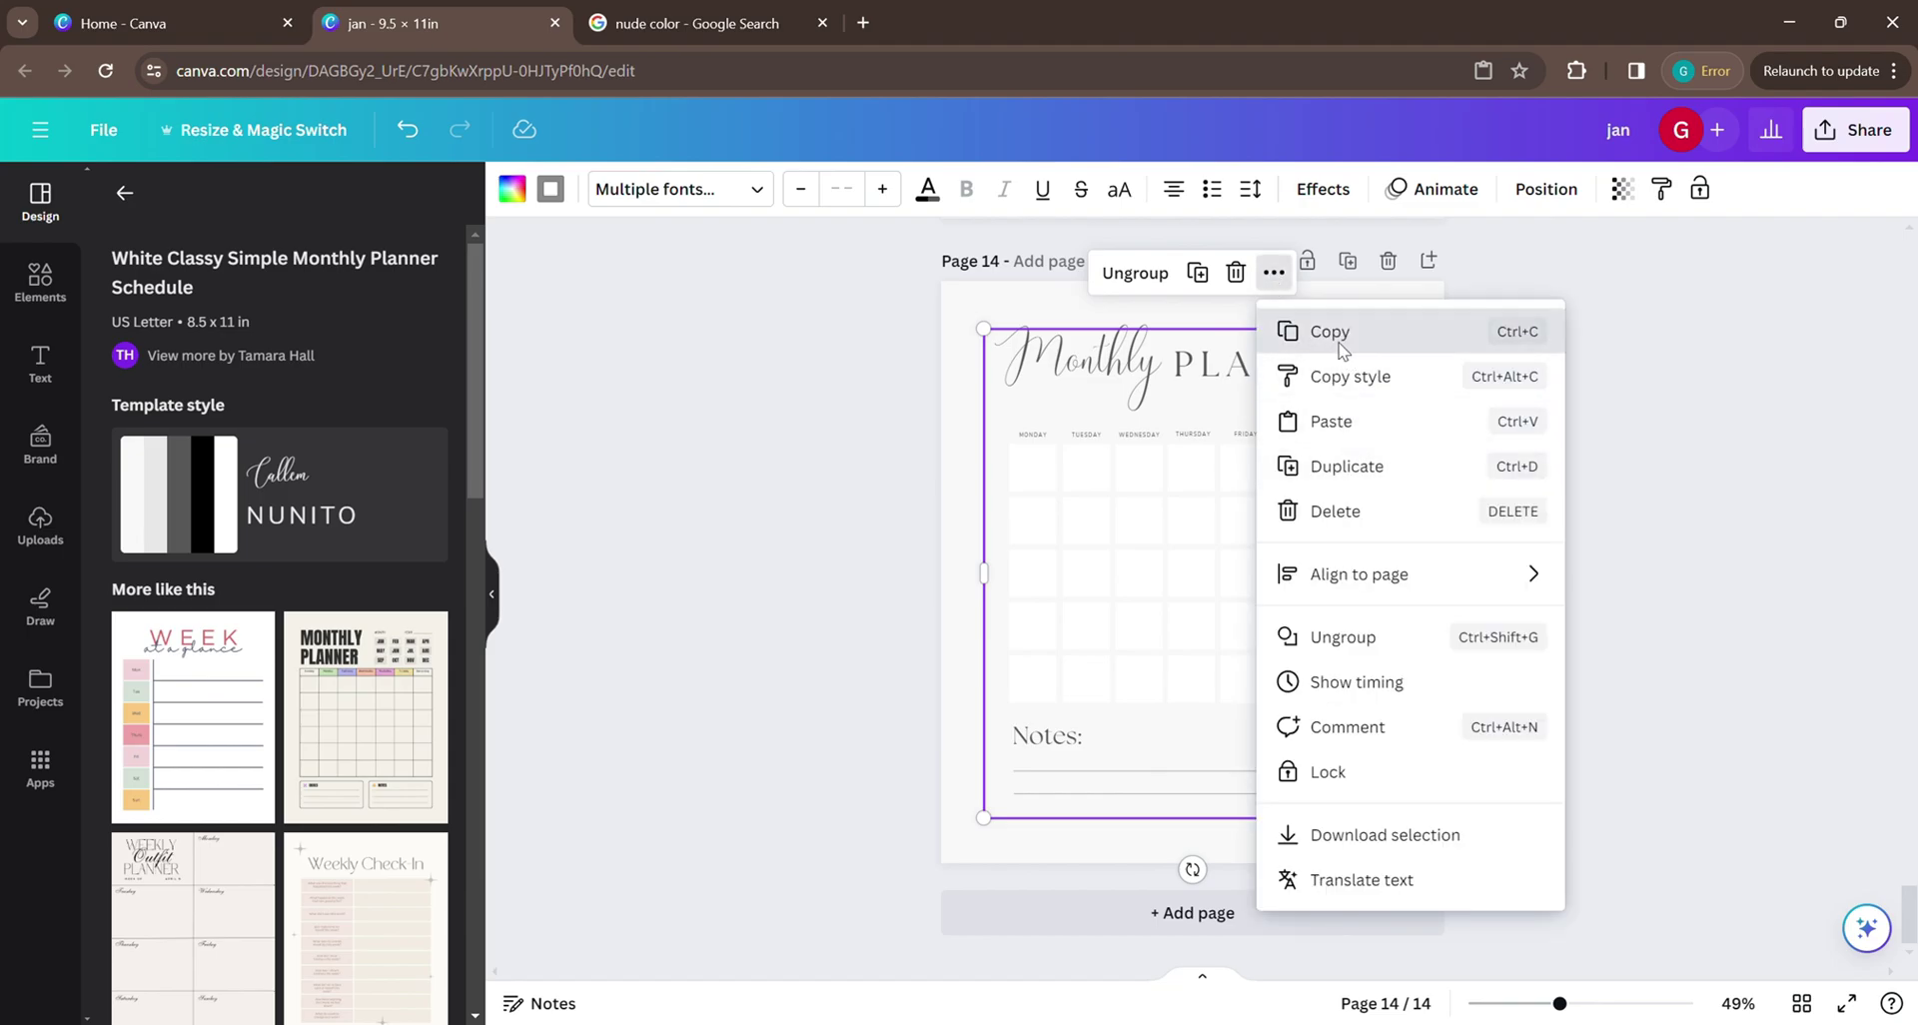
click(1329, 331)
Paste the copied planner group onto the JAN page.
scroll(997, 450, up, 10)
scroll(996, 409, up, 15)
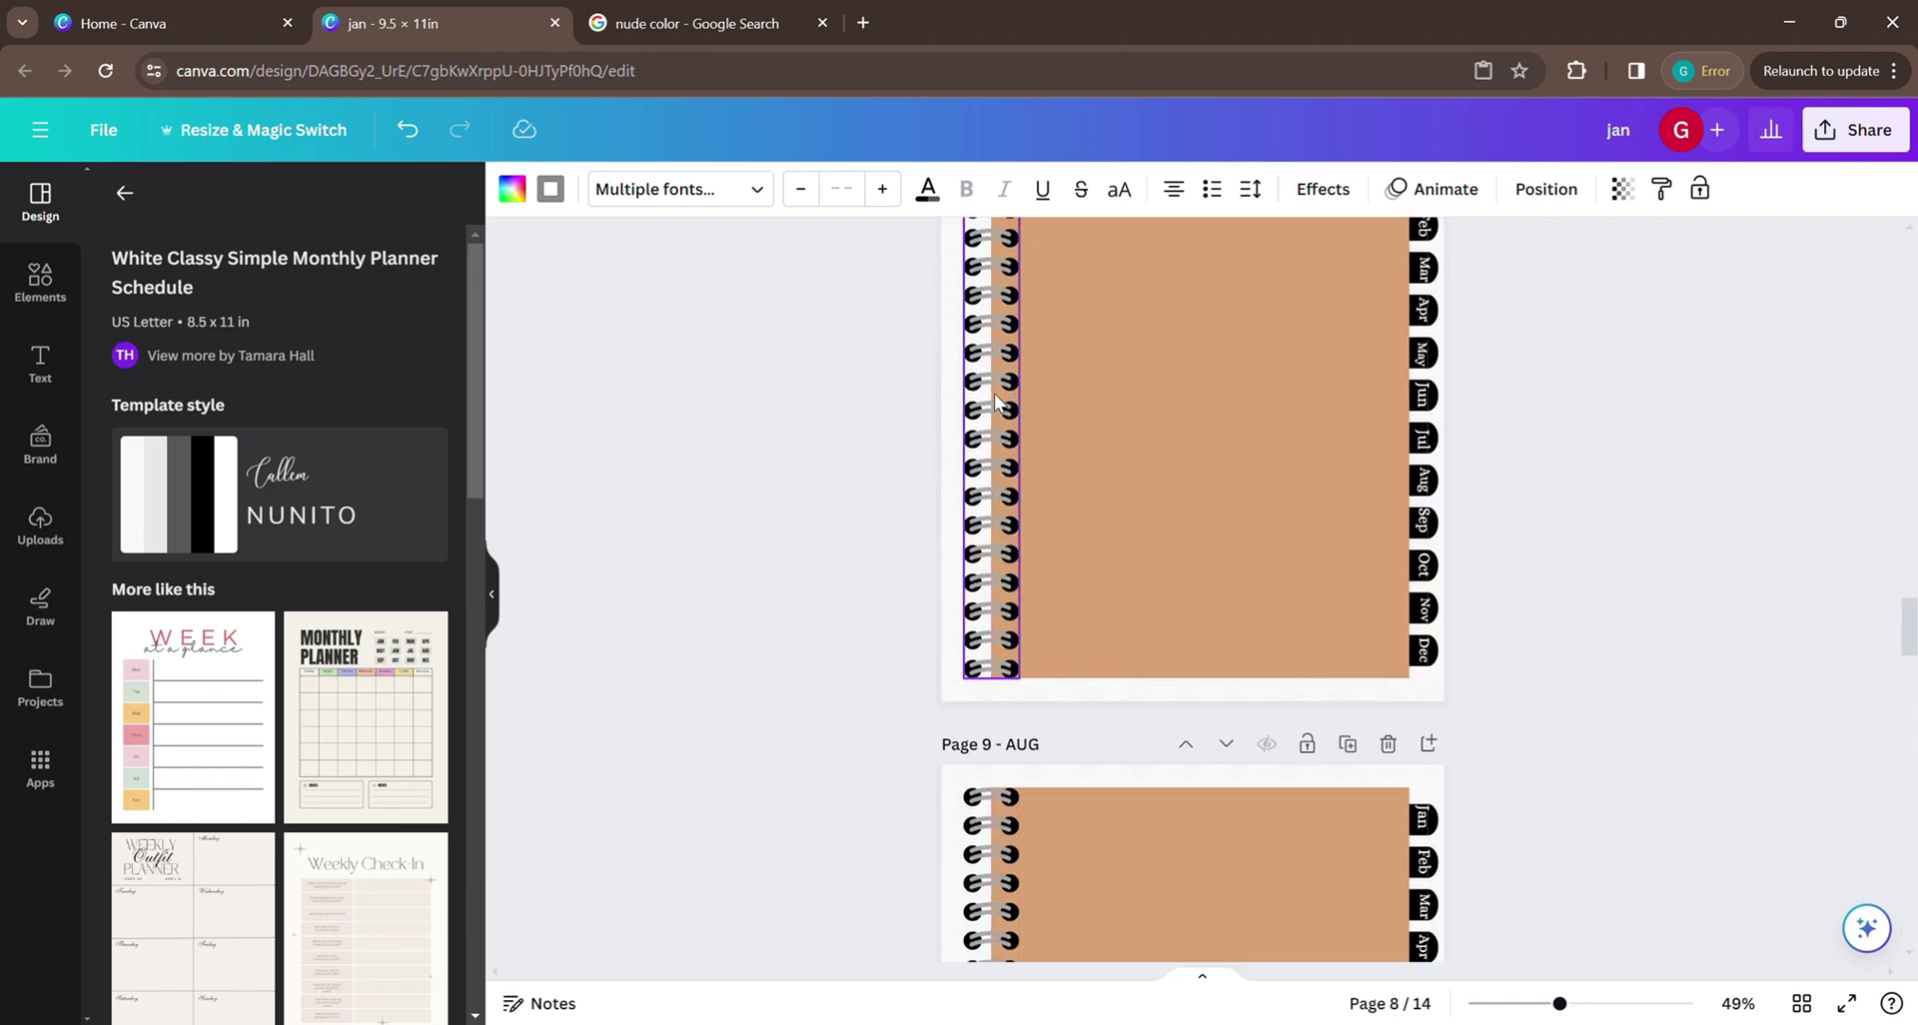
scroll(1004, 361, up, 10)
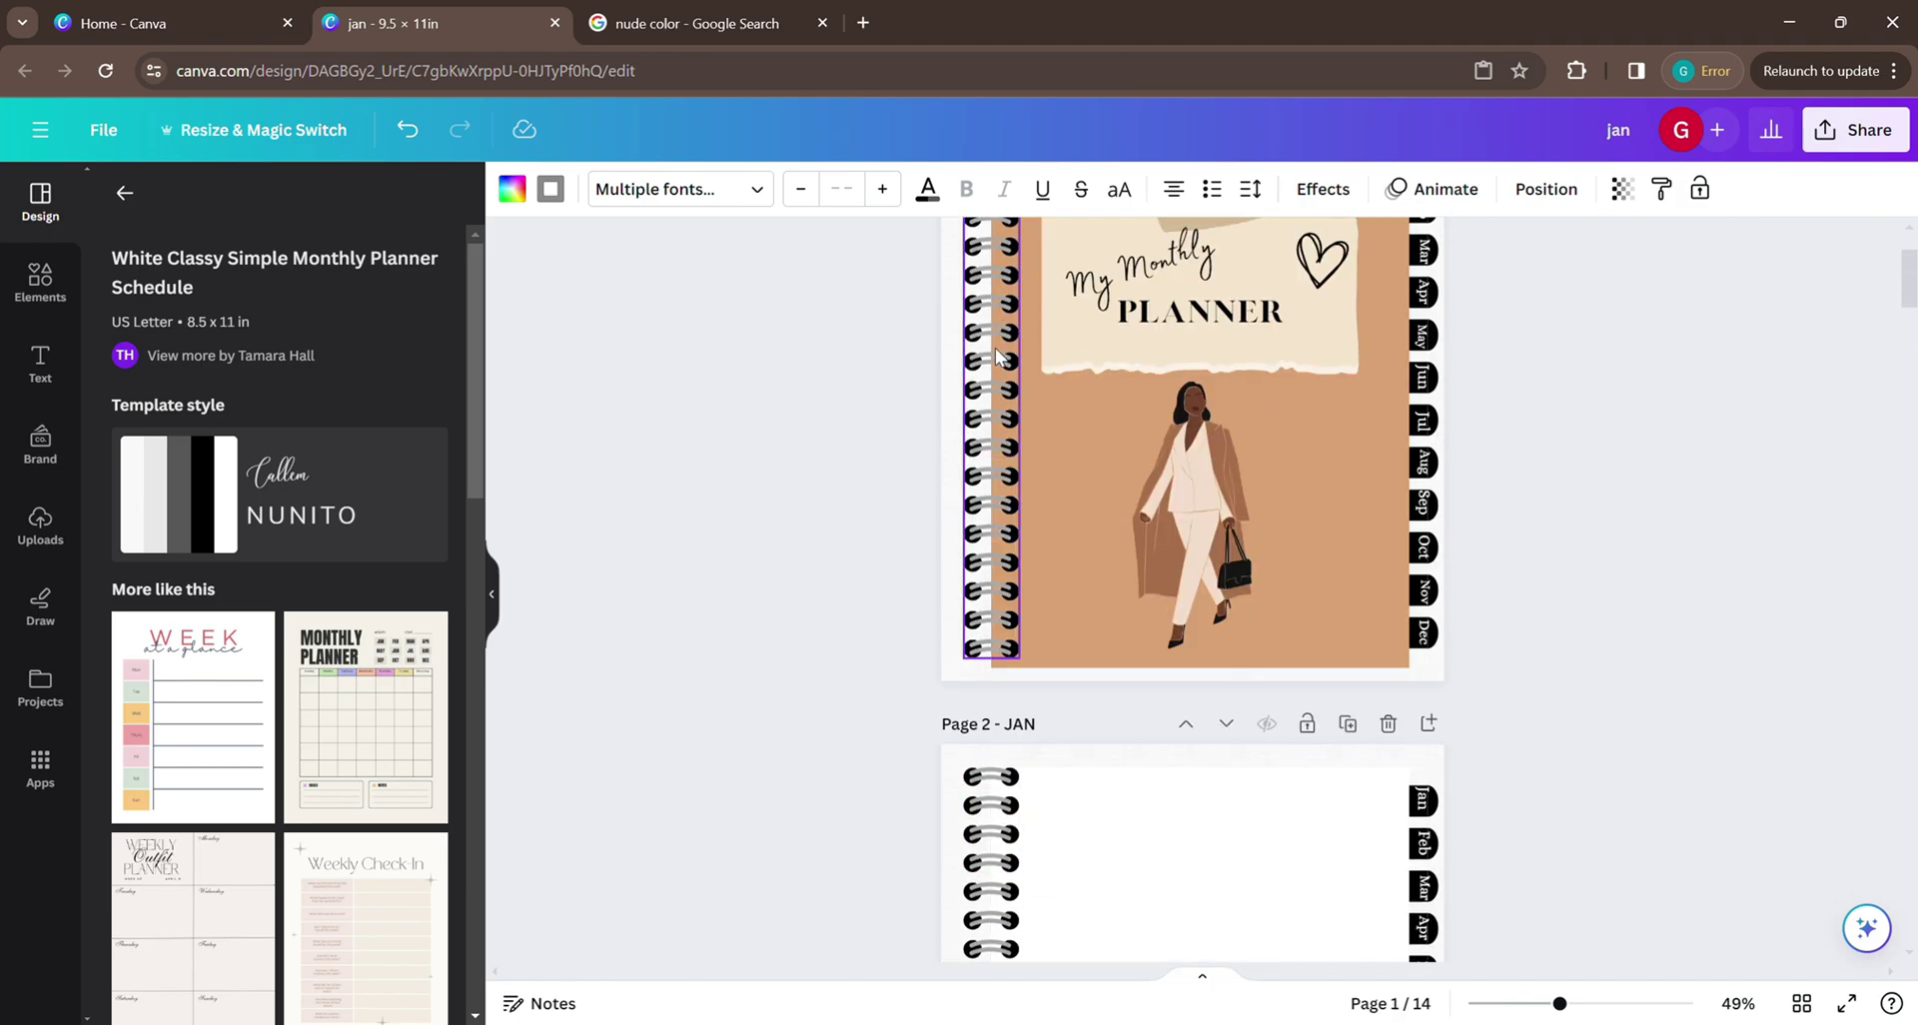
scroll(1119, 547, down, 3)
scroll(1102, 589, down, 2)
right_click(1126, 574)
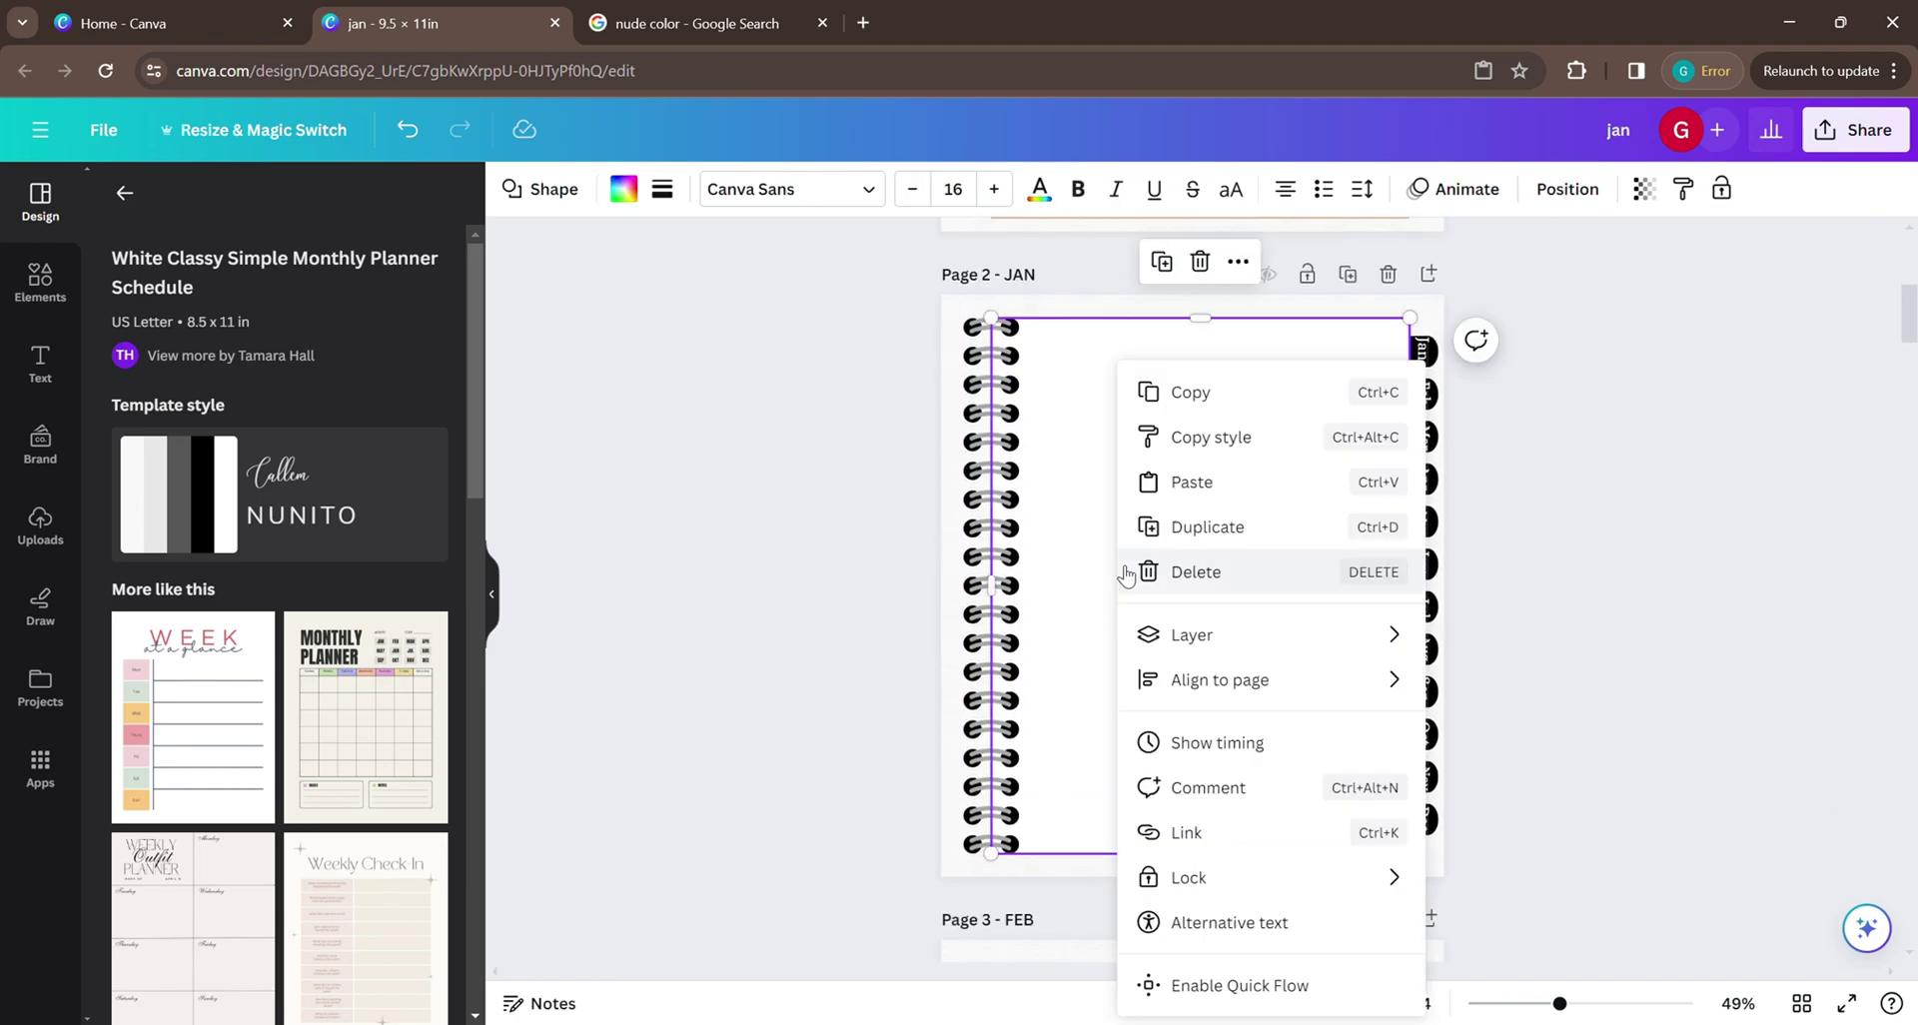
click(1194, 483)
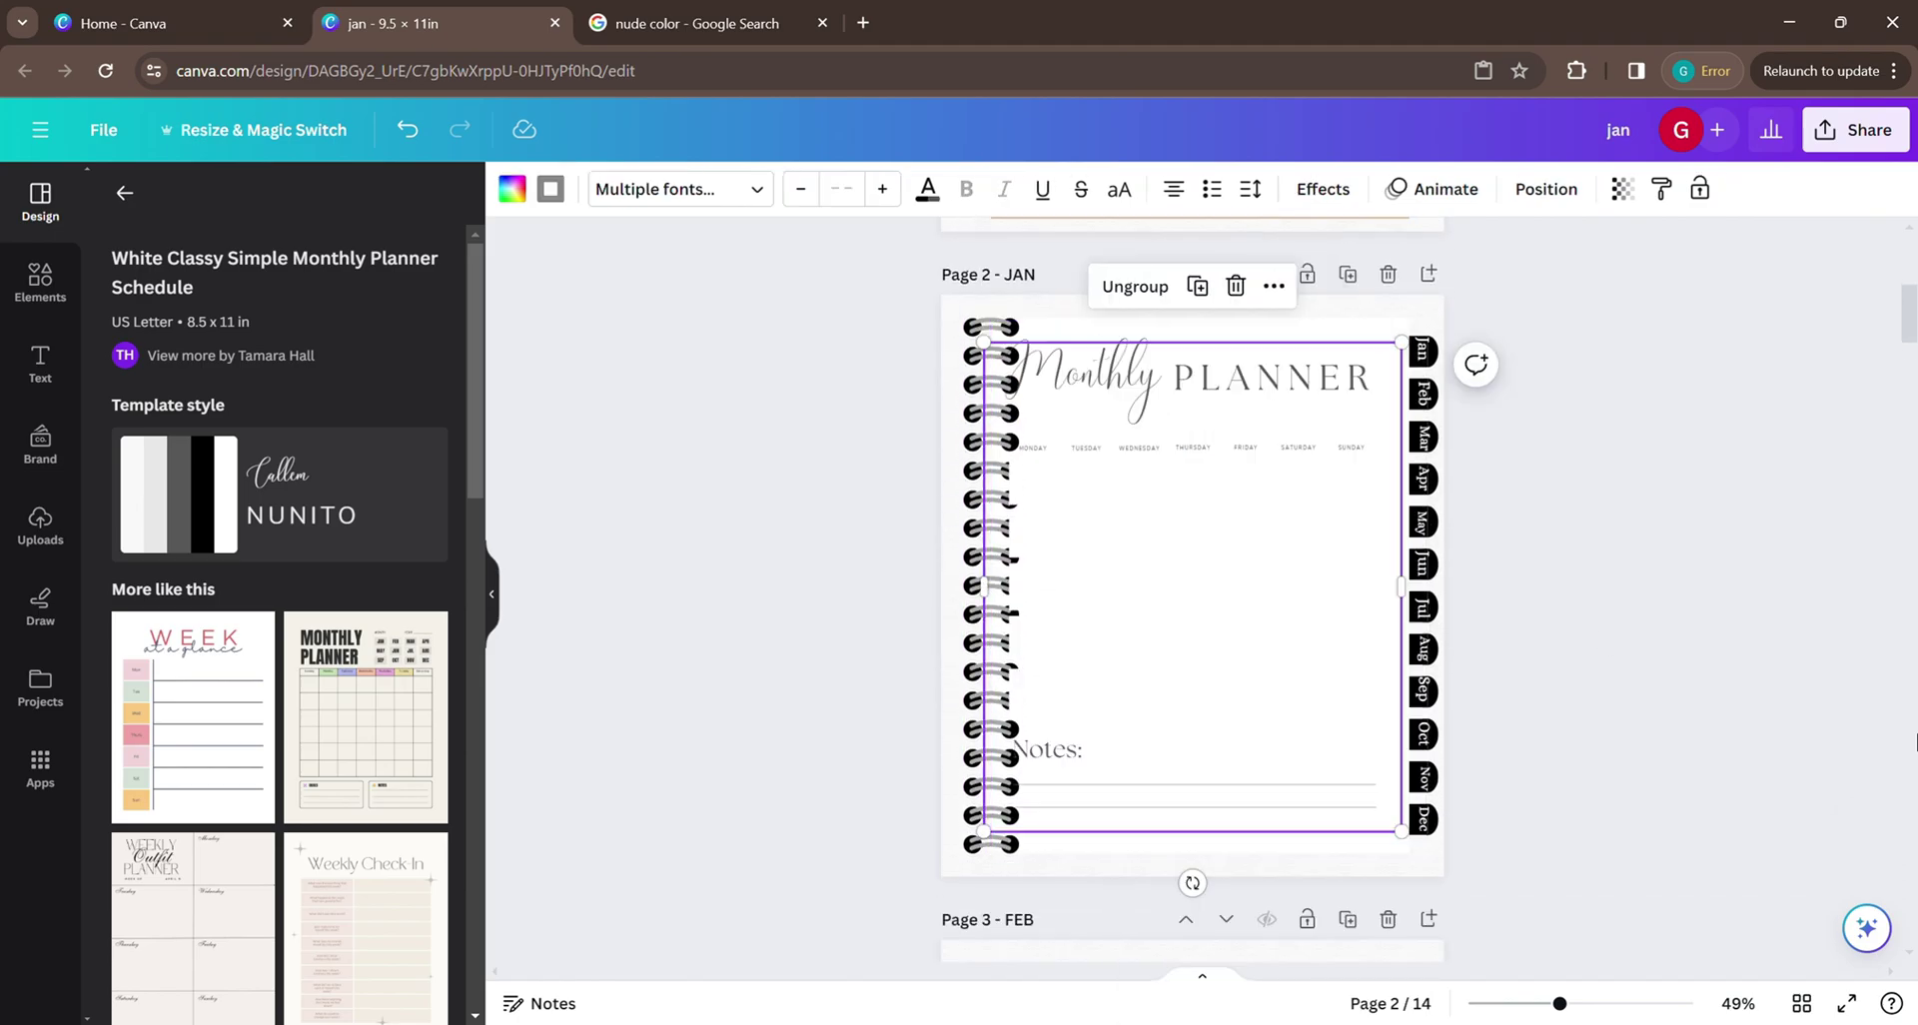
Try to shrink and reposition the pasted planner group to fit between the JAN page's spiral binding and divider tabs.
drag(999, 350, 1027, 390)
drag(1154, 511, 1146, 462)
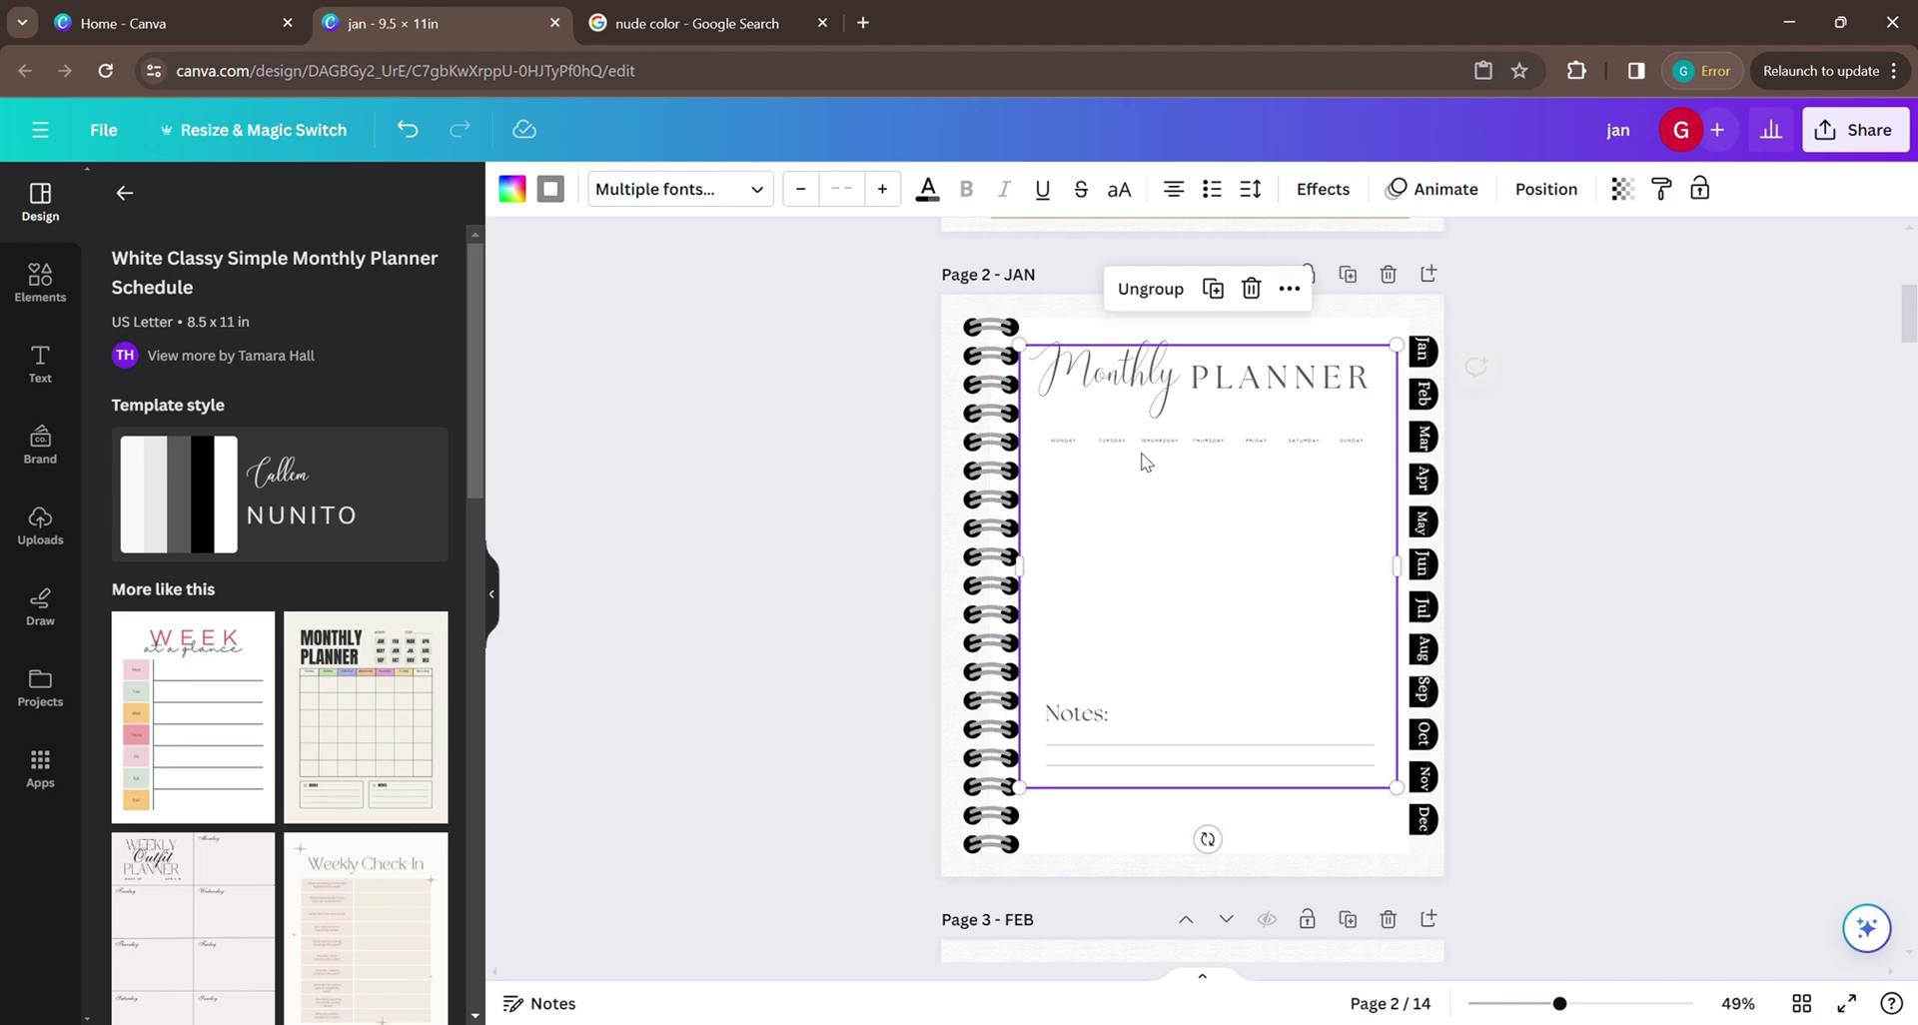
drag(1401, 790, 1408, 802)
scroll(1830, 807, down, 5)
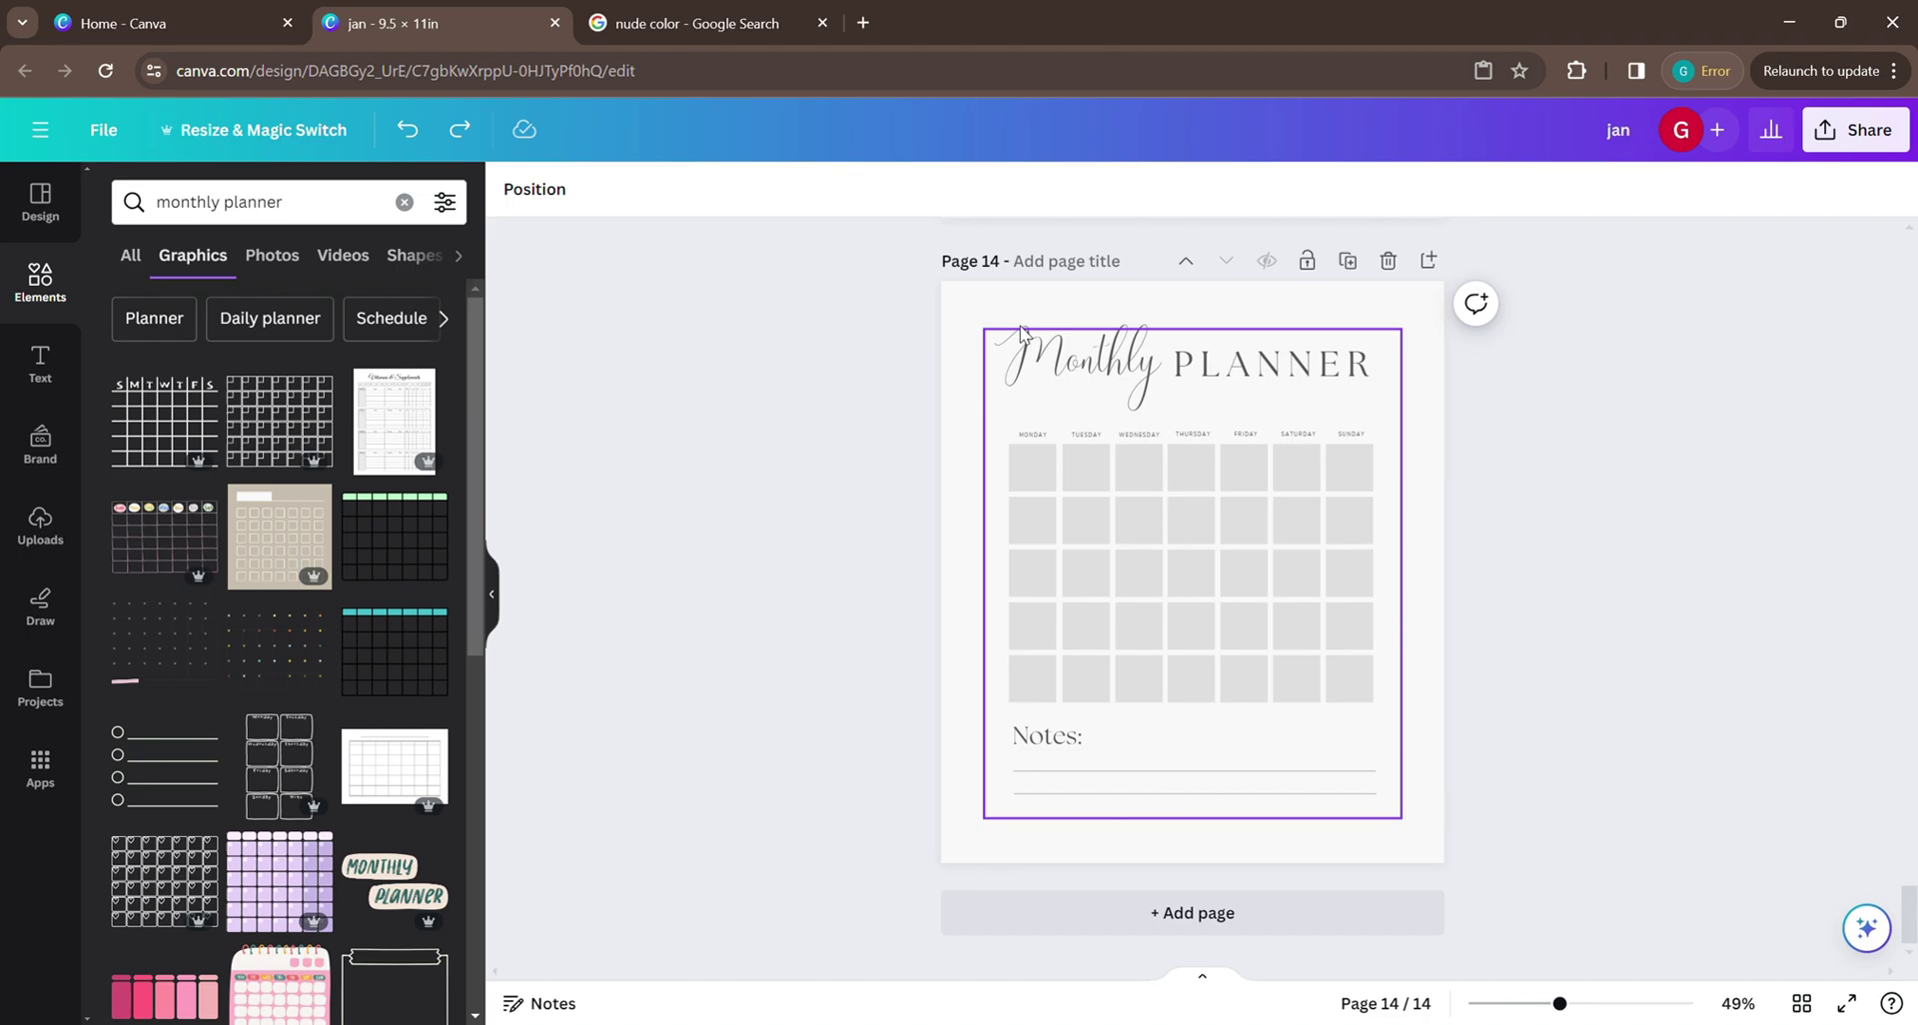
Shift the grey-celled planner group slightly on page 14 and copy it.
double_click(1084, 375)
drag(1028, 351, 1019, 344)
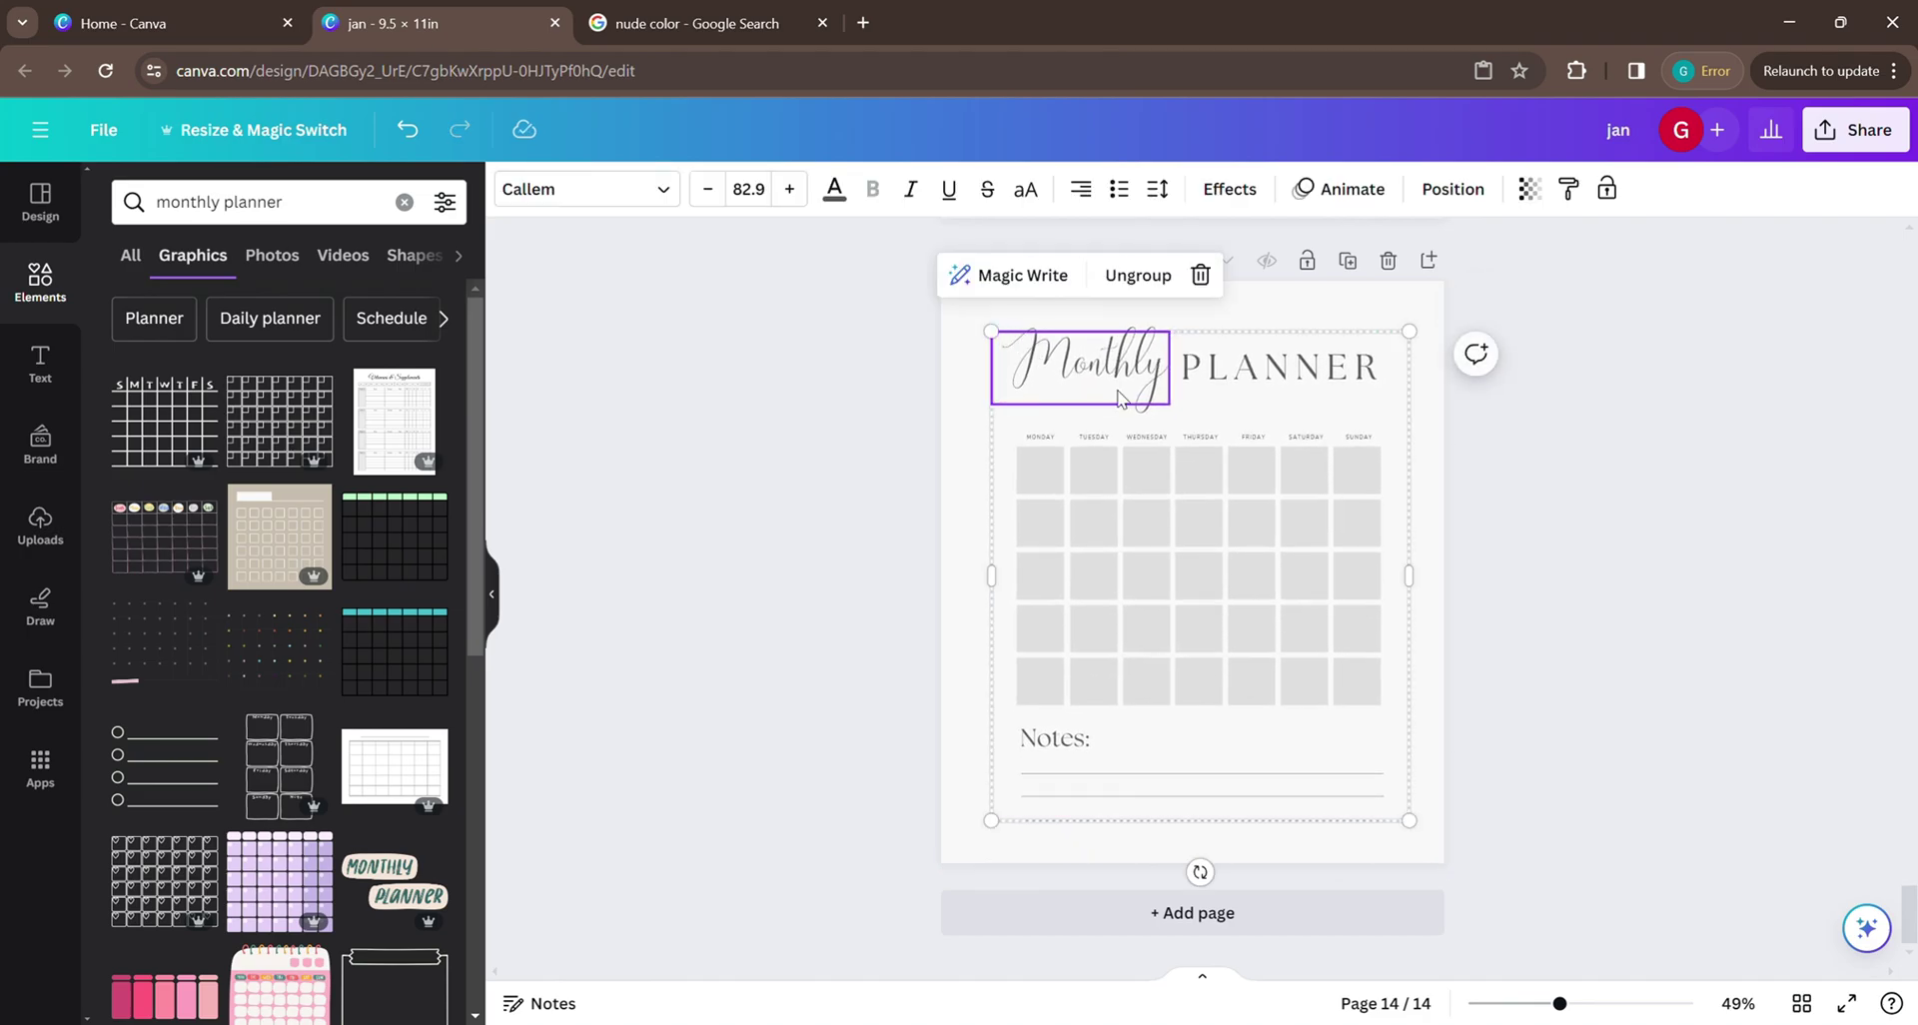
right_click(1257, 395)
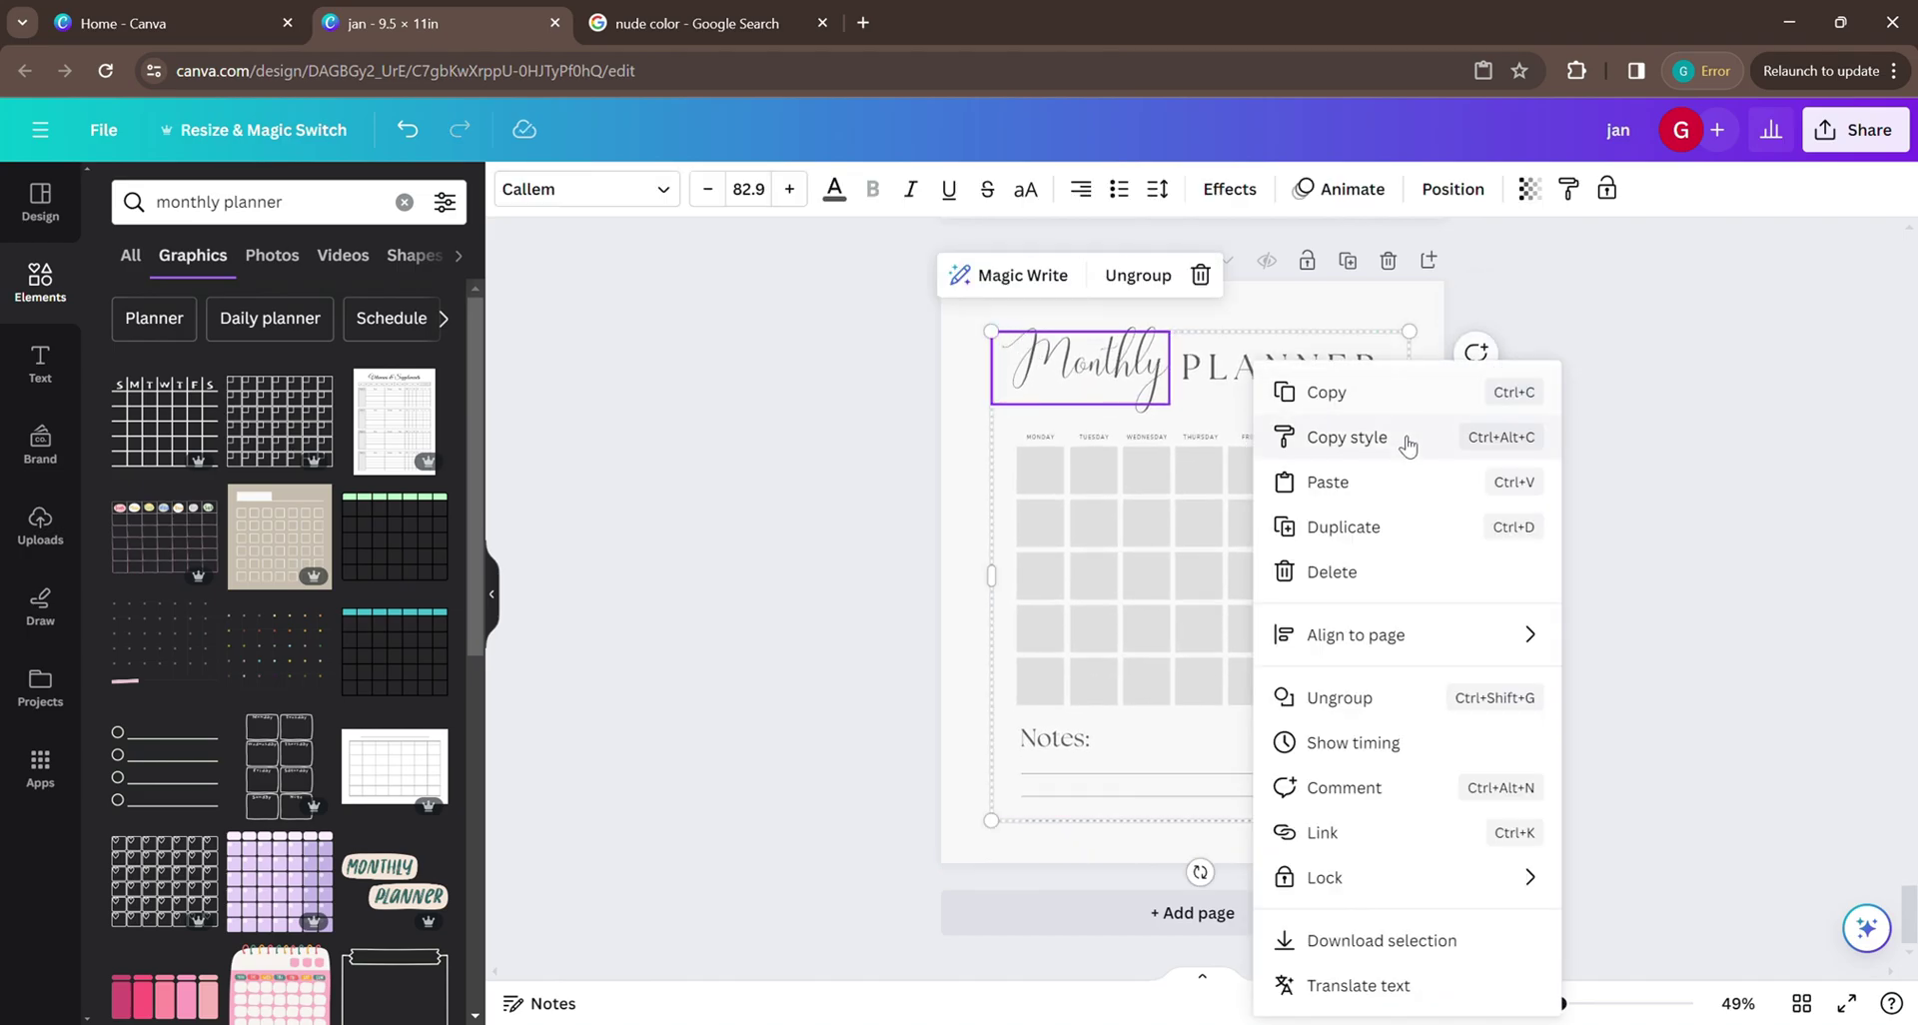
click(1361, 395)
Paste the grey-celled planner group onto the JAN page and position it between the spiral binding and the divider tabs.
scroll(1264, 299, up, 20)
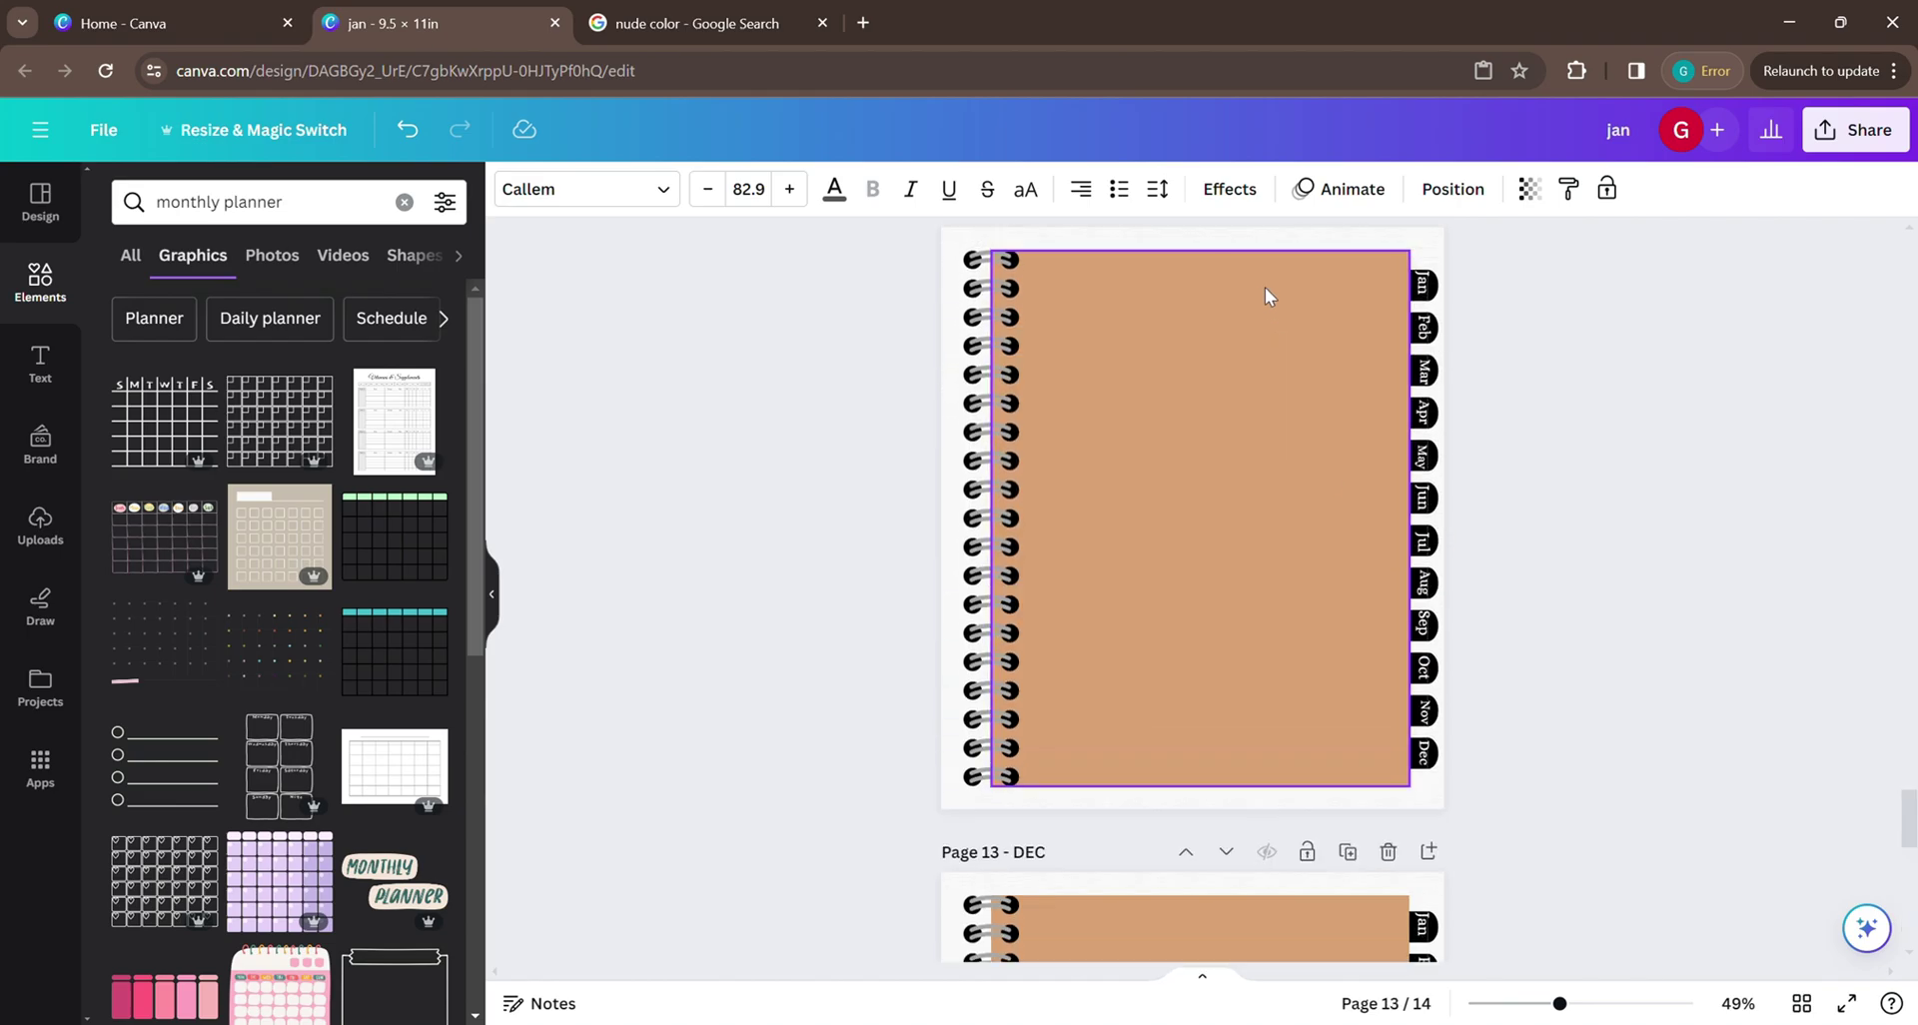
scroll(1161, 380, up, 20)
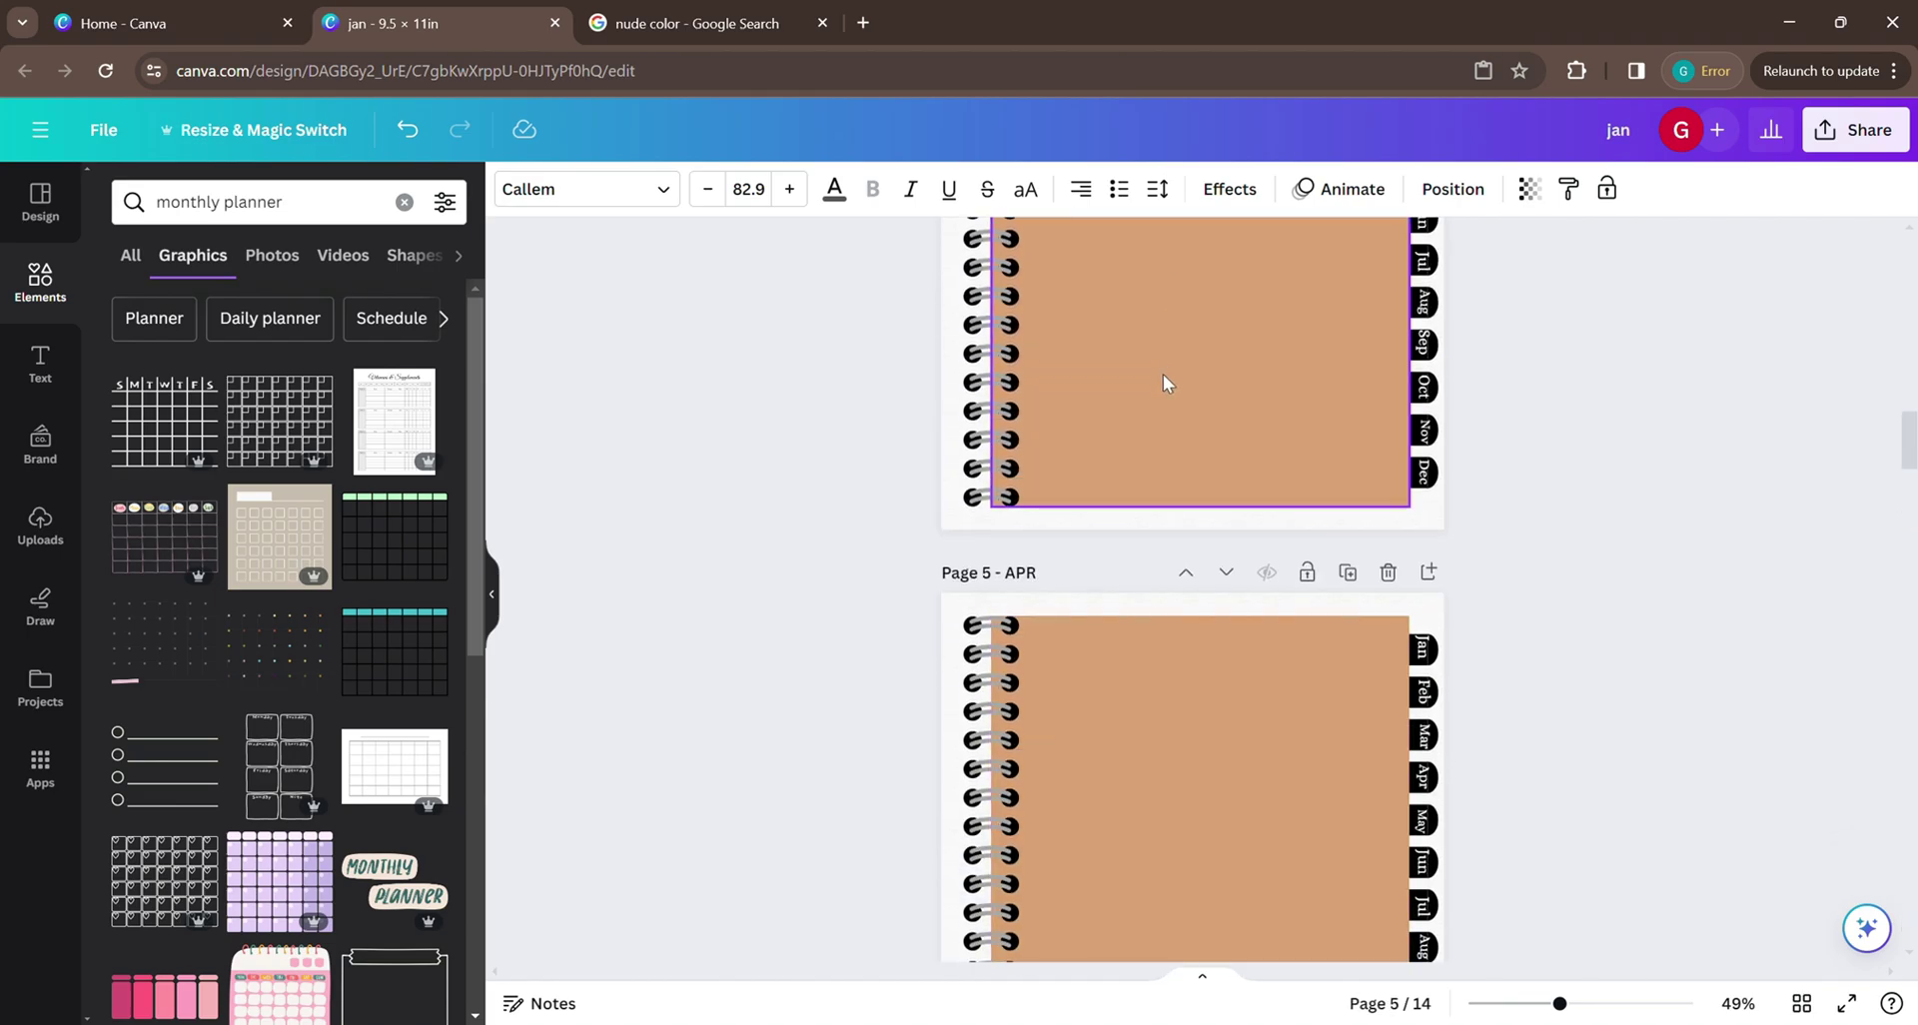
scroll(1148, 400, down, 6)
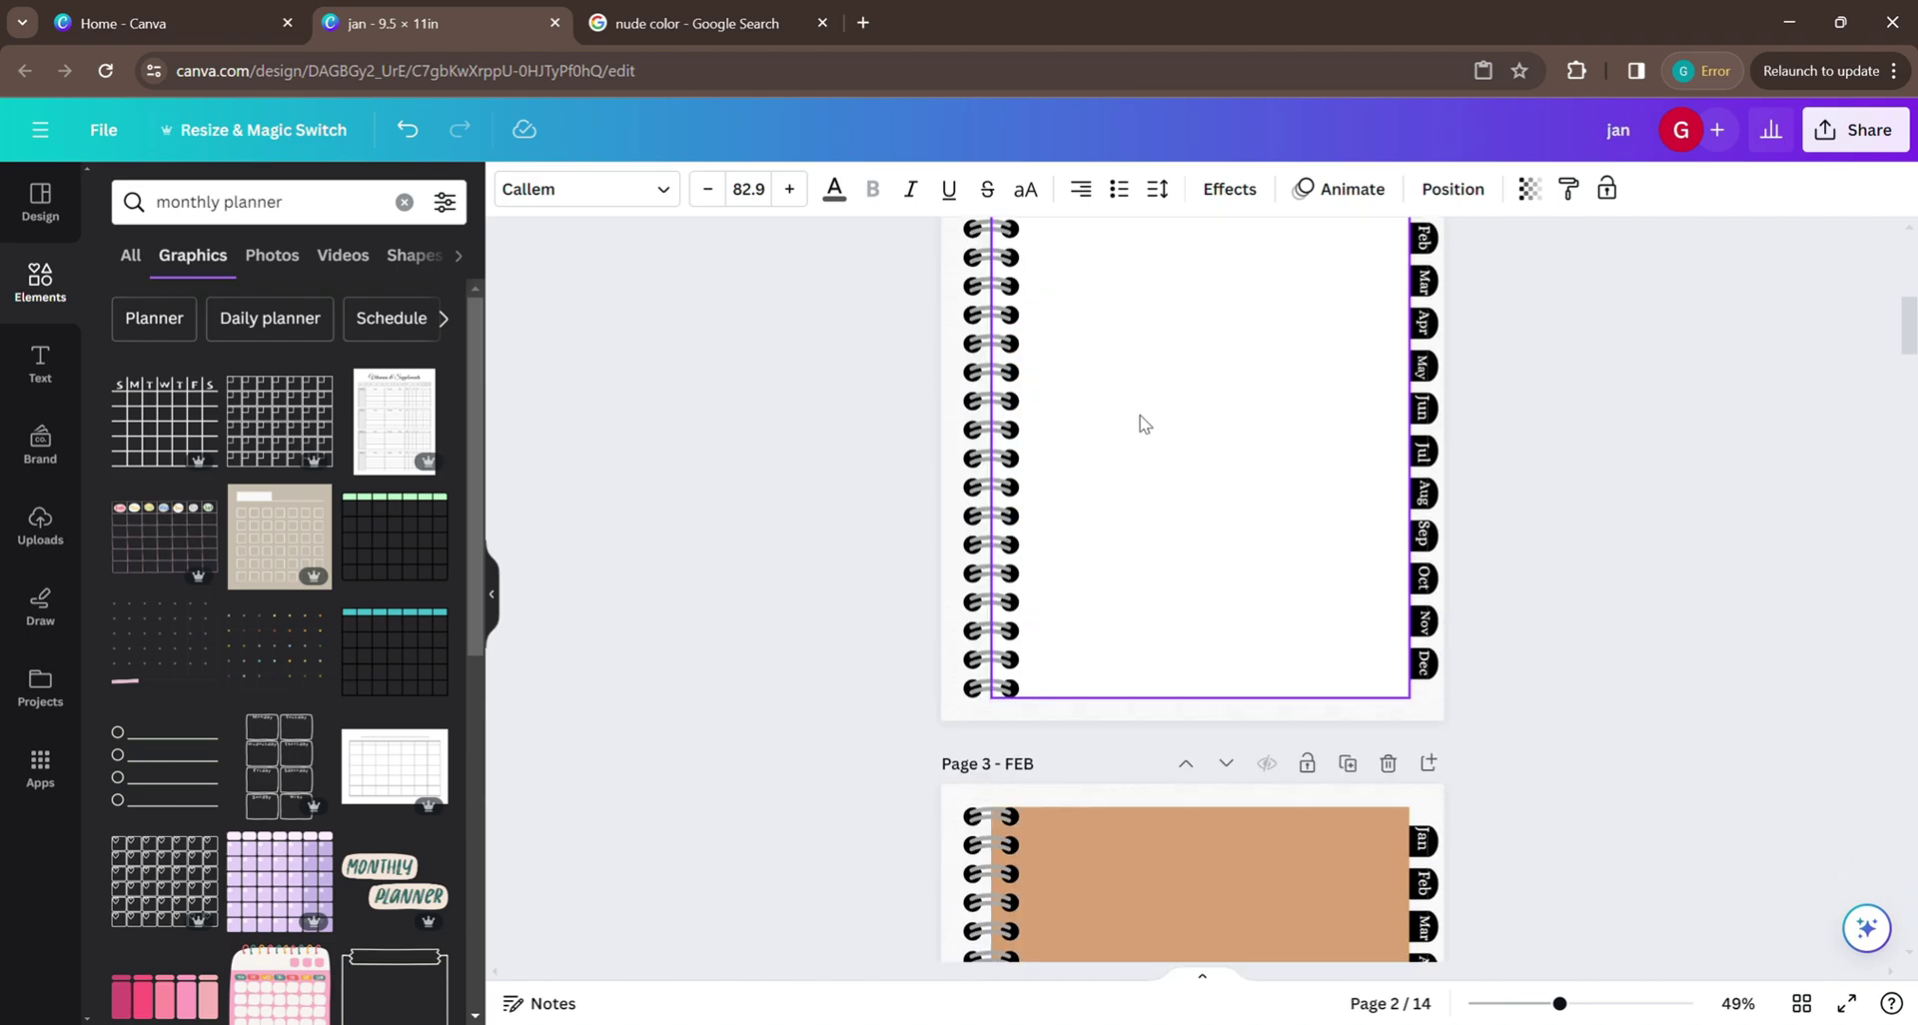
right_click(1126, 469)
click(1189, 477)
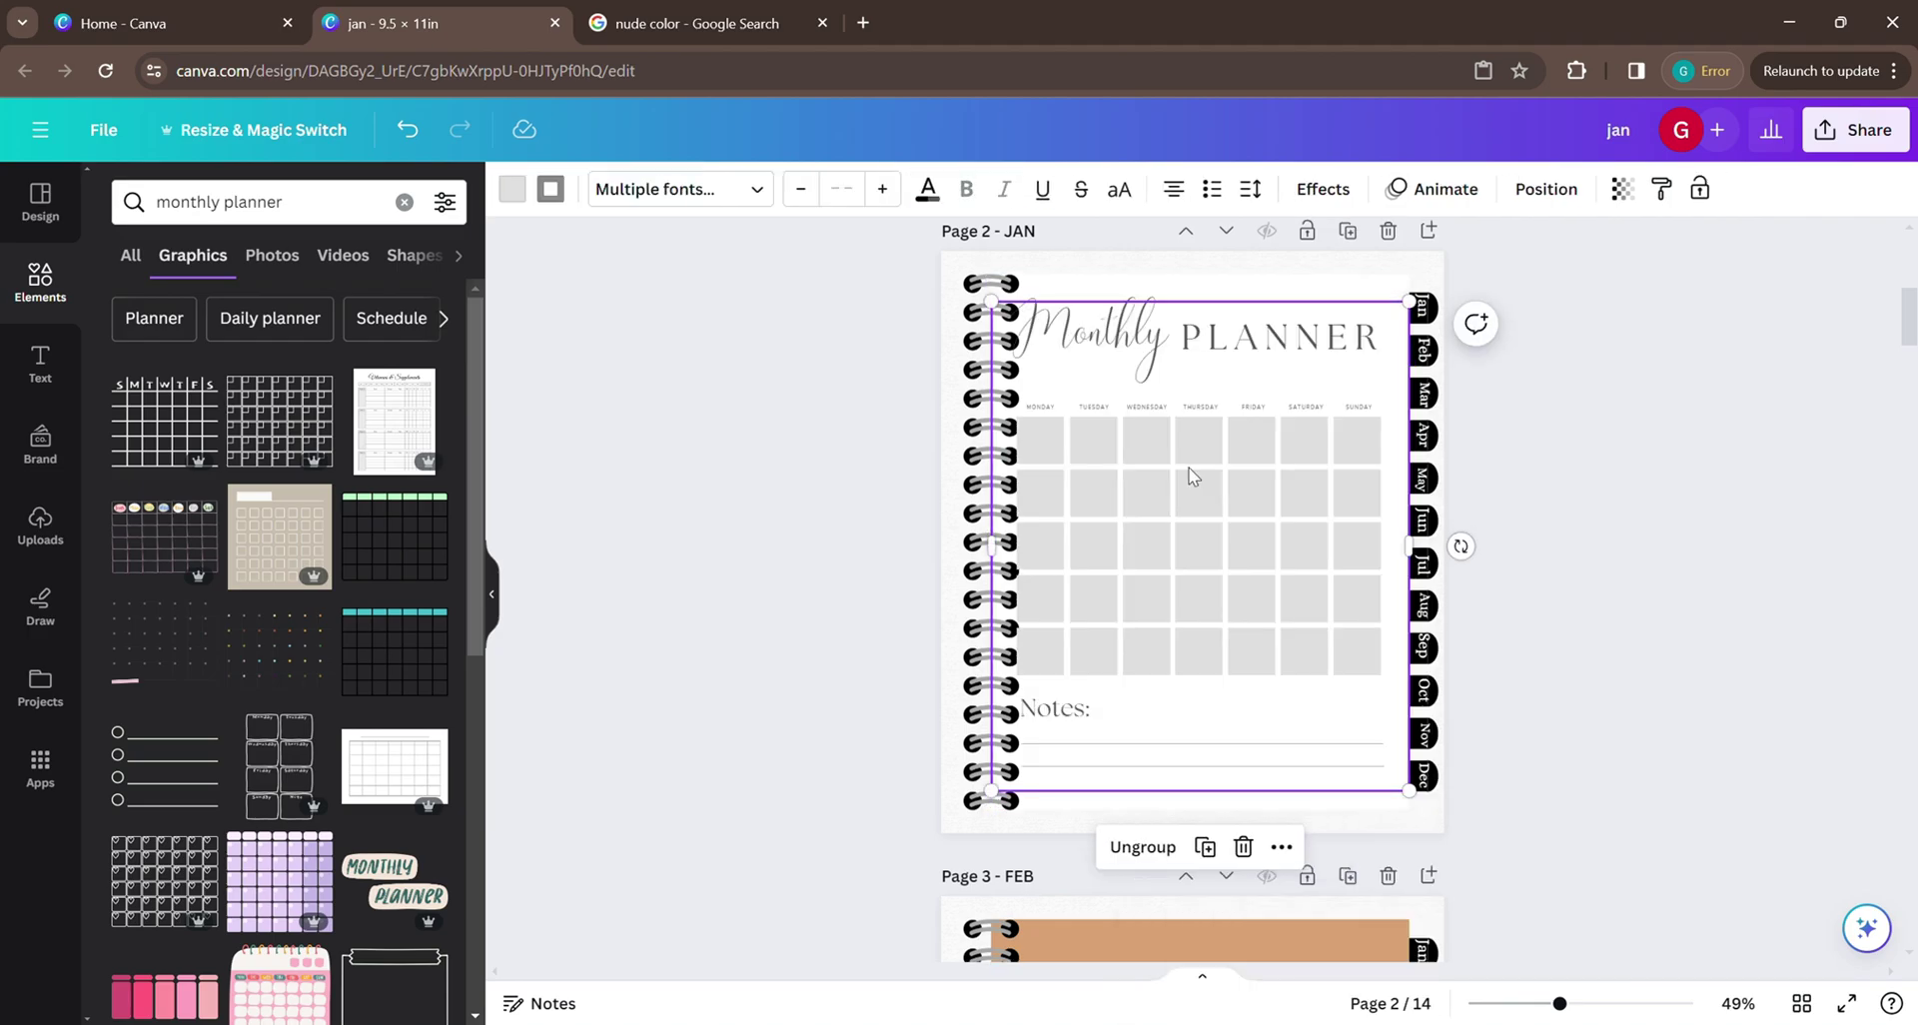
drag(1186, 513, 1192, 508)
click(1733, 631)
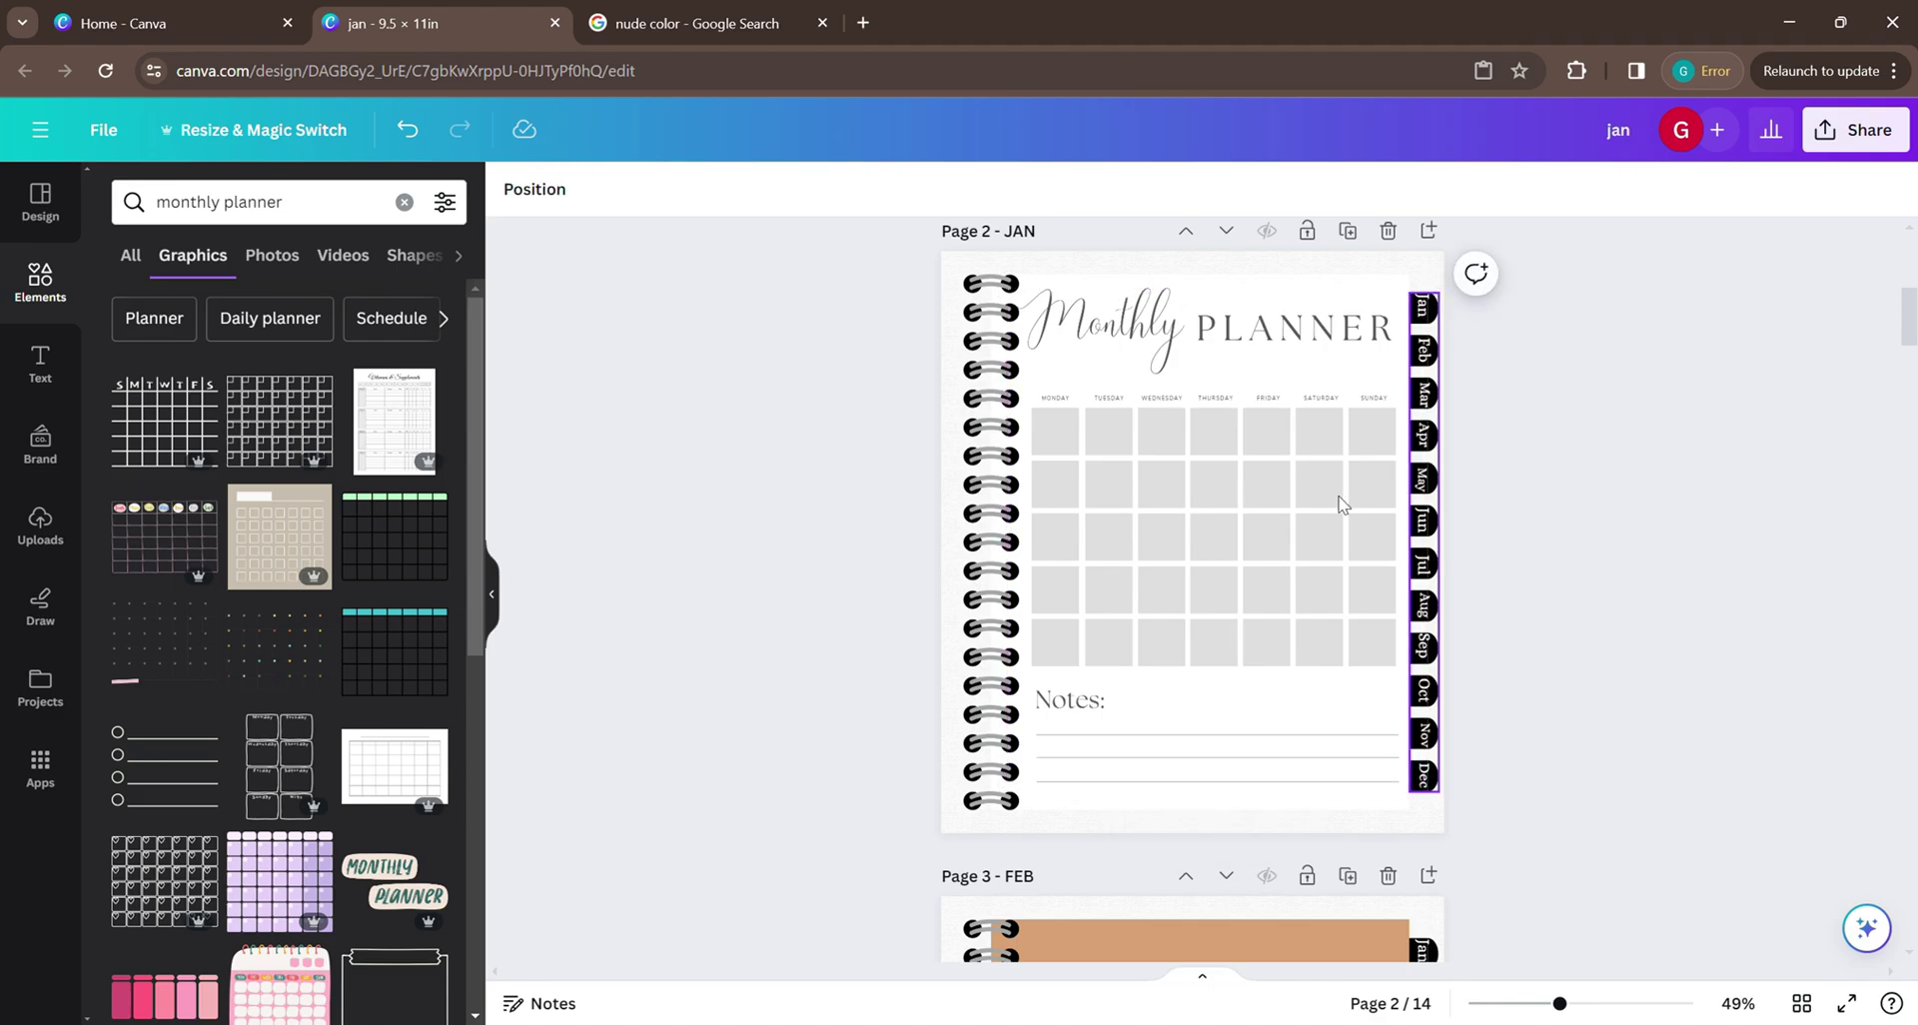
Change the fill of the FEB page's tan rectangle to white.
scroll(1418, 555, down, 1)
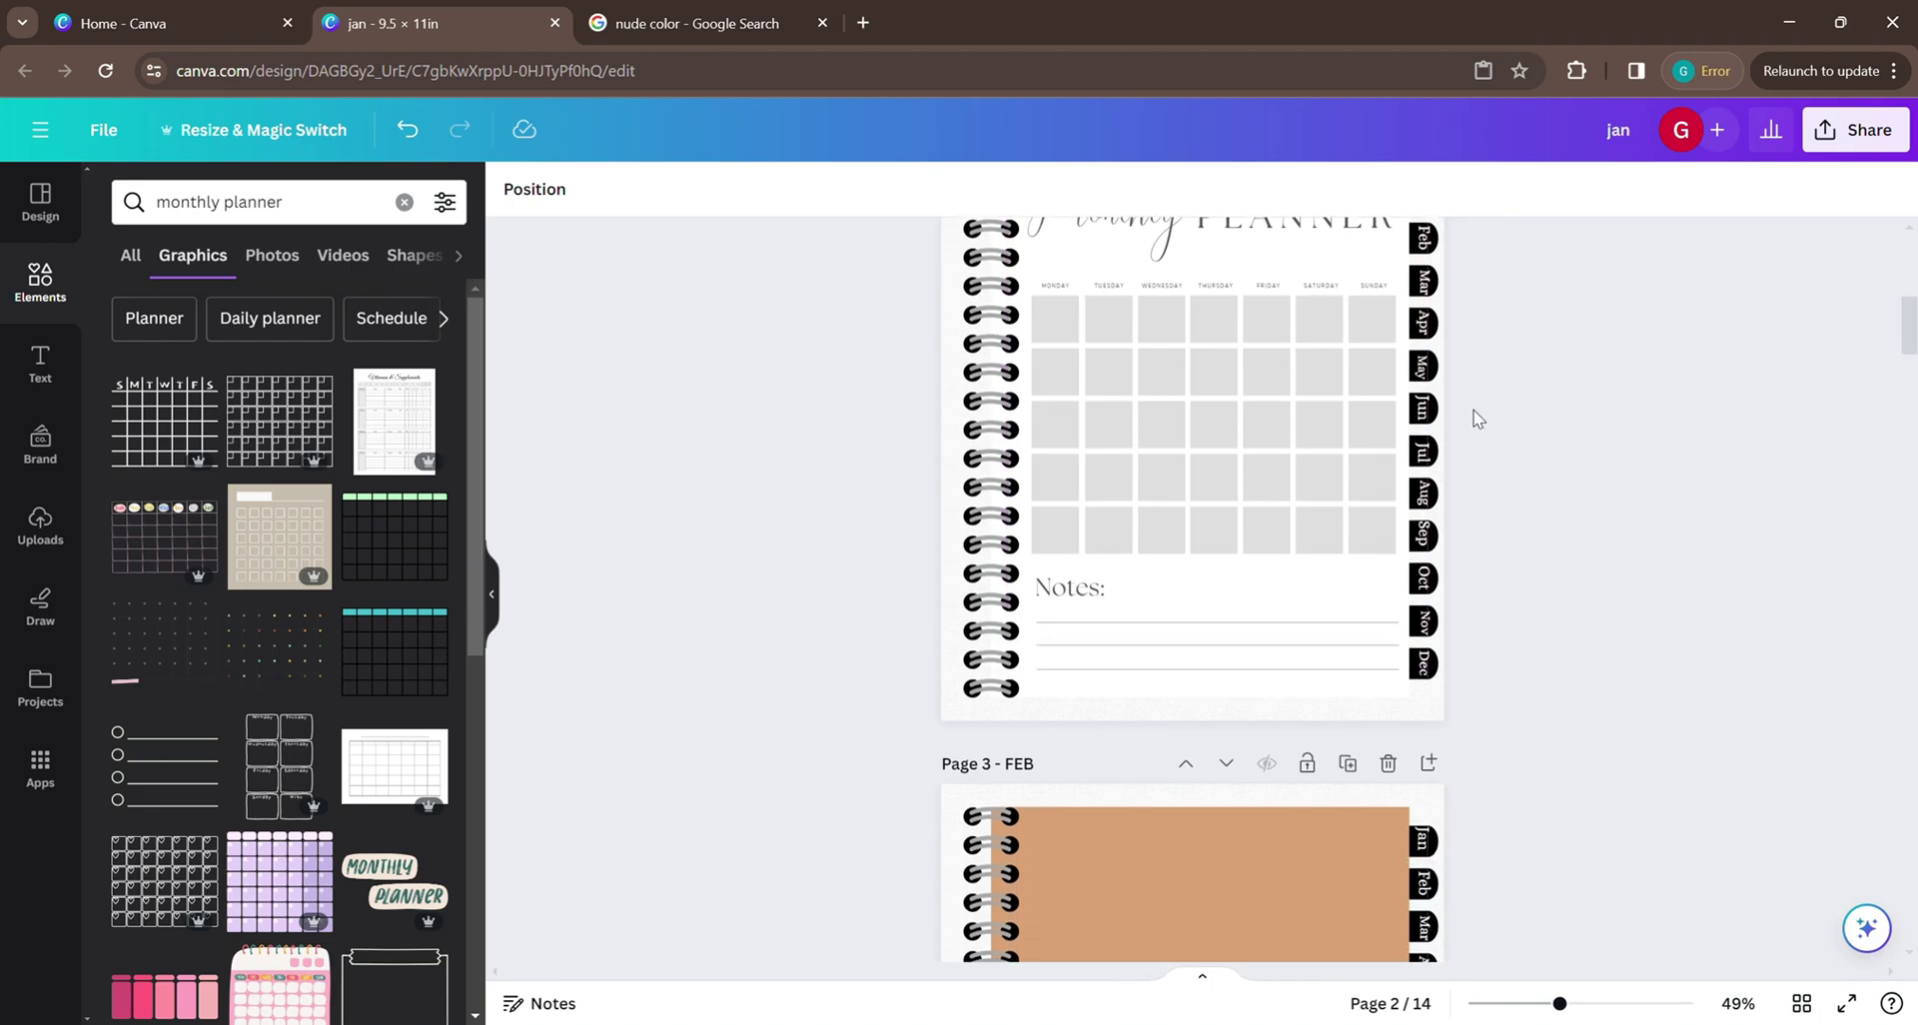
scroll(1560, 522, down, 3)
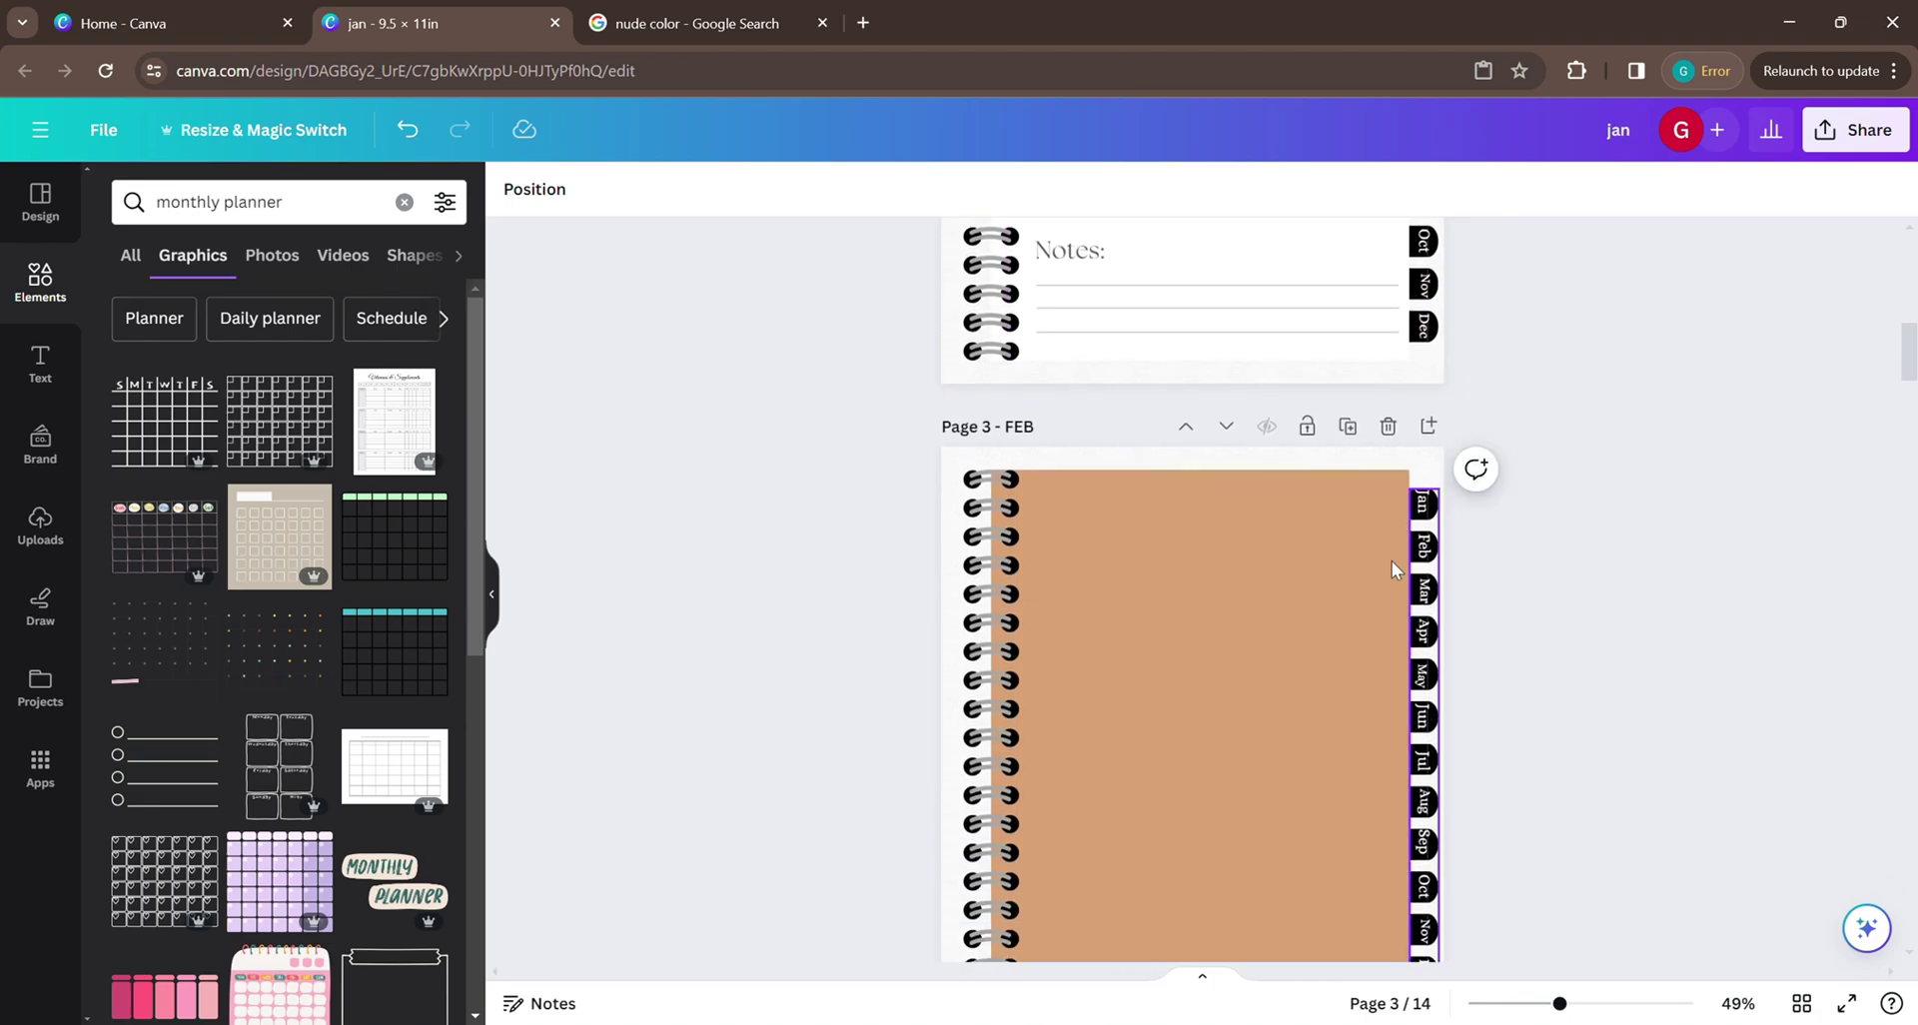
scroll(626, 360, down, 2)
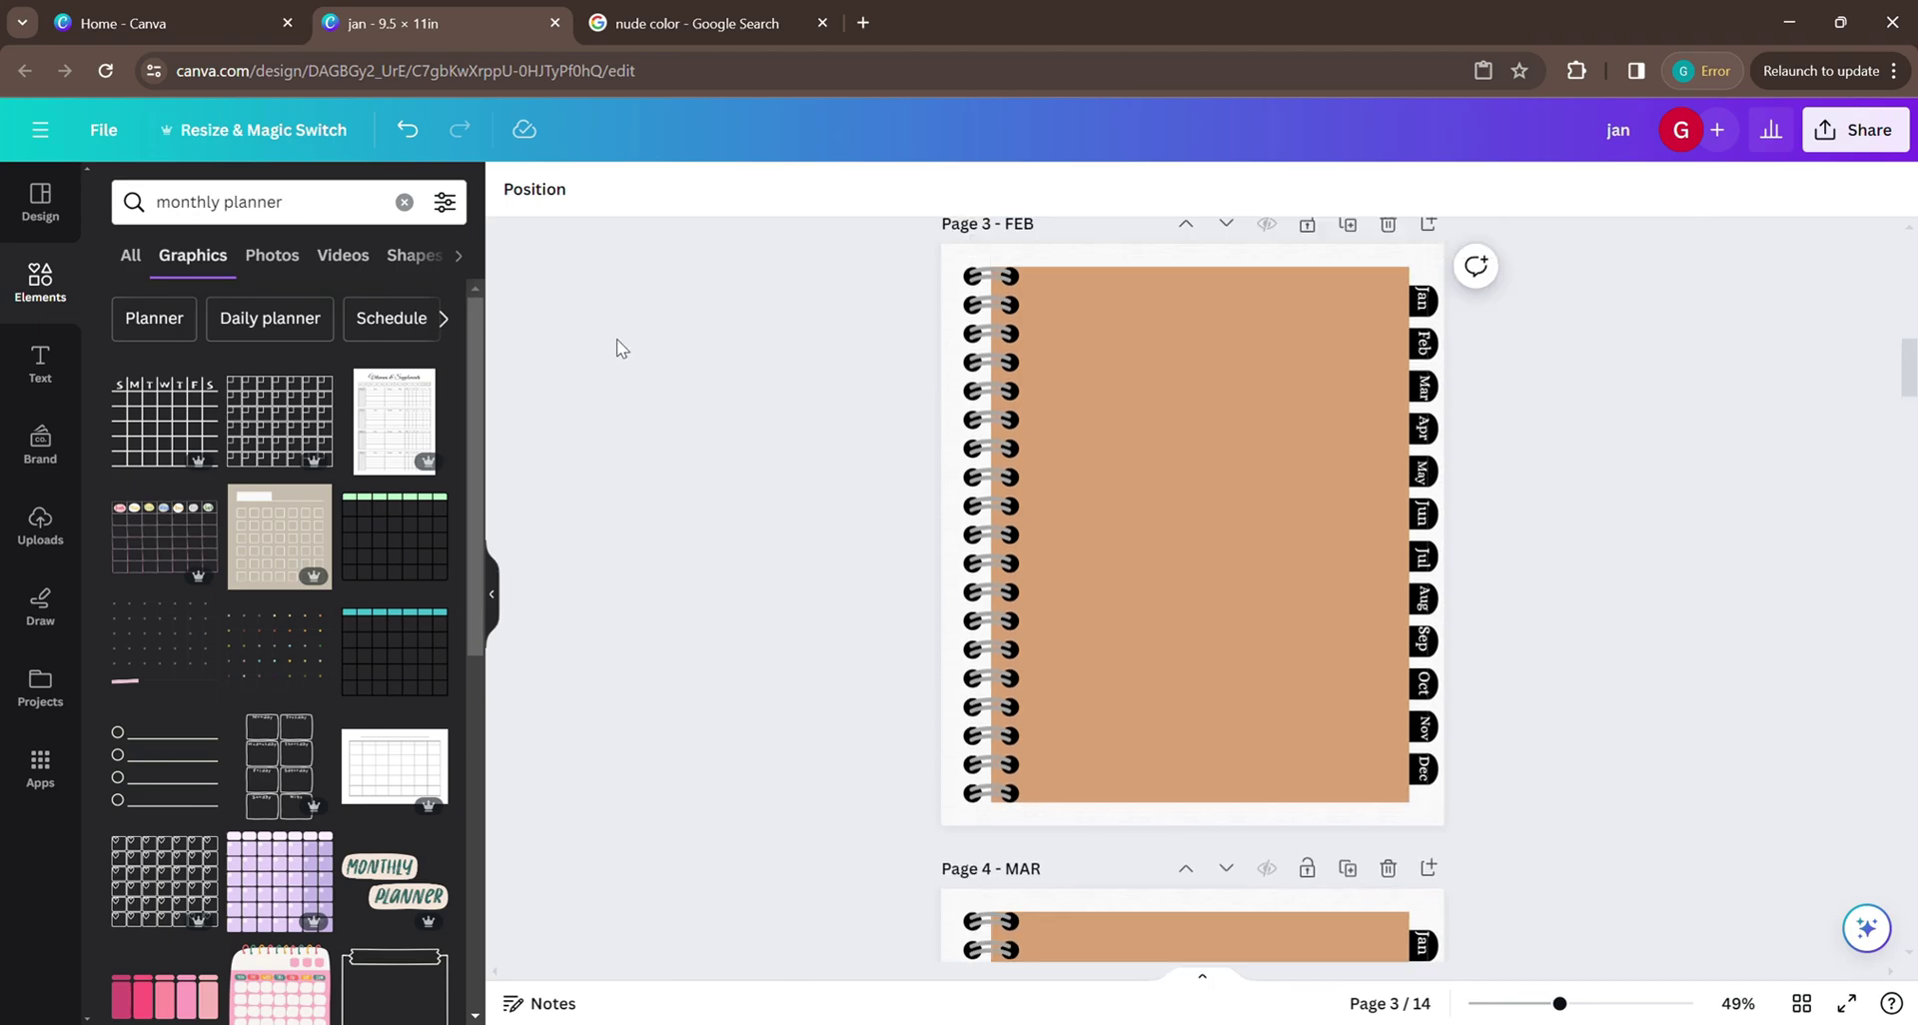
scroll(618, 348, up, 1)
click(1323, 417)
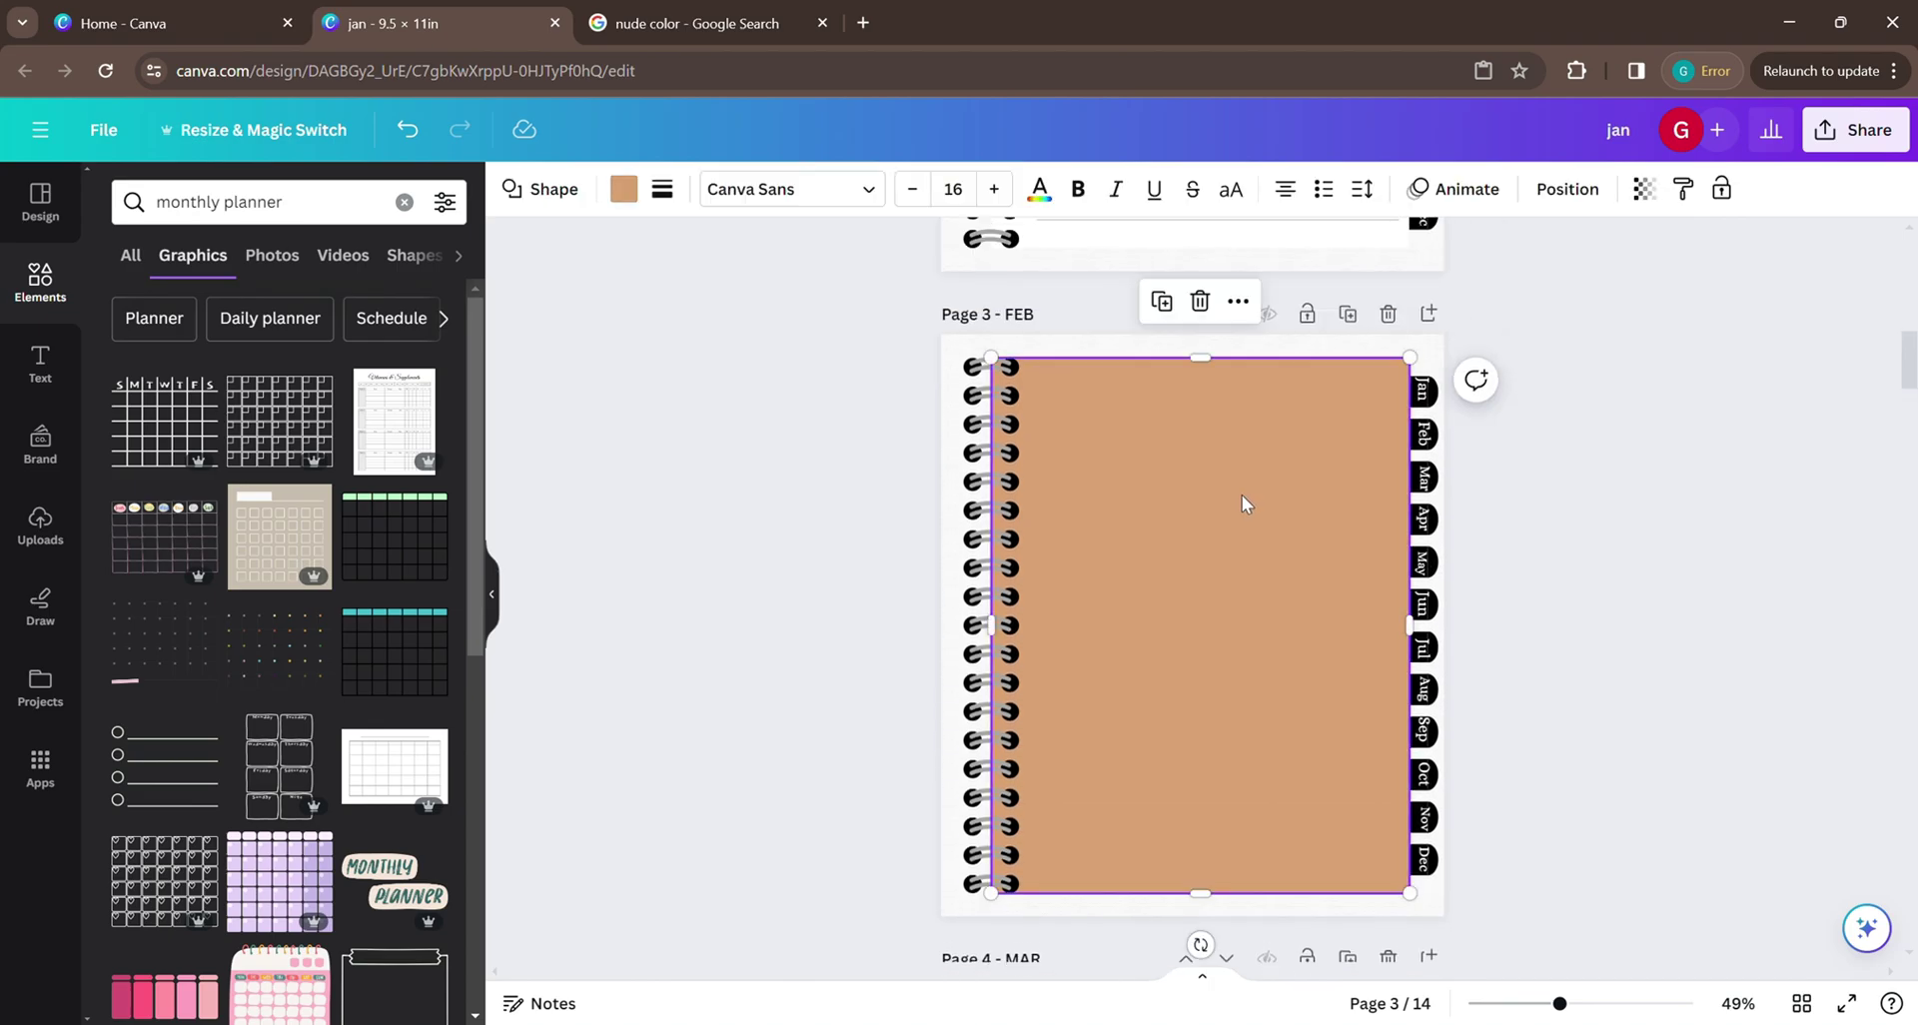
click(623, 188)
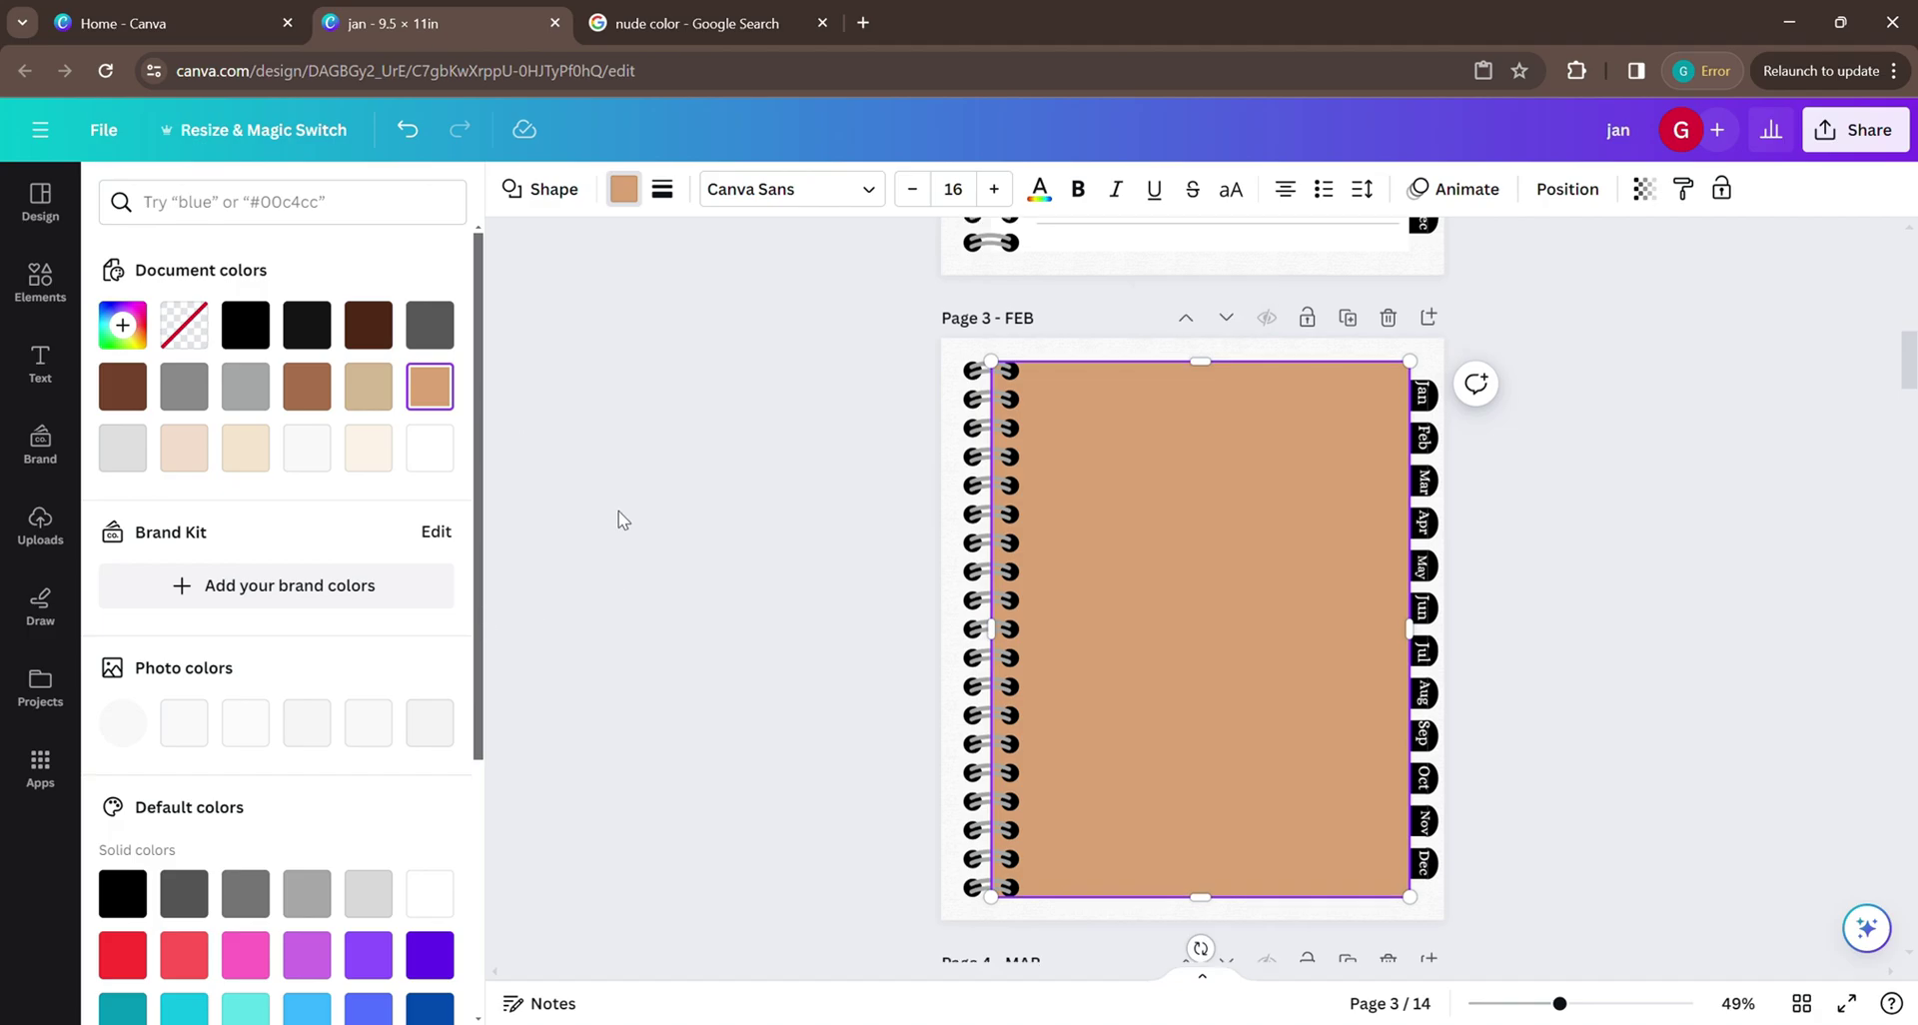
scroll(610, 439, up, 5)
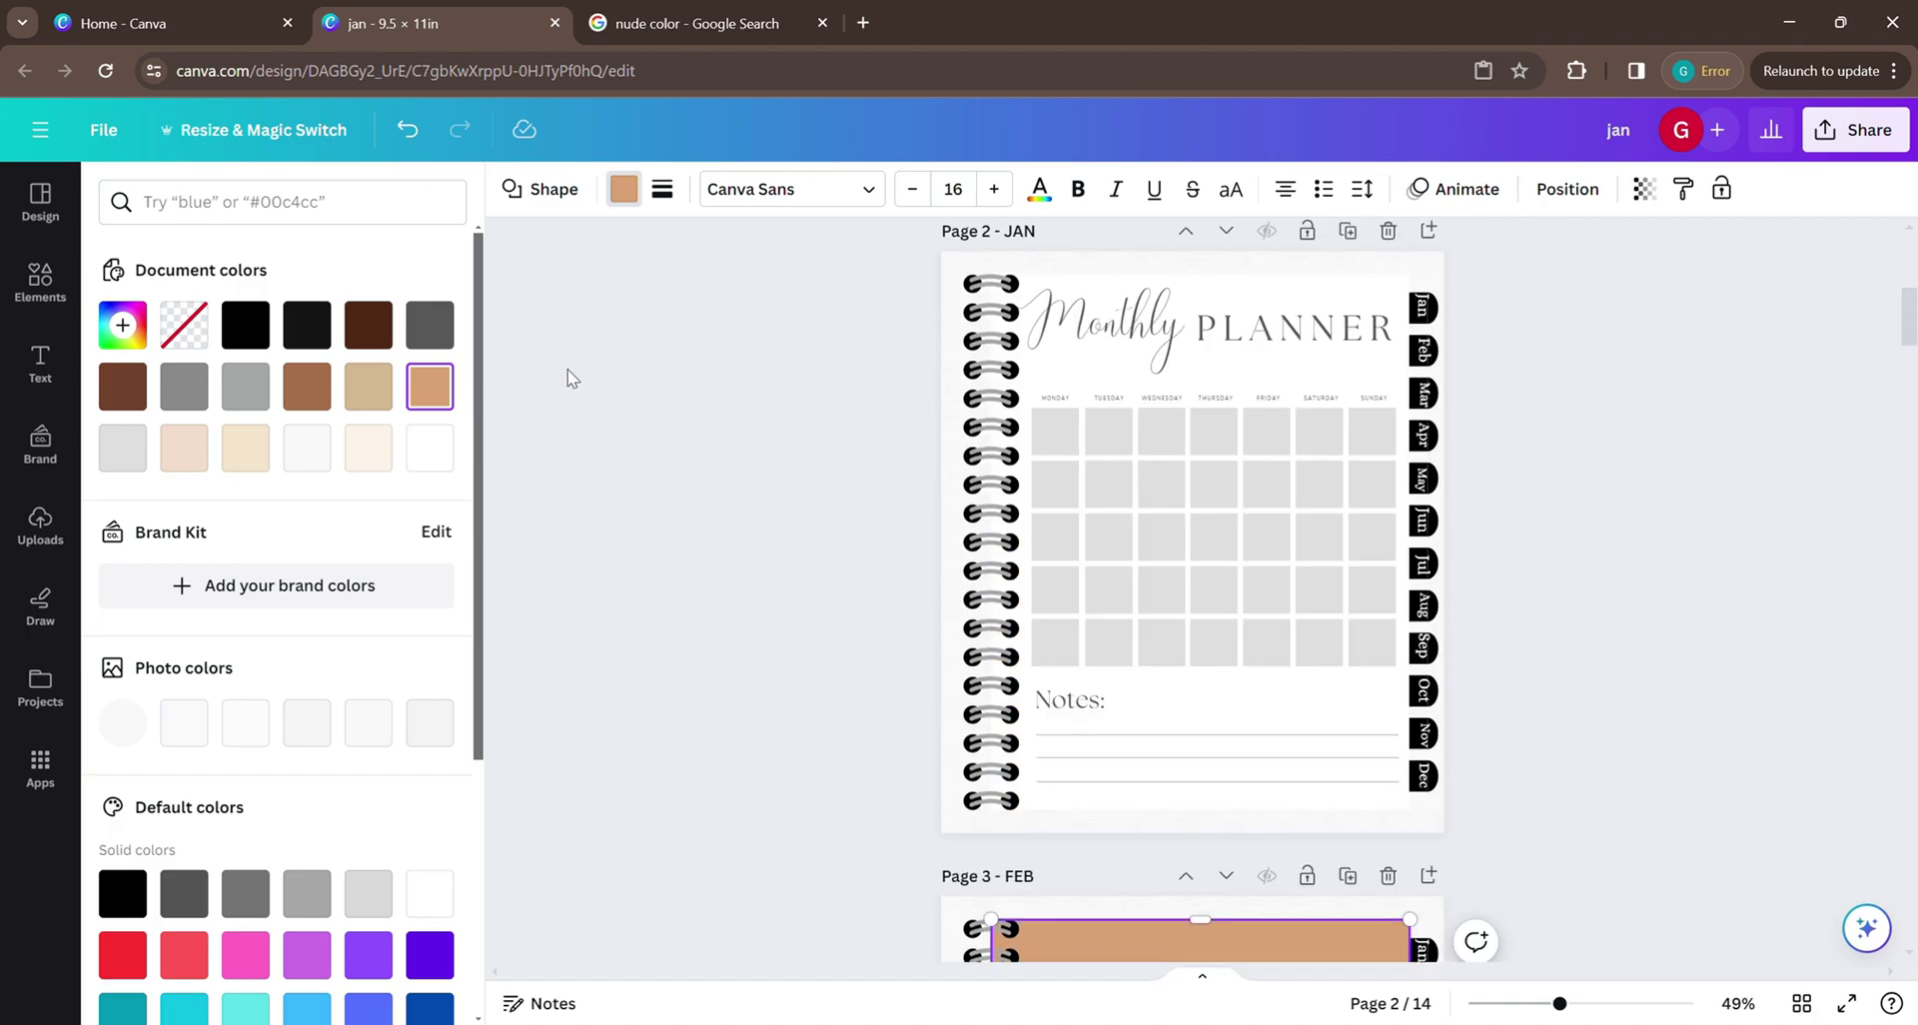
scroll(565, 370, down, 1)
scroll(565, 370, up, 1)
scroll(560, 370, down, 5)
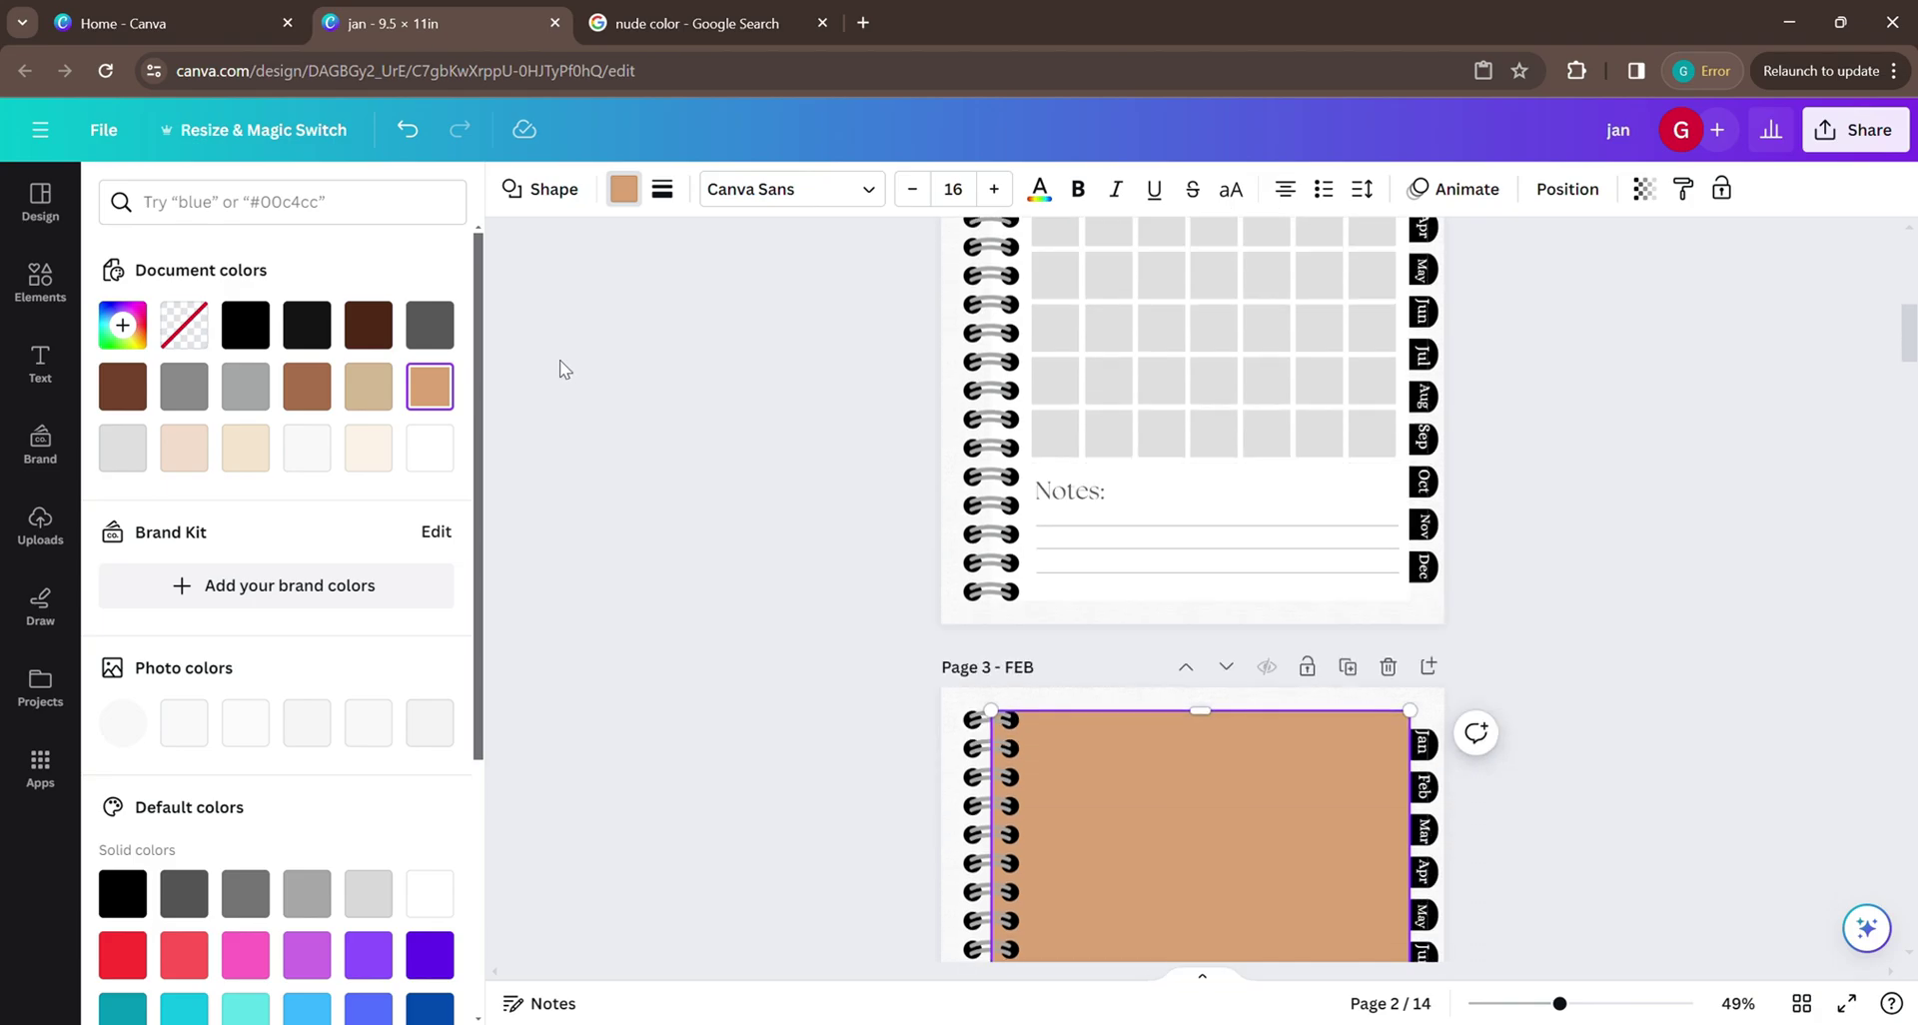
click(435, 475)
Paste the planner group onto the FEB page and position it between the spiral binding and the divider tabs.
right_click(1083, 466)
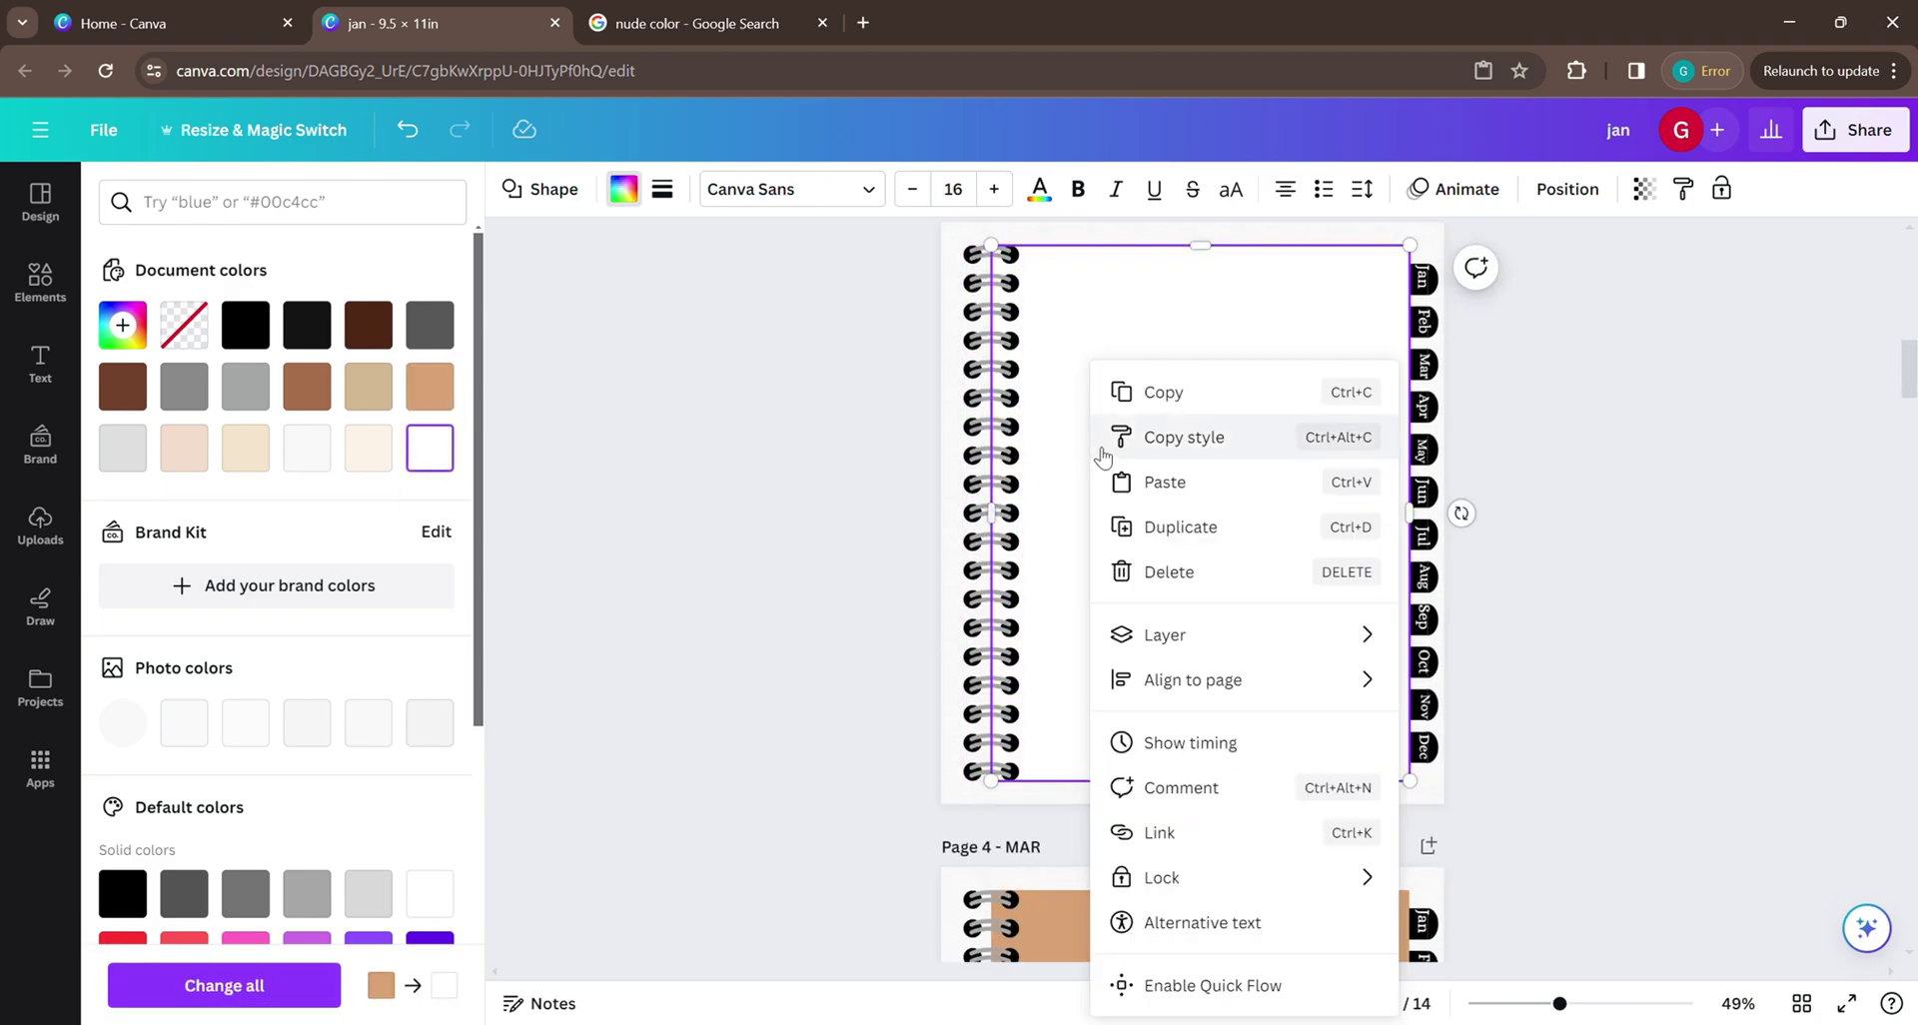
click(1167, 480)
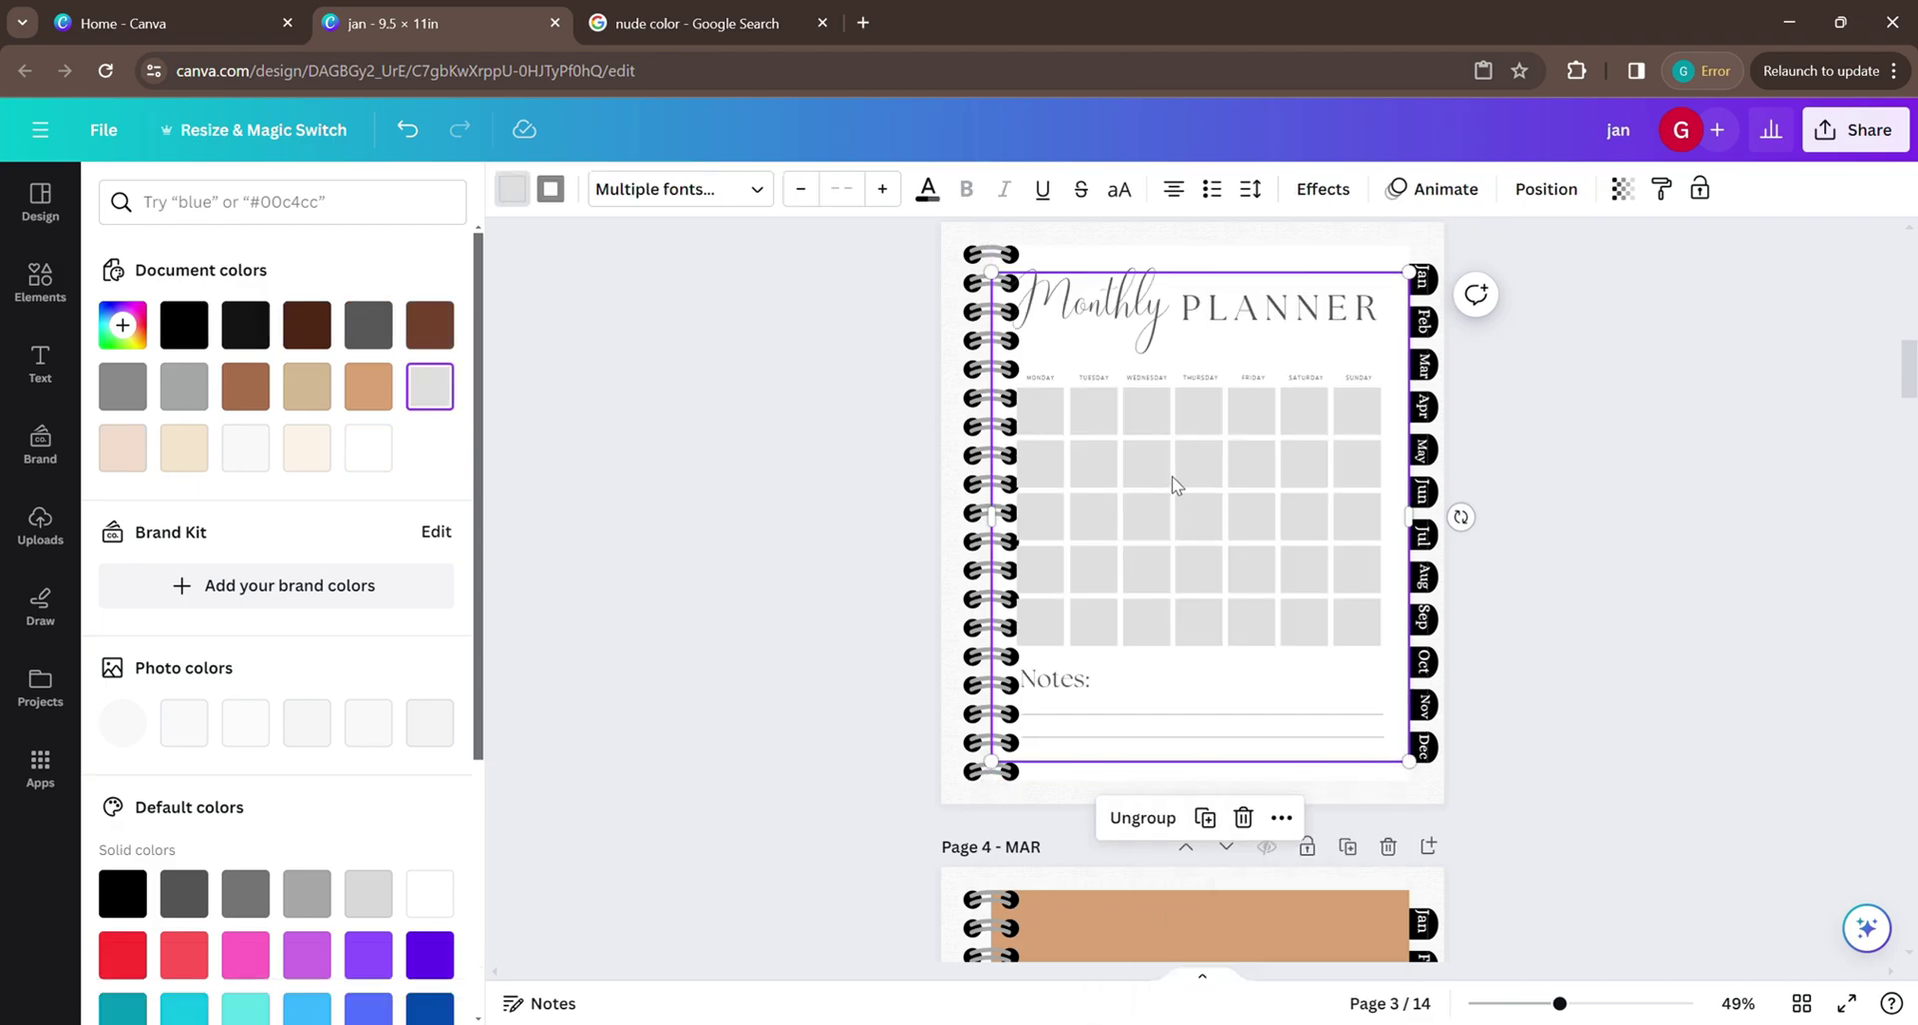
drag(1171, 475, 1198, 480)
click(1647, 521)
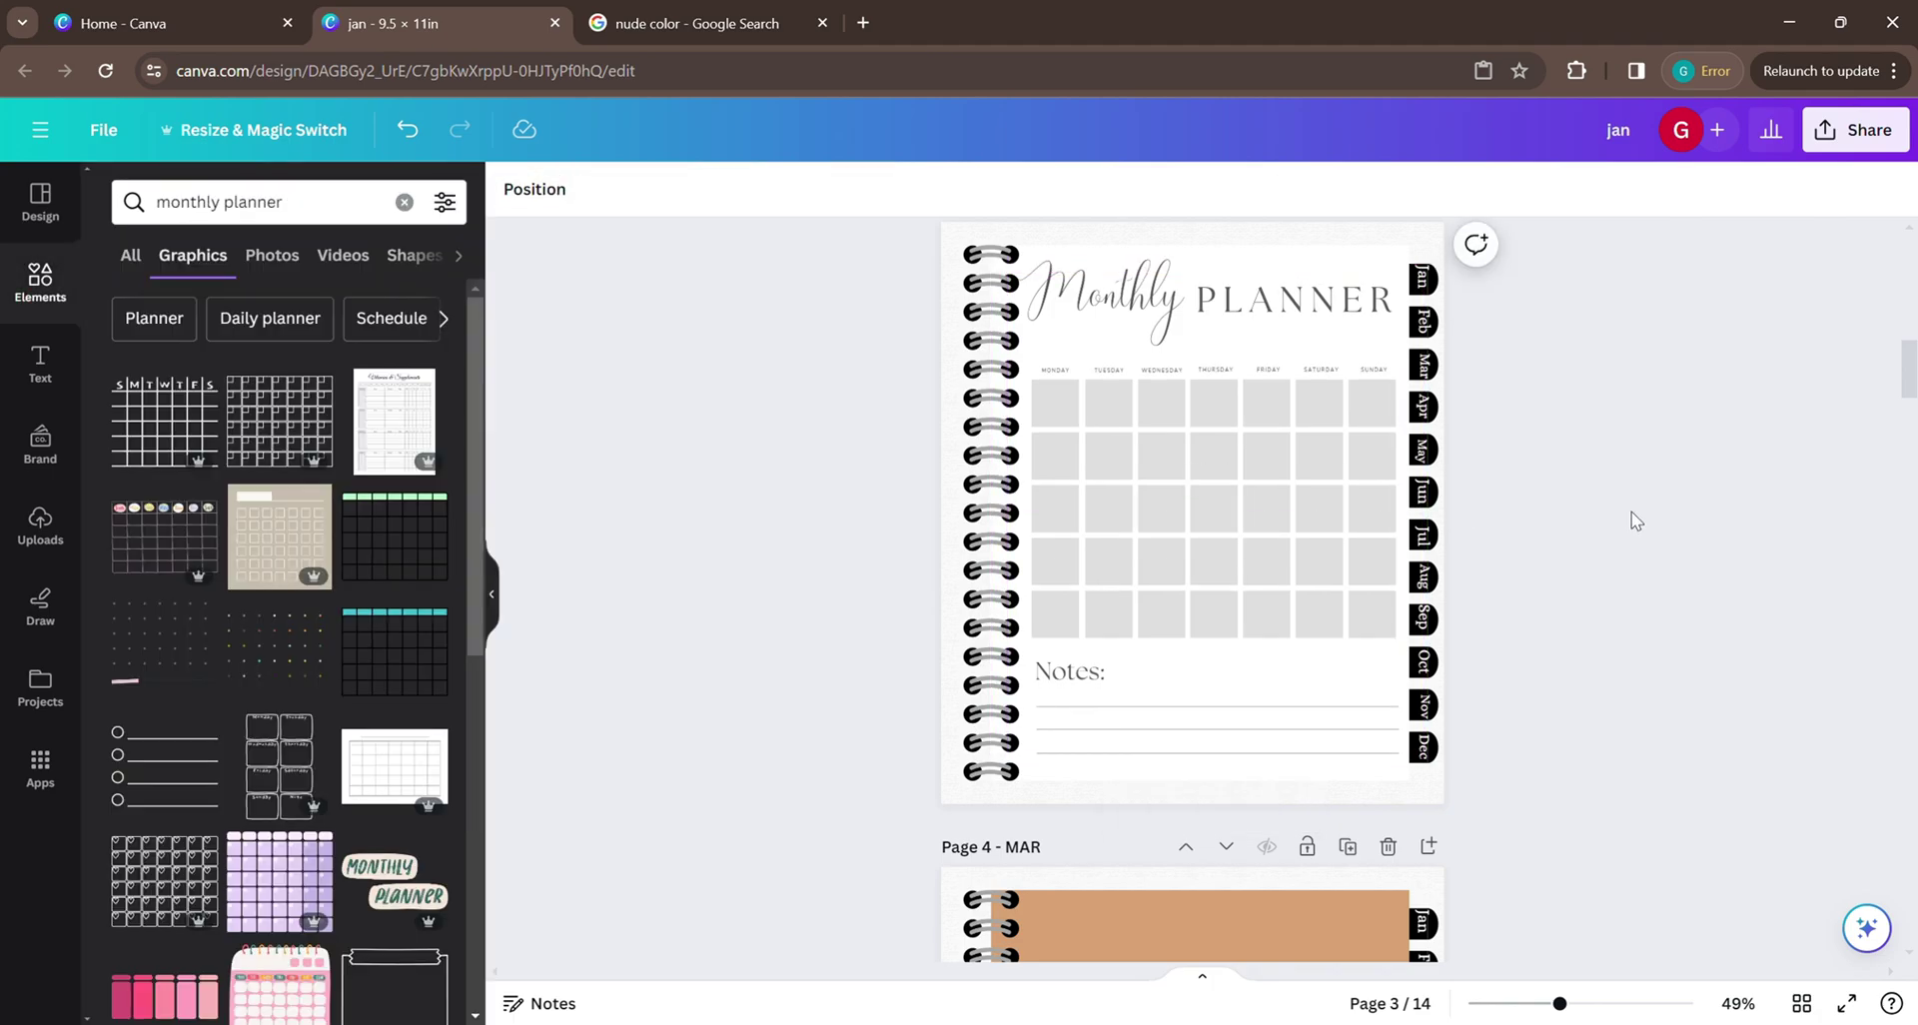
scroll(1438, 407, down, 3)
scroll(1438, 407, up, 9)
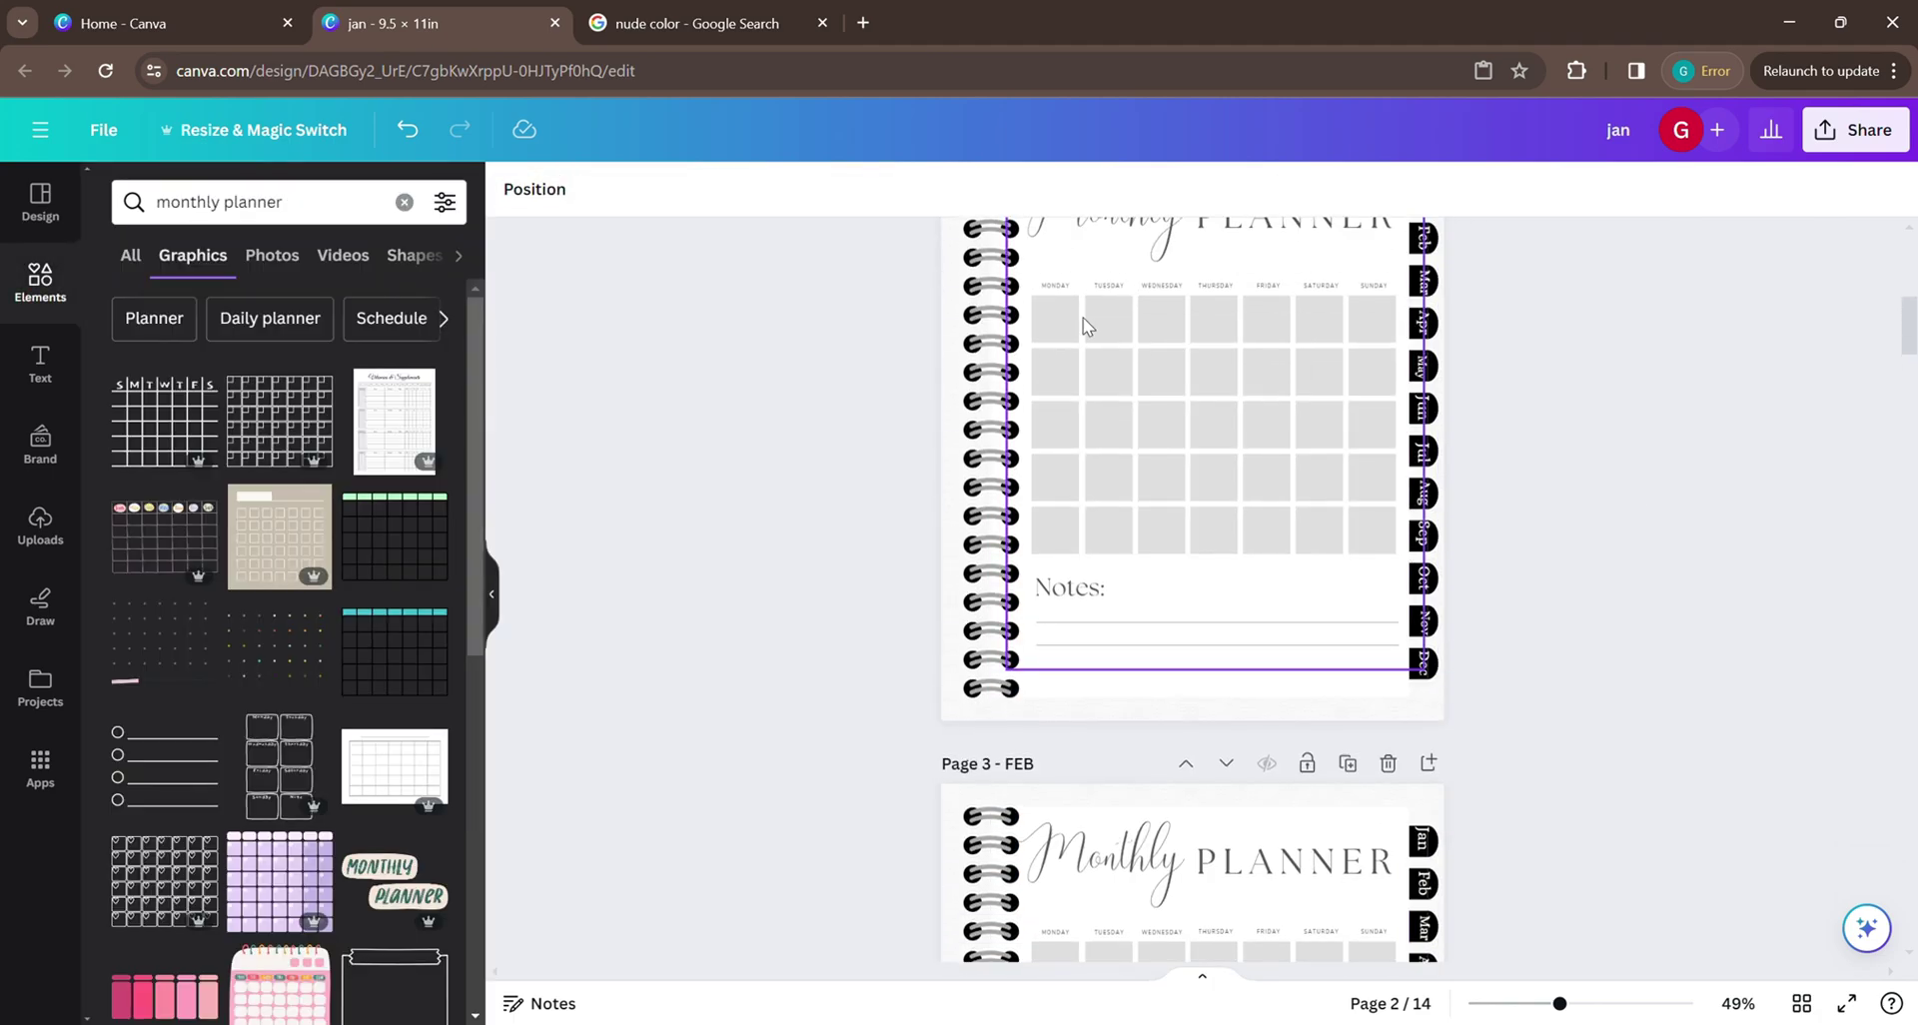
click(1123, 321)
right_click(1126, 318)
click(1558, 367)
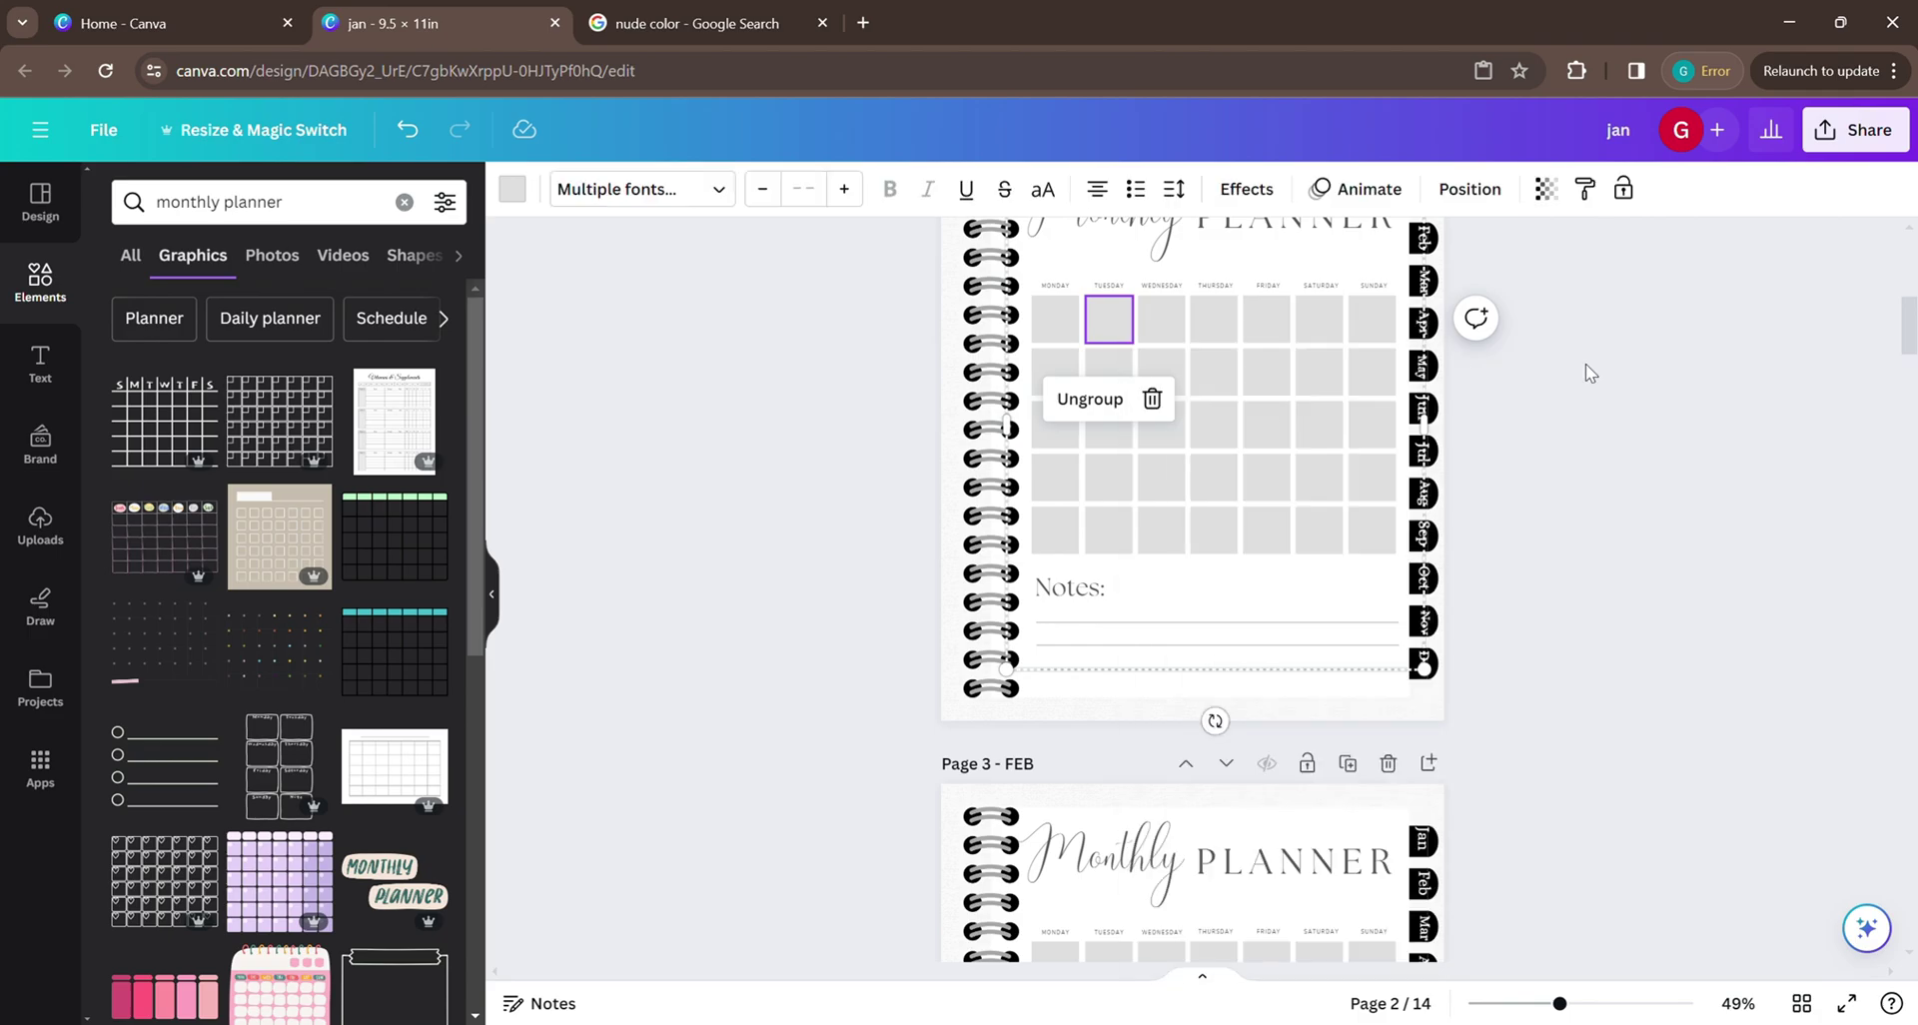
click(1581, 368)
Copy the positioned planner group from the JAN page.
scroll(1573, 374, up, 3)
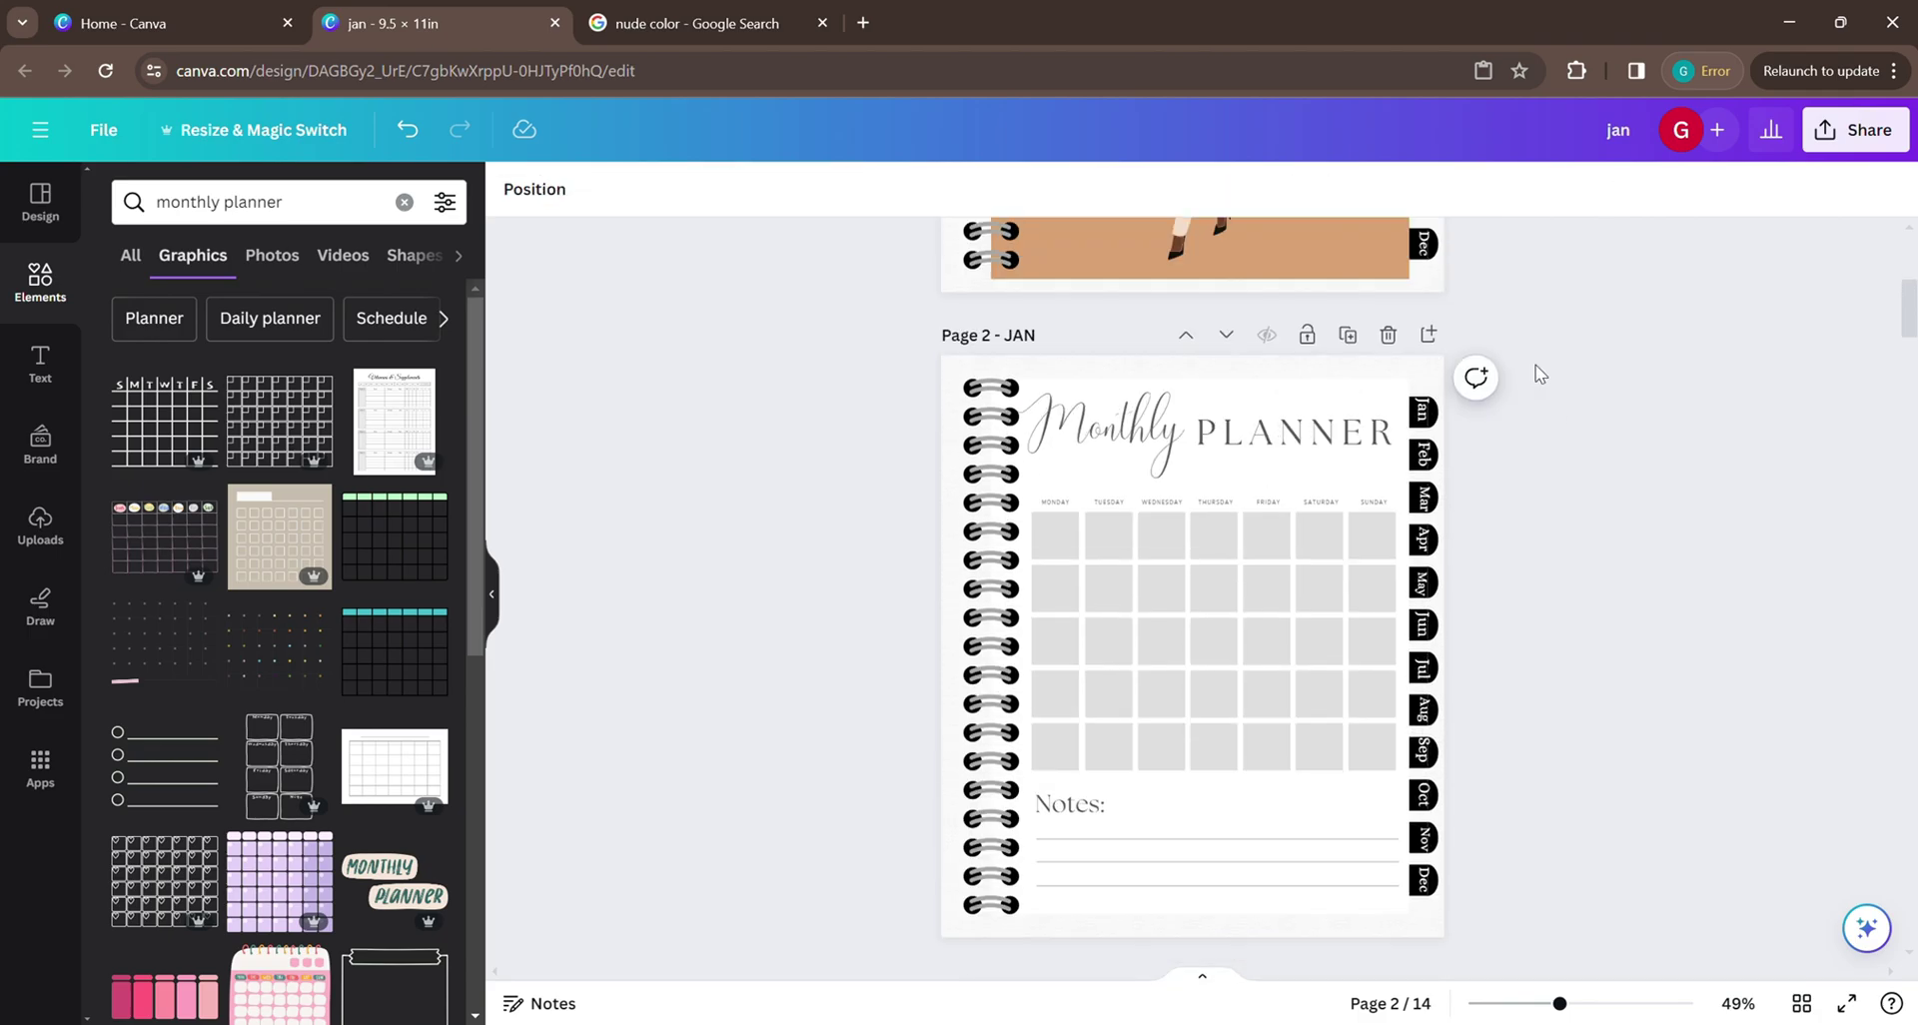
click(1304, 484)
right_click(1292, 484)
click(1358, 392)
Change the MAR page's tan rectangle to white and paste the copied planner group onto the page.
scroll(1511, 530, down, 15)
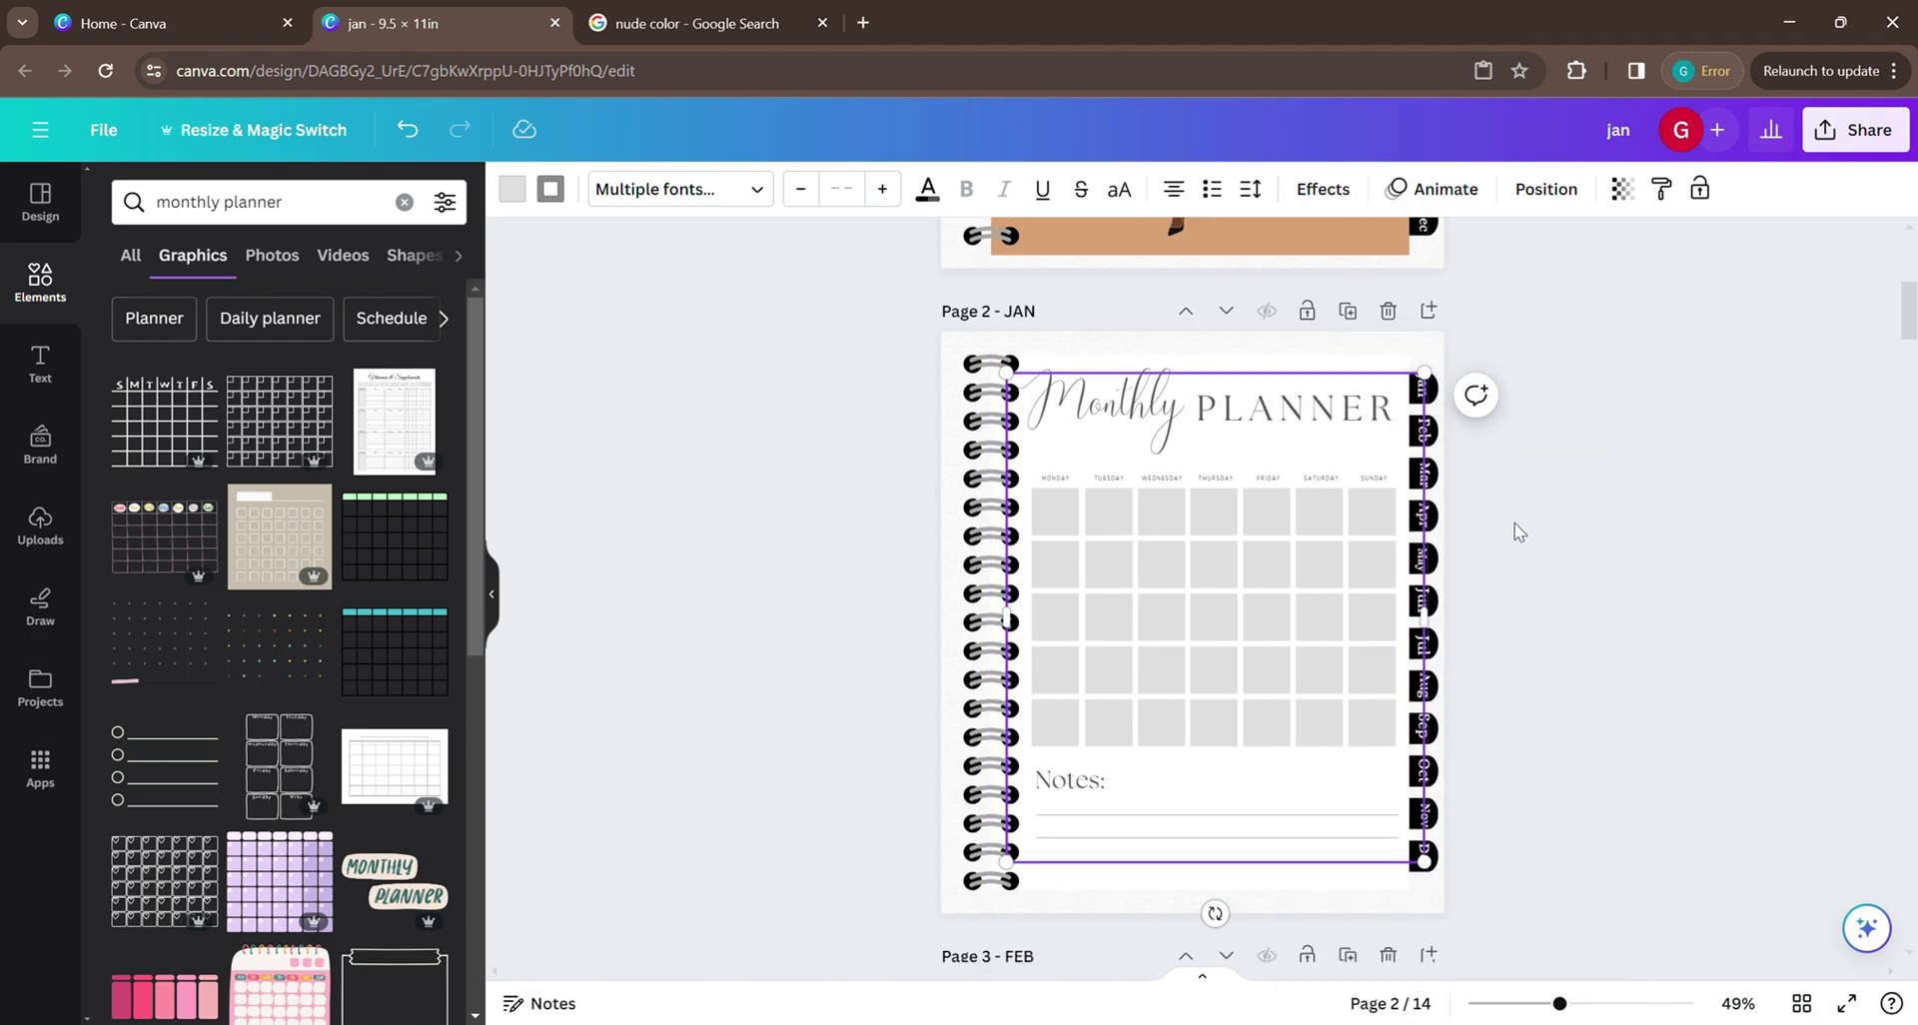
click(1206, 527)
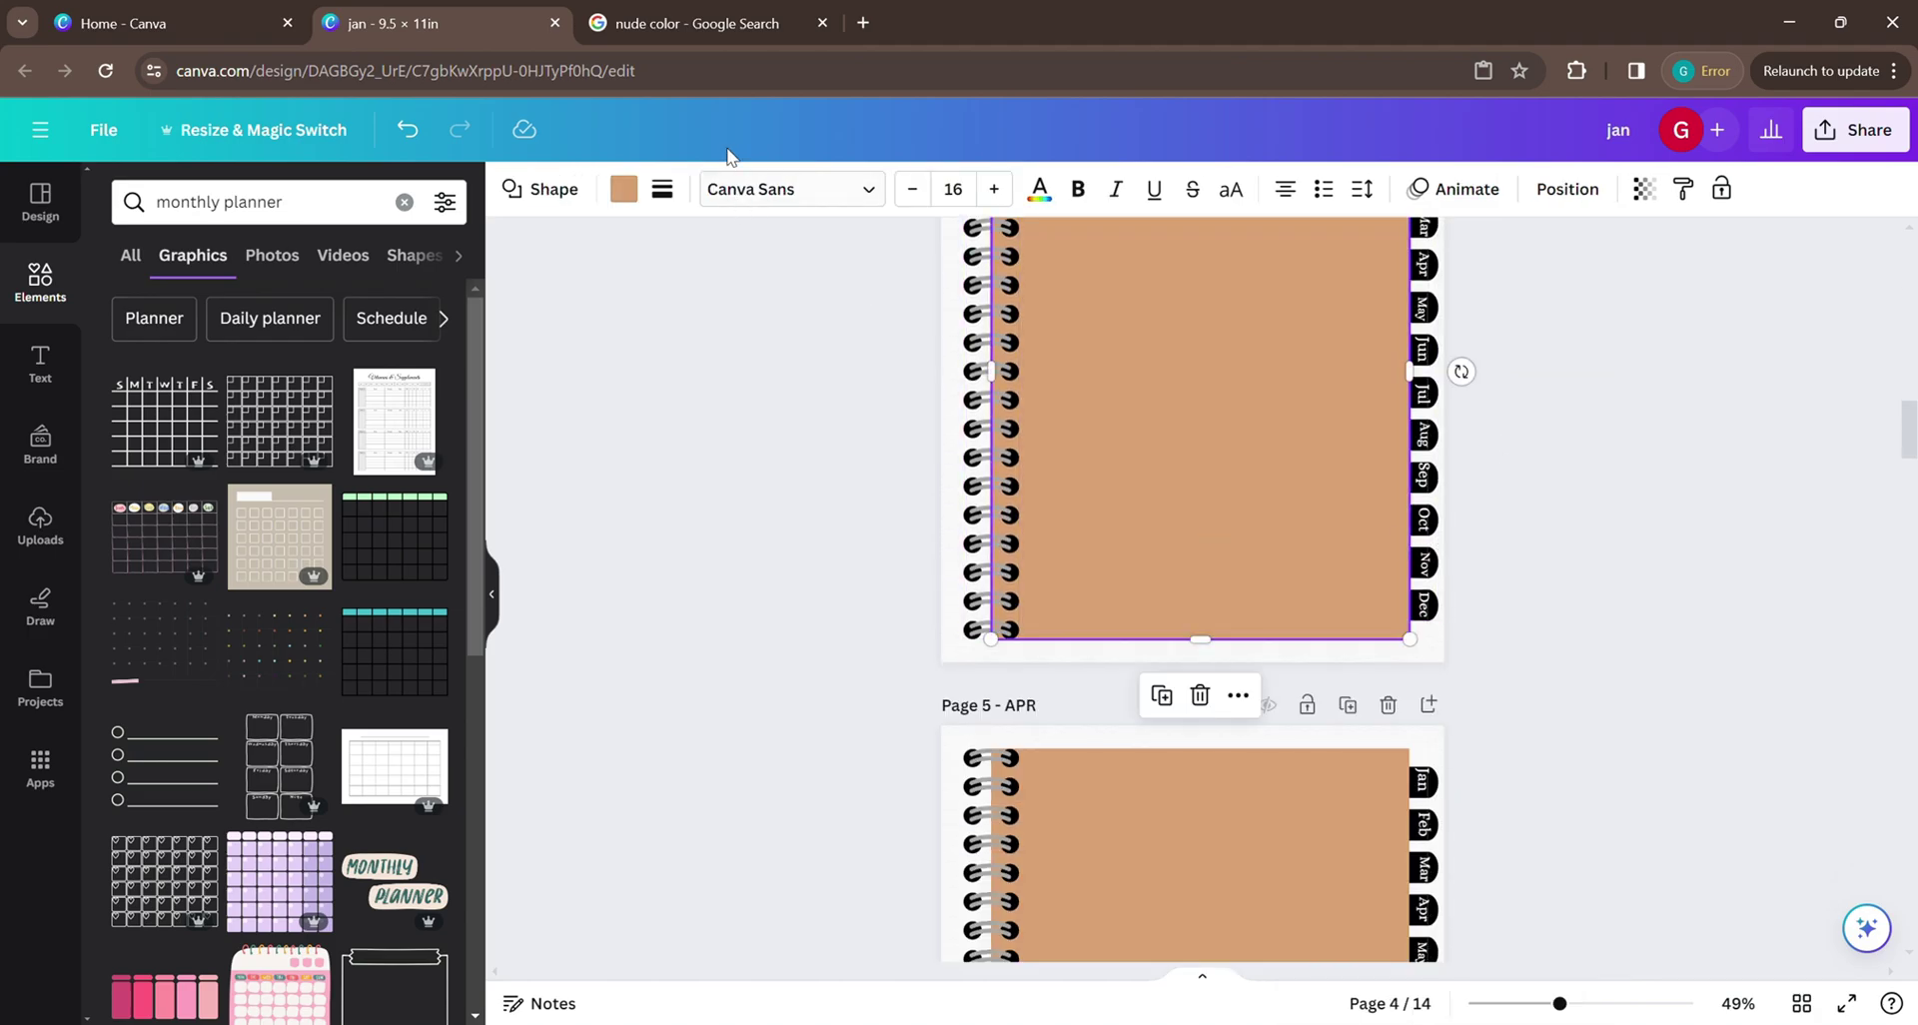
click(619, 200)
click(429, 448)
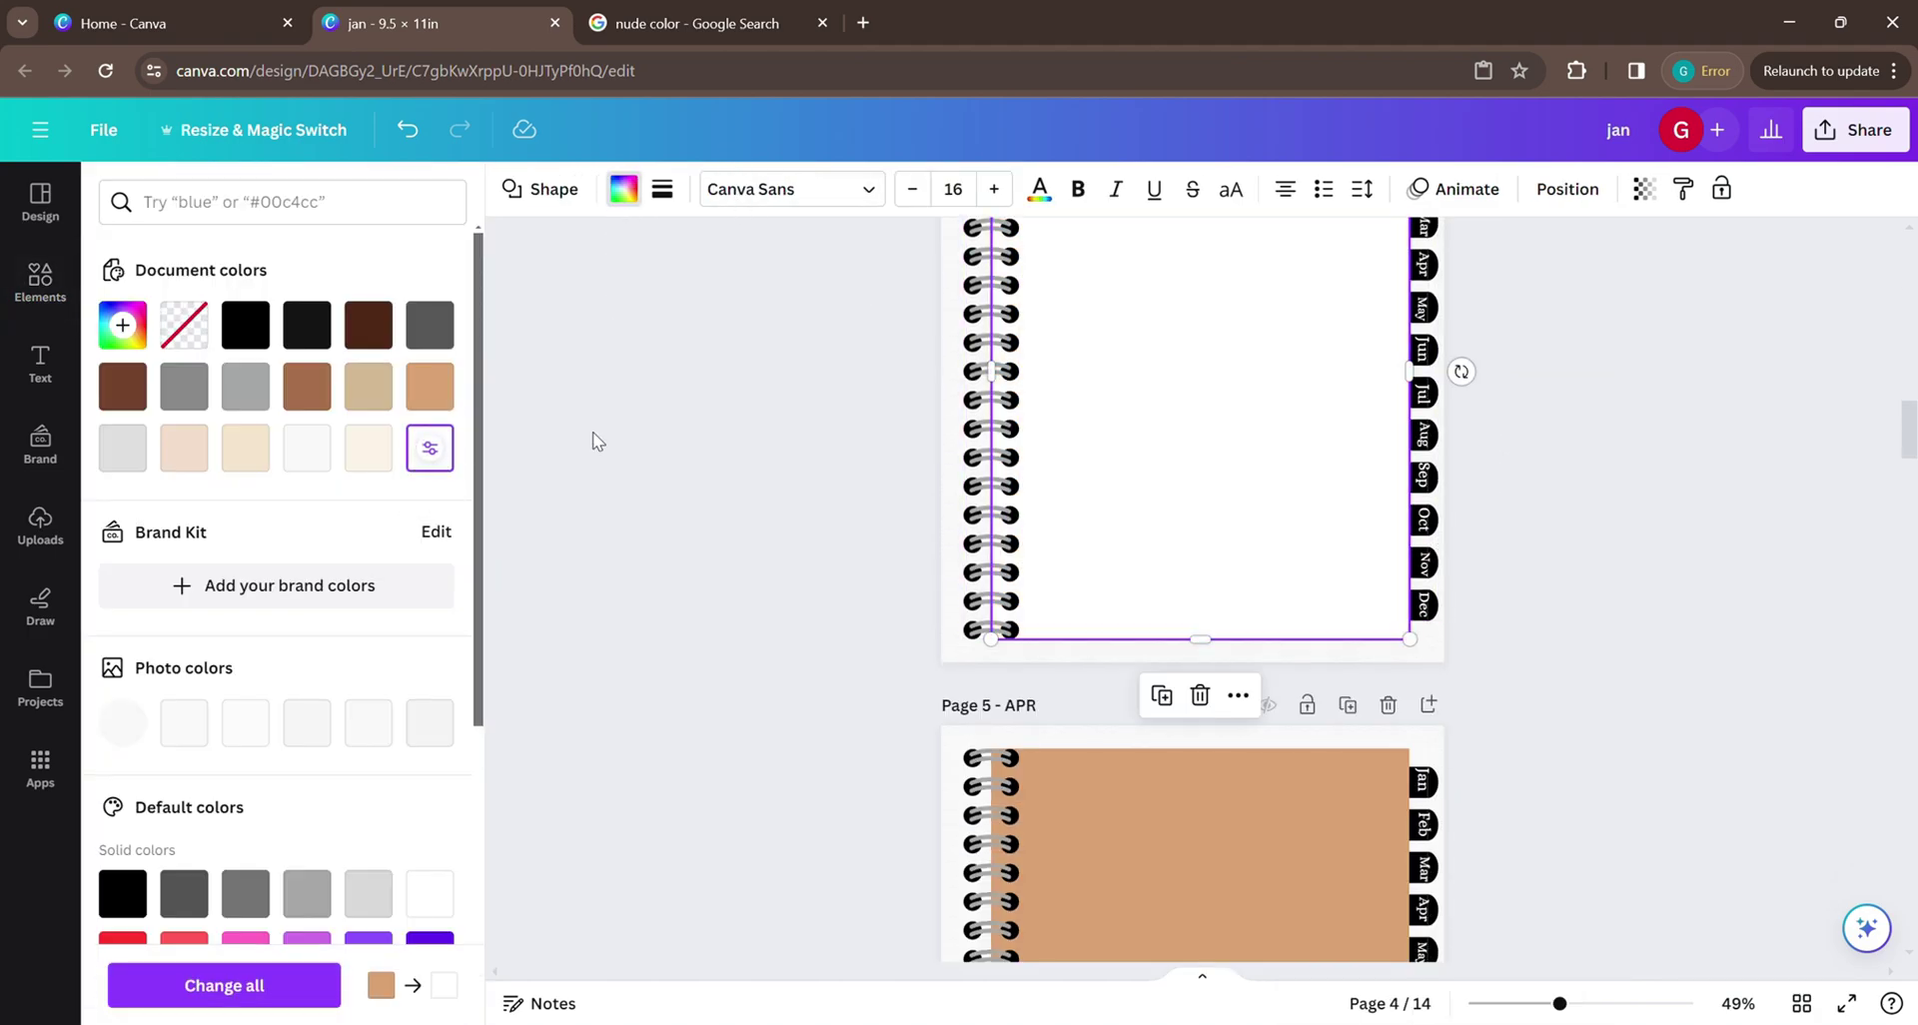
right_click(1089, 419)
click(1153, 477)
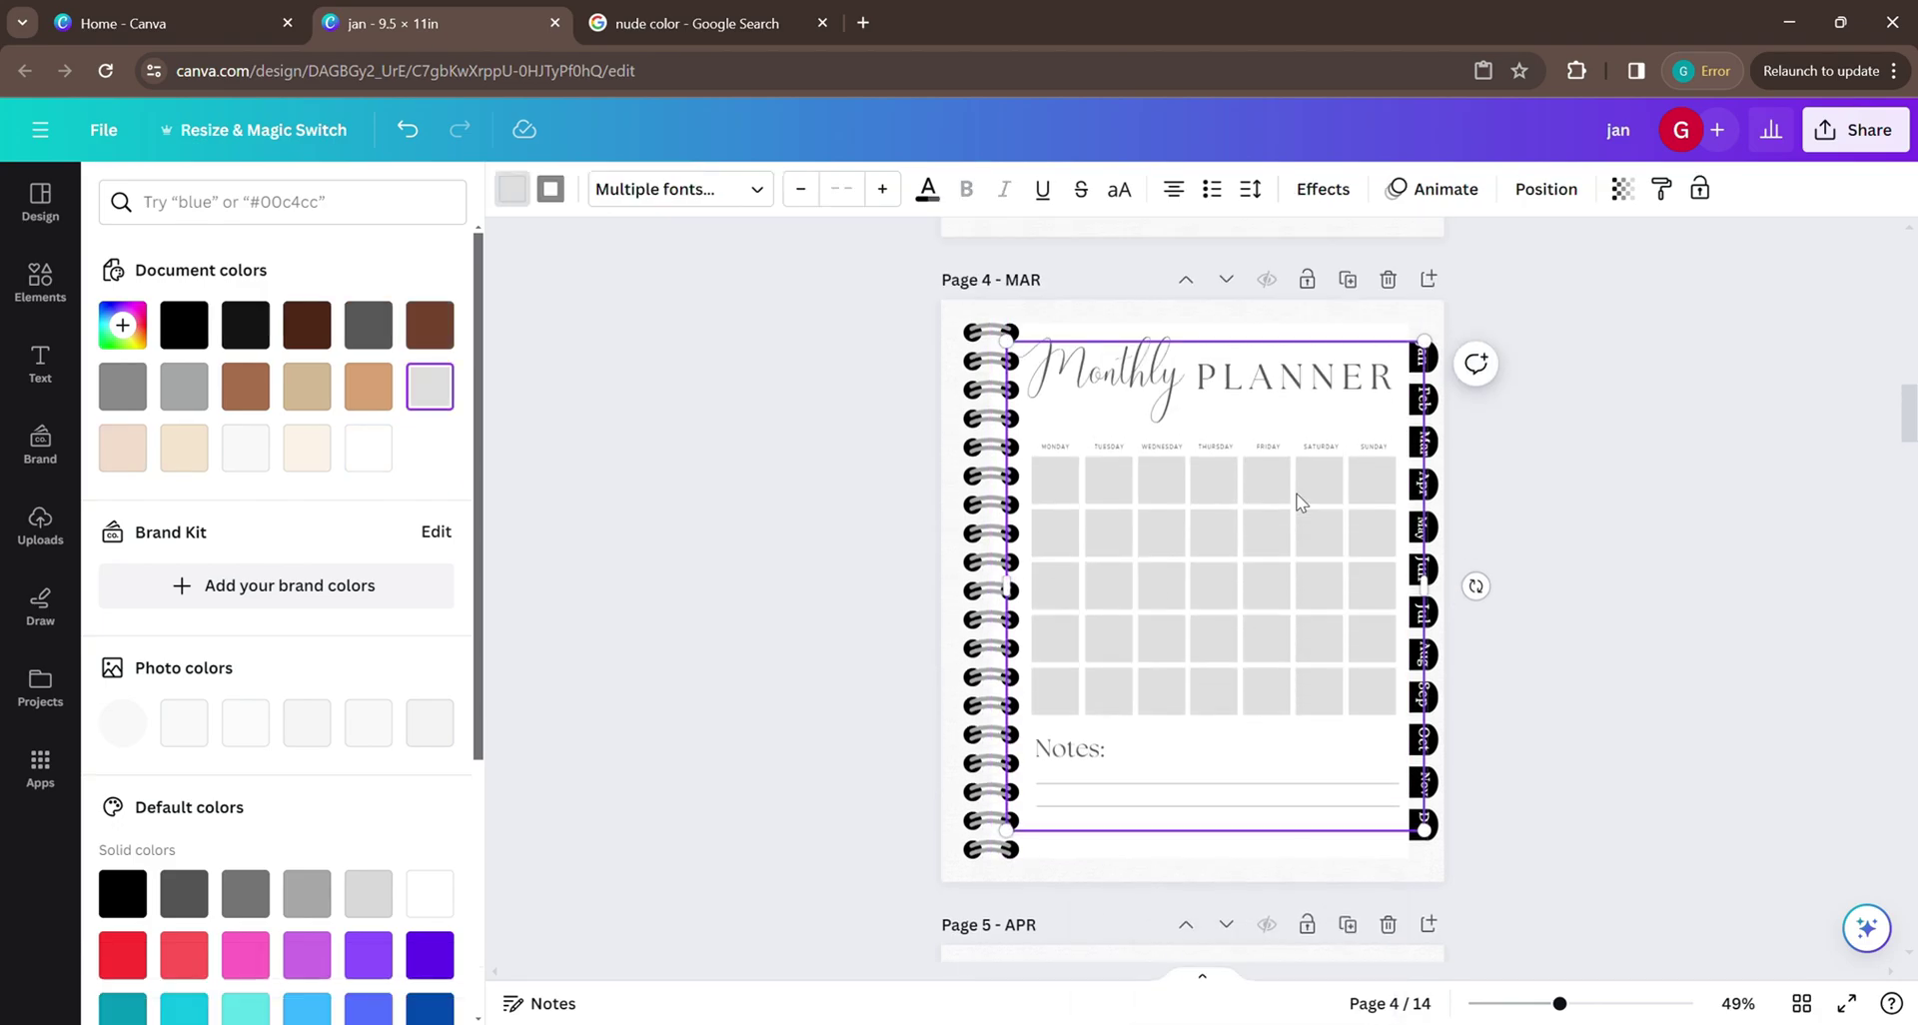
Change the APR page's tan rectangle to white and paste the copied planner group onto the page.
scroll(1652, 545, down, 7)
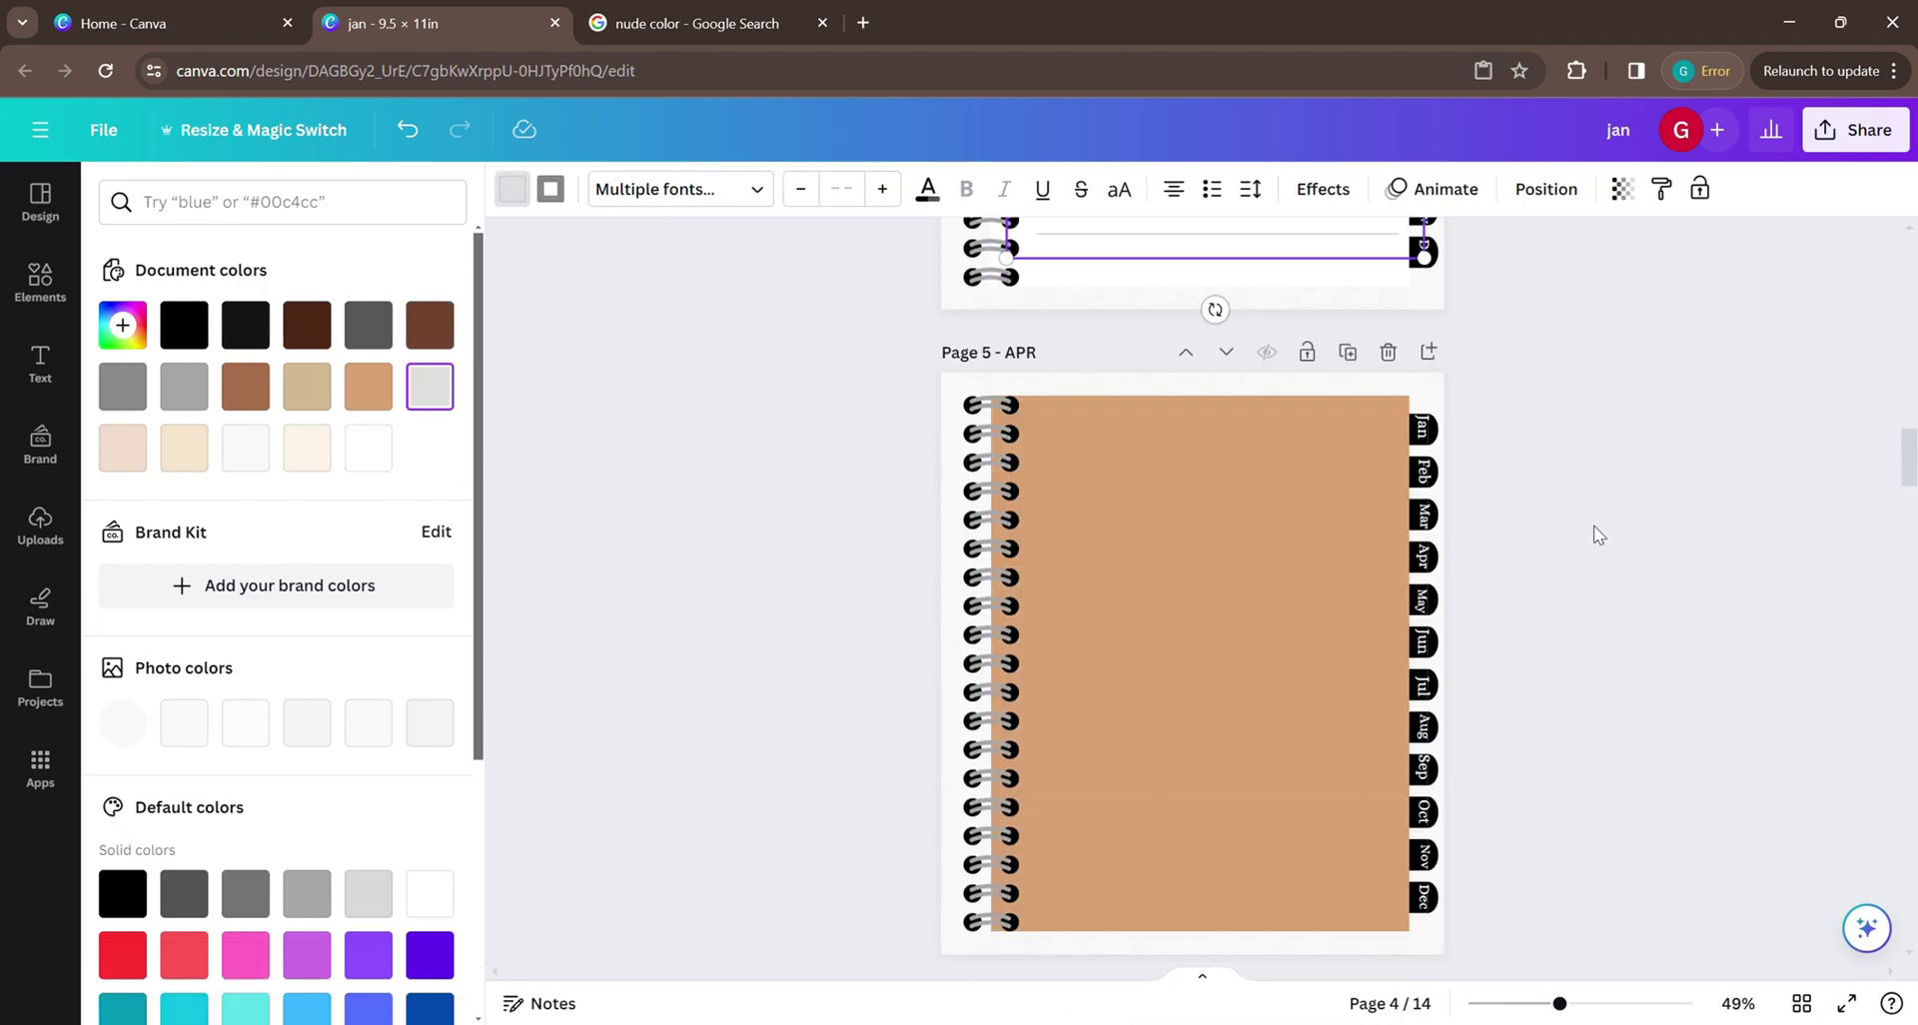
click(1230, 524)
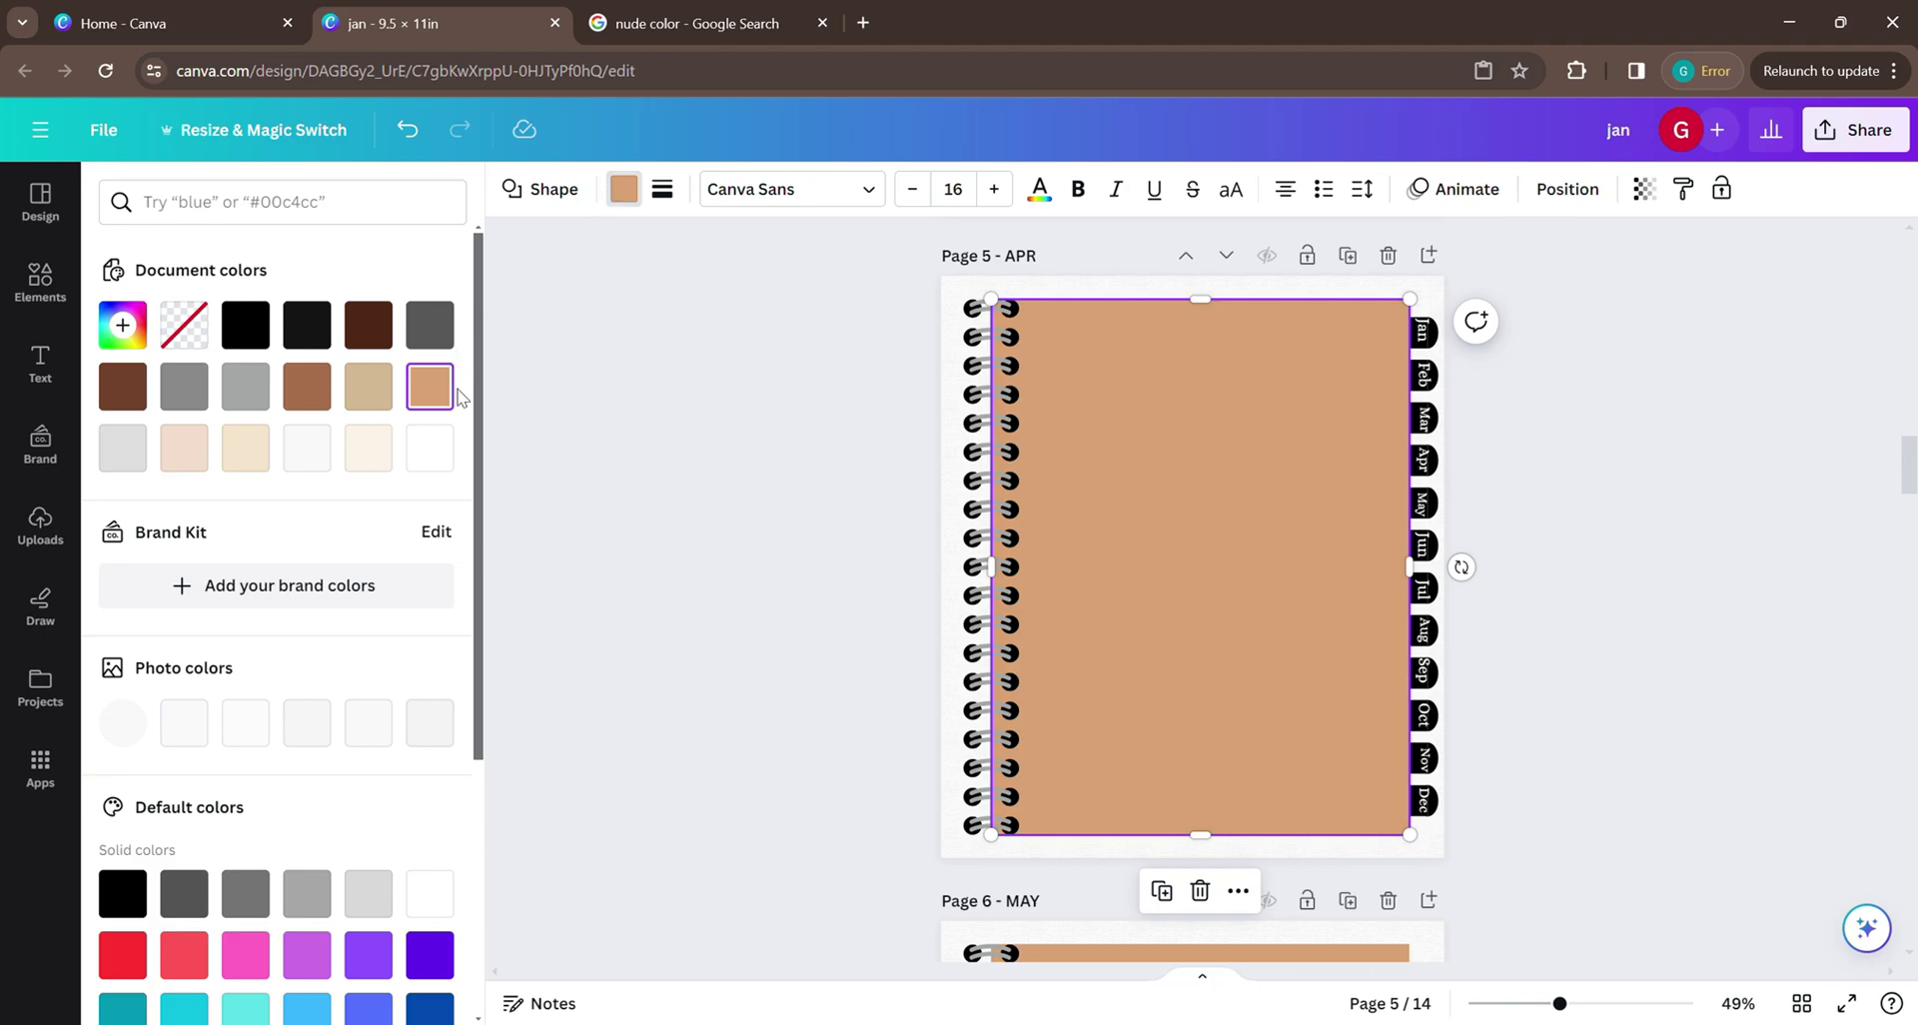
click(429, 448)
right_click(1114, 544)
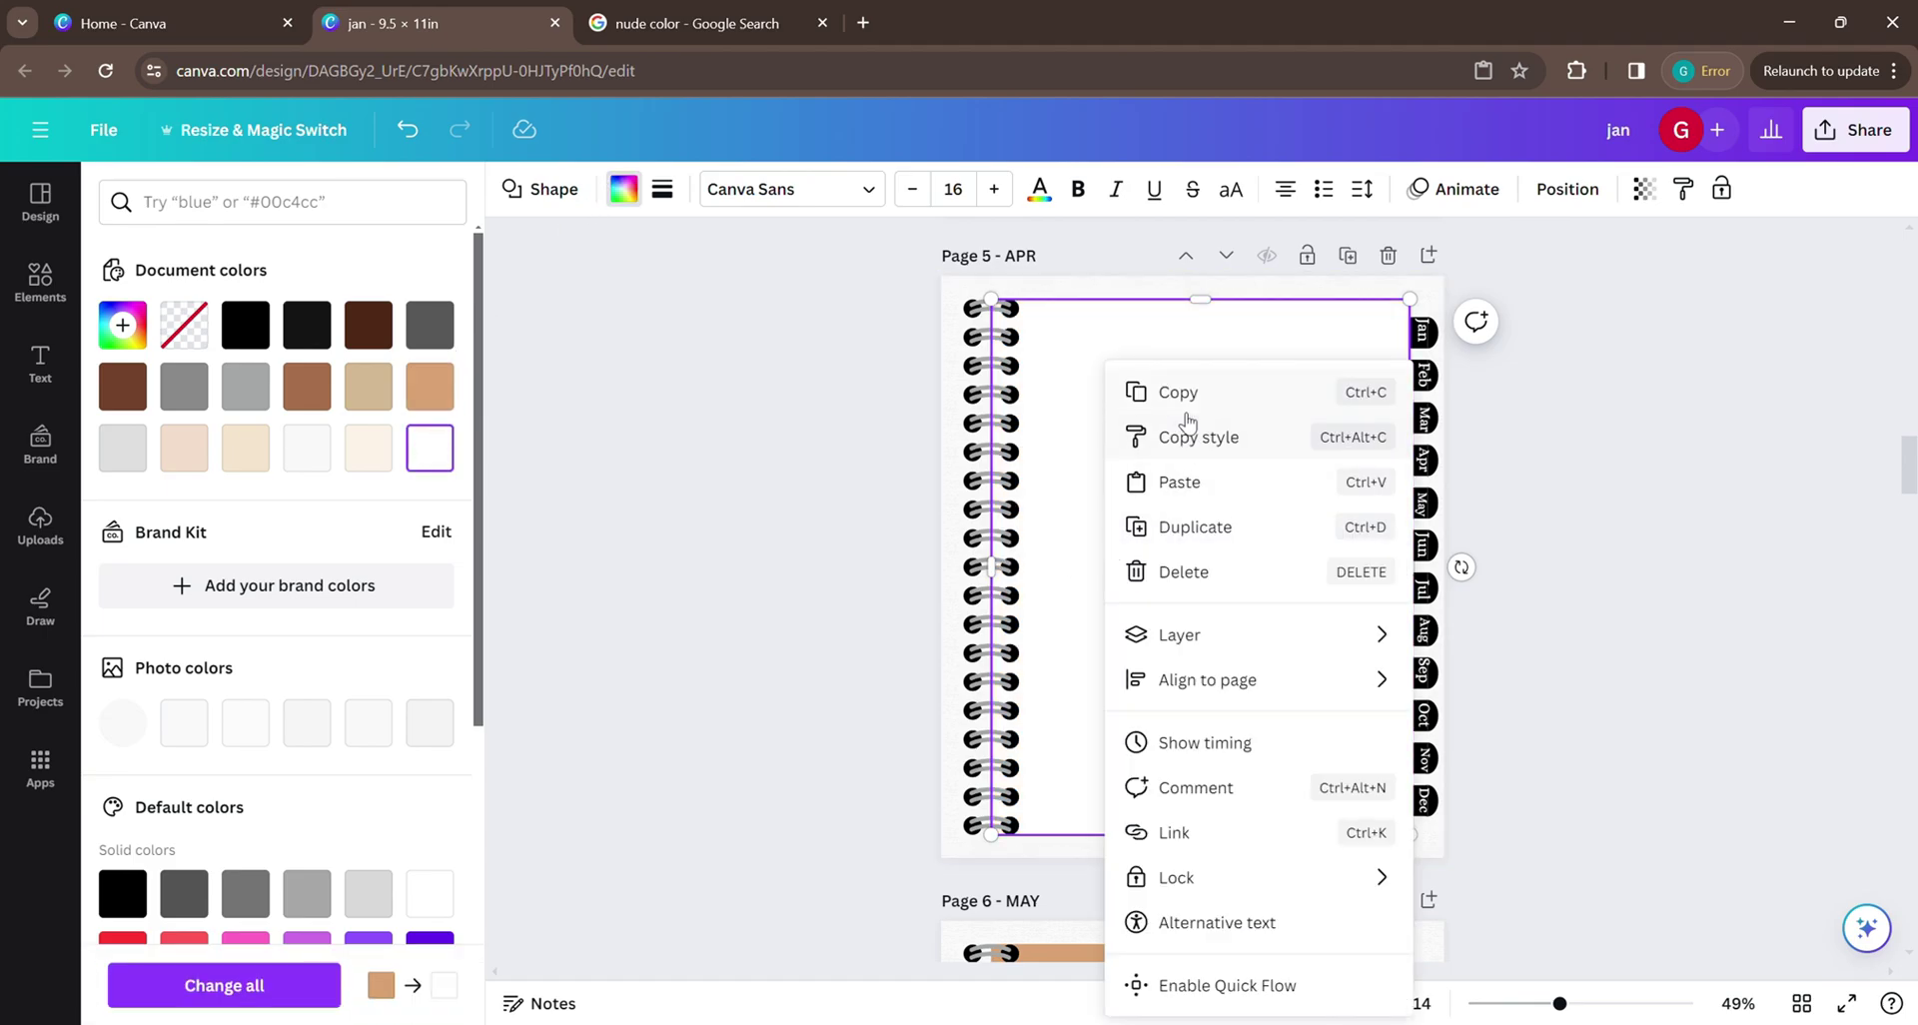
click(1178, 482)
click(1633, 459)
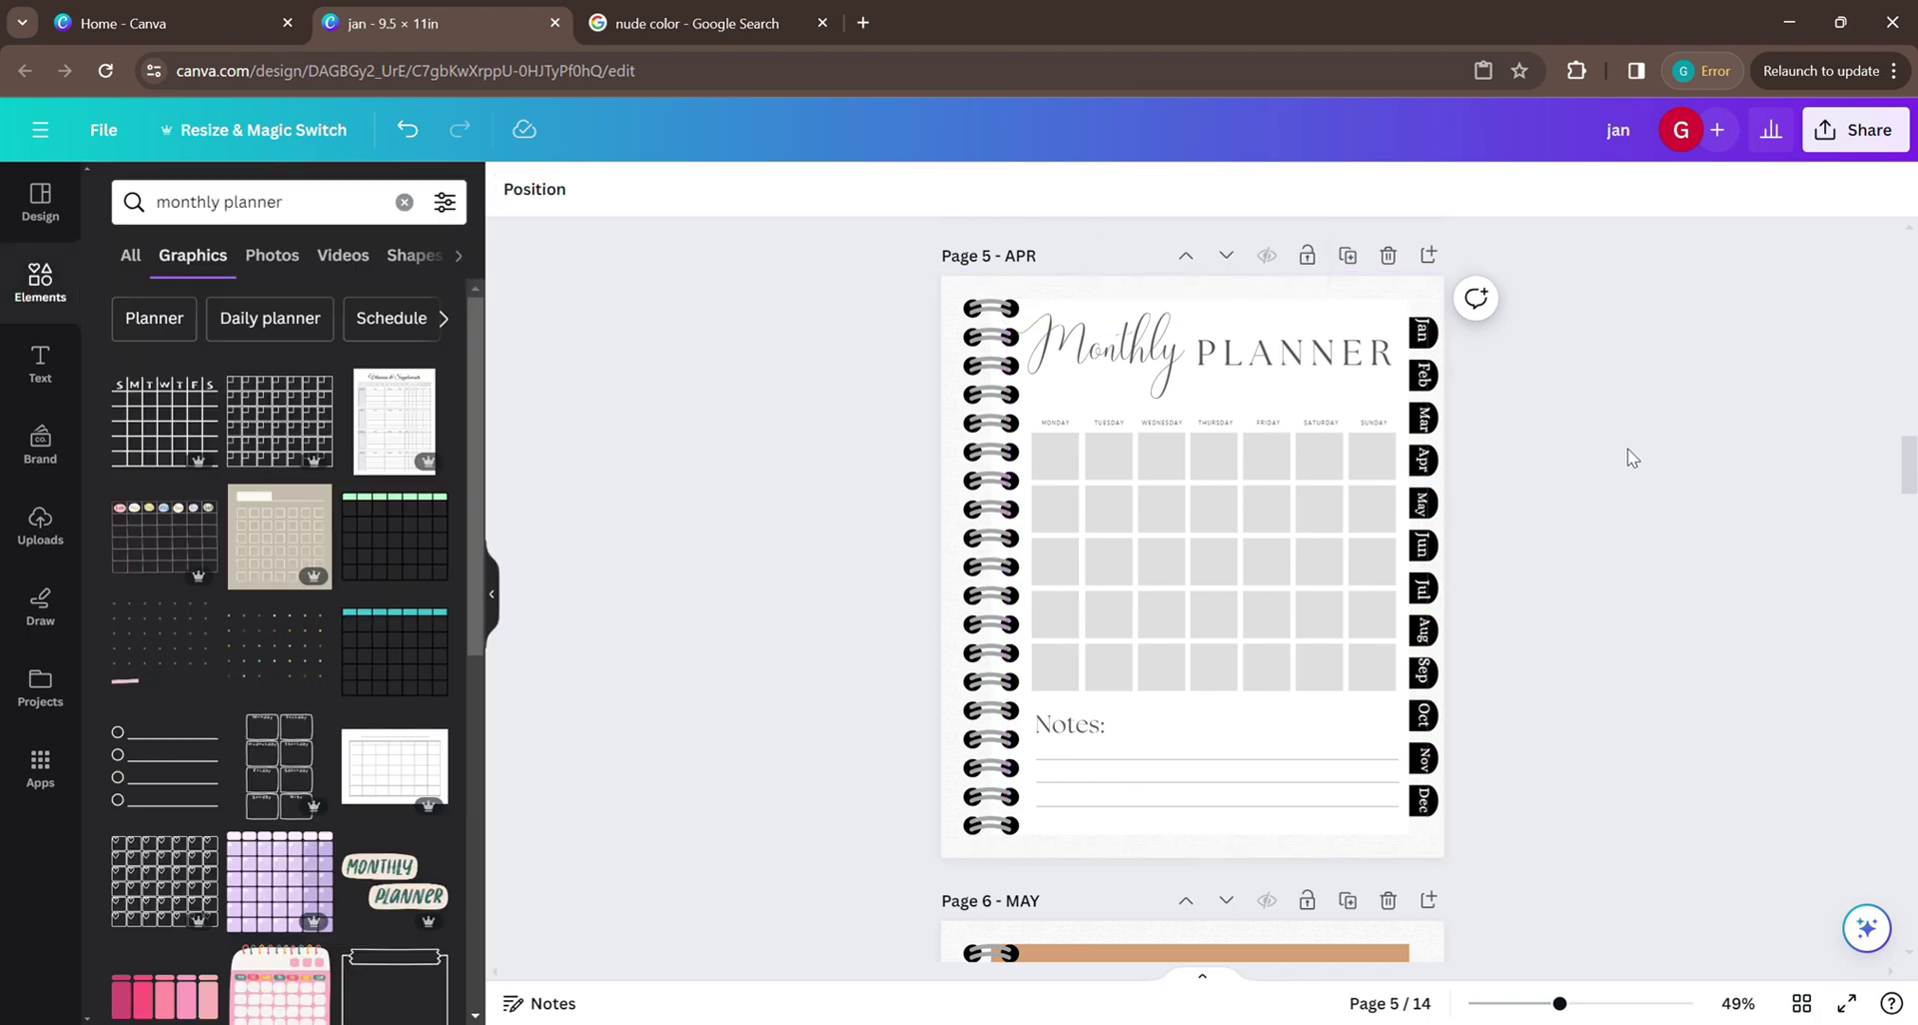
Change the tan rectangles on the MAY through DEC pages to white and paste the copied planner group onto each page.
scroll(1661, 583, down, 20)
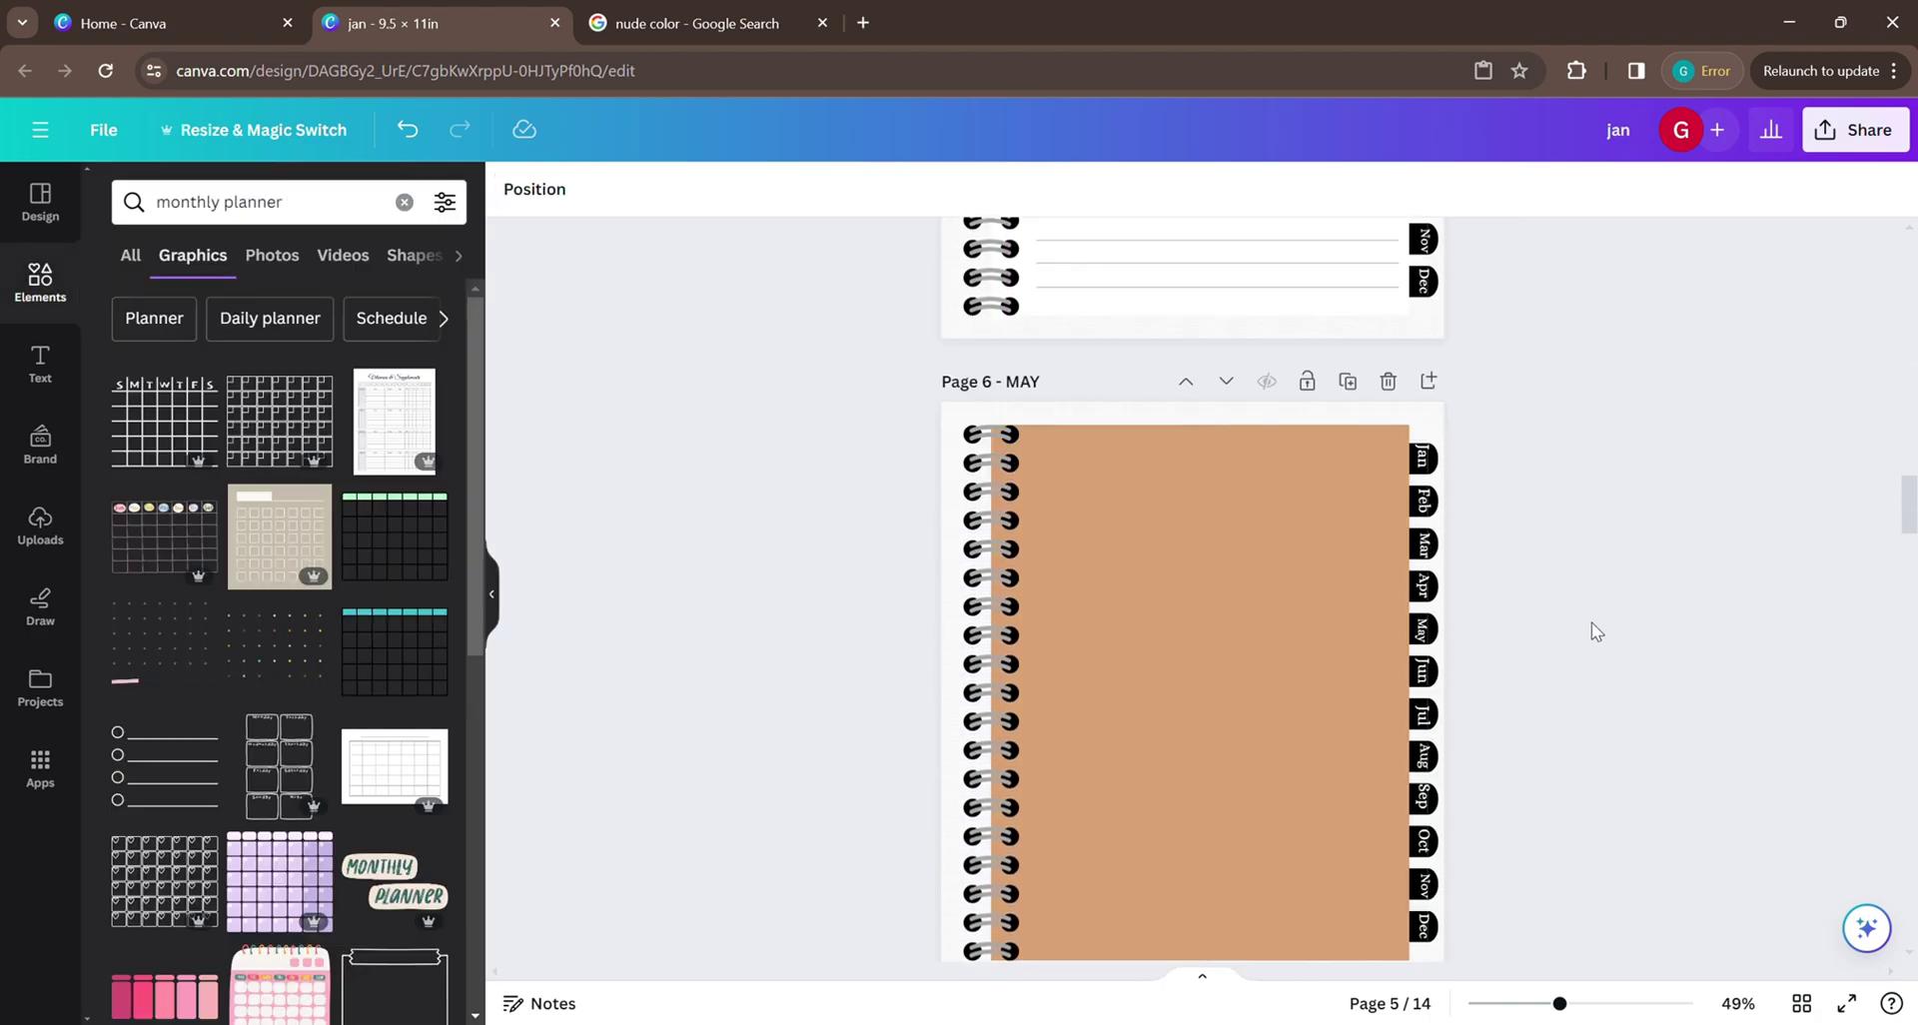
click(1088, 563)
scroll(1088, 564, down, 3)
scroll(1584, 539, up, 7)
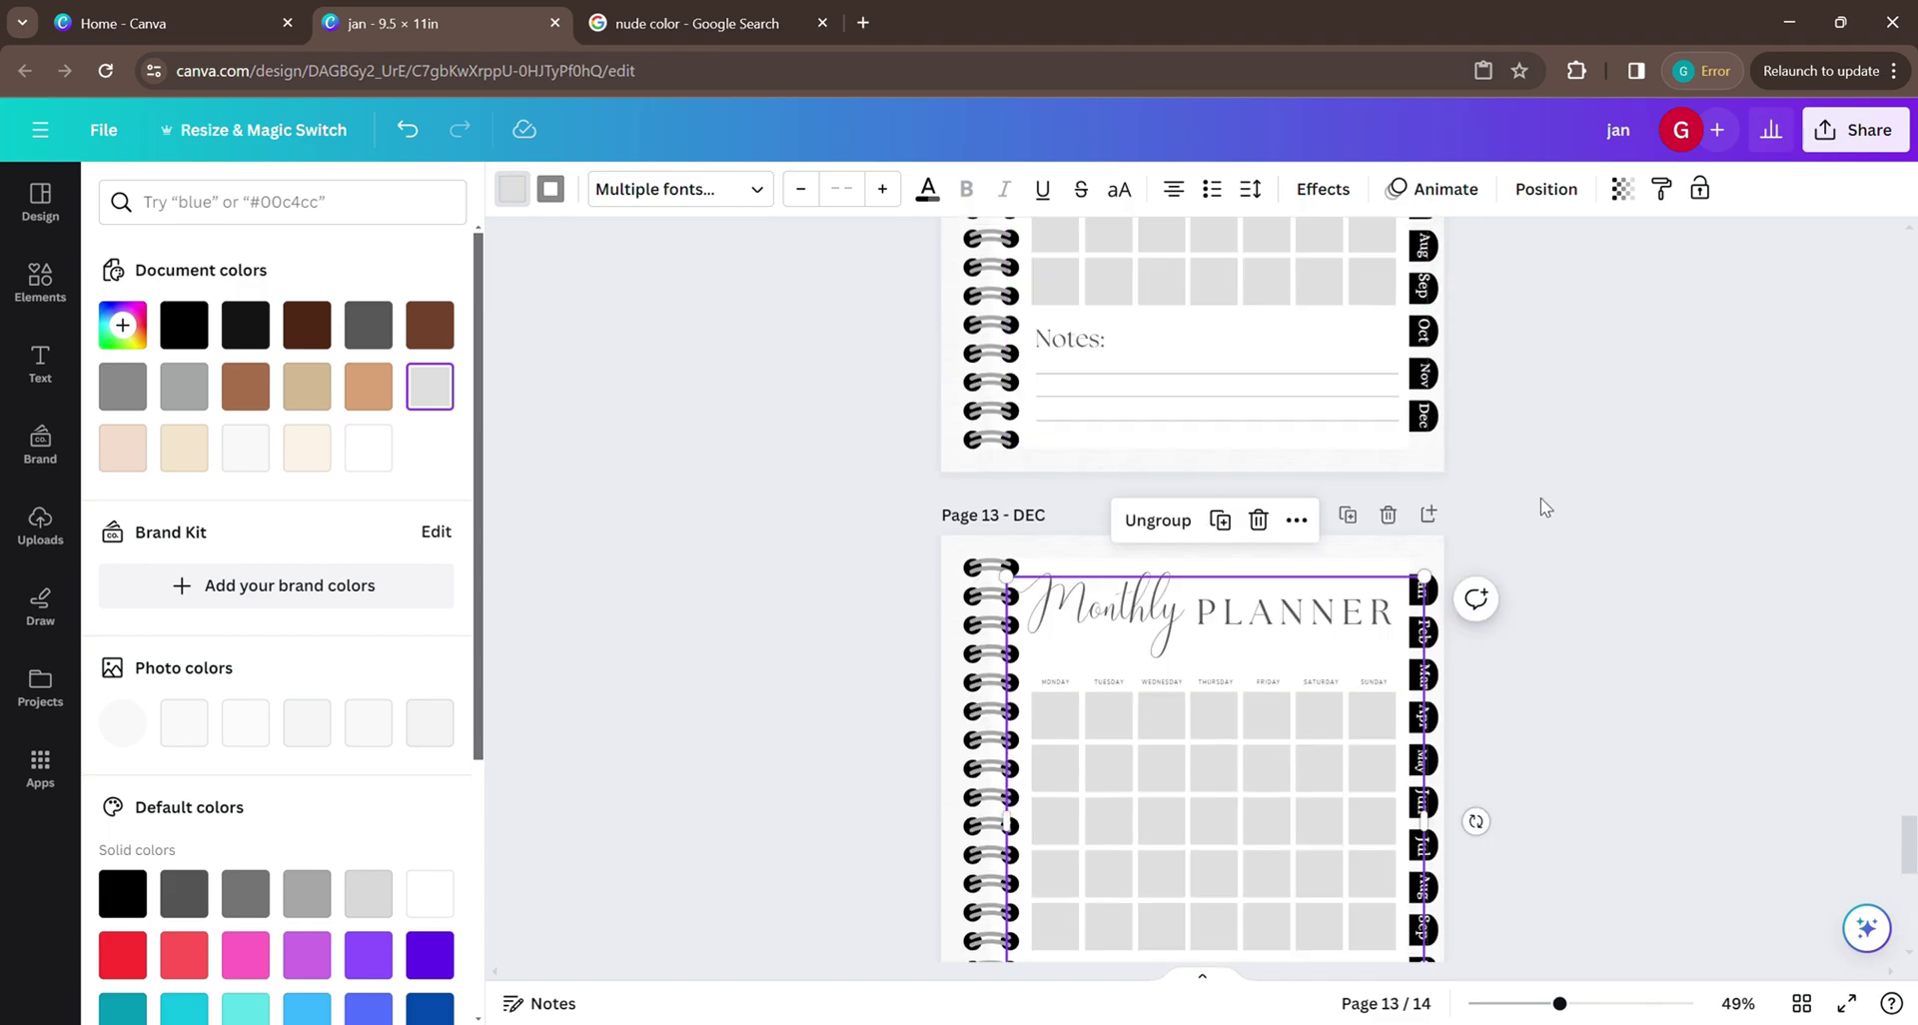
Delete page 14, the untitled page holding the original monthly planner layout after DEC.
scroll(1510, 637, down, 5)
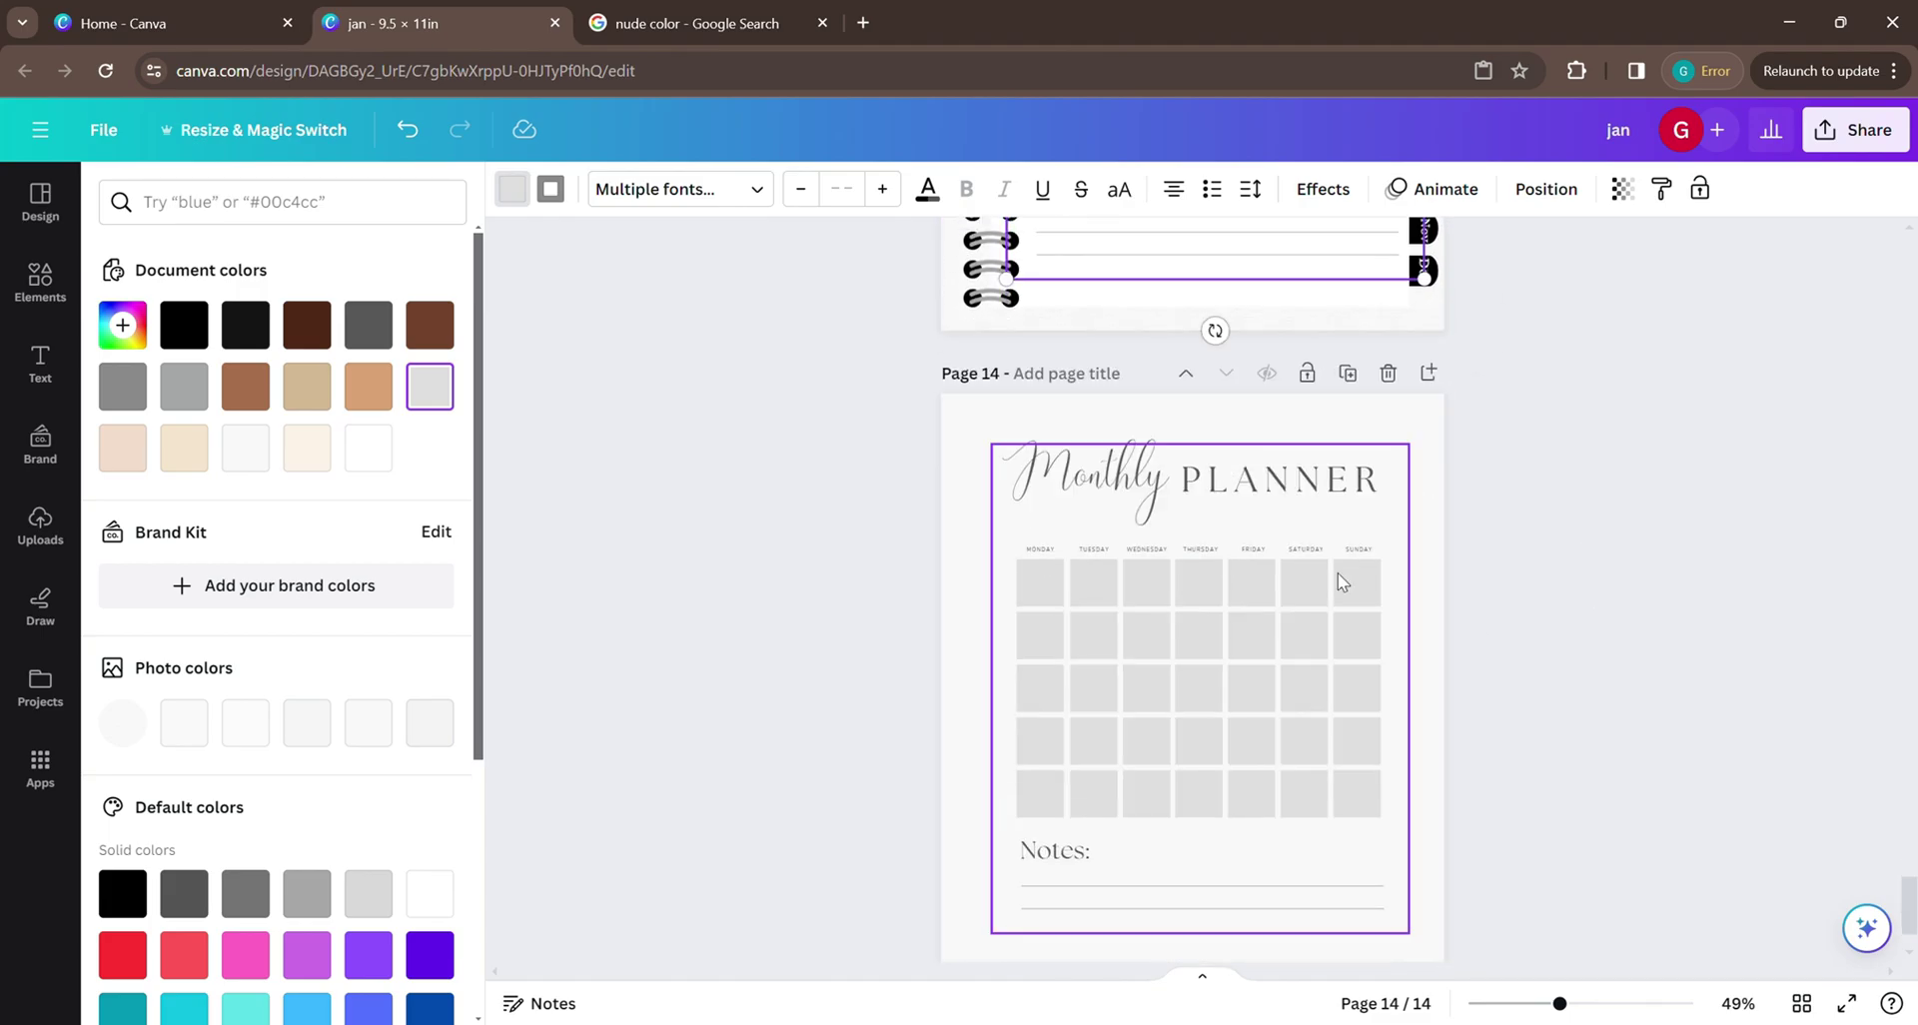
click(1388, 373)
click(834, 598)
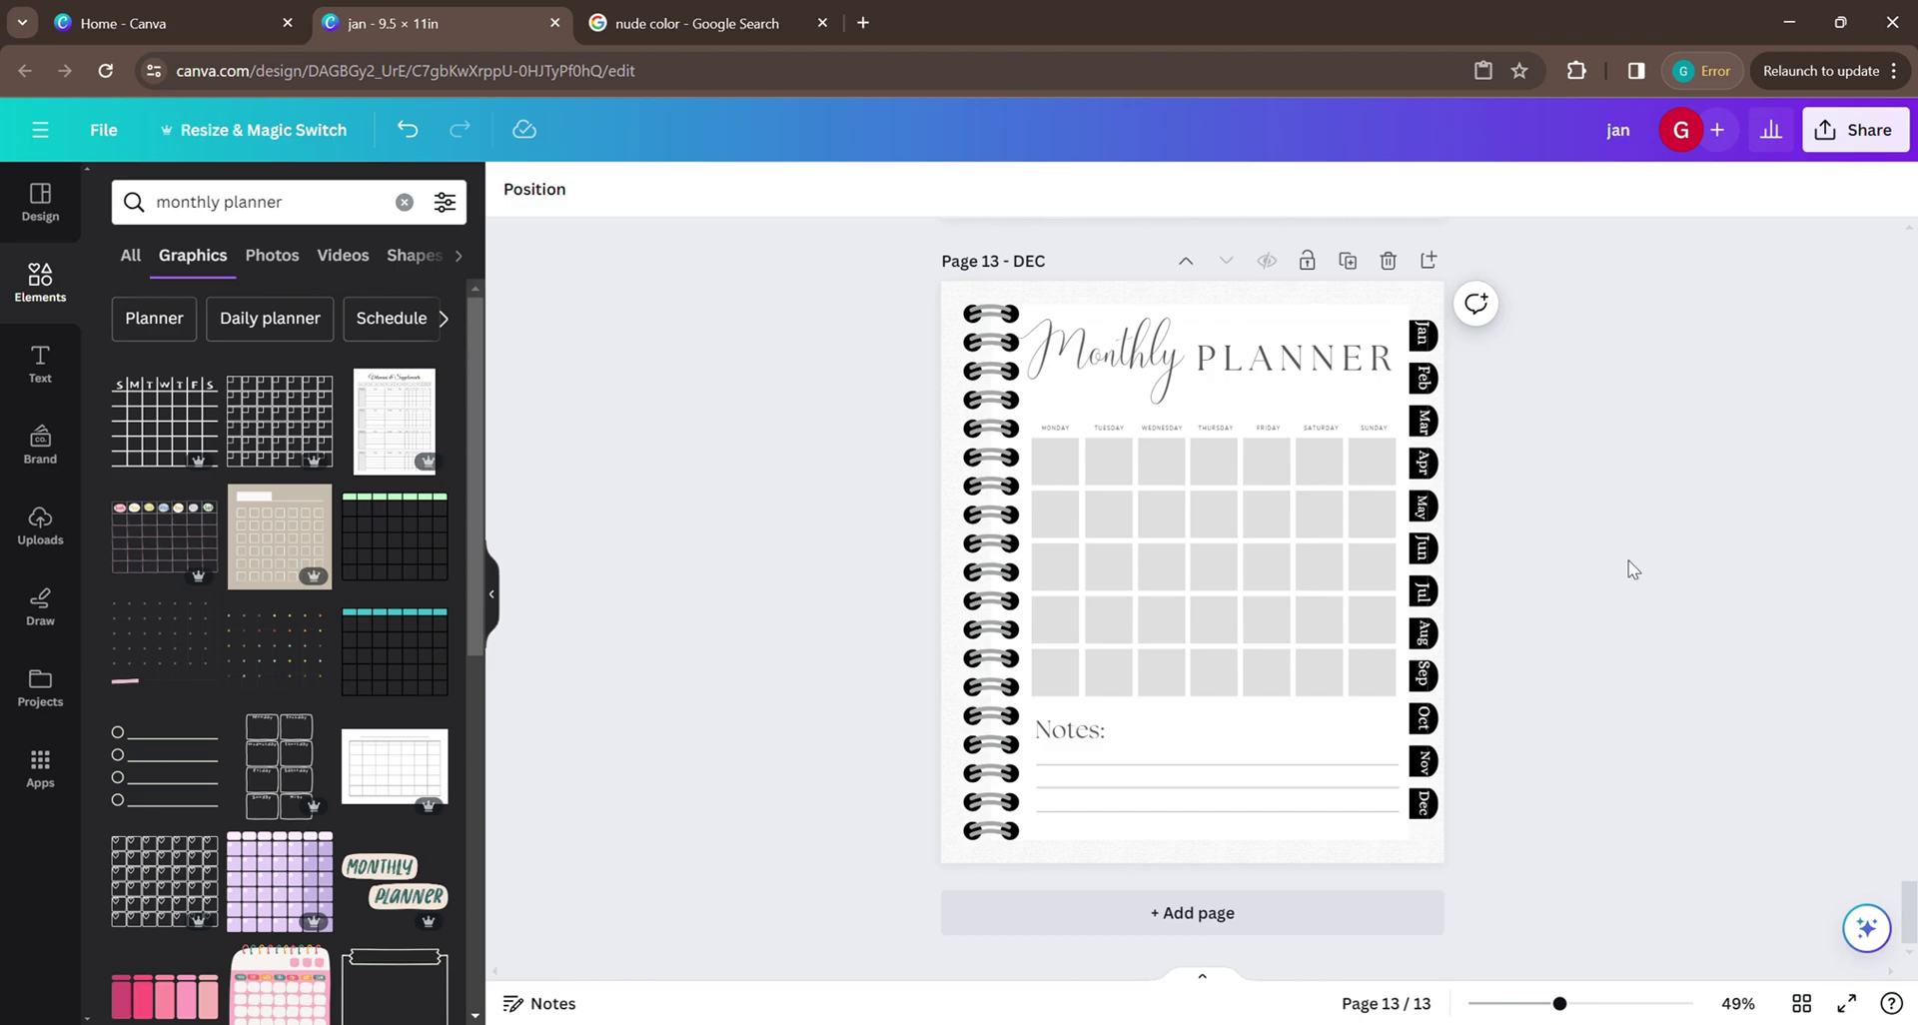
Review the planner layout across the month pages from FEB to DEC.
scroll(1633, 569, up, 20)
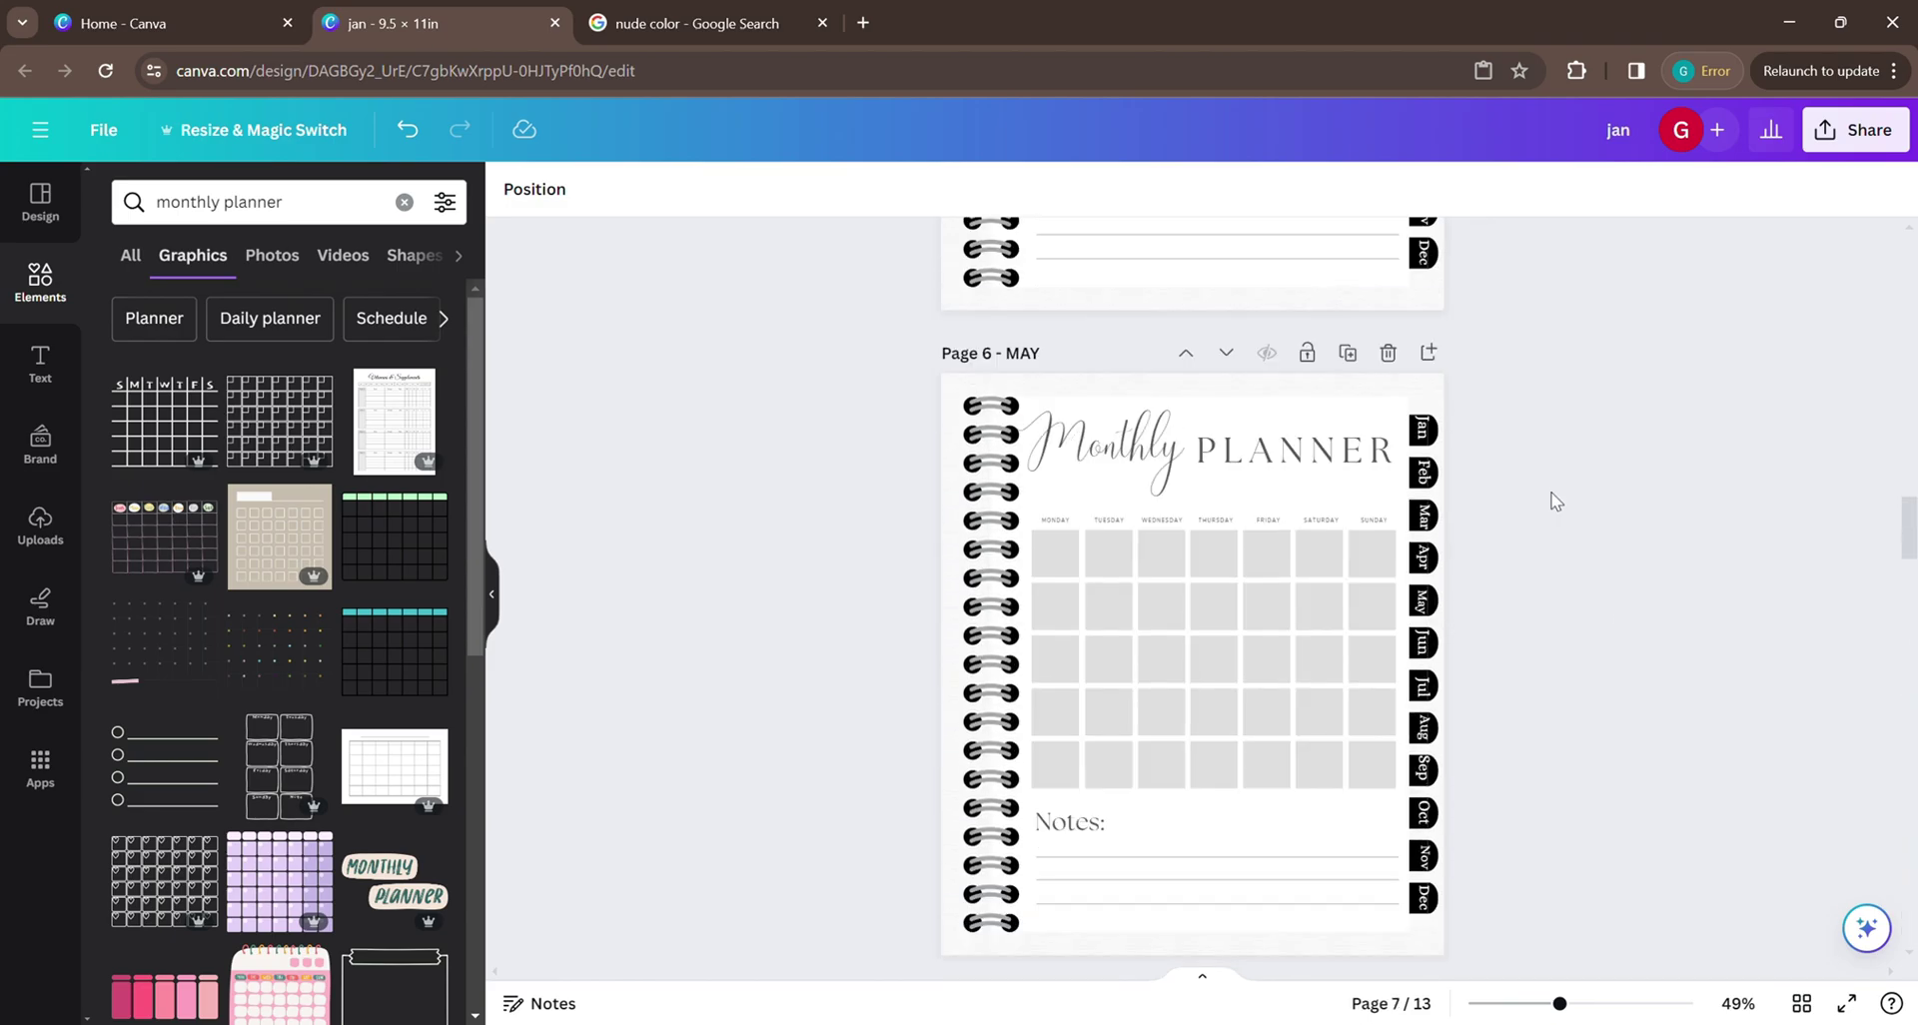
scroll(1555, 500, up, 15)
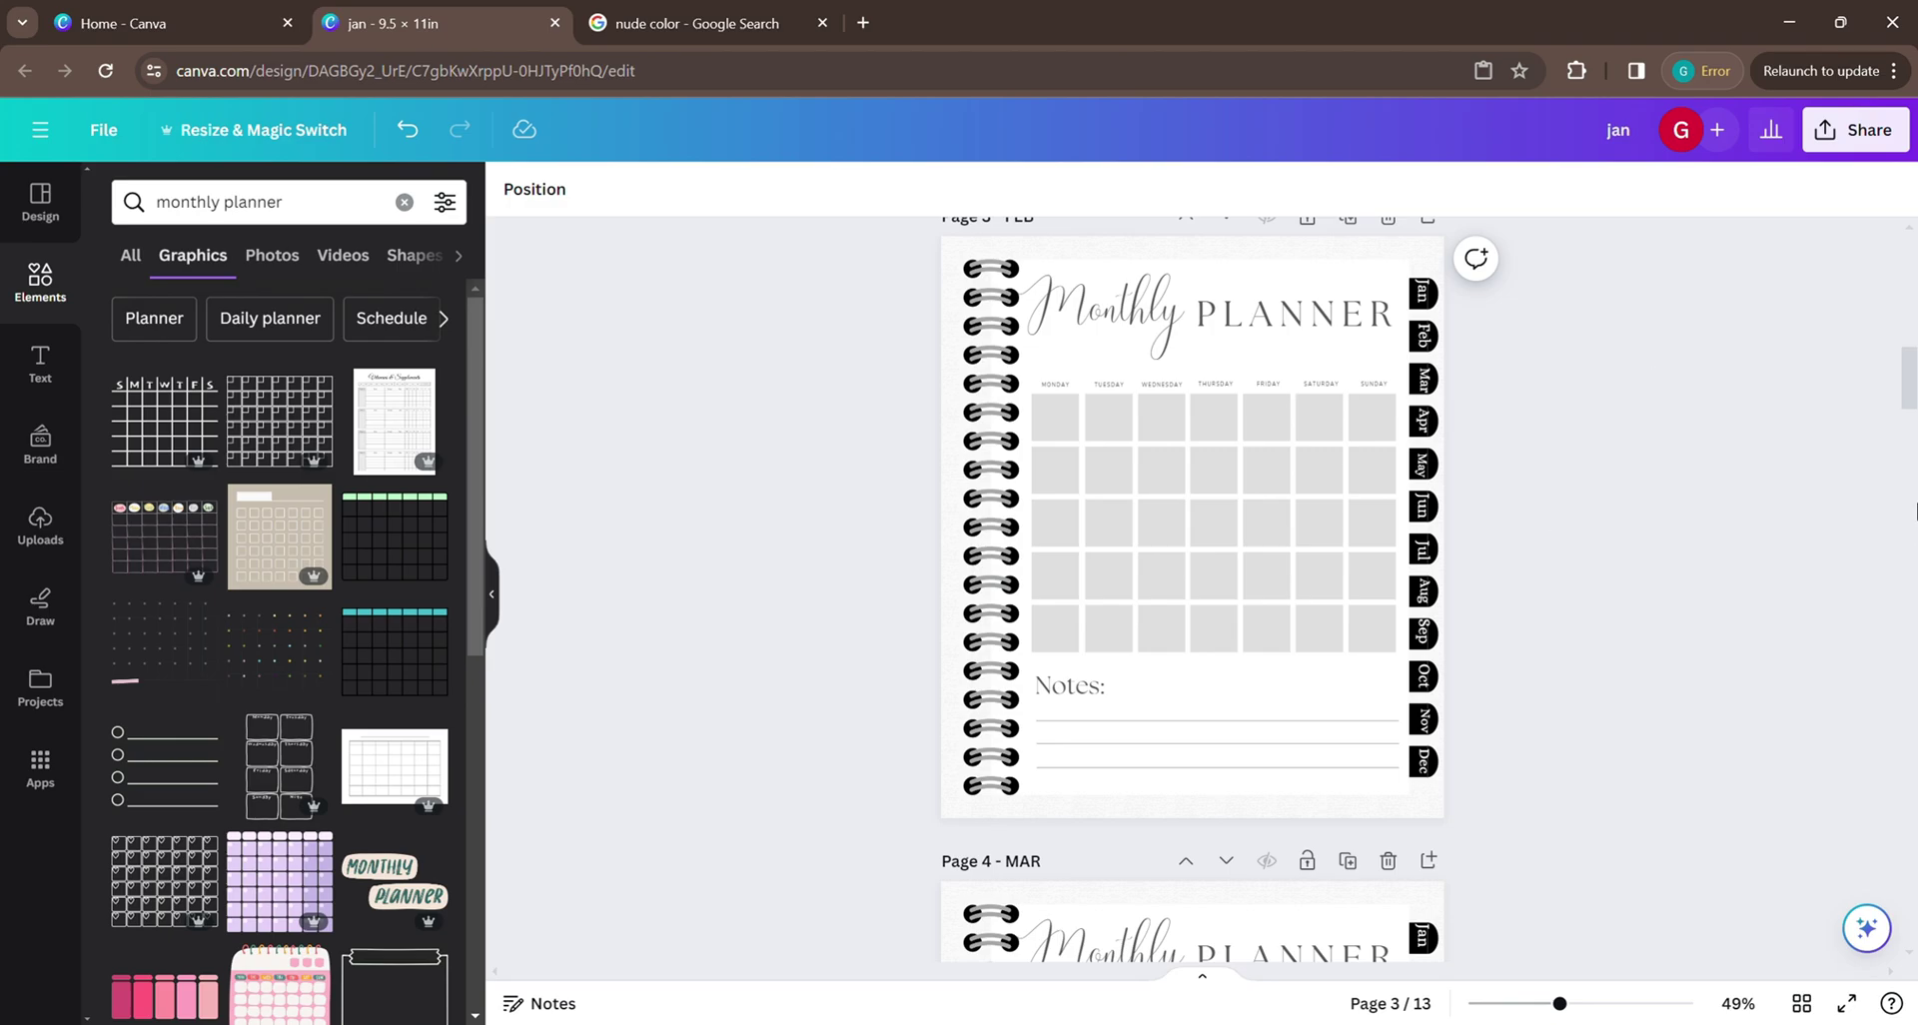
scroll(1628, 470, down, 5)
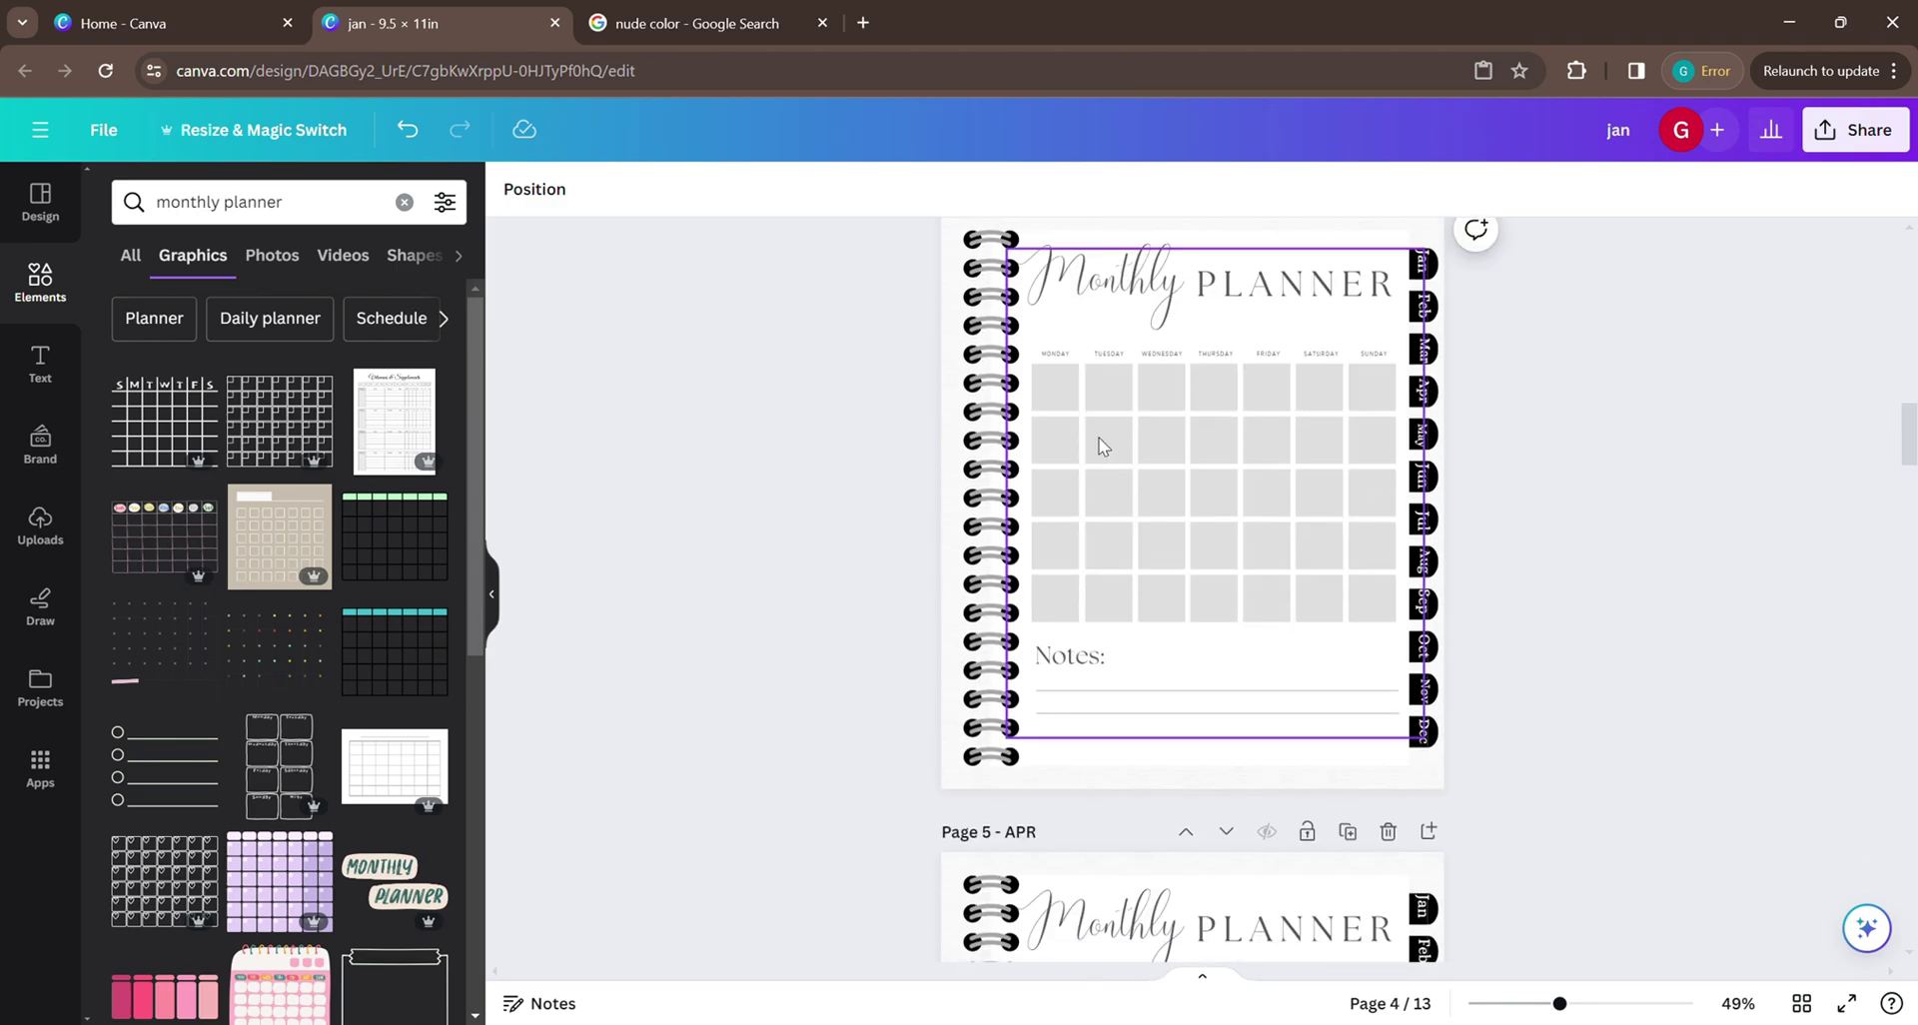
scroll(1220, 626, down, 13)
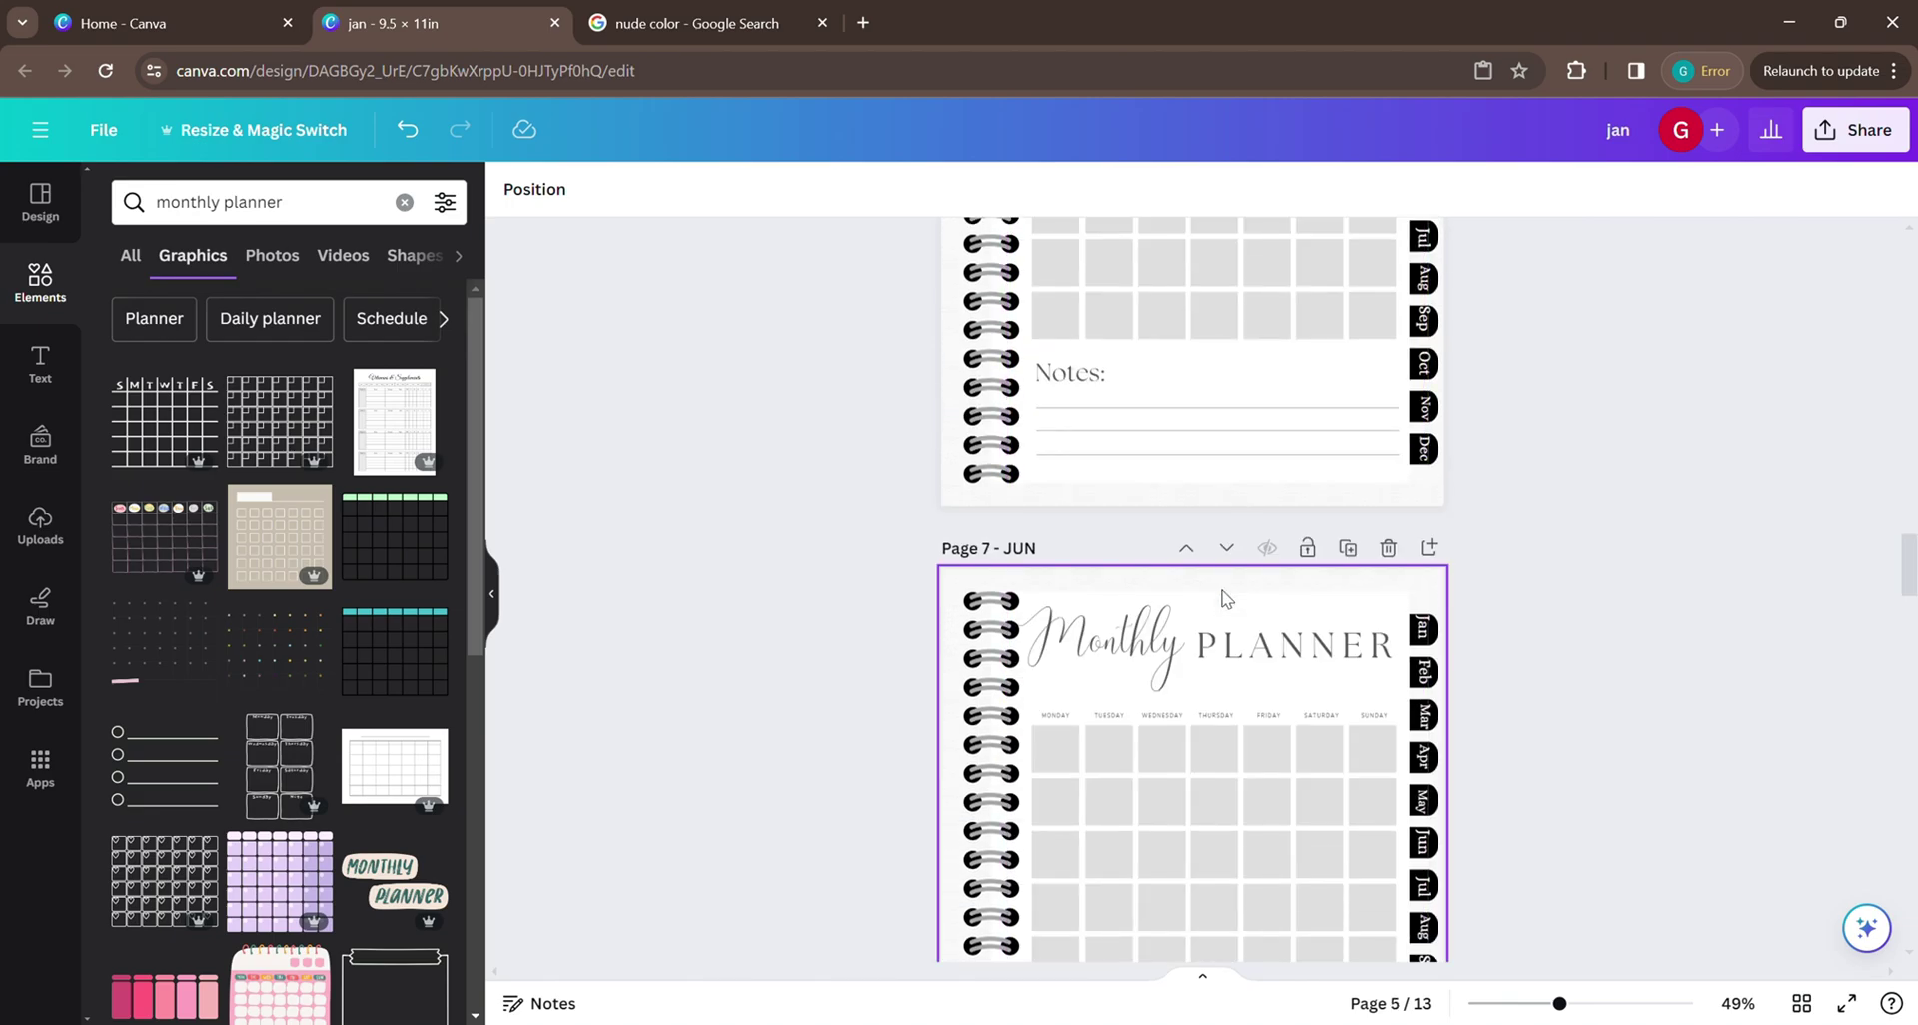
scroll(1253, 564, down, 20)
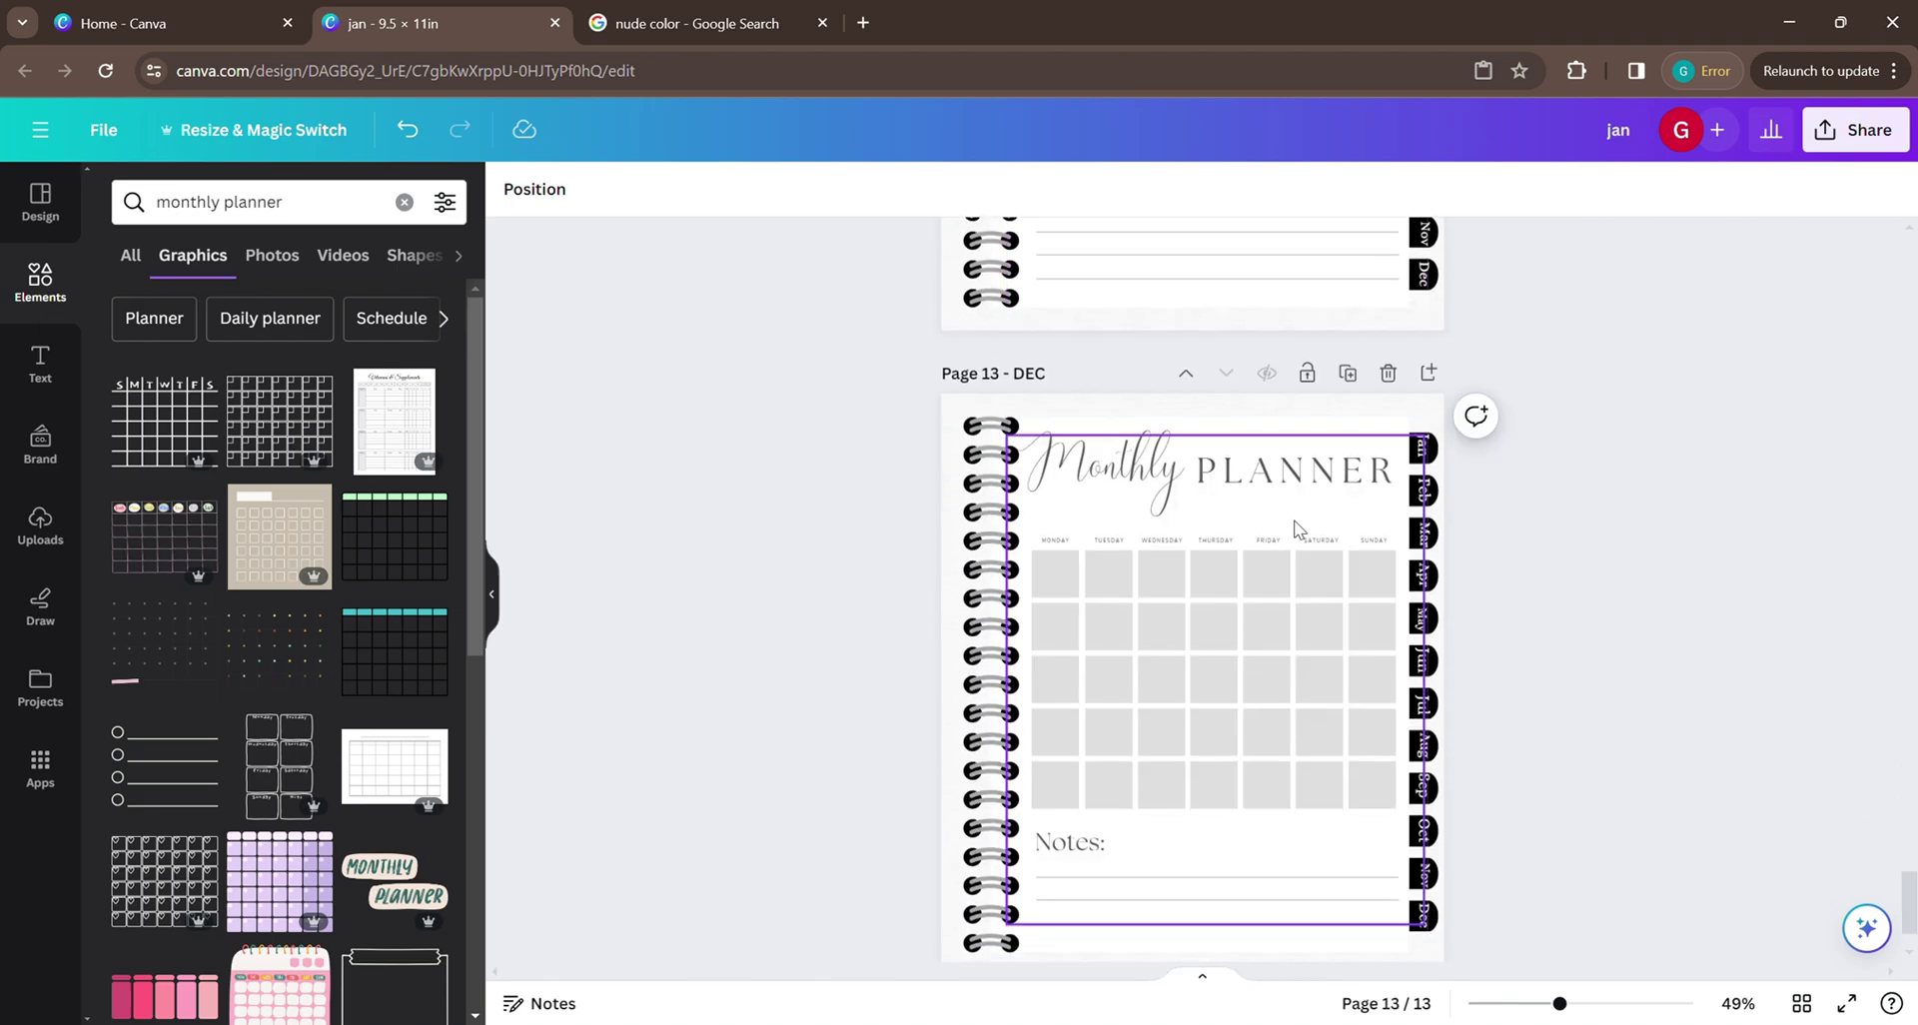
scroll(1269, 579, down, 2)
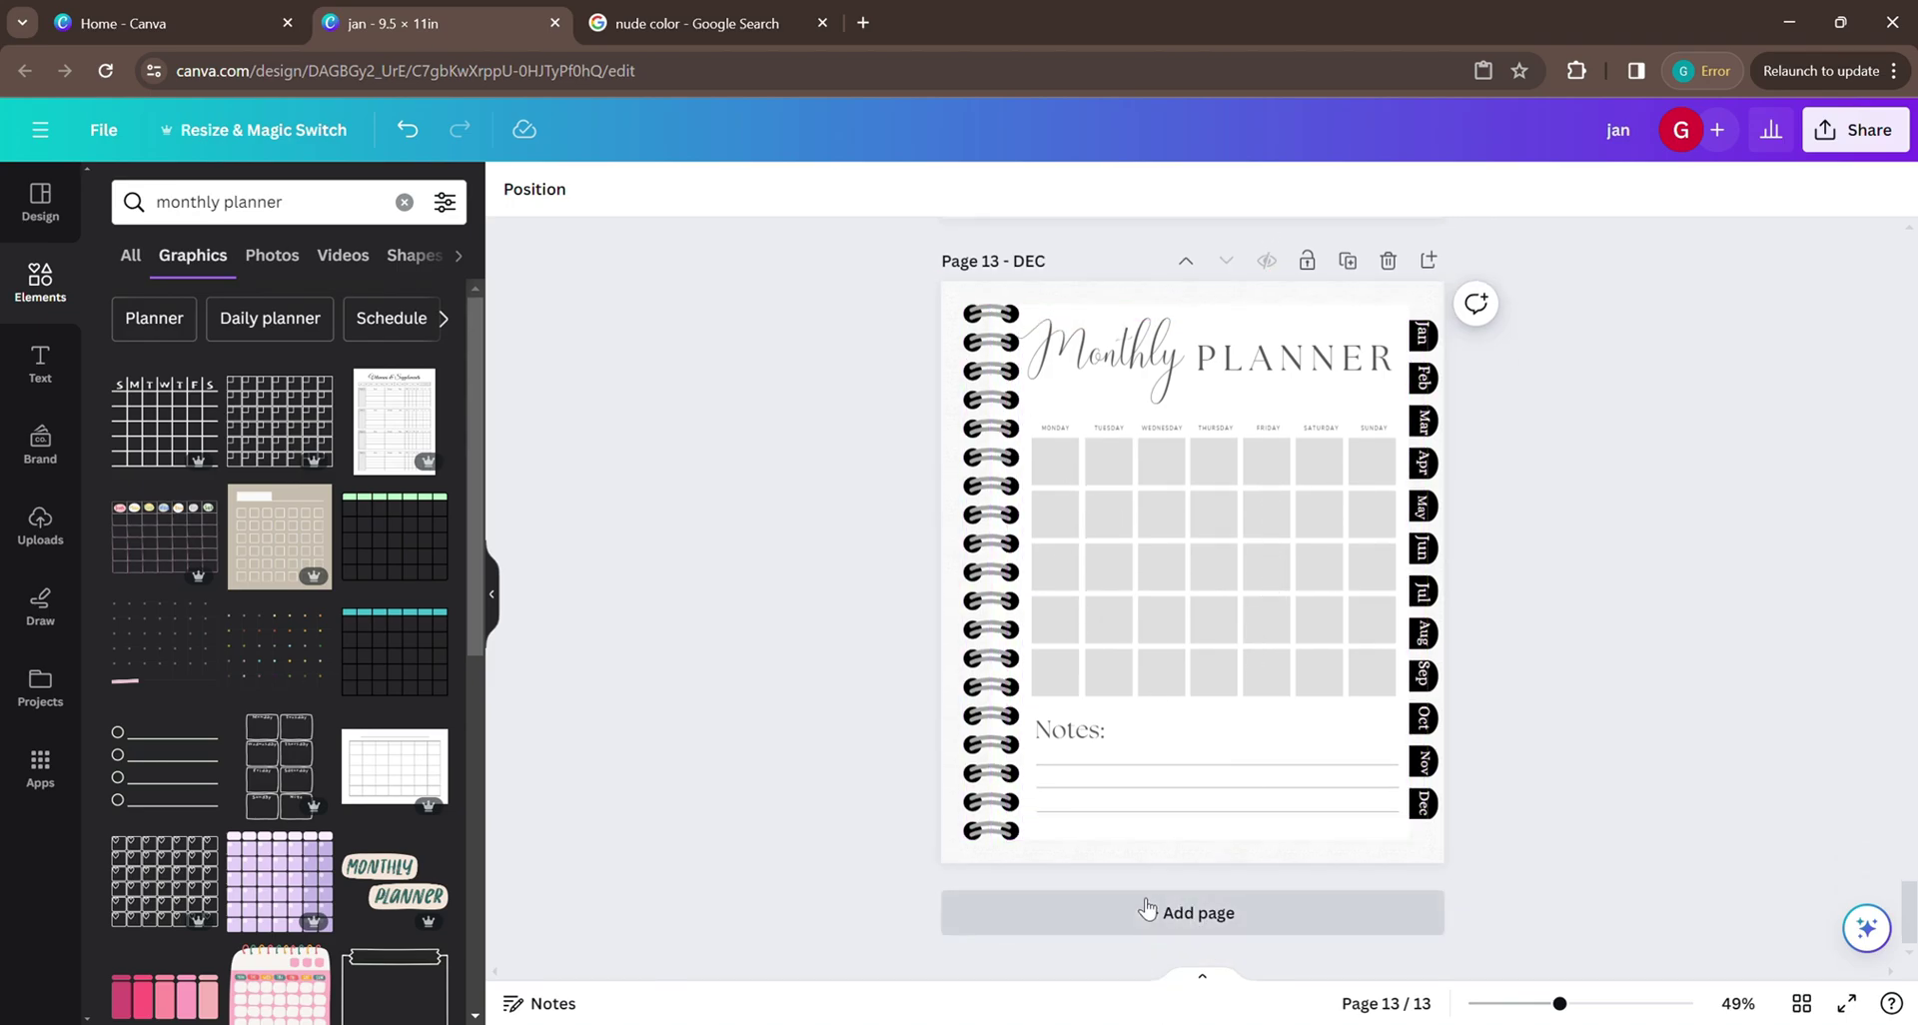
Add a blank page after DEC and search the design templates for "memo page".
click(1145, 934)
click(205, 496)
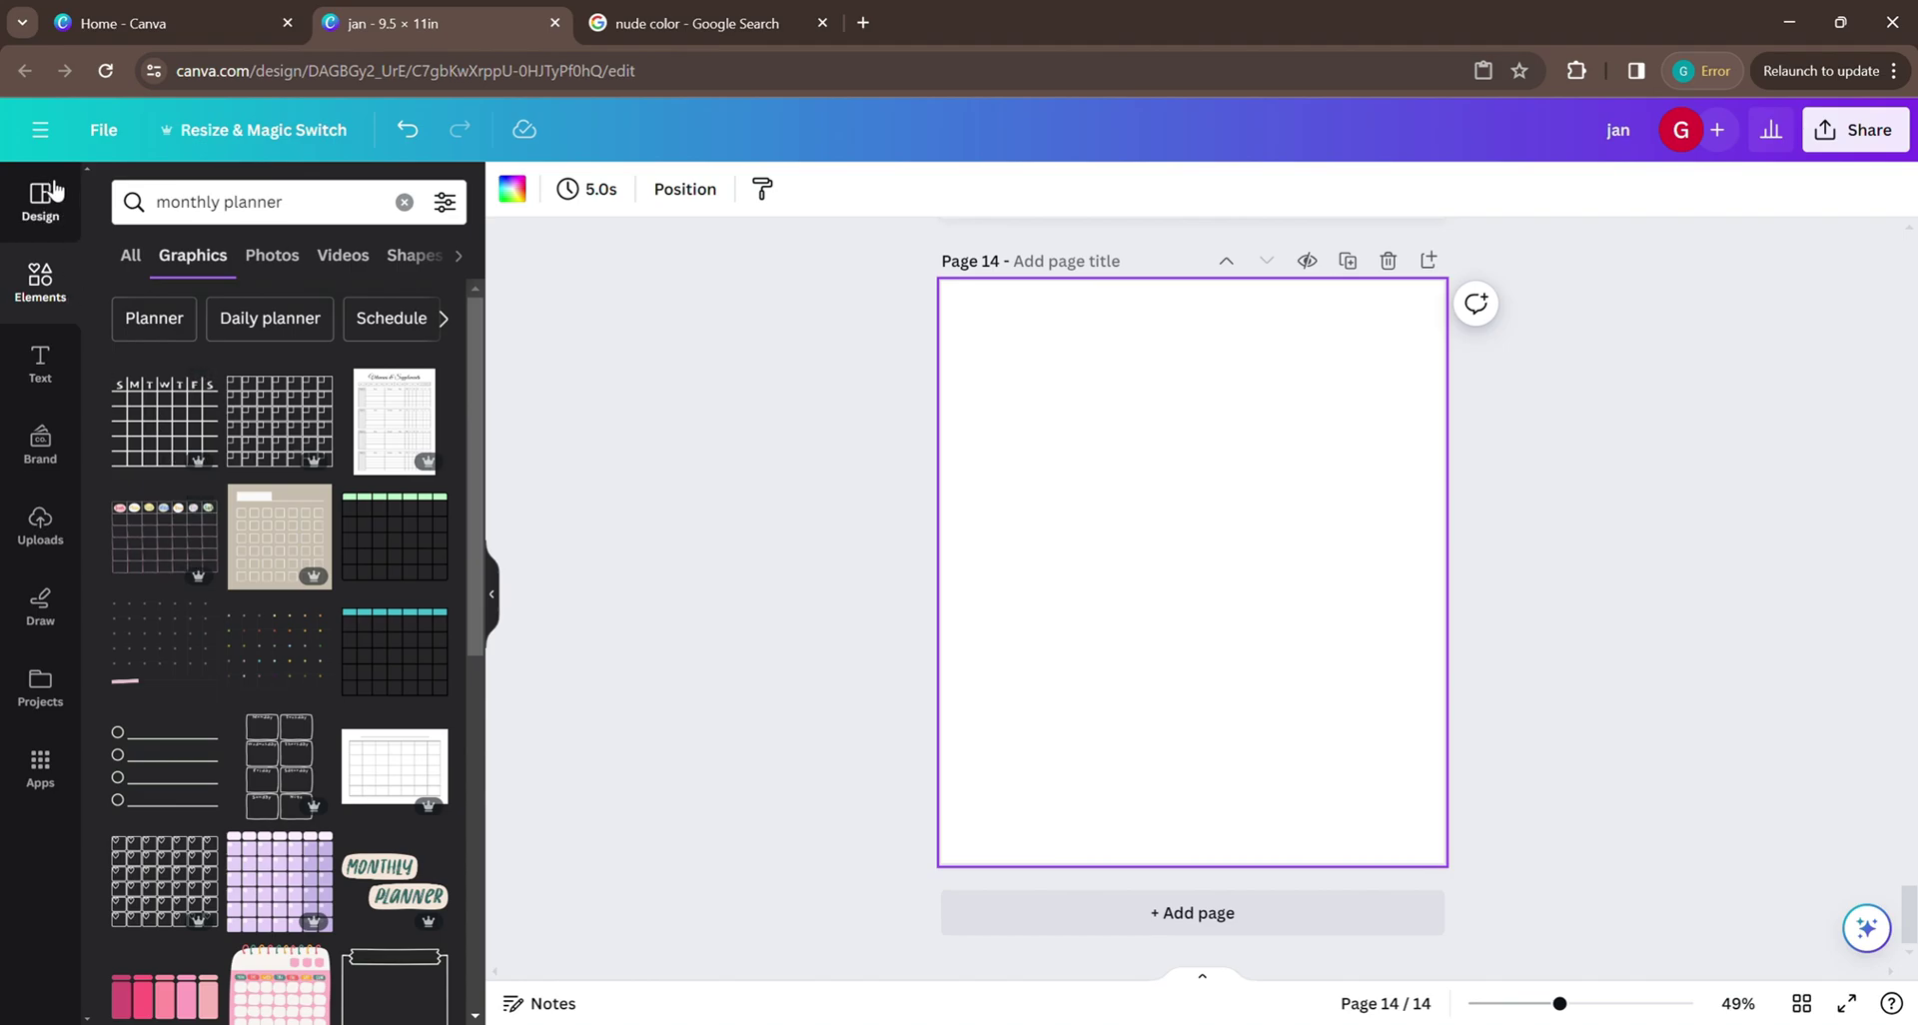
click(127, 193)
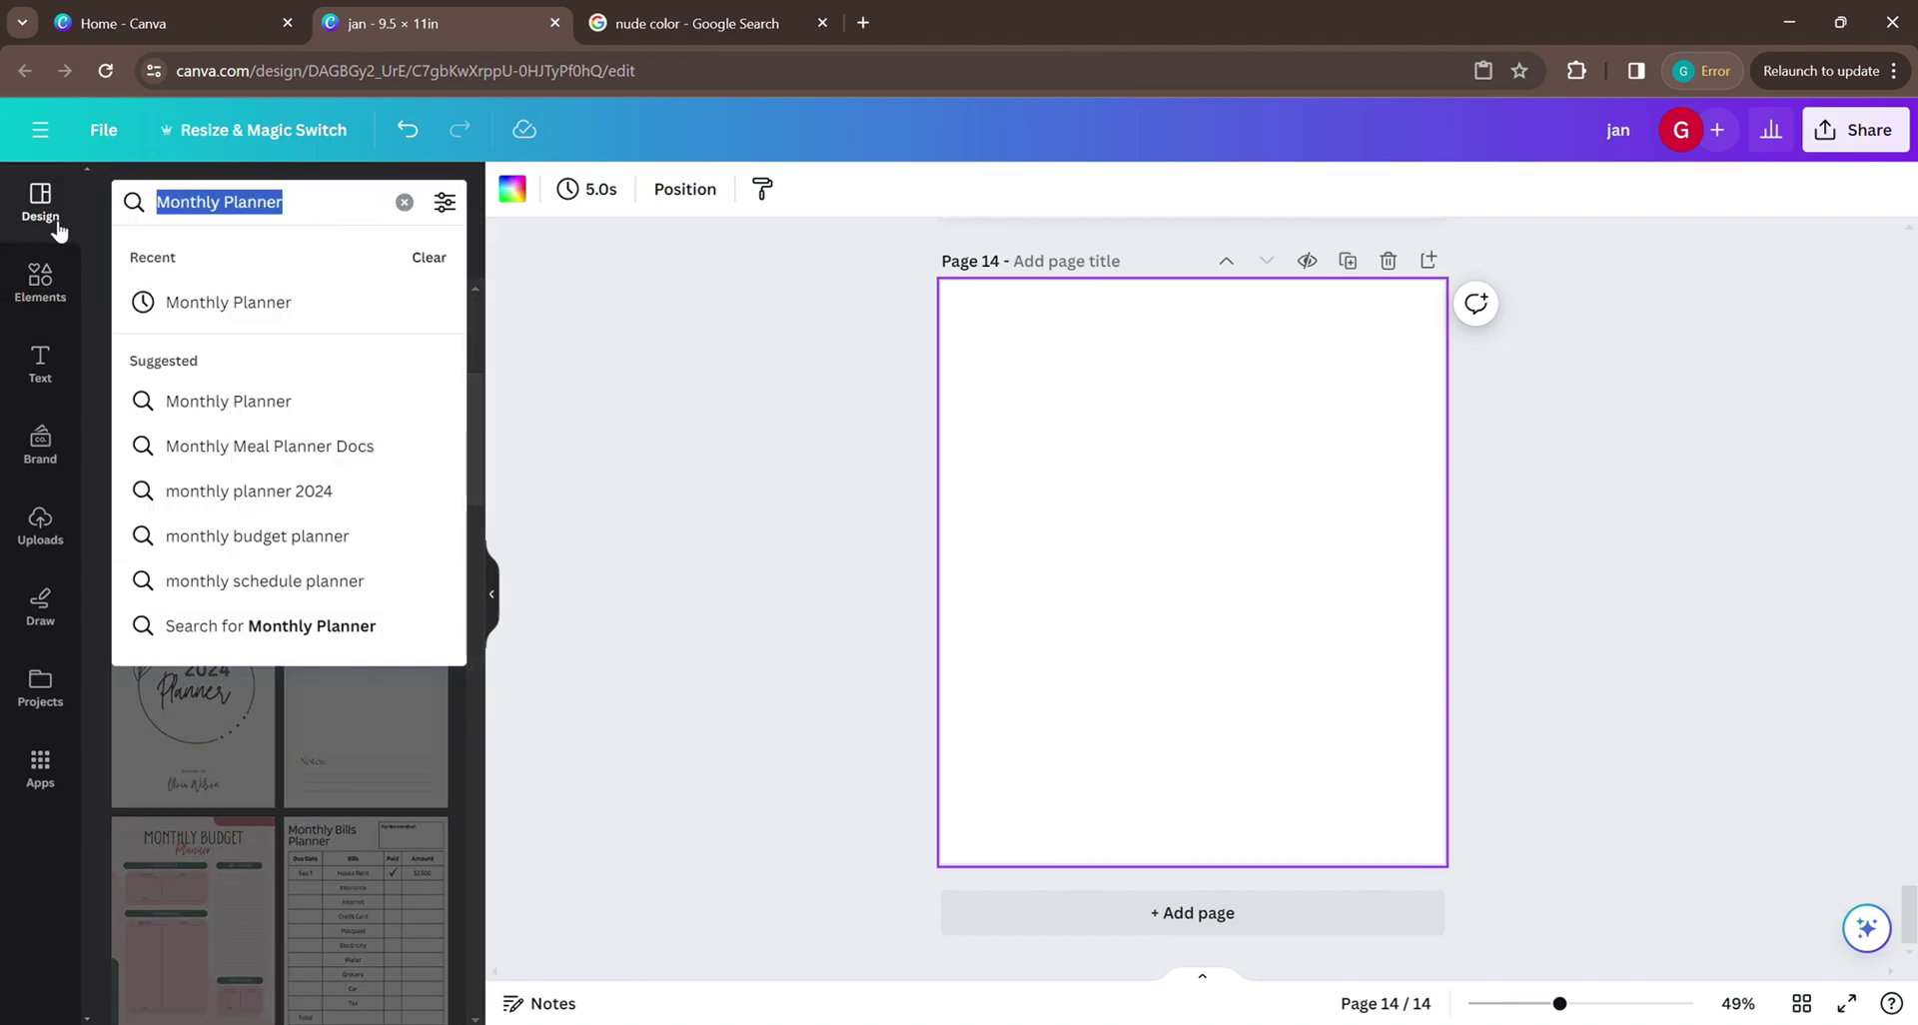
text(memo)
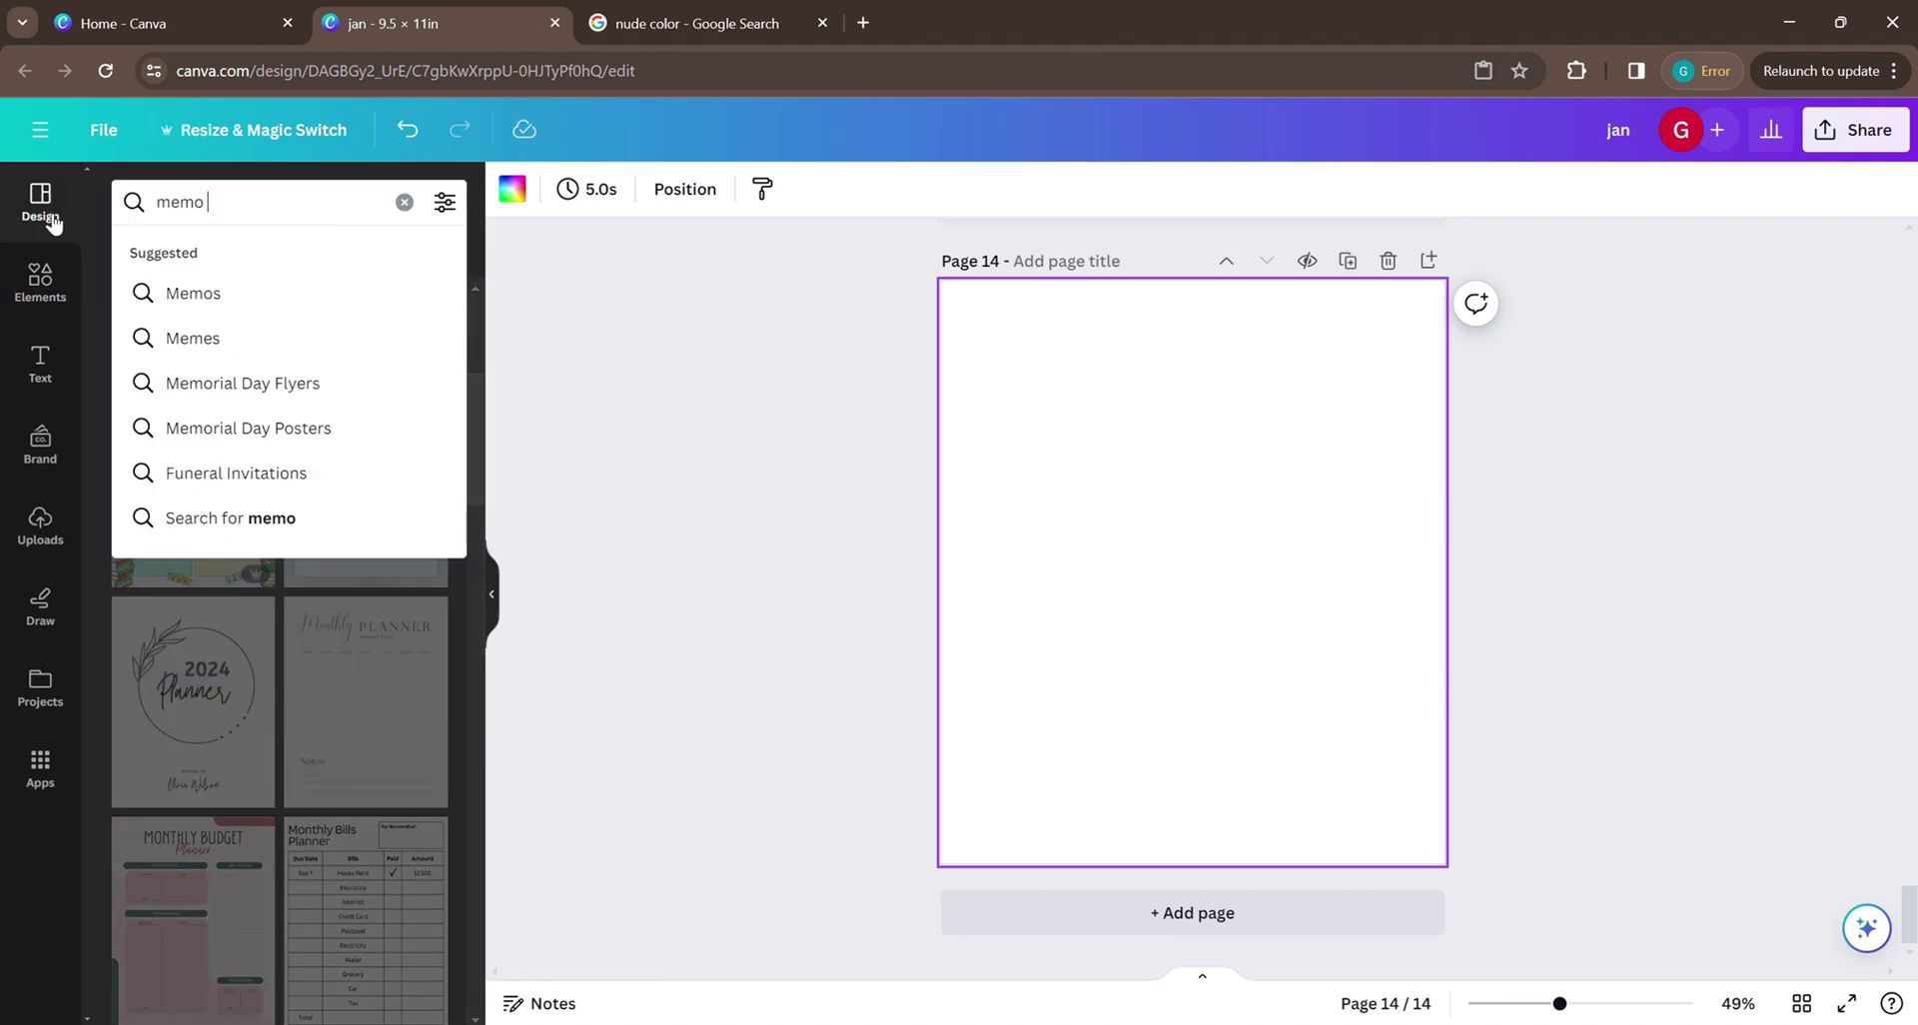
text( pa)
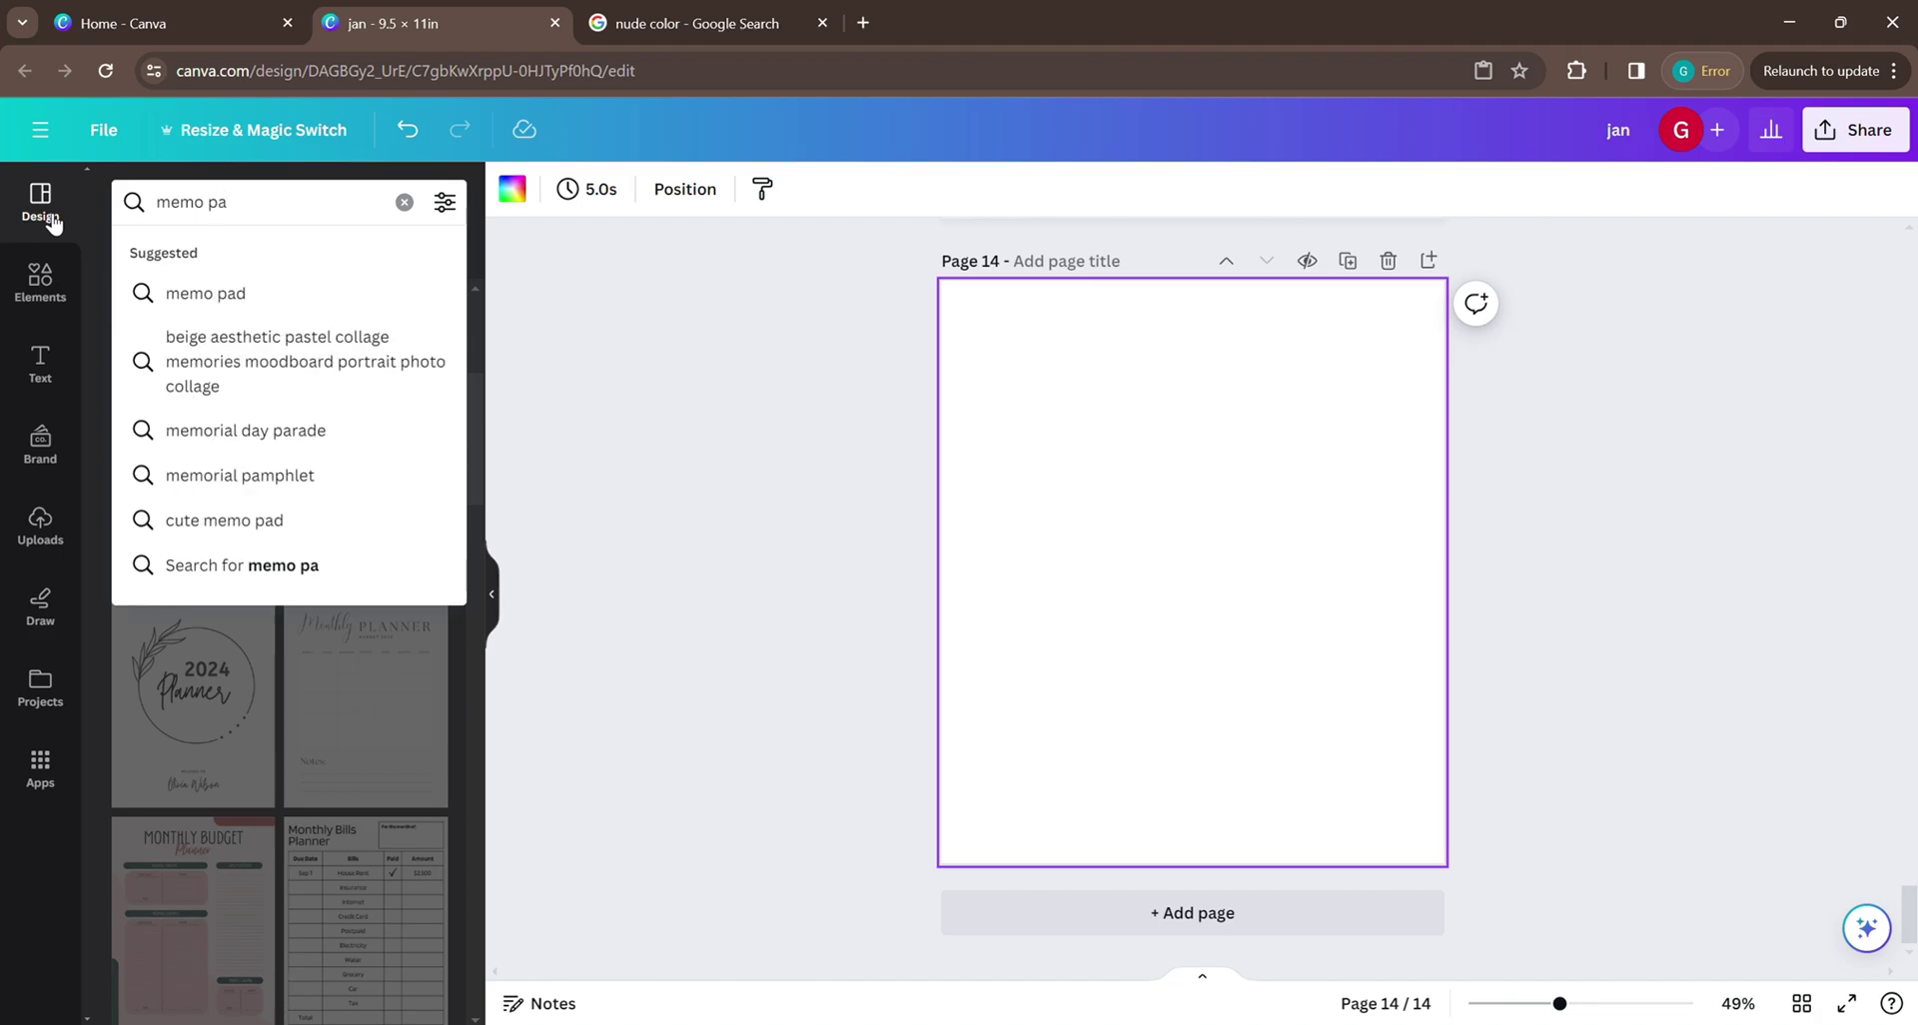
text(he)
key(BackSpace)
text(ge)
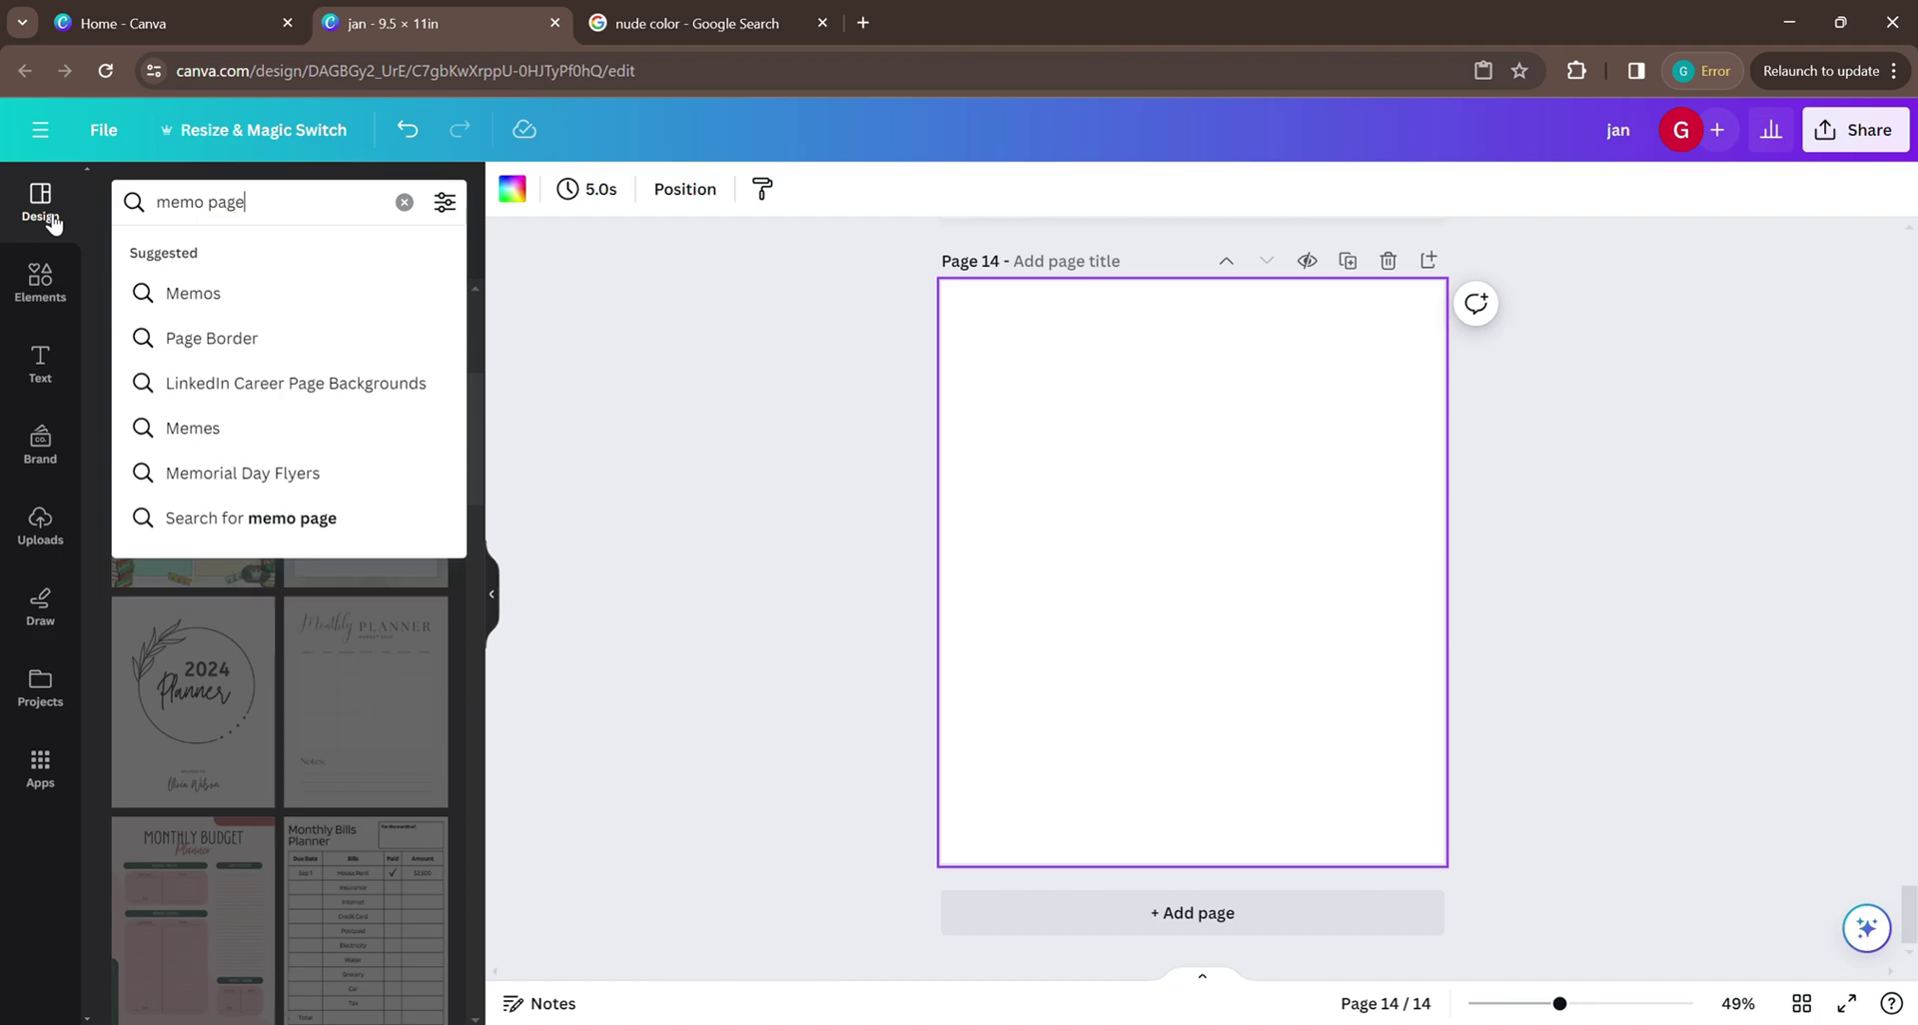
key(Return)
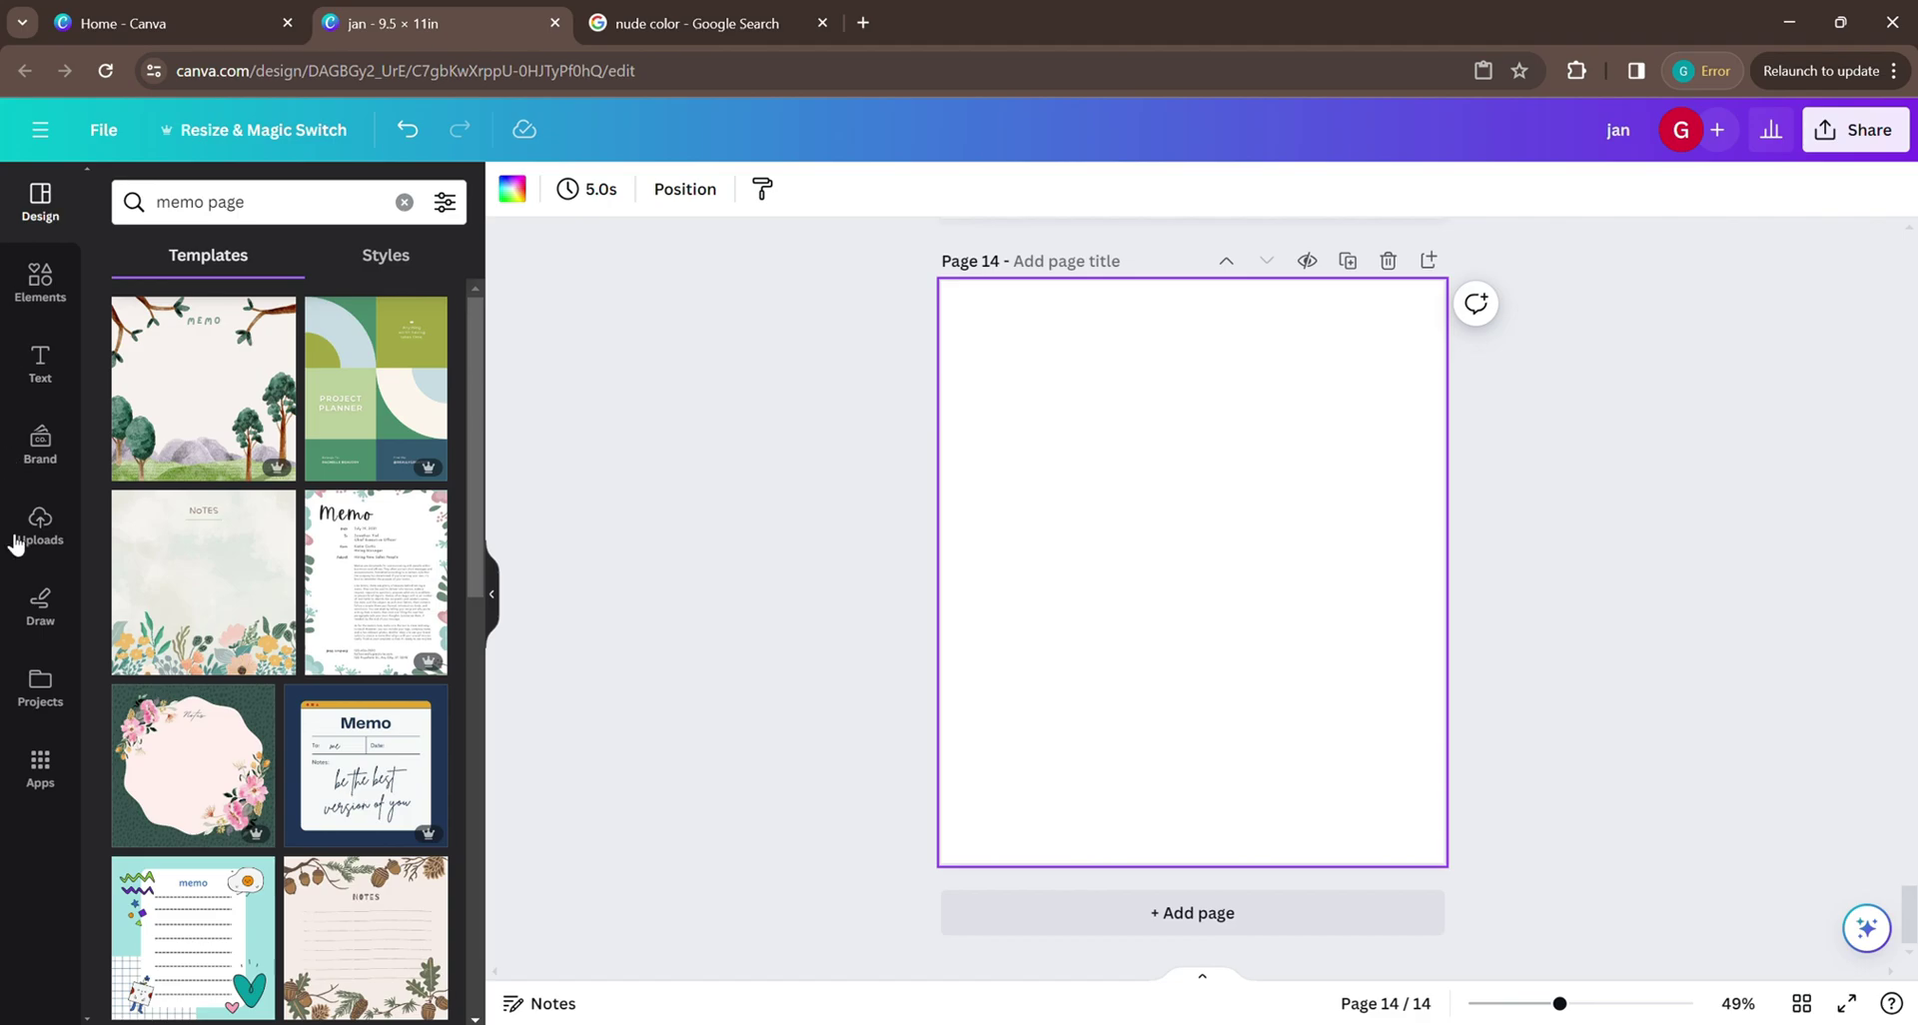
Apply the Colorful Summer Tropical Watercolor Notes Planner template to the blank page 14.
scroll(384, 527, down, 2)
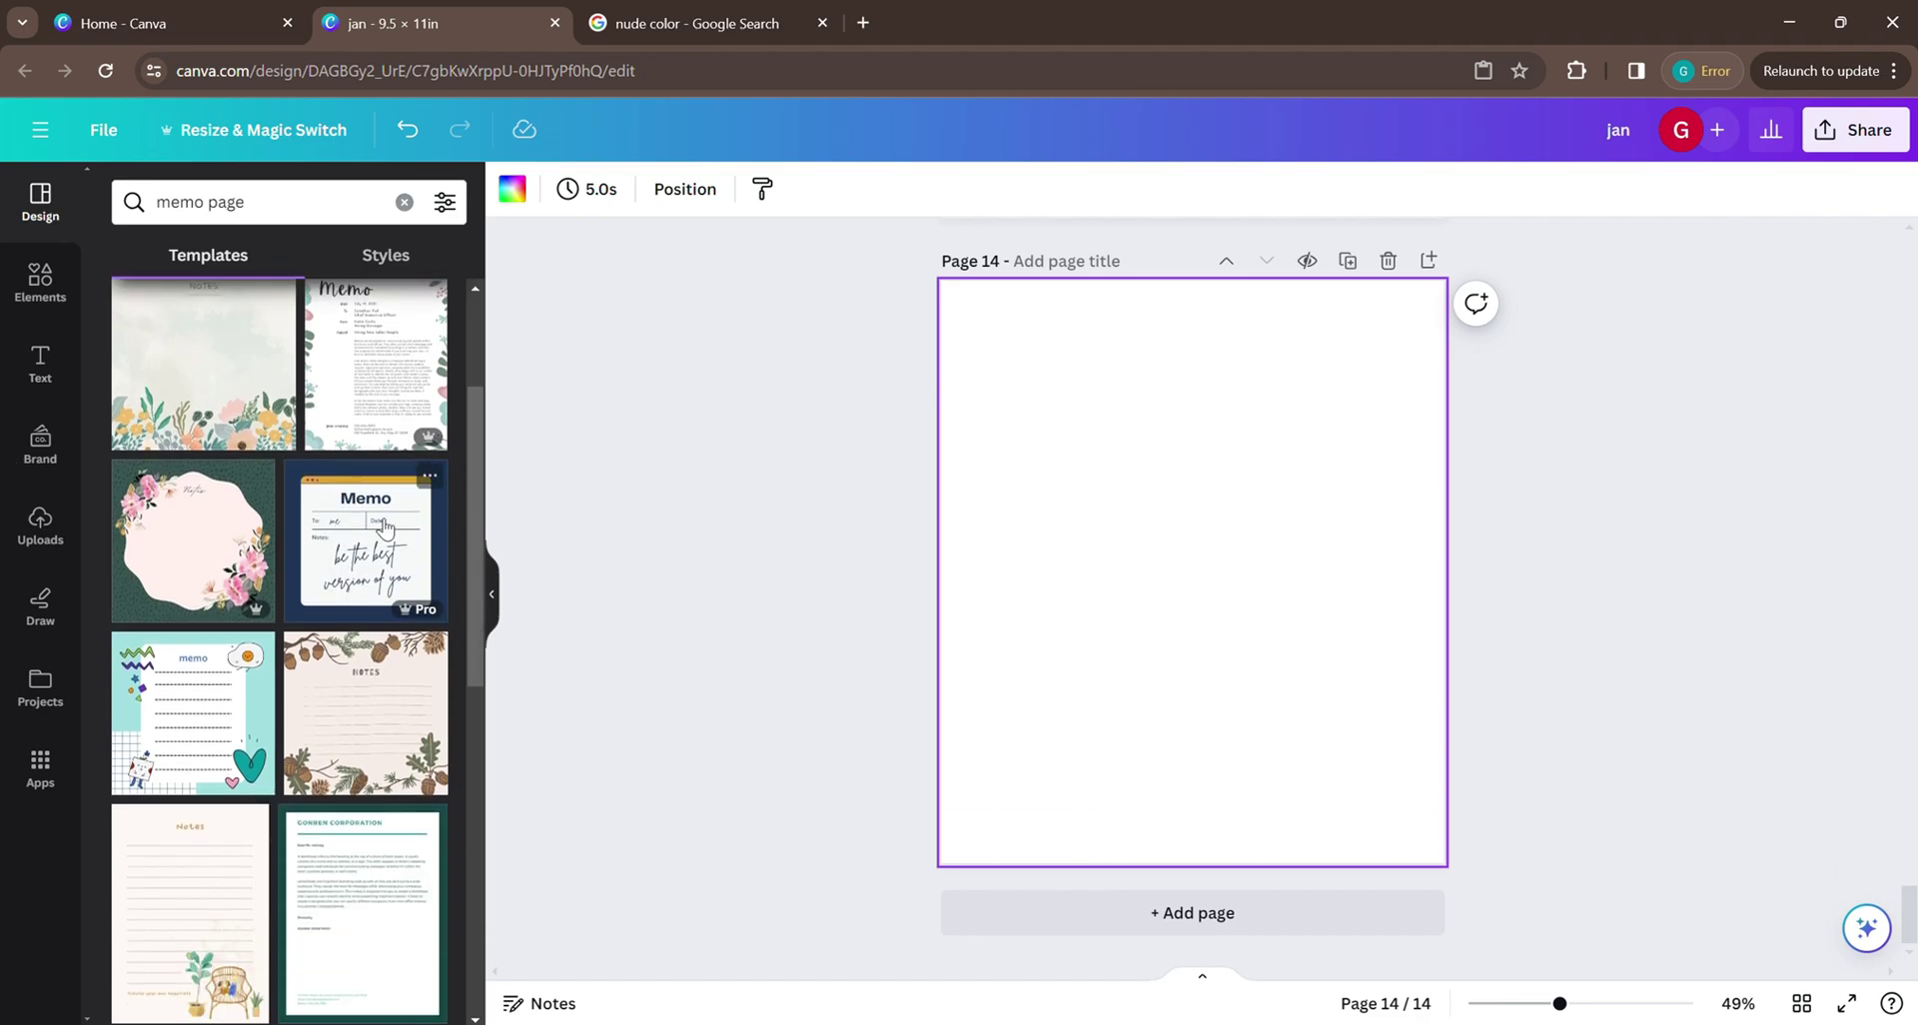
scroll(384, 526, down, 2)
scroll(440, 699, down, 3)
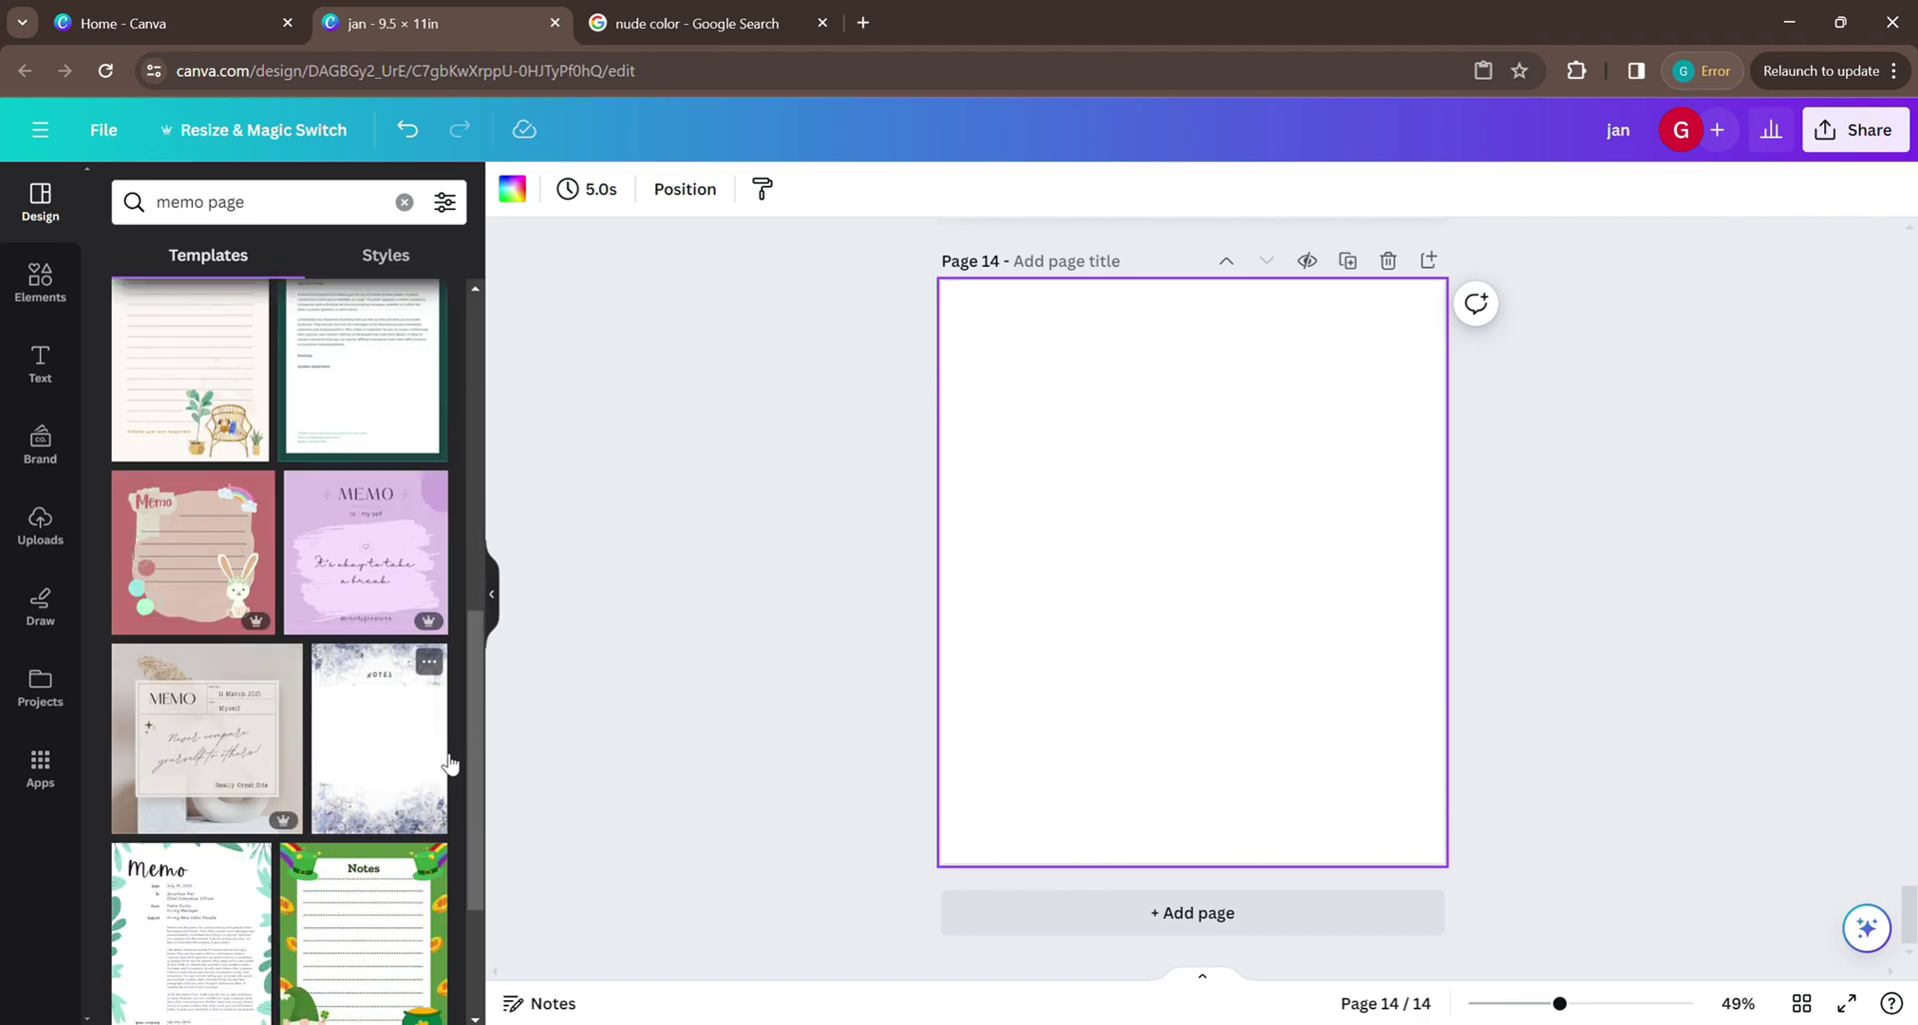
scroll(449, 779, down, 3)
scroll(424, 824, down, 5)
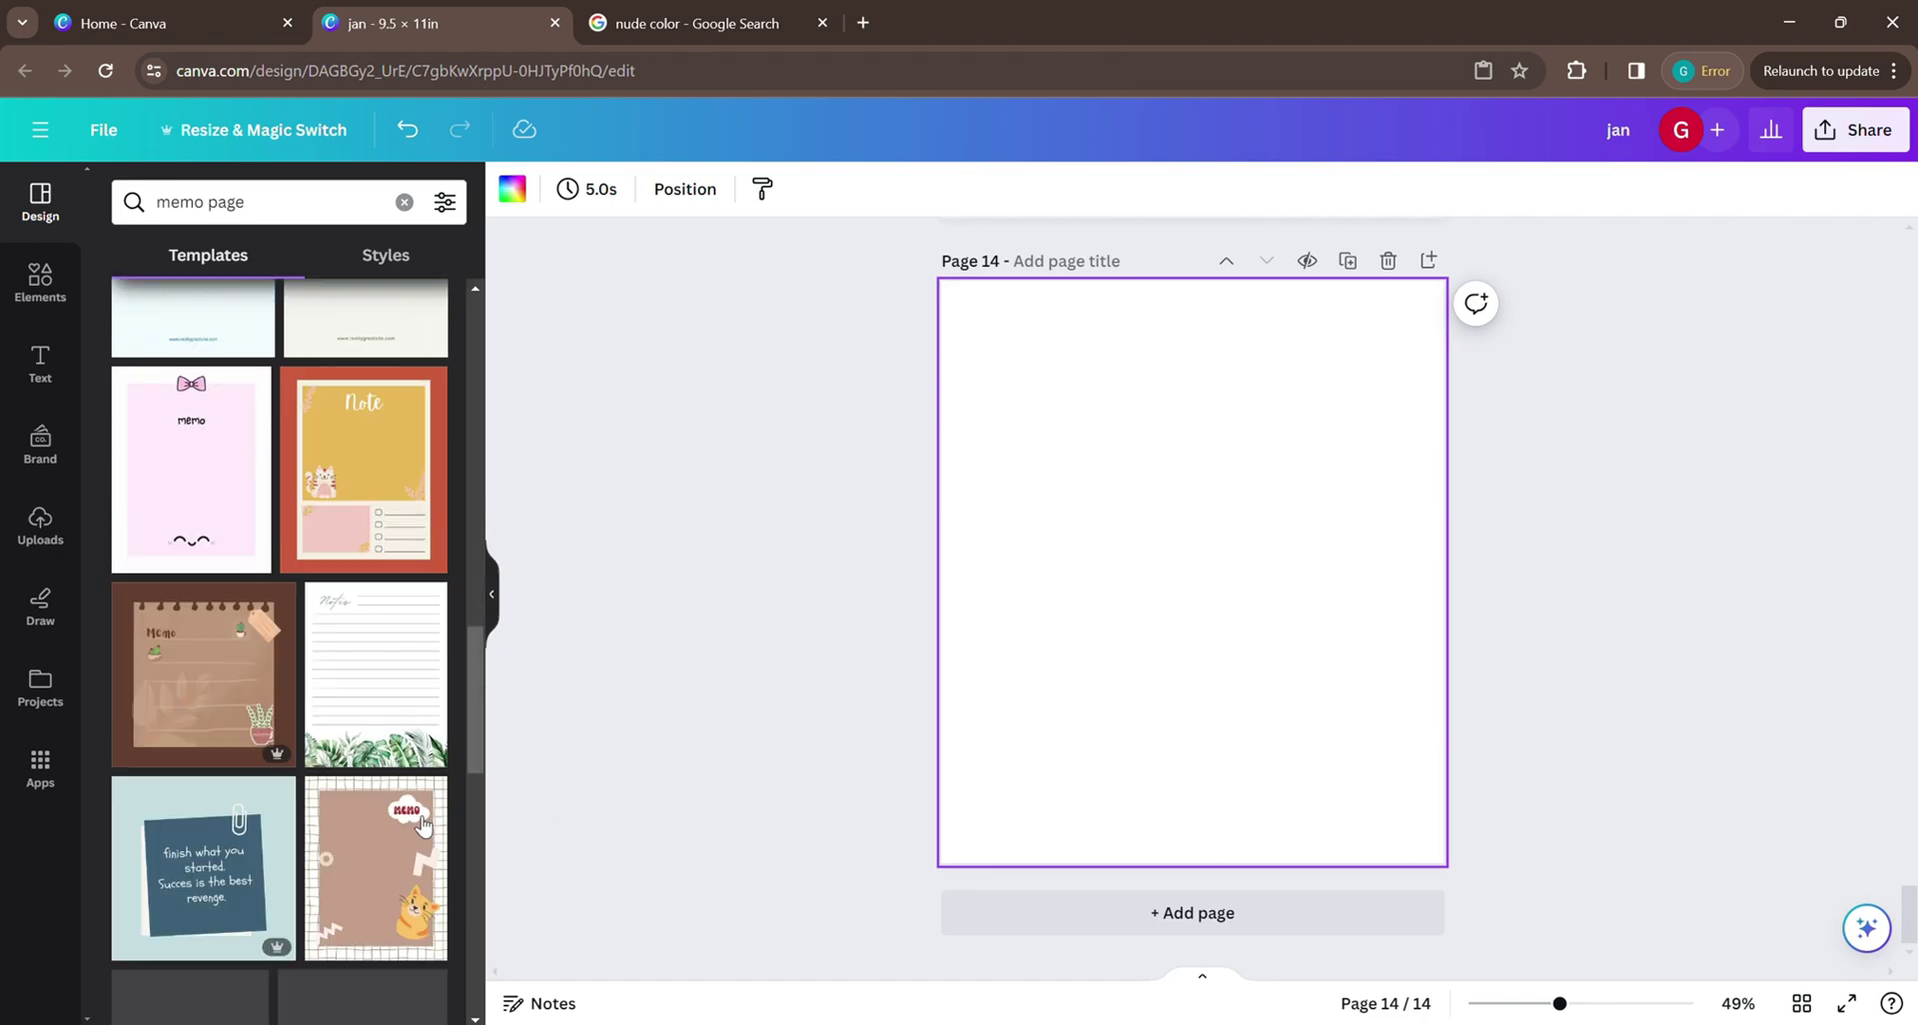
scroll(423, 824, down, 1)
click(388, 652)
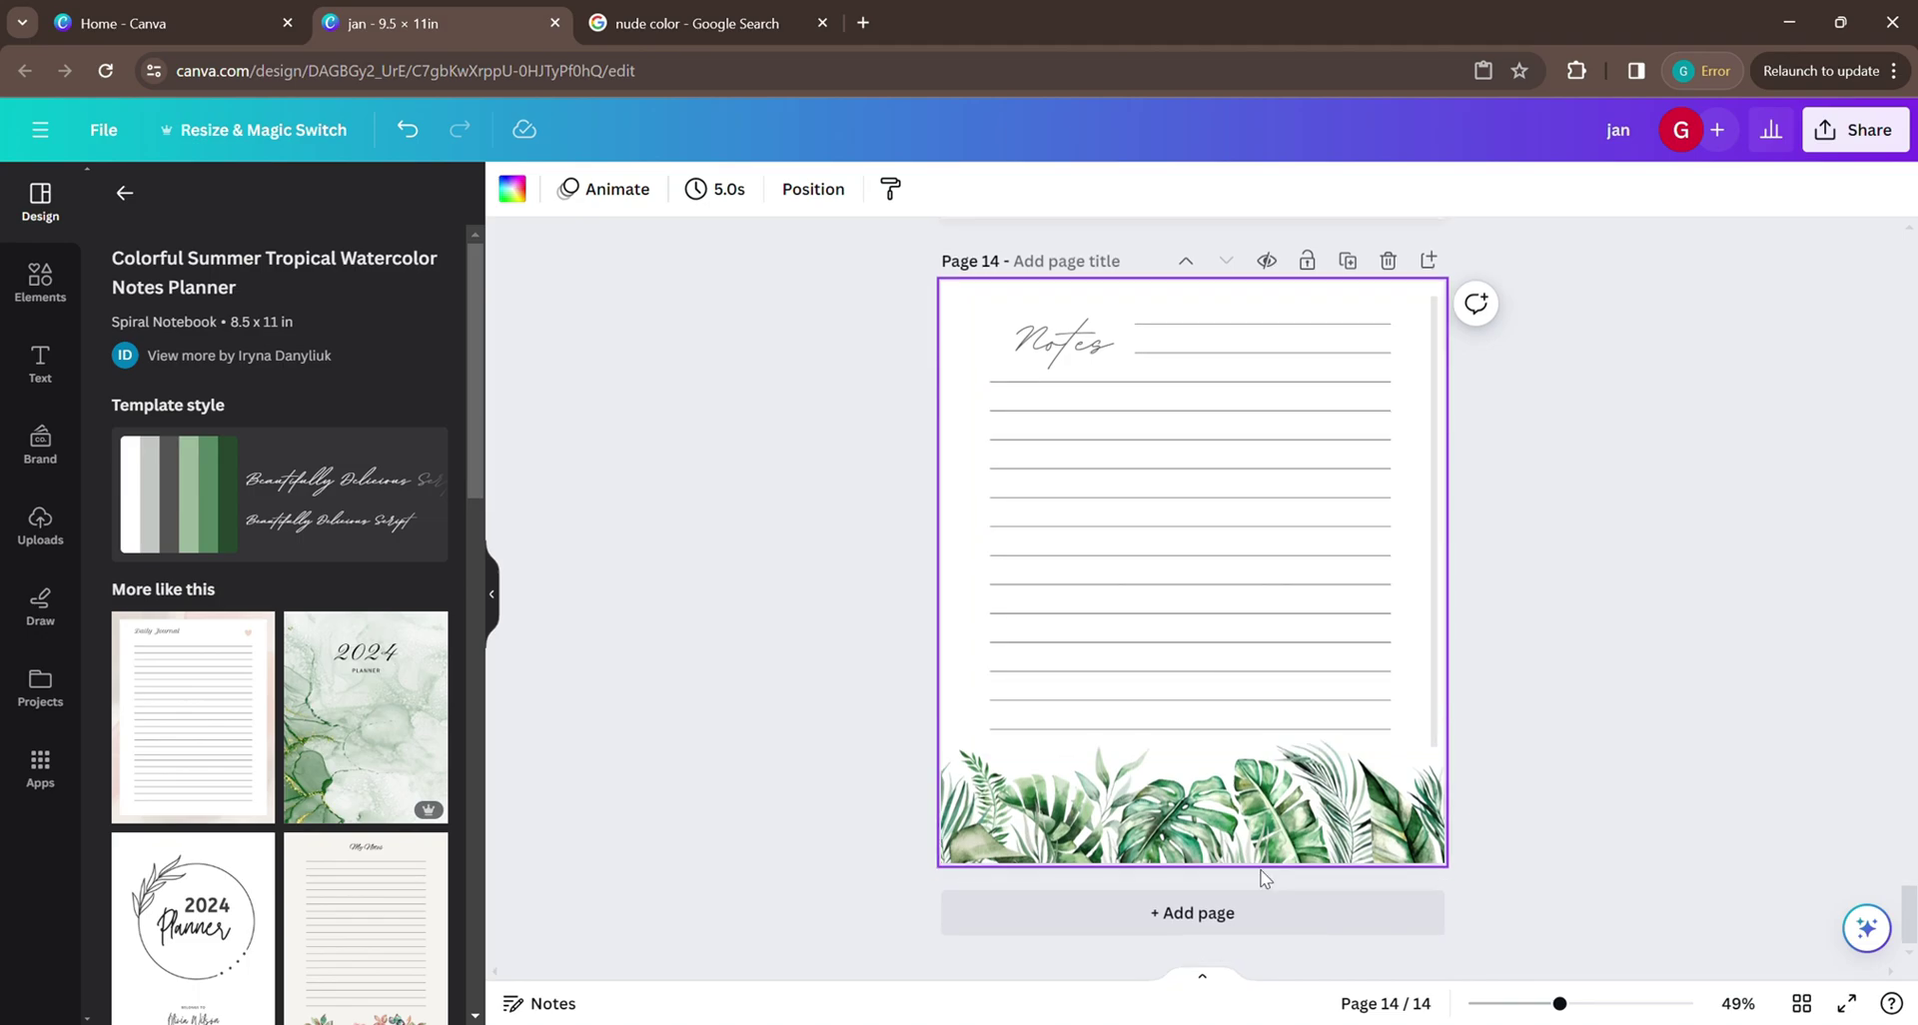
Delete the tropical leaf artwork along the bottom of the lined Notes page.
click(1152, 831)
click(1185, 668)
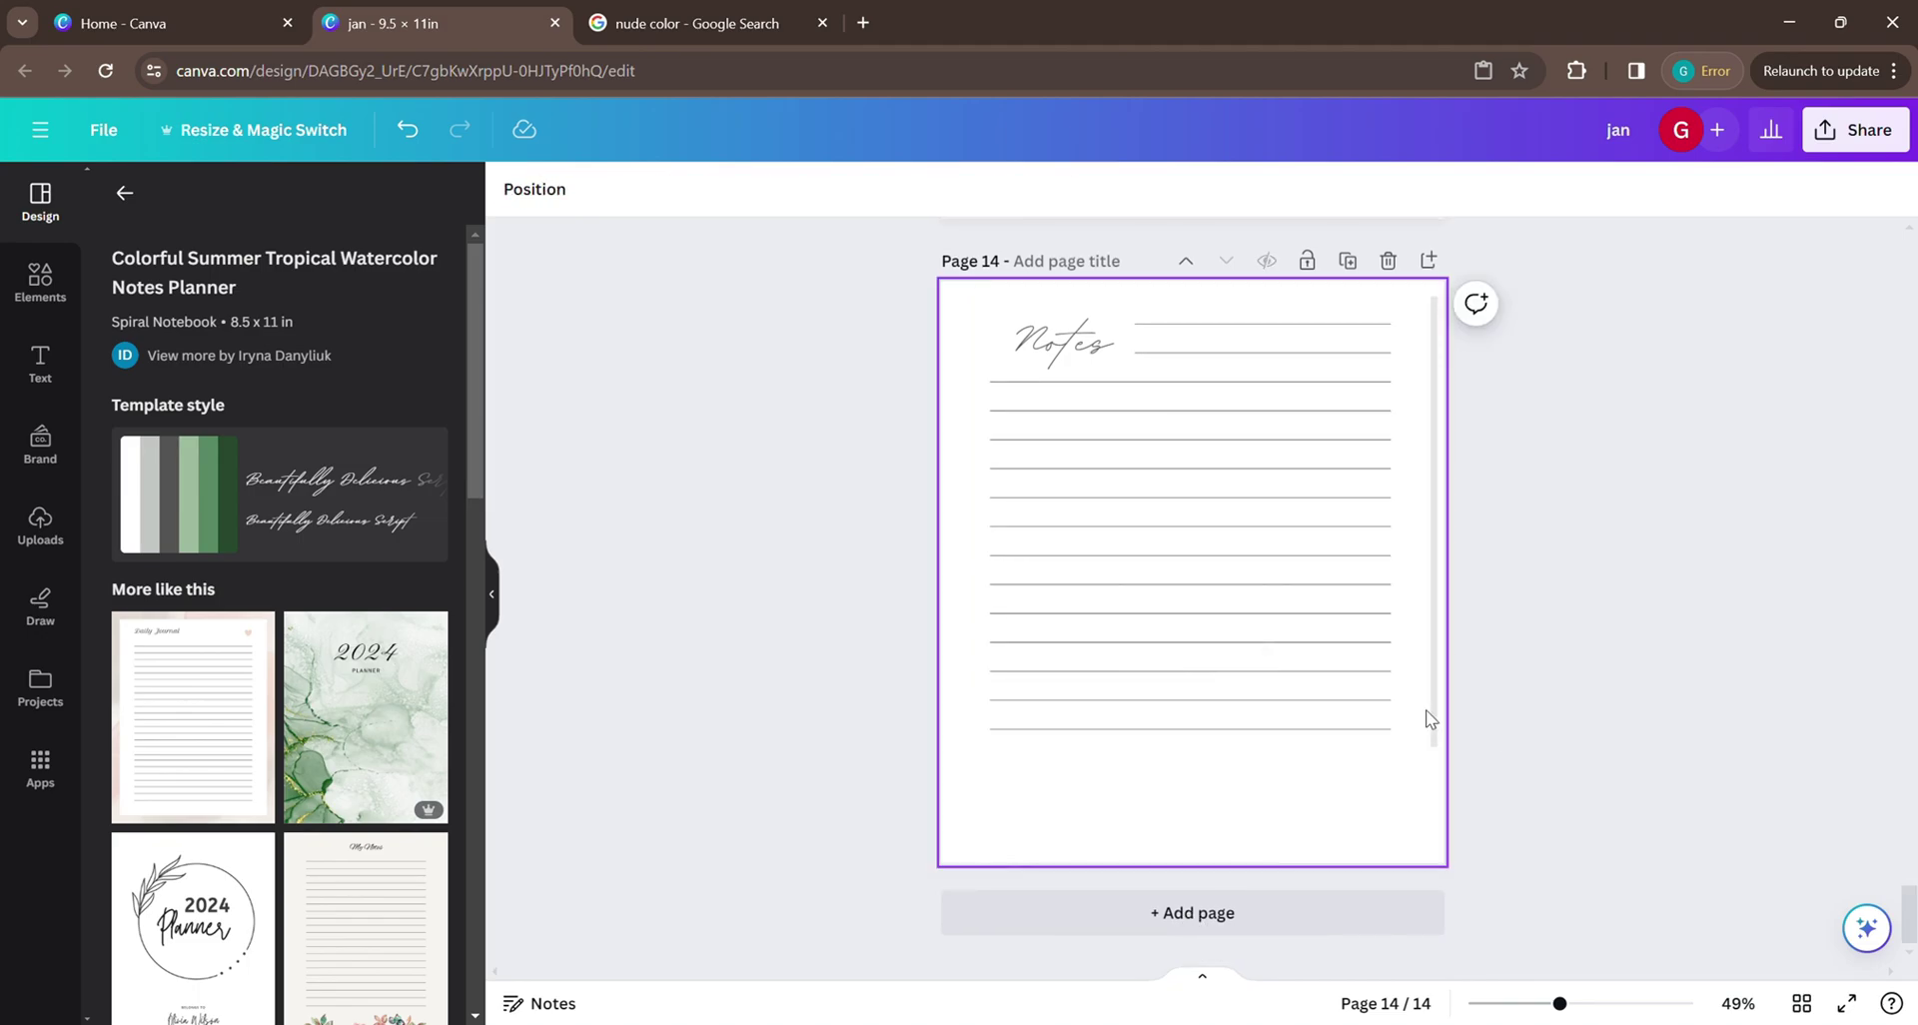
scroll(1571, 698, up, 2)
scroll(1237, 680, down, 2)
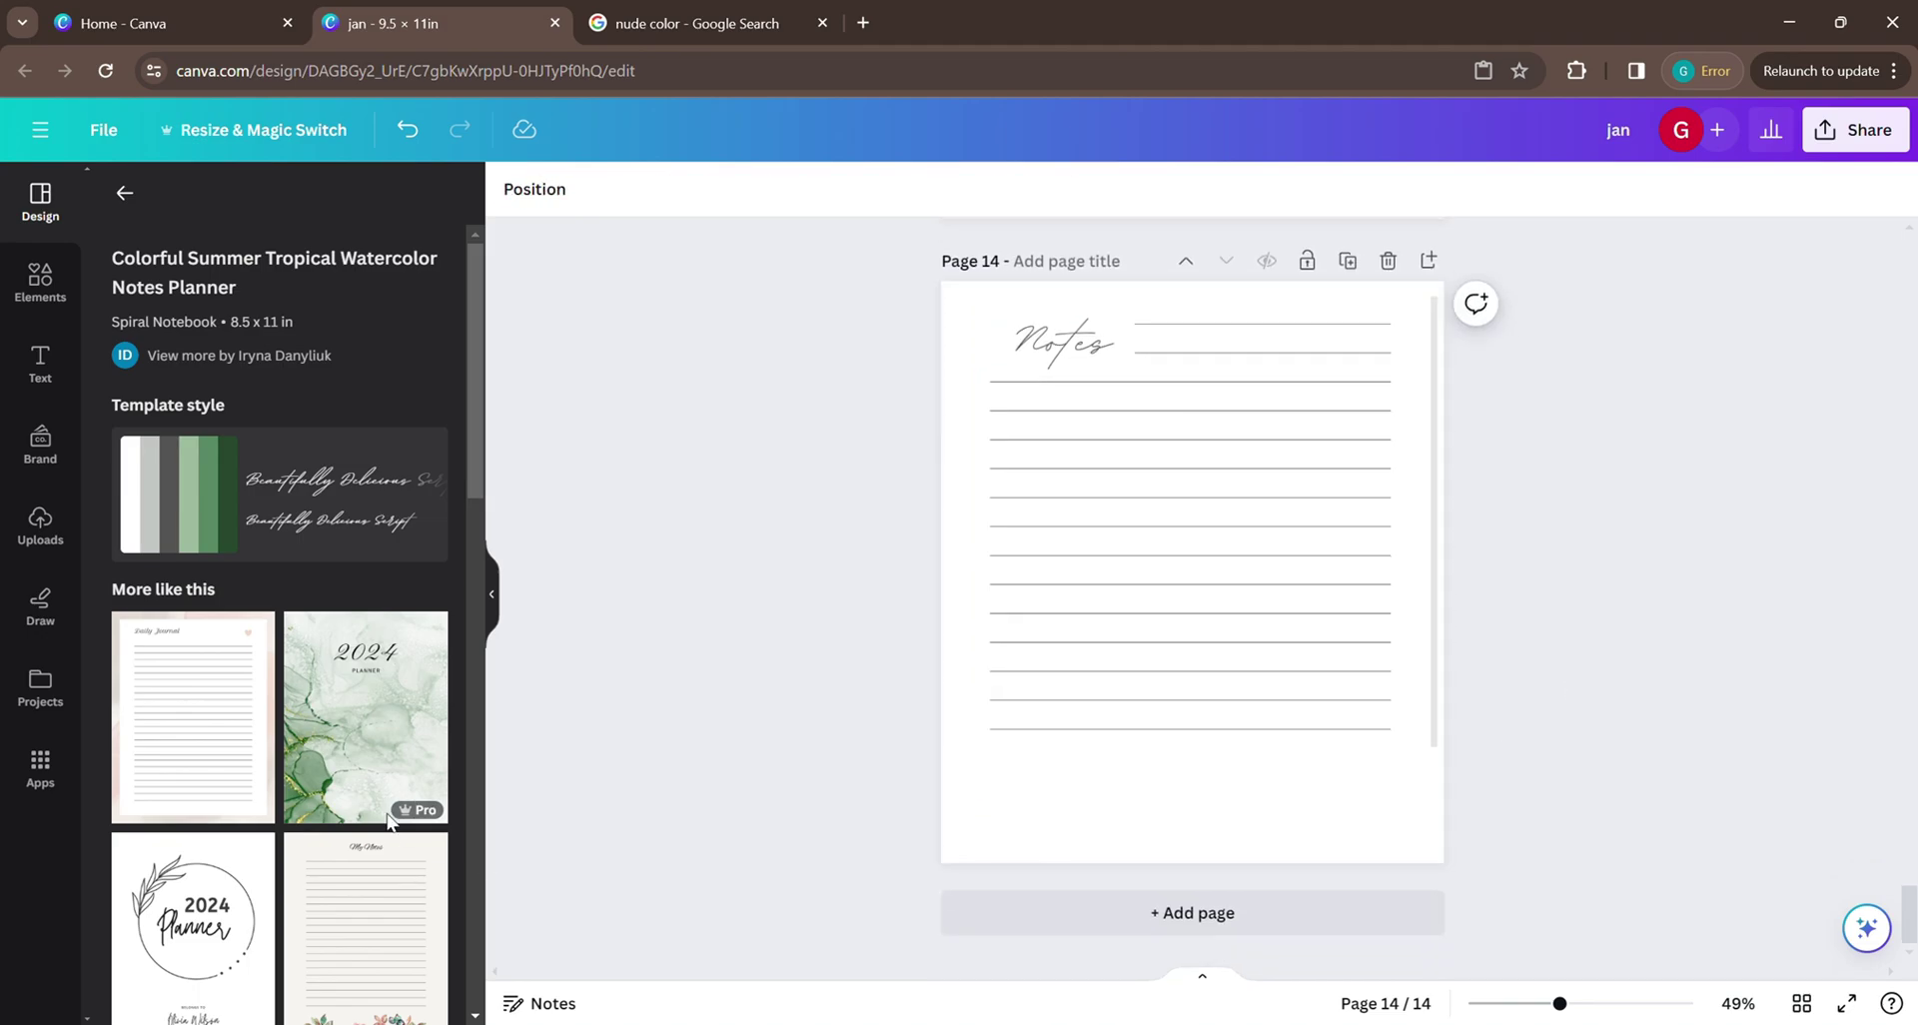
Replace the lined Notes page with a new page using the Black and White Minimalist Personal Reflection Page Planner template.
scroll(360, 807, down, 3)
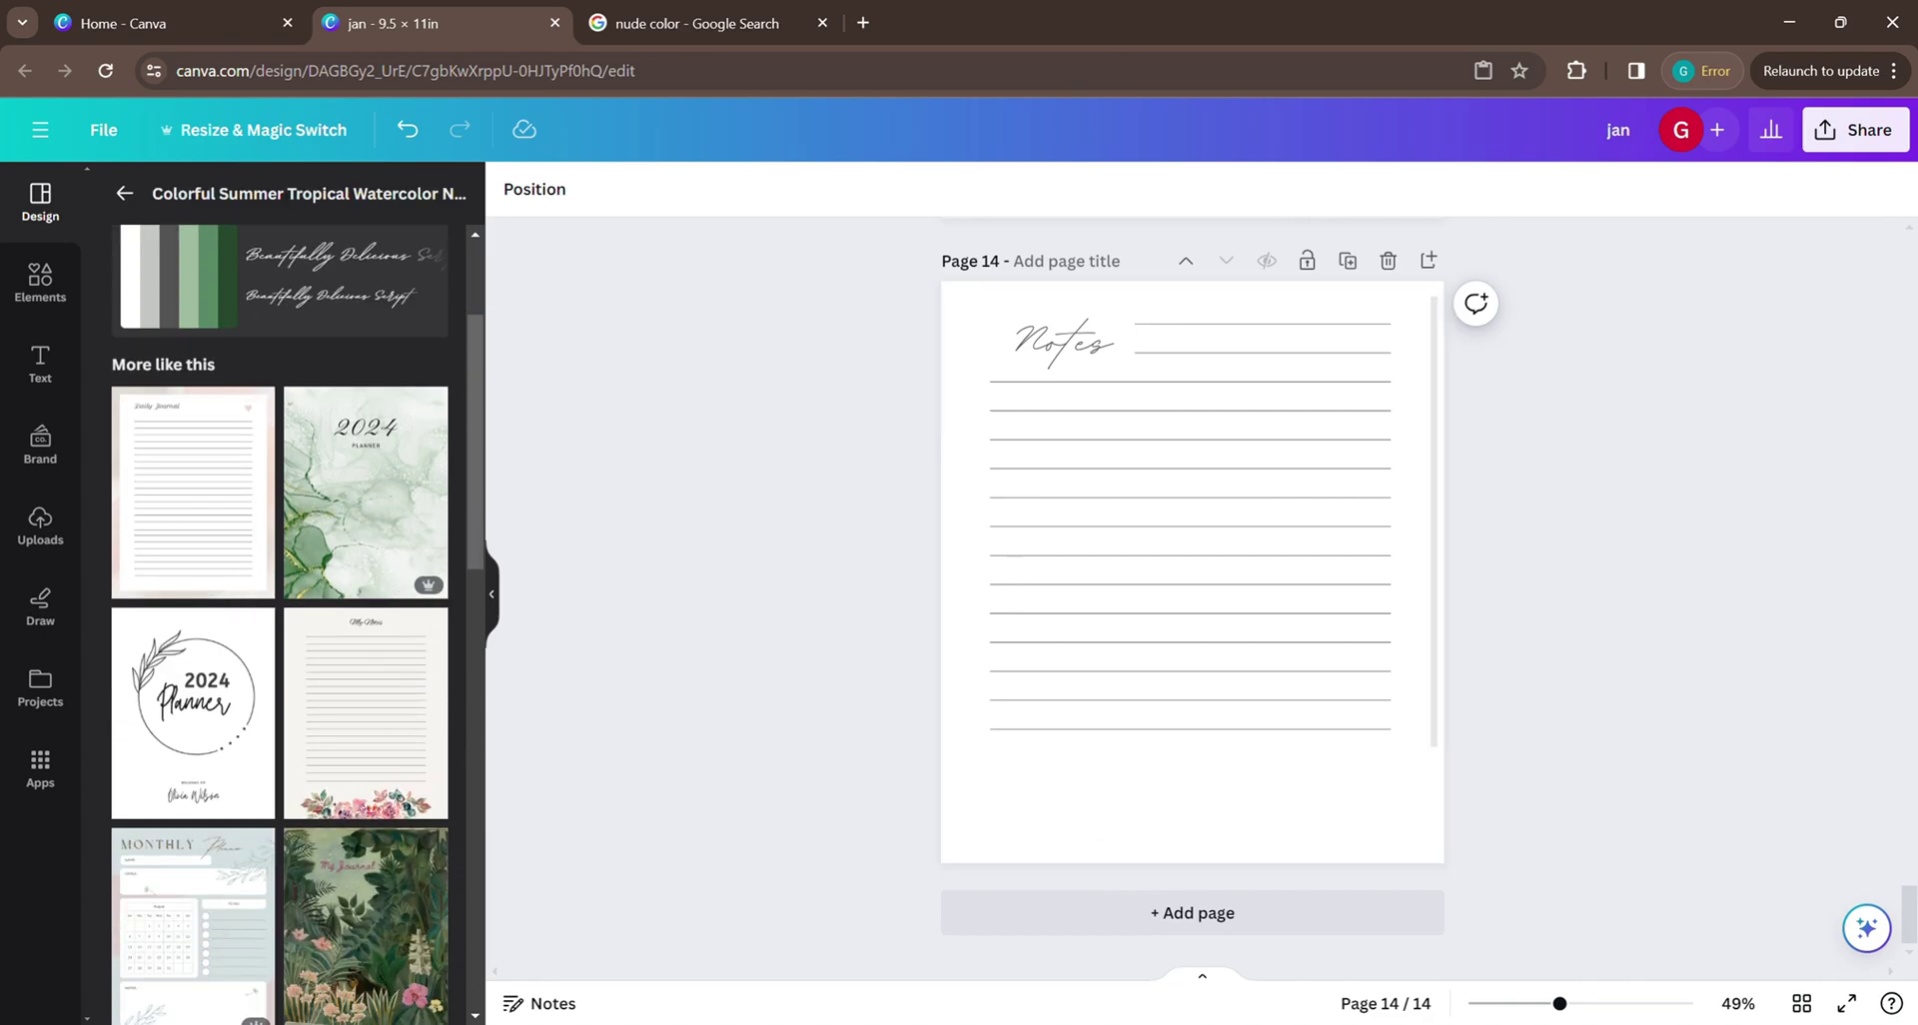
scroll(185, 736, down, 5)
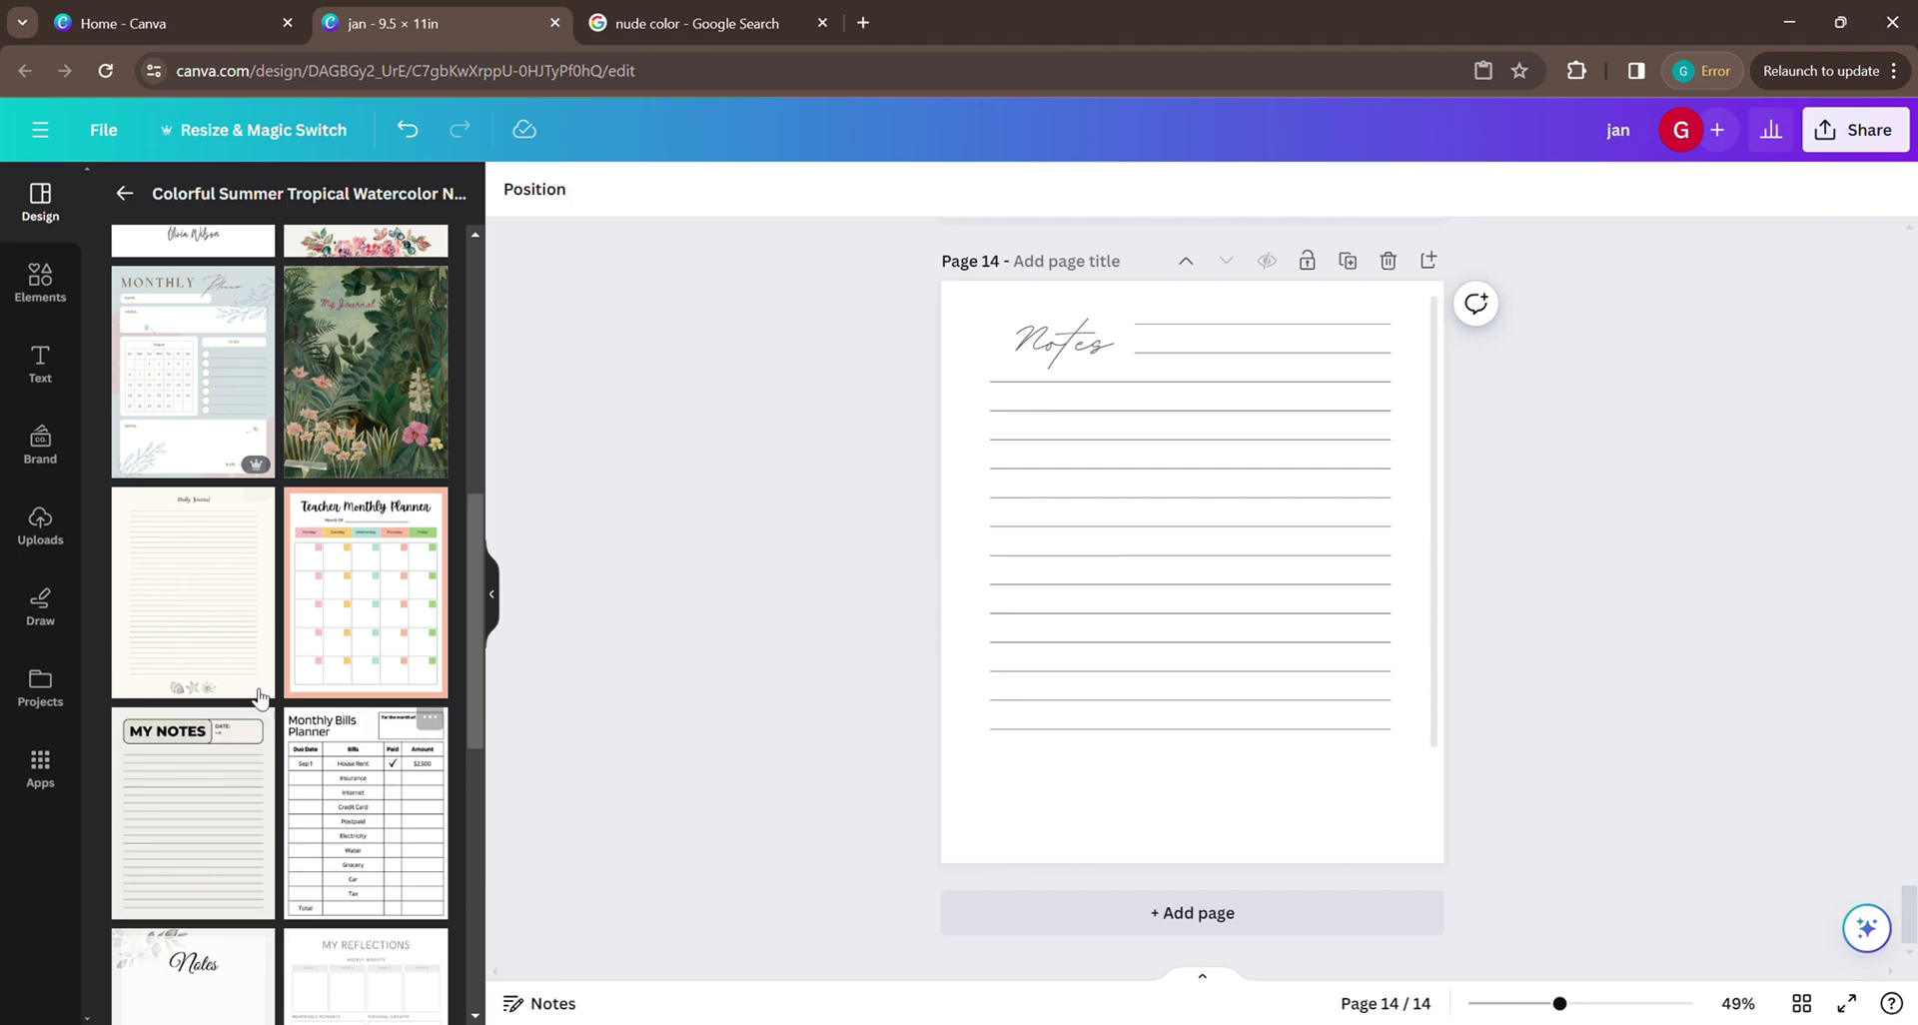
scroll(330, 659, down, 5)
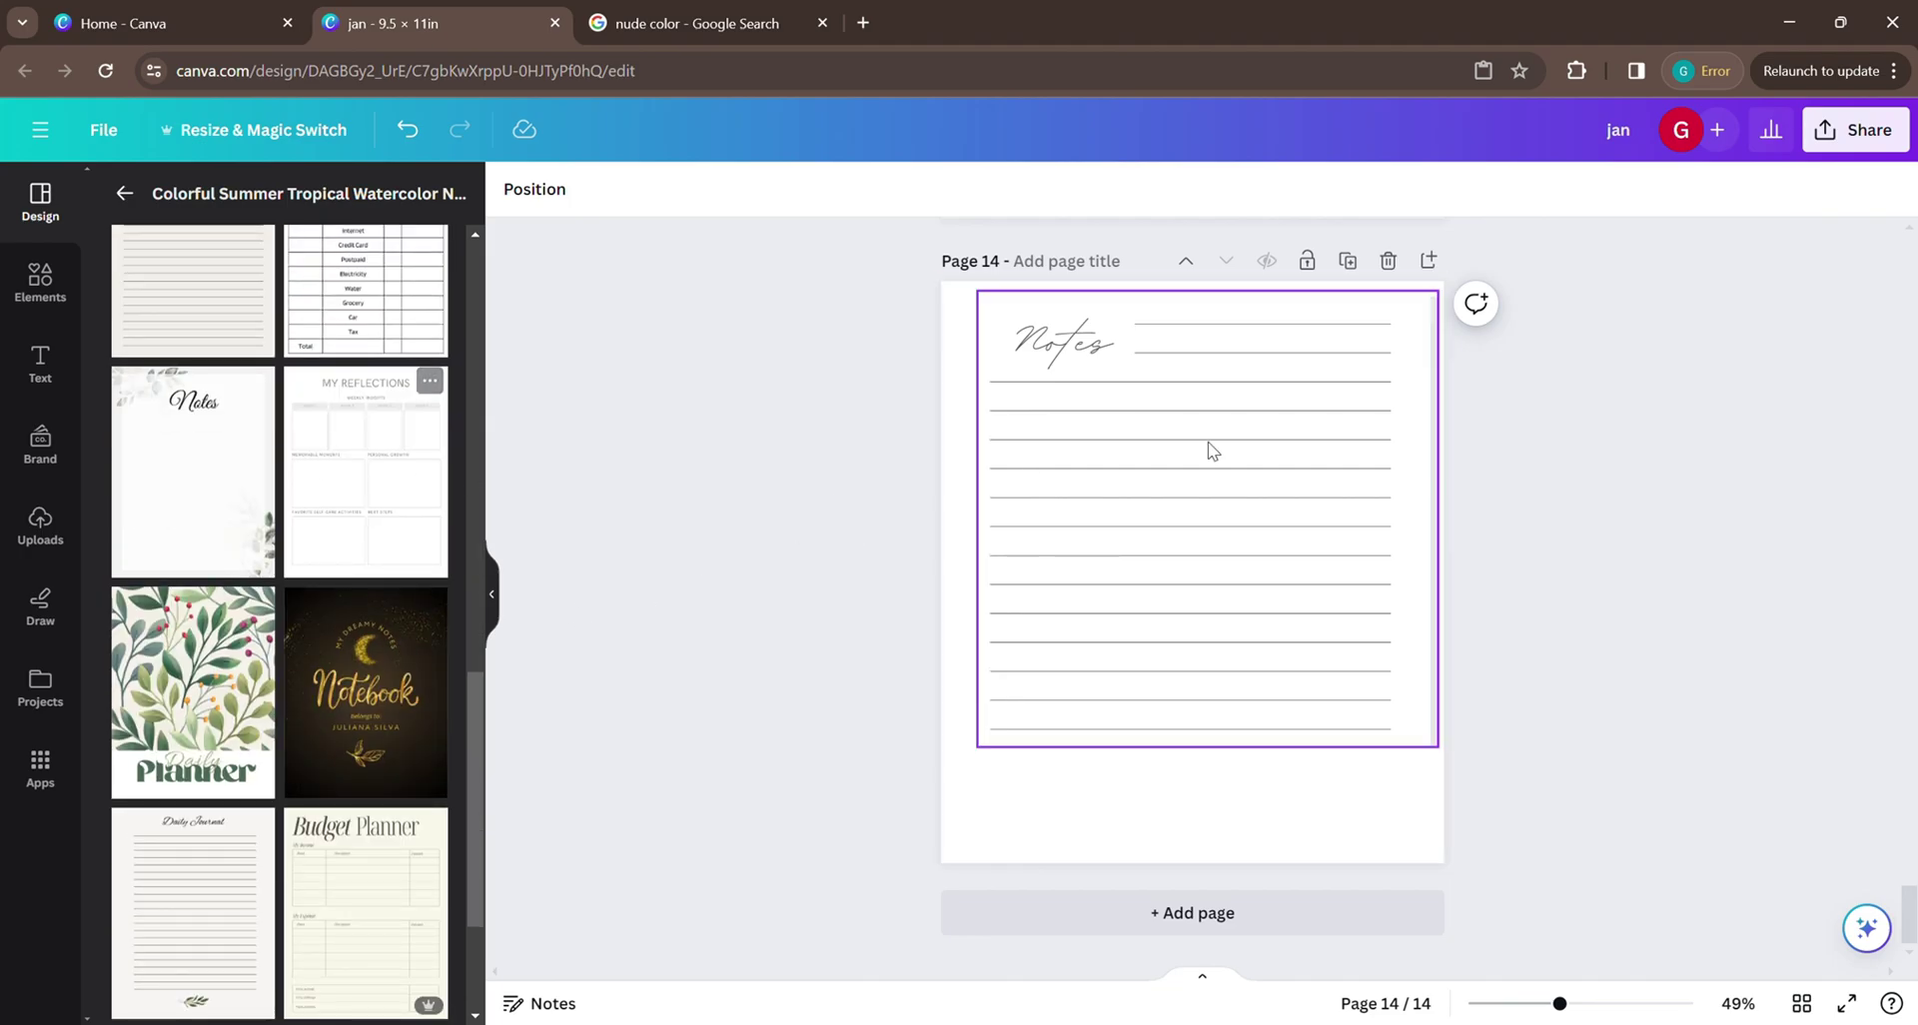
click(1387, 261)
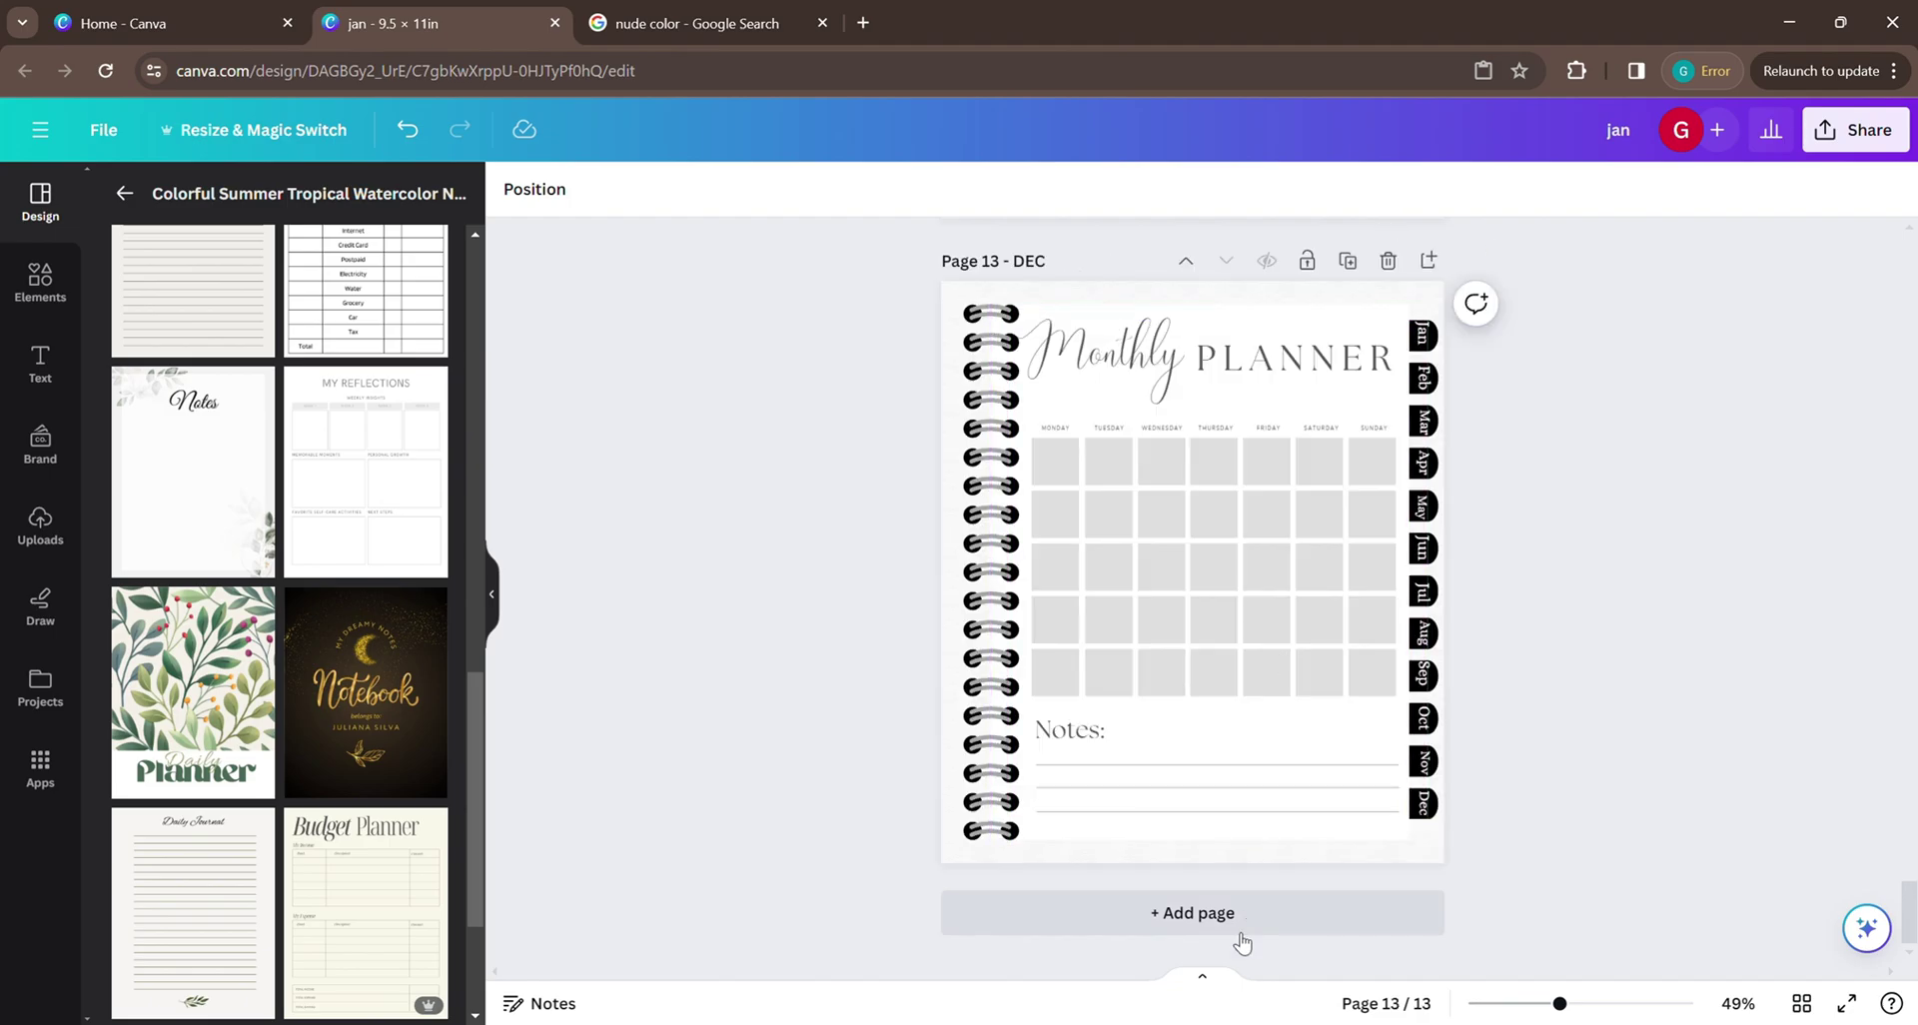
click(1191, 911)
click(405, 495)
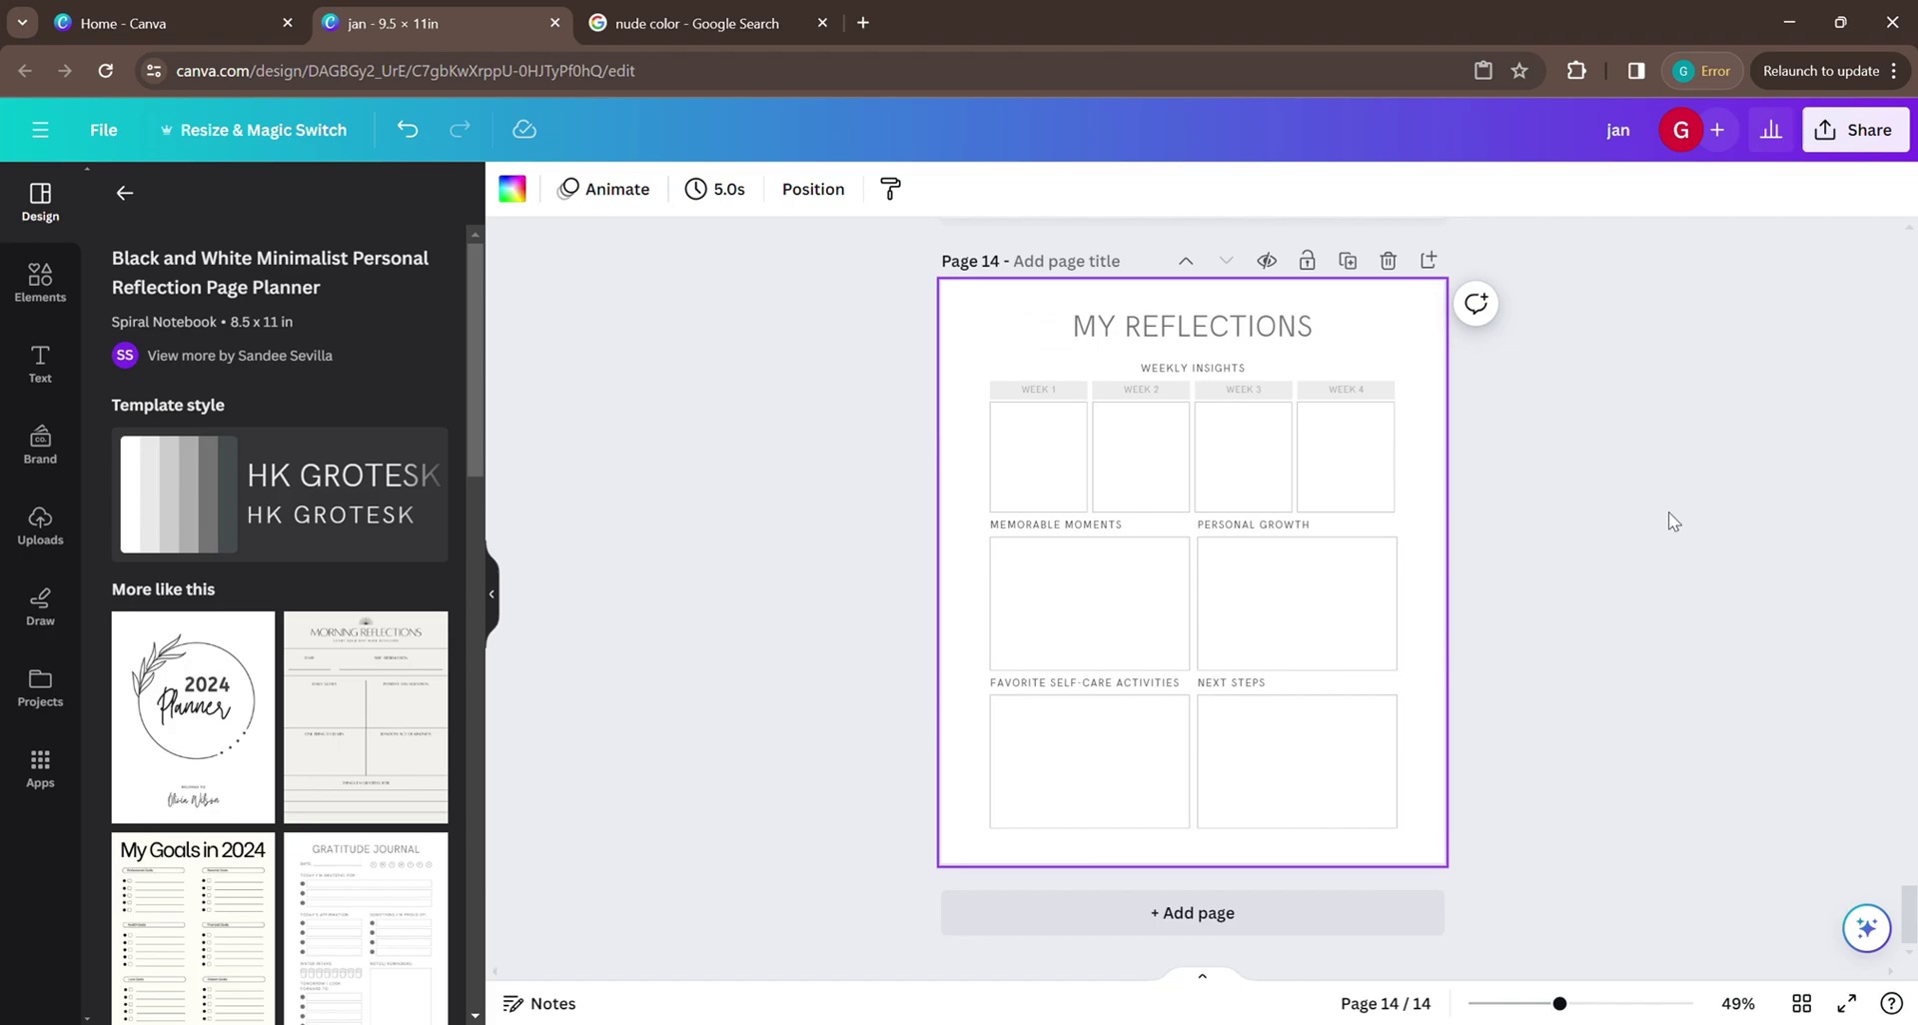
Show all pages in a grid and copy the MY REFLECTIONS page.
click(1804, 1007)
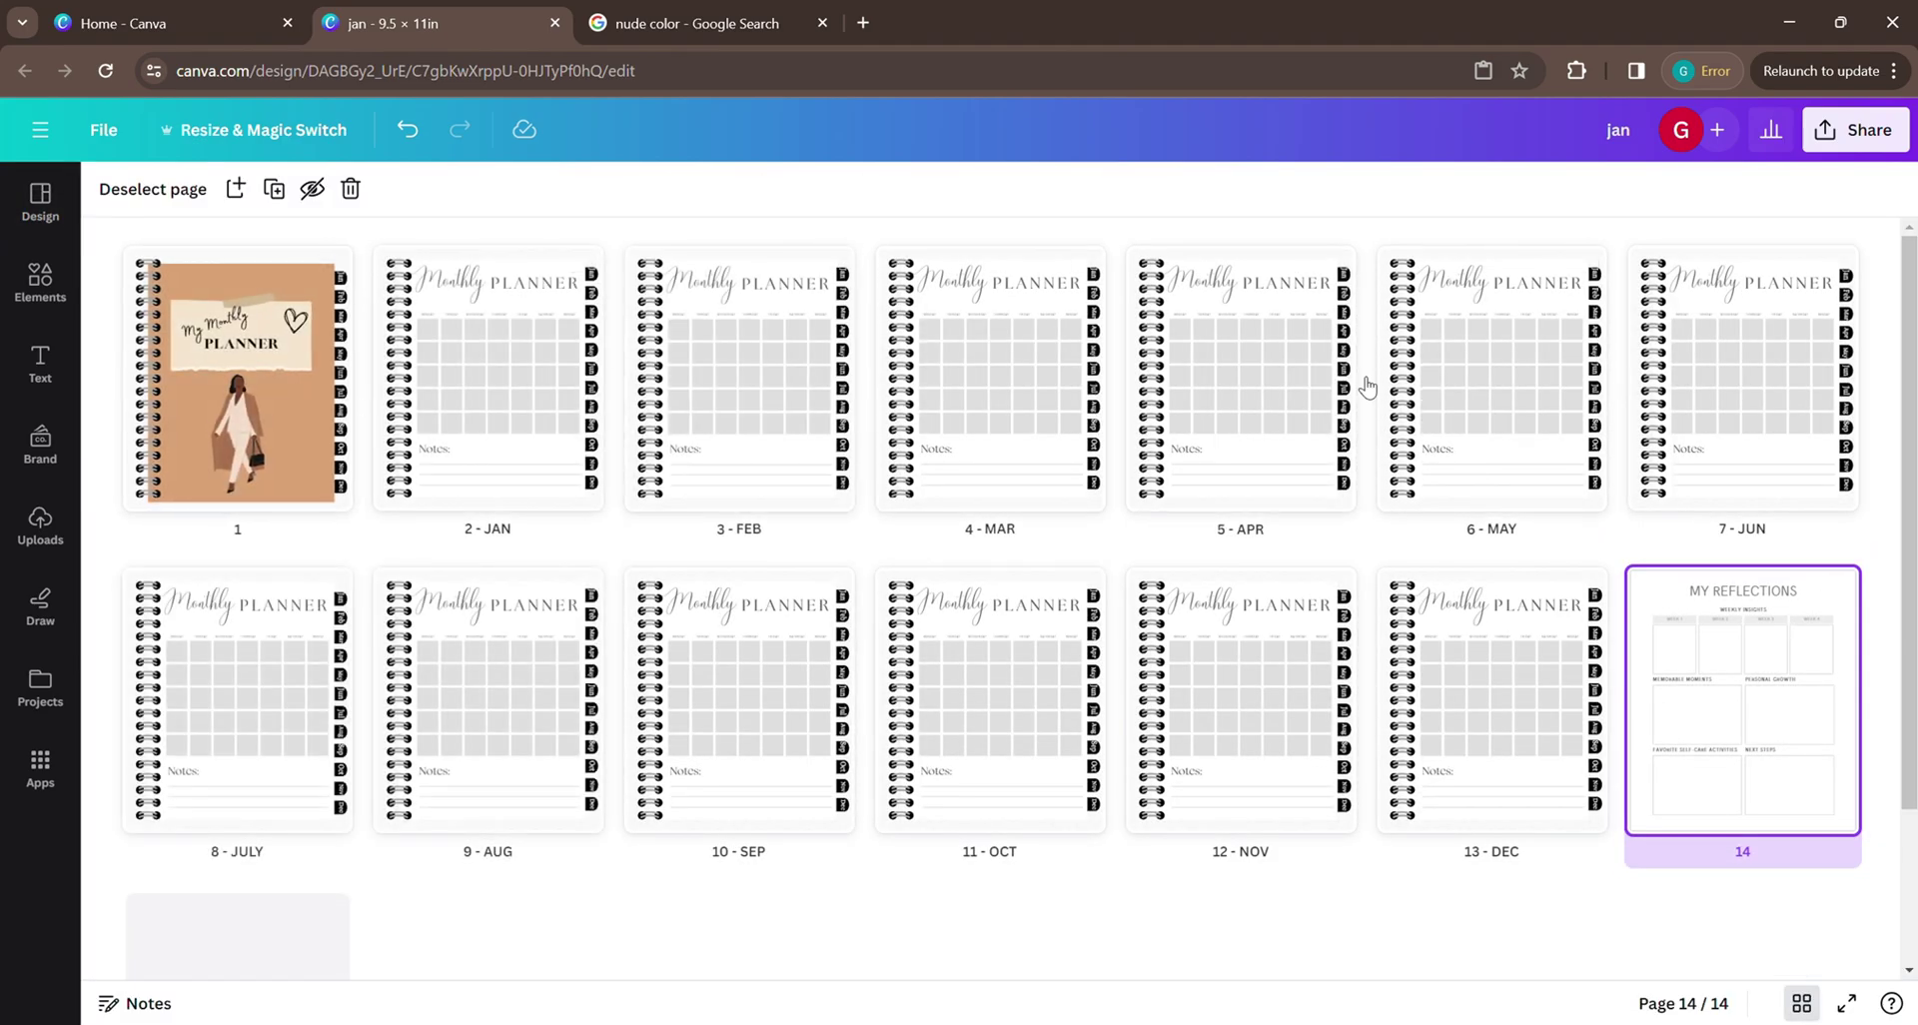
scroll(1124, 856, down, 2)
scroll(1126, 856, up, 2)
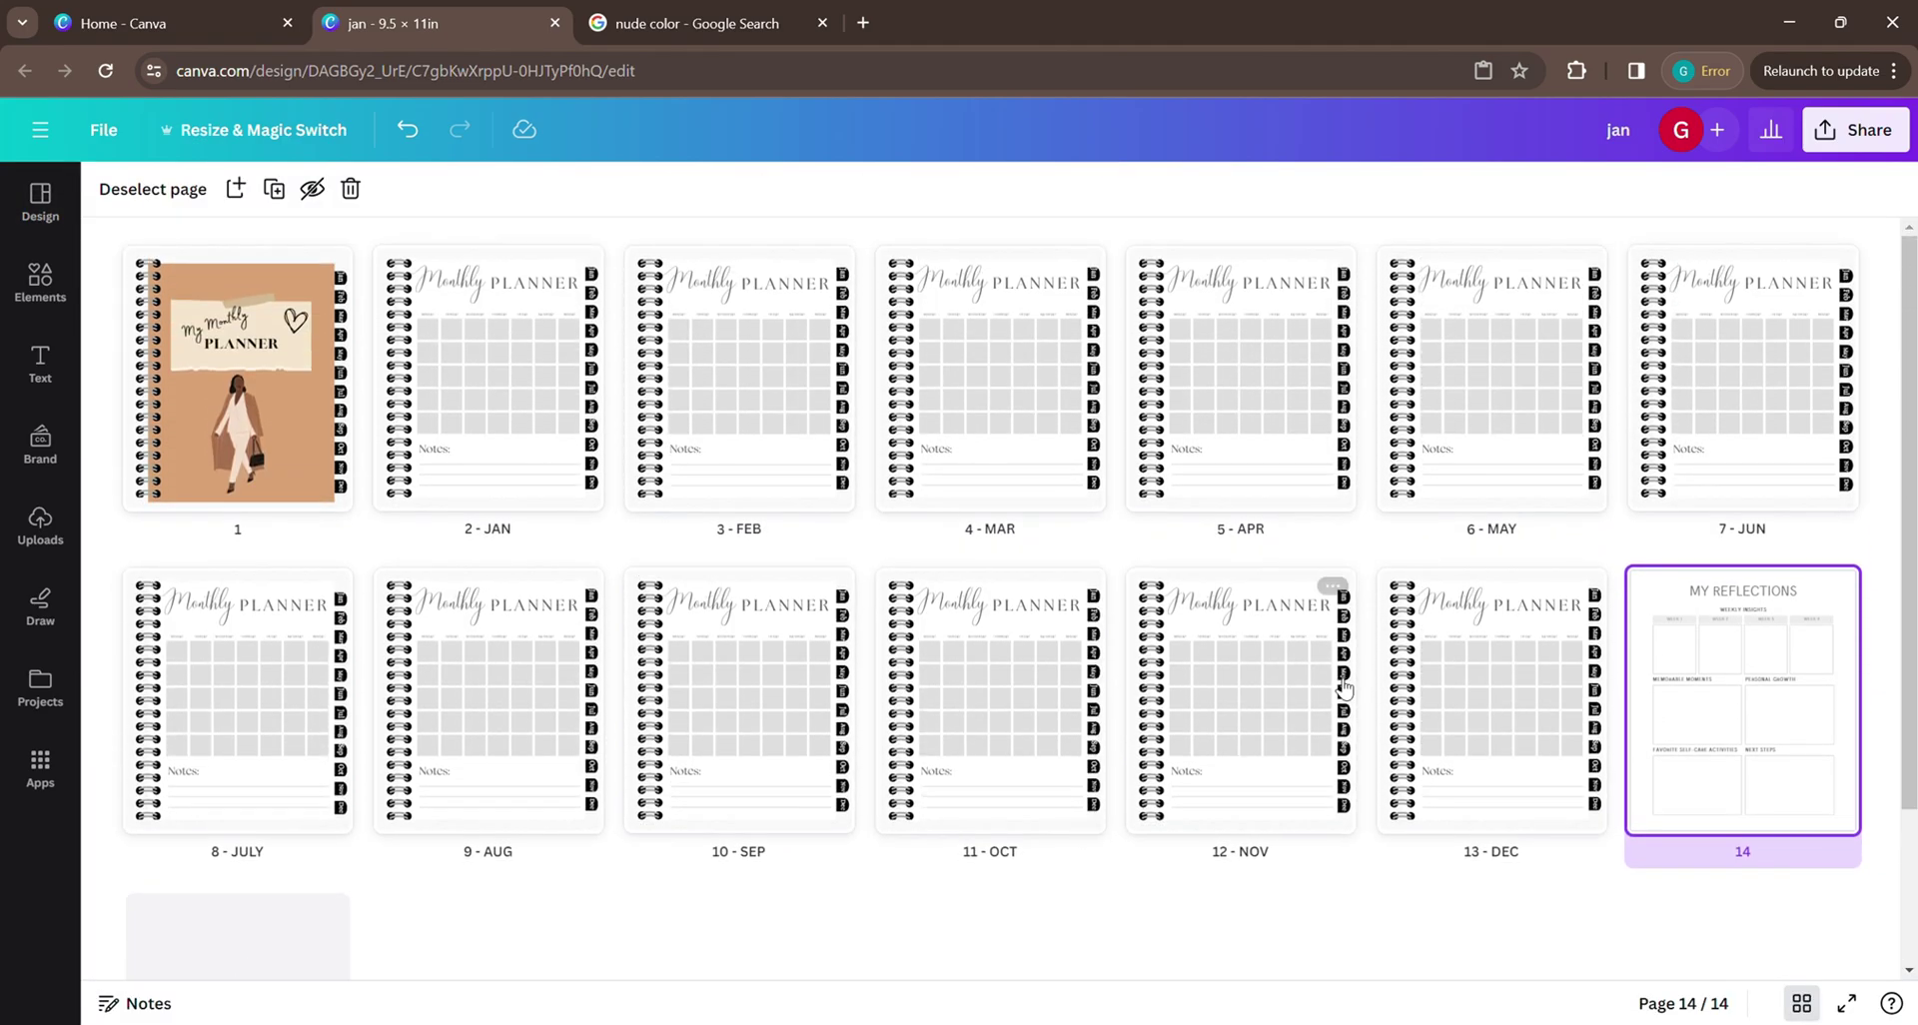
click(1843, 587)
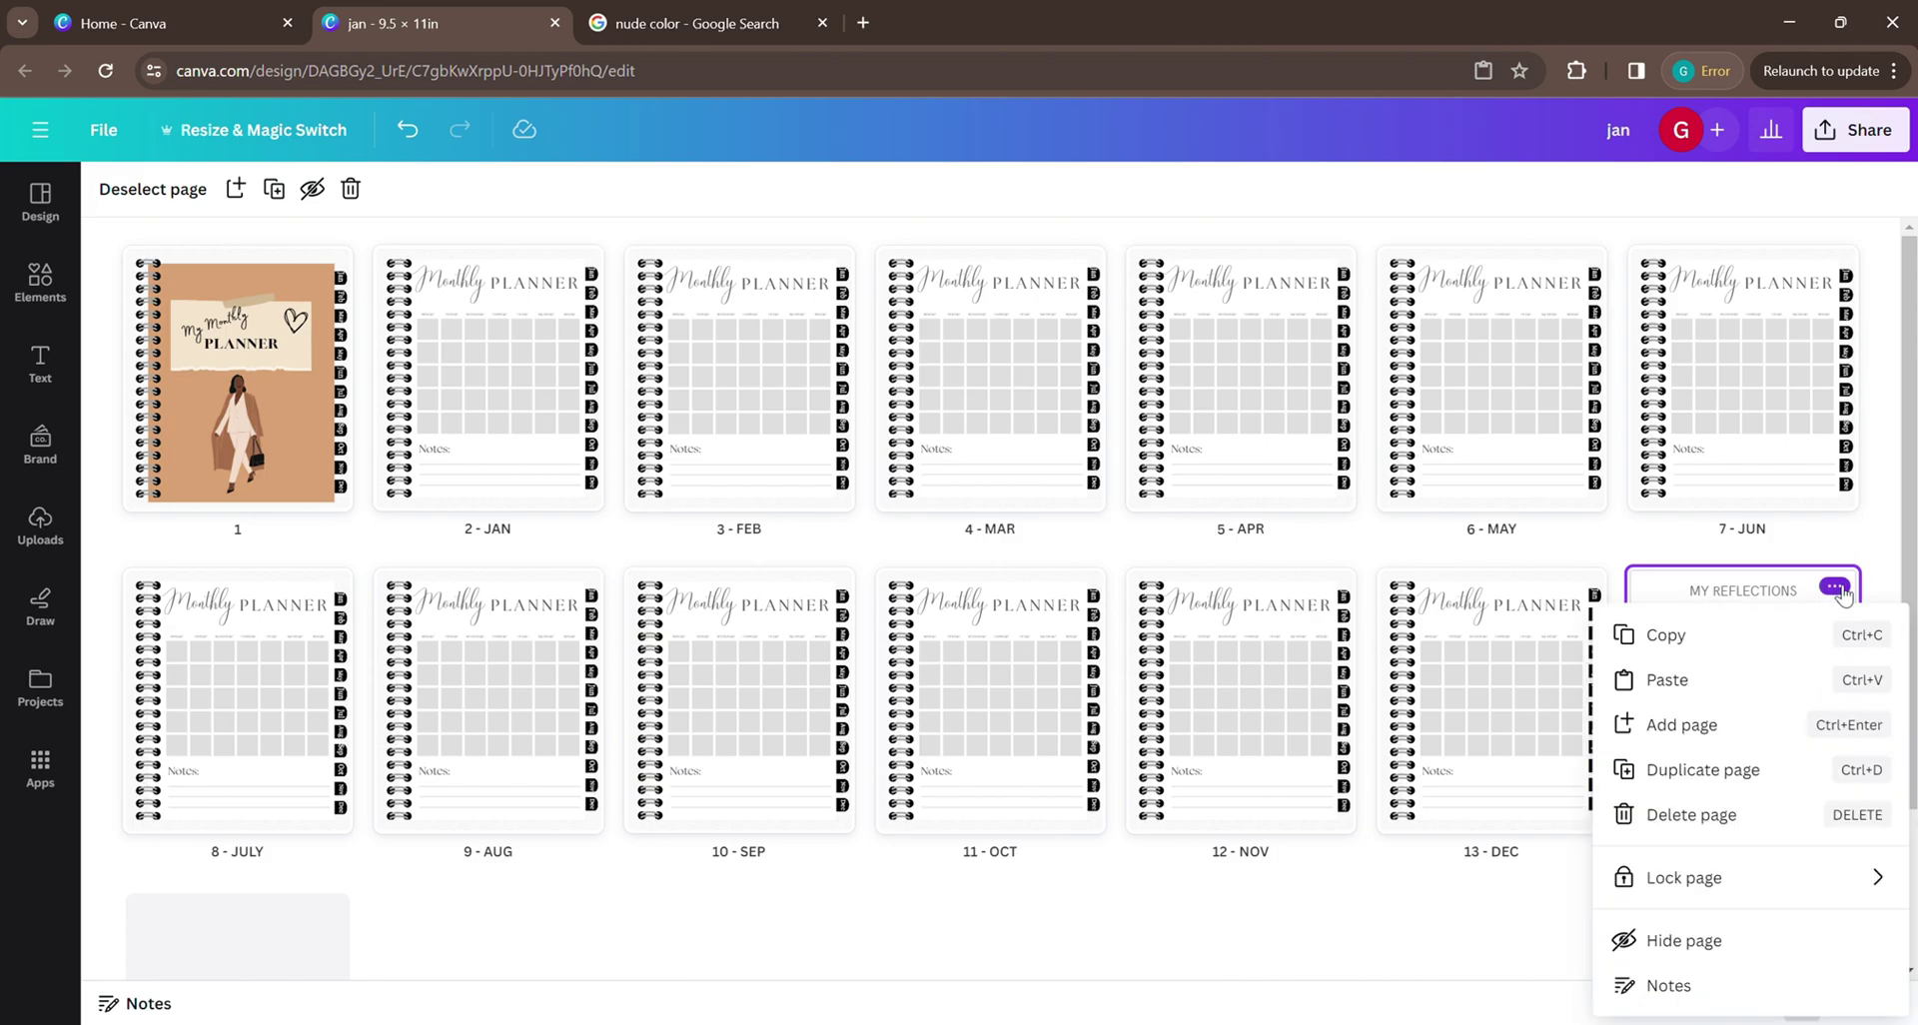
click(1793, 650)
Paste the copied MY REFLECTIONS page between JAN and FEB using an inserted blank page, and delete that blank page.
mouse_move(615, 380)
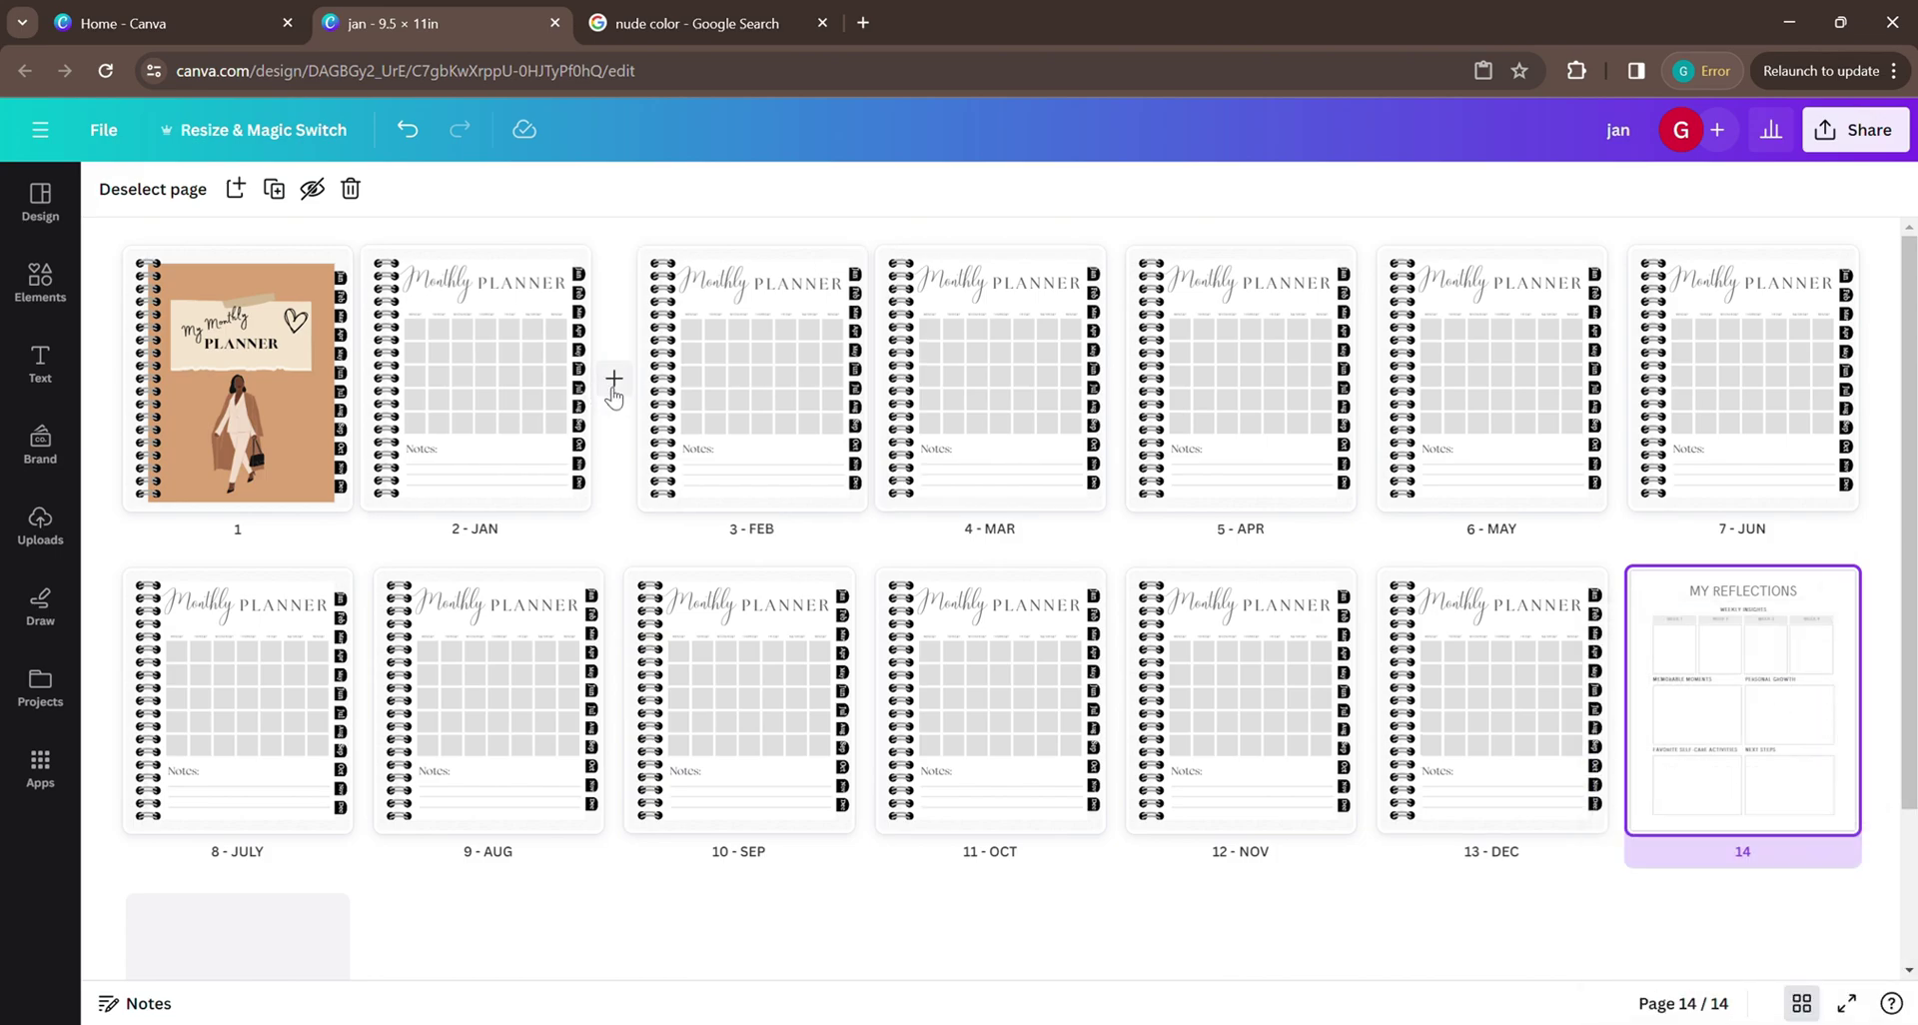
click(614, 375)
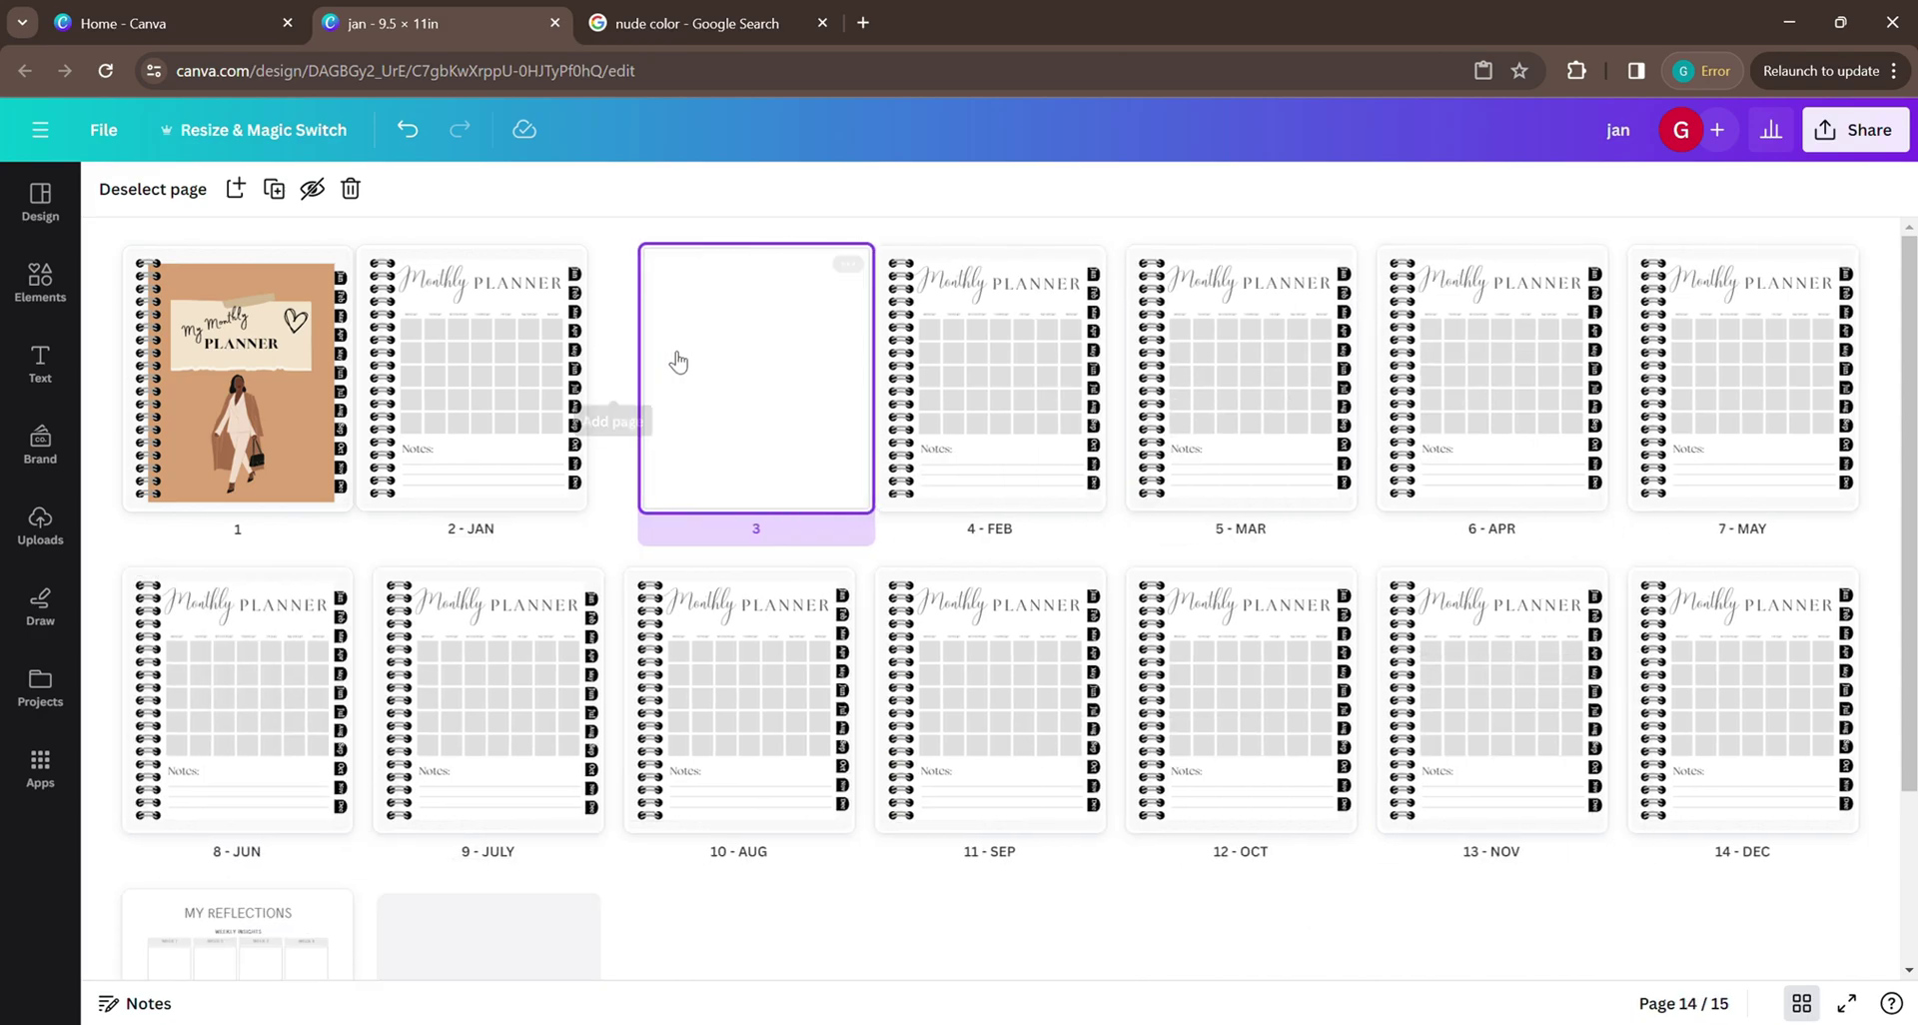
right_click(682, 358)
click(757, 433)
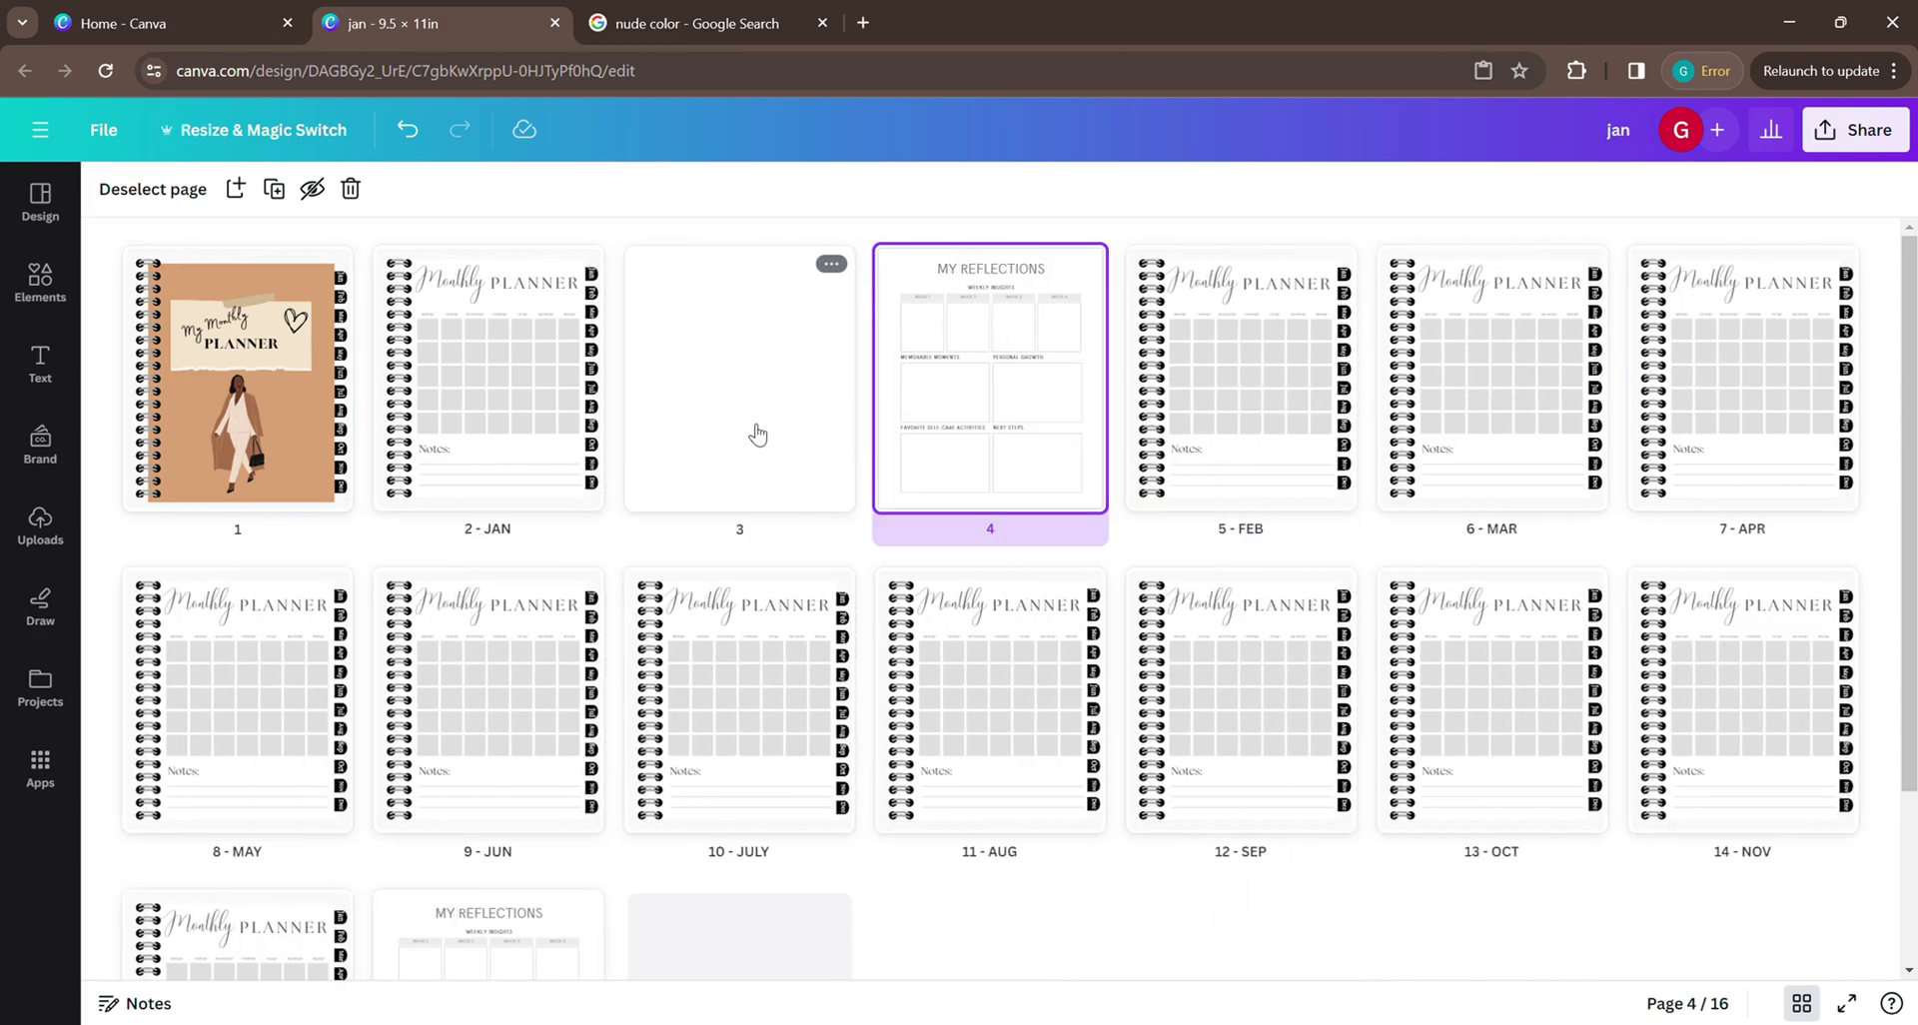
click(832, 265)
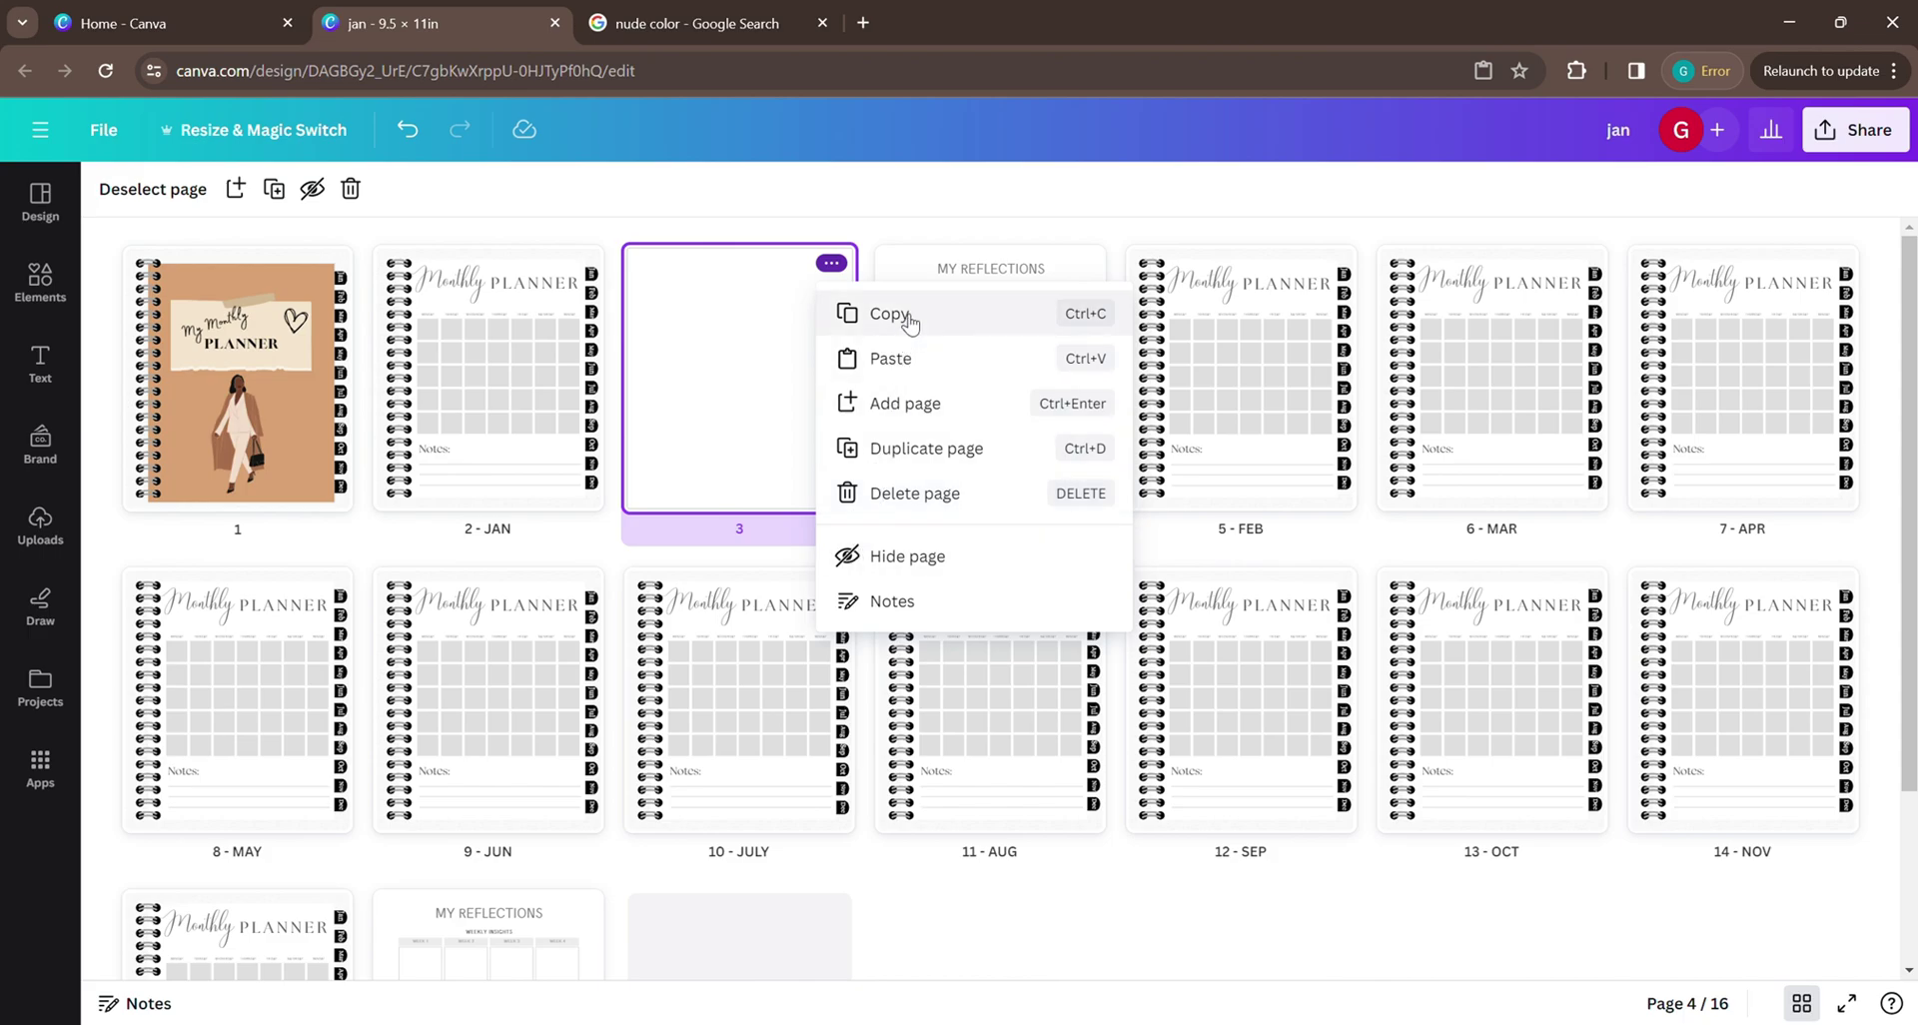
click(921, 494)
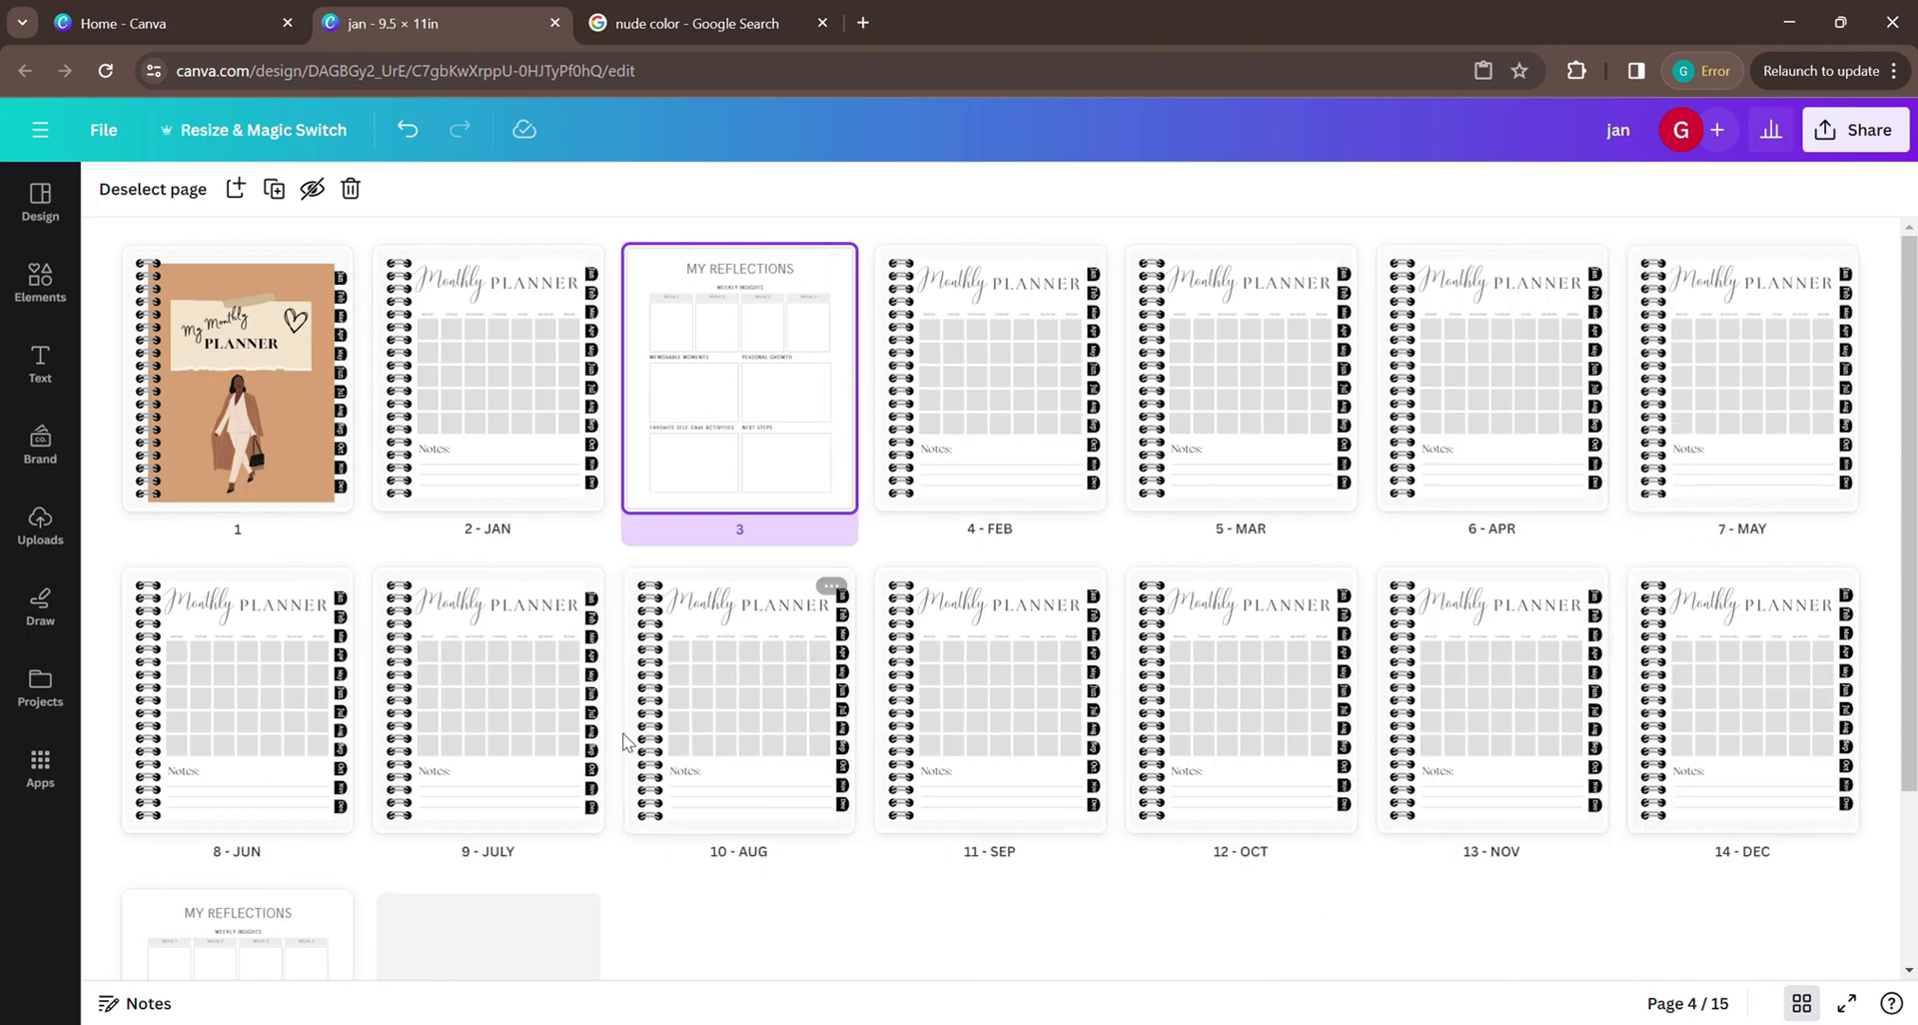
Duplicate the MY REFLECTIONS page after JAN twice, placing one copy between FEB and MAR and another between MAR and APR.
scroll(556, 720, down, 3)
scroll(556, 720, up, 3)
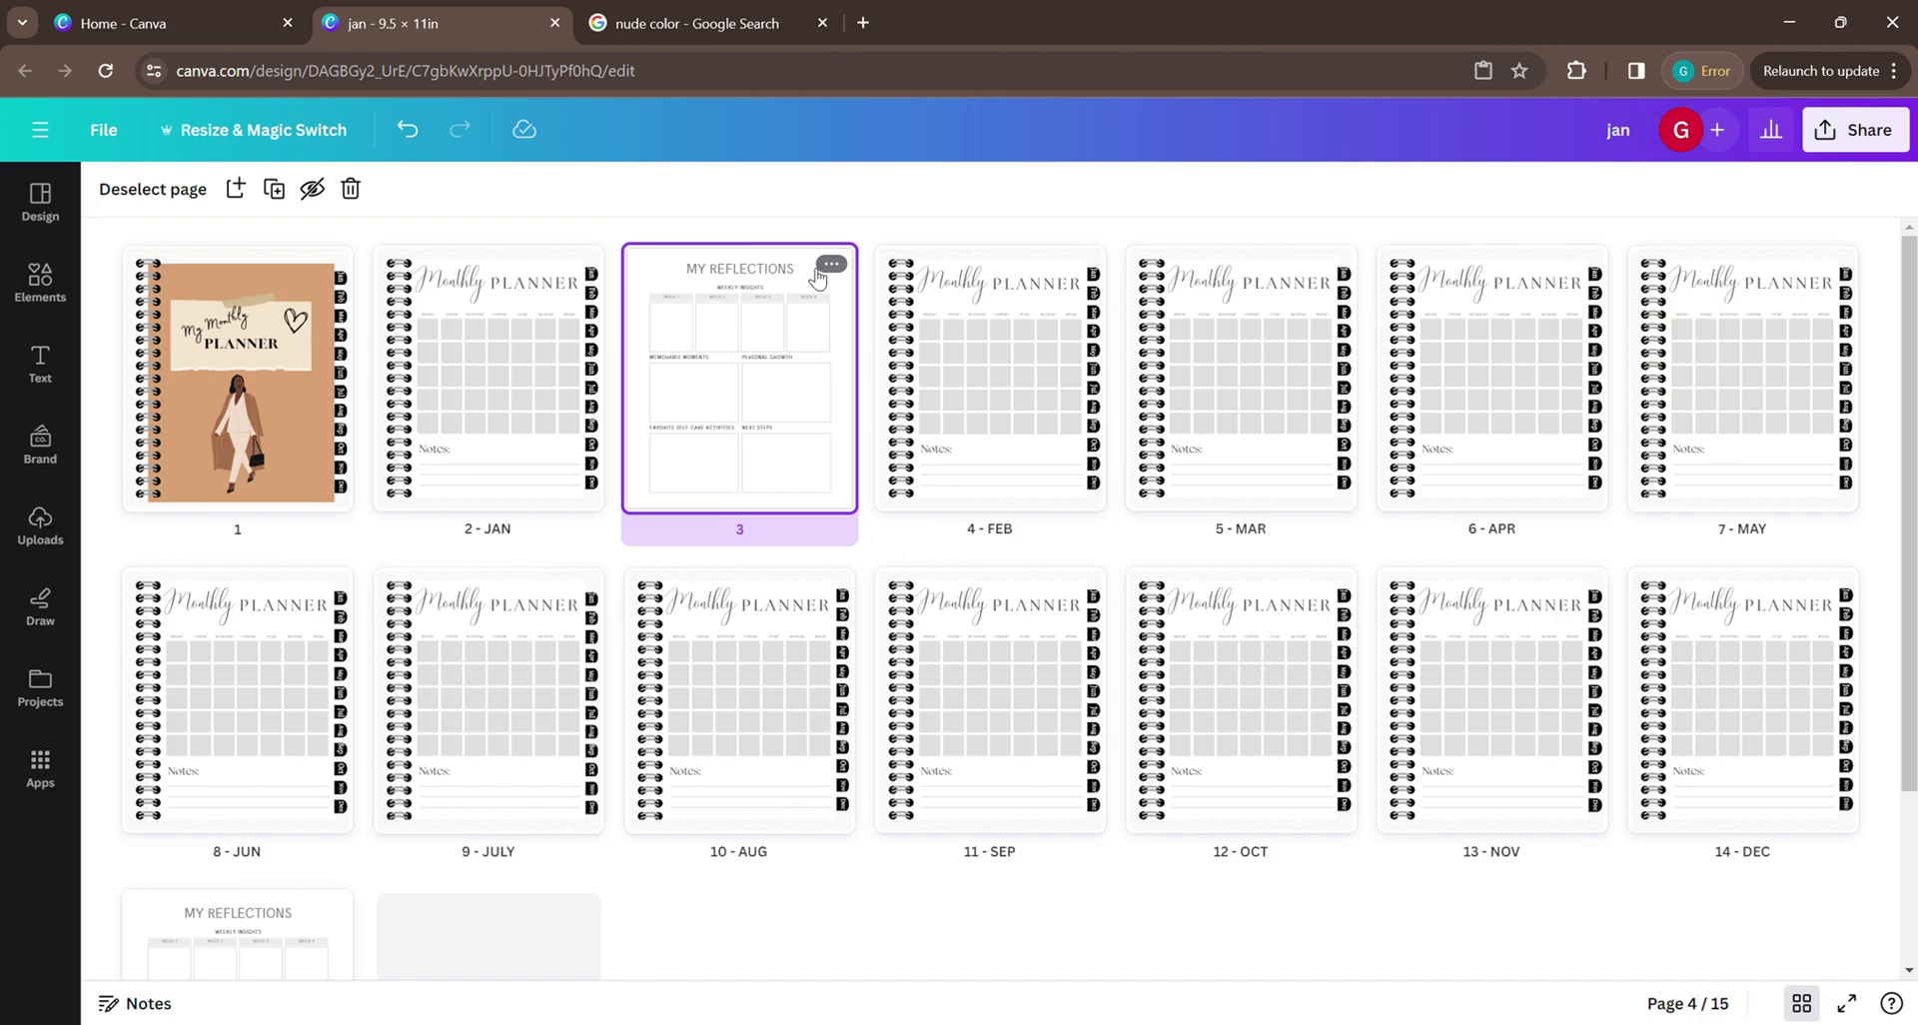
click(832, 265)
click(909, 446)
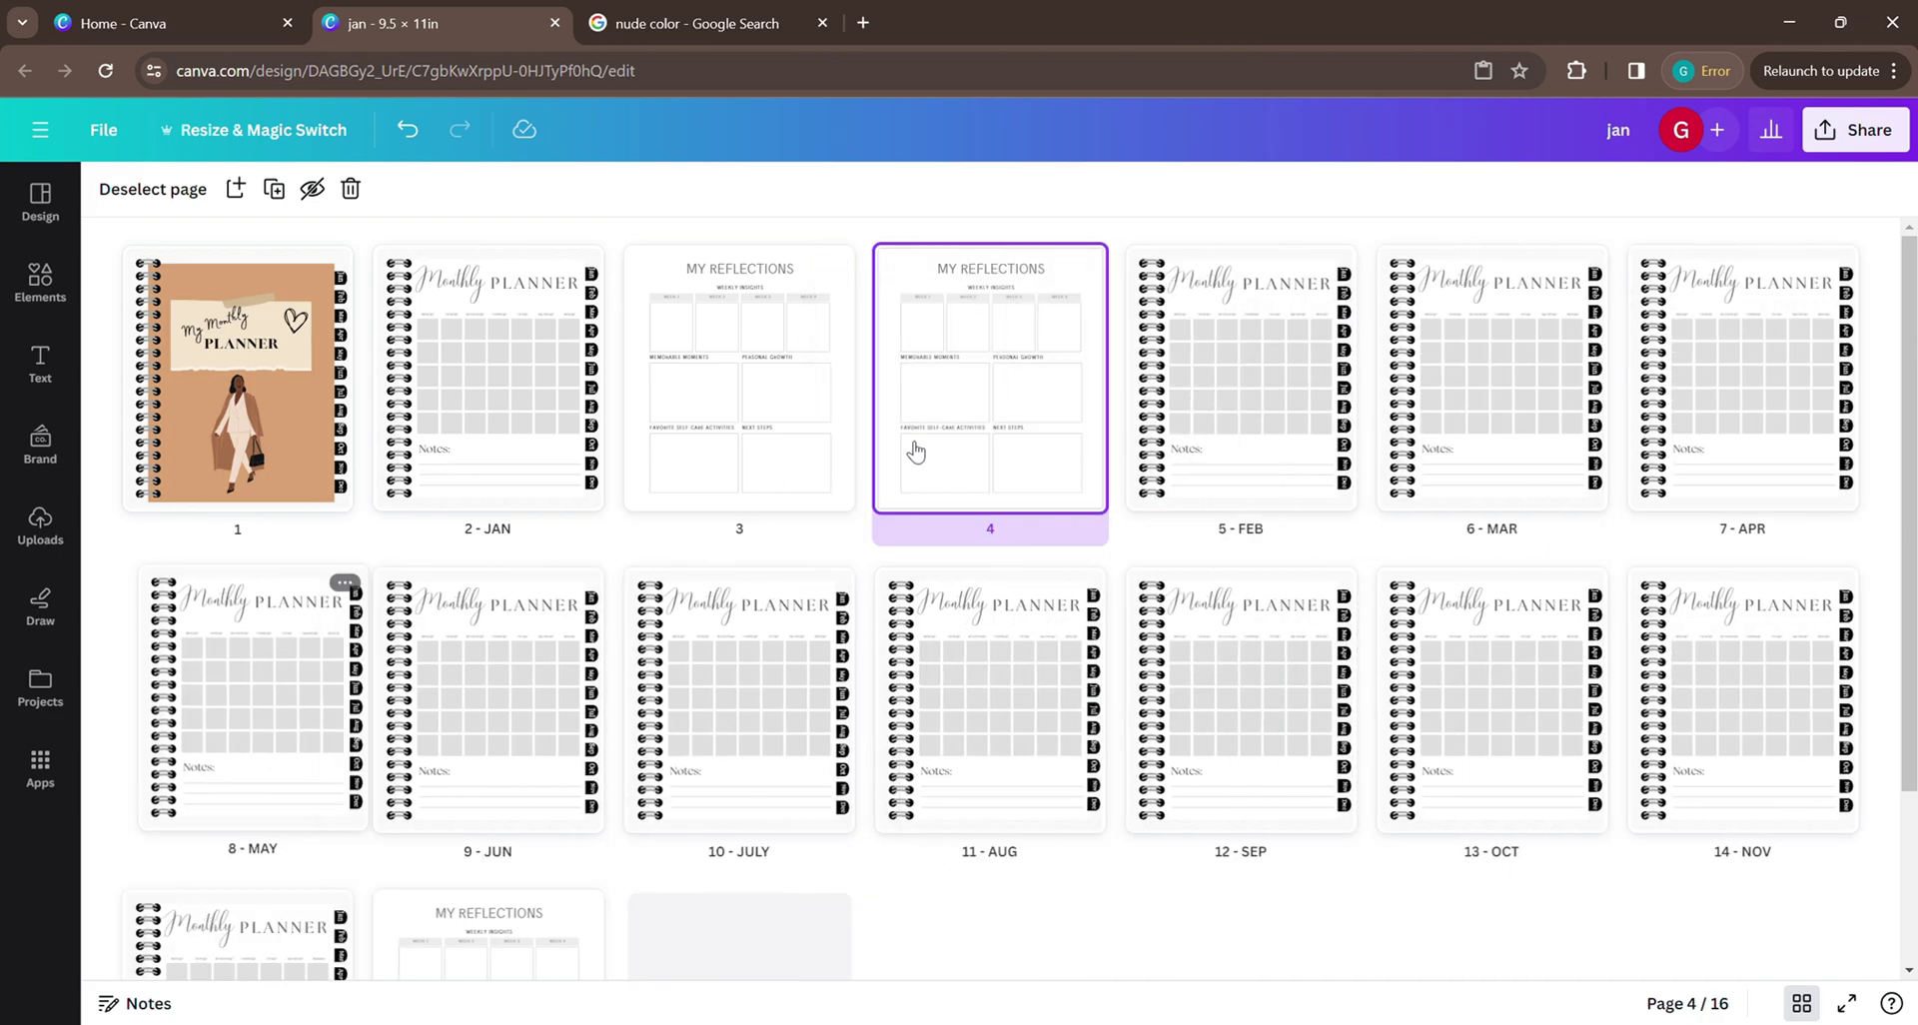
mouse_move(964, 374)
mouse_down()
mouse_move(1352, 368)
mouse_move(1340, 356)
mouse_up()
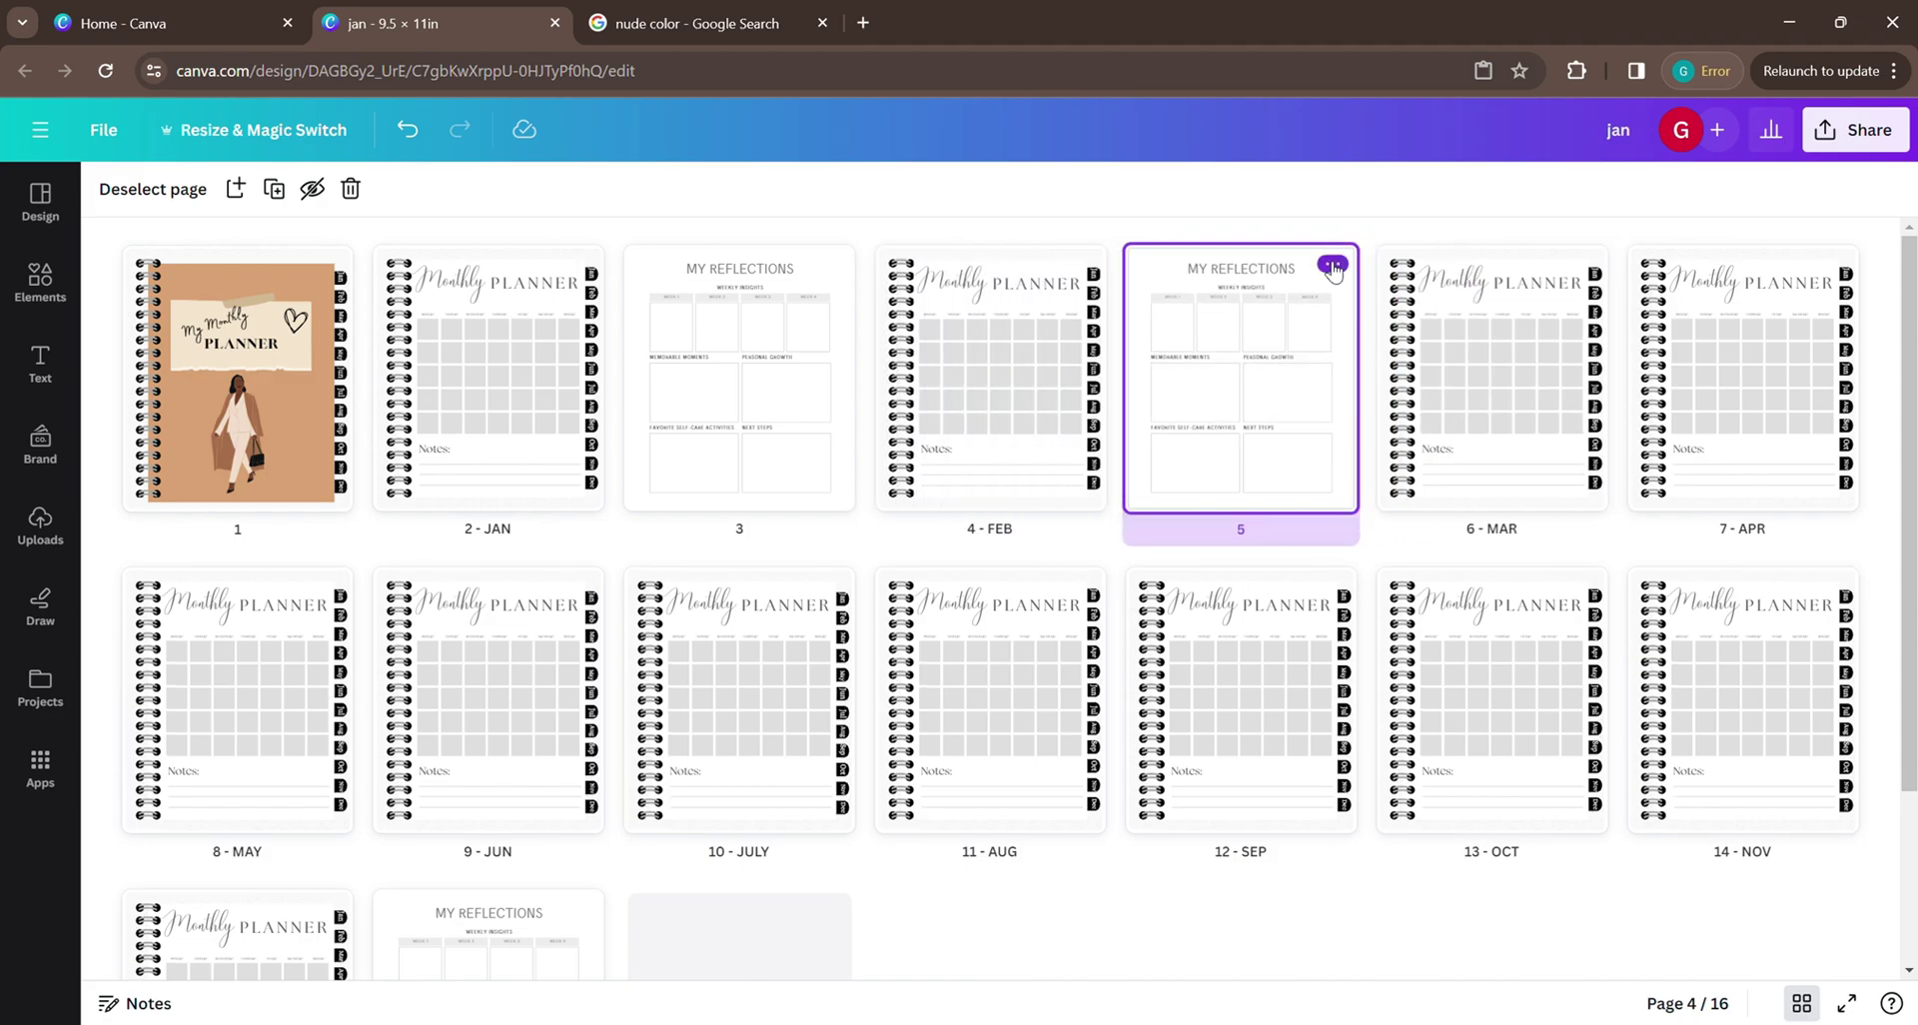
click(1331, 266)
click(1418, 446)
drag(1425, 372, 1751, 392)
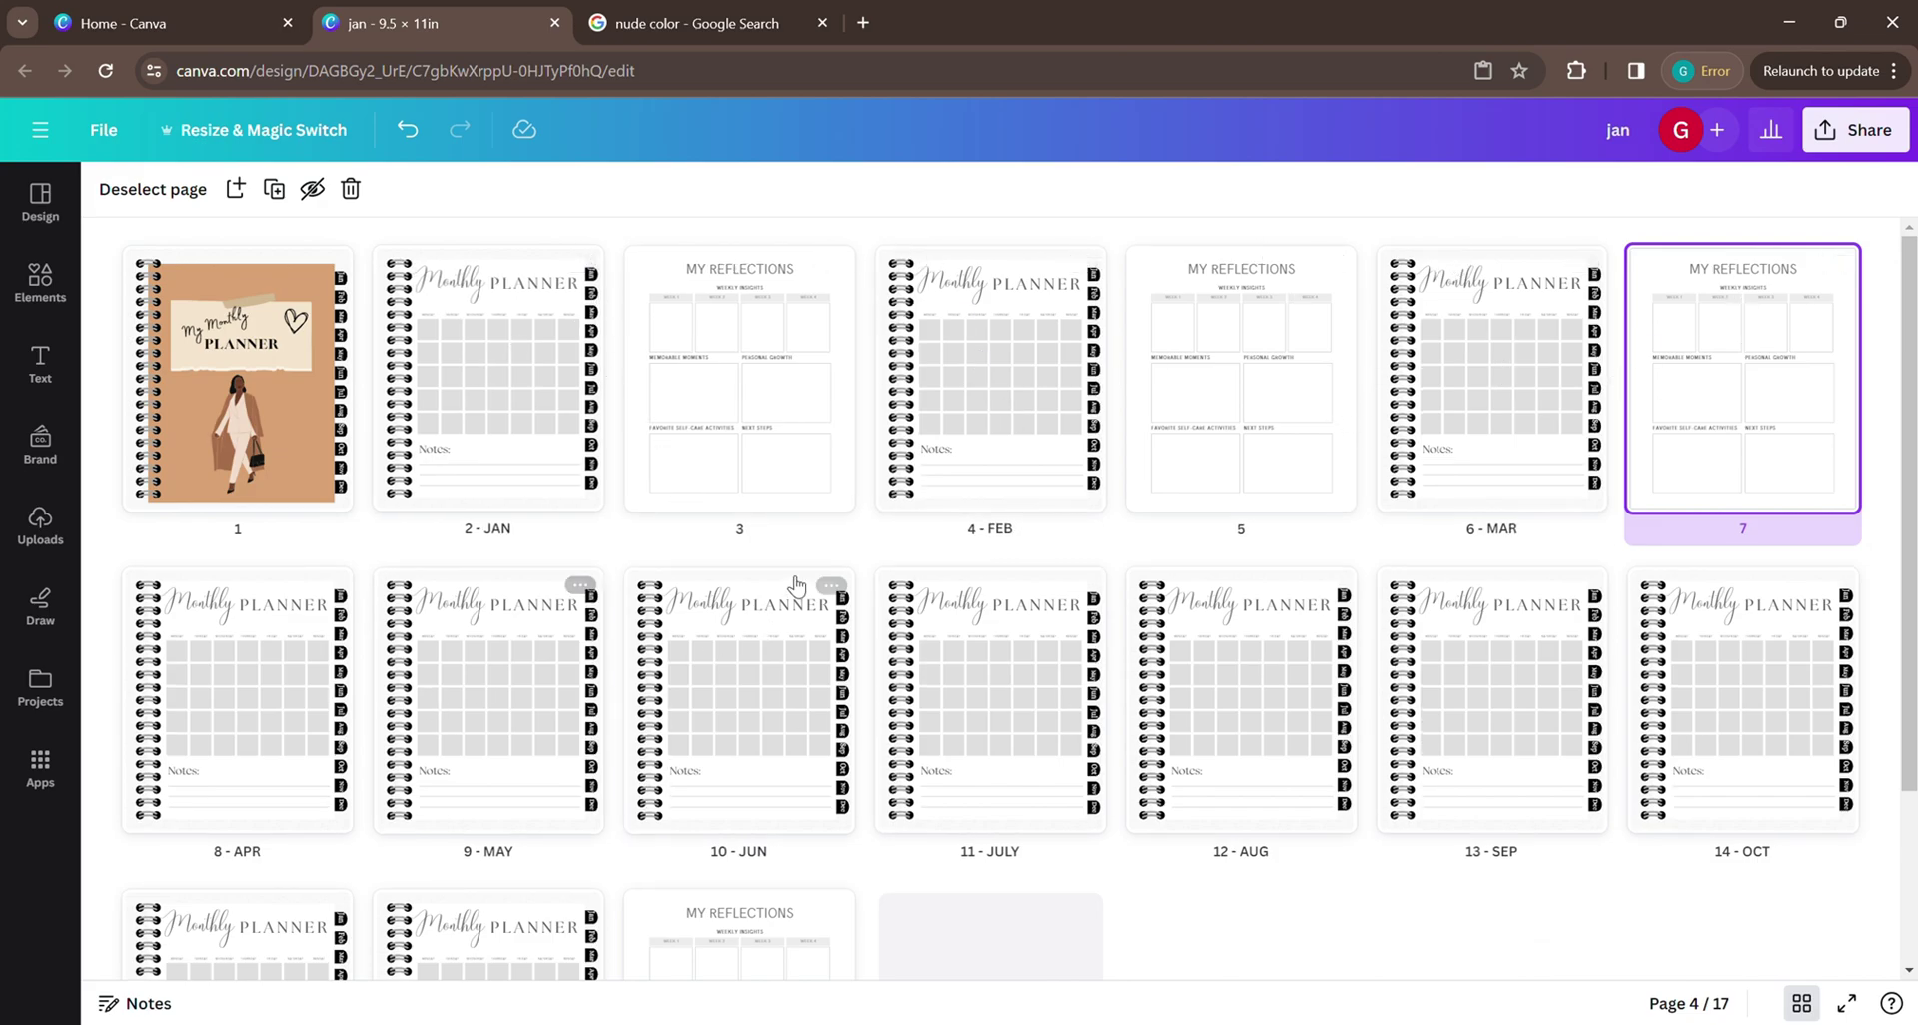
Move the last MY REFLECTIONS page between APR and MAY, and place a duplicate of it after DEC.
scroll(599, 699, down, 3)
drag(720, 847, 497, 516)
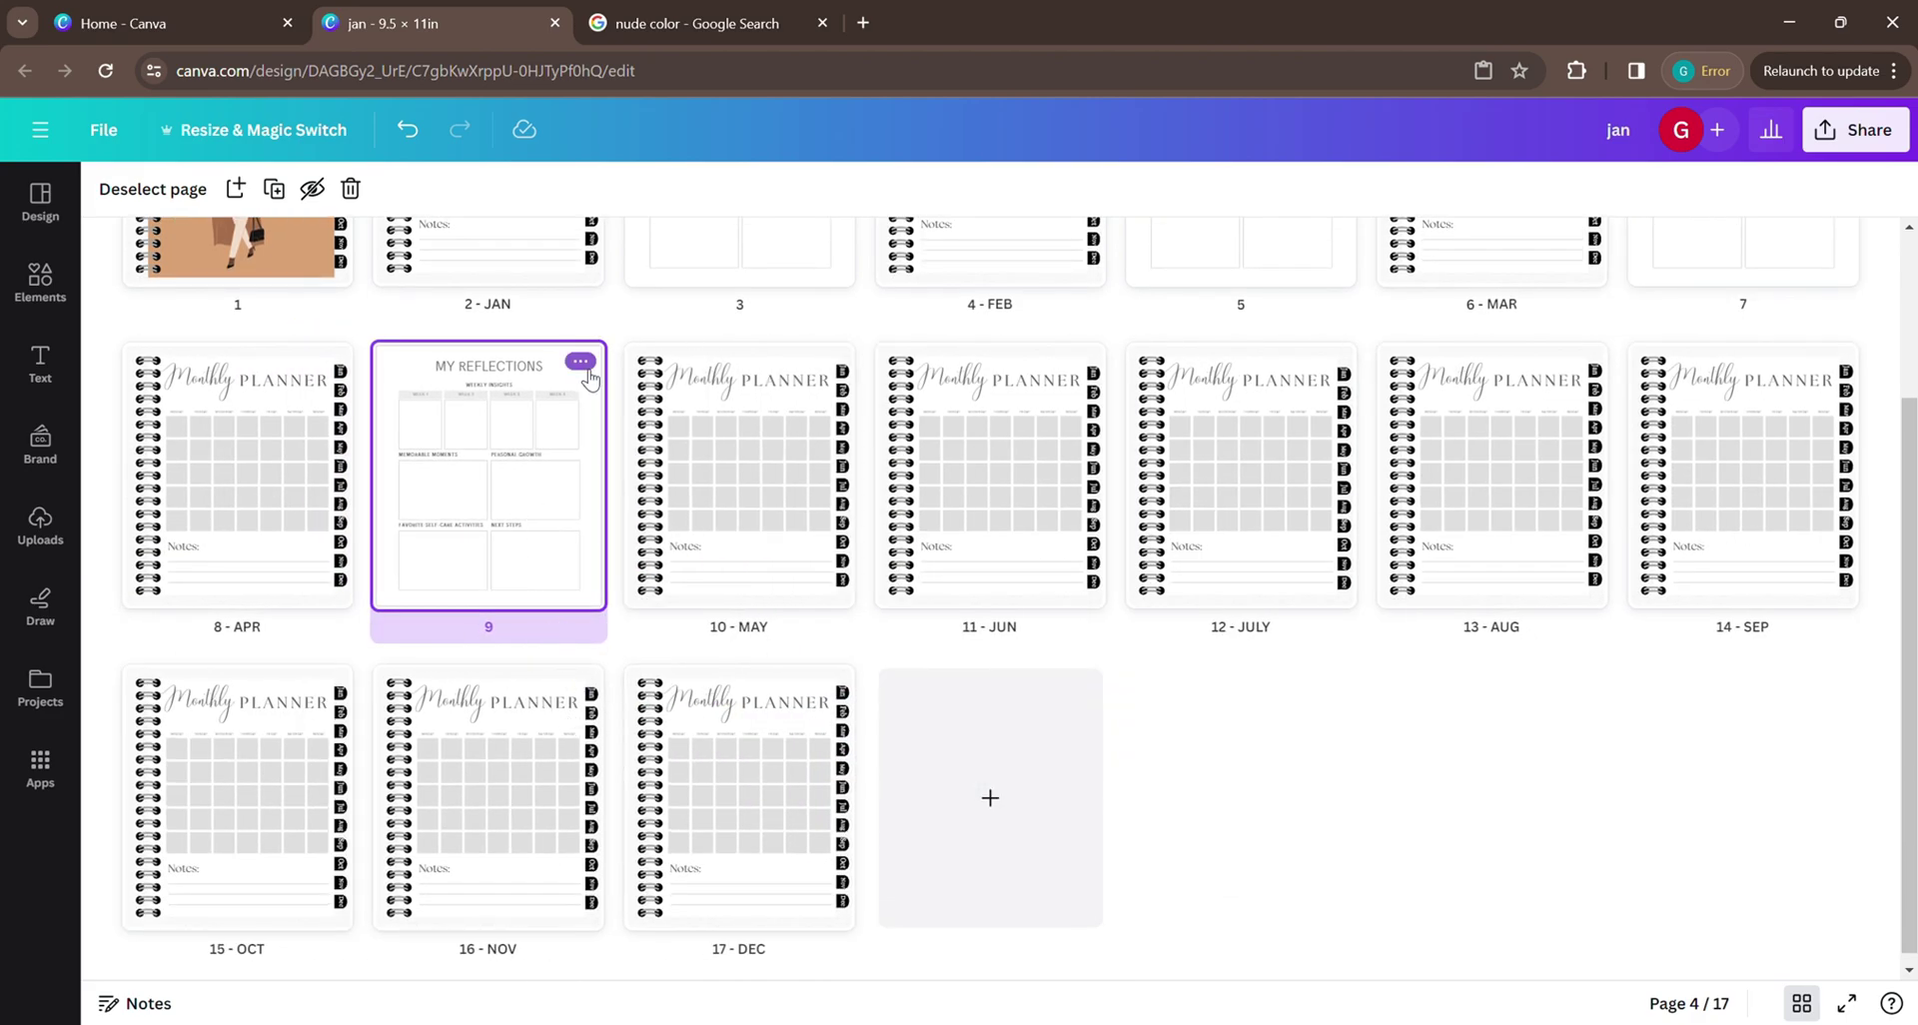
click(580, 362)
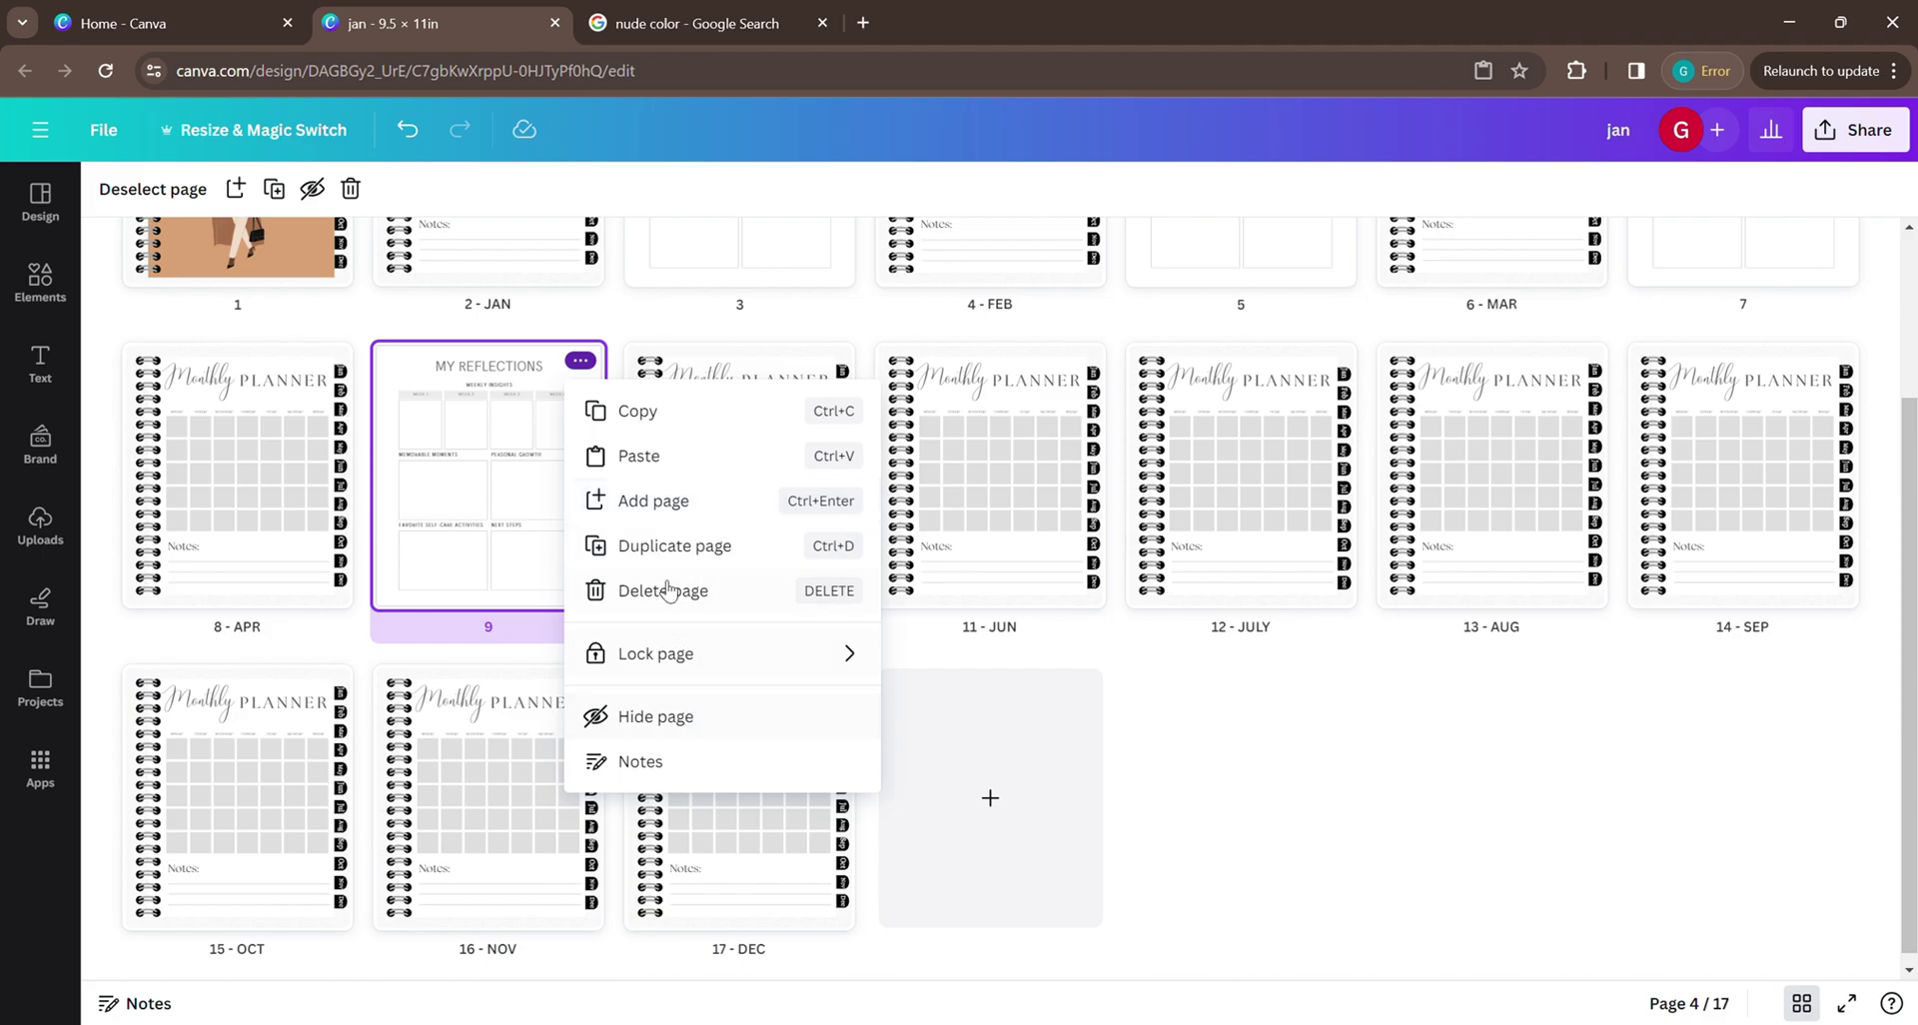
click(661, 545)
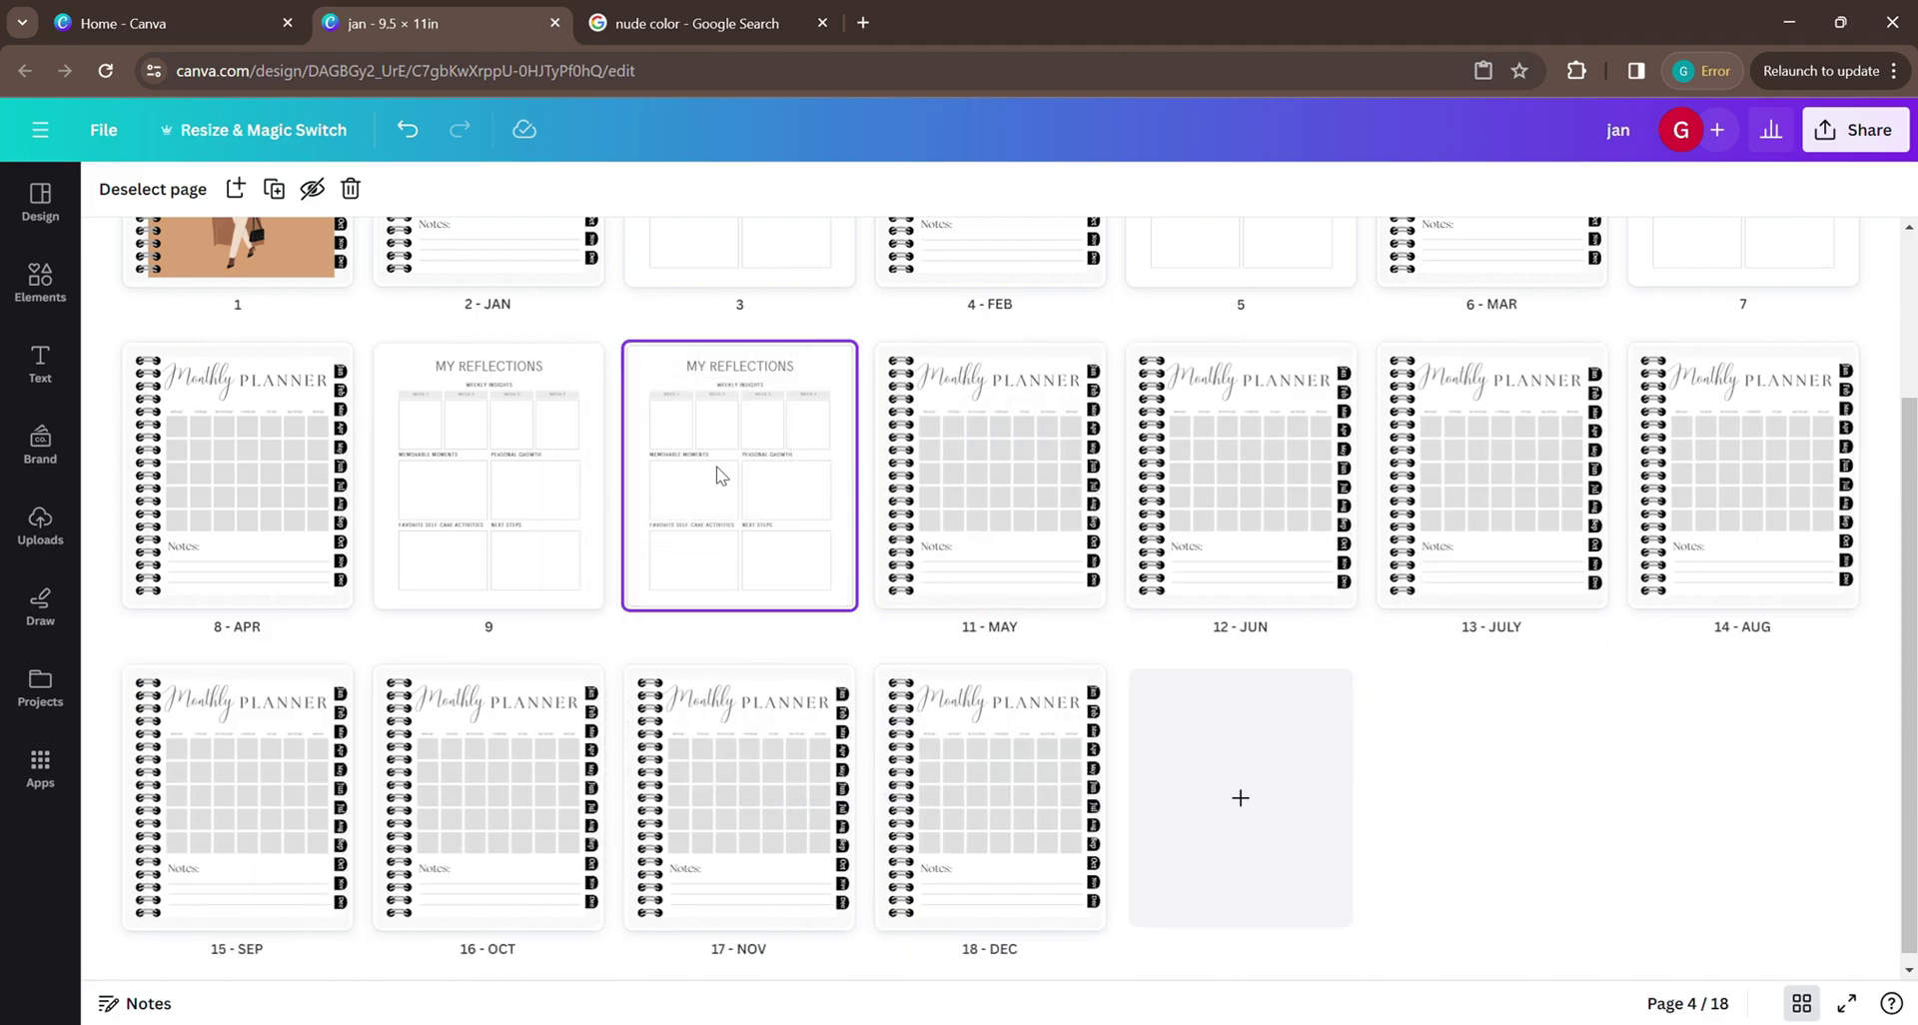
drag(716, 475, 912, 770)
Duplicate the final MY REFLECTIONS page and place one copy after each of MAY, JUN, JULY and AUG.
click(1080, 682)
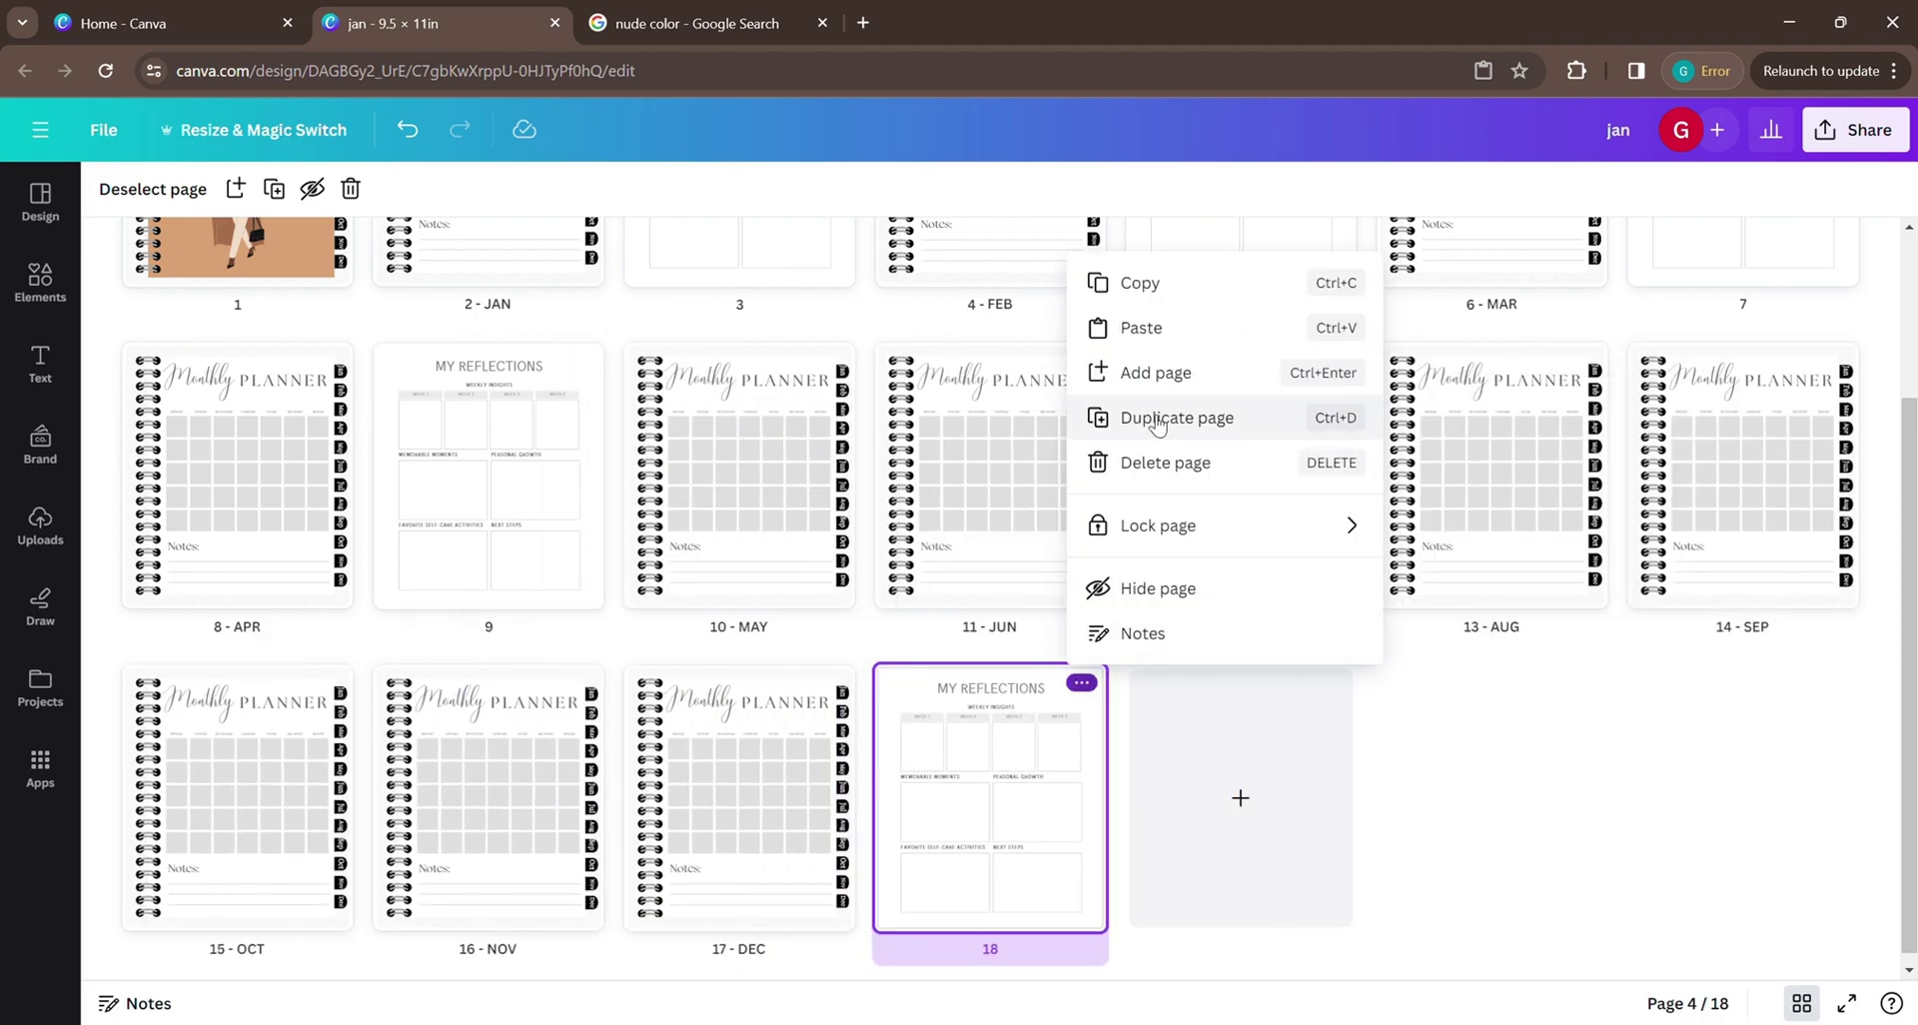
click(1157, 417)
drag(1241, 797, 1491, 475)
click(329, 682)
click(419, 417)
drag(487, 797, 740, 797)
Add duplicated MY REFLECTIONS pages after SEP, OCT and NOV.
click(831, 682)
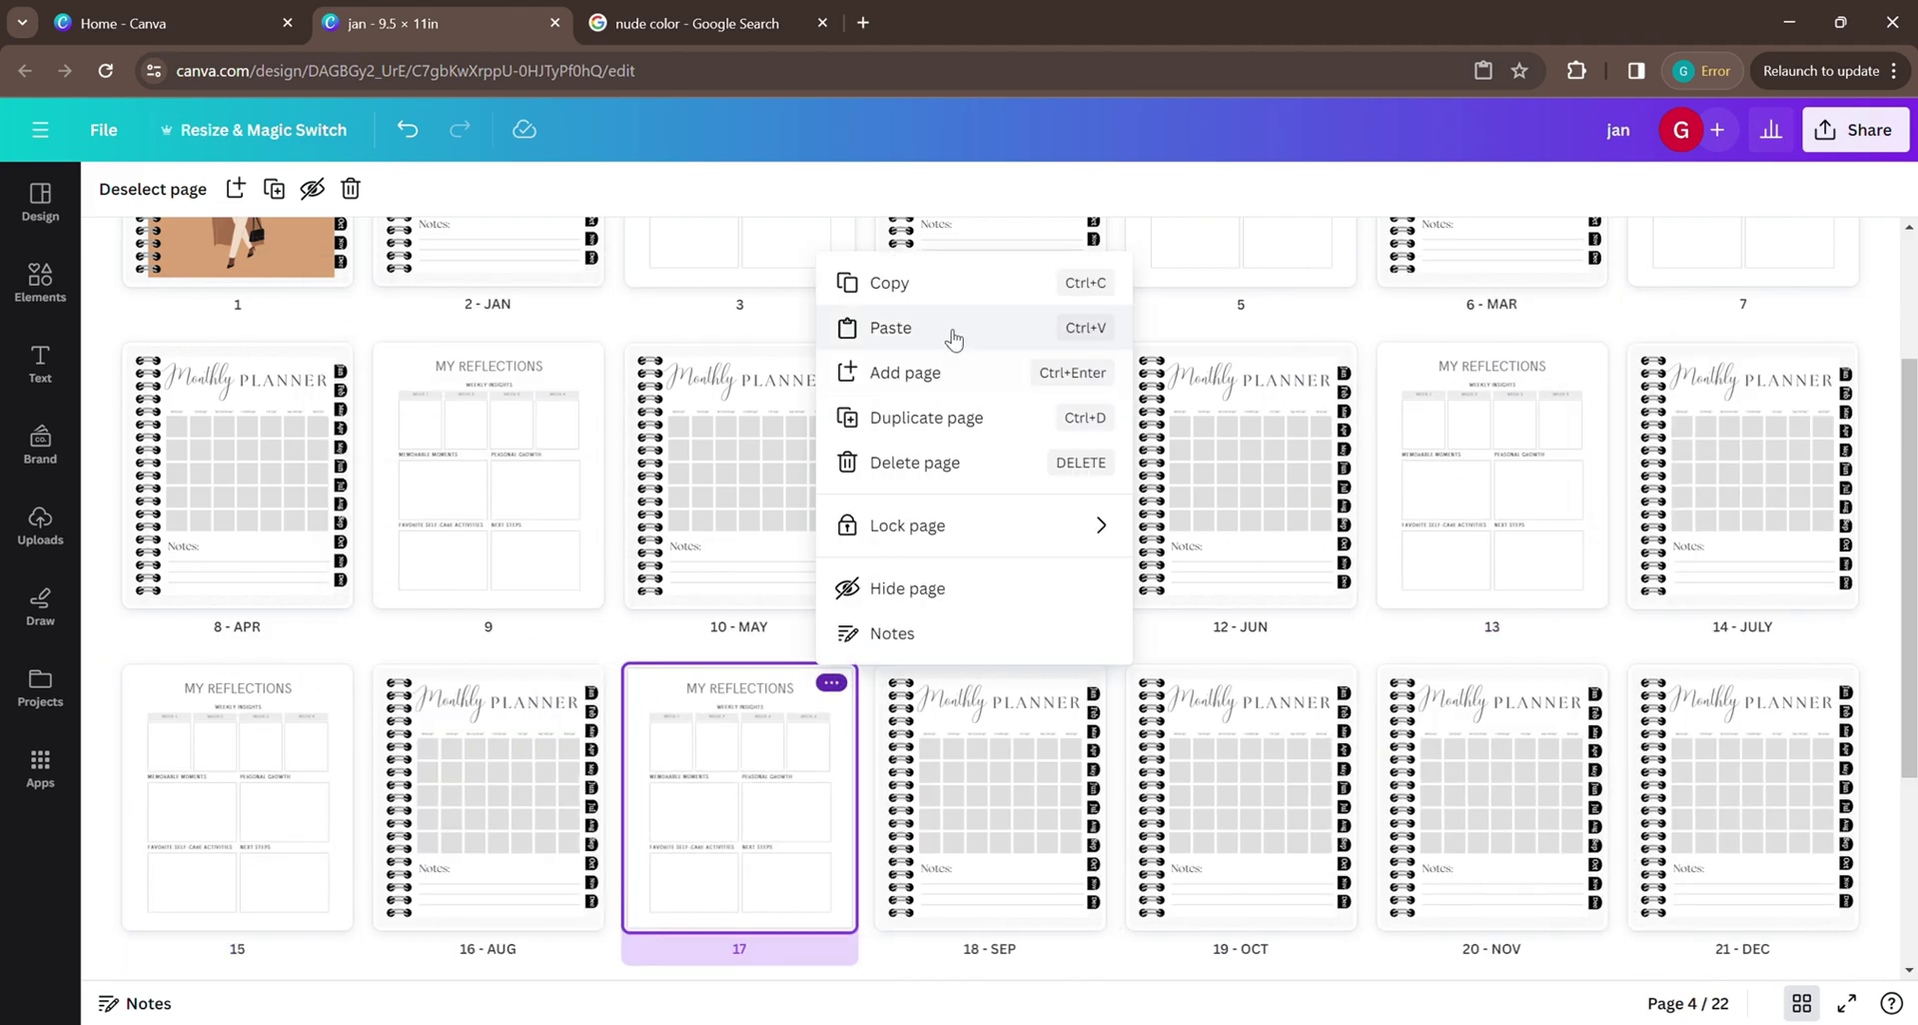
click(934, 417)
click(1413, 386)
key(ctrl+d)
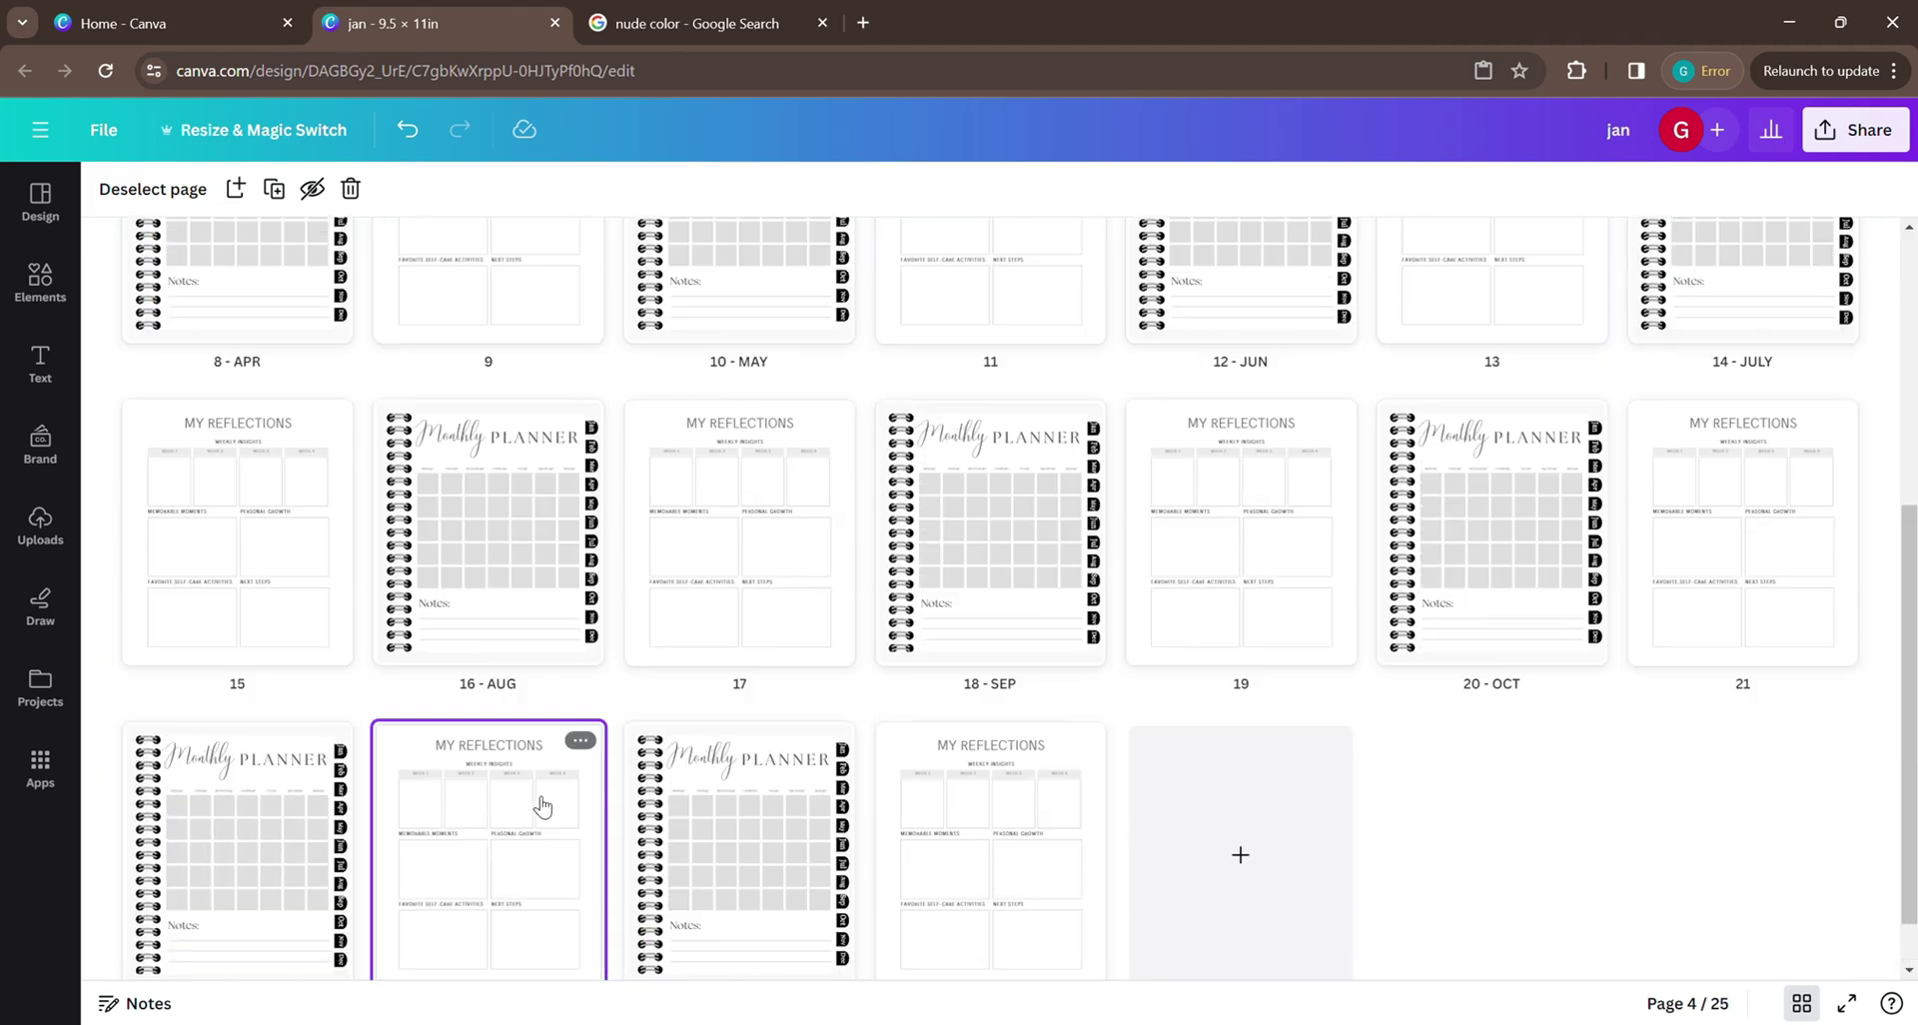
Review the order of the month and reflection pages in the page grid and check the last reflection pages at full view.
scroll(493, 796, up, 5)
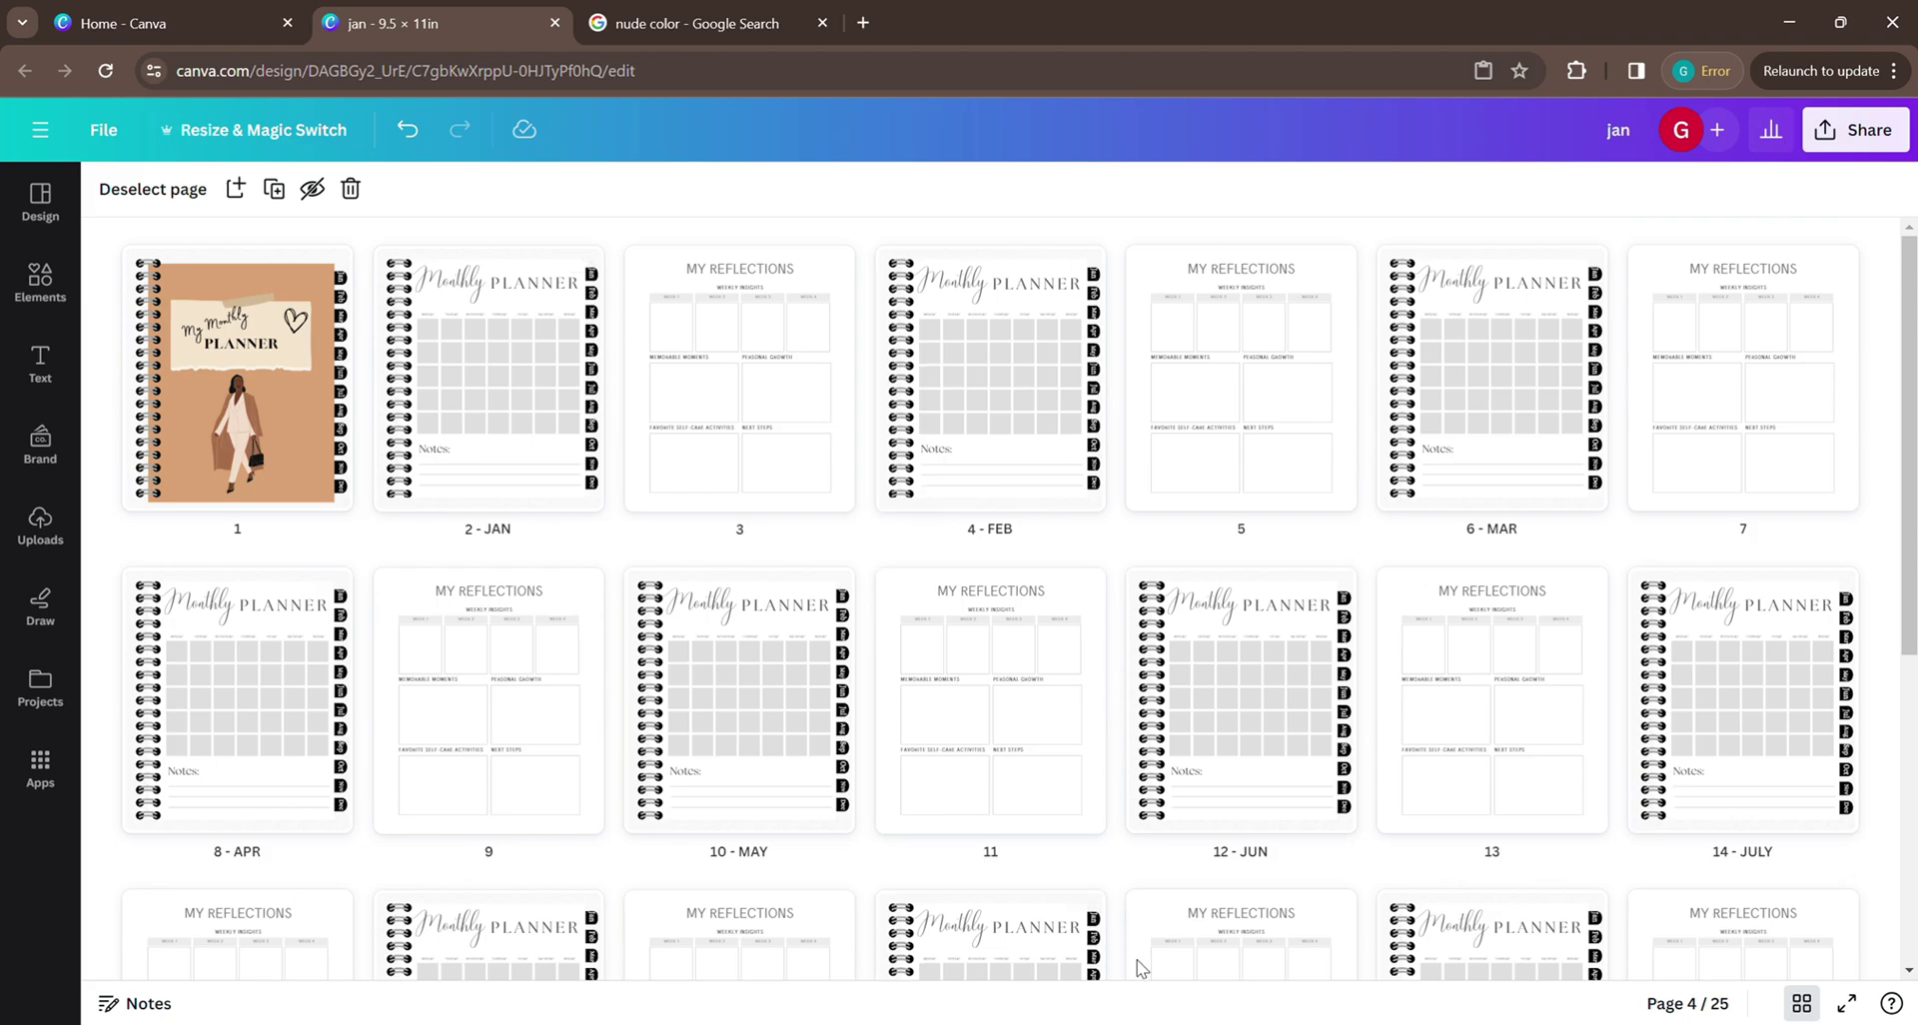
scroll(1499, 600, down, 5)
click(1801, 1003)
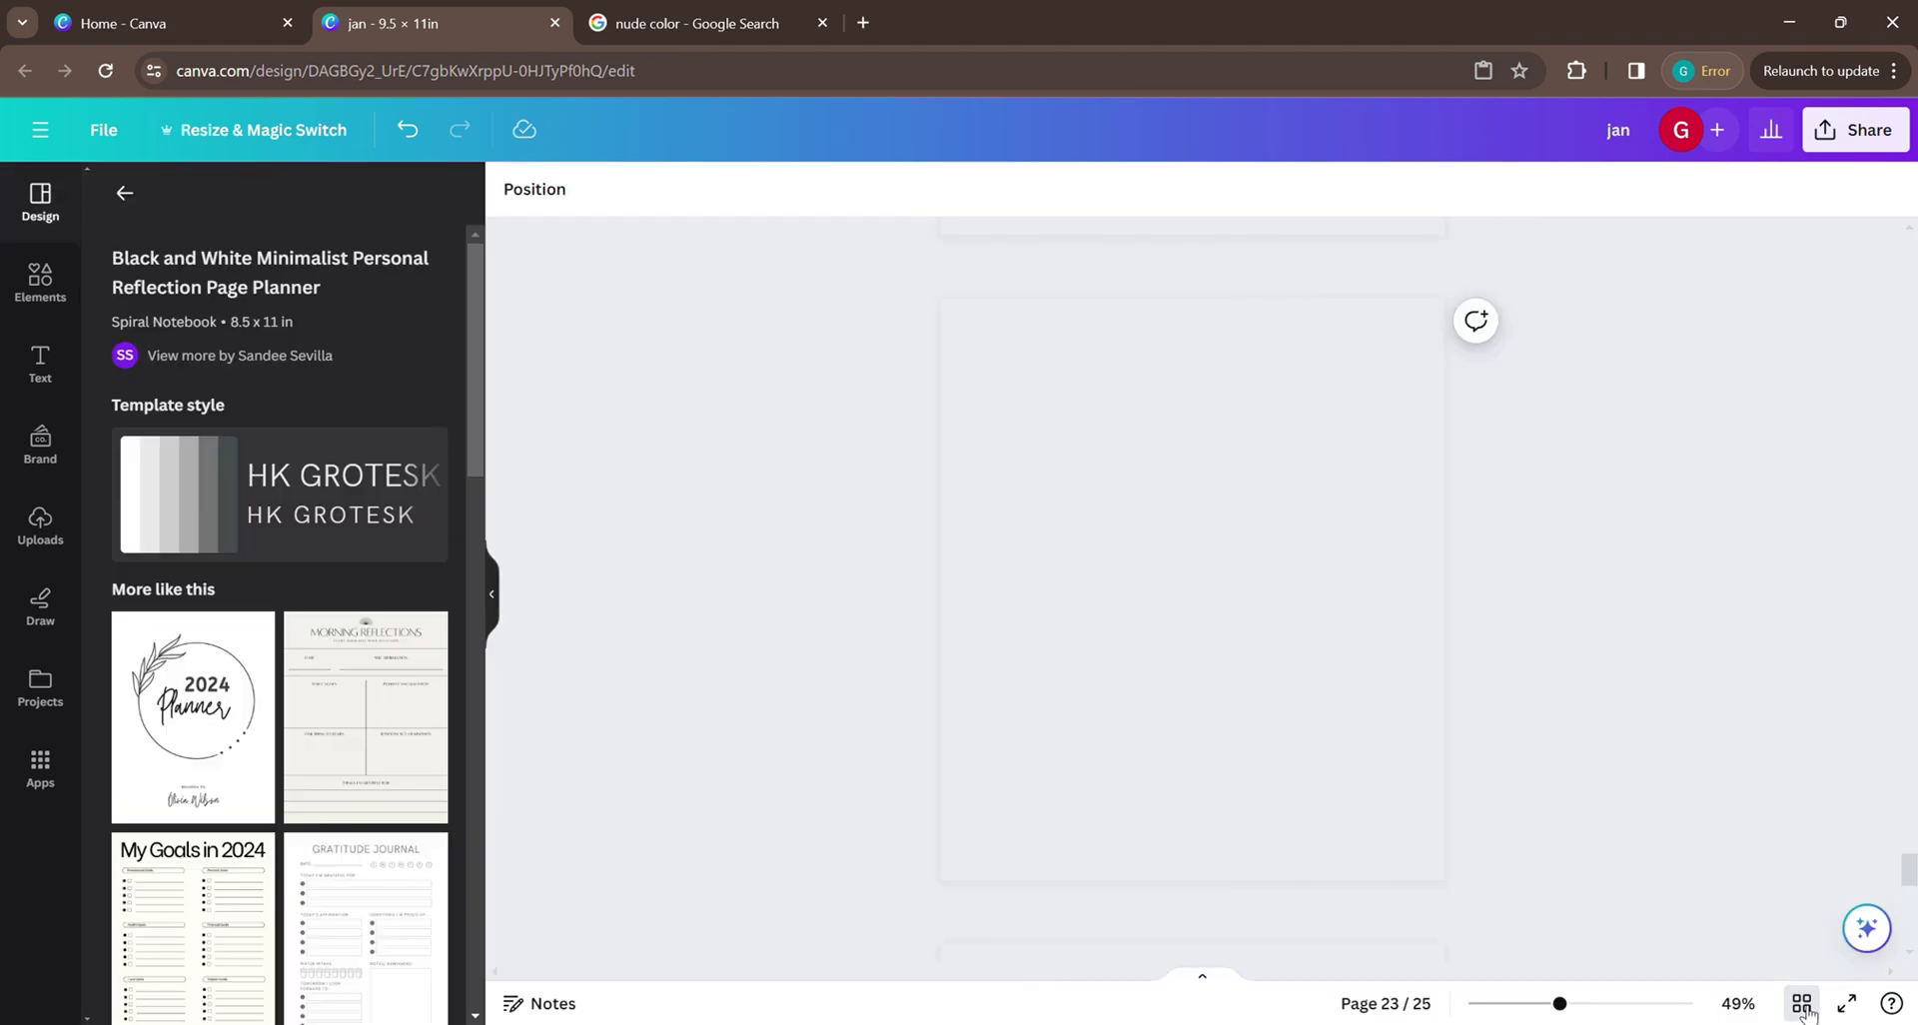
click(1039, 410)
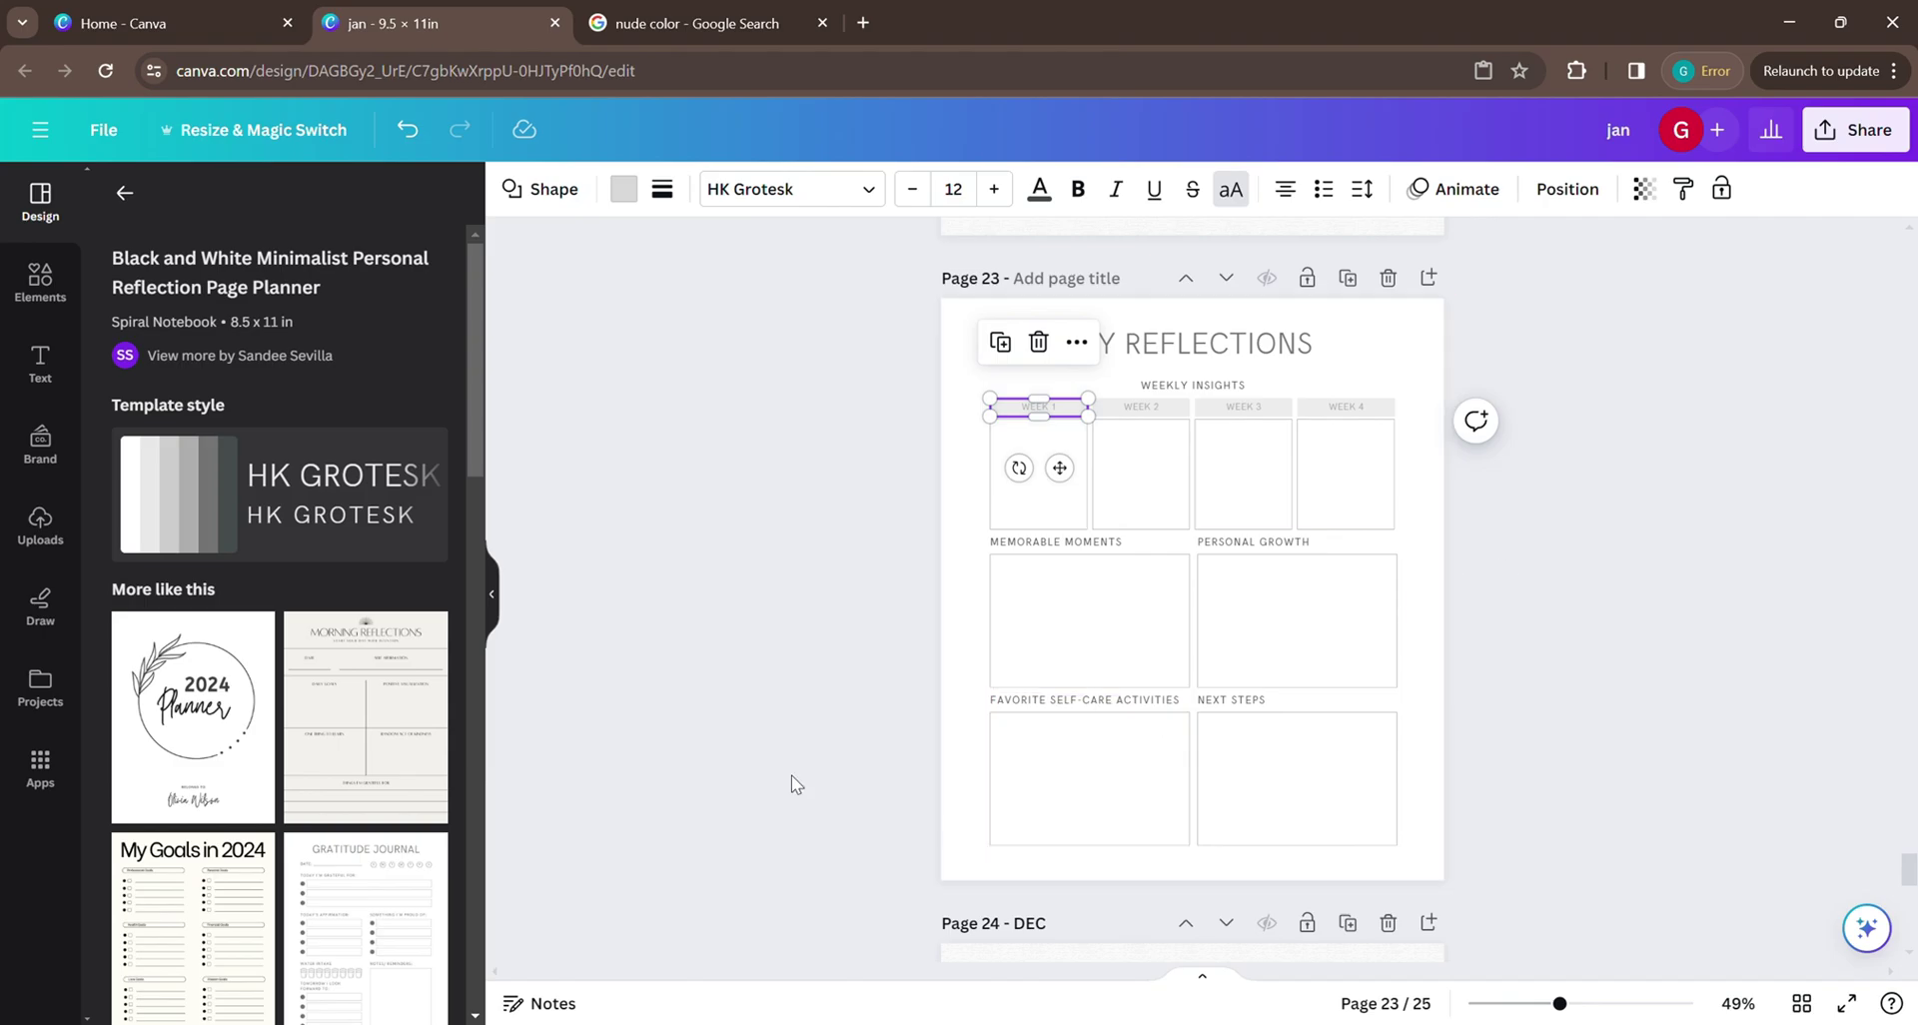
scroll(946, 596, down, 10)
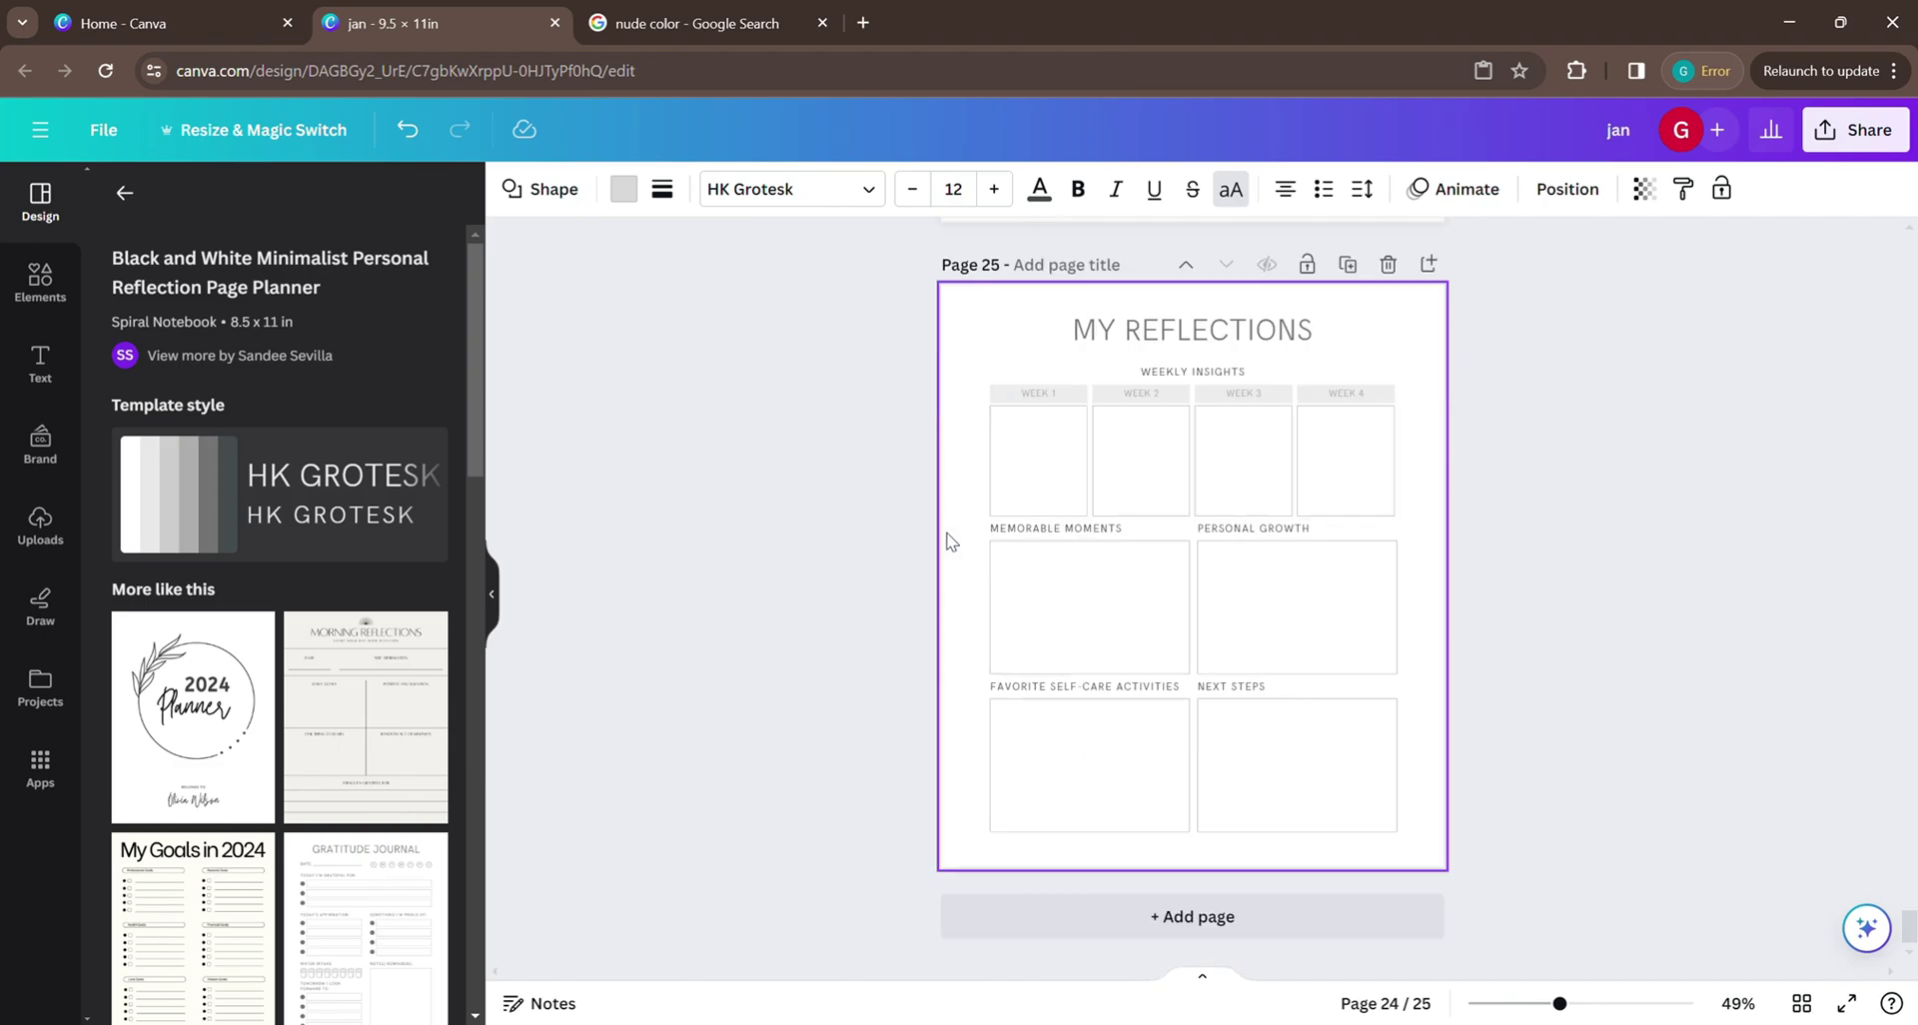
scroll(989, 536, up, 3)
scroll(992, 518, down, 3)
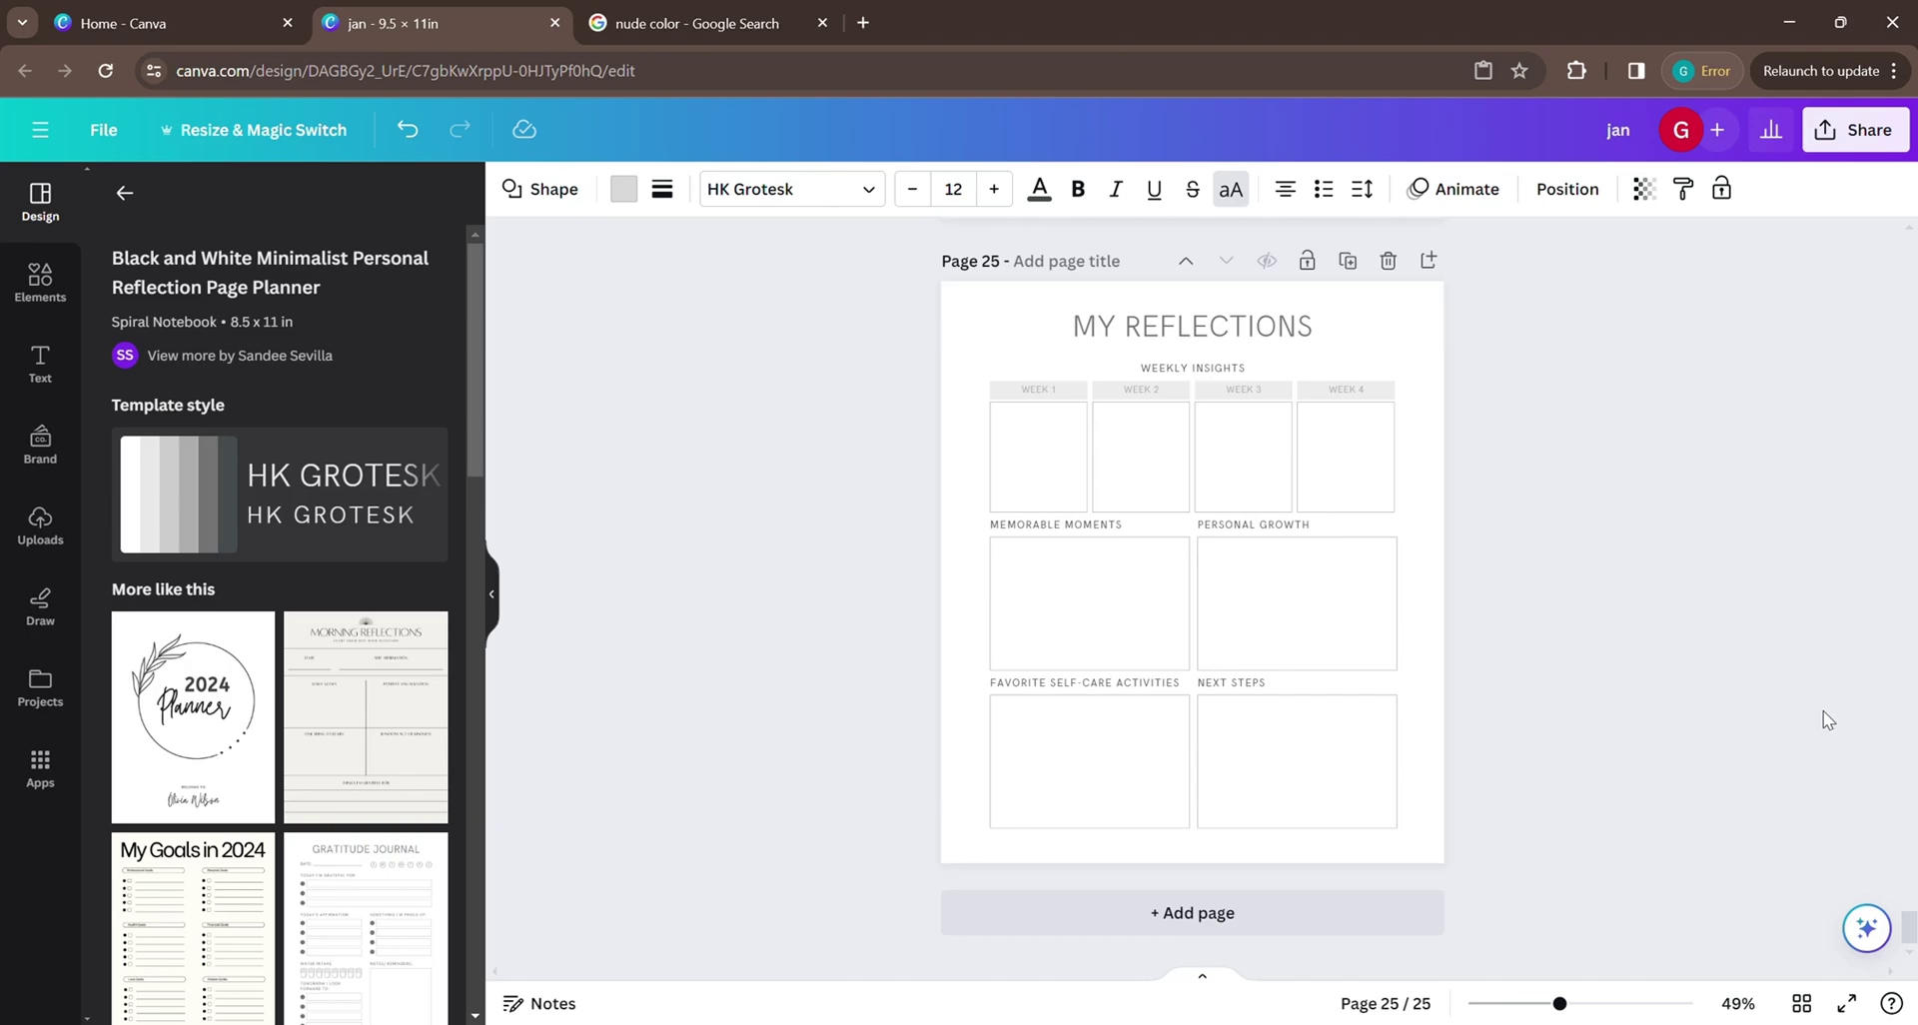
click(1813, 1009)
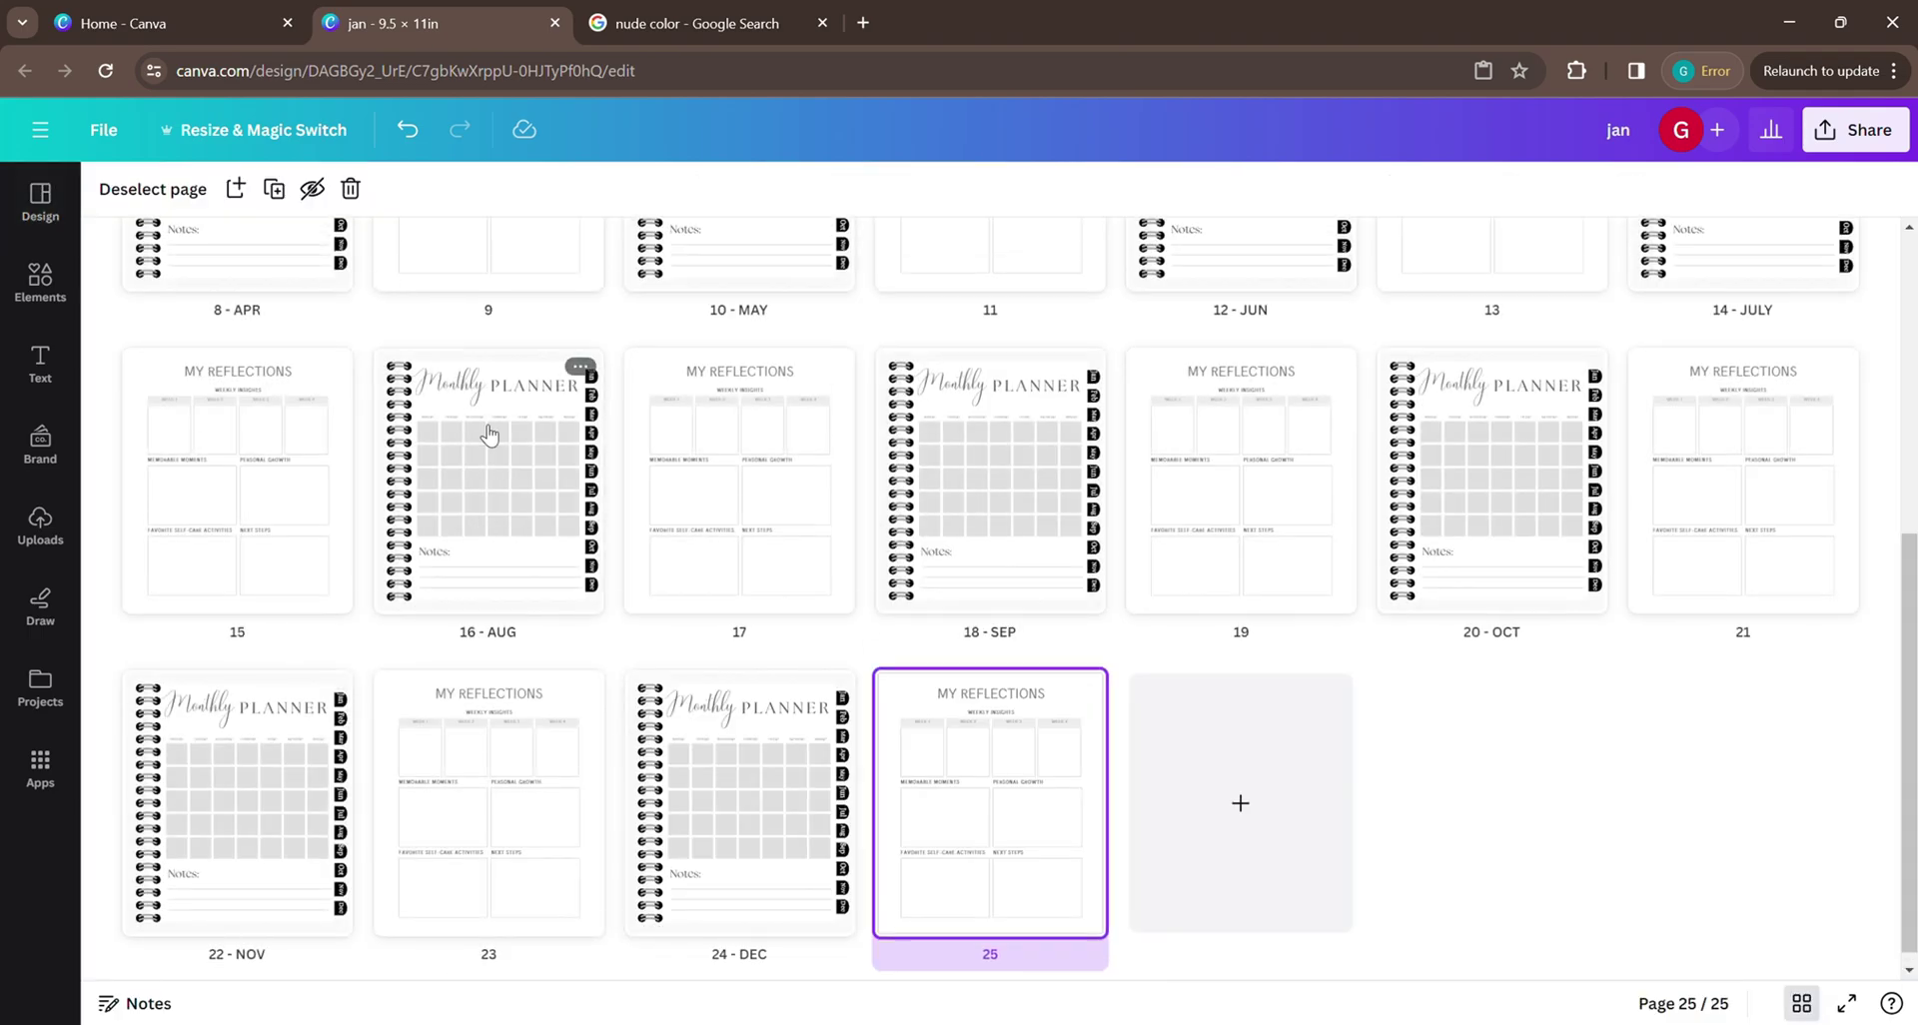
scroll(418, 243, up, 5)
drag(125, 371, 259, 455)
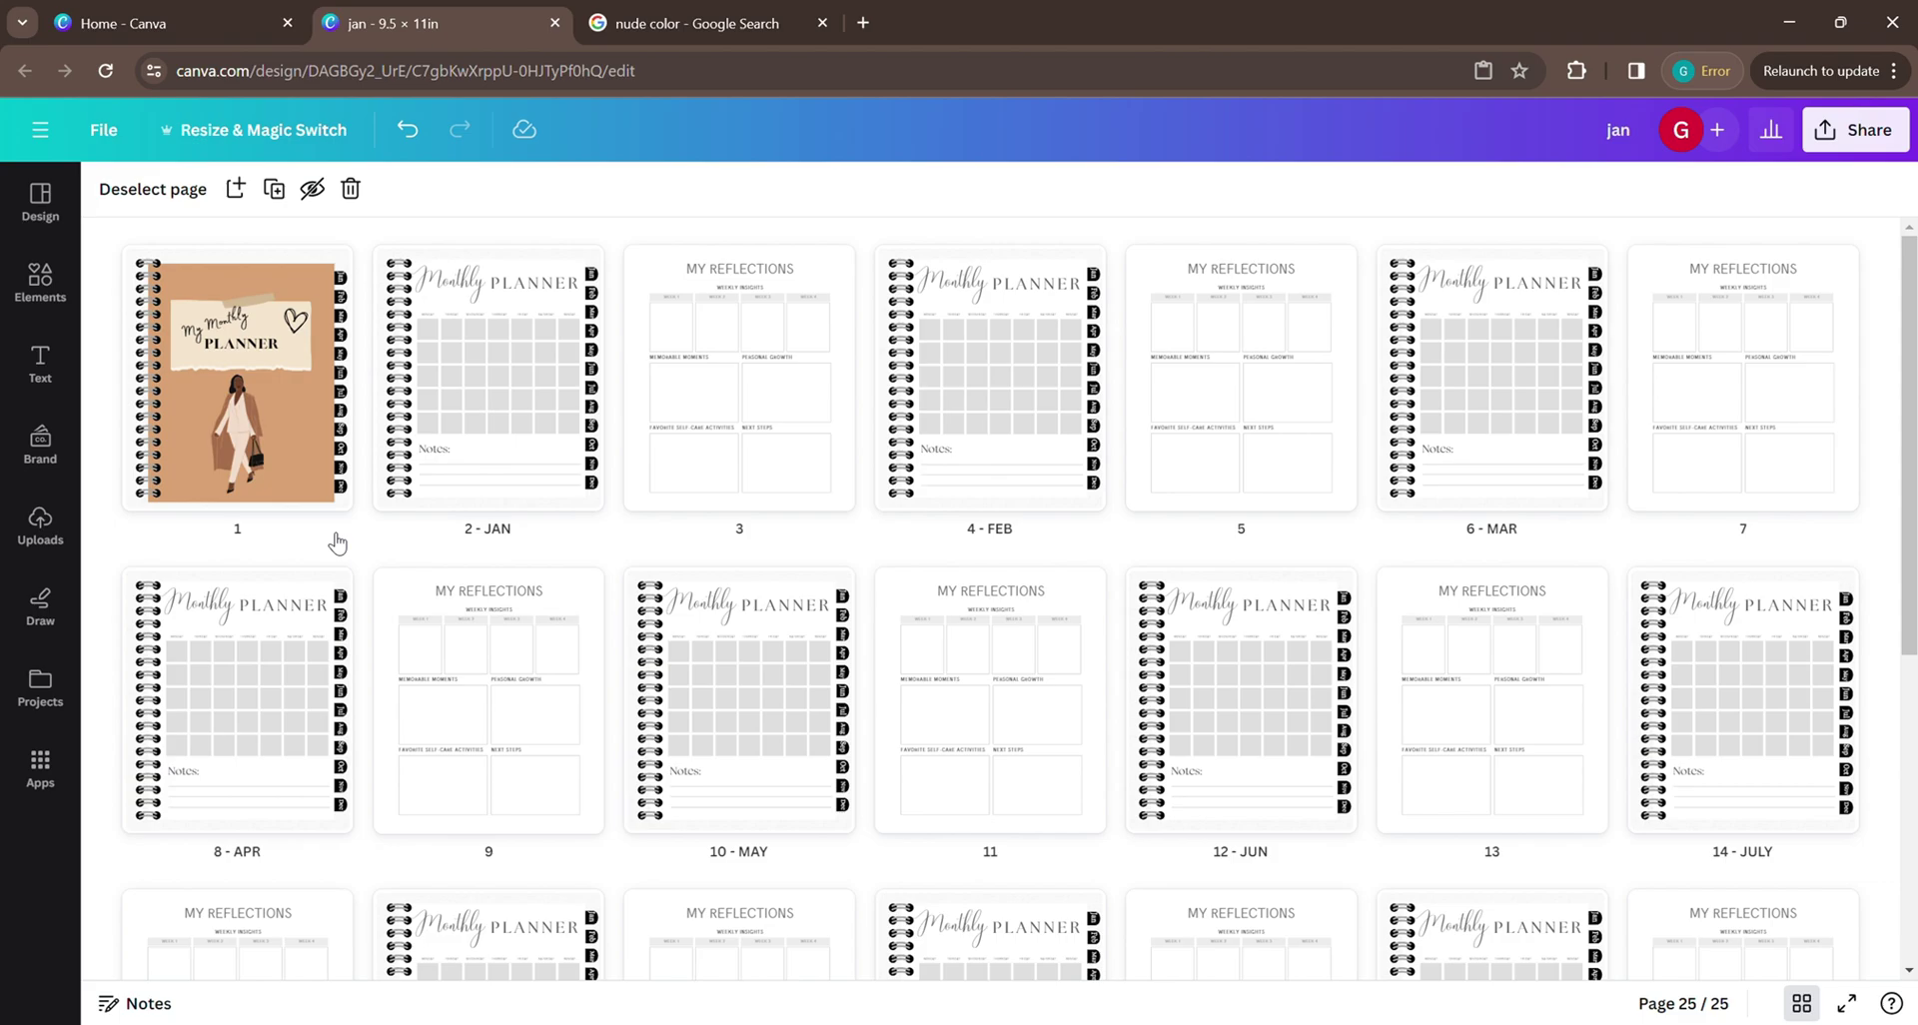
scroll(1238, 785, down, 5)
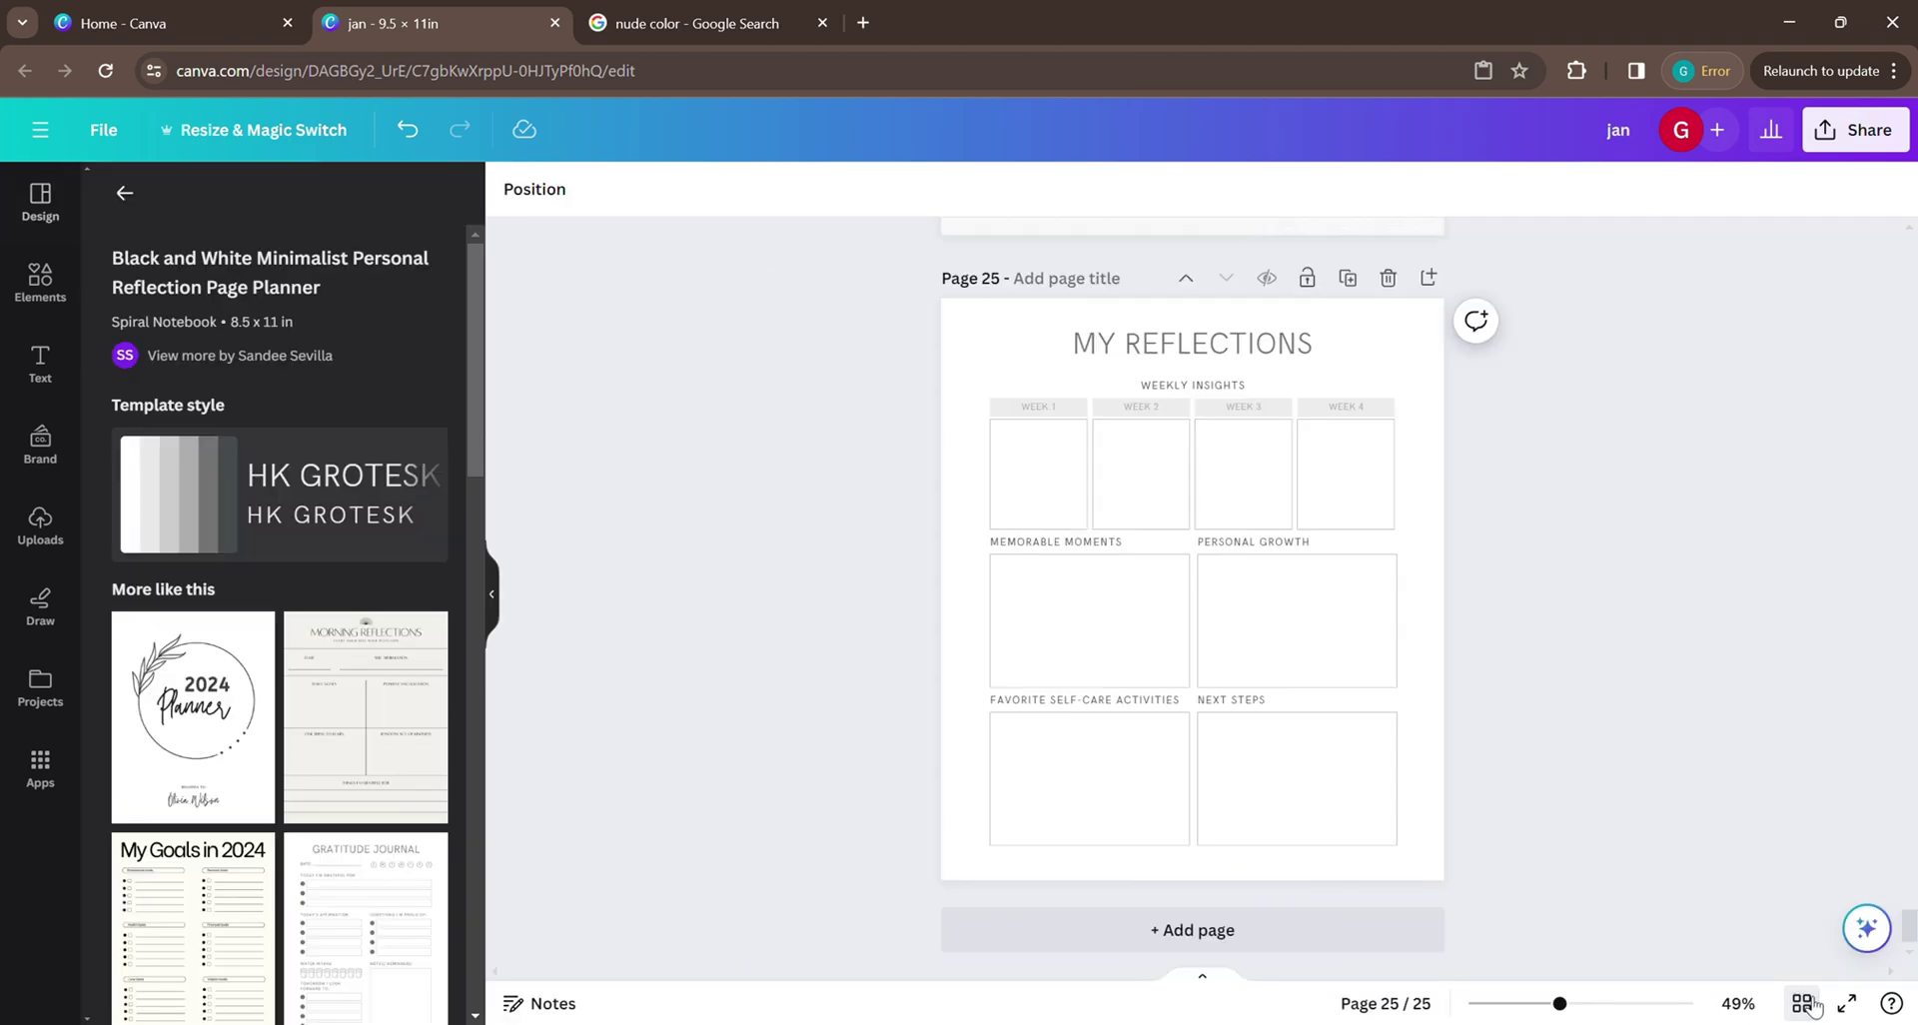
click(1801, 1002)
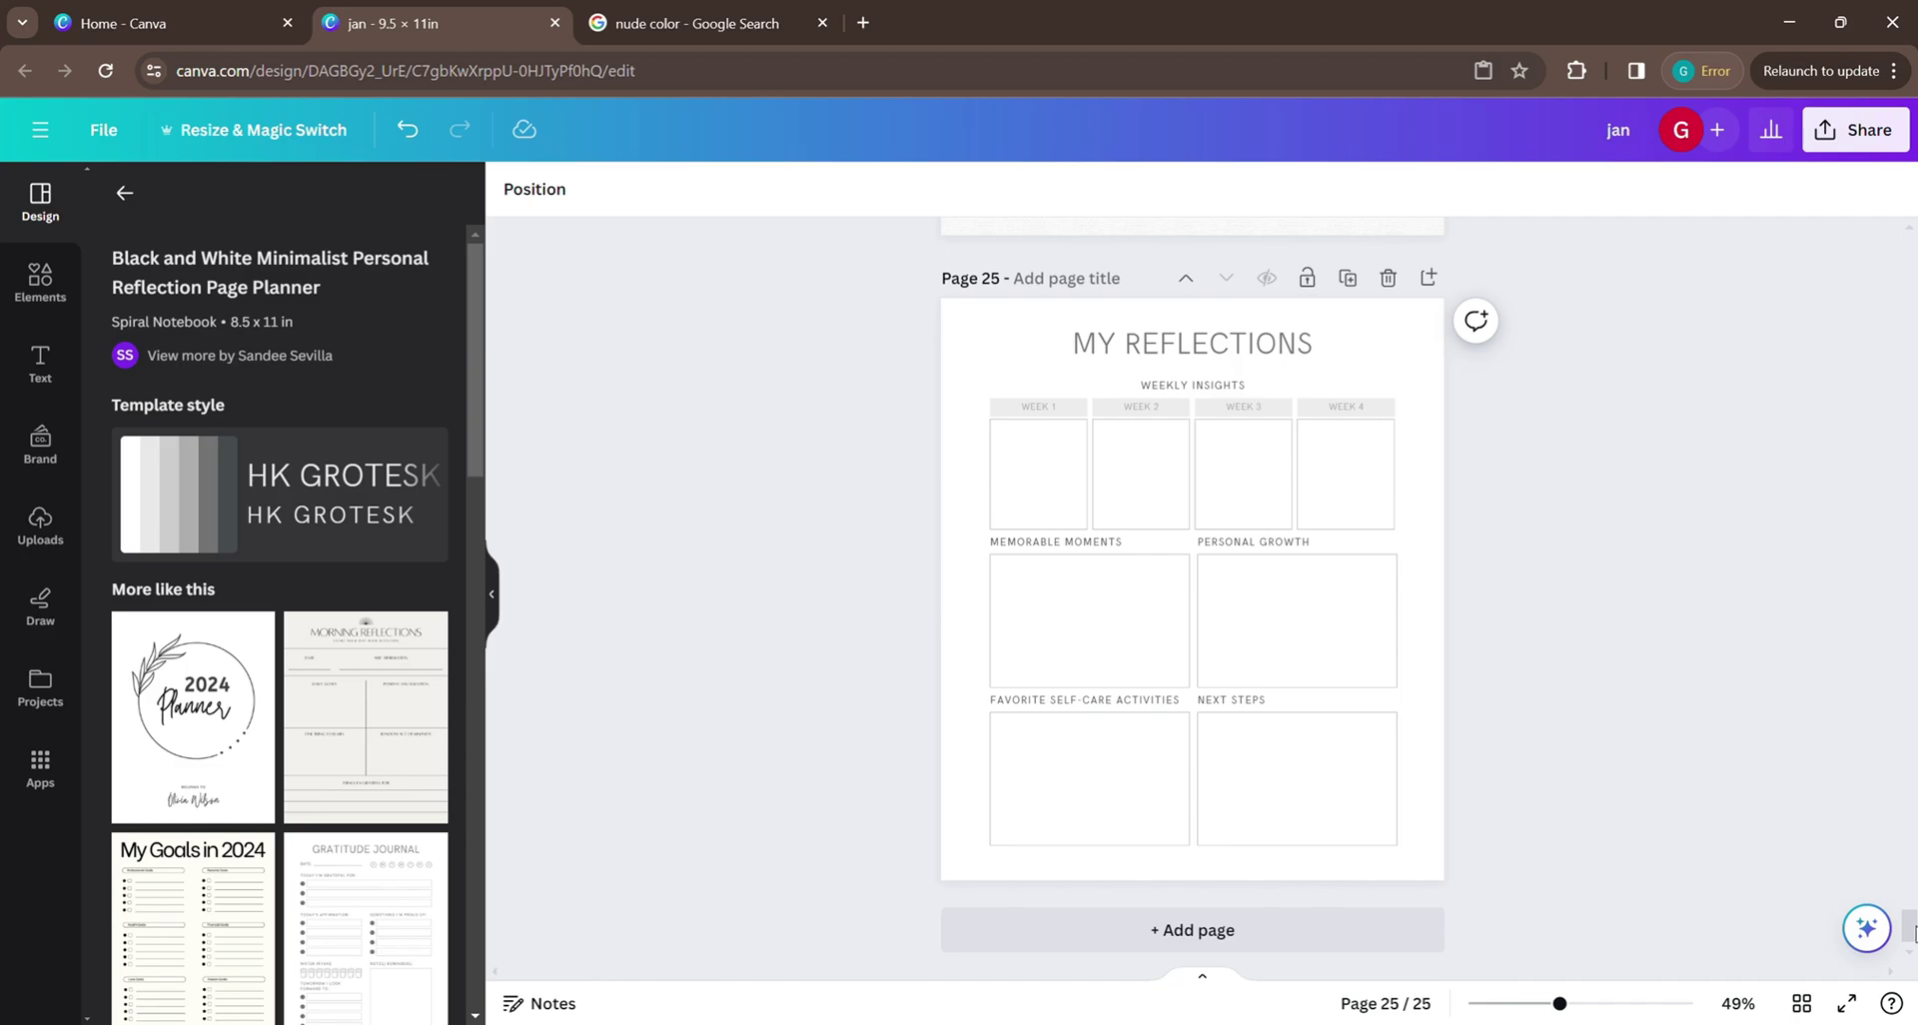
Shift the spiral binding on the cover page slightly down to line up with the brown cover's height.
drag(1908, 929, 1908, 259)
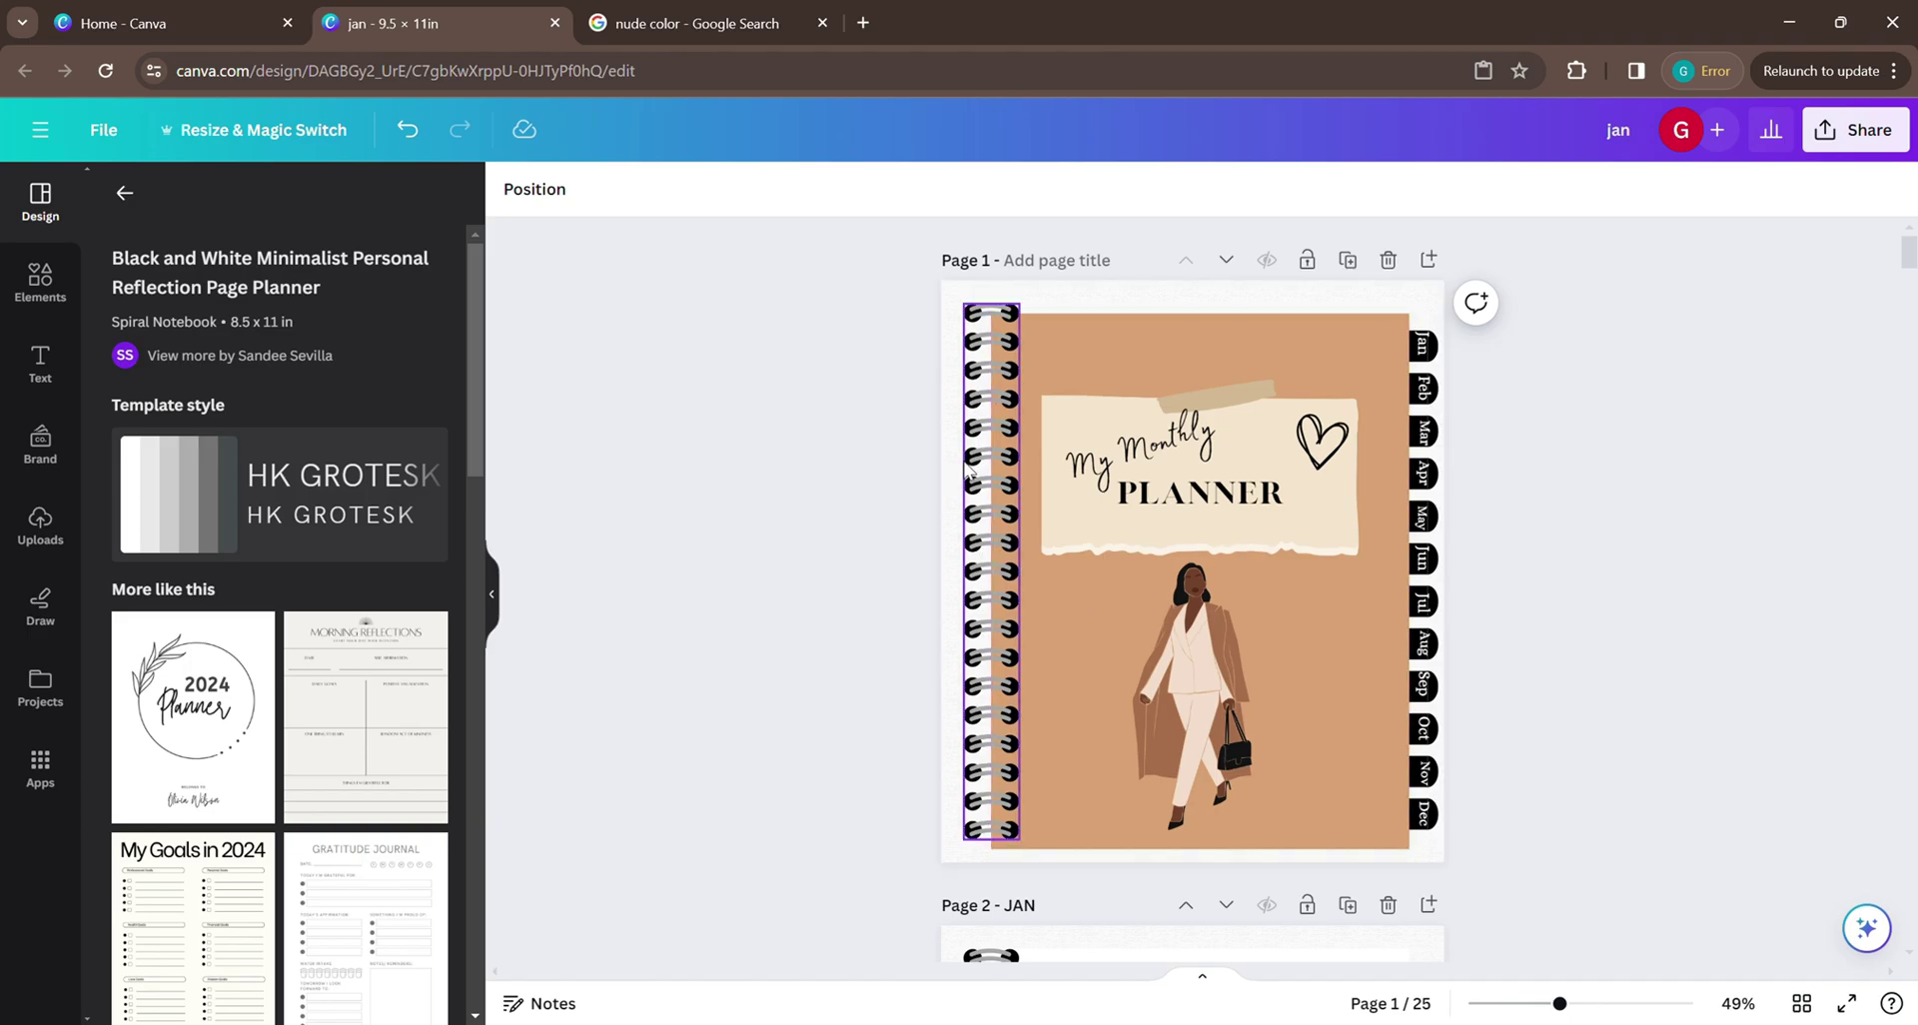
drag(971, 465, 979, 483)
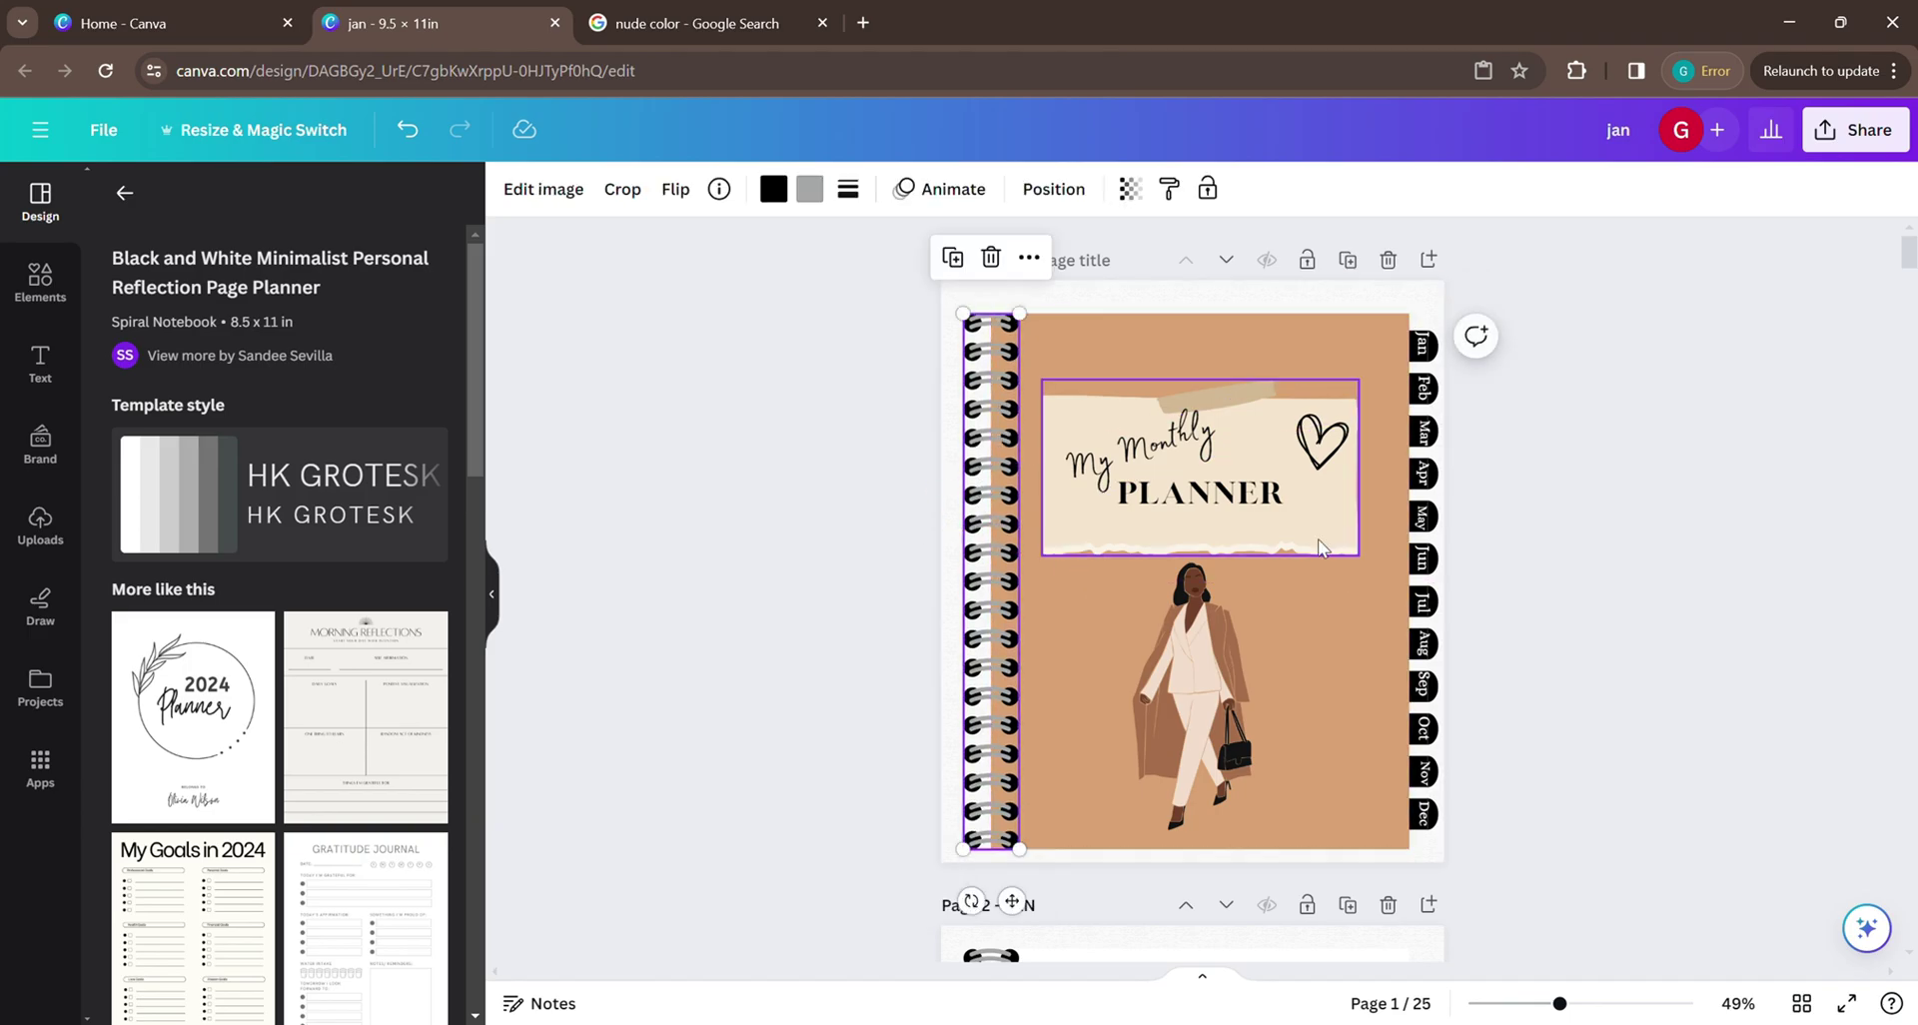
click(1644, 539)
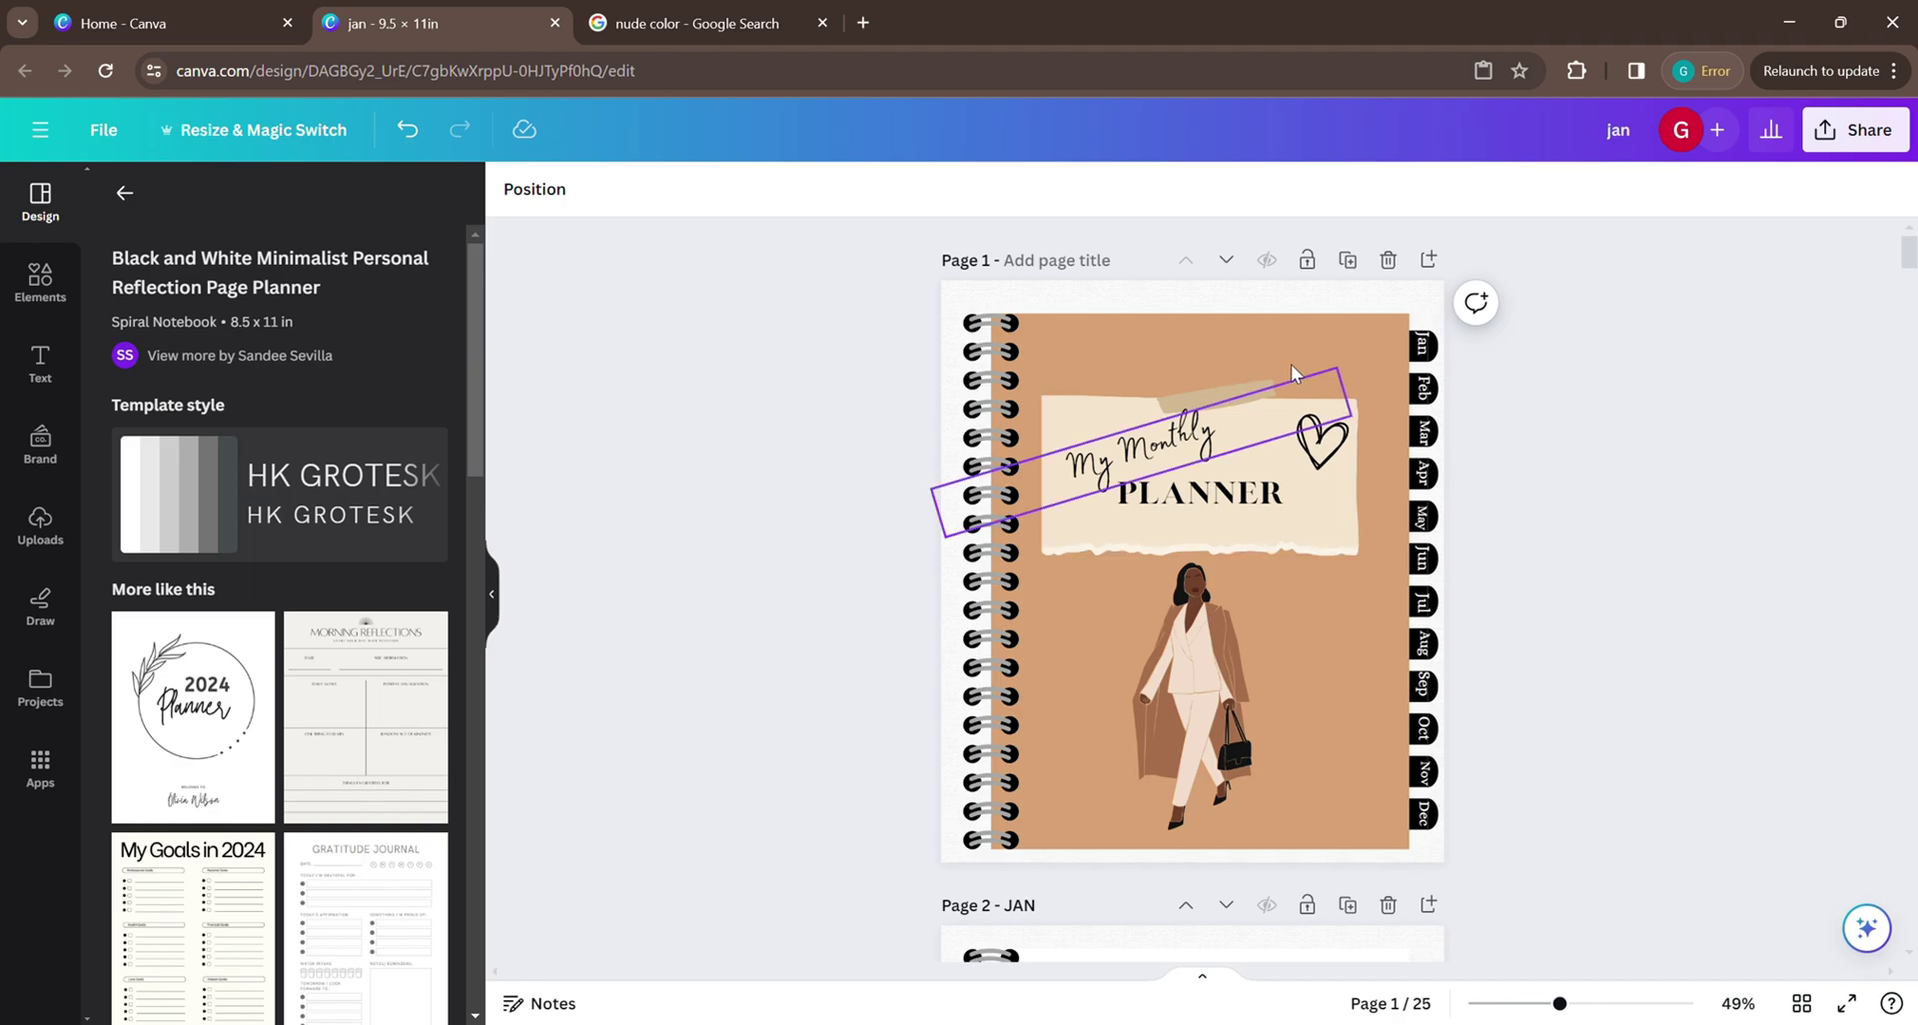
Rename the design as "Undated monthly planner MRR".
scroll(1174, 402, down, 5)
scroll(1173, 402, down, 3)
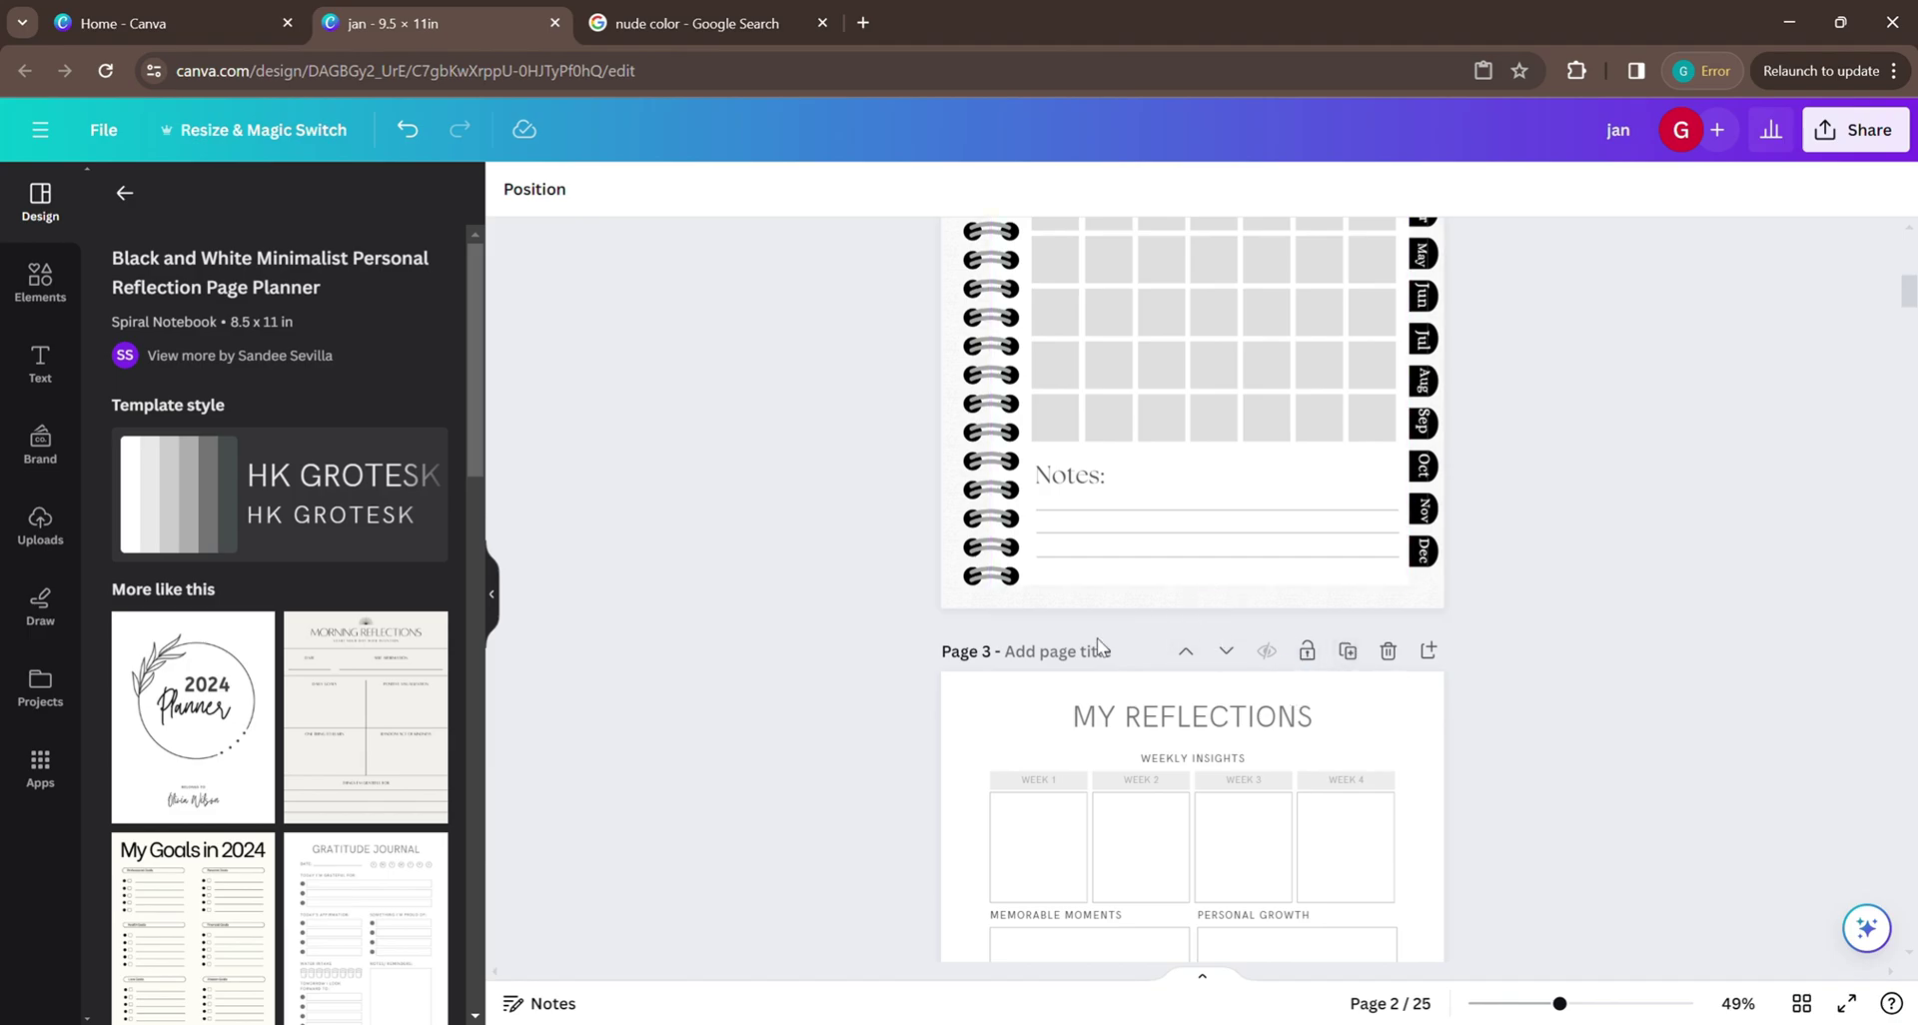
scroll(1599, 693, down, 2)
scroll(1598, 693, down, 5)
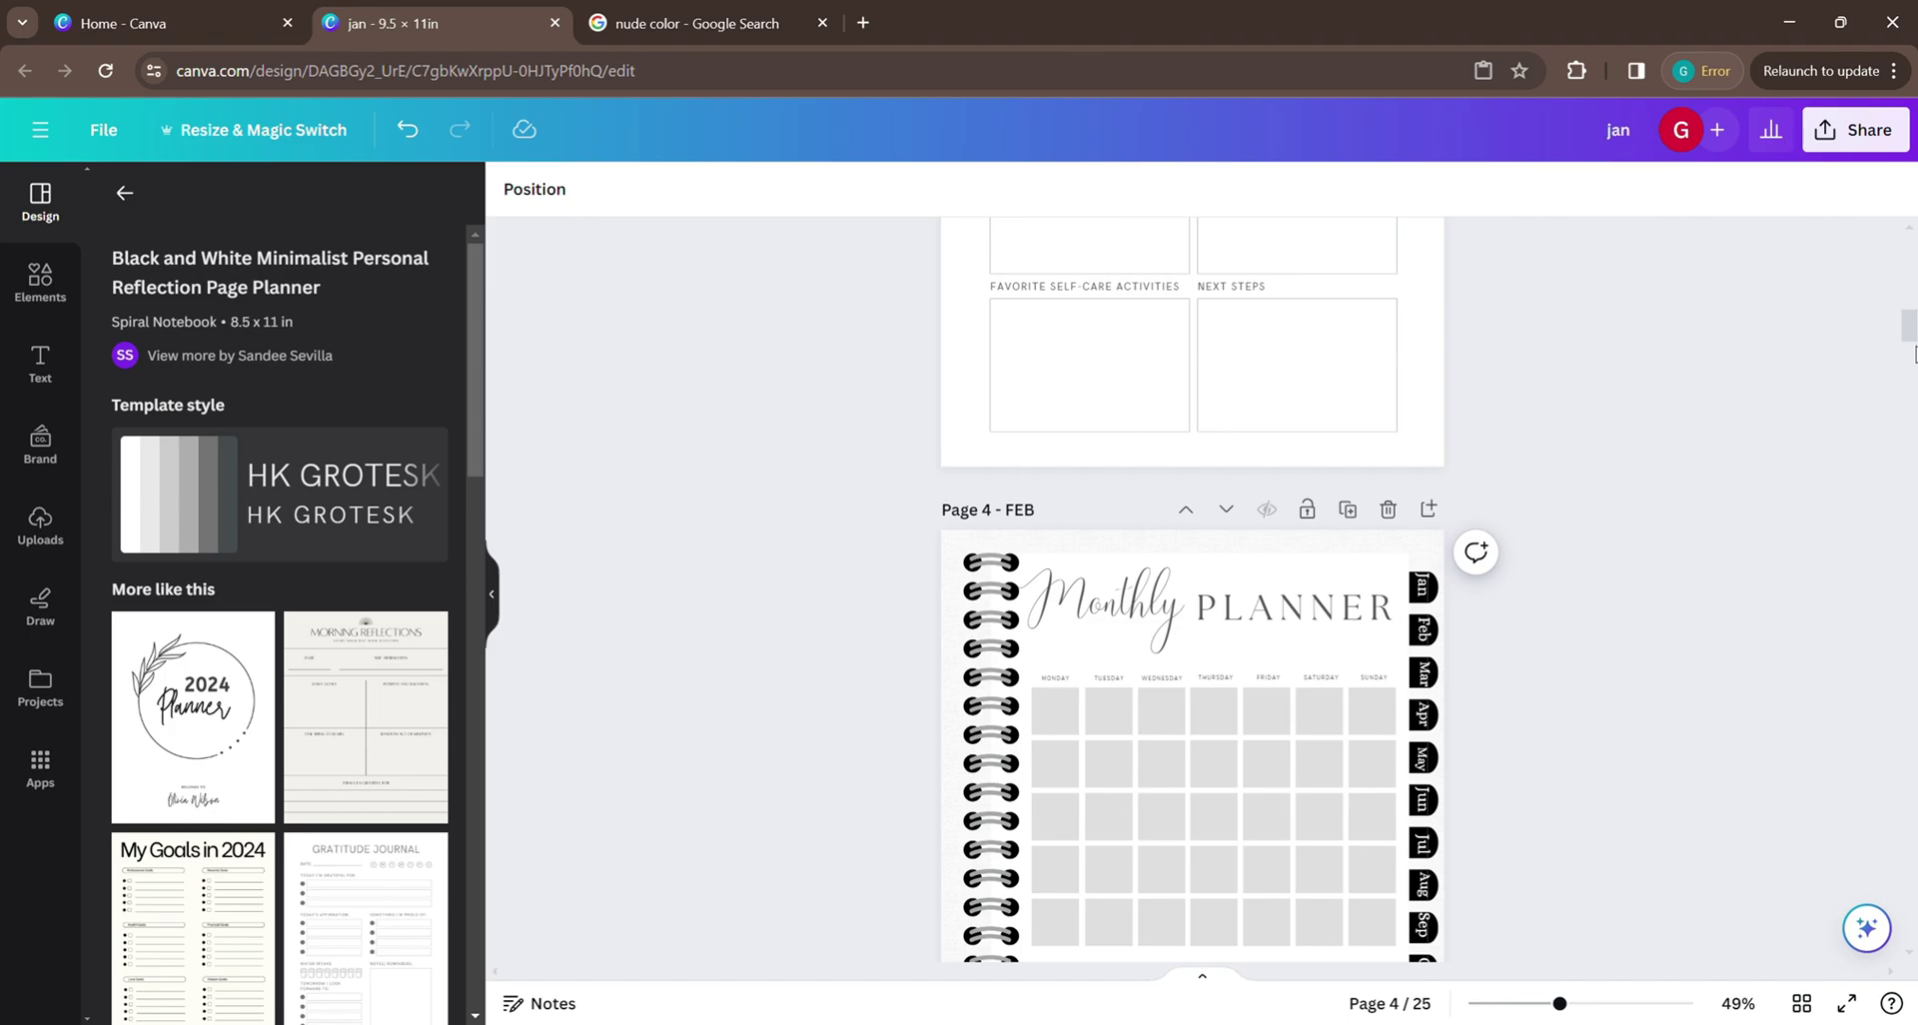
drag(1908, 325, 1787, 180)
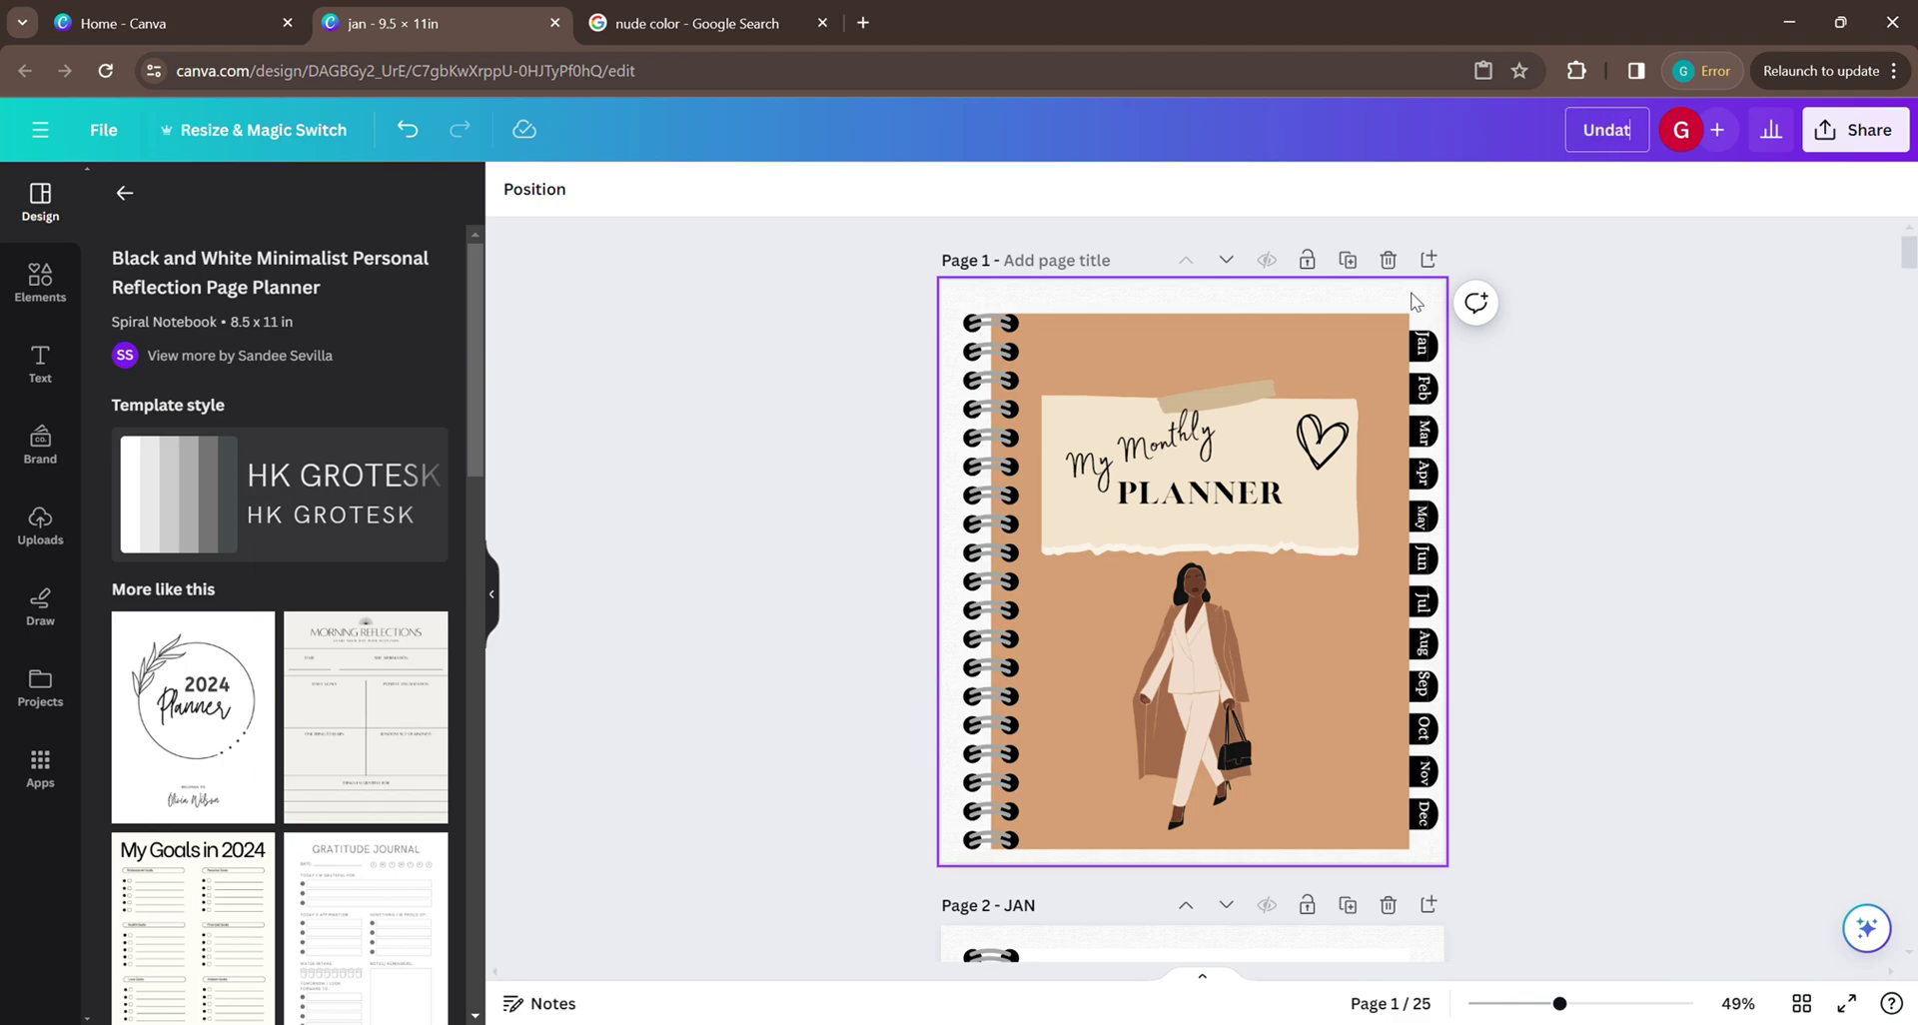
text(Undated monthly p)
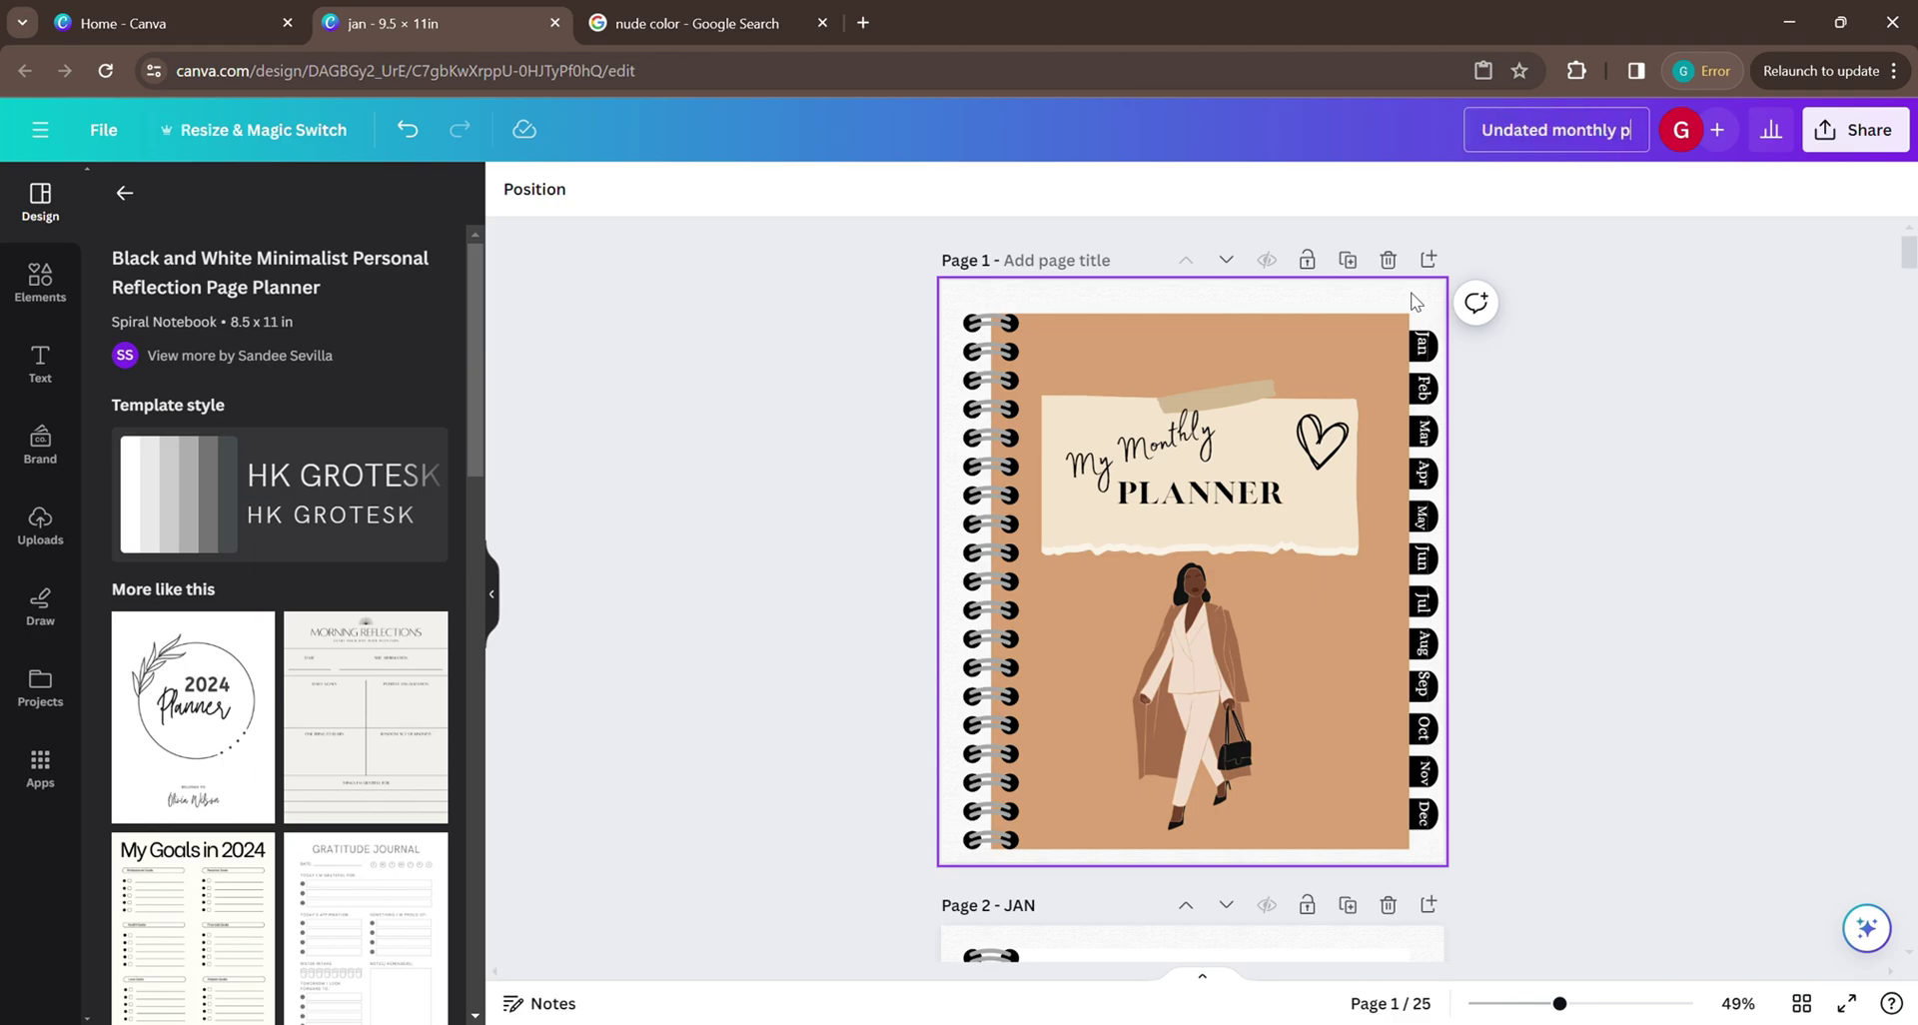
text(lanner MRR)
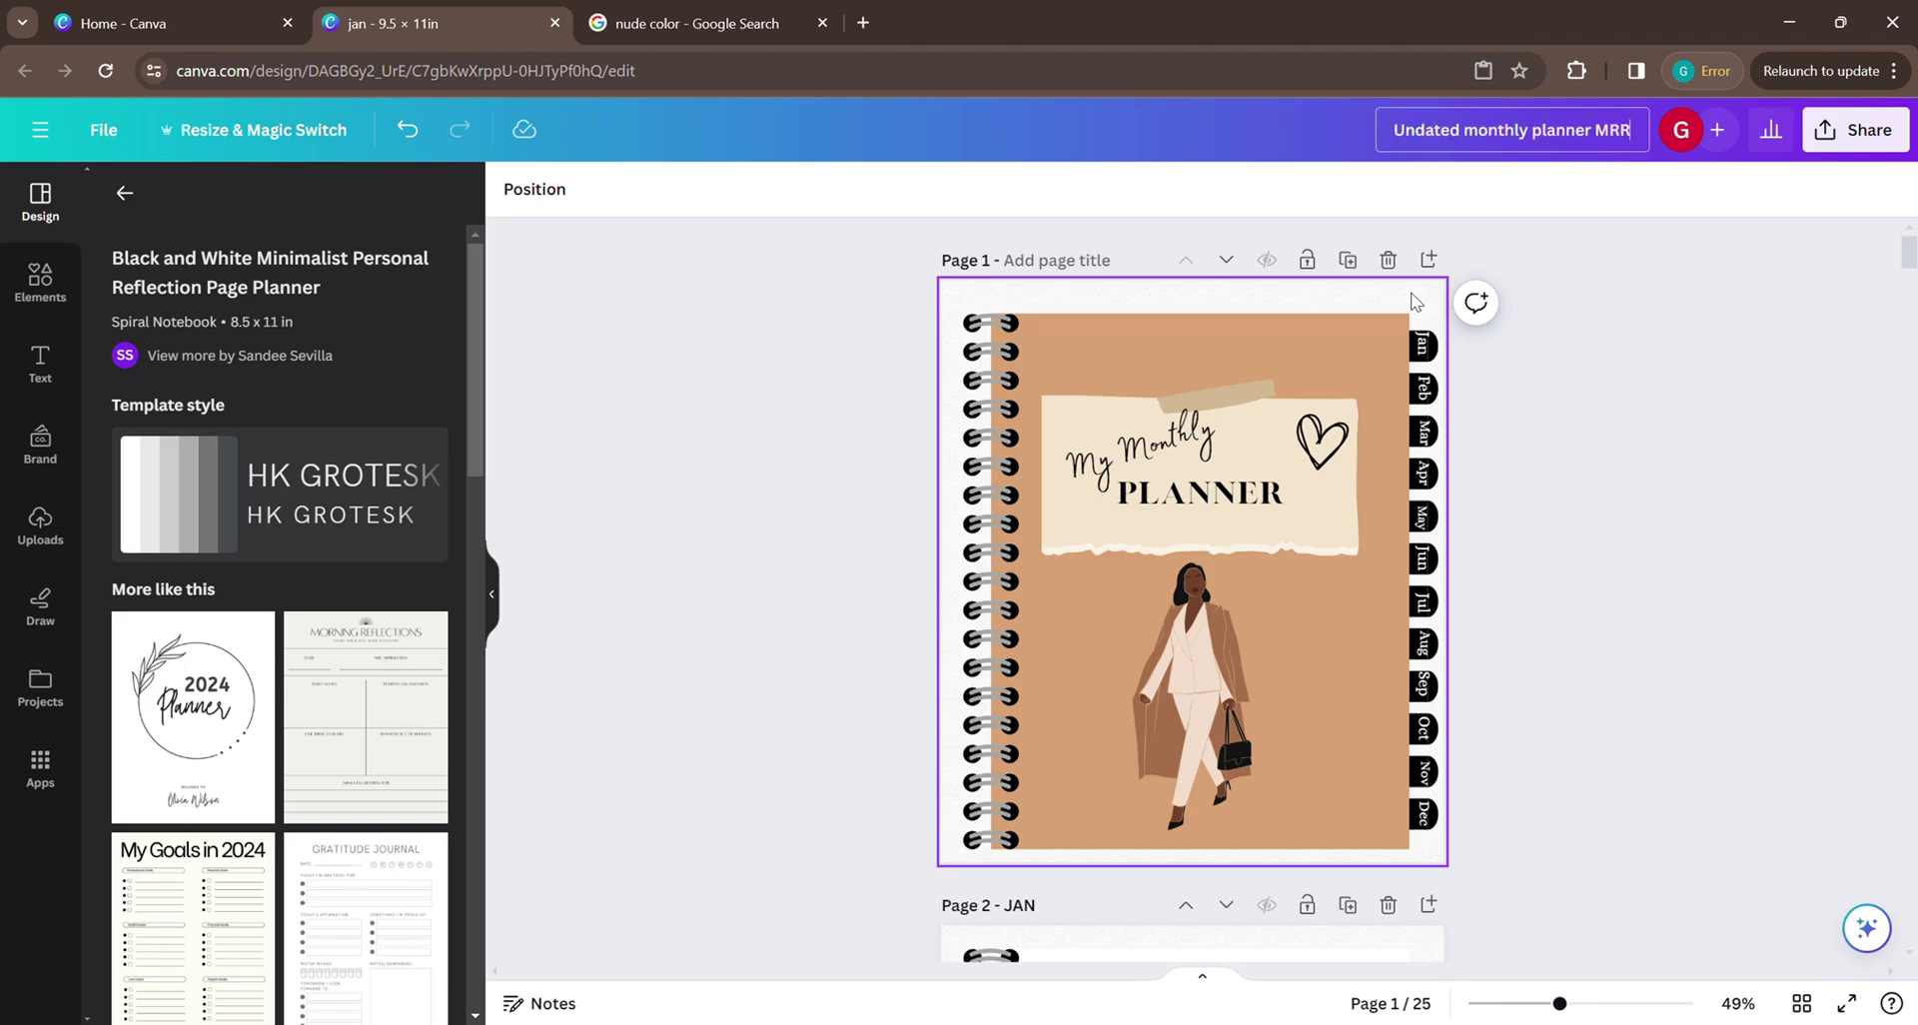
click(1750, 299)
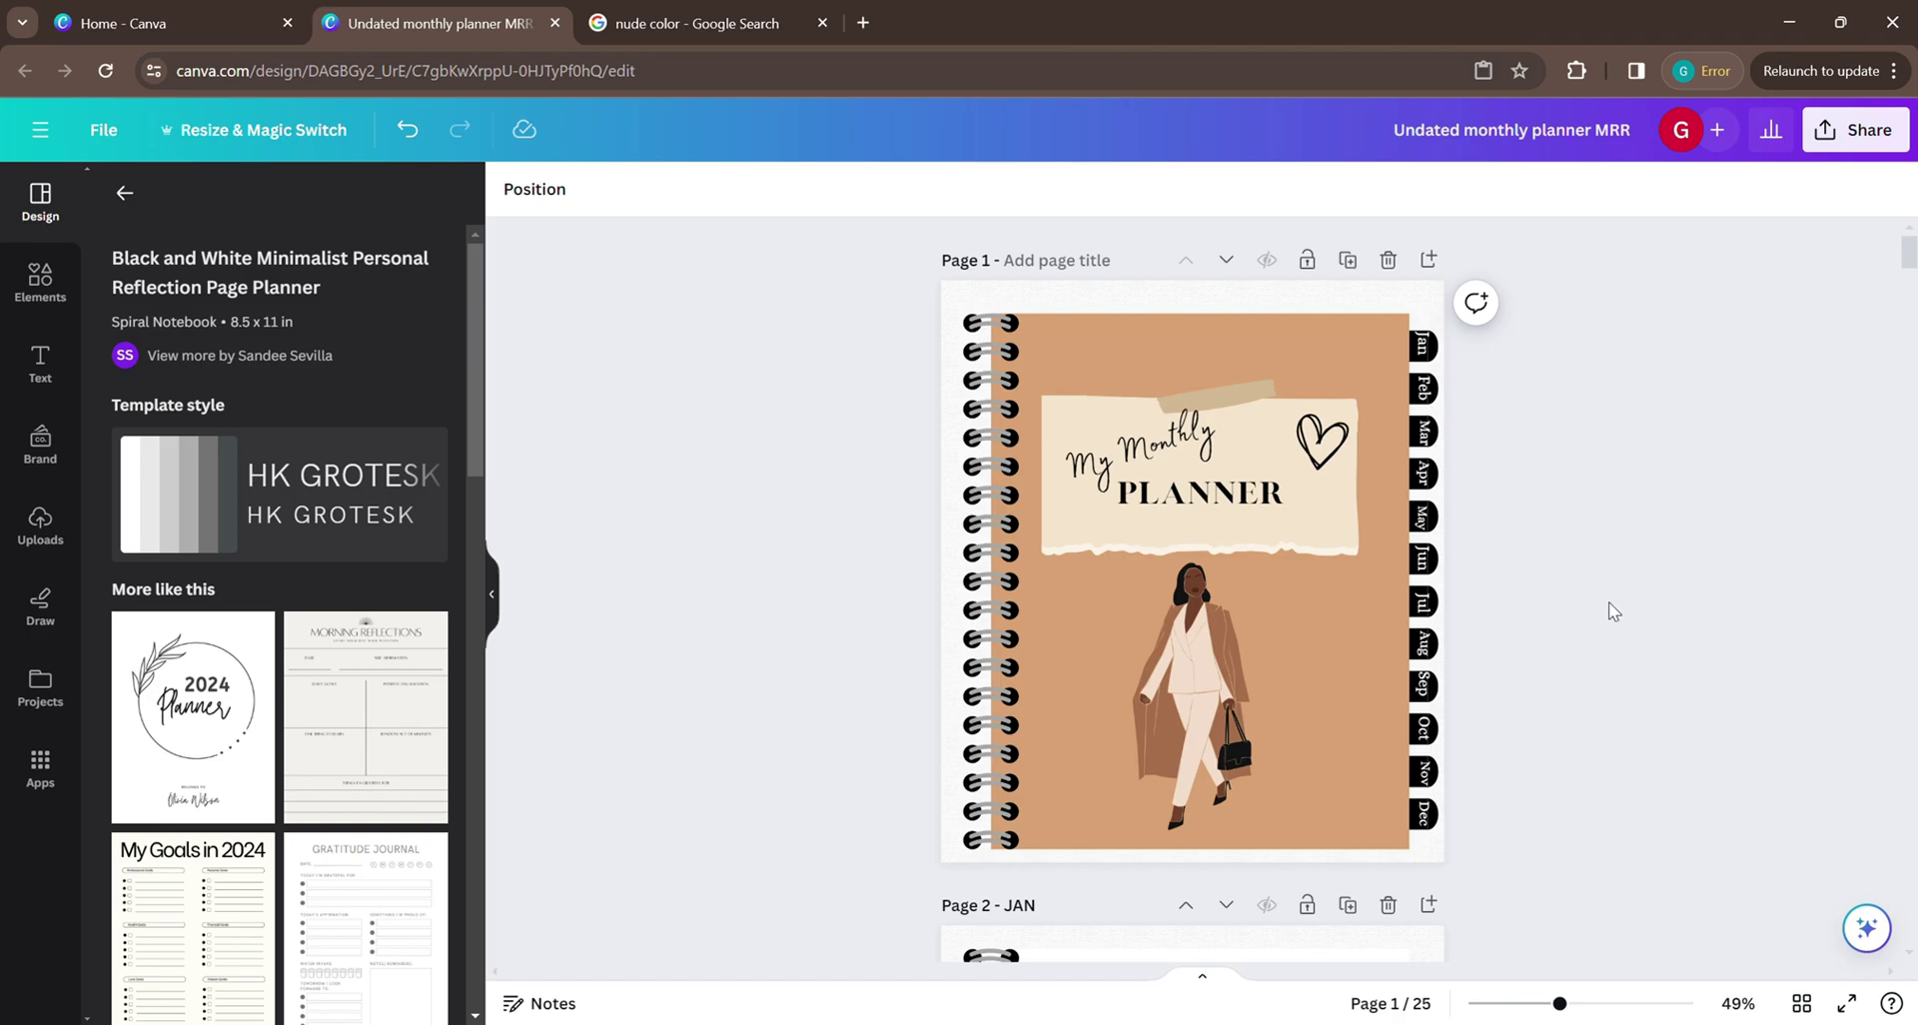
Download all 25 pages of the planner as a PDF Standard file.
scroll(1610, 607, down, 5)
scroll(1616, 620, down, 1)
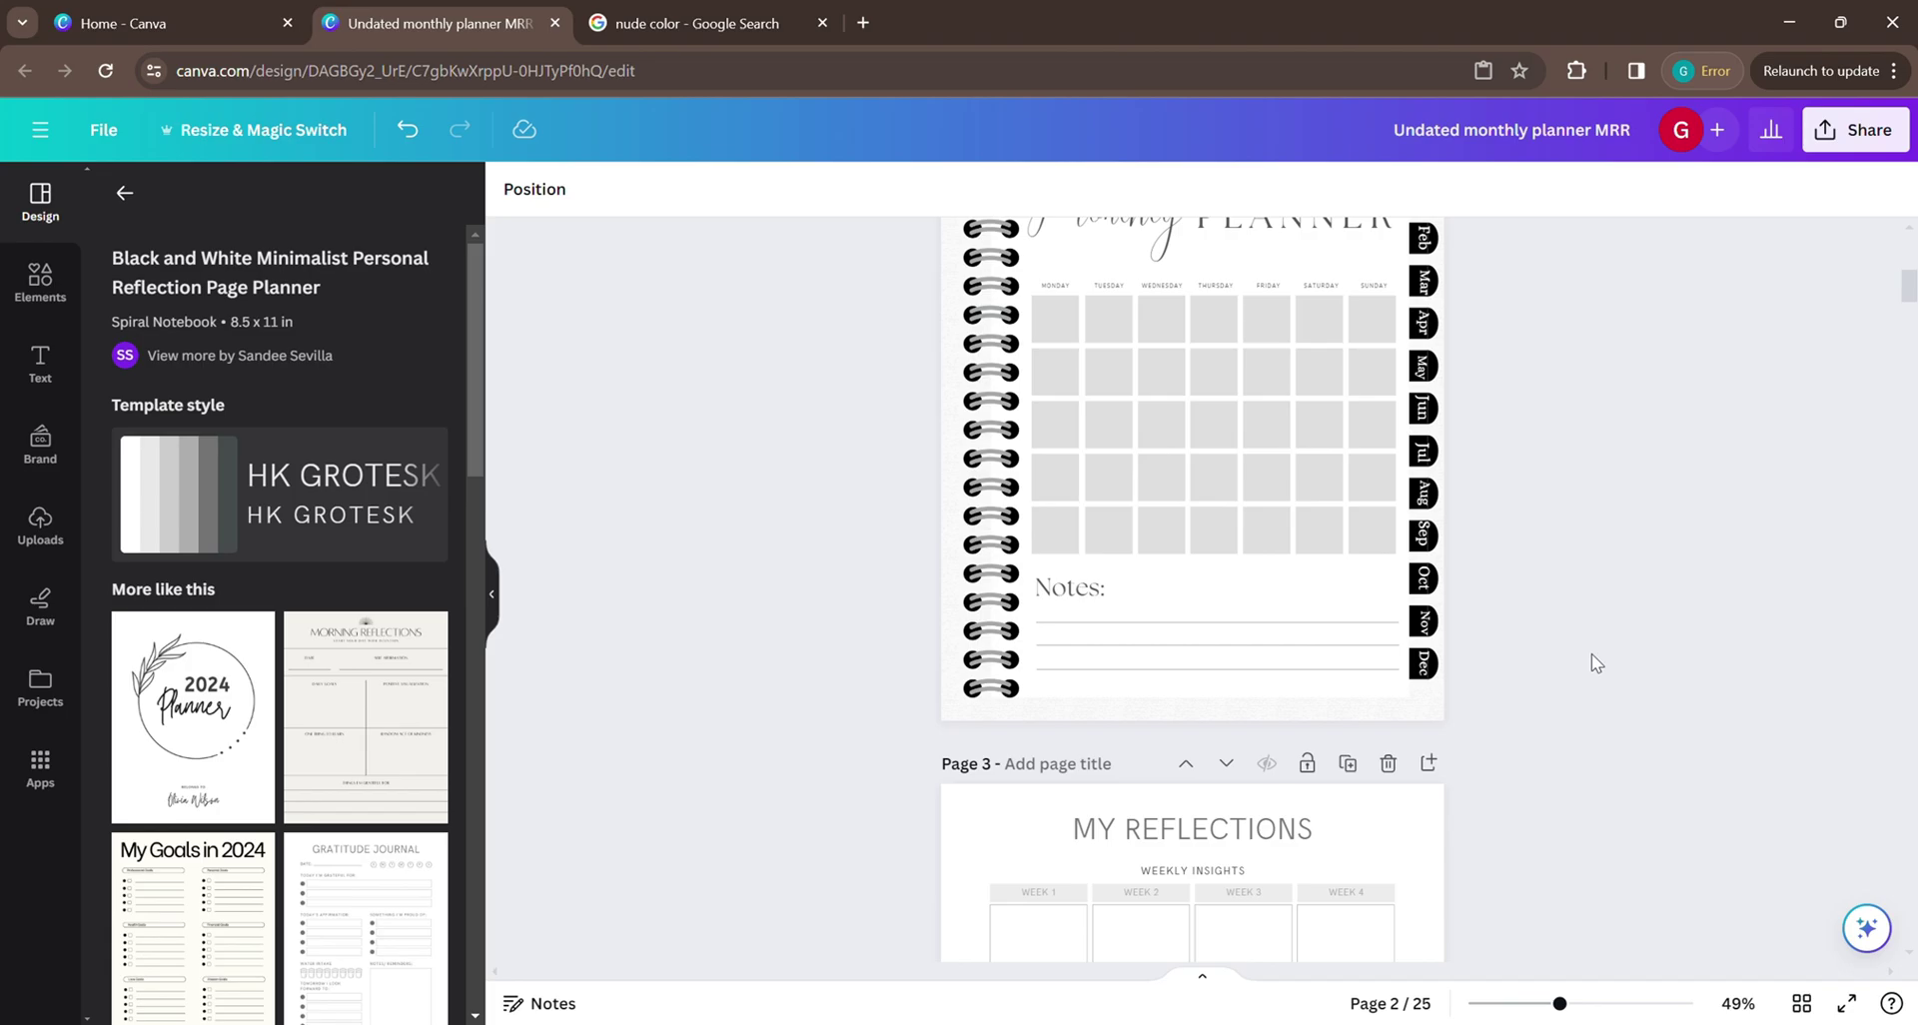
scroll(1594, 663, down, 5)
scroll(1596, 699, down, 1)
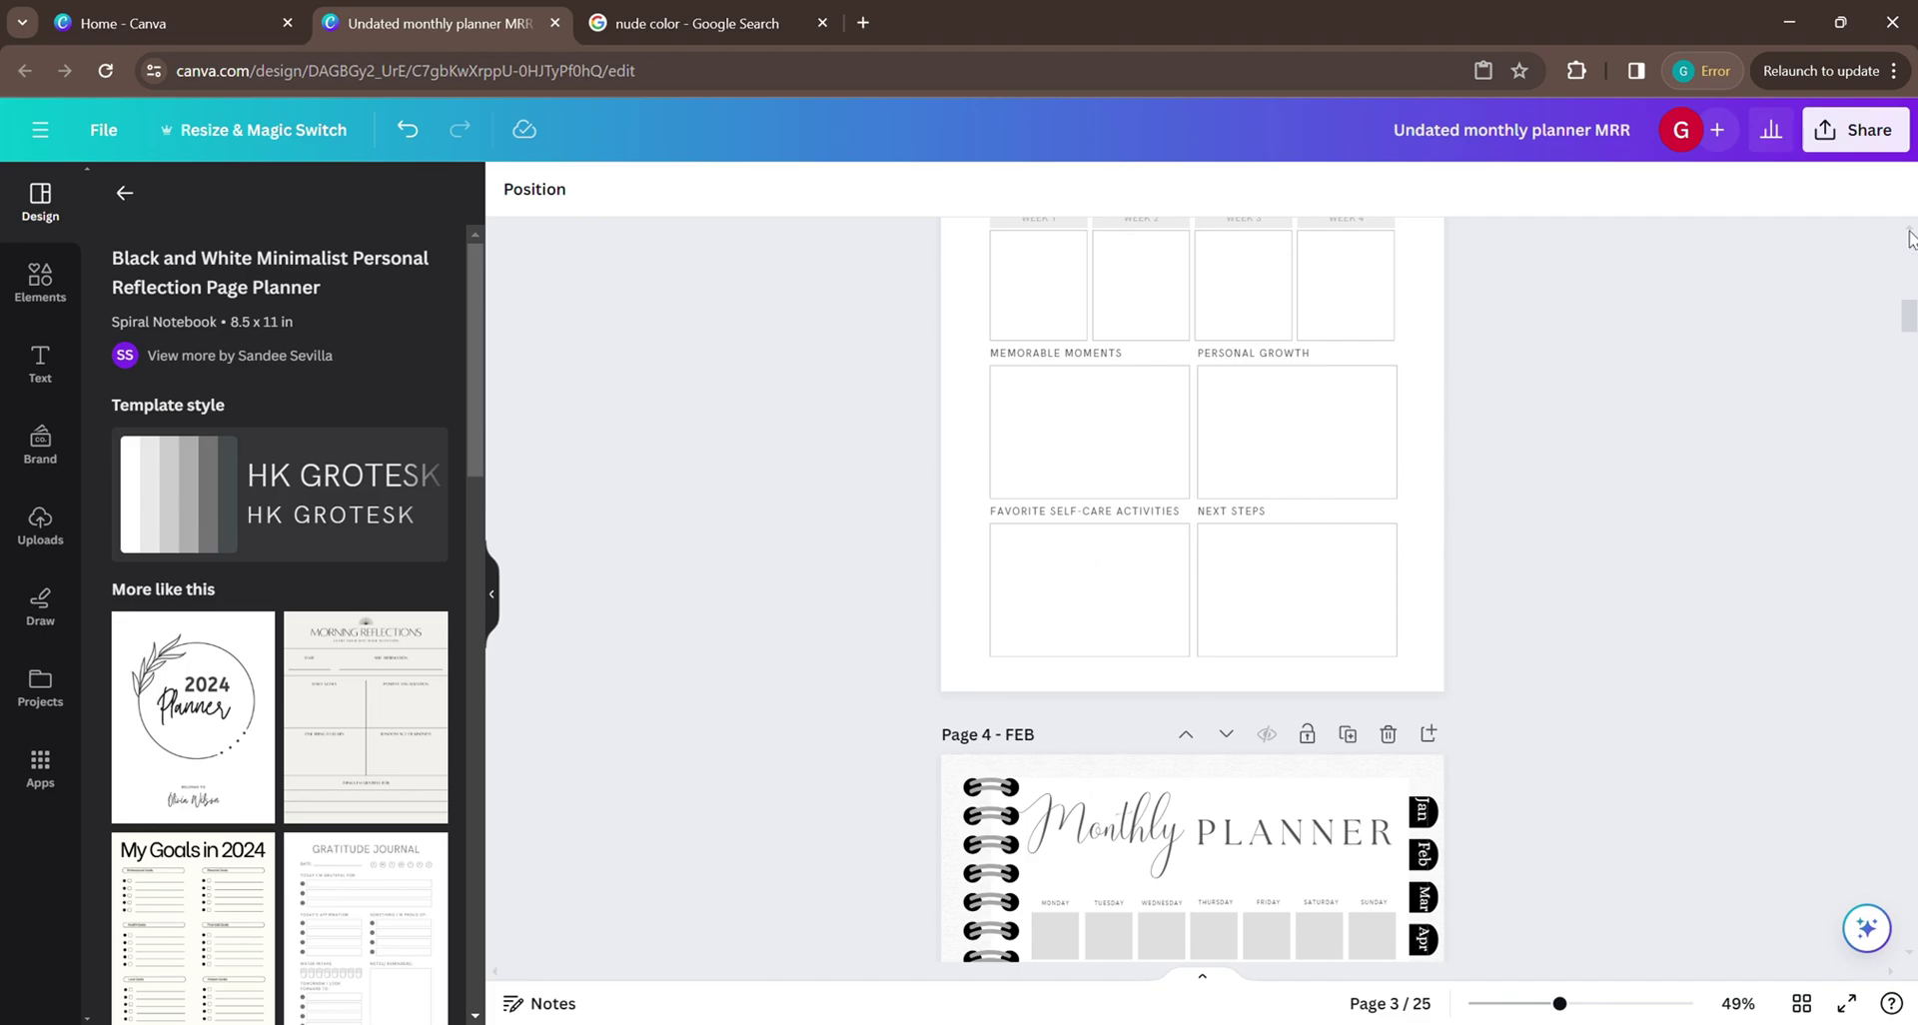
click(1897, 145)
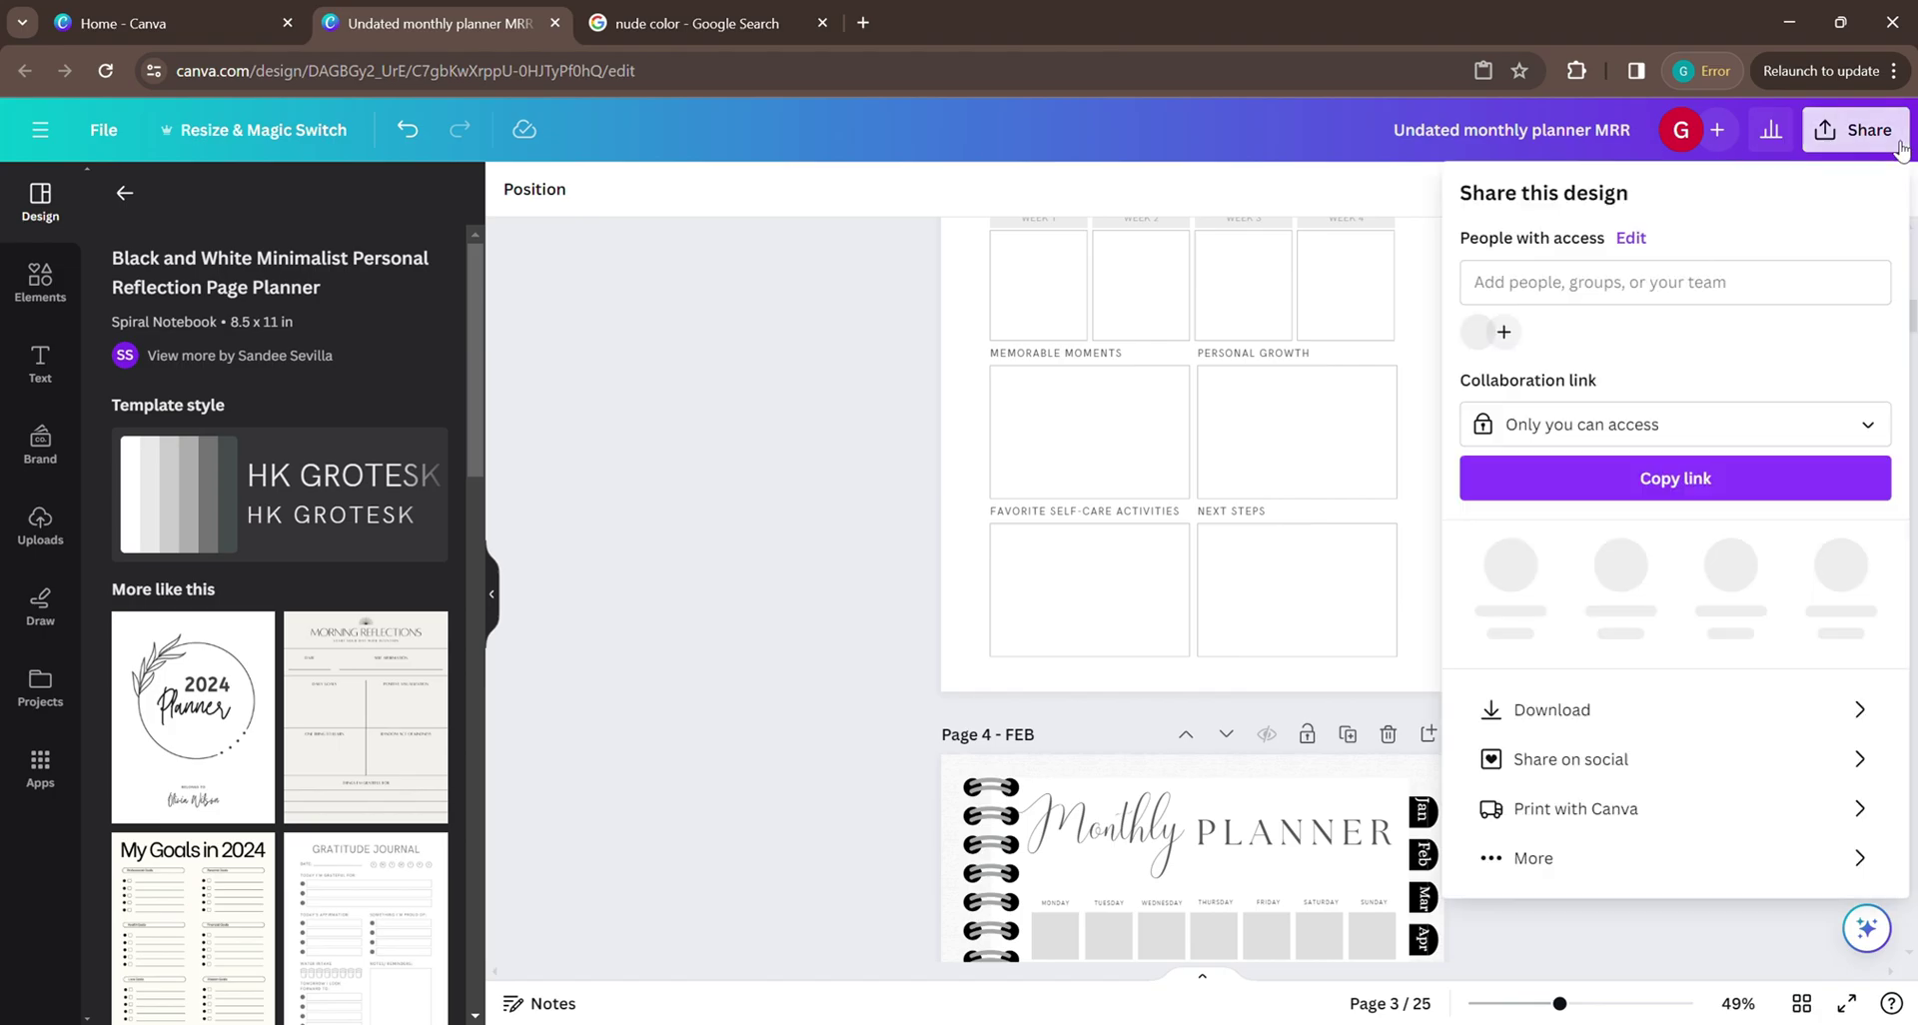
click(1643, 704)
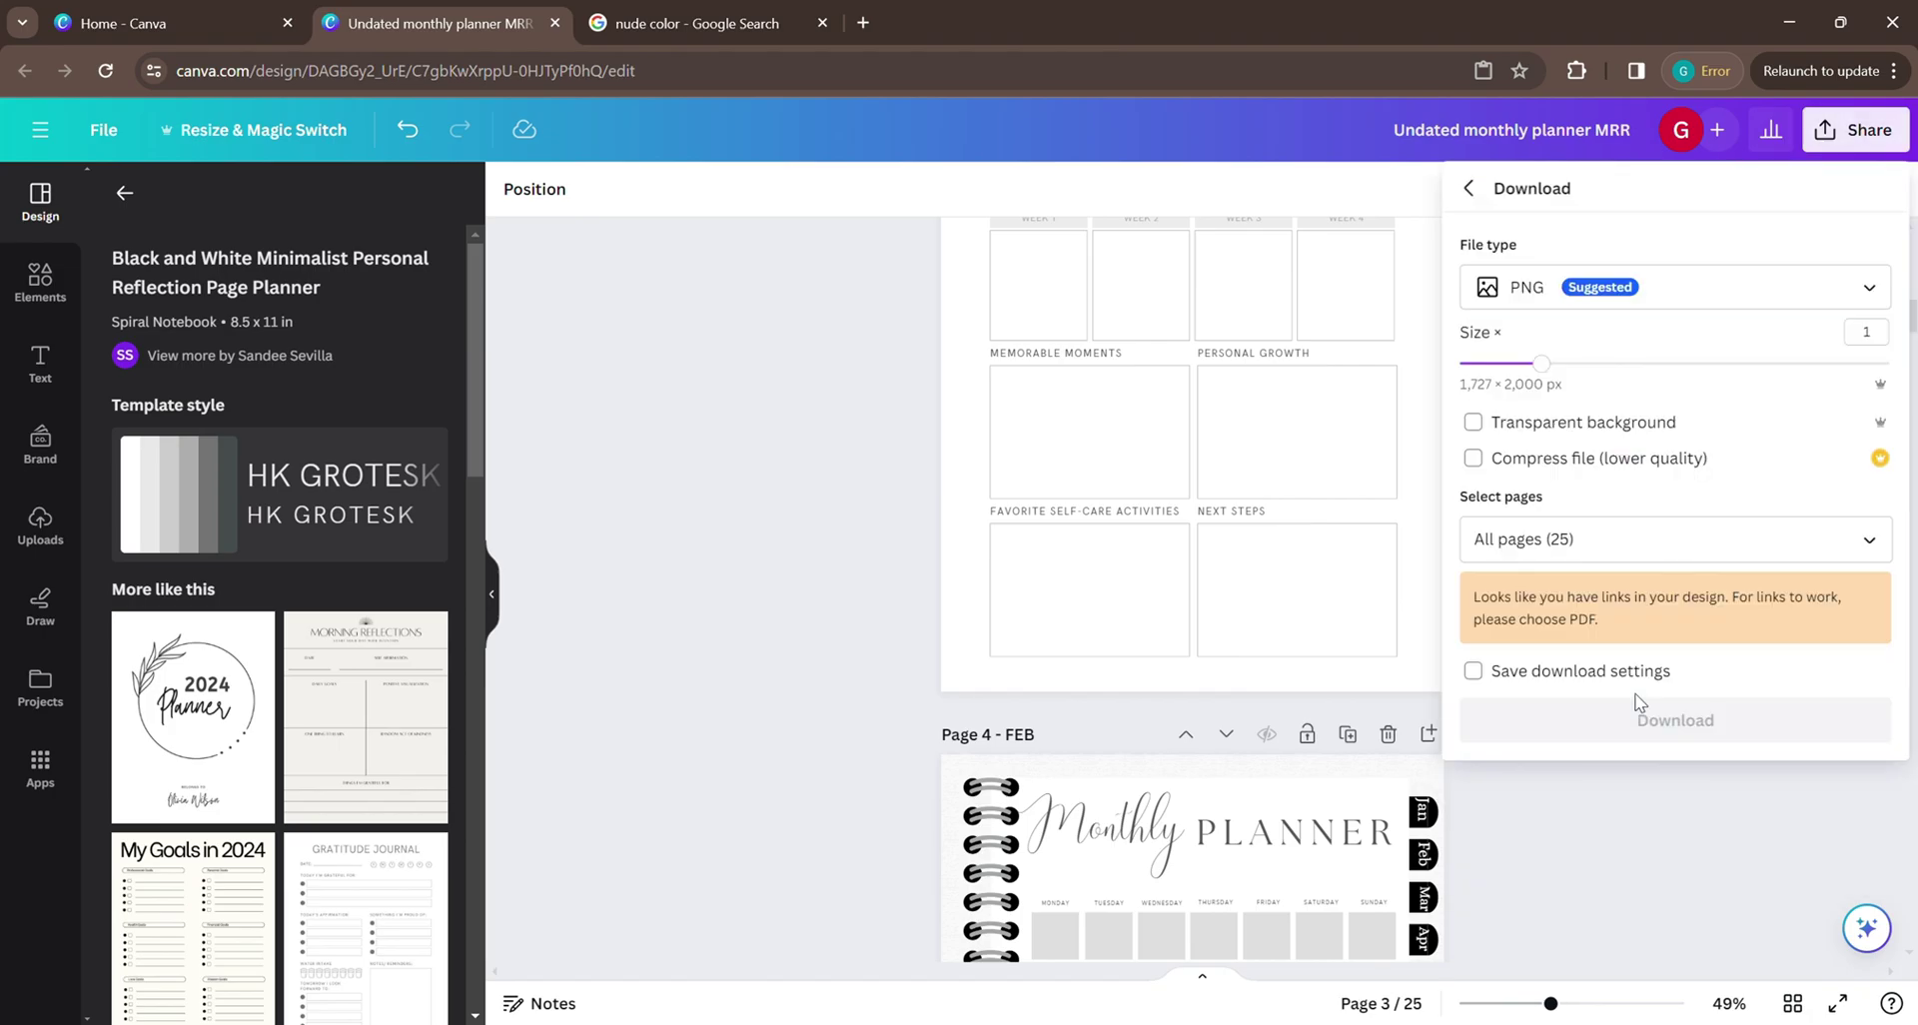
click(1678, 285)
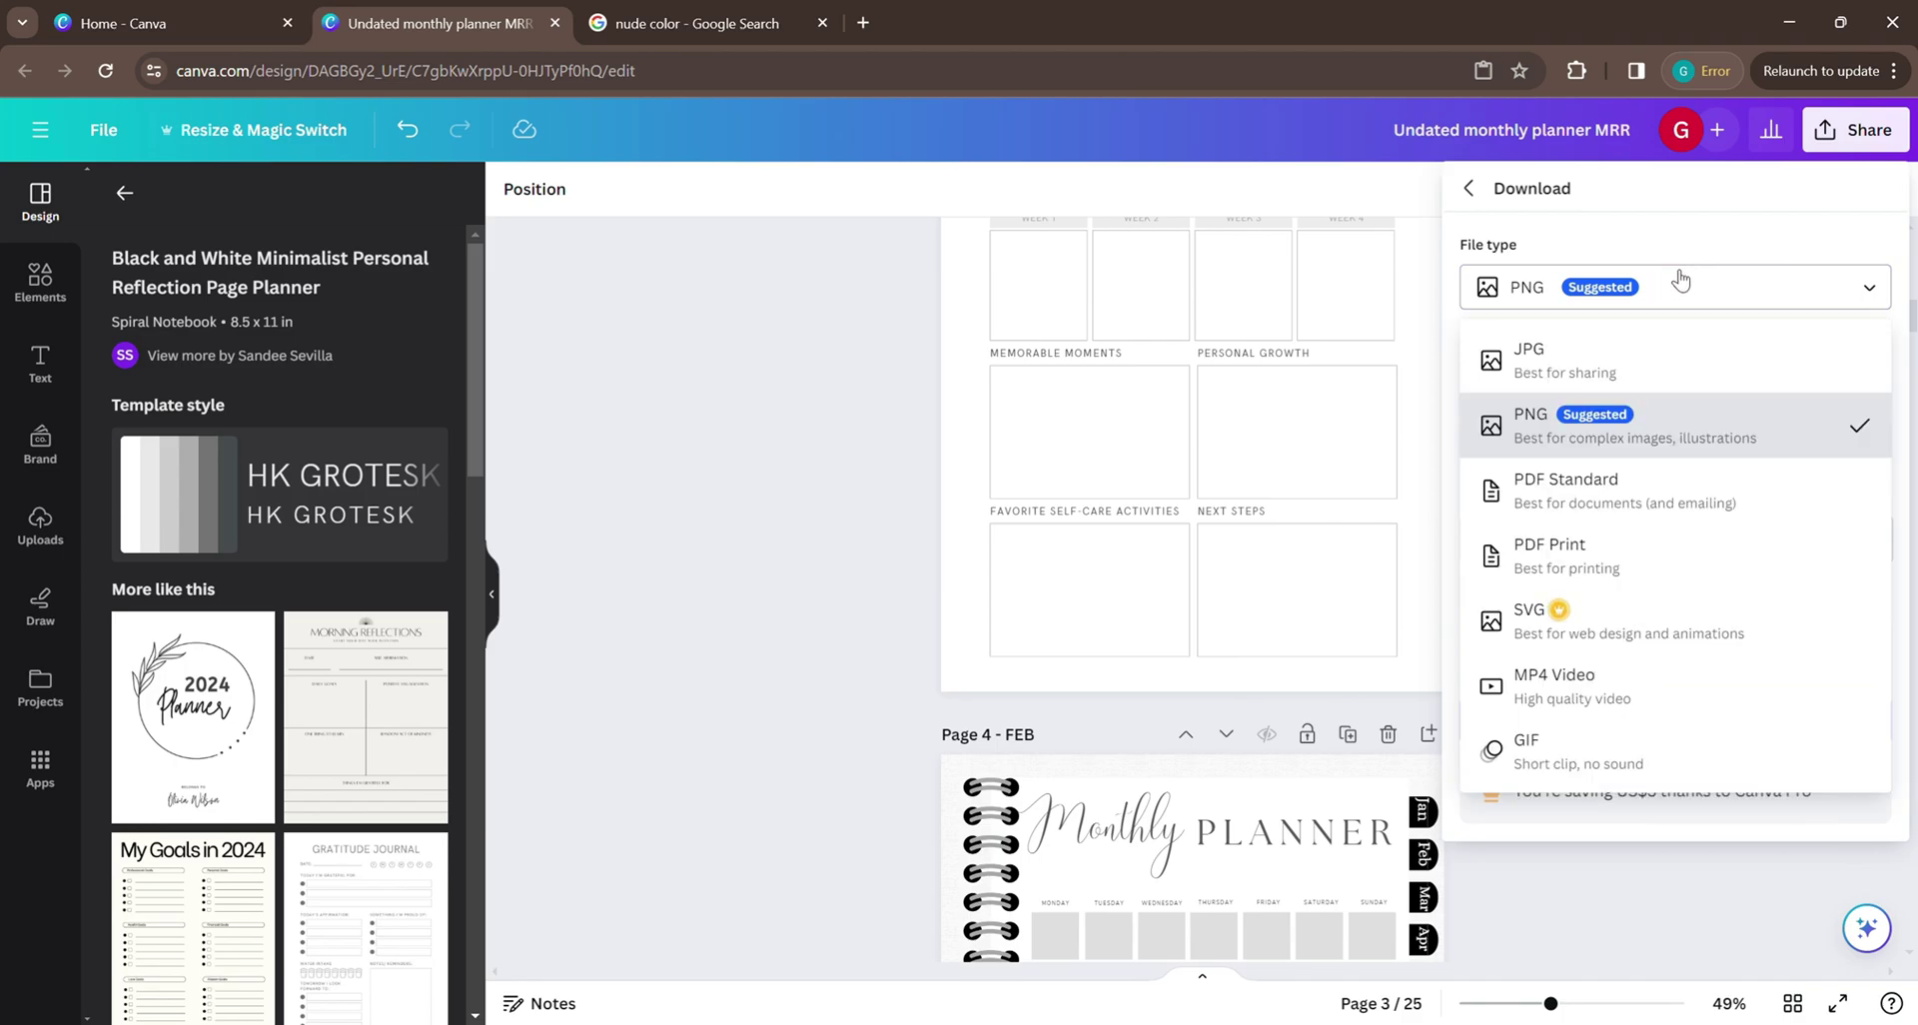
click(1630, 505)
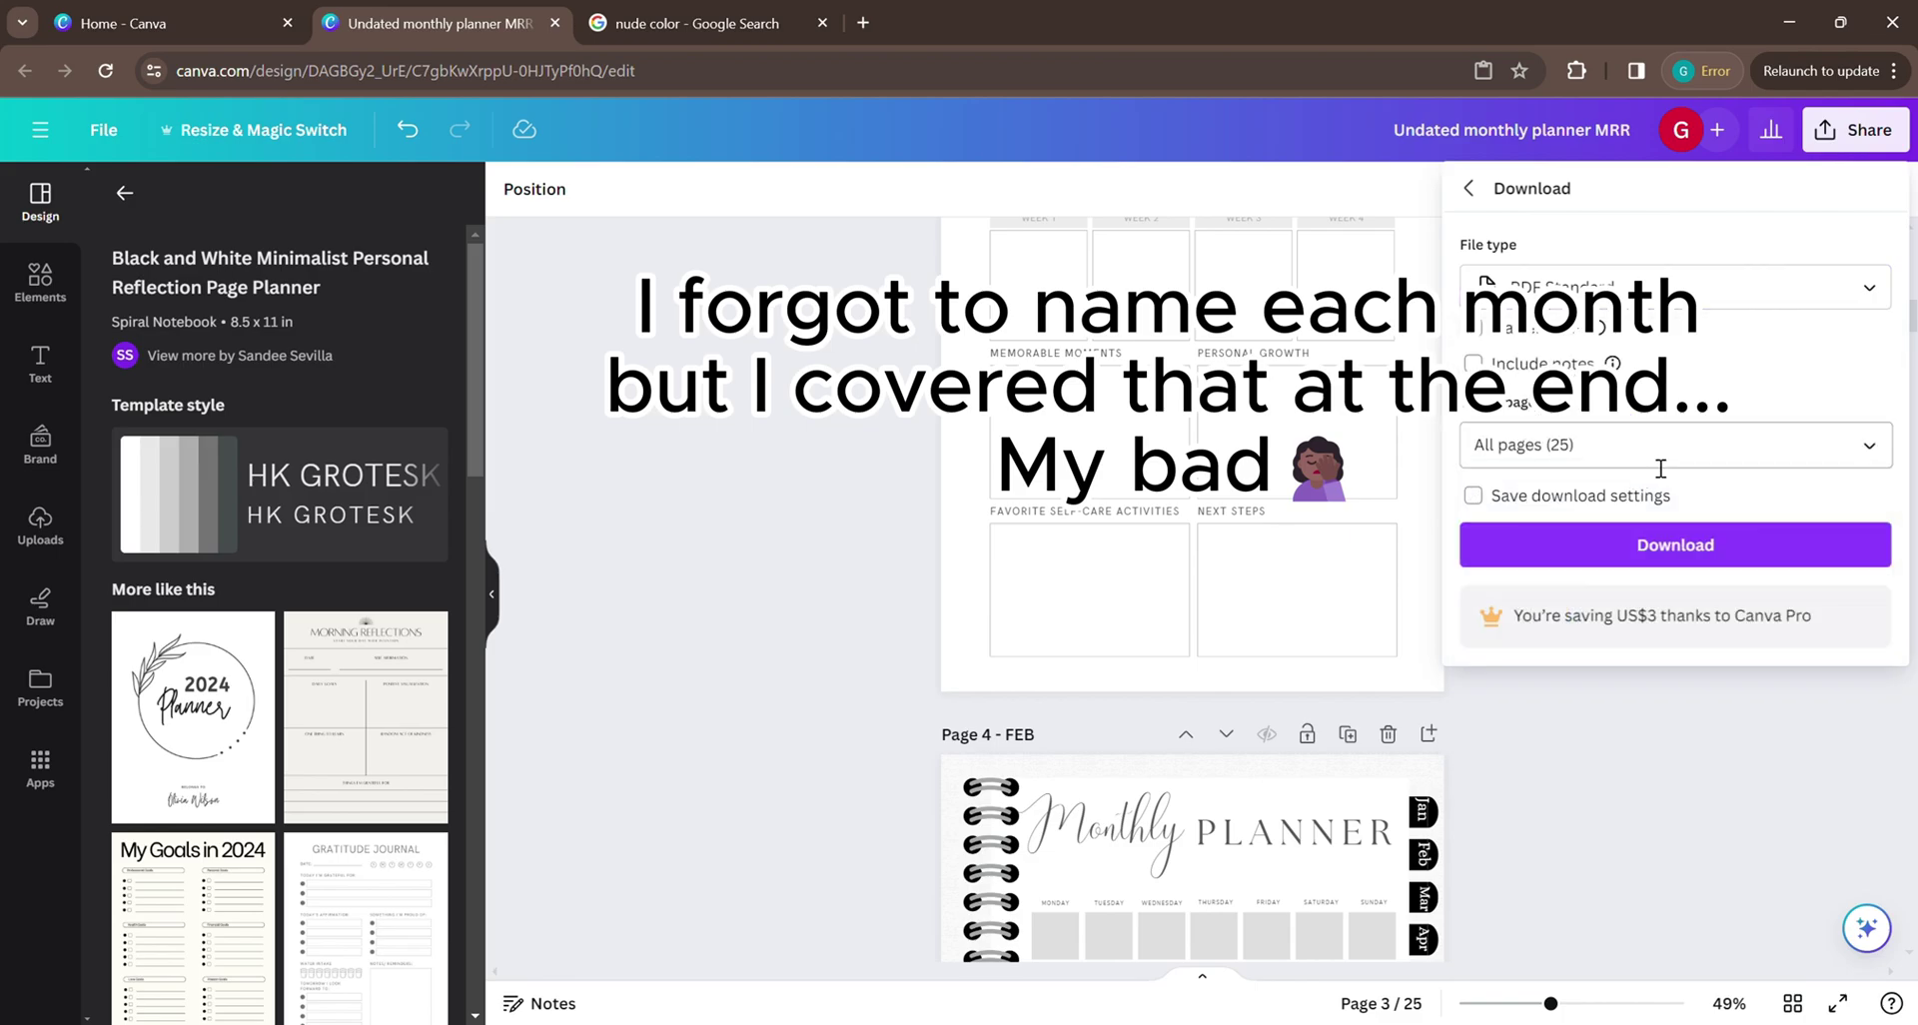
click(1678, 544)
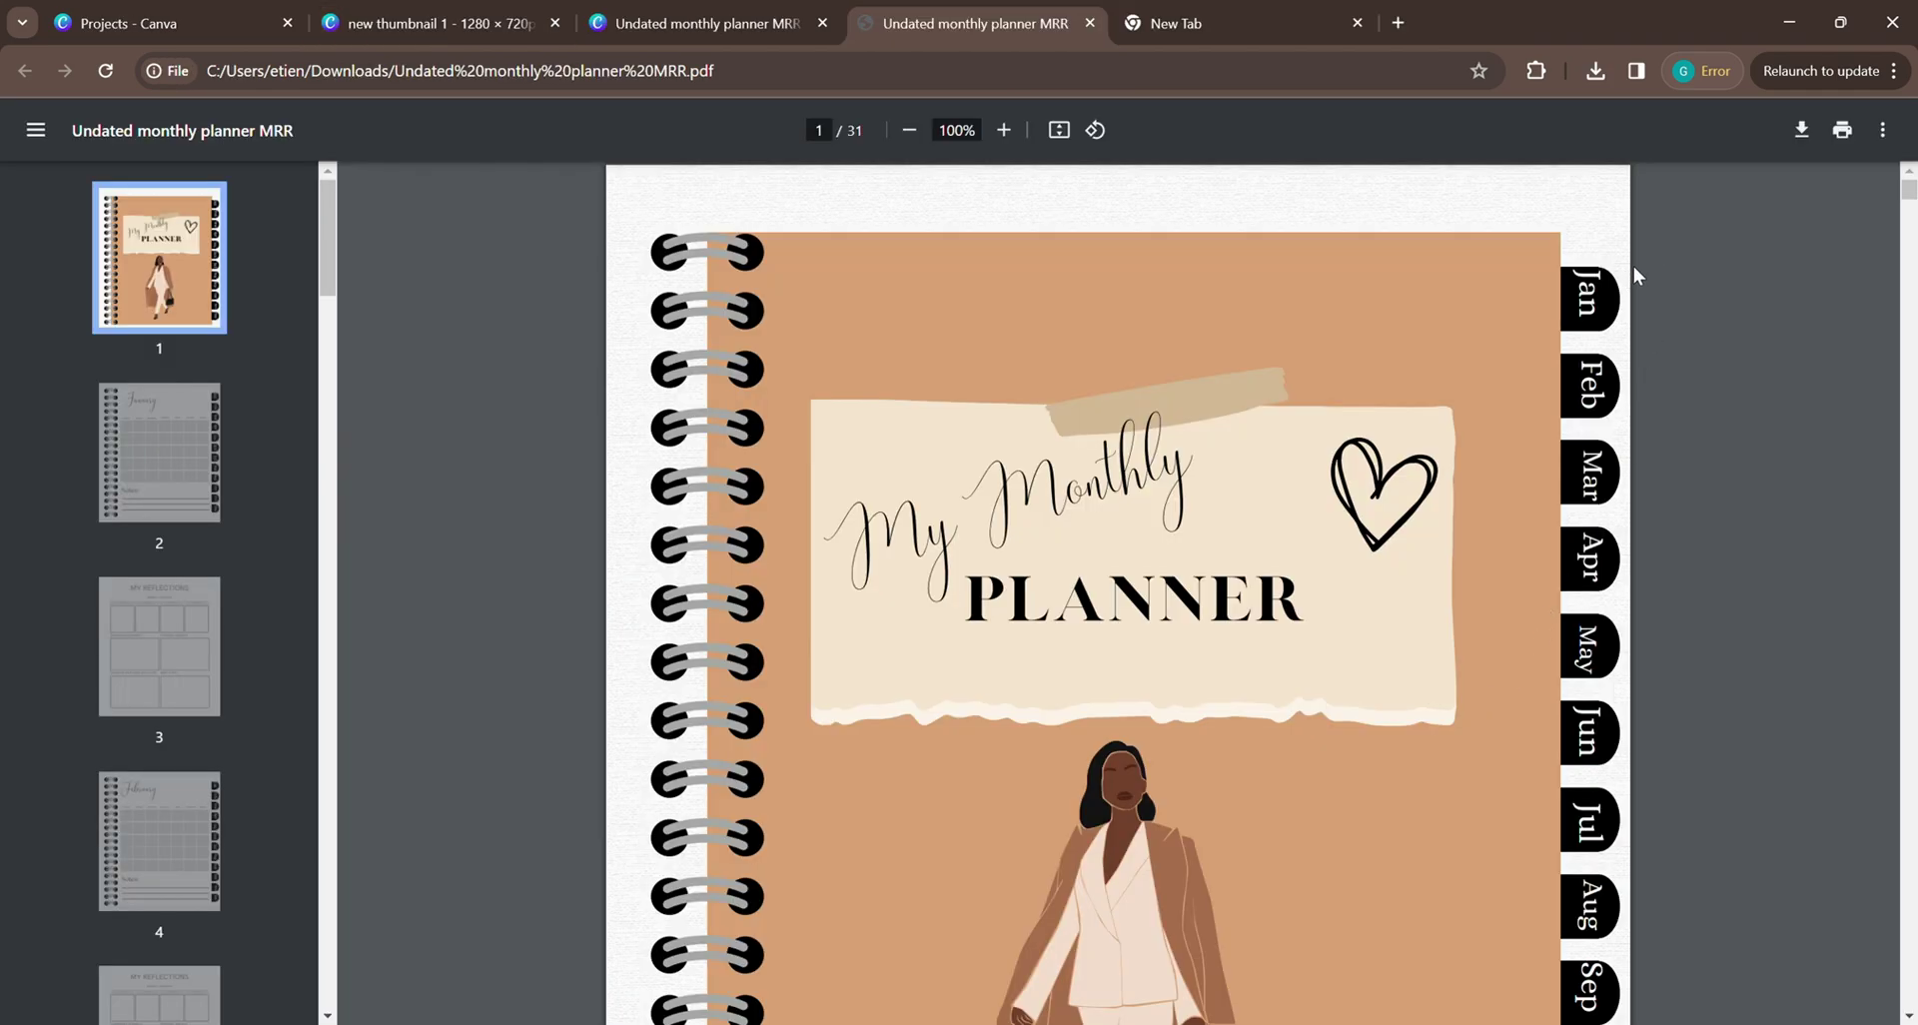
Test the January, February and June divider tab links in the downloaded planner PDF.
click(1605, 295)
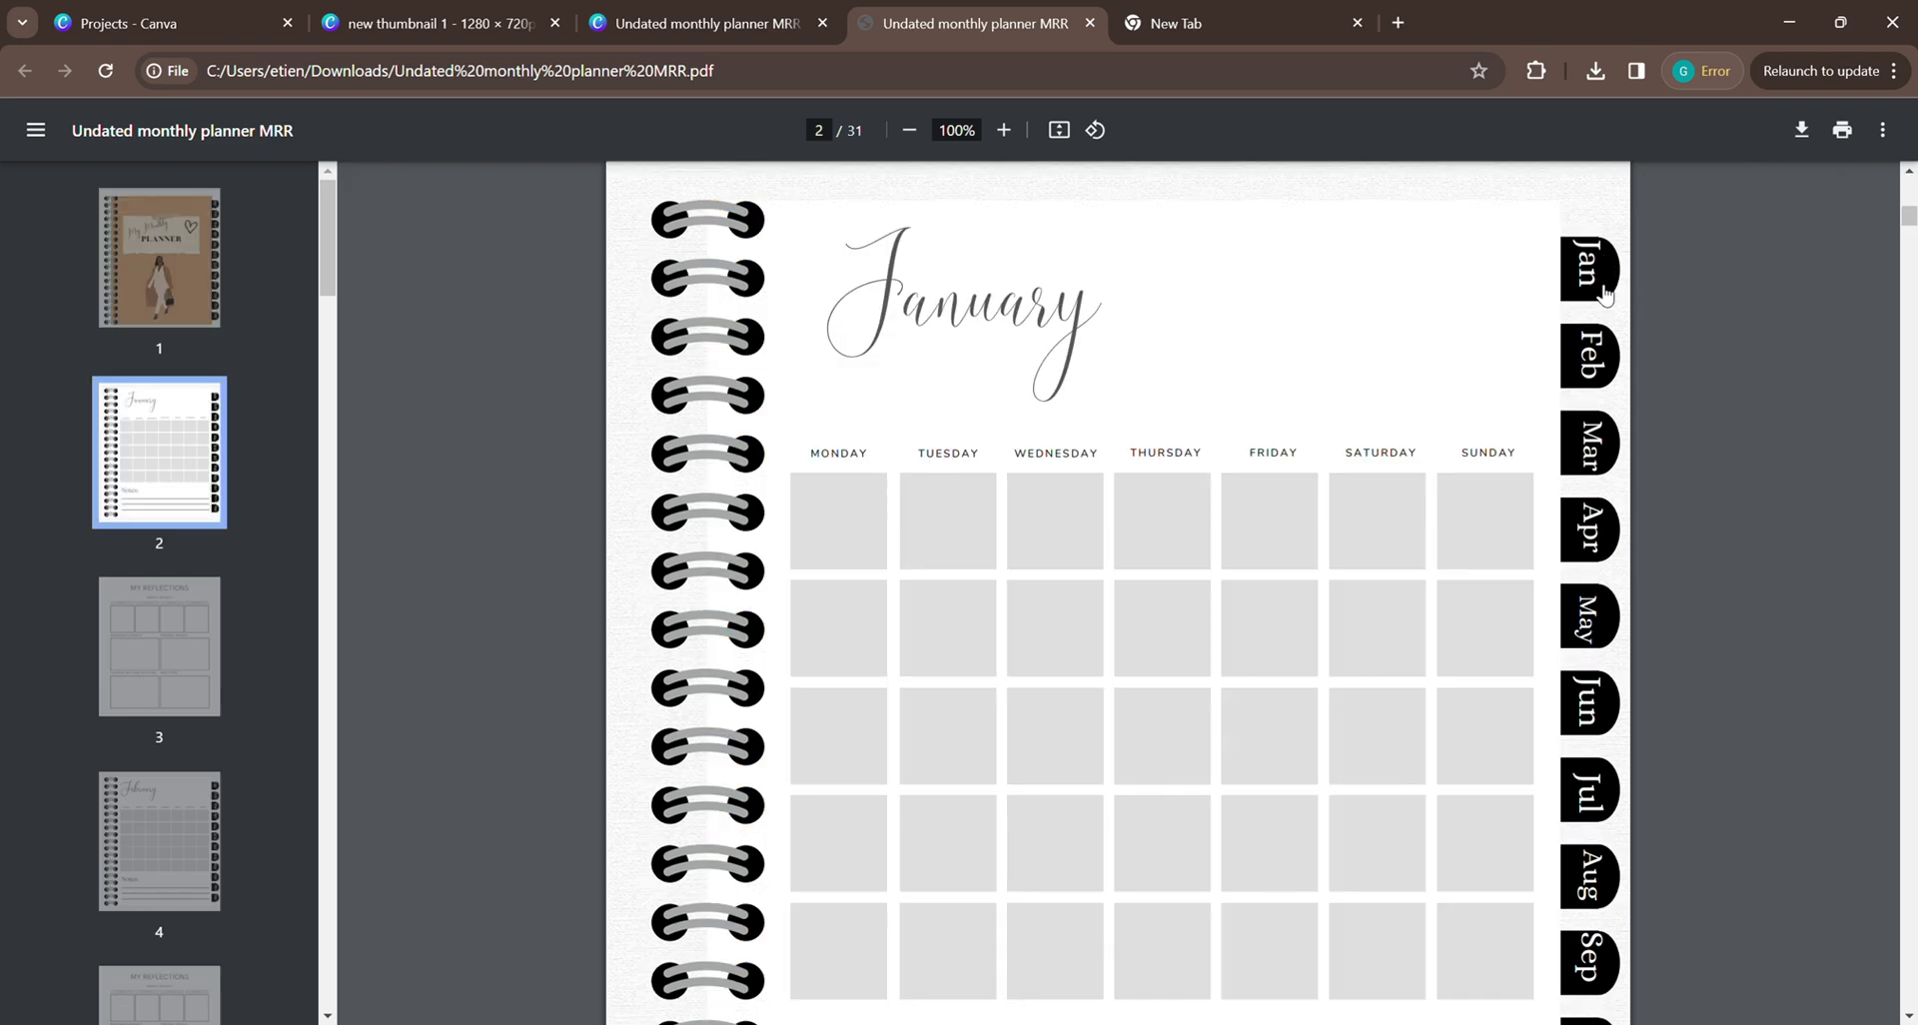
click(1603, 347)
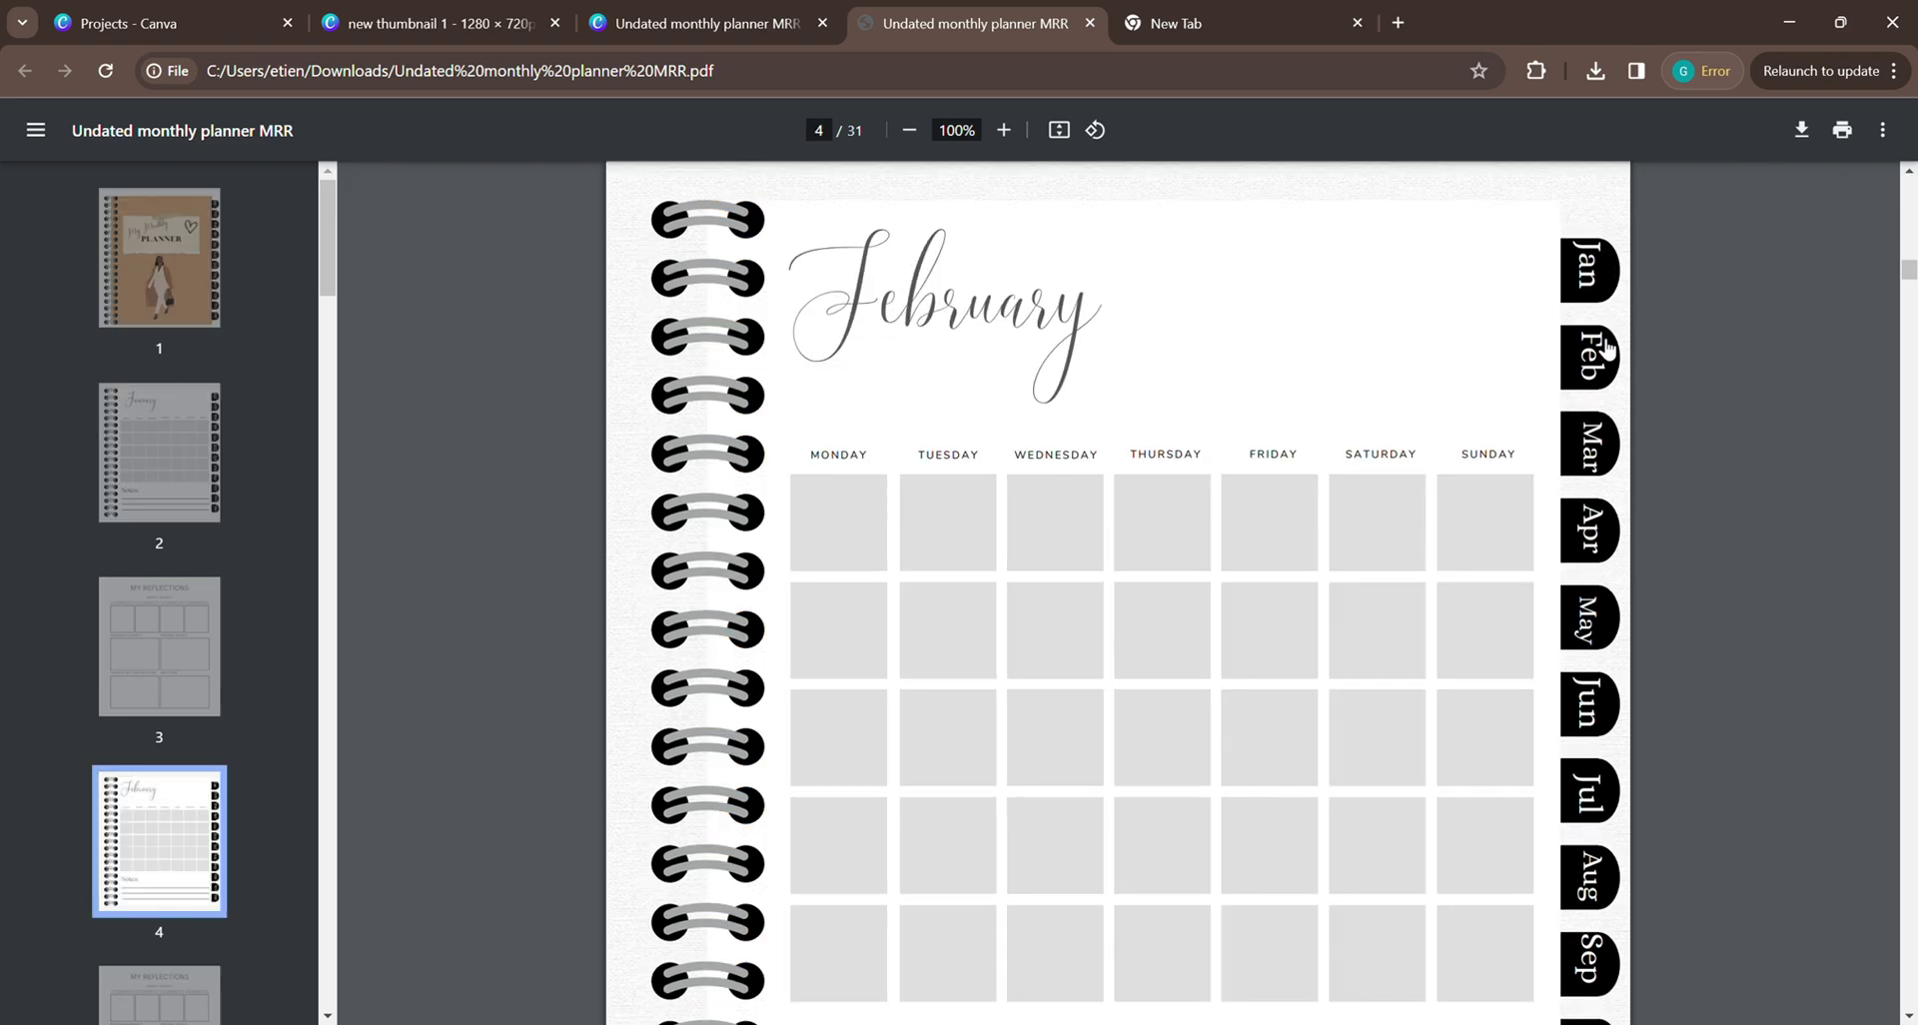
click(1602, 713)
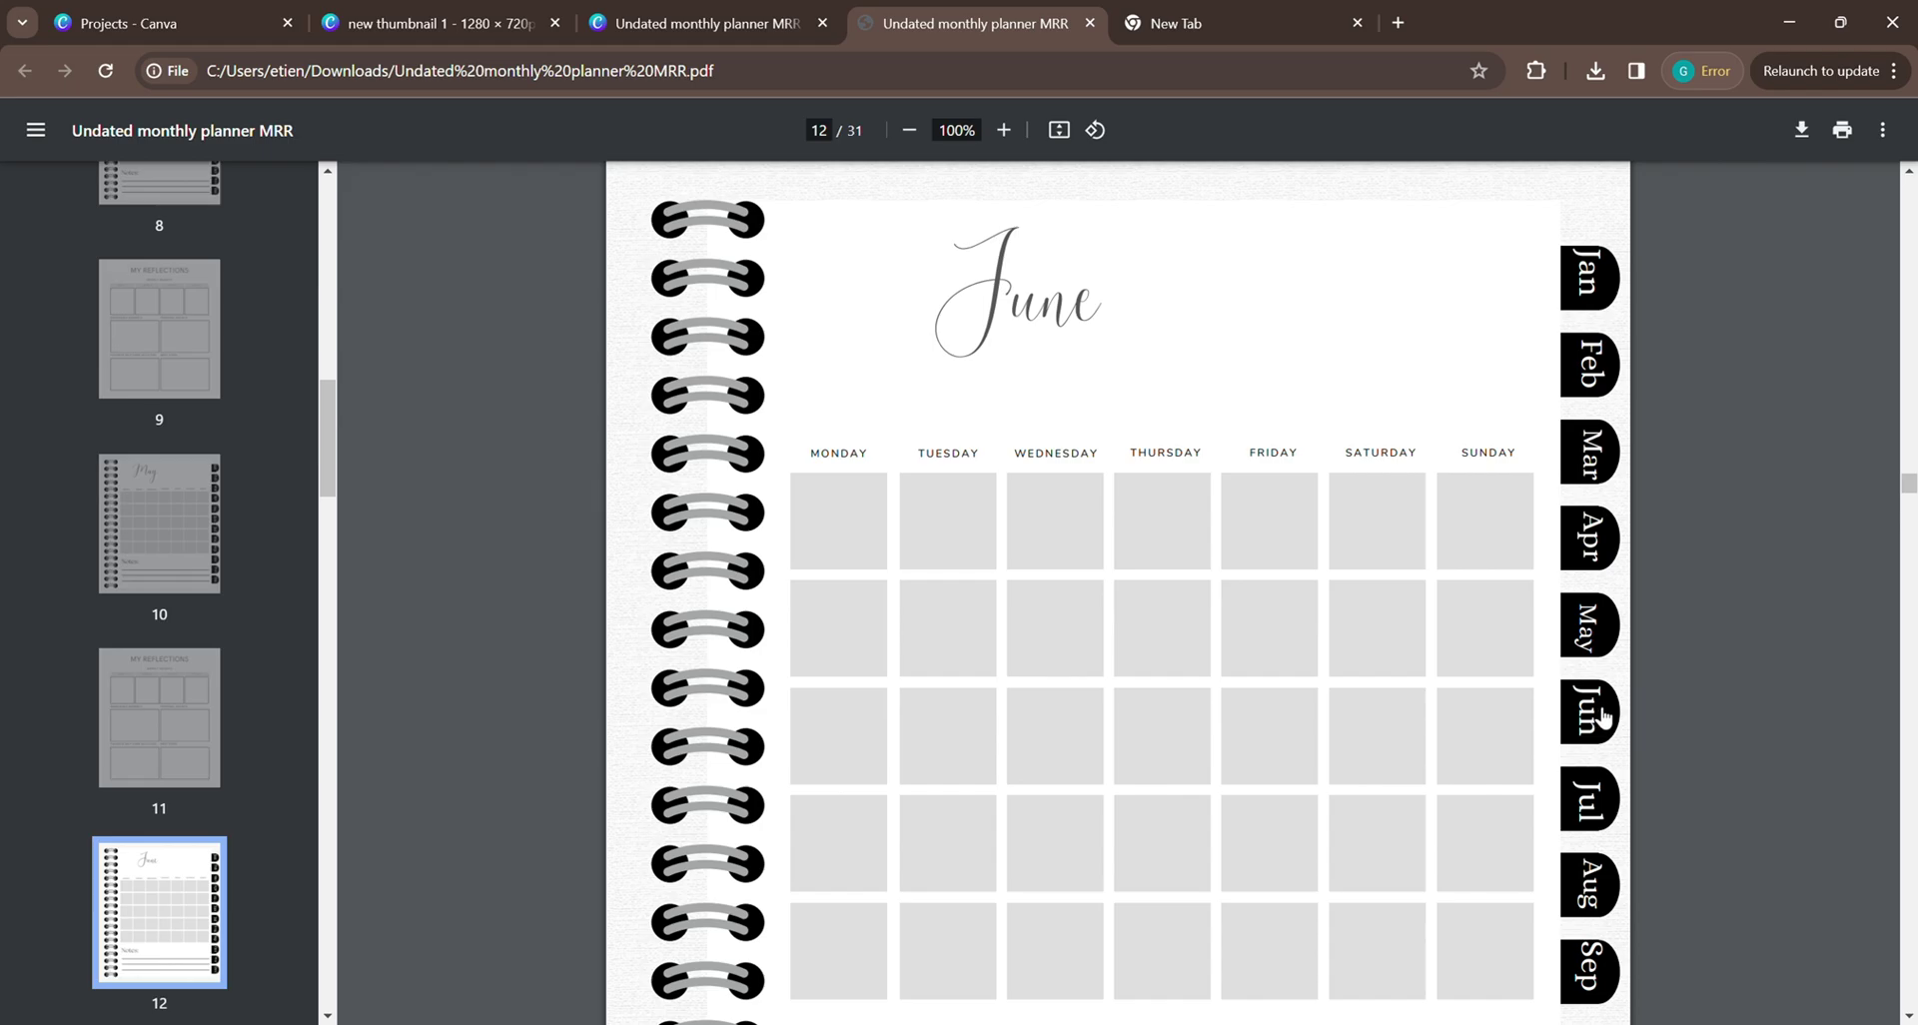
scroll(1602, 713, down, 5)
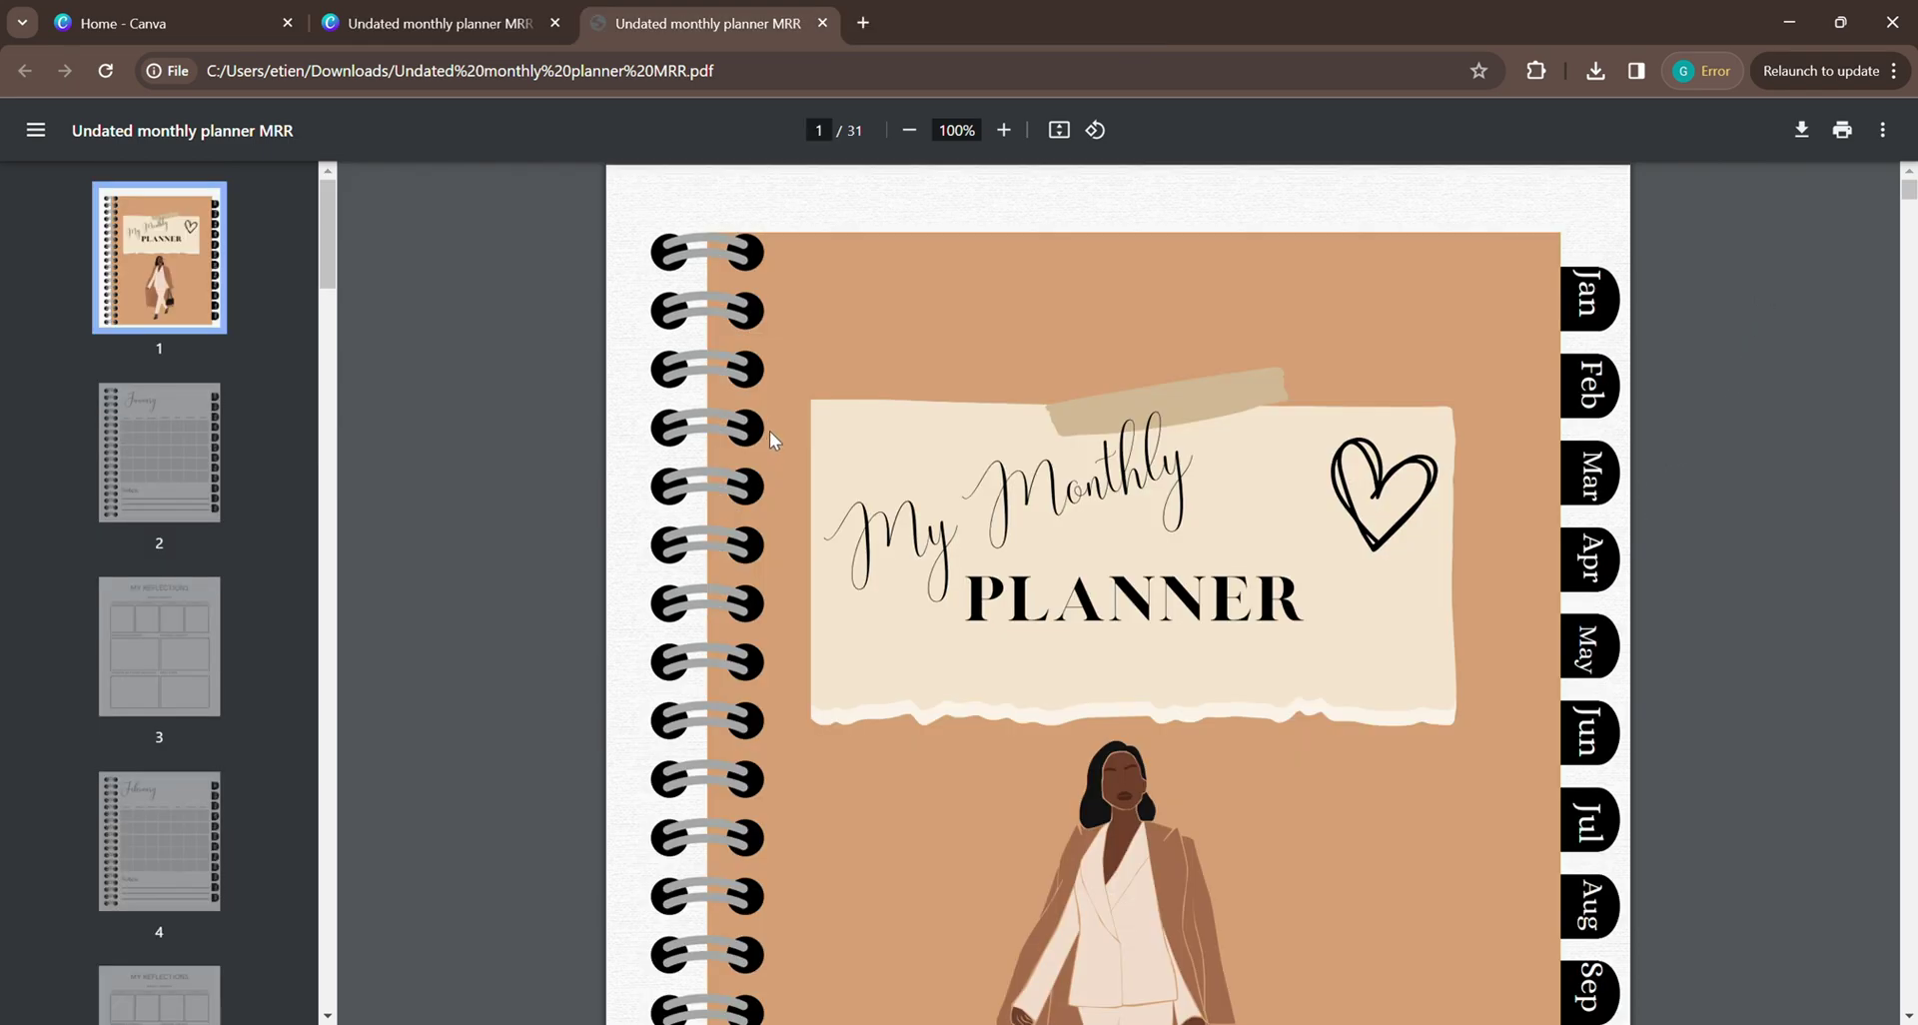
Review the planner PDF's pages from the cover through the January calendar and reflections to November, briefly checking the Canva design in between.
scroll(770, 427, down, 10)
scroll(757, 443, up, 5)
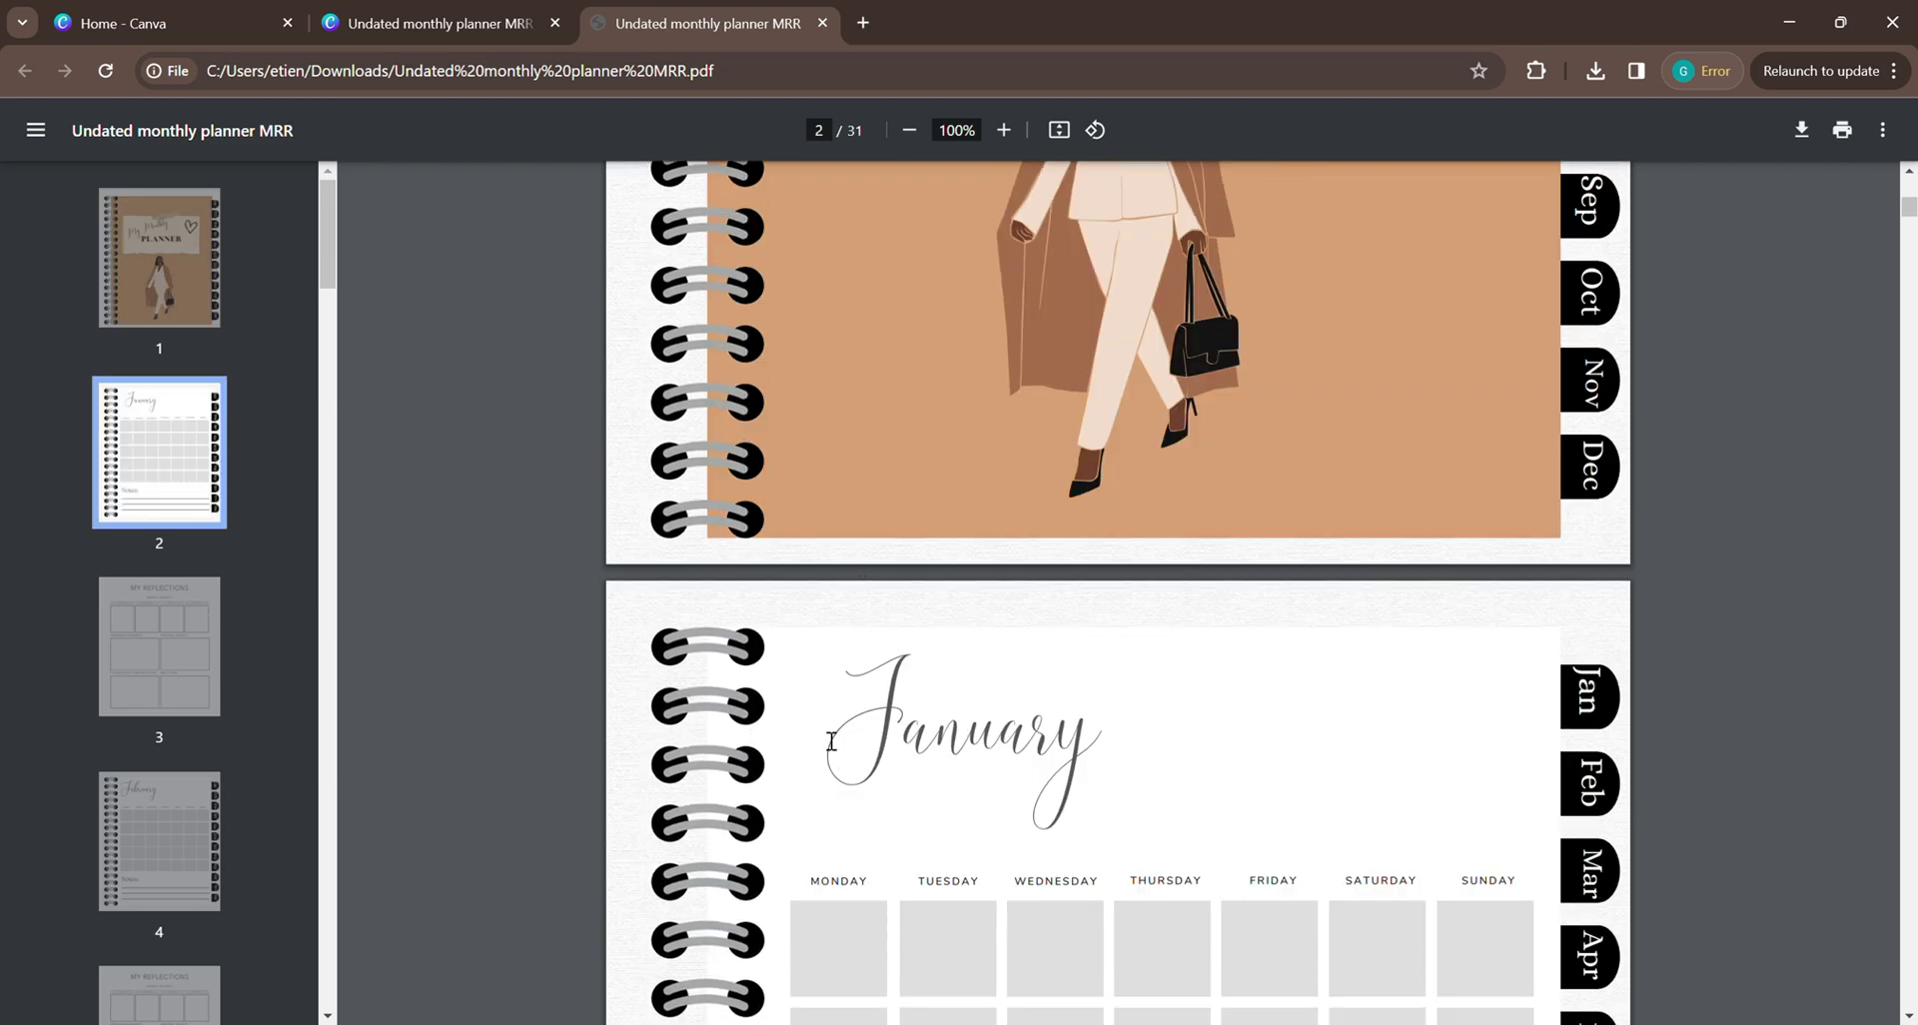
click(395, 22)
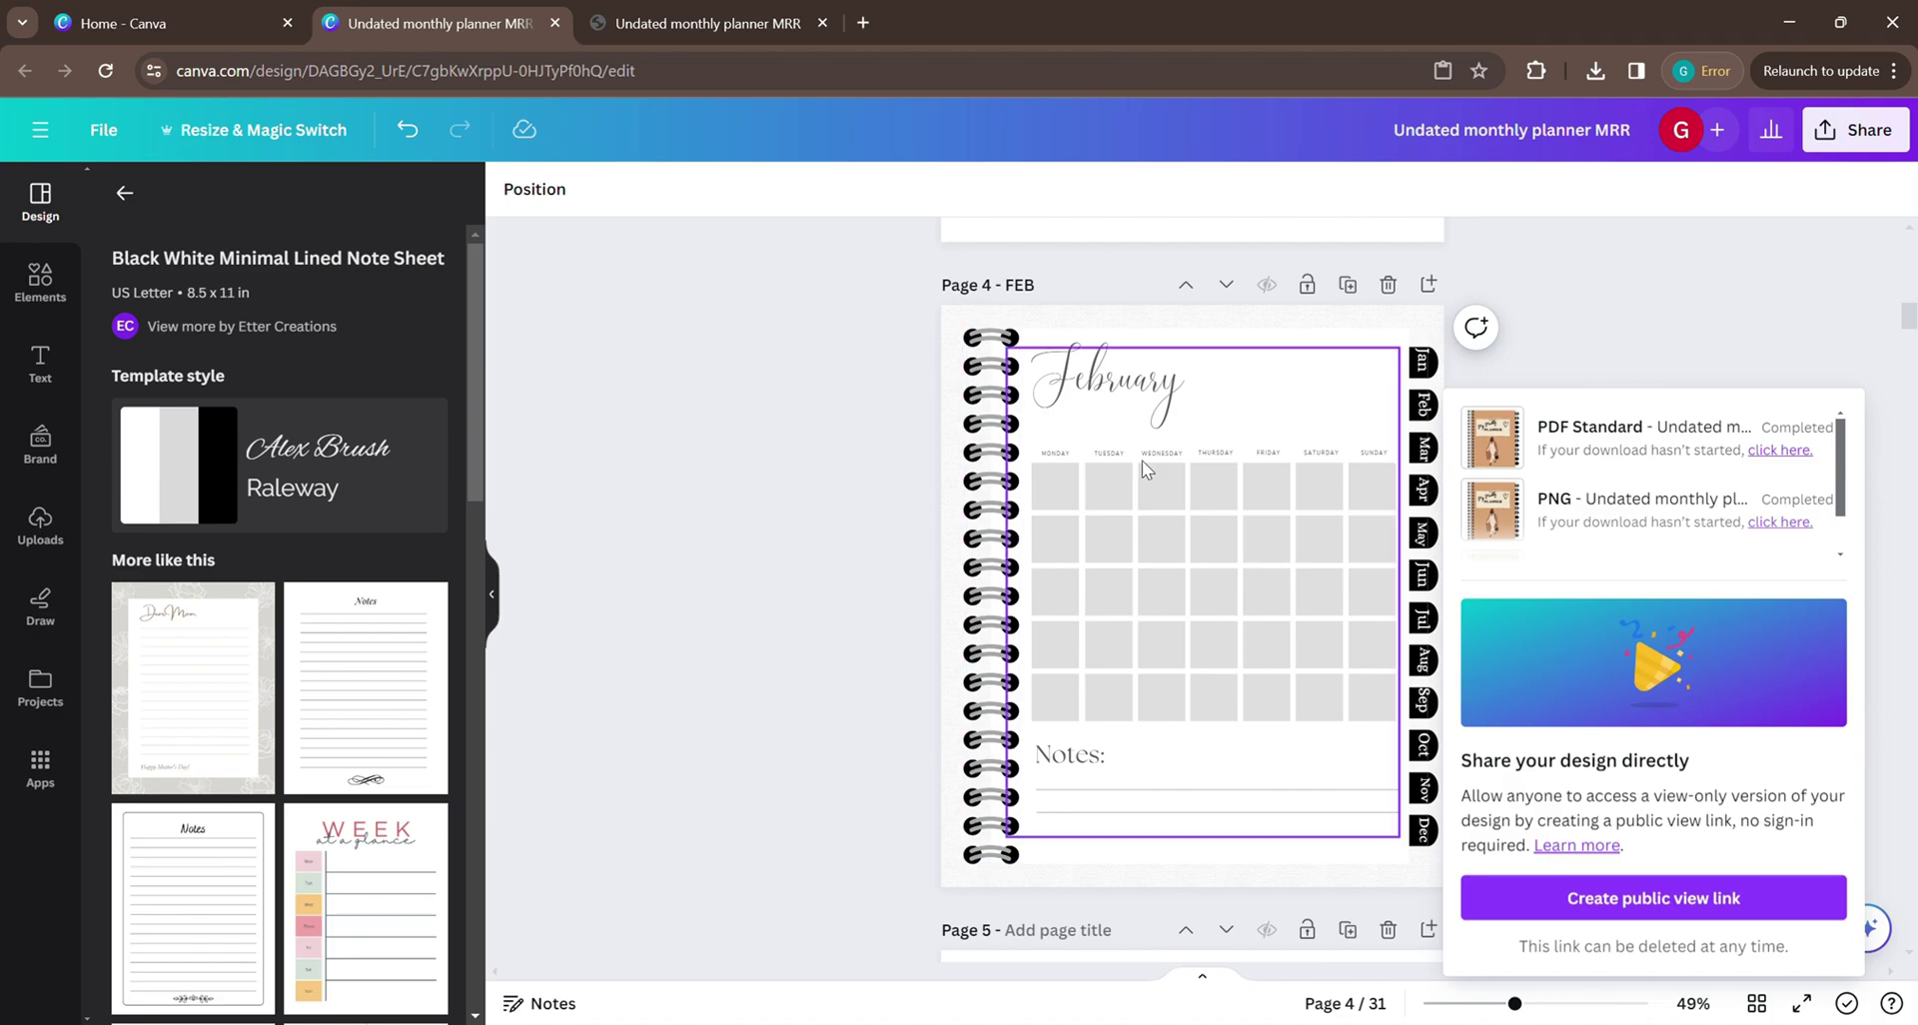
click(629, 22)
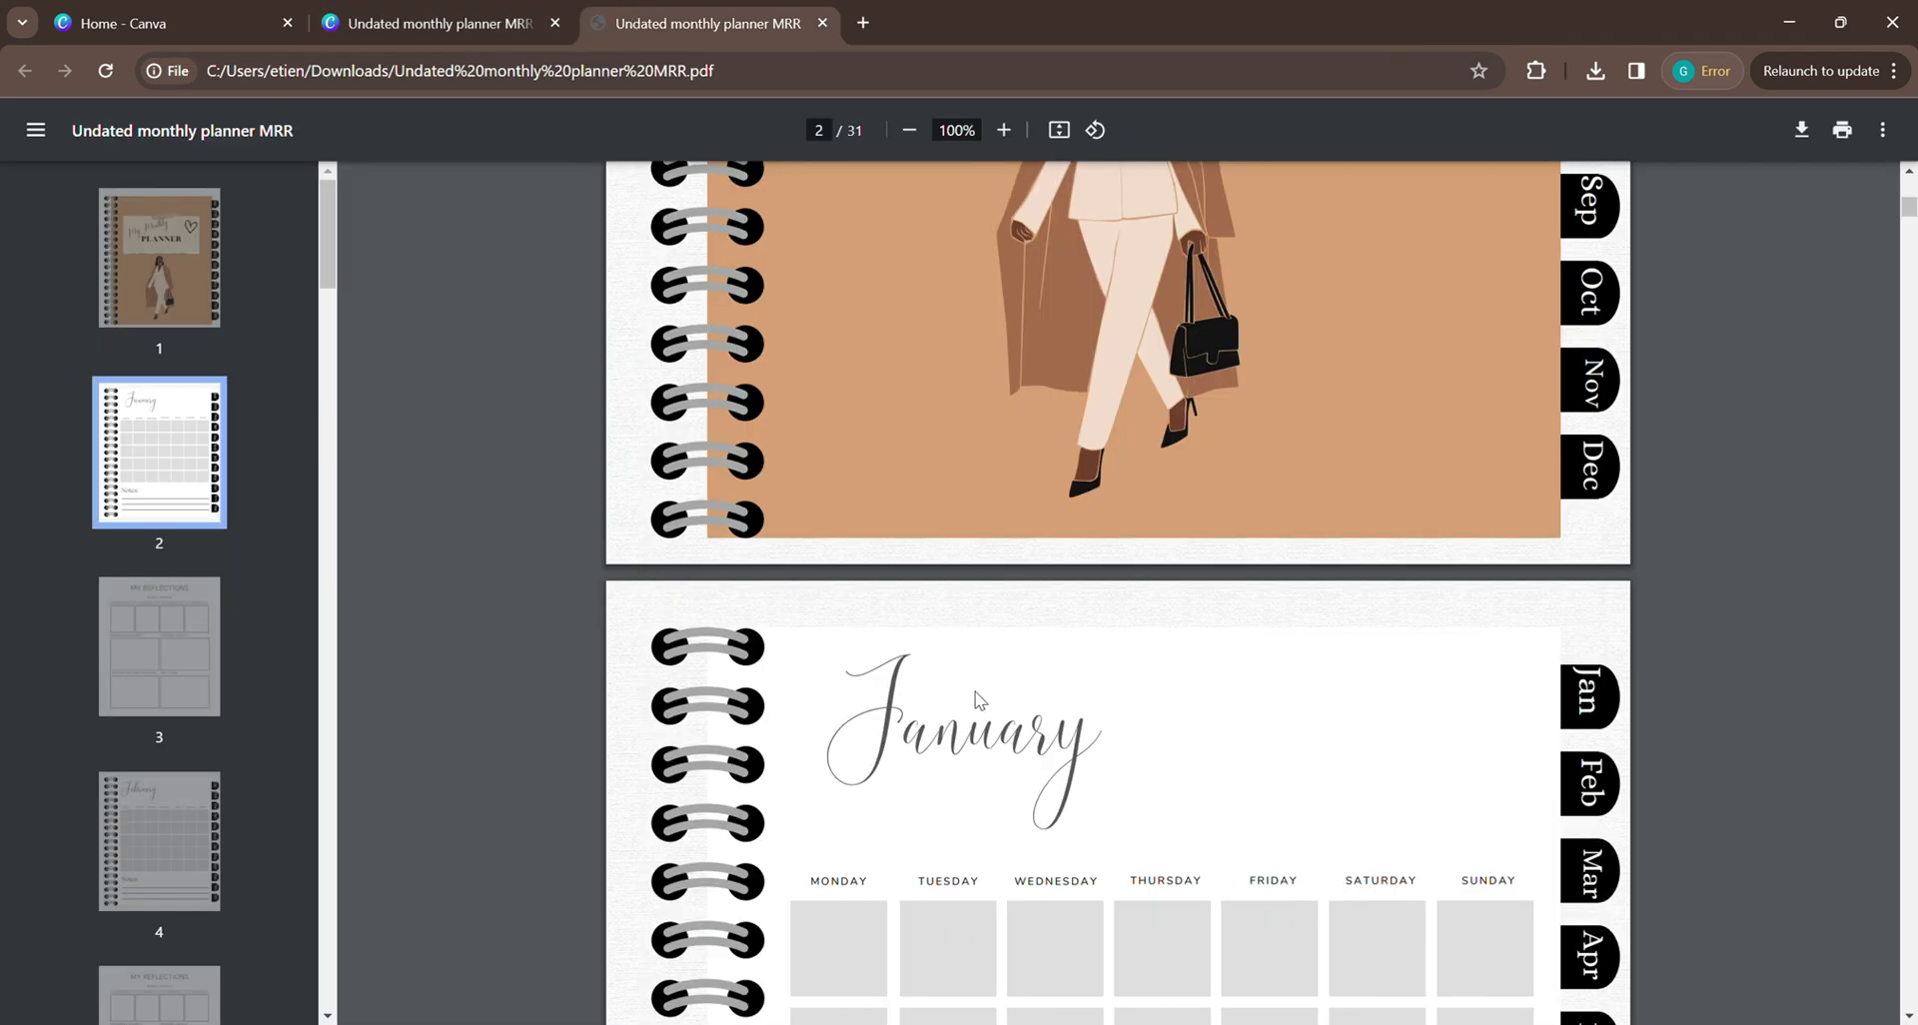
scroll(964, 691, down, 6)
scroll(950, 685, up, 6)
scroll(929, 671, up, 8)
scroll(914, 669, down, 9)
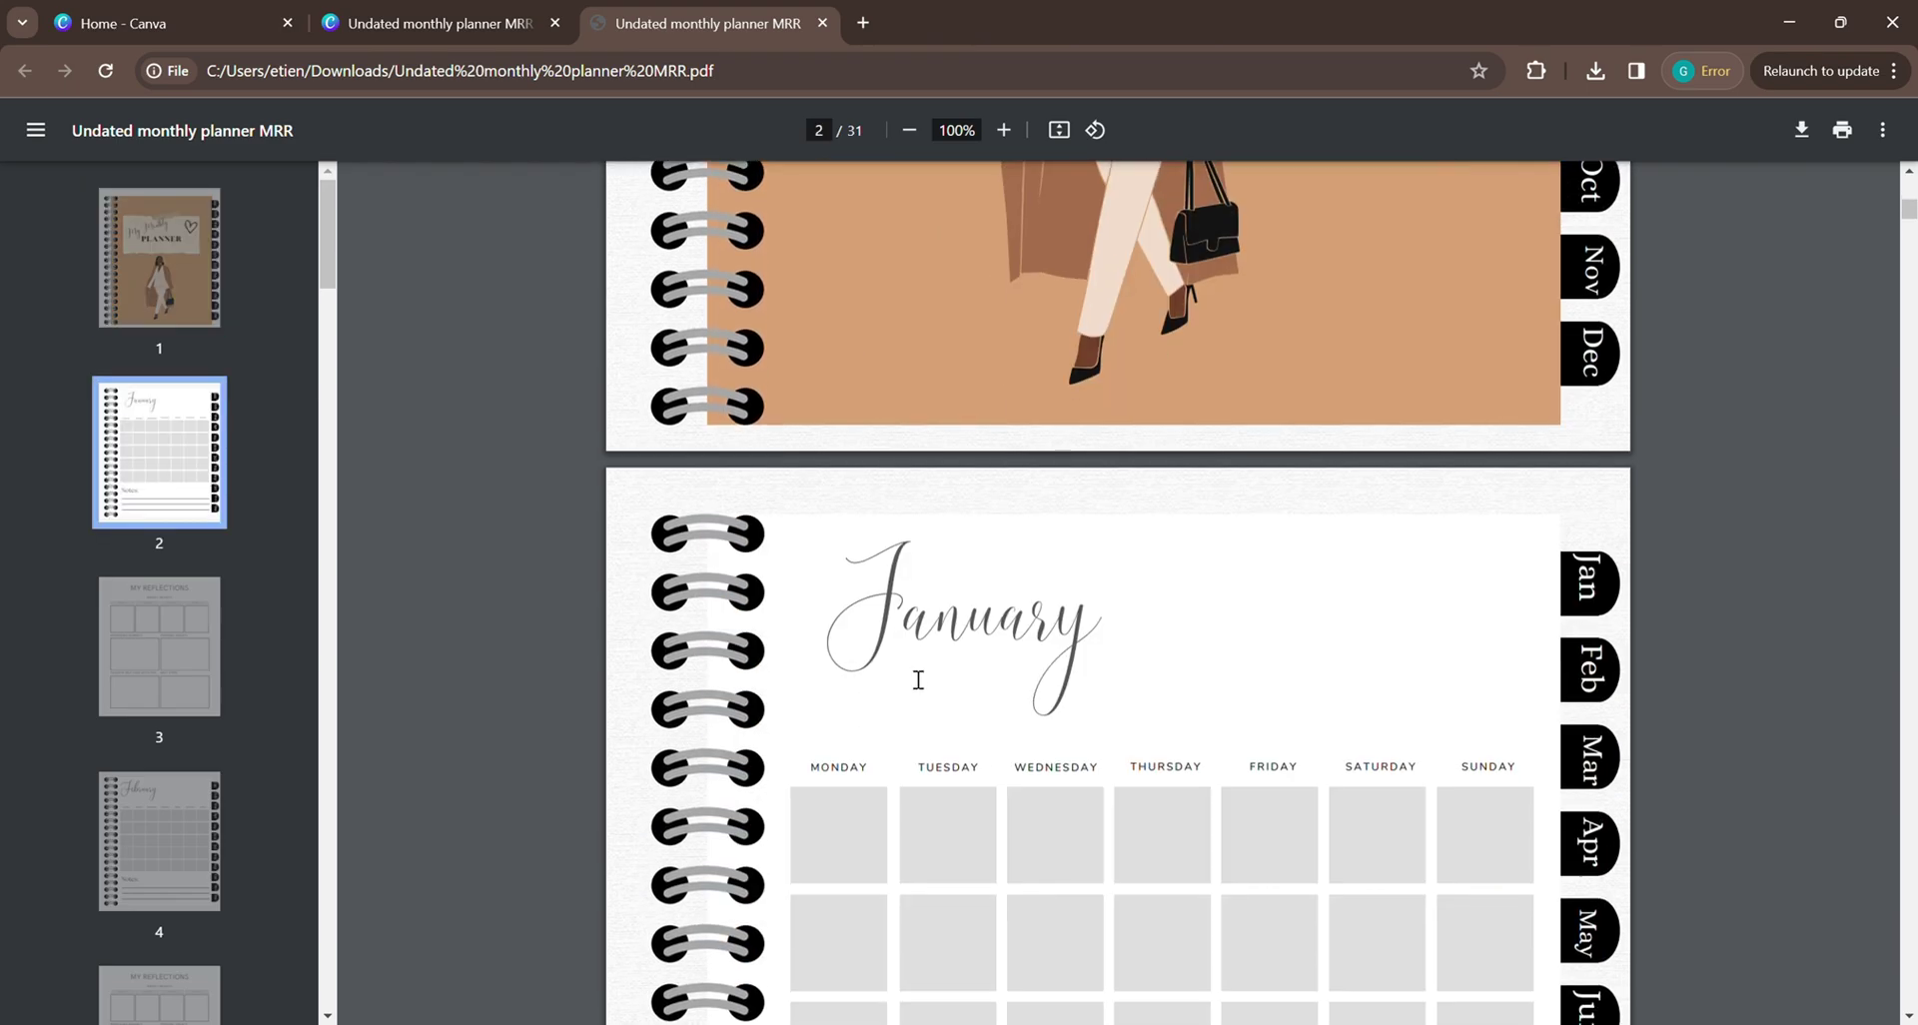
scroll(914, 689, down, 10)
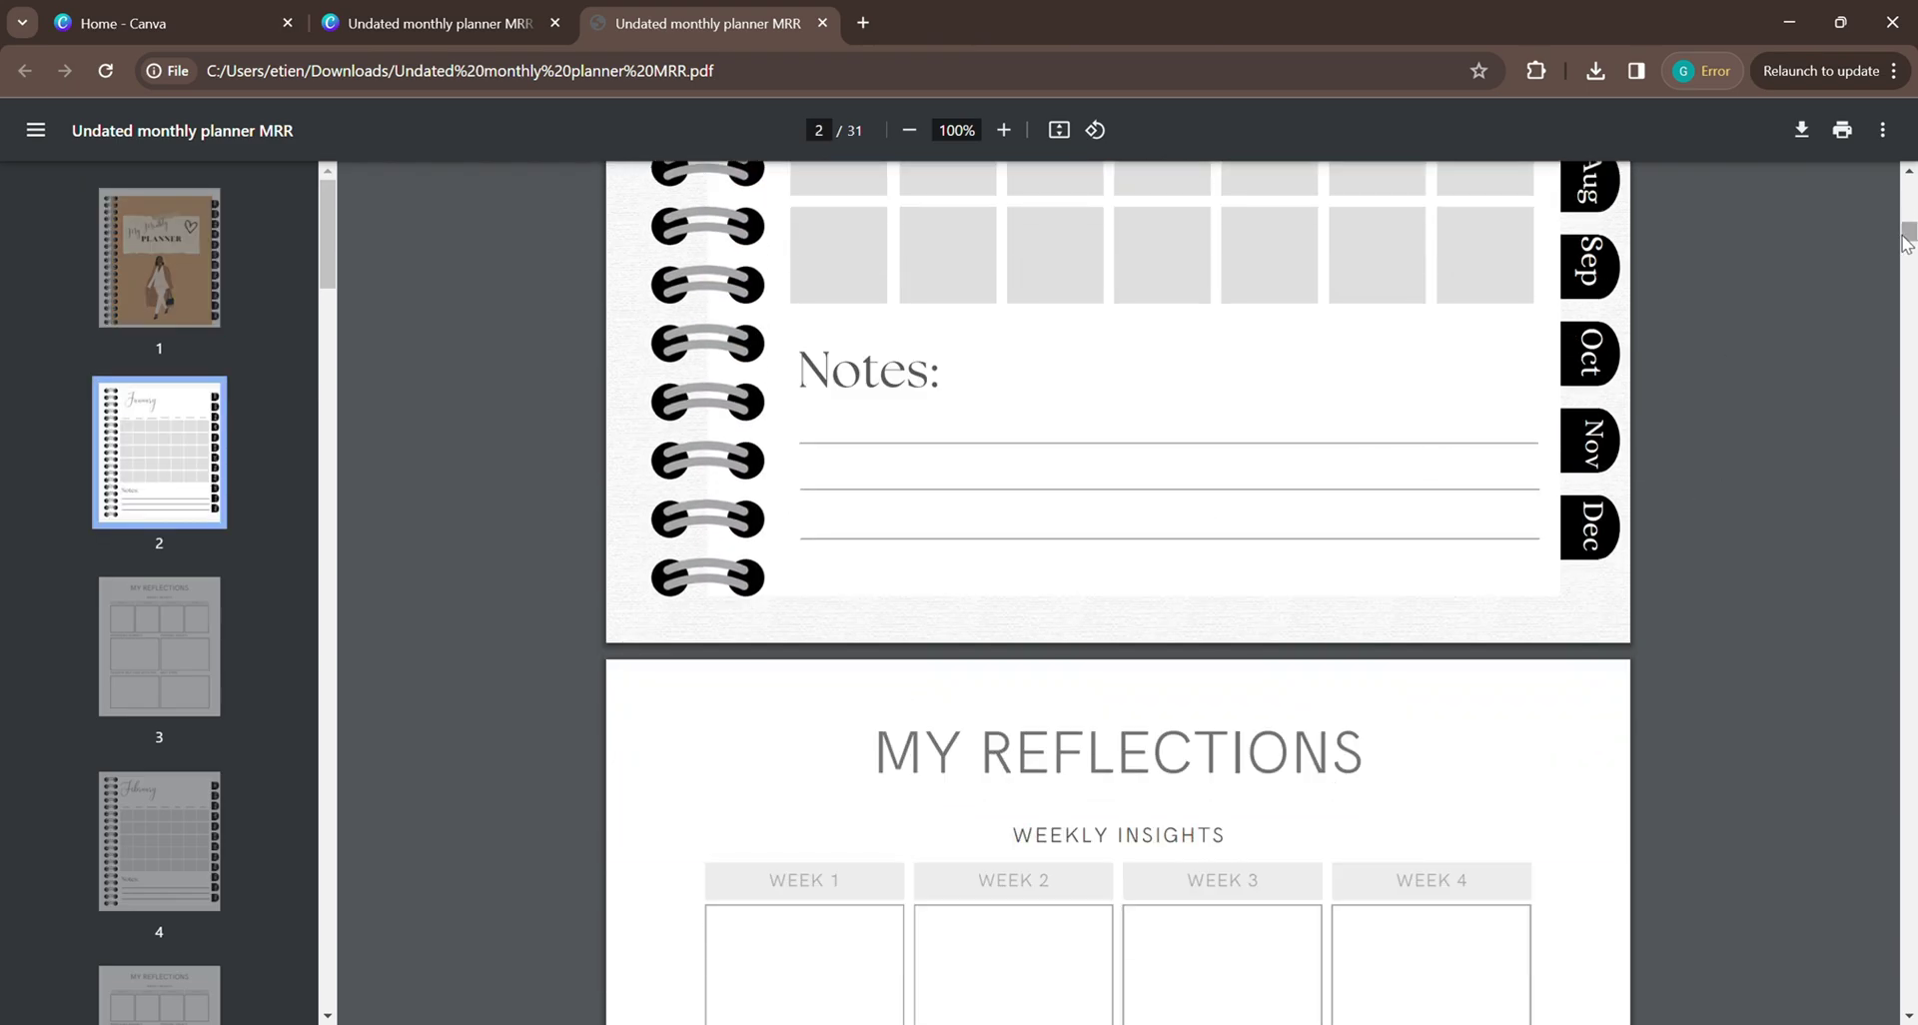
drag(1908, 234, 1907, 748)
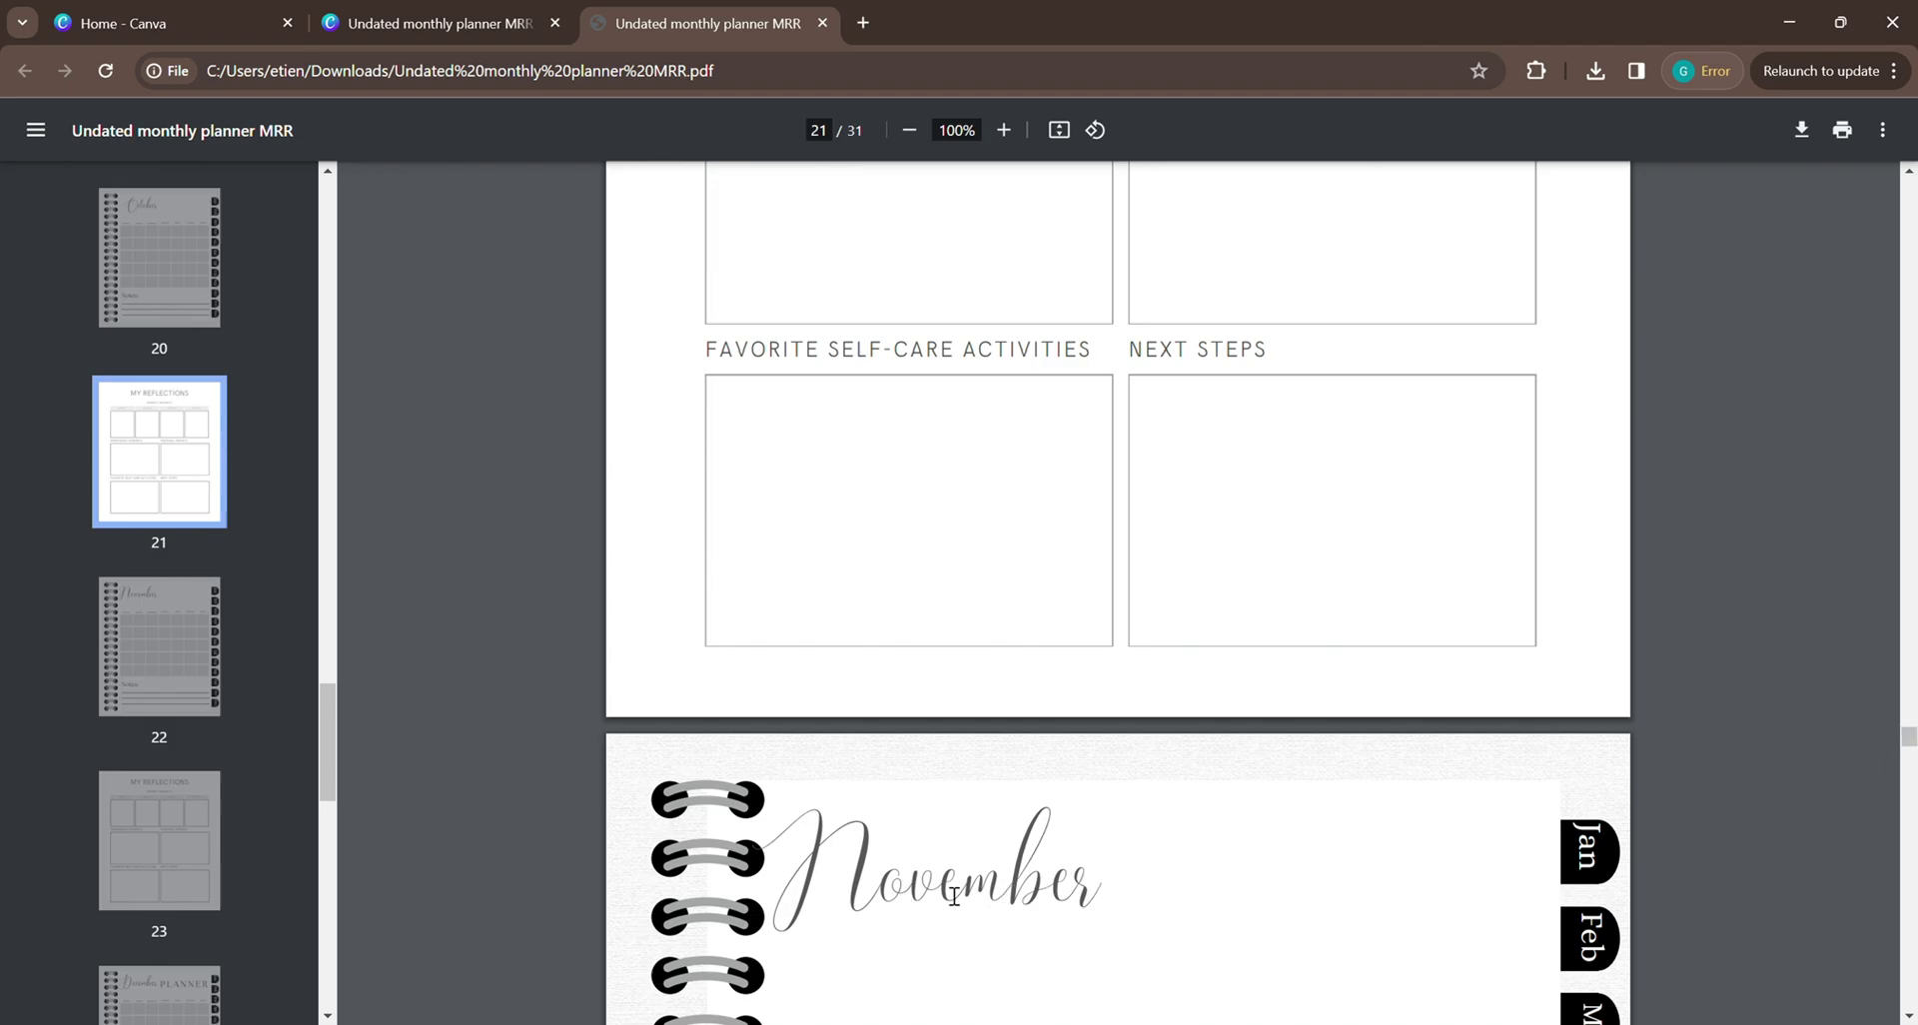